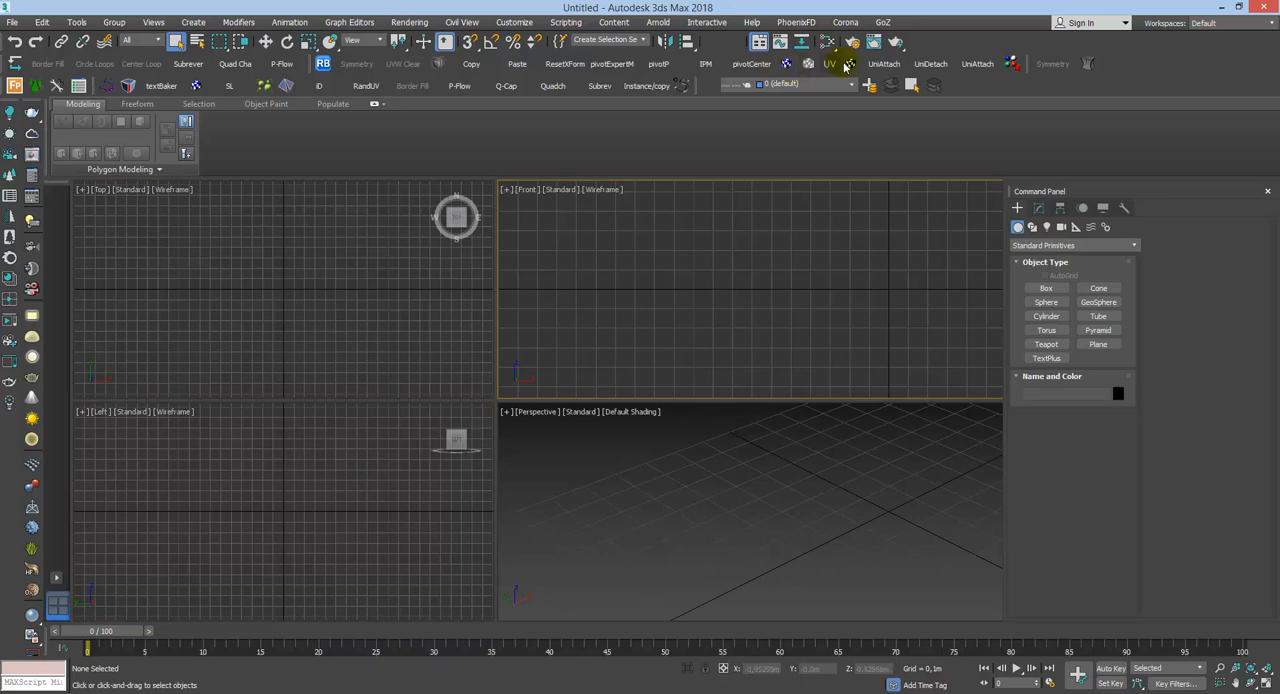
Step: Open the render setup and set the production renderer to CoronaRenderer
{"action": "key", "text": "F10"}
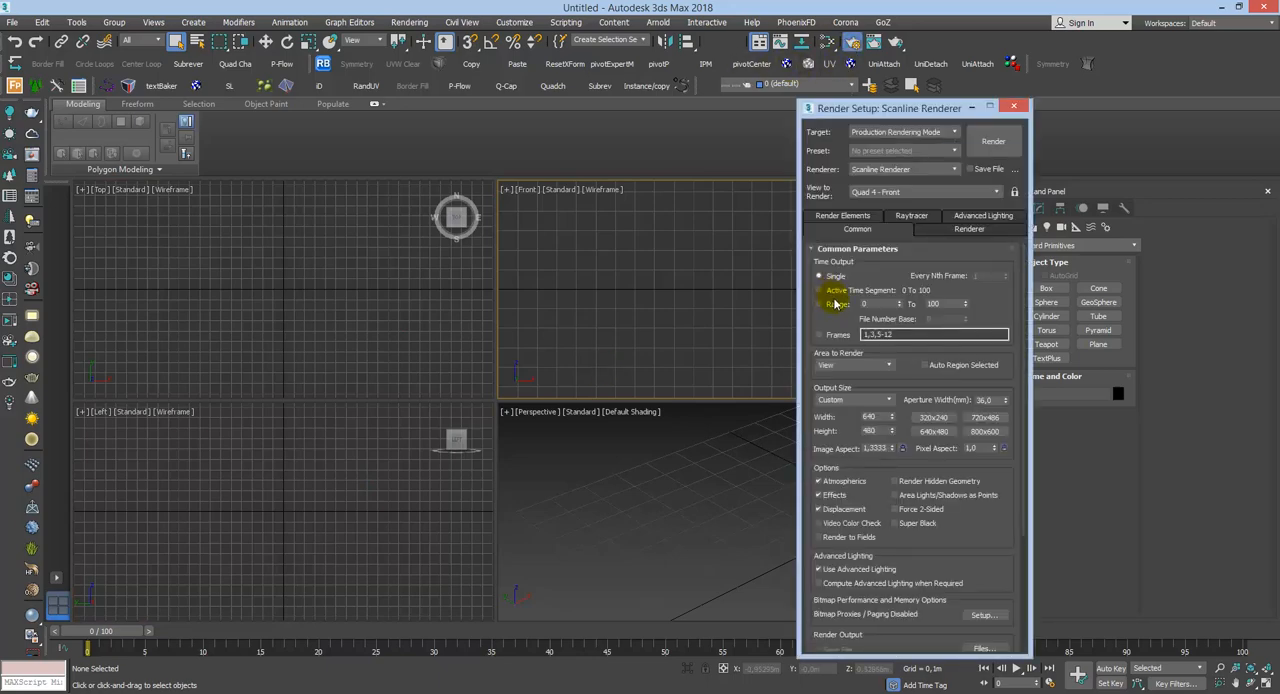
{"action": "left_click", "coordinate": [900, 169]}
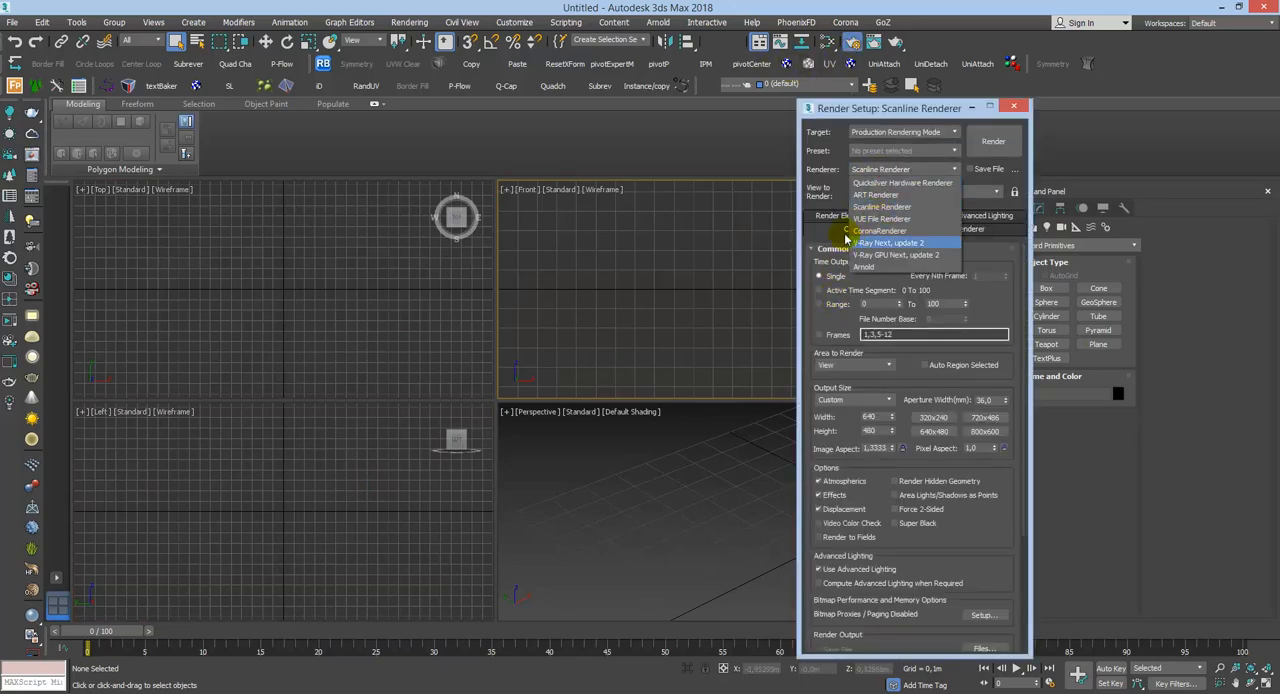
{"action": "left_click", "coordinate": [879, 232]}
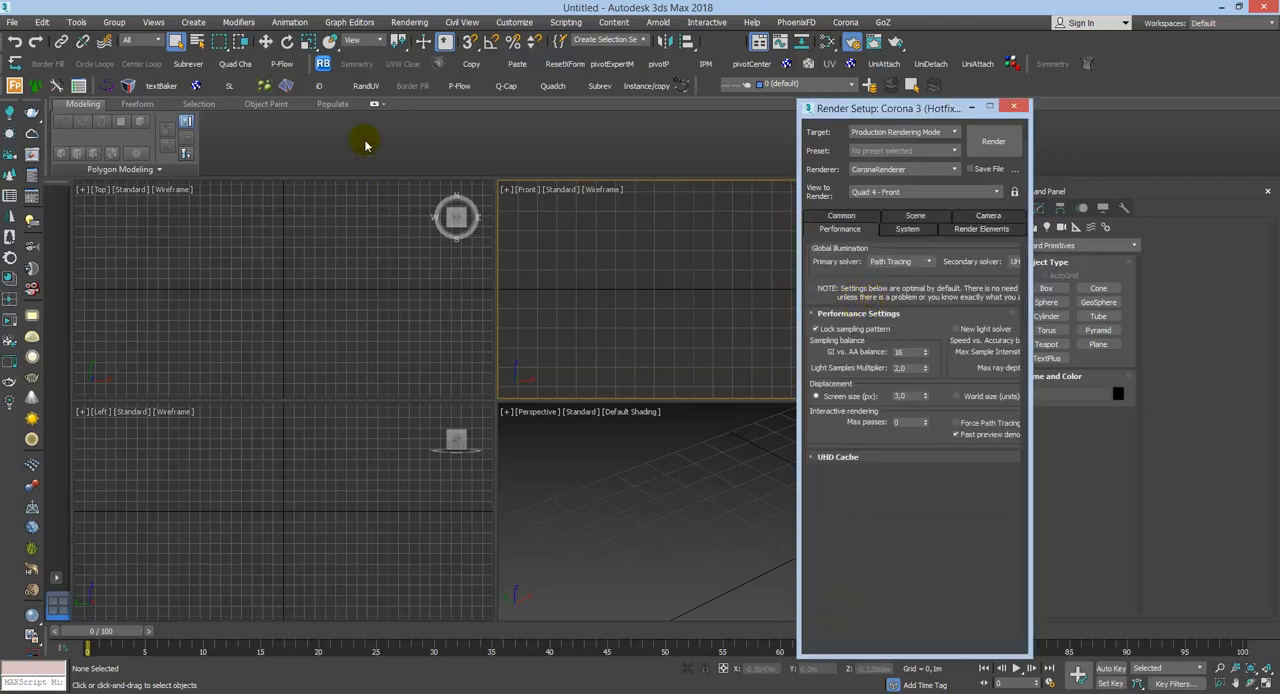
{"action": "left_click", "coordinate": [600, 515]}
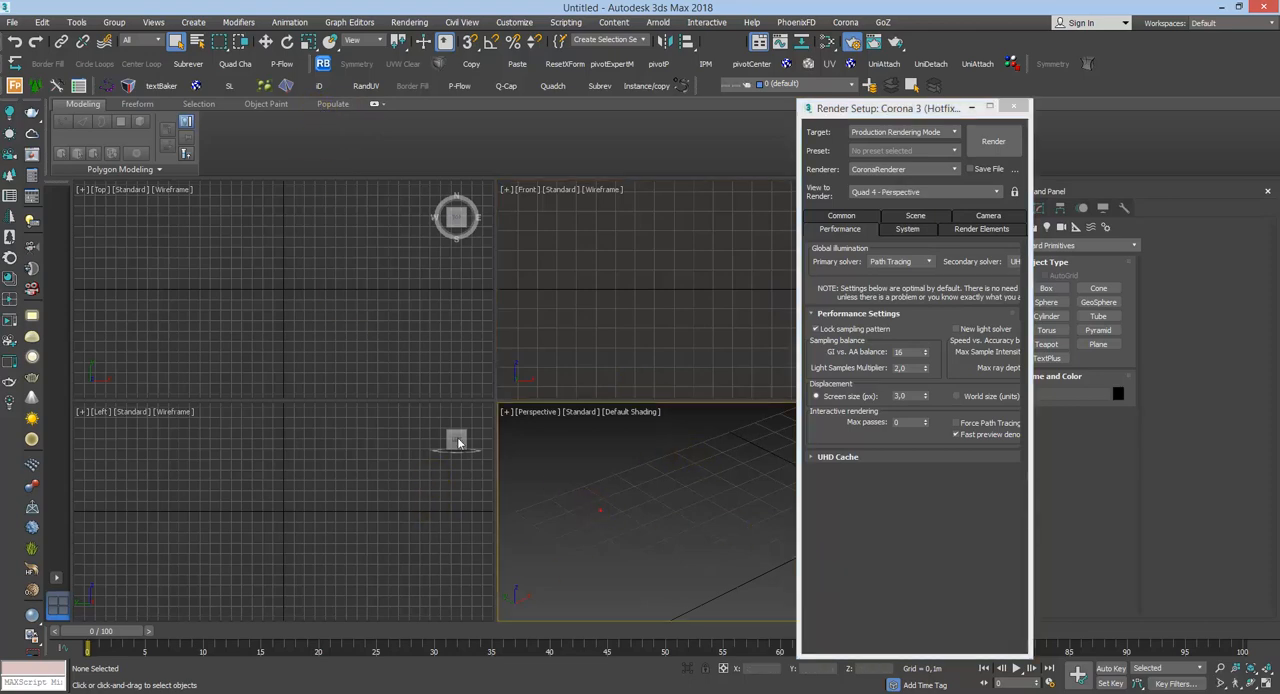
{"action": "left_click", "coordinate": [436, 329]}
{"action": "left_click", "coordinate": [567, 357]}
{"action": "left_click", "coordinate": [560, 481]}
{"action": "left_click", "coordinate": [439, 521]}
{"action": "left_click", "coordinate": [420, 361]}
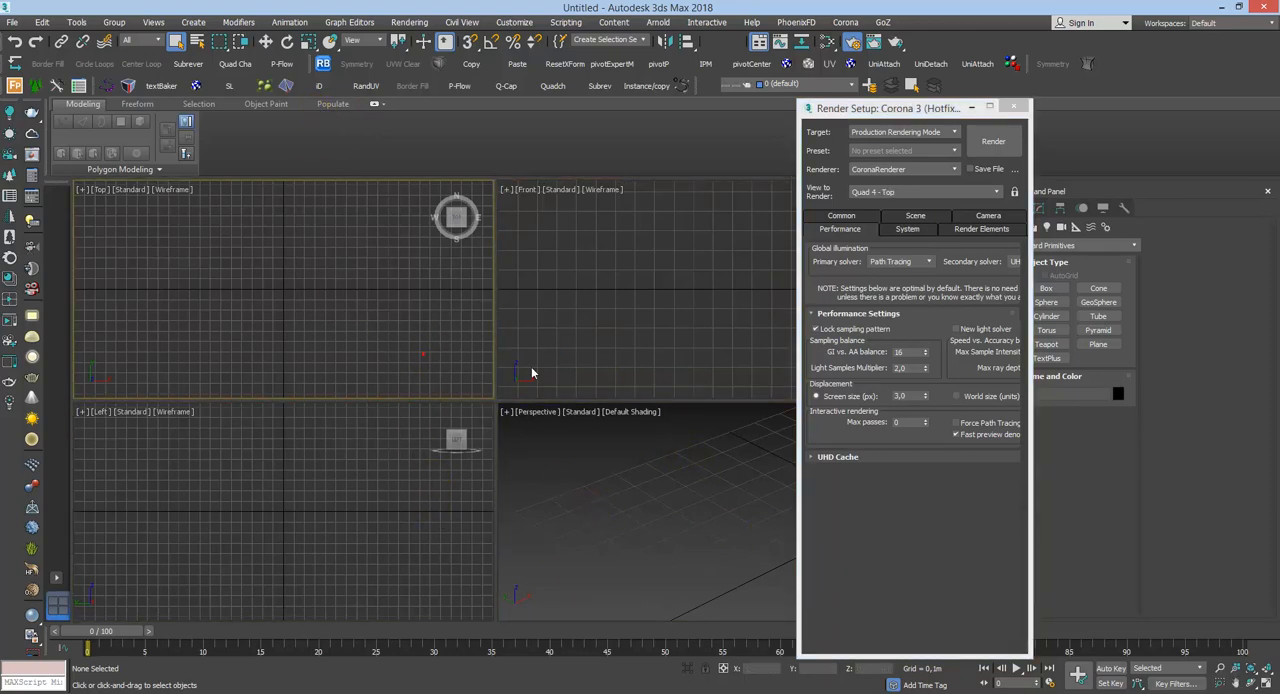
{"action": "left_click", "coordinate": [586, 378]}
{"action": "left_click", "coordinate": [582, 512]}
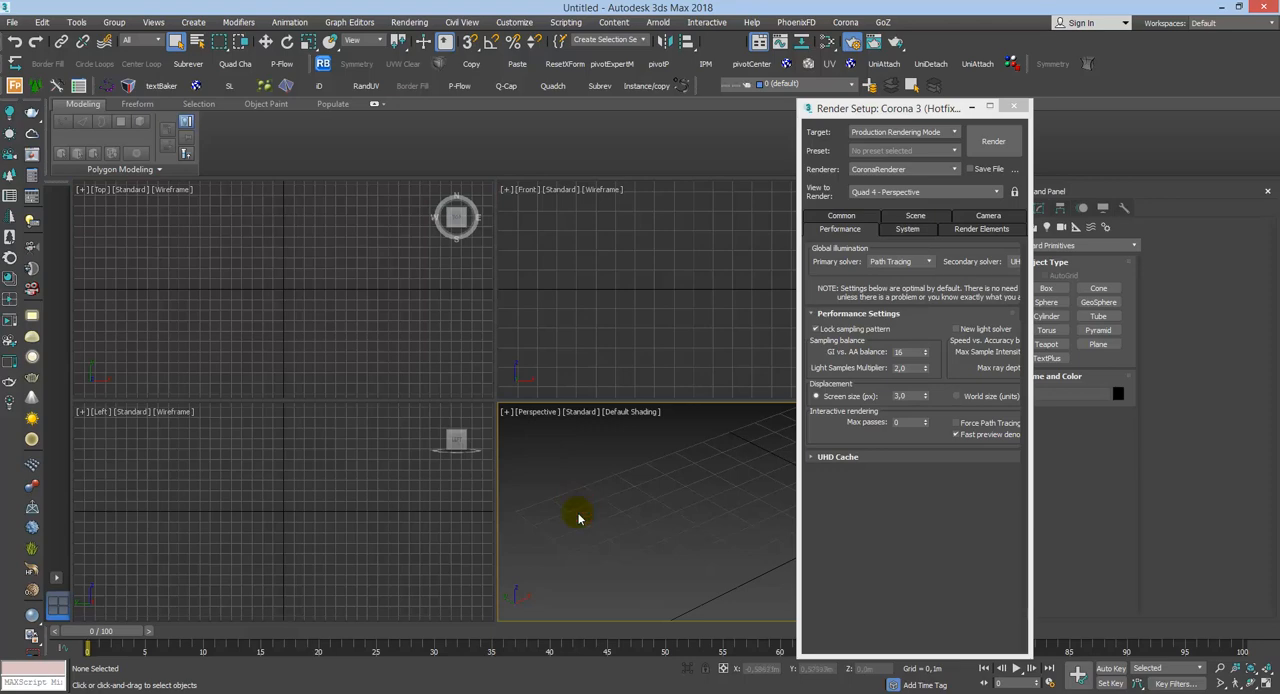
{"action": "left_click", "coordinate": [400, 505]}
{"action": "left_click", "coordinate": [443, 354]}
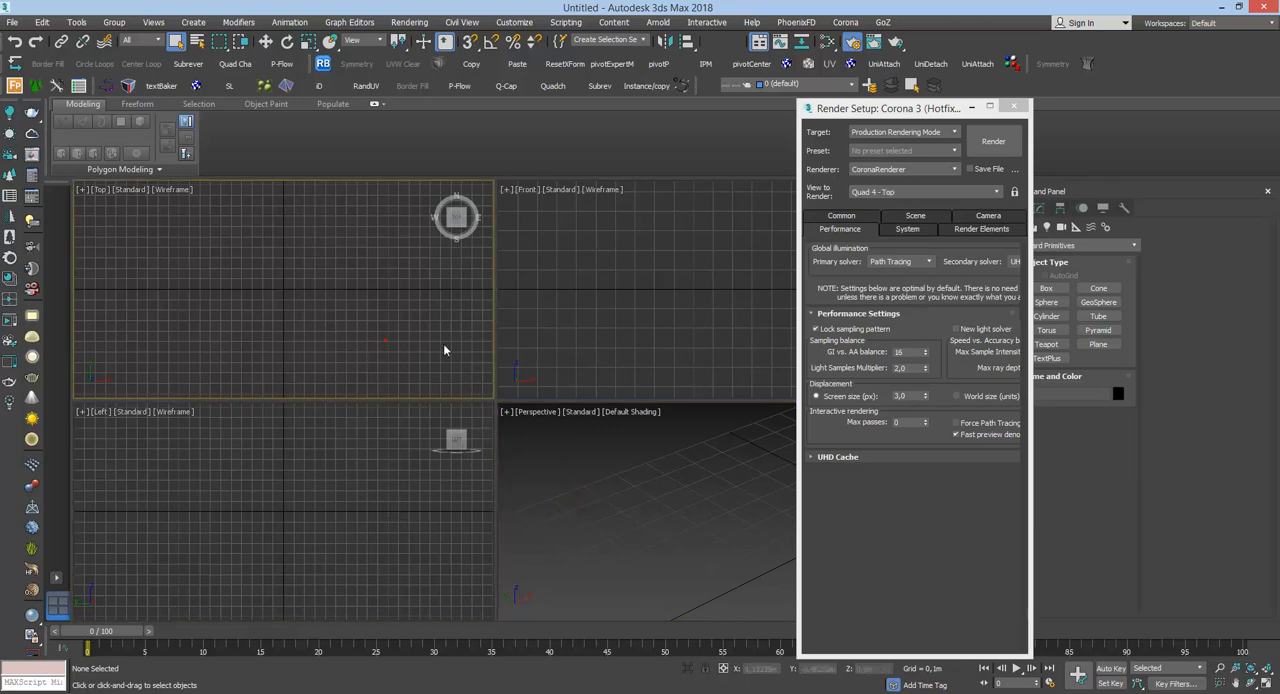
{"action": "left_click", "coordinate": [580, 377]}
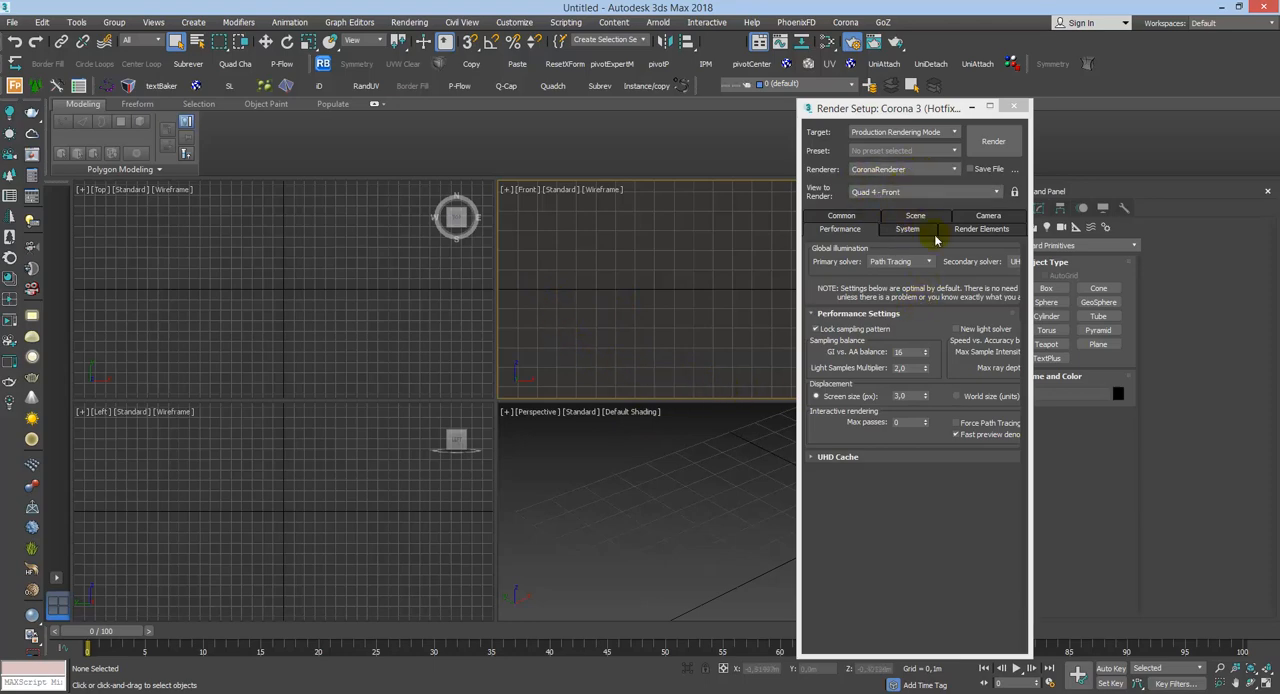
Step: Turn off fast preview denoise during rendering in Corona's performance settings and minimize the render setup
{"action": "left_click", "coordinate": [900, 230]}
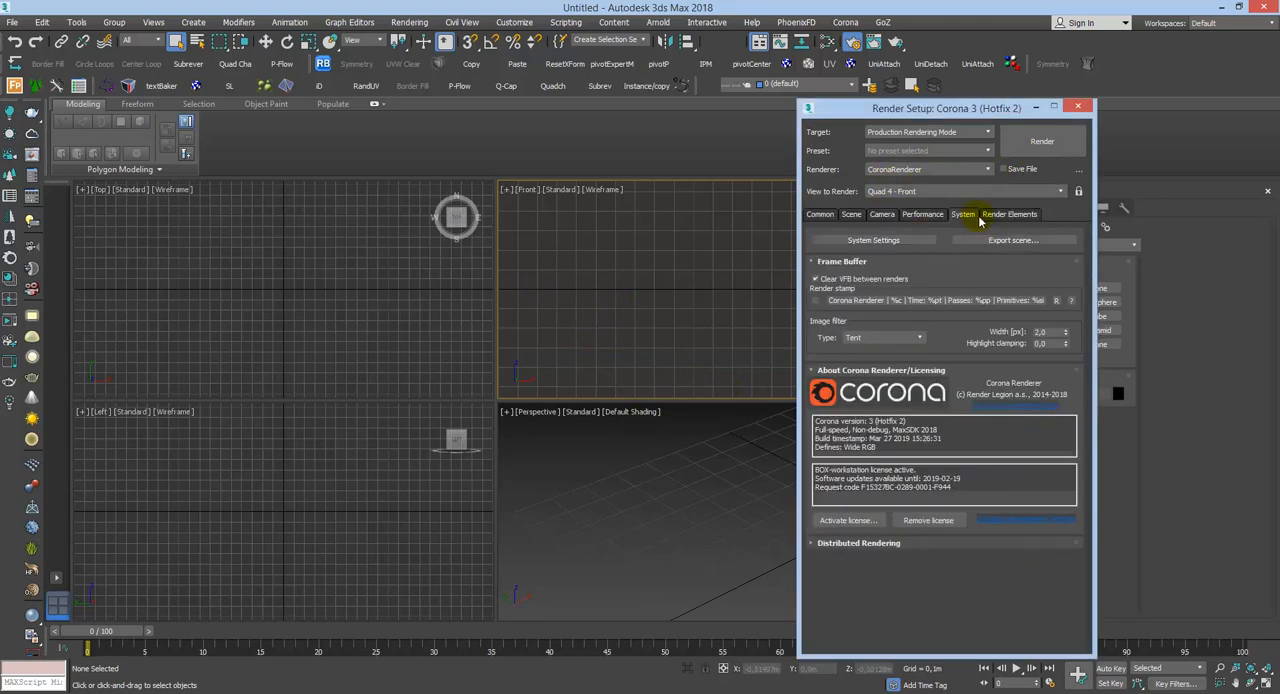
{"action": "left_click", "coordinate": [934, 218]}
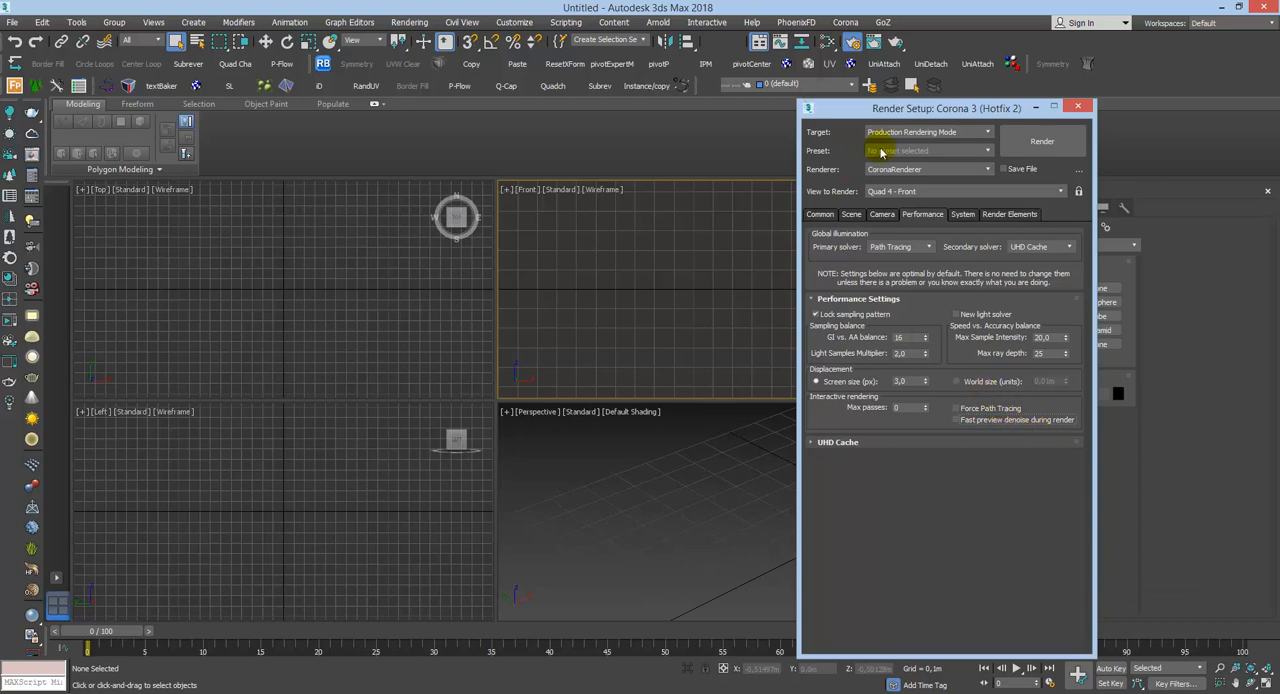
{"action": "left_click", "coordinate": [1035, 106]}
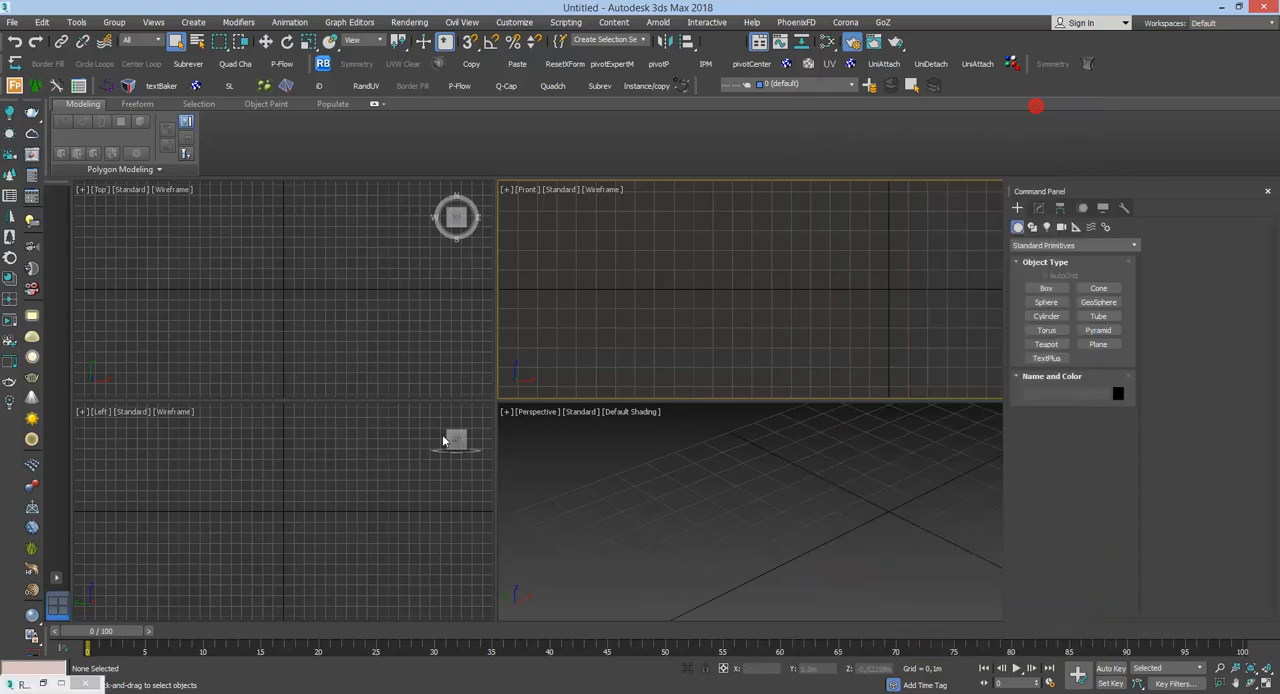
Step: Draw a standard Plane about 0.3 m long and 0.2 m wide on the grid in the Perspective viewport
{"action": "left_click", "coordinate": [591, 530]}
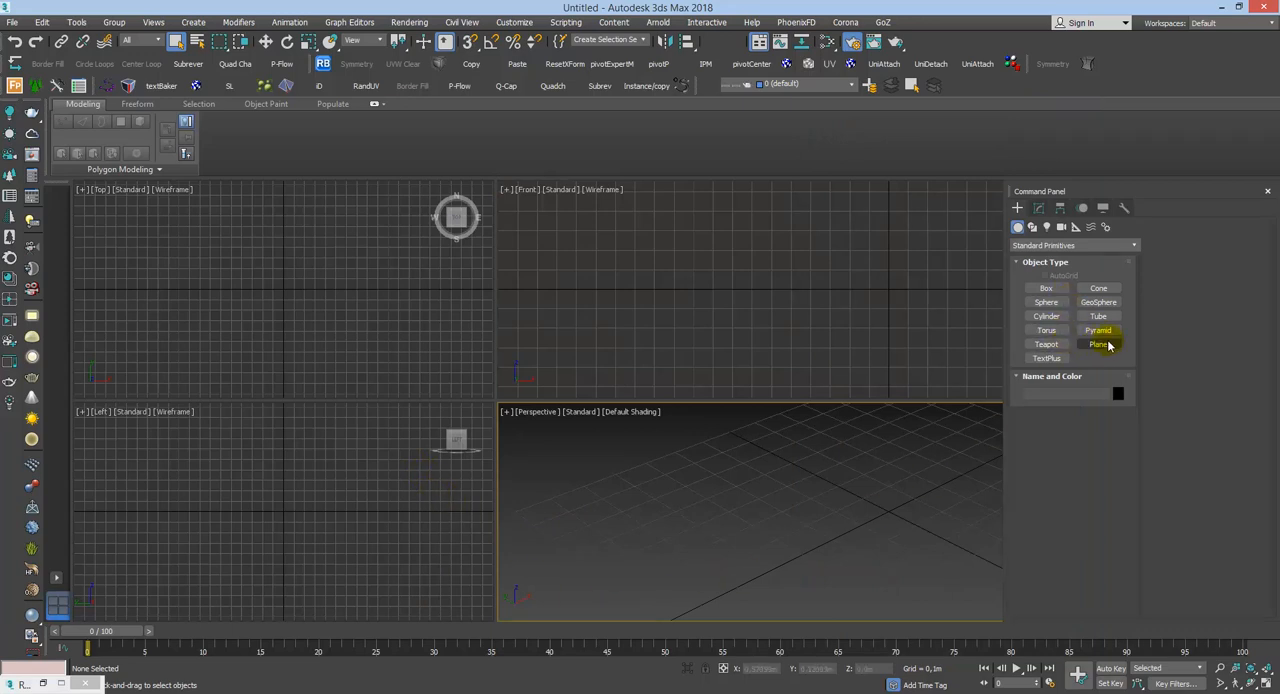
{"action": "left_click", "coordinate": [1098, 344]}
{"action": "left_click_drag", "start_coordinate": [712, 508], "coordinate": [834, 526]}
{"action": "key", "text": "q"}
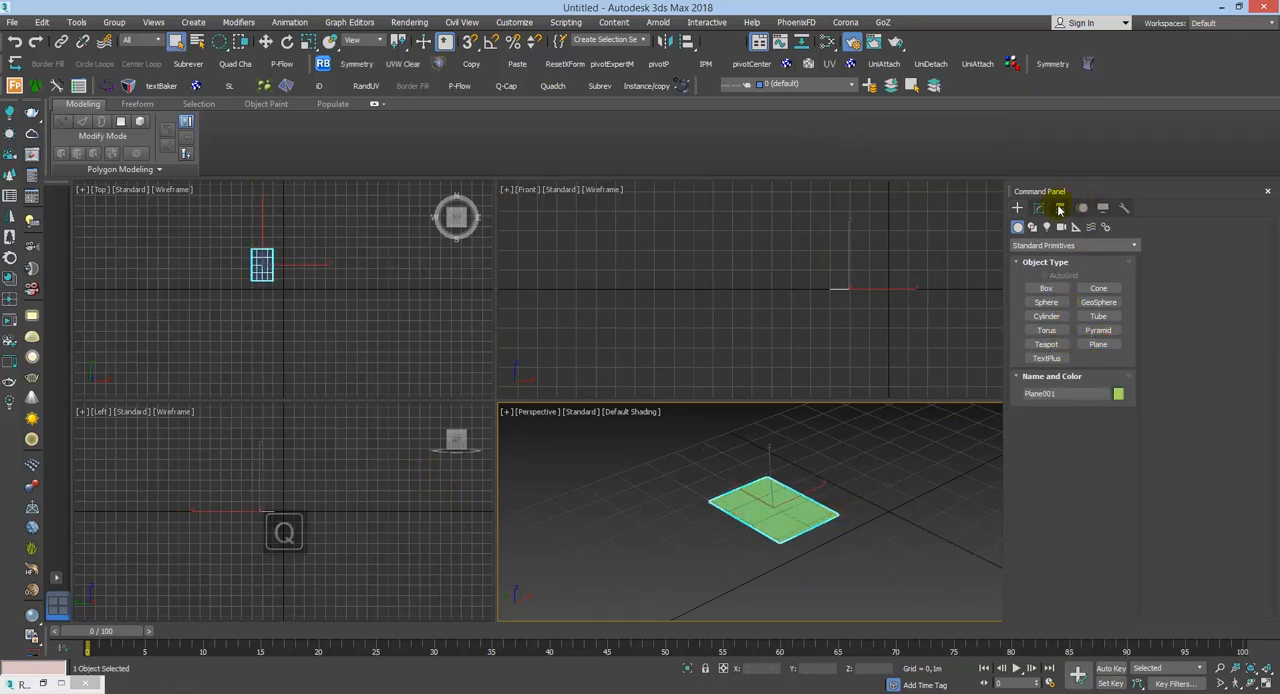
Step: Set both the length and width segments of the plane to 1
{"action": "left_click", "coordinate": [1038, 208]}
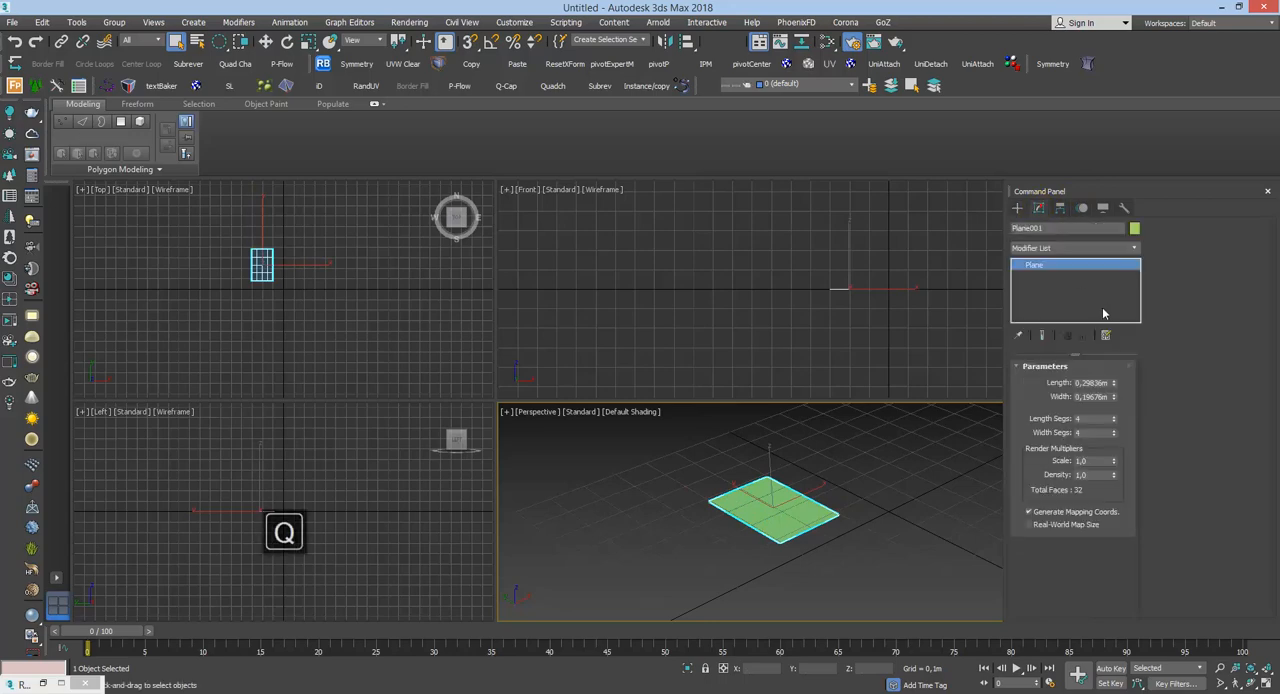
{"action": "double_click", "coordinate": [1088, 420]}
{"action": "type", "text": "1"}
{"action": "key", "text": "Return"}
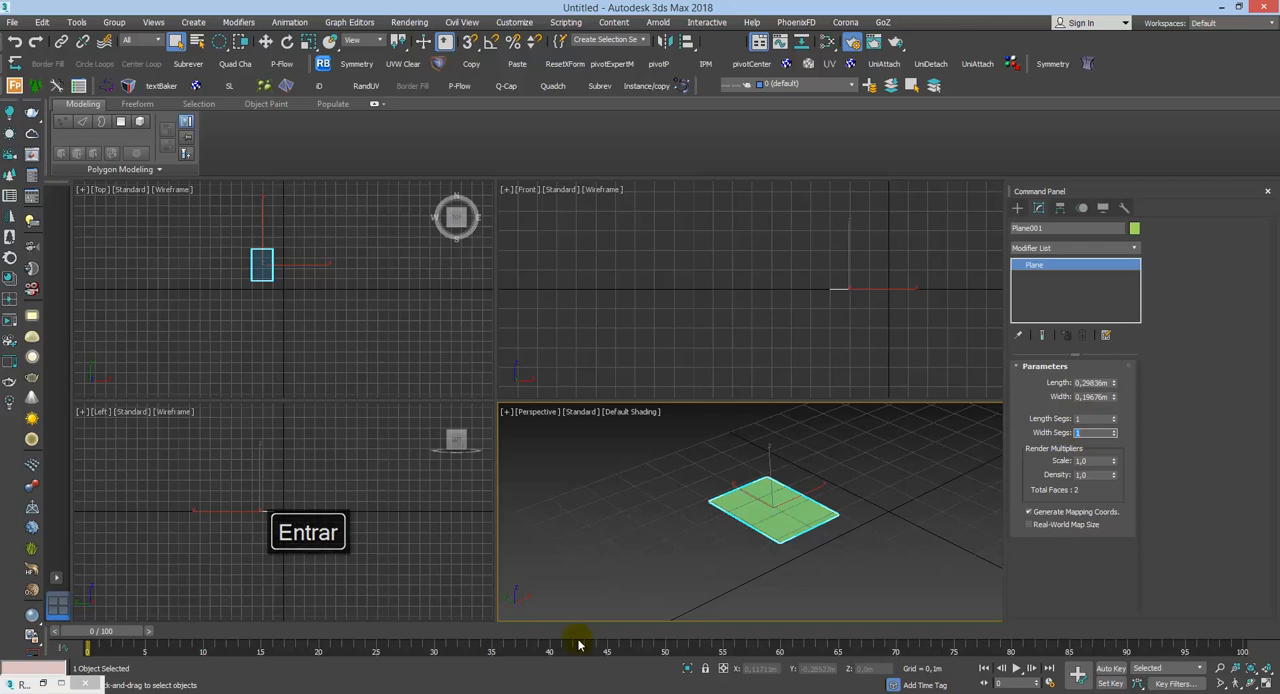
Step: Maximize the Perspective viewport and move the plane to the origin by resetting its X and Y positions to 0
{"action": "left_click", "coordinate": [731, 476]}
{"action": "key", "text": "alt+w"}
{"action": "key", "text": "z"}
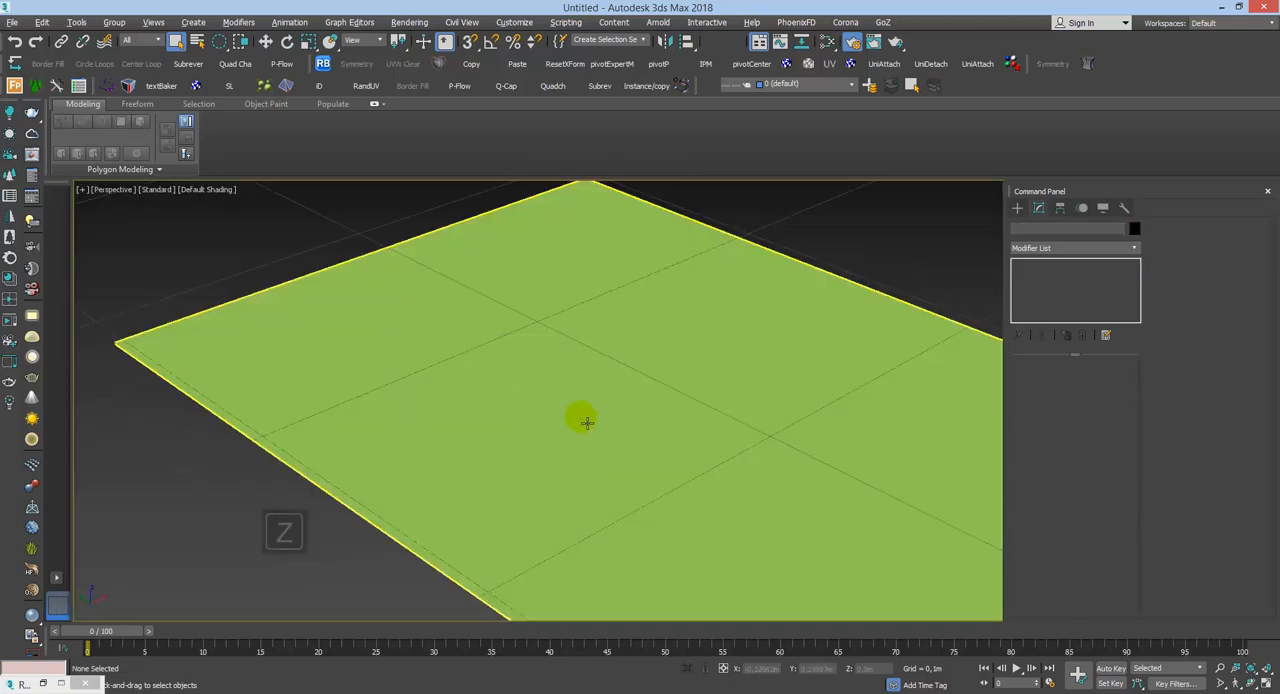
{"action": "left_click", "coordinate": [586, 421]}
{"action": "key", "text": "z"}
{"action": "key", "text": "w"}
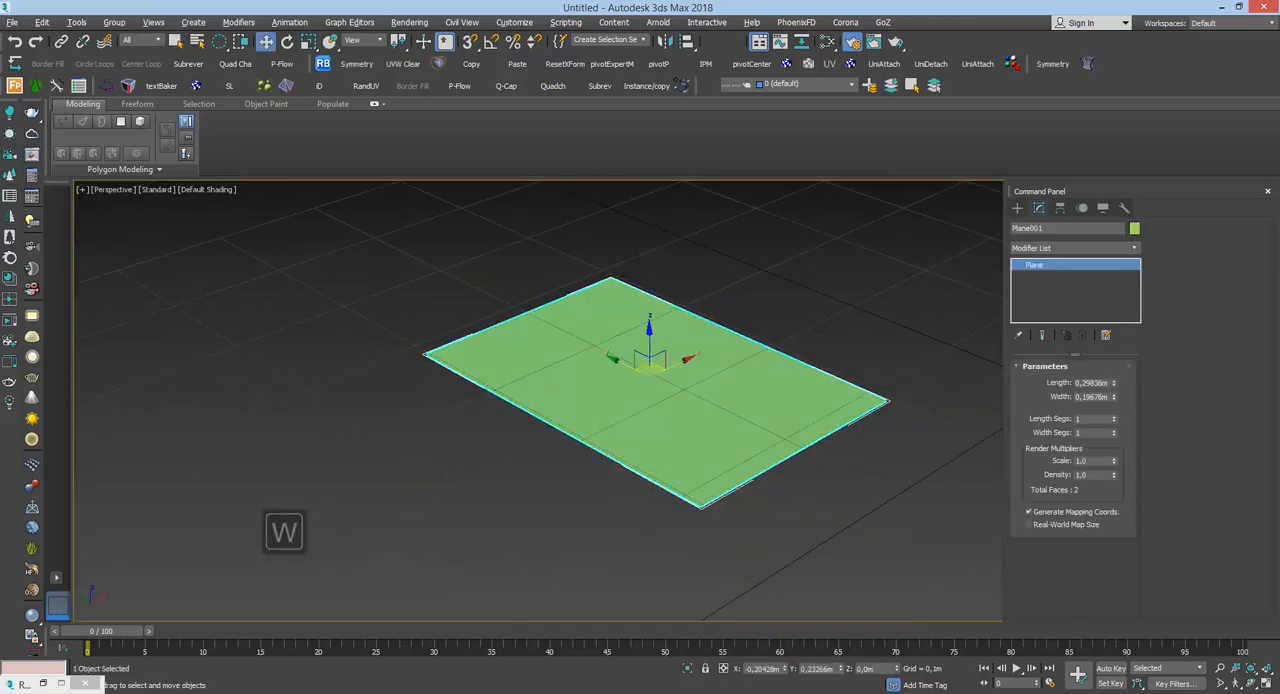
{"action": "right_click", "coordinate": [790, 669]}
{"action": "right_click", "coordinate": [849, 669]}
Step: Set the plane's width and length to 0.5 m each
{"action": "key", "text": "z"}
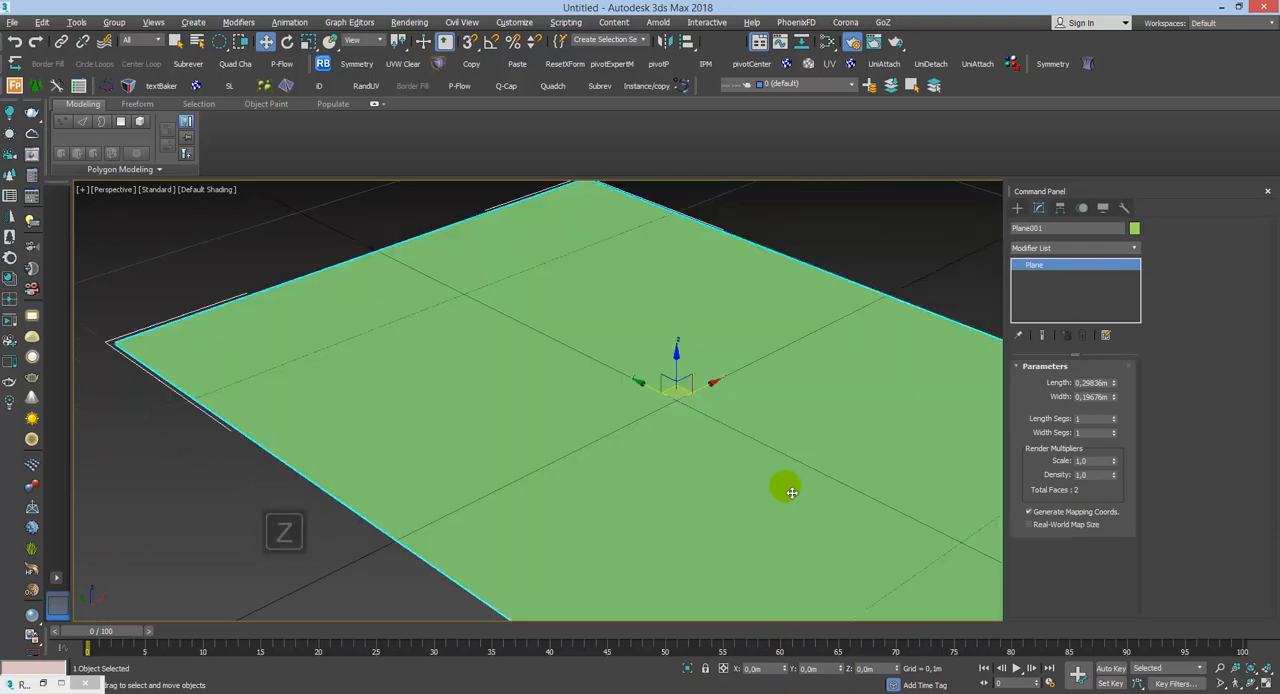
{"action": "scroll", "coordinate": [791, 422], "scroll_direction": "down", "scroll_amount": 3}
{"action": "middle_click_drag", "start_coordinate": [792, 423], "coordinate": [717, 449], "text": "alt"}
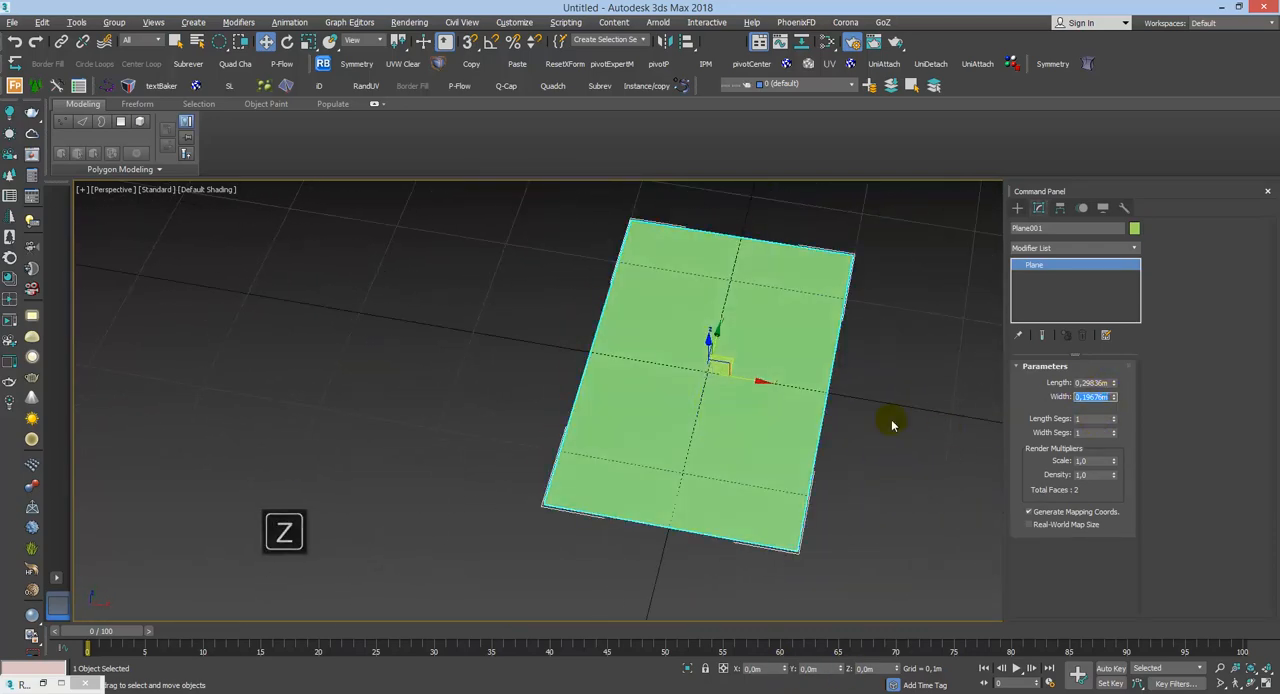
{"action": "type", "text": ",5"}
{"action": "key", "text": "Up"}
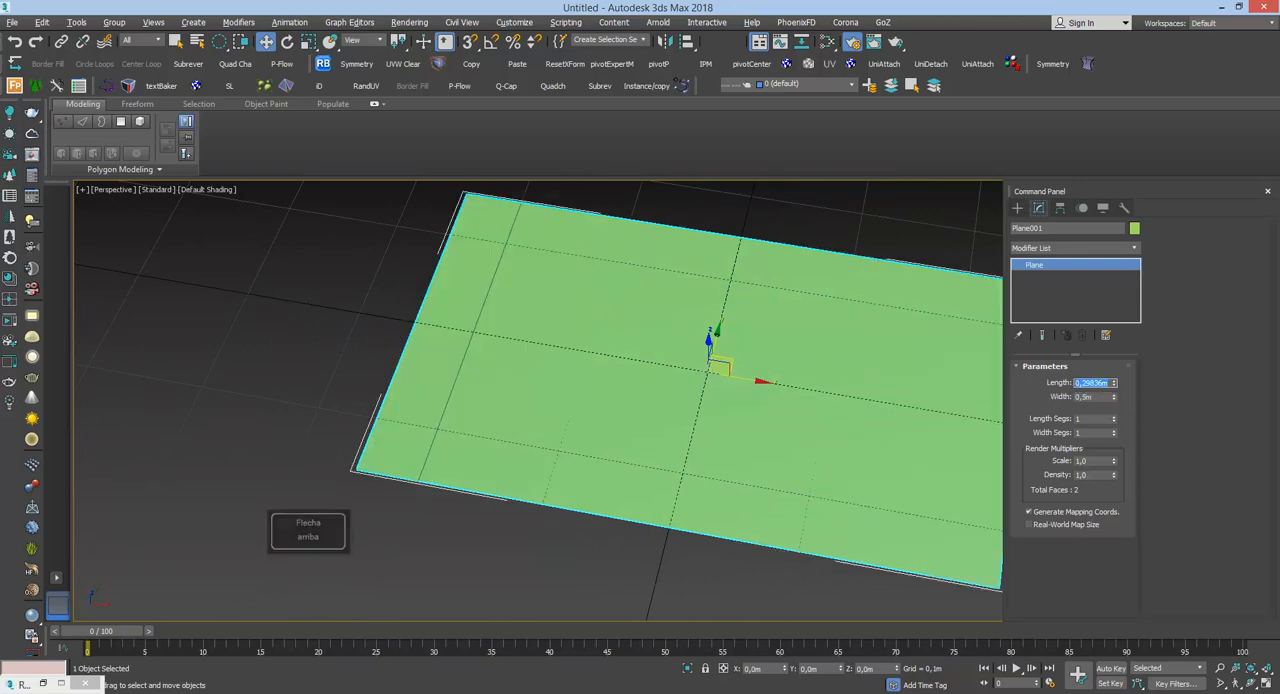
{"action": "type", "text": ",5"}
{"action": "key", "text": "Return"}
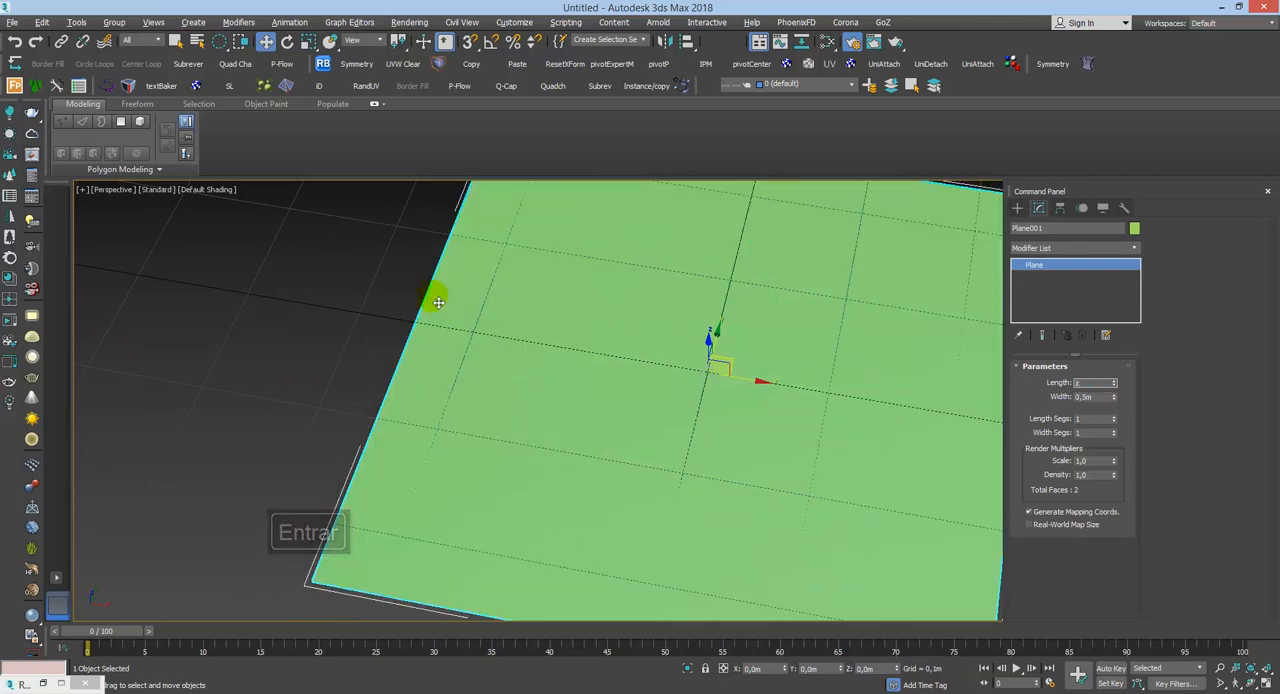
{"action": "key", "text": "z"}
{"action": "key", "text": "q"}
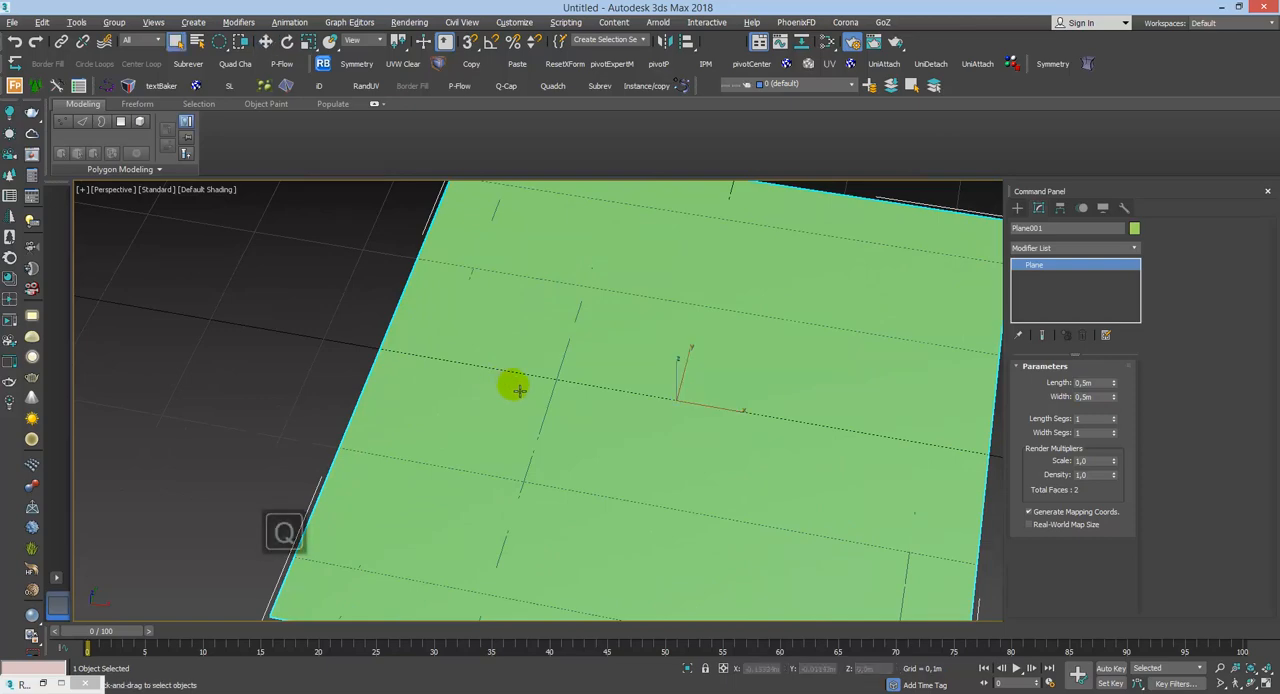
{"action": "scroll", "coordinate": [505, 388], "scroll_direction": "down", "scroll_amount": 5}
{"action": "key", "text": "z"}
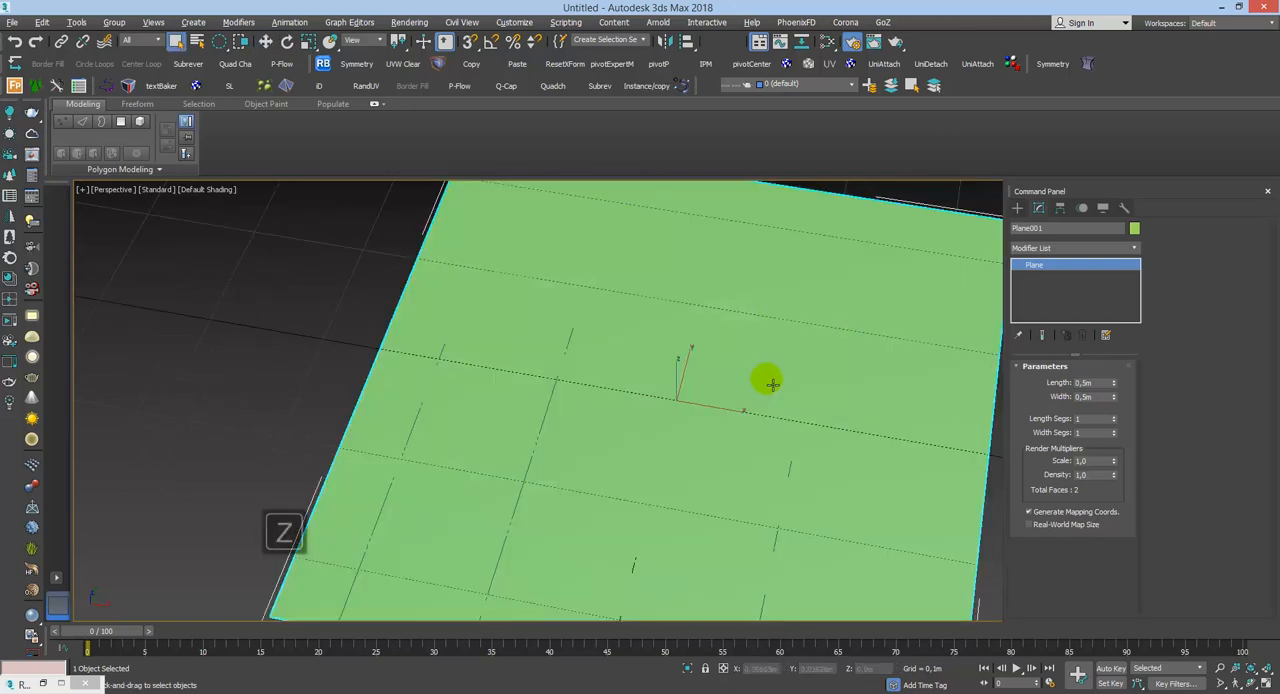
{"action": "left_click", "coordinate": [374, 286]}
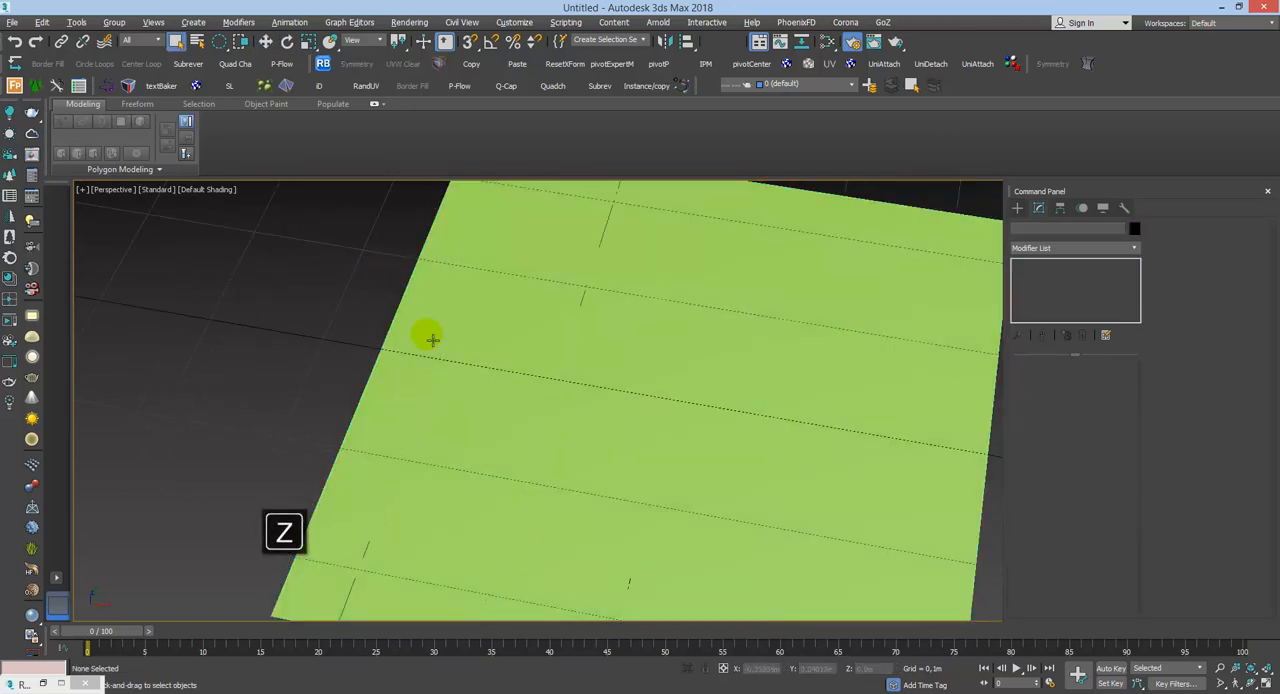
{"action": "scroll", "coordinate": [571, 414], "scroll_direction": "down", "scroll_amount": 6}
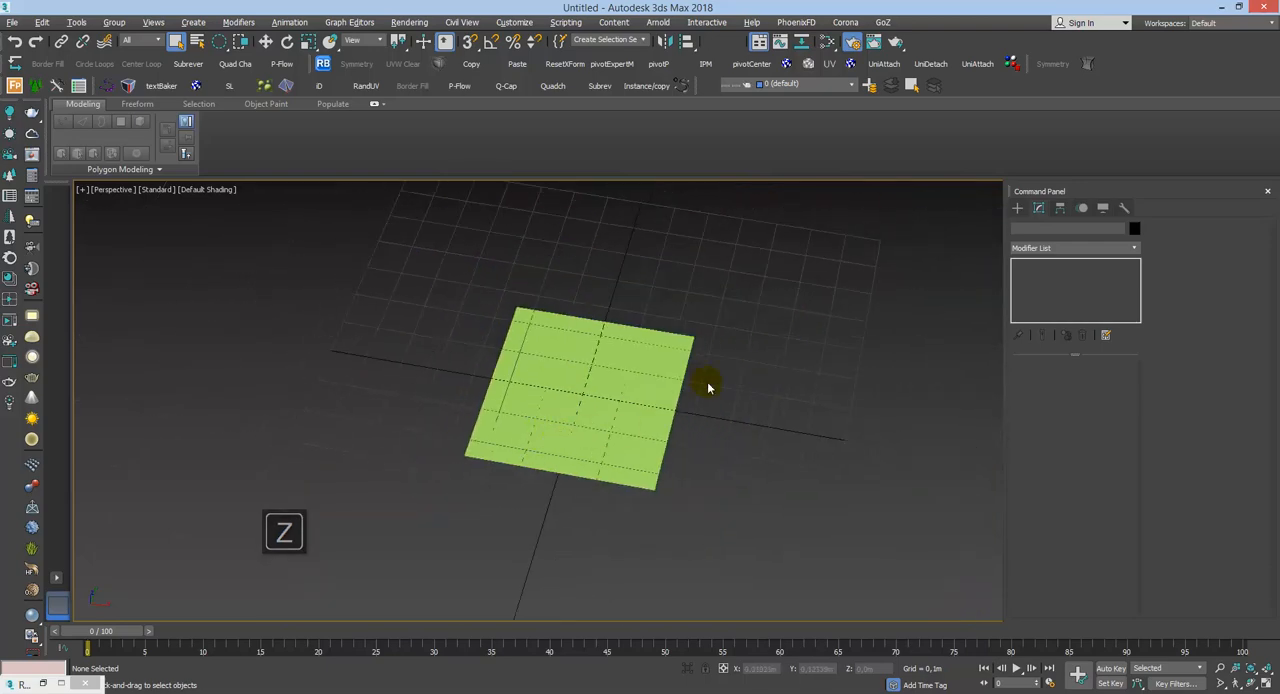
{"action": "middle_click_drag", "start_coordinate": [650, 384], "coordinate": [623, 371], "text": "alt"}
{"action": "key", "text": "q"}
{"action": "key", "text": "z"}
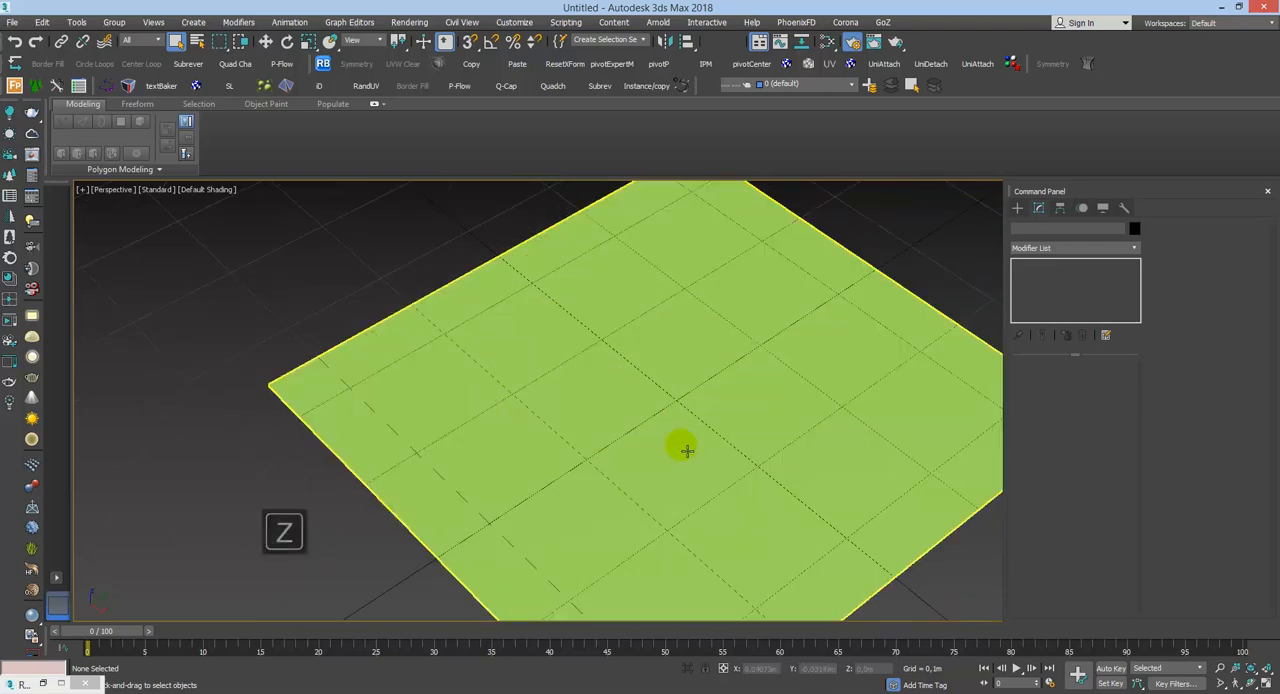
{"action": "scroll", "coordinate": [692, 443], "scroll_direction": "down", "scroll_amount": 5}
{"action": "middle_click_drag", "start_coordinate": [691, 426], "coordinate": [732, 398], "text": "alt"}
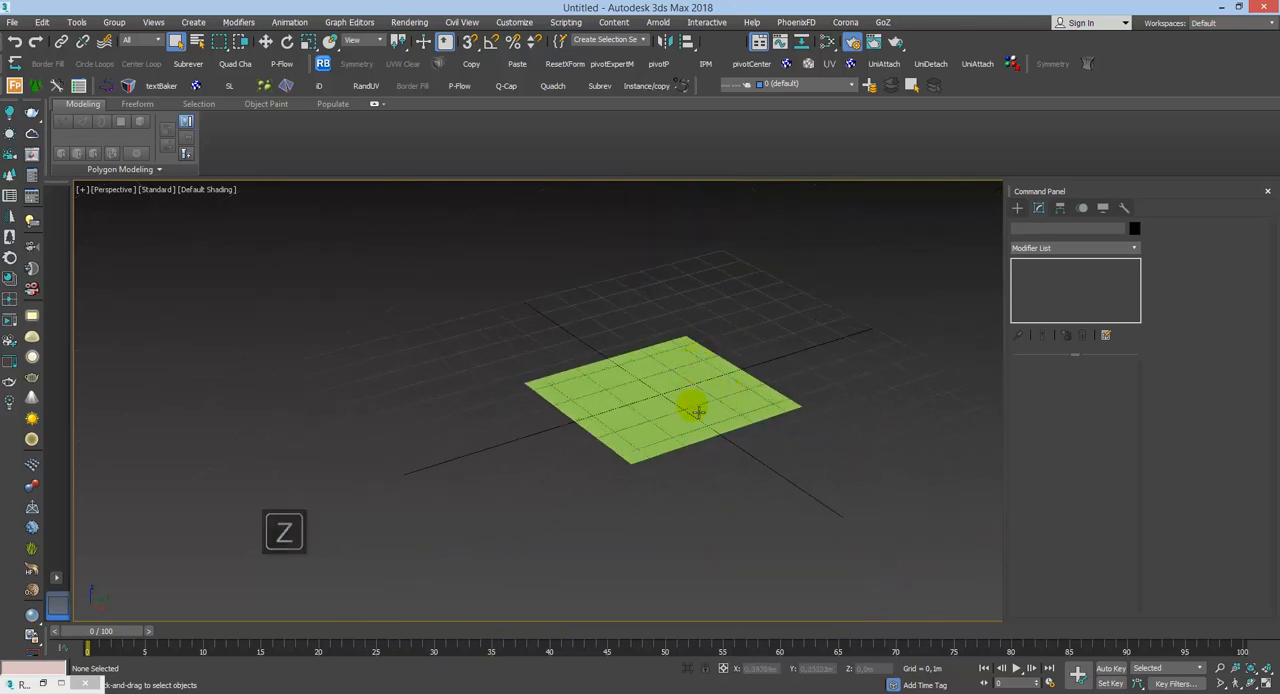
Step: Hide the grid in the Perspective viewport and select the plane
{"action": "key", "text": "g"}
{"action": "scroll", "coordinate": [700, 398], "scroll_direction": "up", "scroll_amount": 3}
{"action": "left_click", "coordinate": [700, 398]}
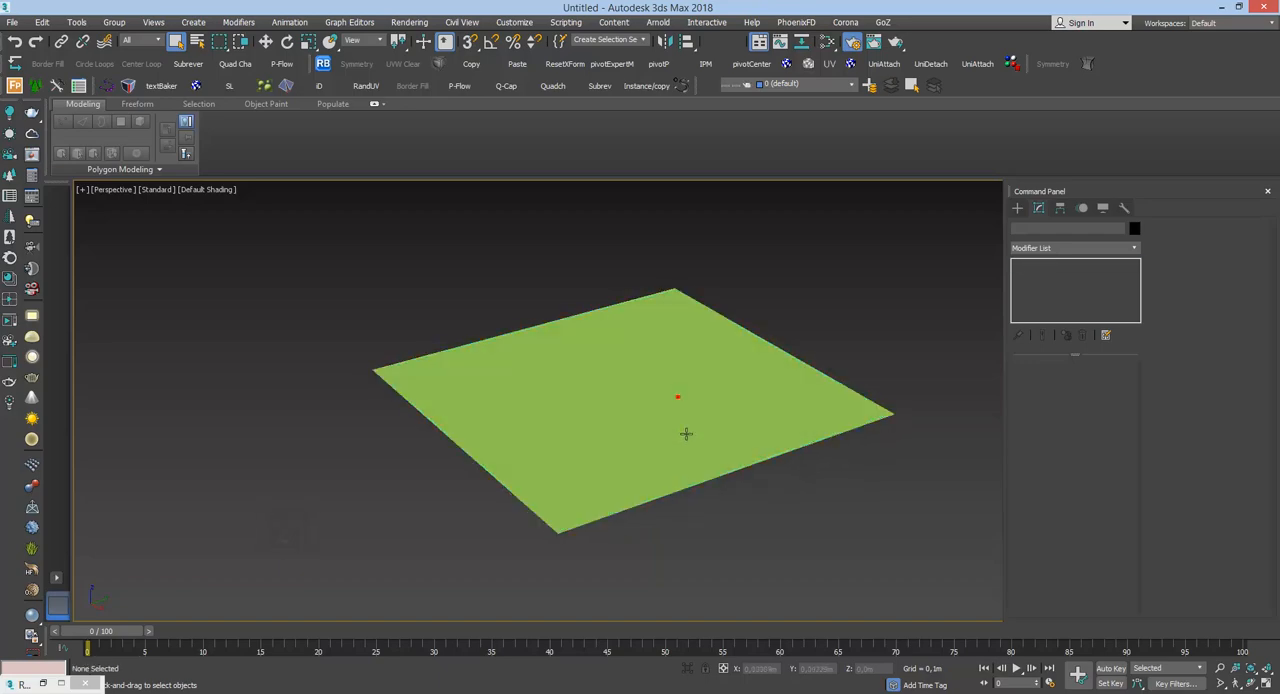
{"action": "key", "text": "z"}
{"action": "scroll", "coordinate": [666, 489], "scroll_direction": "down", "scroll_amount": 5}
{"action": "scroll", "coordinate": [741, 518], "scroll_direction": "up", "scroll_amount": 2}
{"action": "scroll", "coordinate": [741, 518], "scroll_direction": "up", "scroll_amount": 4}
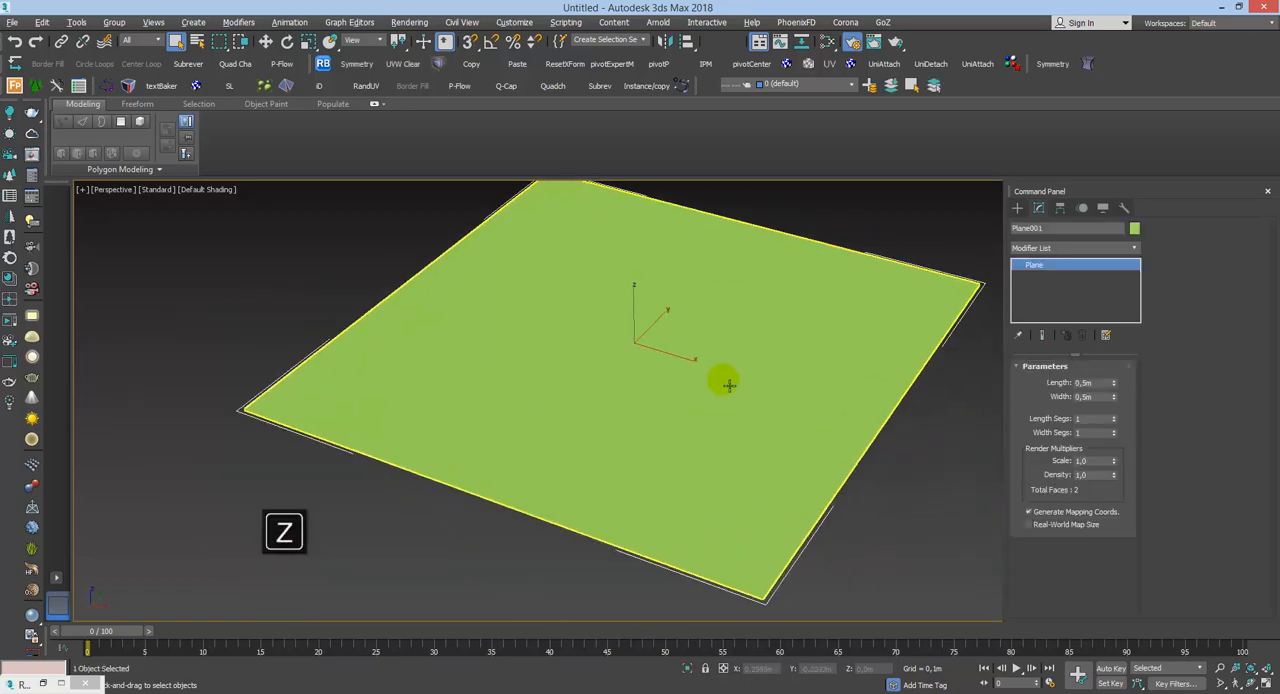
Step: Rename the plane as Plano_base and deselect it
{"action": "left_click", "coordinate": [1017, 207]}
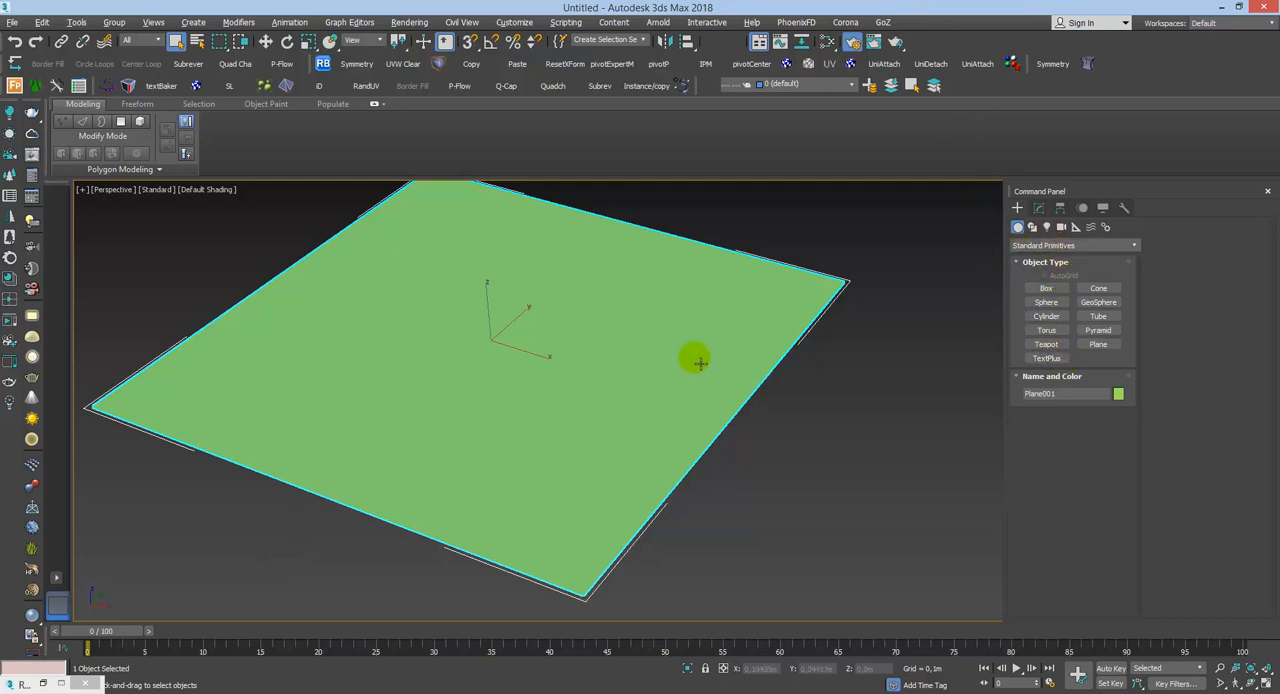
{"action": "left_click", "coordinate": [839, 361]}
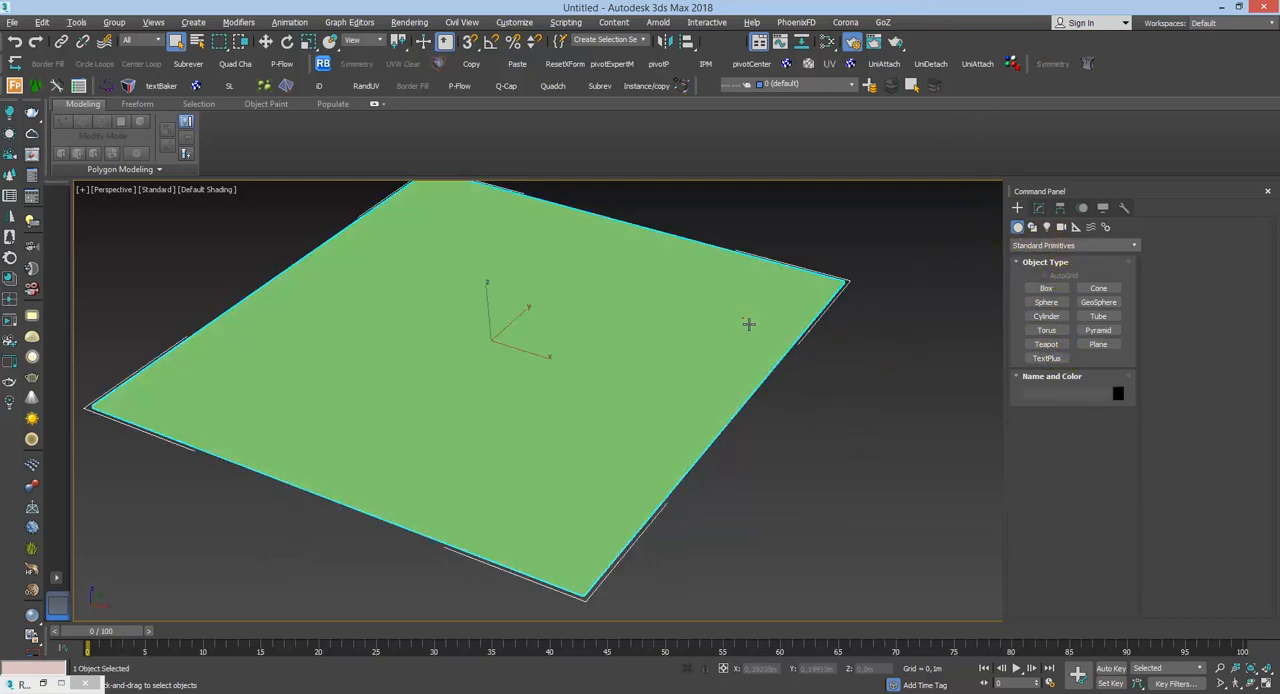
{"action": "left_click", "coordinate": [1040, 209]}
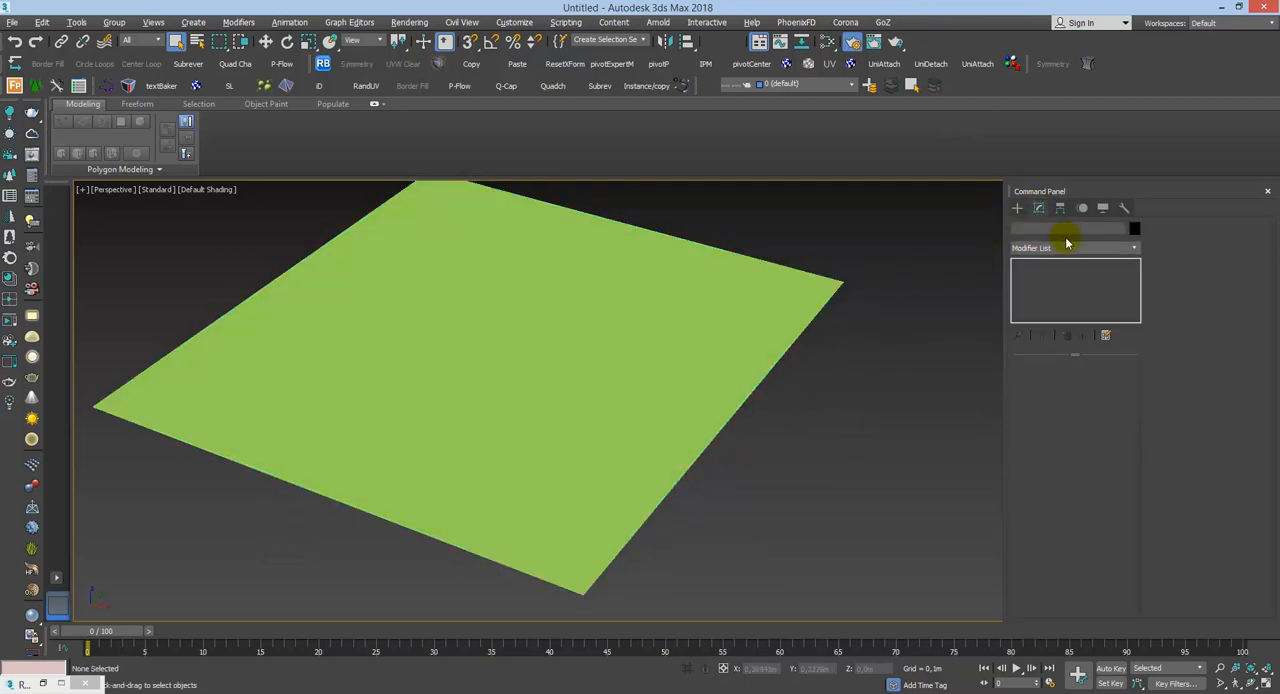
{"action": "left_click", "coordinate": [775, 329]}
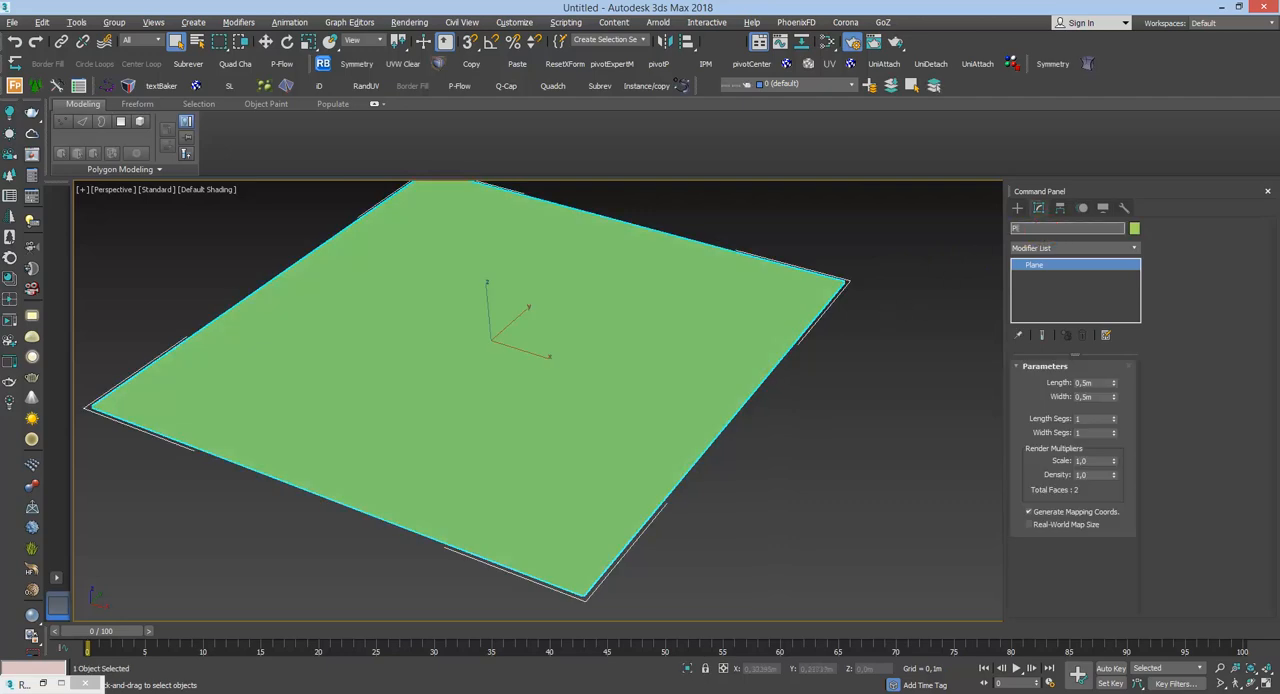
{"action": "type", "text": "Plano_base"}
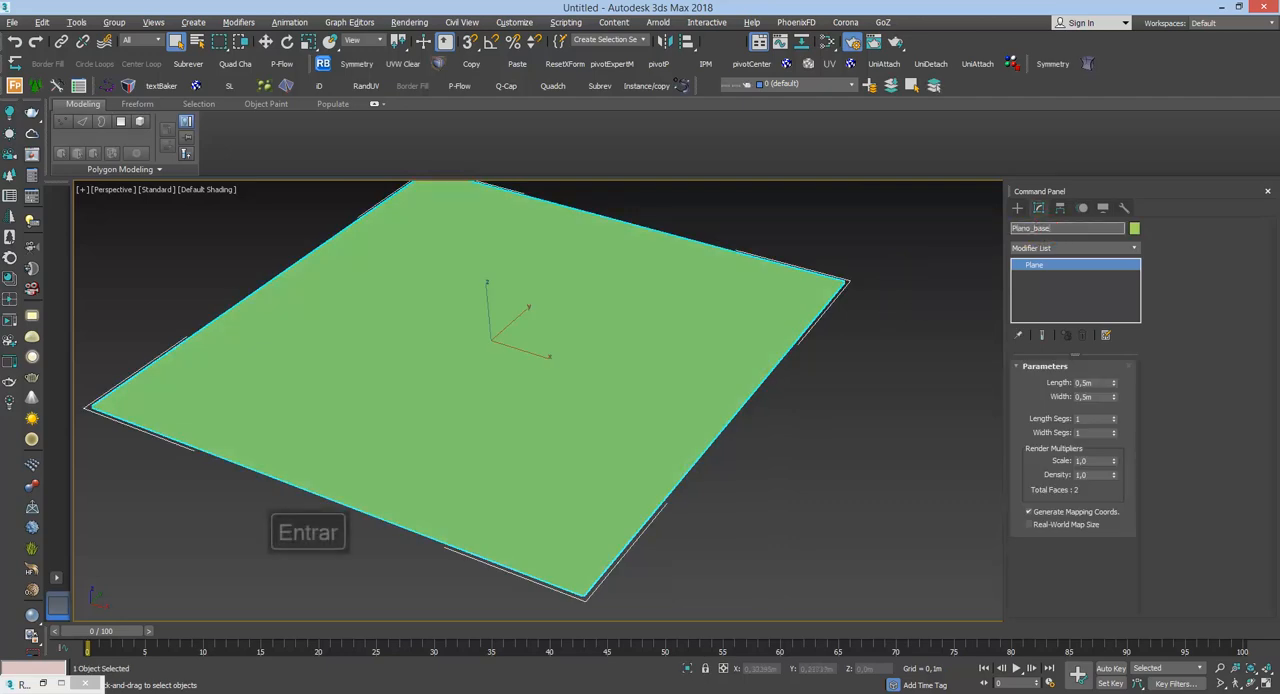
{"action": "key", "text": "Return"}
{"action": "left_click", "coordinate": [777, 557]}
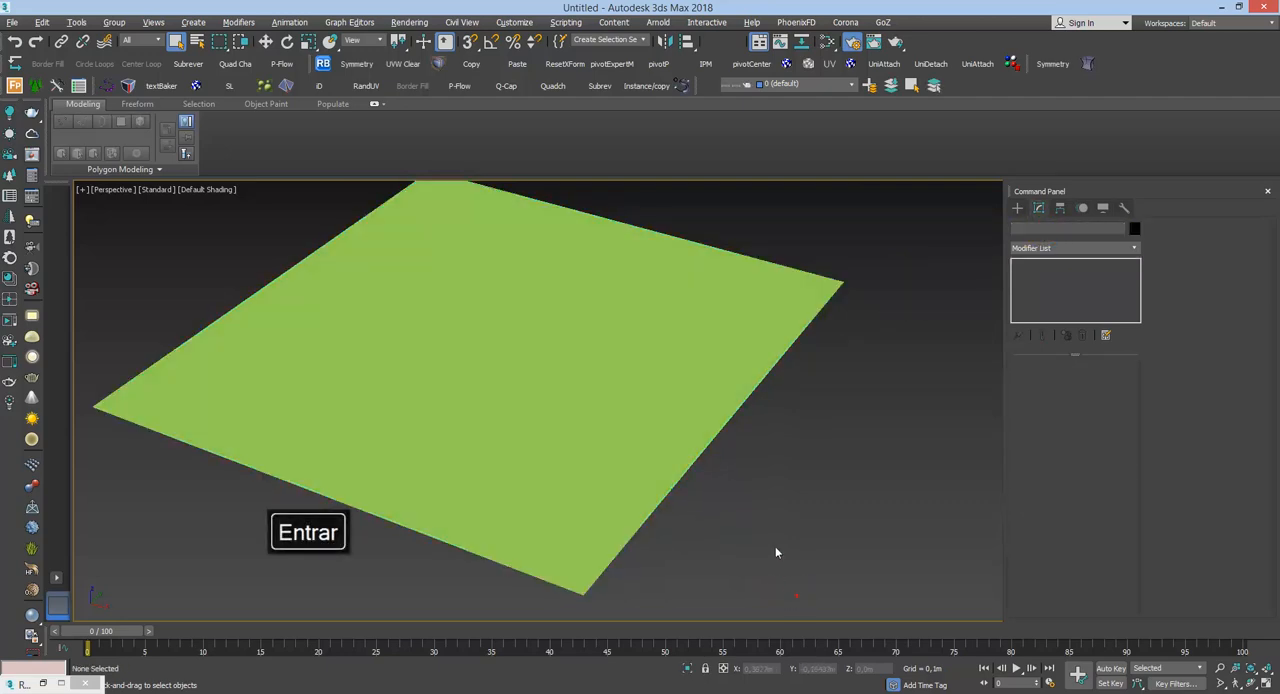
Step: Create a small teapot beside the plane and make a copy of it next to the first
{"action": "left_click", "coordinate": [1017, 208]}
{"action": "left_click", "coordinate": [1050, 358]}
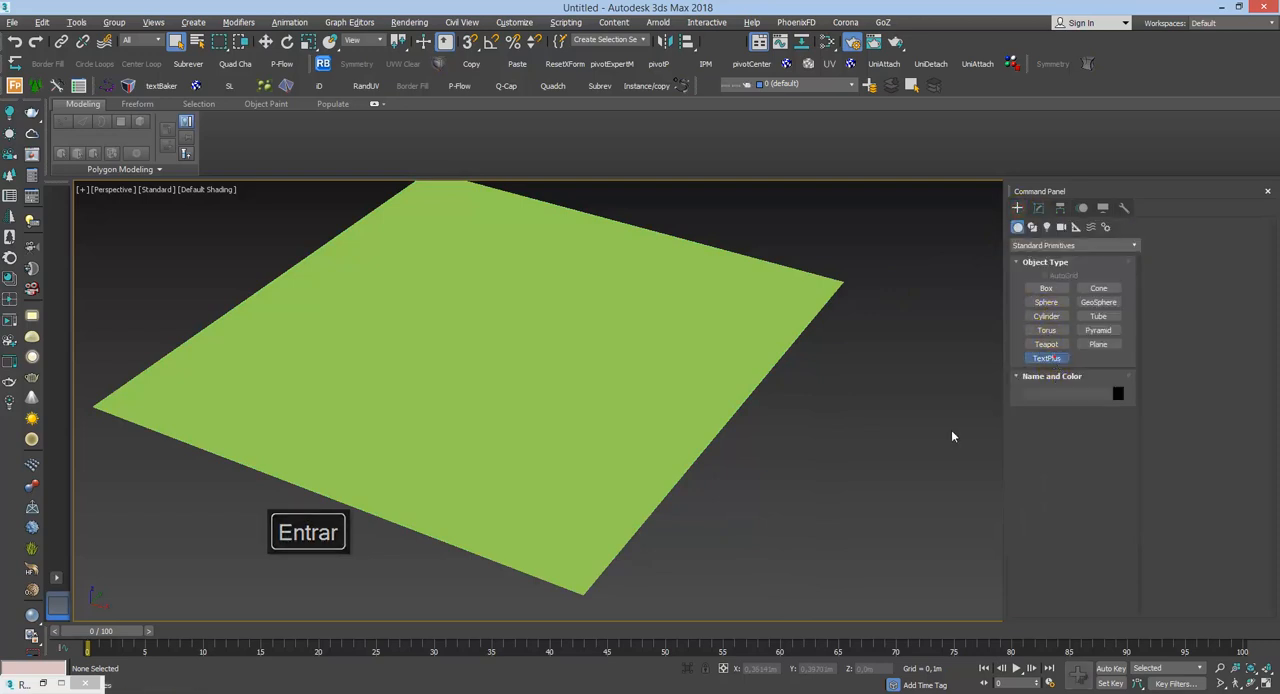
{"action": "left_click", "coordinate": [1051, 344]}
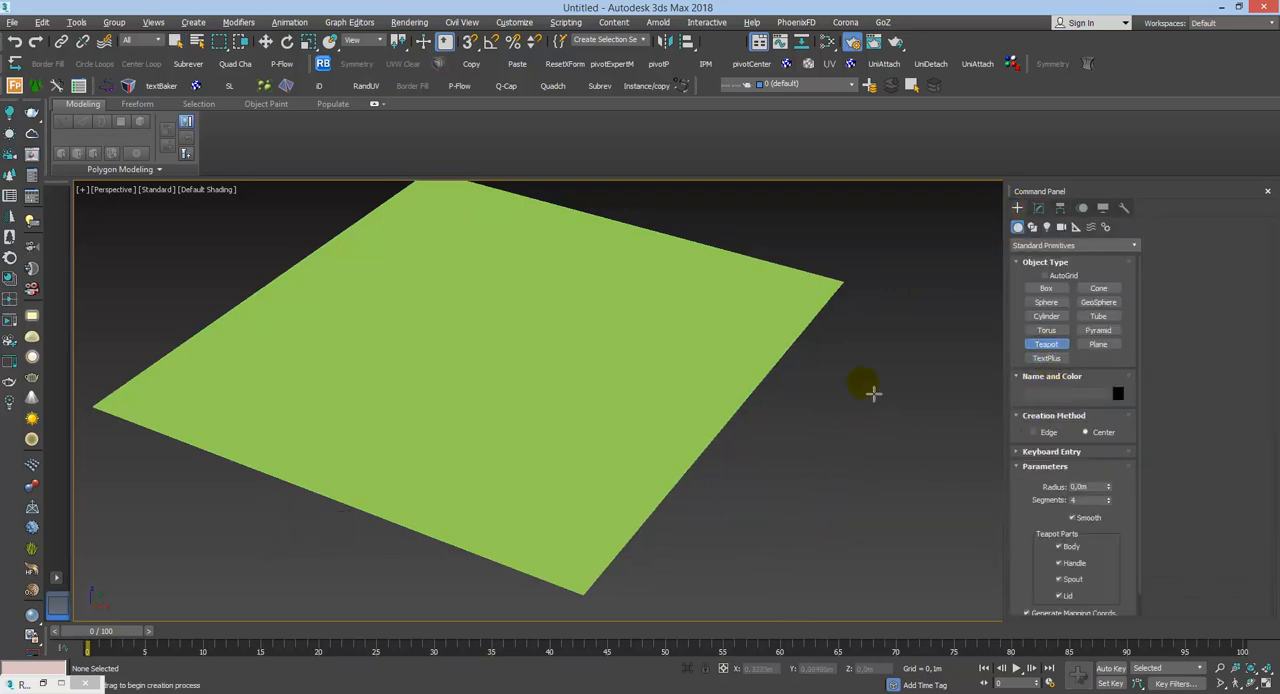
{"action": "mouse_move", "coordinate": [871, 386]}
{"action": "left_mouse_down"}
{"action": "mouse_move", "coordinate": [880, 398]}
{"action": "mouse_move", "coordinate": [840, 448]}
{"action": "left_mouse_up"}
{"action": "key", "text": "w"}
{"action": "left_click", "coordinate": [641, 410]}
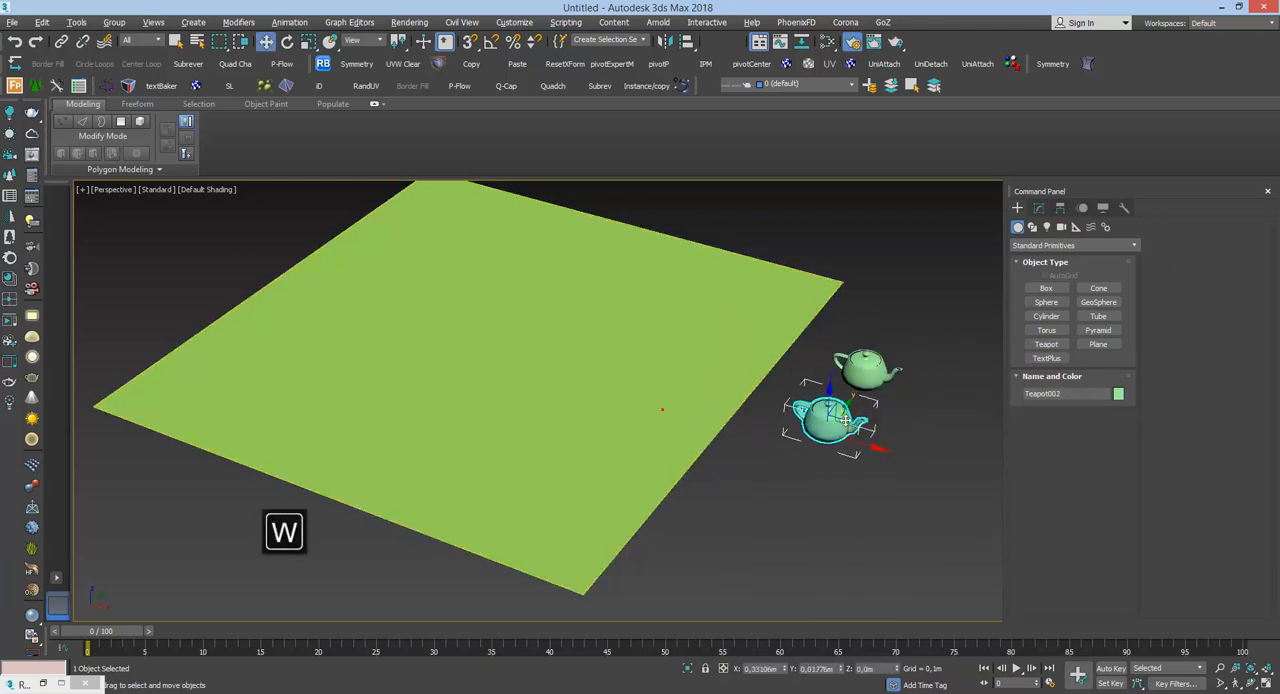
Step: Set the object color of the selected teapot copy to dark blue and deselect it
{"action": "left_click", "coordinate": [1118, 393]}
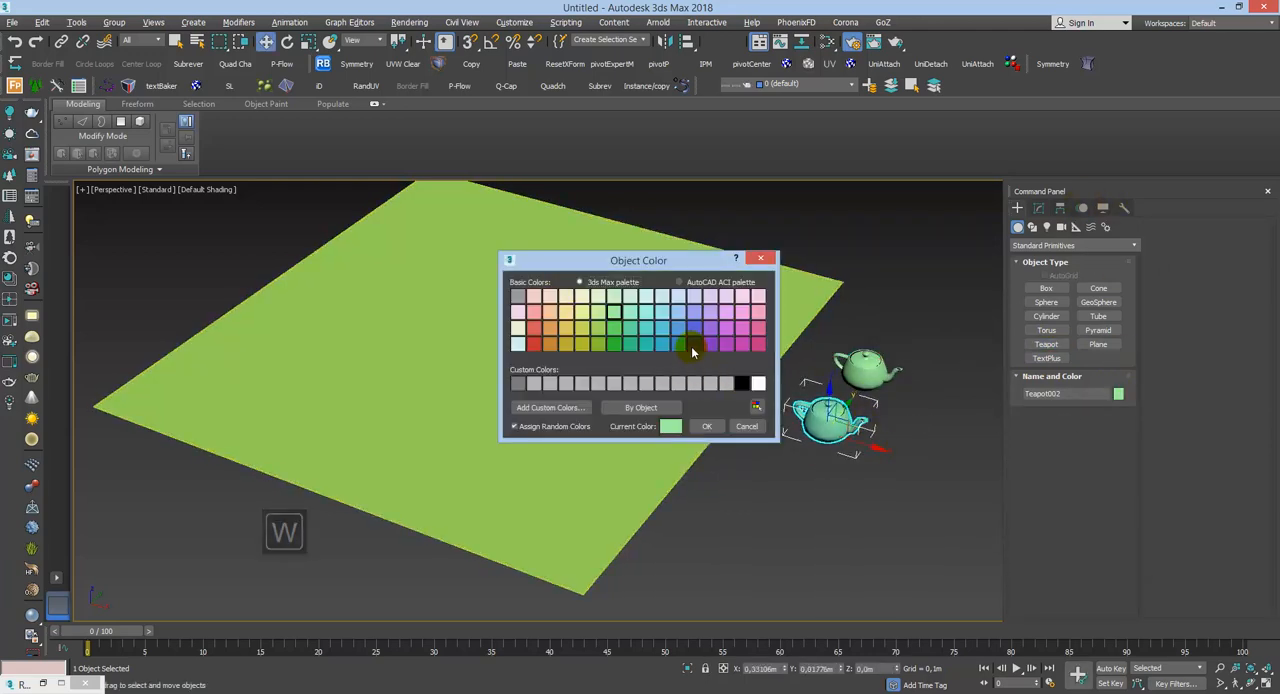
{"action": "left_click", "coordinate": [693, 345]}
{"action": "left_click", "coordinate": [707, 427]}
{"action": "left_click", "coordinate": [760, 440]}
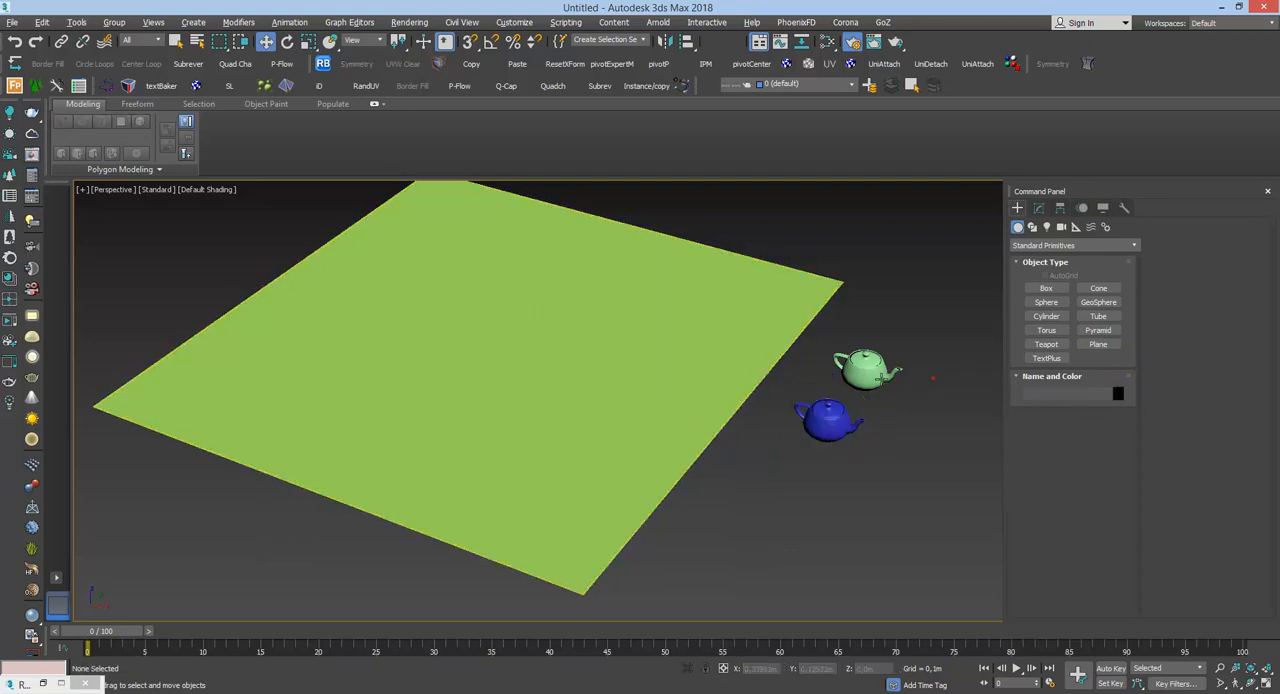
Step: Change the object color of the remaining green teapot to red
{"action": "left_click", "coordinate": [875, 378]}
{"action": "left_click", "coordinate": [1118, 393]}
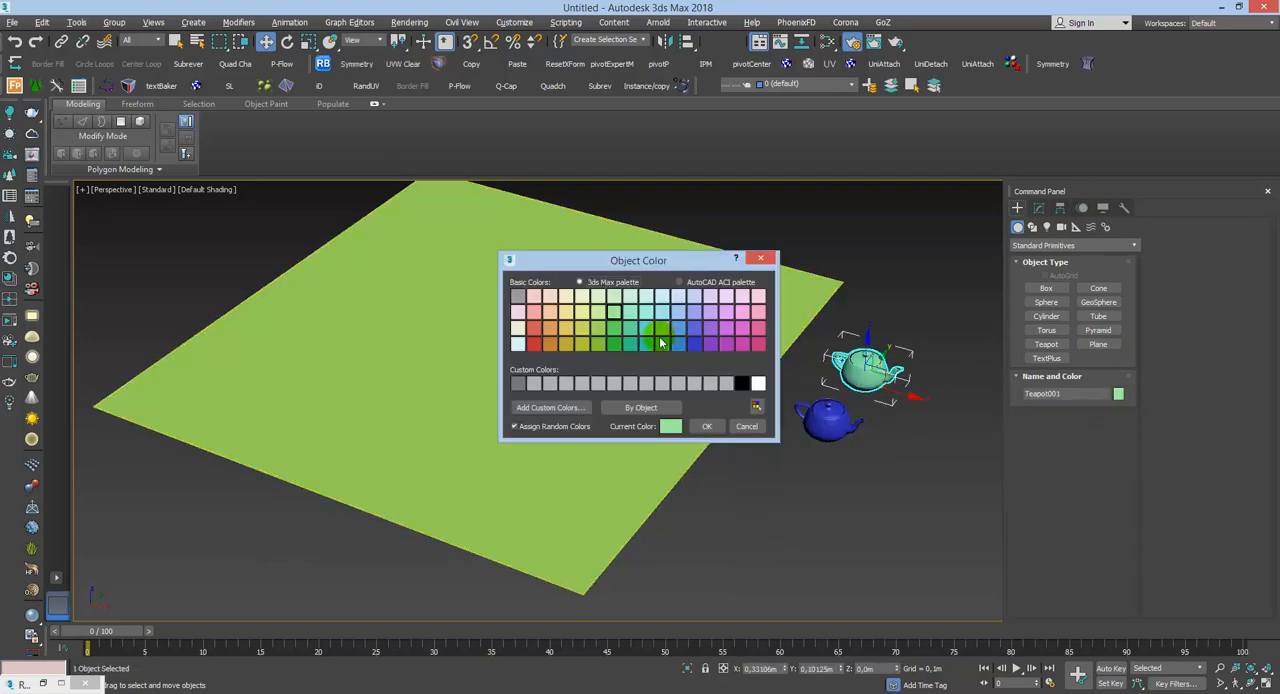
{"action": "left_click", "coordinate": [535, 345]}
{"action": "left_click", "coordinate": [707, 427]}
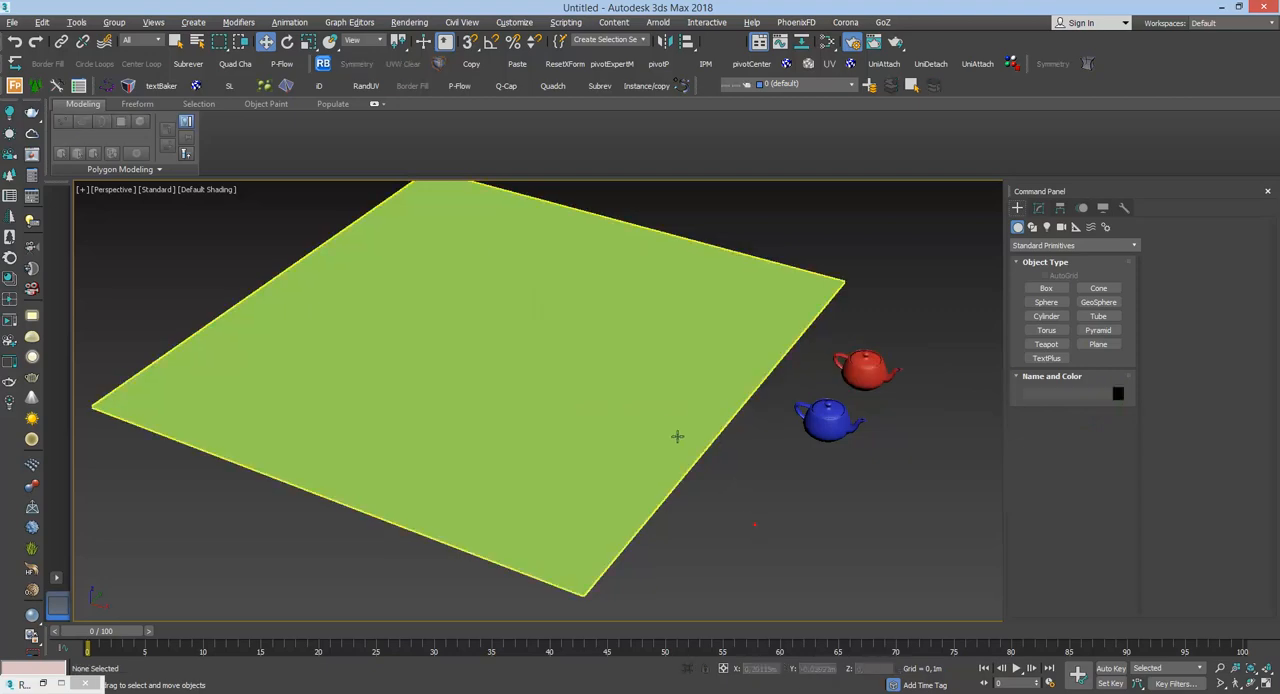
Step: Select the base plane and add the Dielectrico_base material from the Materiales_Base.mat library to the maximized Slate Material Editor's node view
{"action": "left_click", "coordinate": [674, 394]}
{"action": "key", "text": "m"}
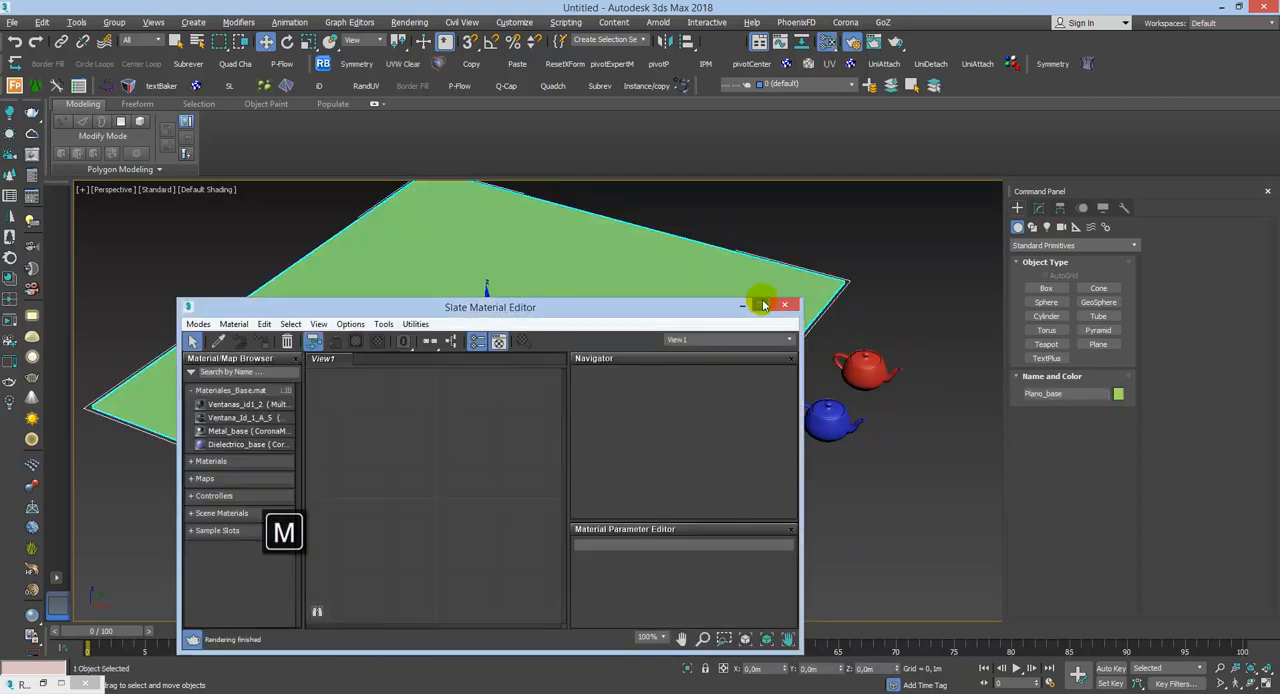
{"action": "left_click", "coordinate": [760, 304]}
{"action": "right_click", "coordinate": [448, 188]}
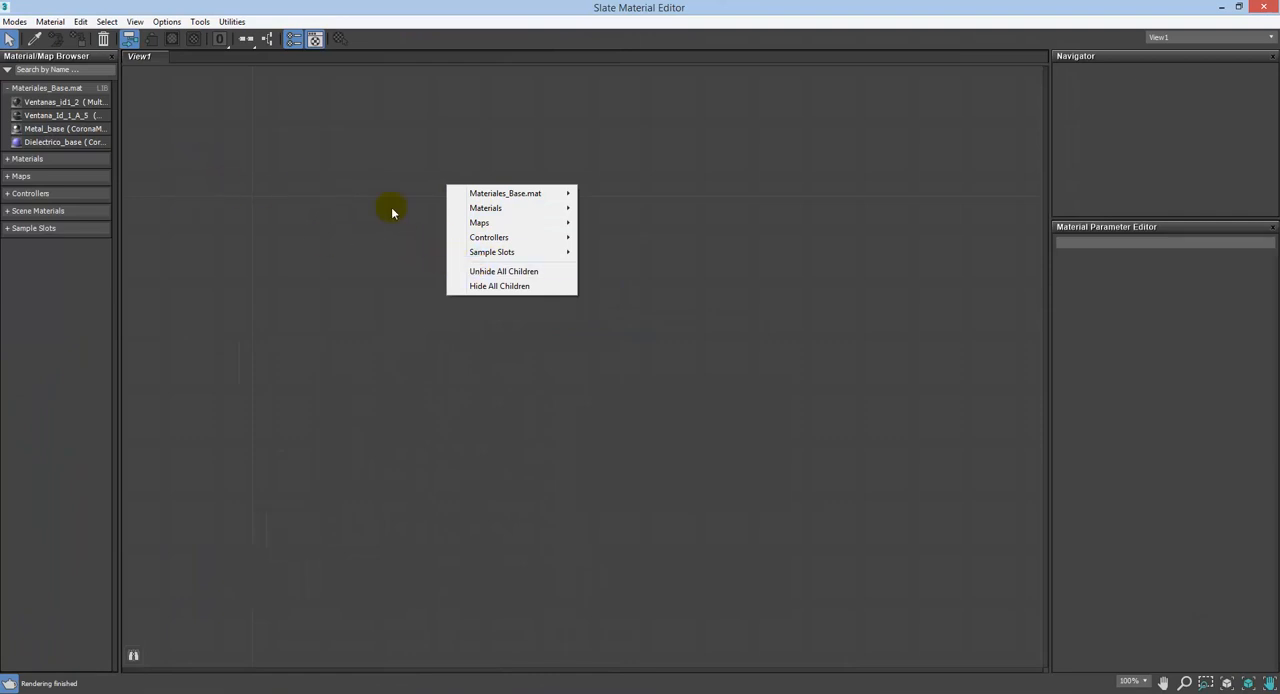
{"action": "left_click_drag", "start_coordinate": [98, 146], "coordinate": [565, 255]}
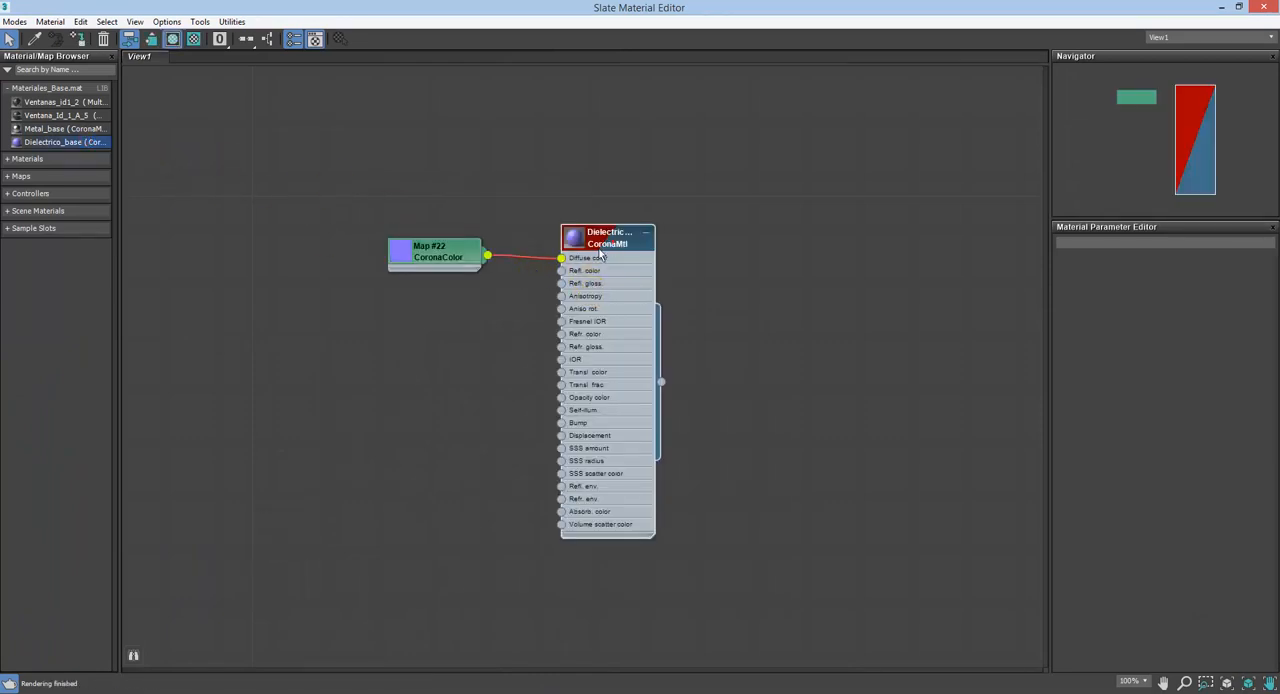
Step: Set the reflection level of the Dielectrico_base material to 0 and enlarge its node preview
{"action": "double_click", "coordinate": [592, 272]}
{"action": "left_click", "coordinate": [460, 262]}
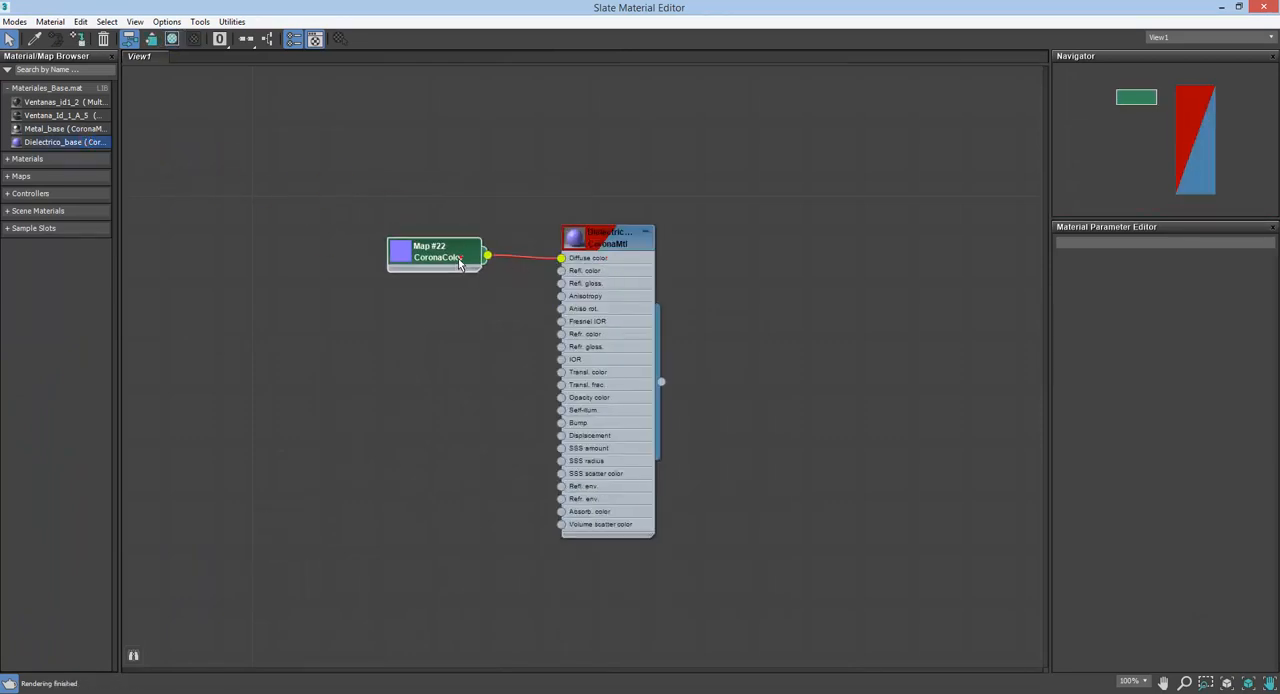
{"action": "double_click", "coordinate": [608, 236]}
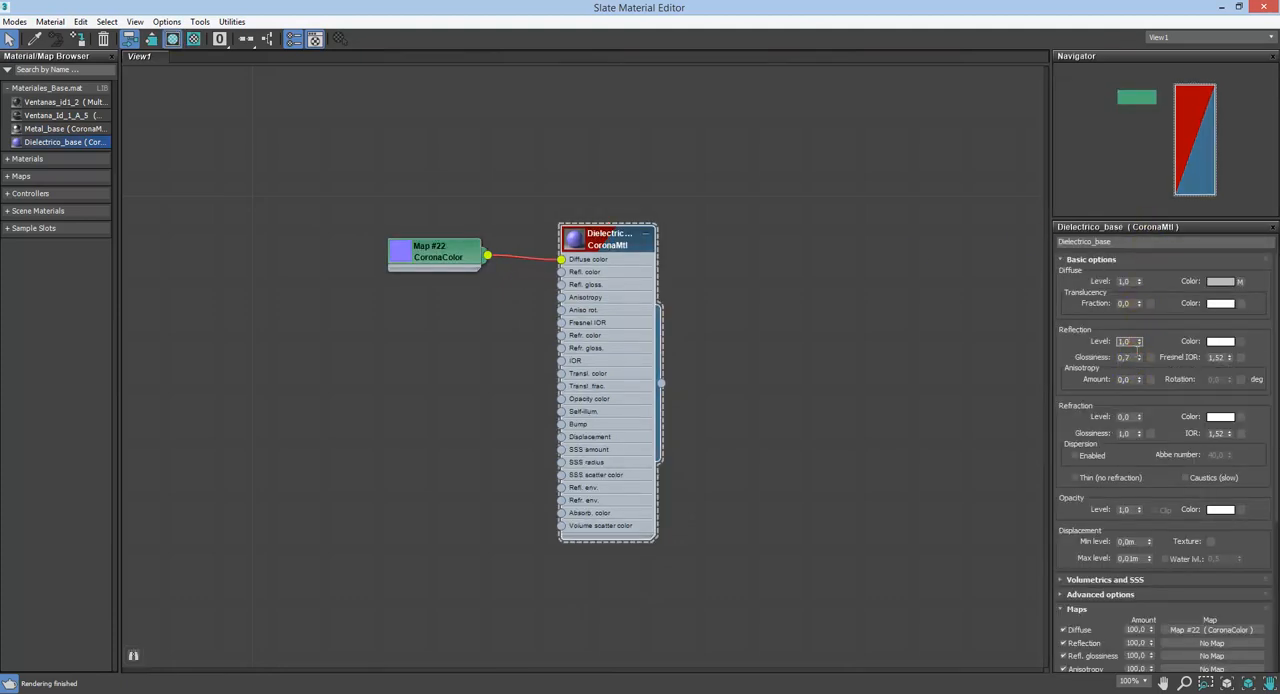
{"action": "key", "text": "Return"}
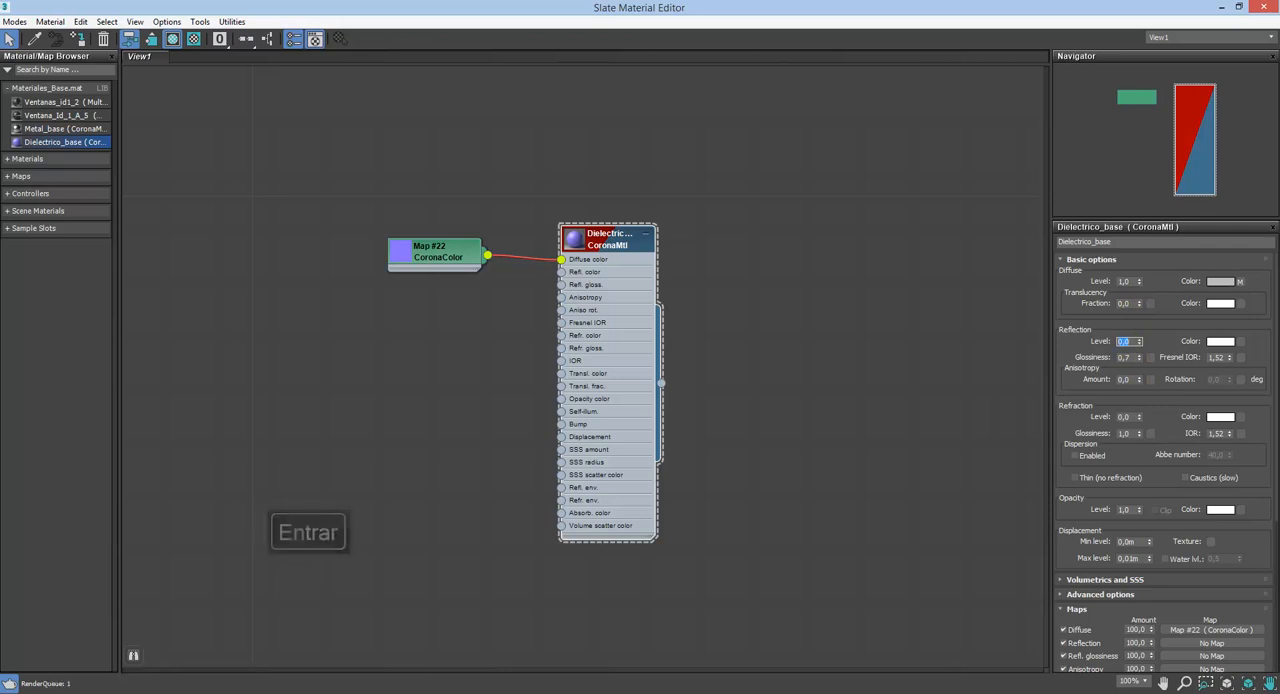
{"action": "left_click", "coordinate": [755, 378]}
{"action": "double_click", "coordinate": [574, 240]}
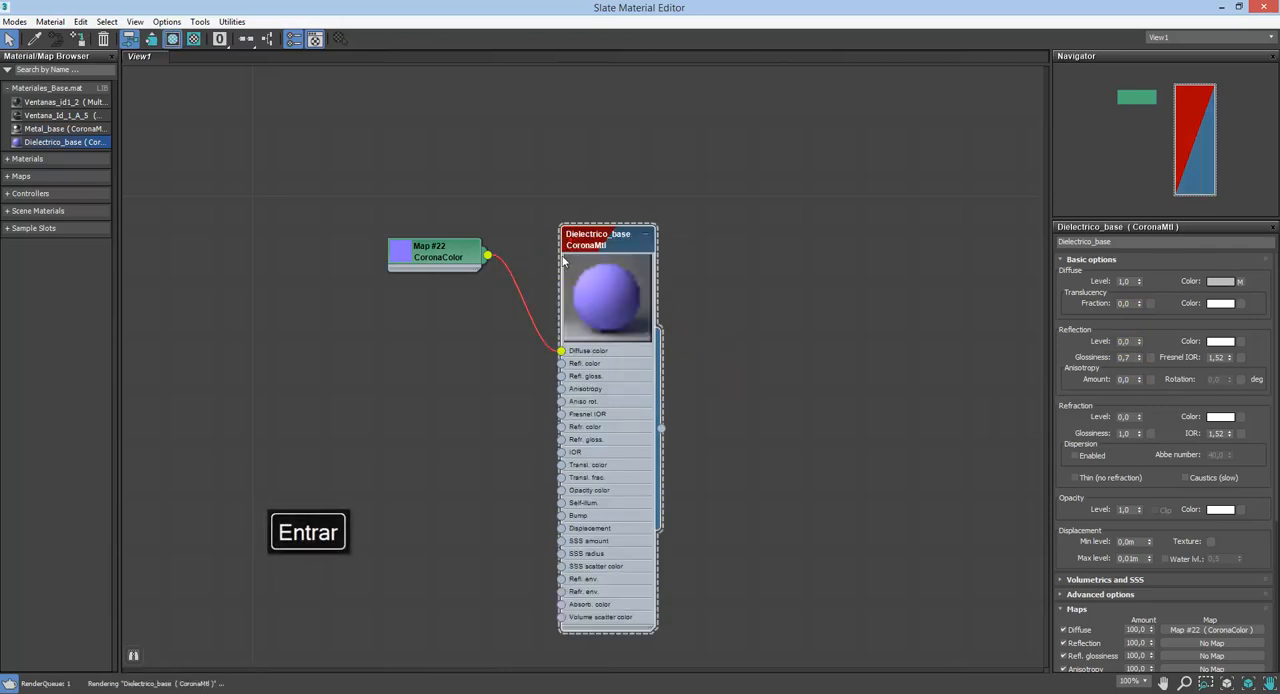
Step: Open the CoronaColor map's parameters, assign the Dielectrico_base material to the selected plane, and minimize the material editor
{"action": "double_click", "coordinate": [441, 260]}
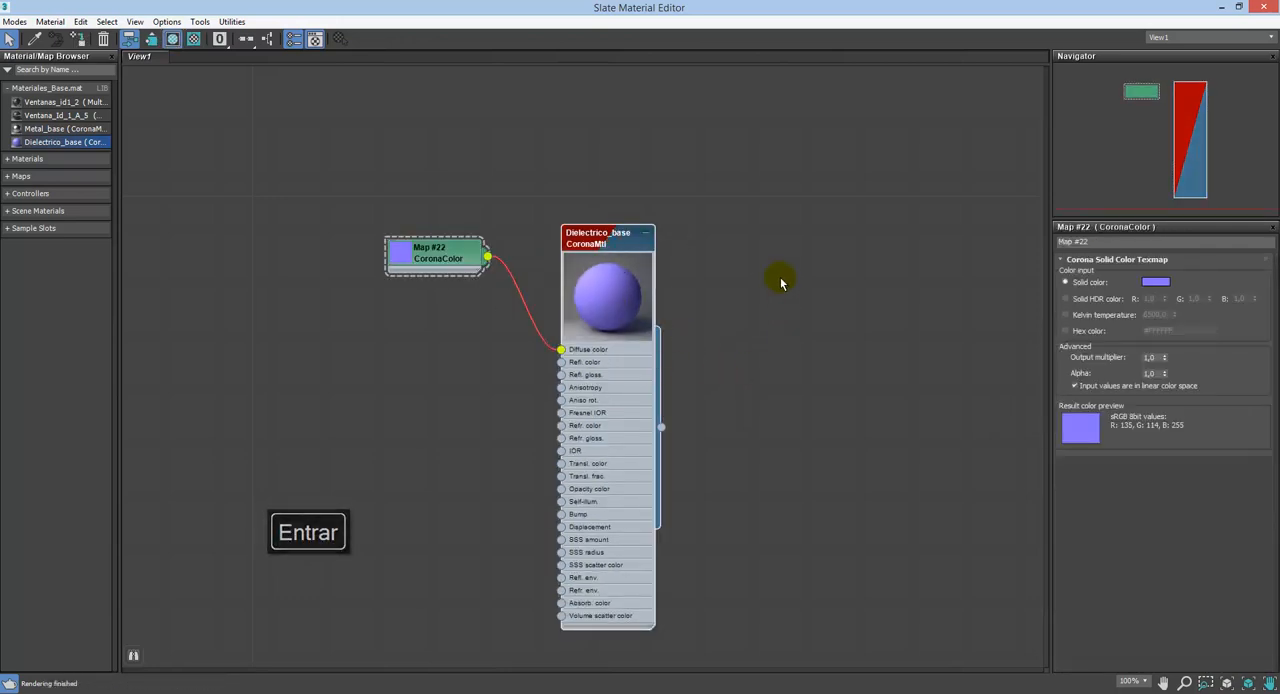
{"action": "left_click", "coordinate": [79, 39]}
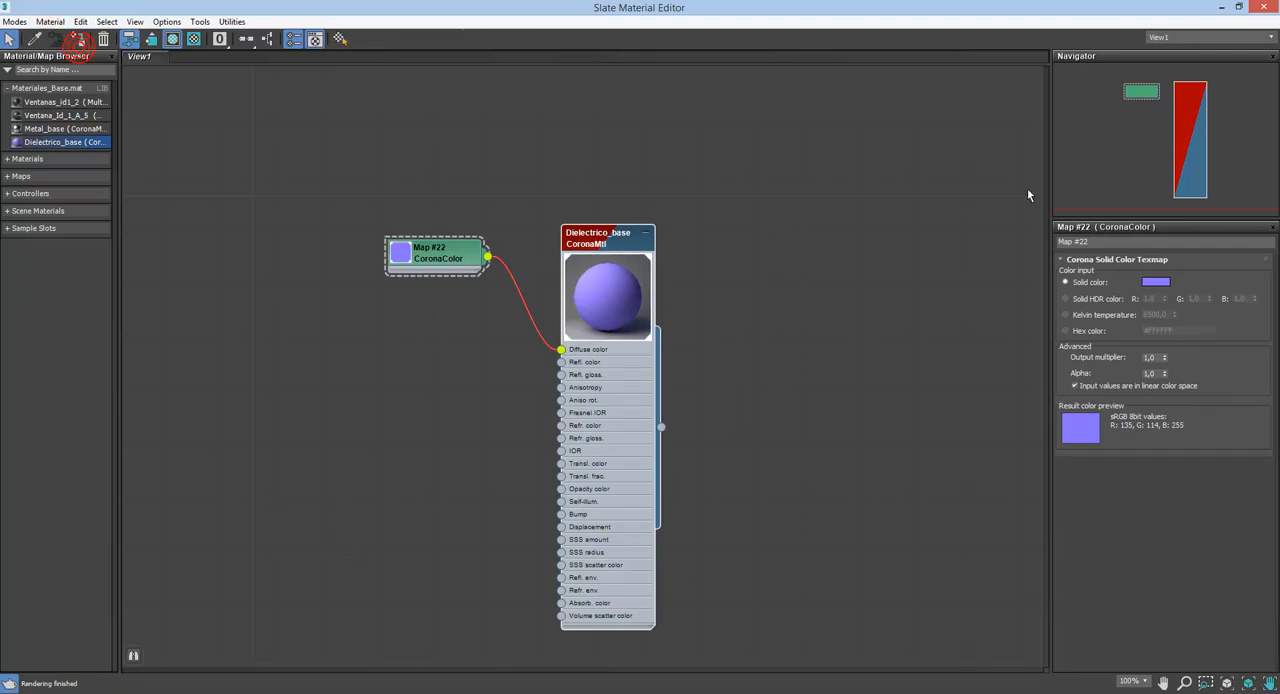
{"action": "left_click", "coordinate": [1216, 6]}
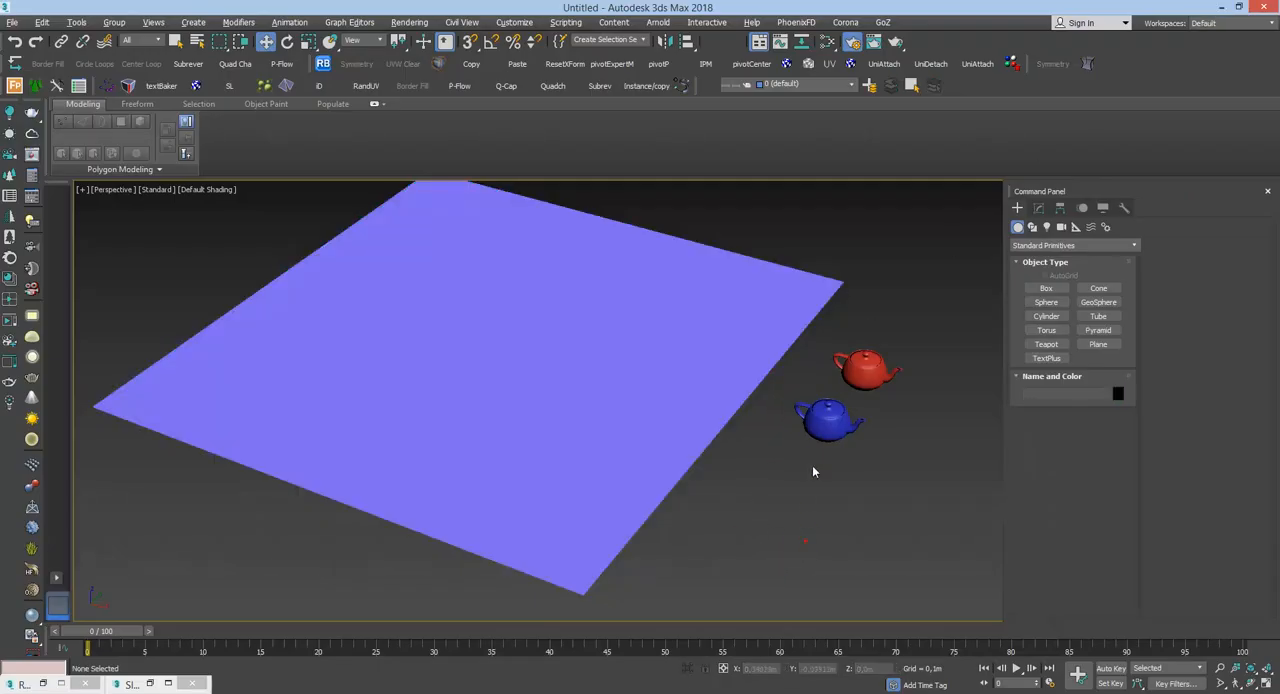
{"action": "middle_click_drag", "start_coordinate": [832, 416], "coordinate": [752, 438]}
{"action": "scroll", "coordinate": [716, 350], "scroll_direction": "down", "scroll_amount": 5}
{"action": "scroll", "coordinate": [700, 333], "scroll_direction": "up", "scroll_amount": 4}
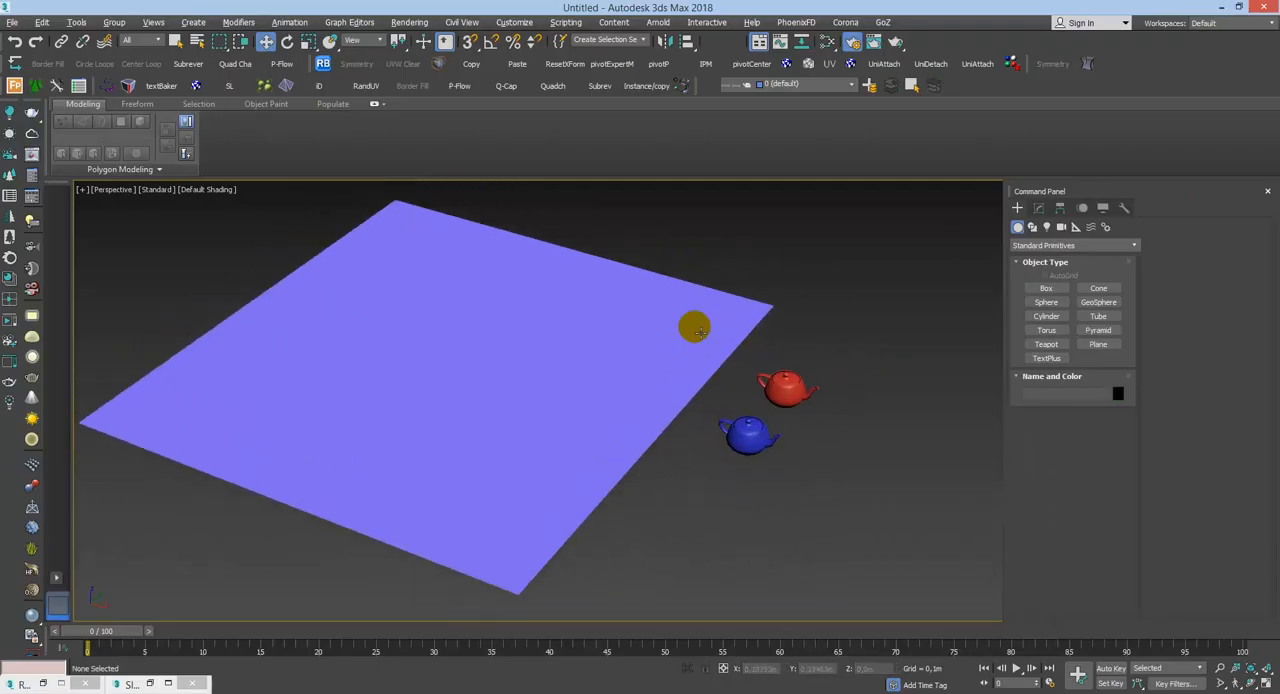
{"action": "middle_click_drag", "start_coordinate": [691, 349], "coordinate": [731, 324], "text": "alt"}
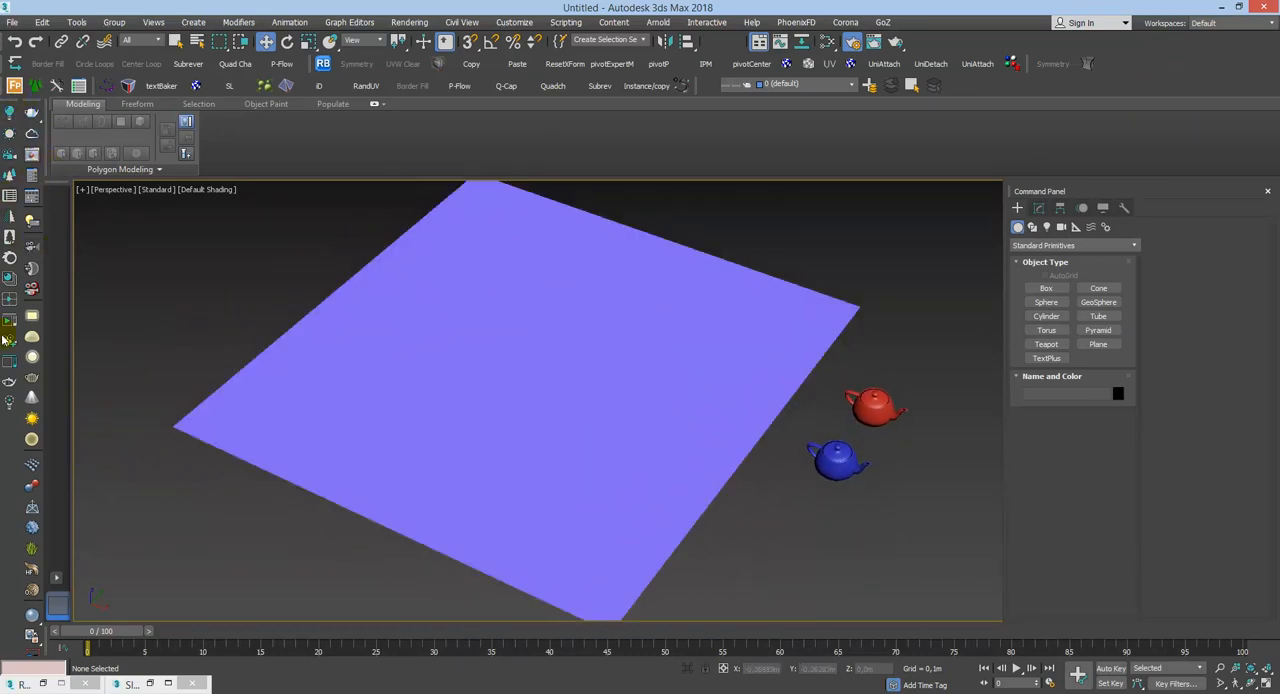
Step: Place a trial Corona Scatter object in front of the teapots and delete it
{"action": "left_click", "coordinate": [10, 178]}
{"action": "left_click", "coordinate": [806, 534]}
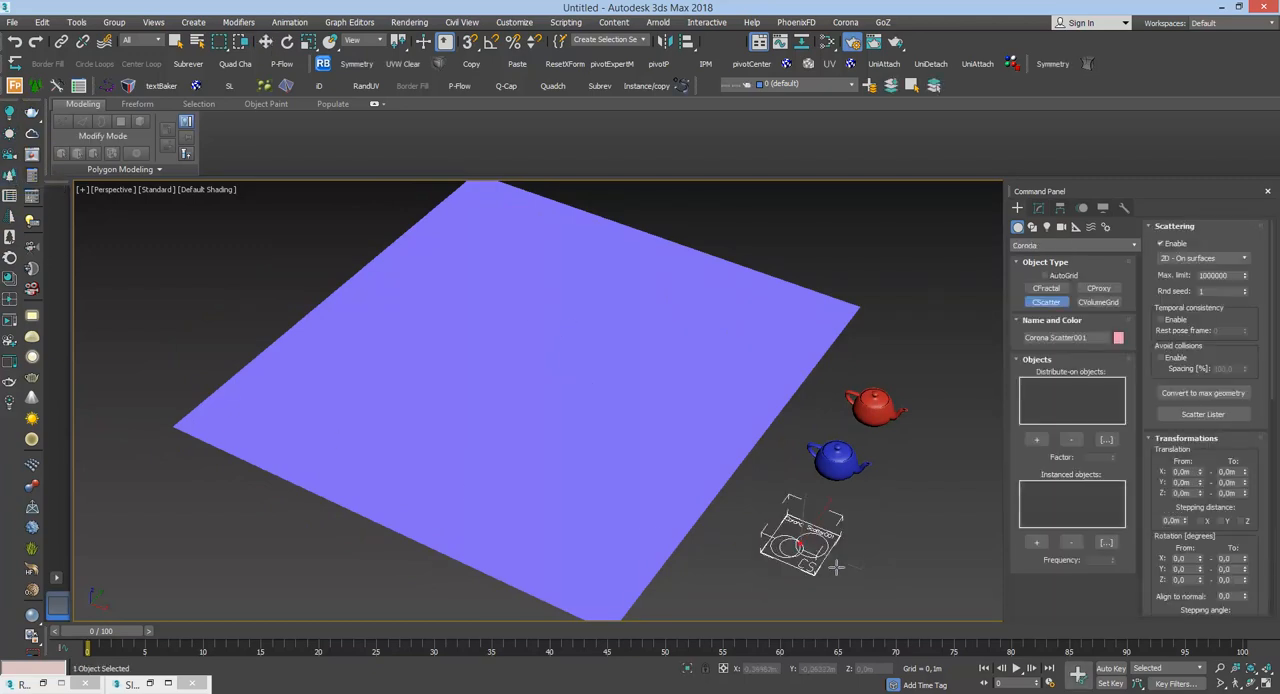
{"action": "key", "text": "Delete"}
{"action": "key", "text": "q"}
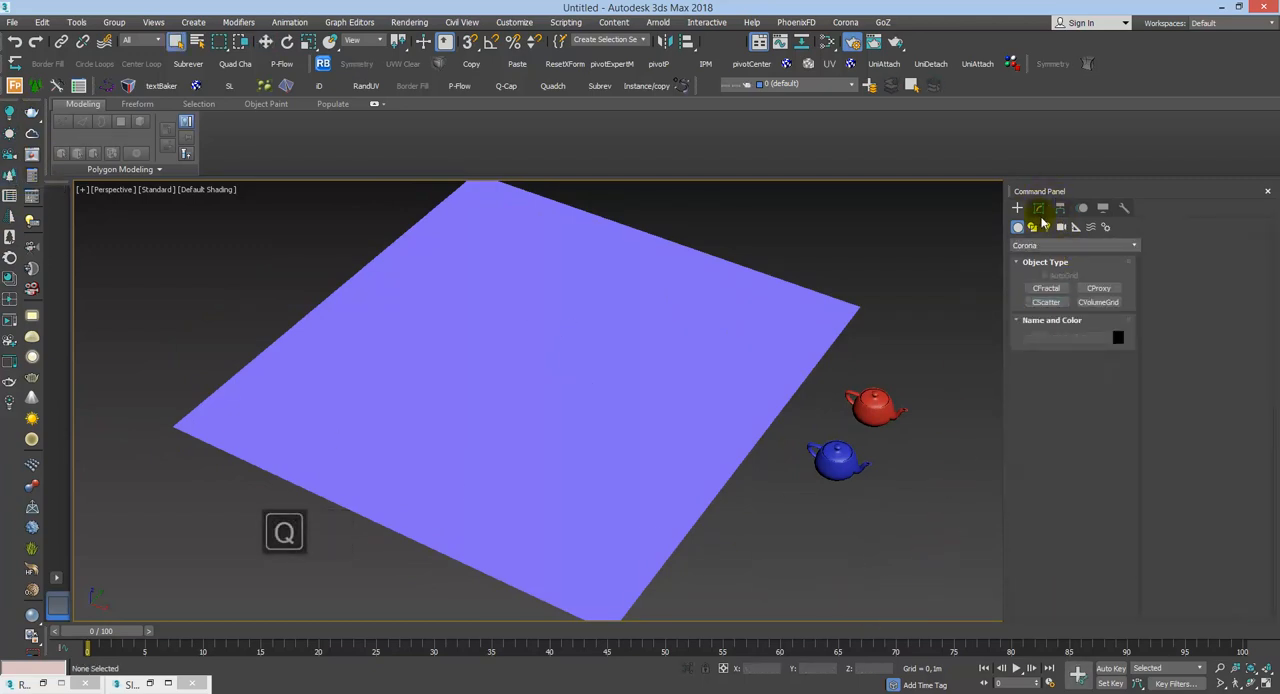
Step: Create a Corona Scatter object from the Corona geometry category, beside the plane and behind the red teapot
{"action": "left_click", "coordinate": [1039, 208]}
{"action": "left_click", "coordinate": [1018, 208]}
{"action": "left_click", "coordinate": [1036, 246]}
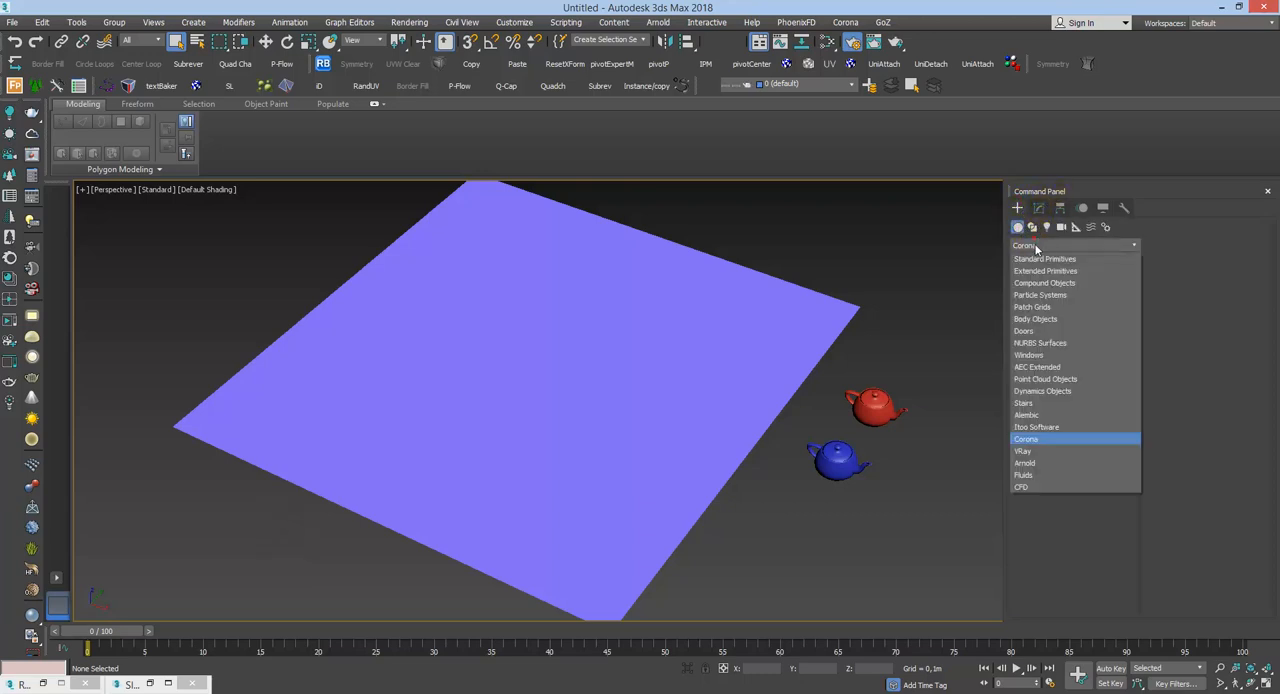
{"action": "left_click", "coordinate": [1026, 440]}
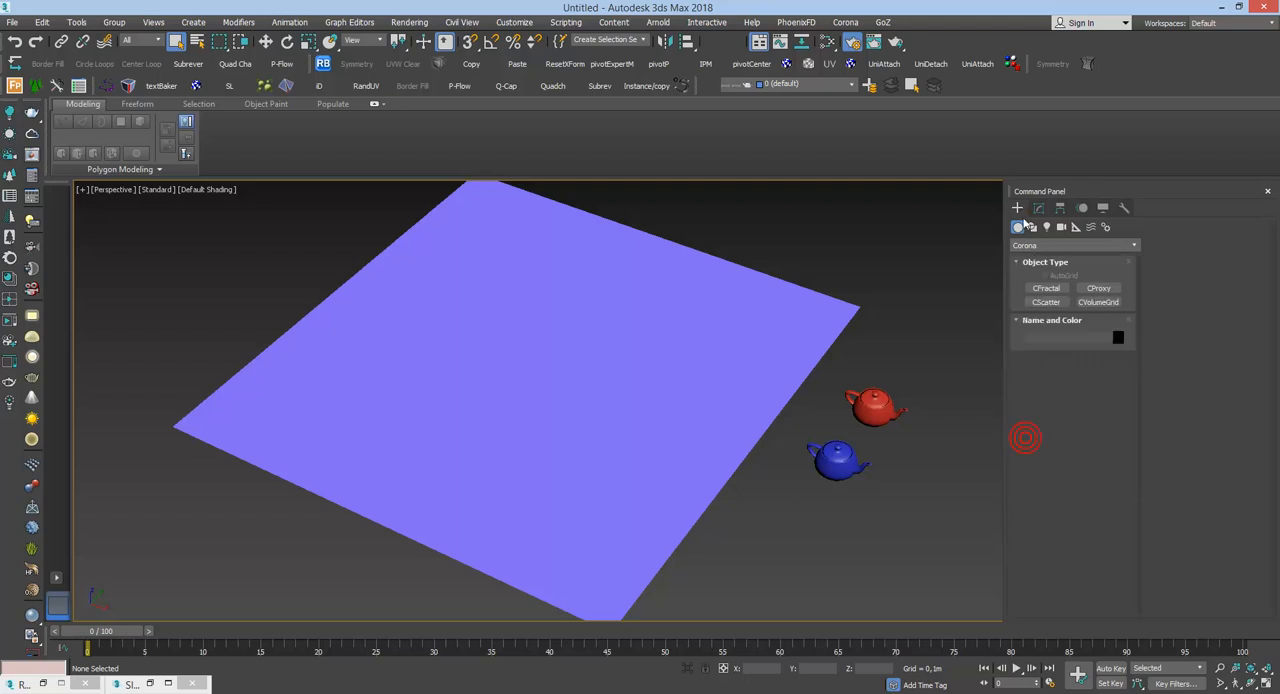
{"action": "left_click", "coordinate": [1056, 303]}
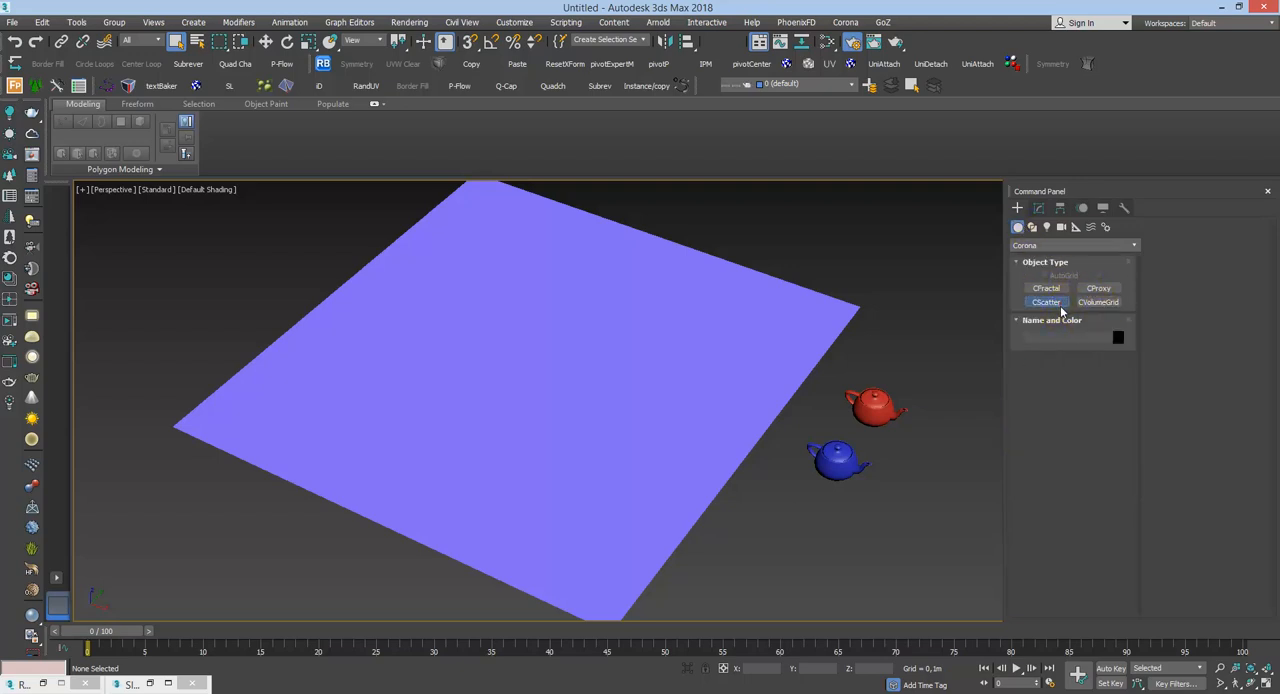
{"action": "left_click_drag", "start_coordinate": [948, 323], "coordinate": [965, 352]}
{"action": "mouse_move", "coordinate": [893, 373]}
{"action": "middle_mouse_down"}
{"action": "mouse_move", "coordinate": [790, 392]}
{"action": "mouse_move", "coordinate": [745, 419]}
{"action": "mouse_move", "coordinate": [745, 397]}
{"action": "mouse_move", "coordinate": [706, 474]}
{"action": "mouse_move", "coordinate": [686, 454]}
{"action": "middle_mouse_up"}
{"action": "key", "text": "q"}
{"action": "scroll", "coordinate": [790, 431], "scroll_direction": "down", "scroll_amount": 4}
{"action": "scroll", "coordinate": [742, 398], "scroll_direction": "up", "scroll_amount": 3}
{"action": "scroll", "coordinate": [684, 452], "scroll_direction": "up", "scroll_amount": 2}
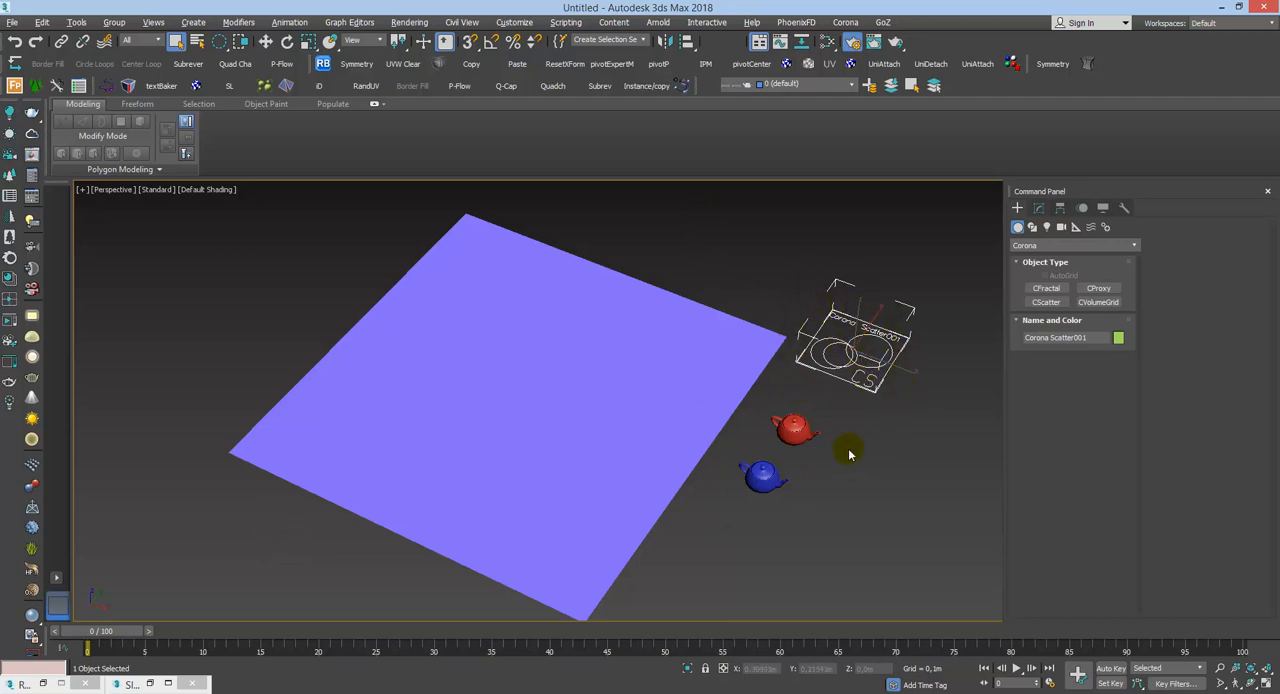
{"action": "left_click", "coordinate": [784, 441]}
{"action": "left_click", "coordinate": [771, 471]}
{"action": "left_click", "coordinate": [787, 458]}
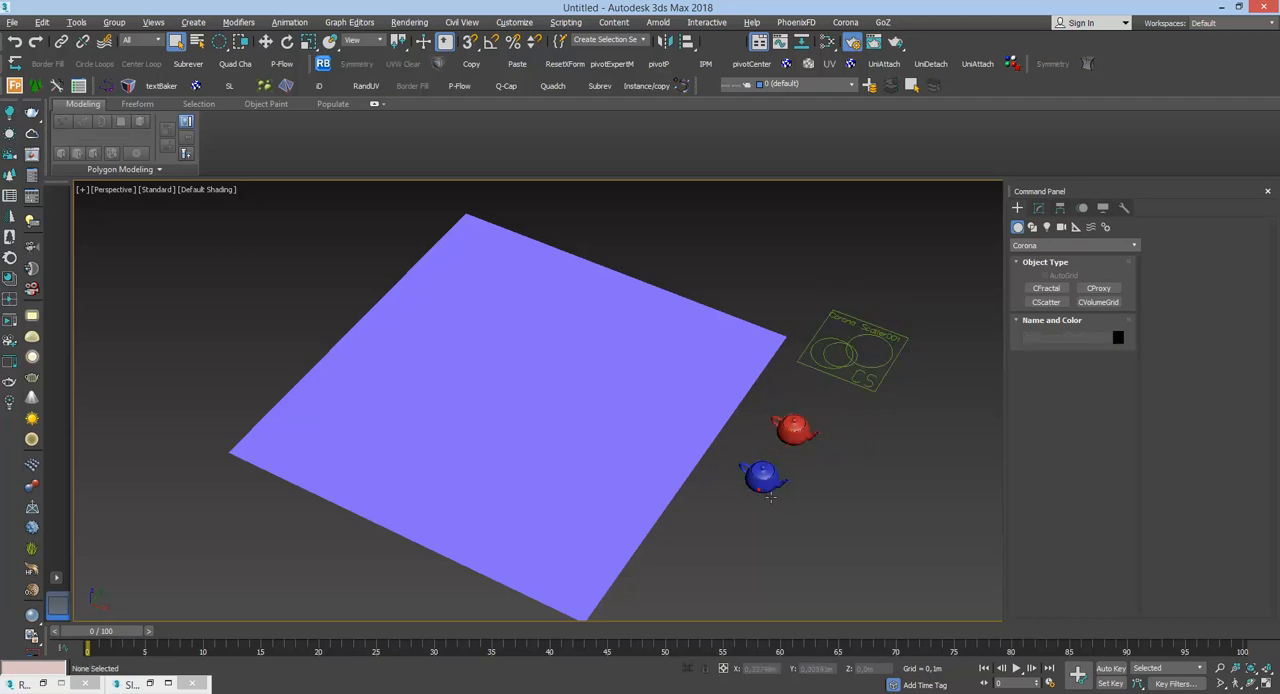
{"action": "left_click", "coordinate": [788, 441]}
{"action": "left_click", "coordinate": [777, 485]}
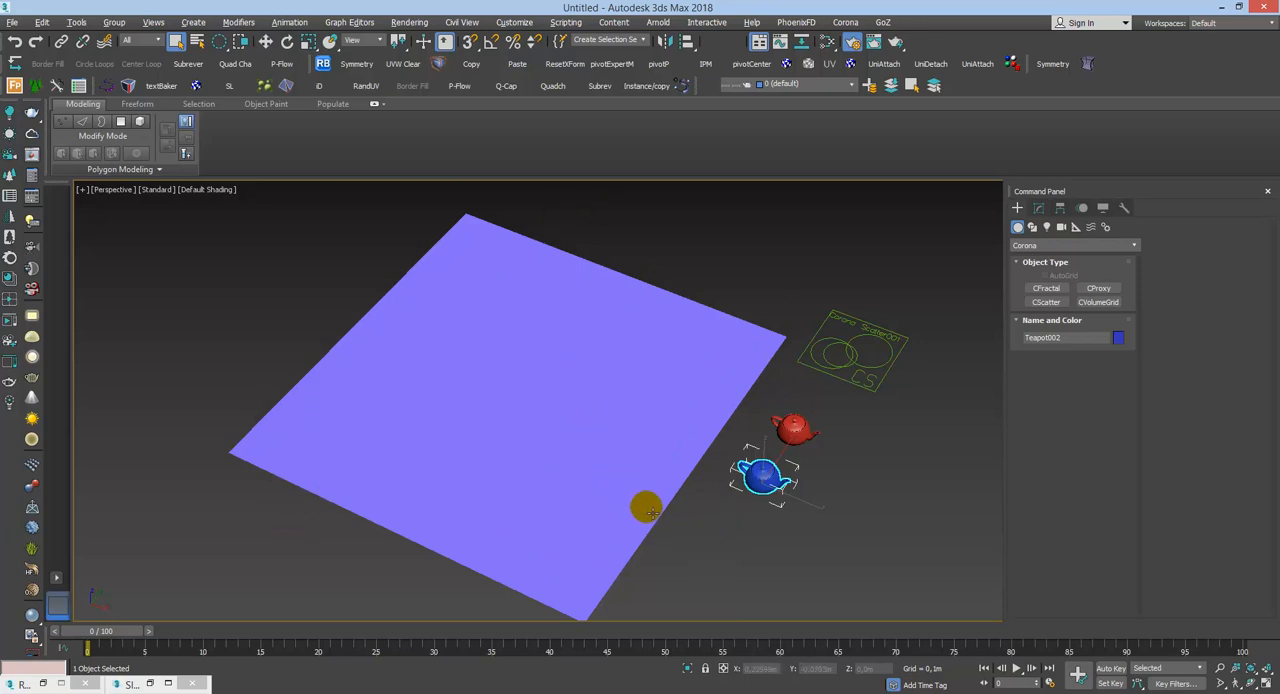
{"action": "left_click", "coordinate": [855, 368]}
Step: Turn on edged faces and the polygon statistics in the Perspective viewport, with the blue teapot selected
{"action": "scroll", "coordinate": [765, 410], "scroll_direction": "up", "scroll_amount": 4}
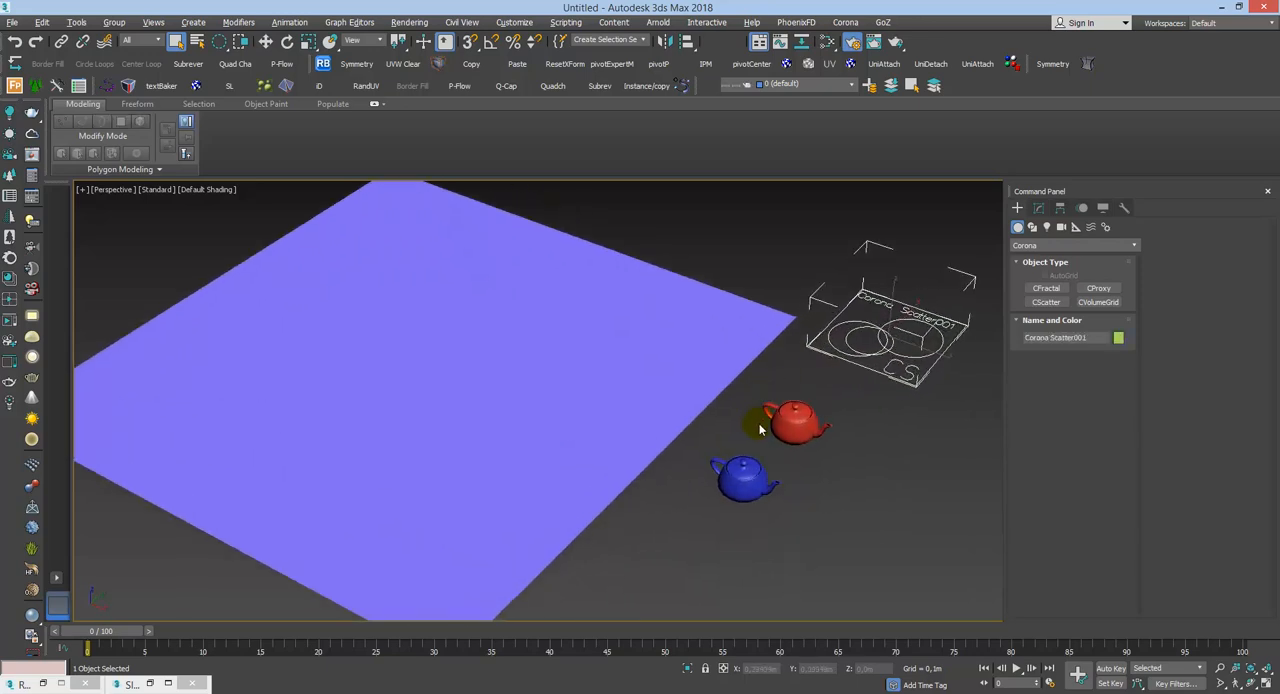
{"action": "key", "text": "F4"}
{"action": "scroll", "coordinate": [677, 371], "scroll_direction": "up", "scroll_amount": 1}
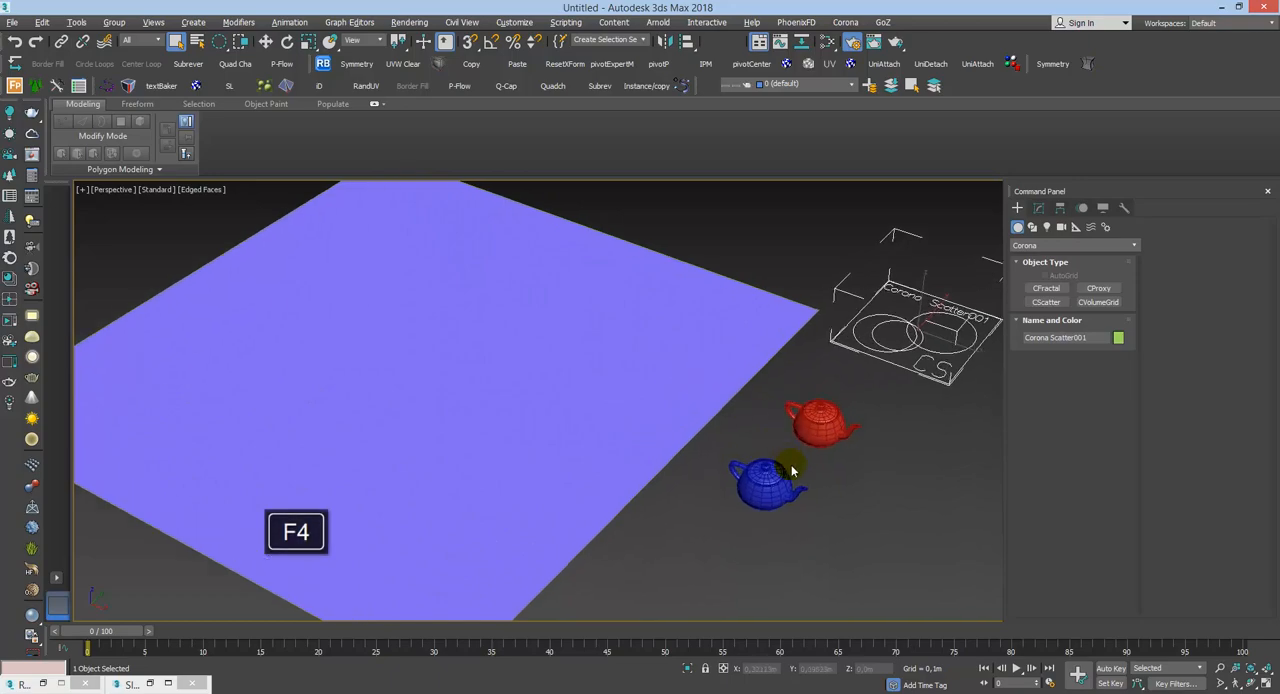
{"action": "left_click", "coordinate": [768, 474]}
{"action": "middle_click_drag", "start_coordinate": [768, 474], "coordinate": [818, 466], "text": "alt"}
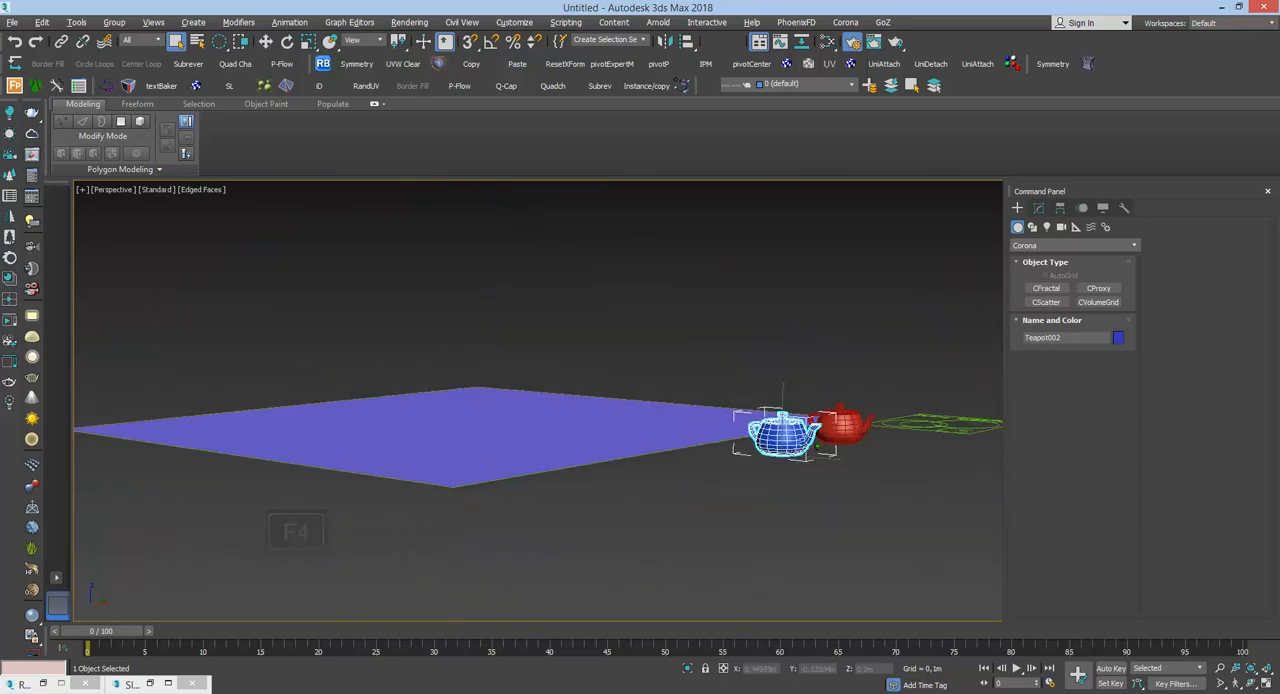
{"action": "key", "text": "z"}
{"action": "scroll", "coordinate": [820, 470], "scroll_direction": "down", "scroll_amount": 6}
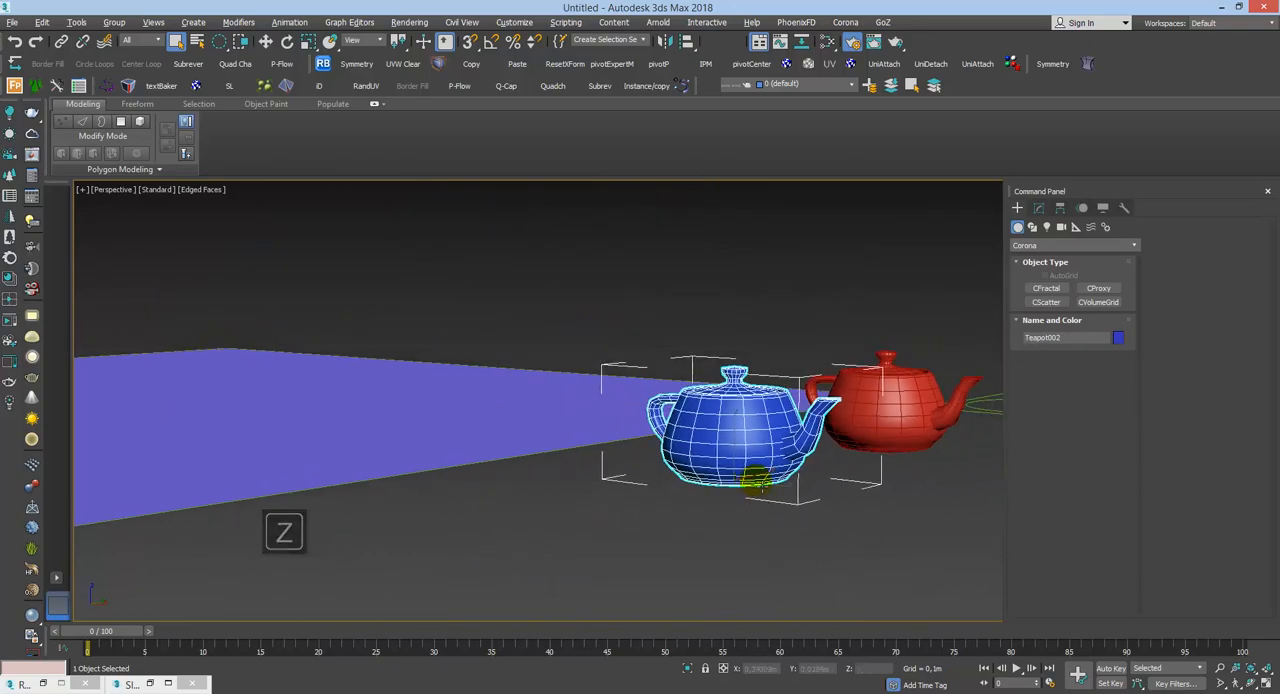
{"action": "key", "text": "7"}
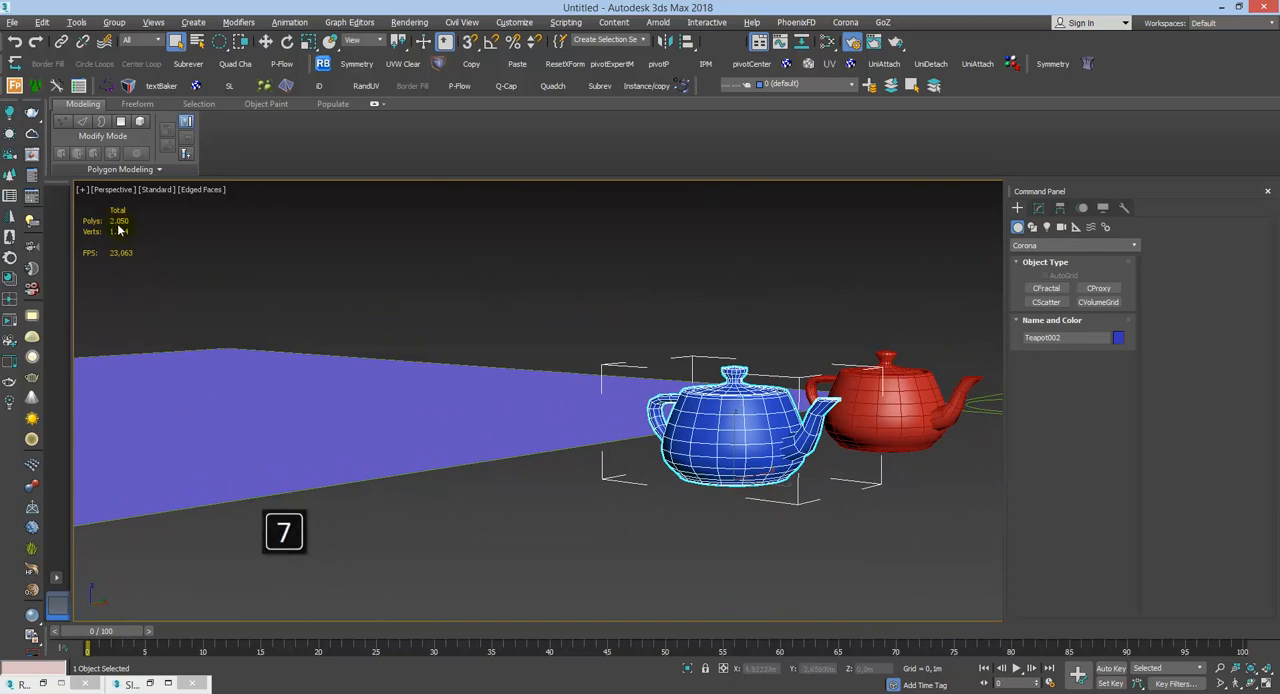
{"action": "scroll", "coordinate": [508, 386], "scroll_direction": "down", "scroll_amount": 5}
{"action": "middle_click_drag", "start_coordinate": [512, 463], "coordinate": [530, 523], "text": "alt"}
{"action": "scroll", "coordinate": [530, 523], "scroll_direction": "down", "scroll_amount": 4}
{"action": "middle_click_drag", "start_coordinate": [530, 448], "coordinate": [660, 480]}
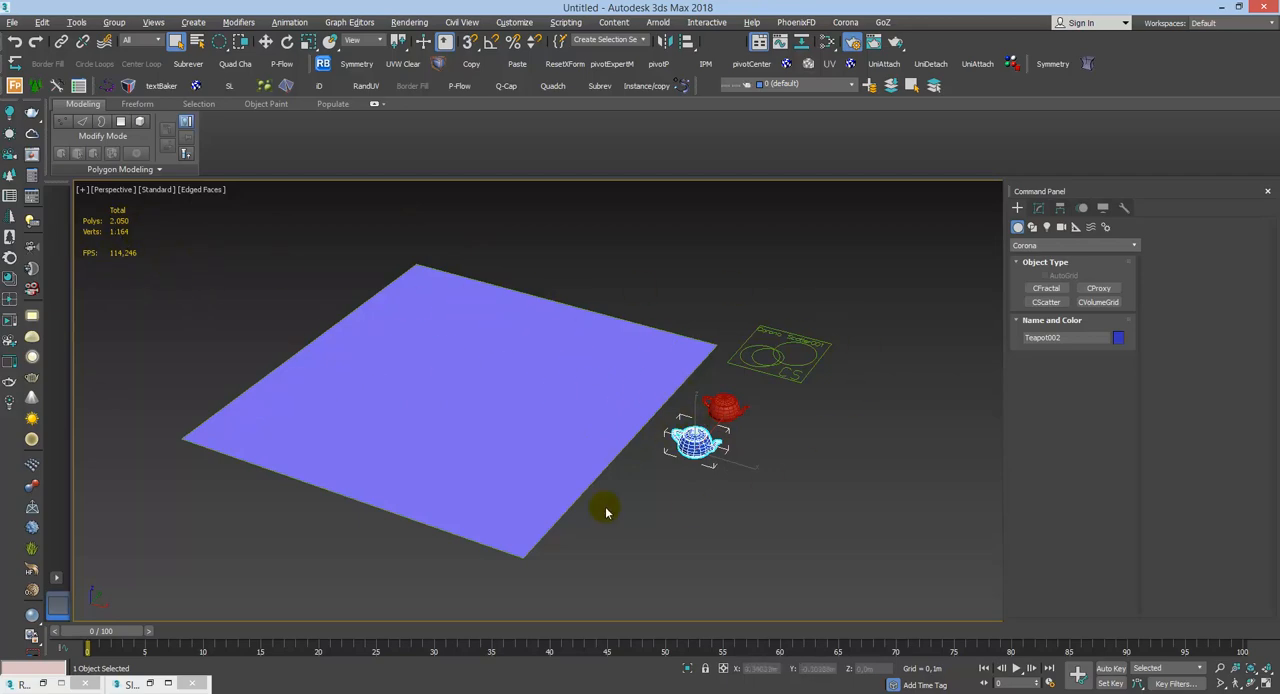
{"action": "middle_click_drag", "start_coordinate": [605, 511], "coordinate": [570, 493], "text": "alt"}
{"action": "scroll", "coordinate": [600, 474], "scroll_direction": "down", "scroll_amount": 3}
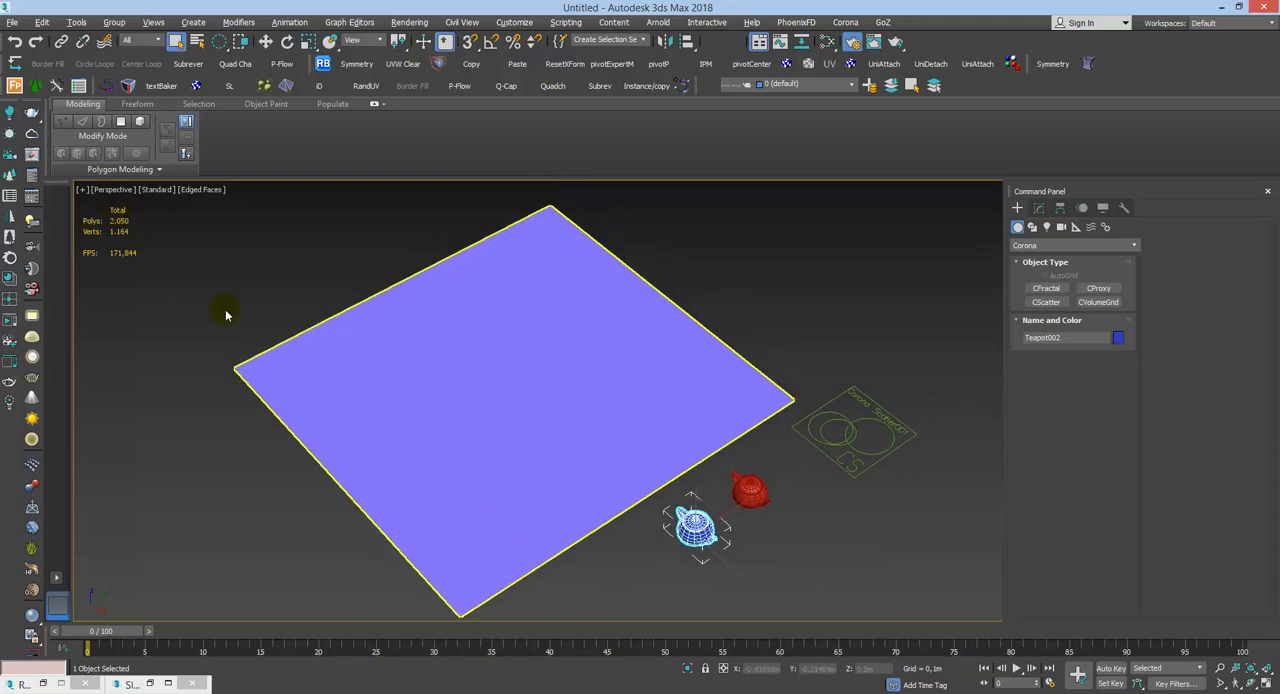
{"action": "middle_click_drag", "start_coordinate": [792, 503], "coordinate": [728, 494]}
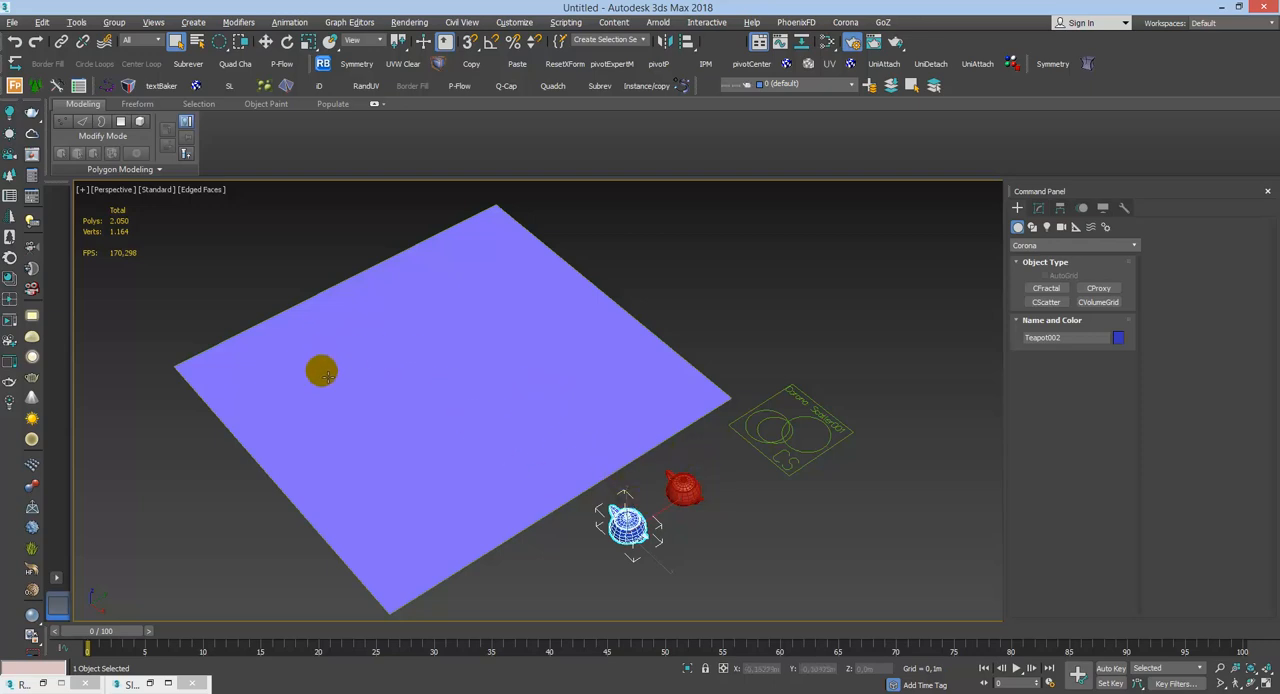
Step: Select the Corona Scatter object beside the plane and open its parameters for modification
{"action": "middle_click_drag", "start_coordinate": [708, 436], "coordinate": [685, 439]}
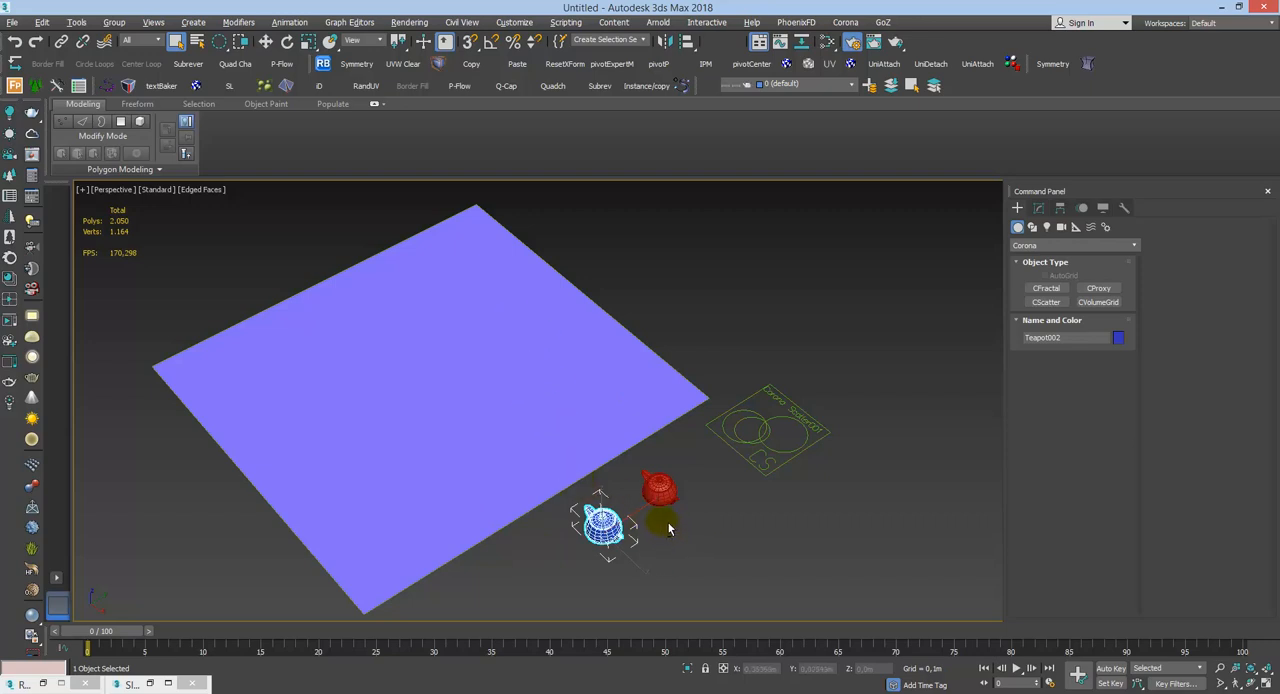
{"action": "middle_click_drag", "start_coordinate": [669, 529], "coordinate": [851, 354], "text": "alt"}
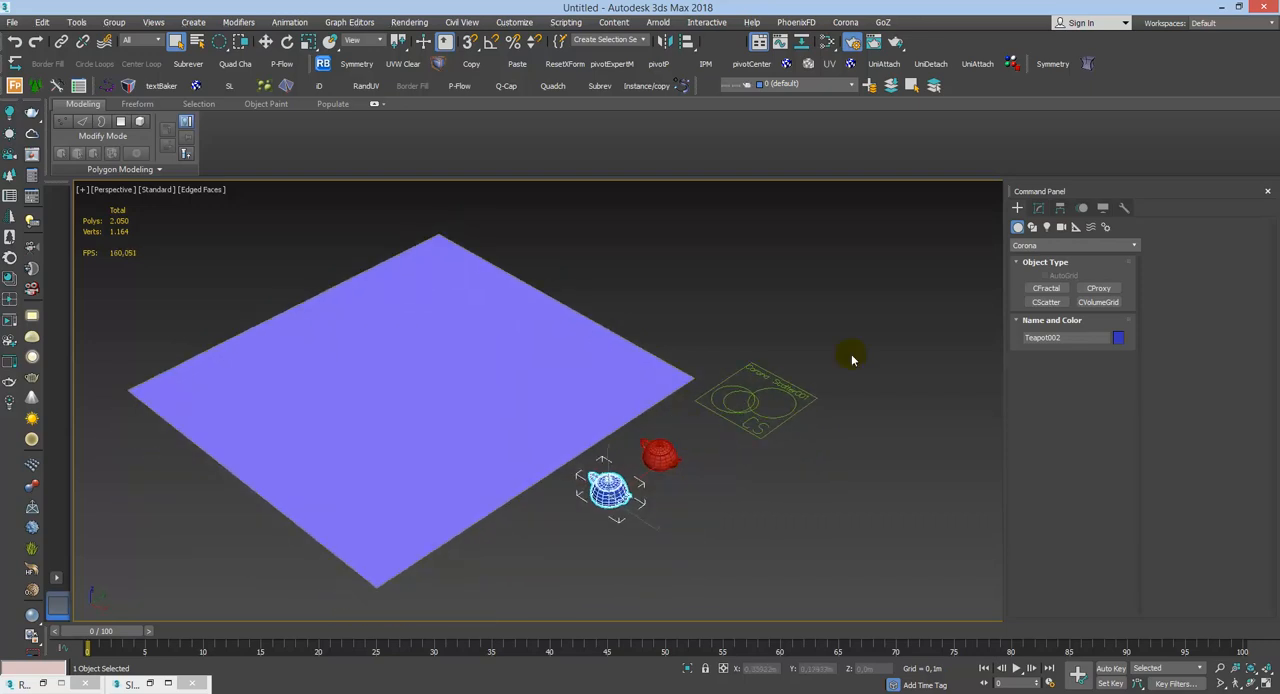
{"action": "left_click", "coordinate": [893, 395]}
{"action": "left_click", "coordinate": [760, 400]}
{"action": "left_click", "coordinate": [1038, 208]}
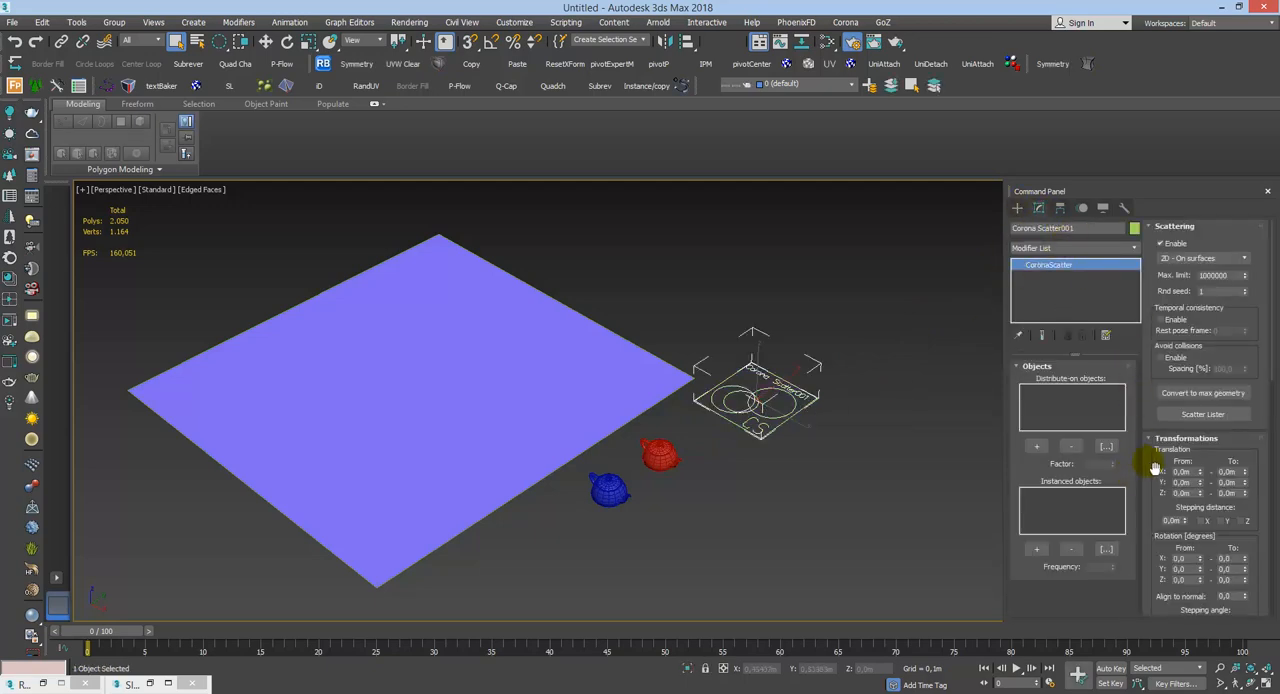
Step: Collapse the scatter's Scattering, Transformations, Viewport Display and Surface Scattering rollouts, leaving Objects expanded
{"action": "left_click", "coordinate": [1175, 227]}
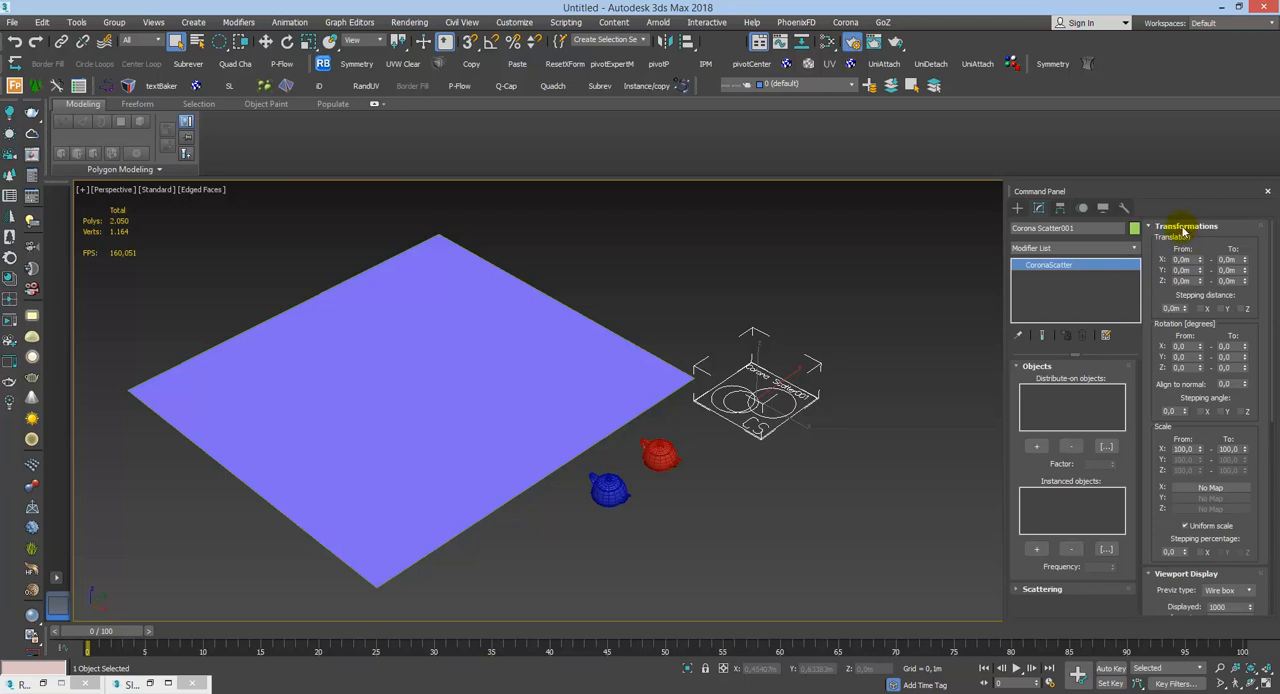
{"action": "left_click", "coordinate": [1185, 228]}
{"action": "left_click", "coordinate": [1183, 227]}
{"action": "left_click", "coordinate": [1192, 241]}
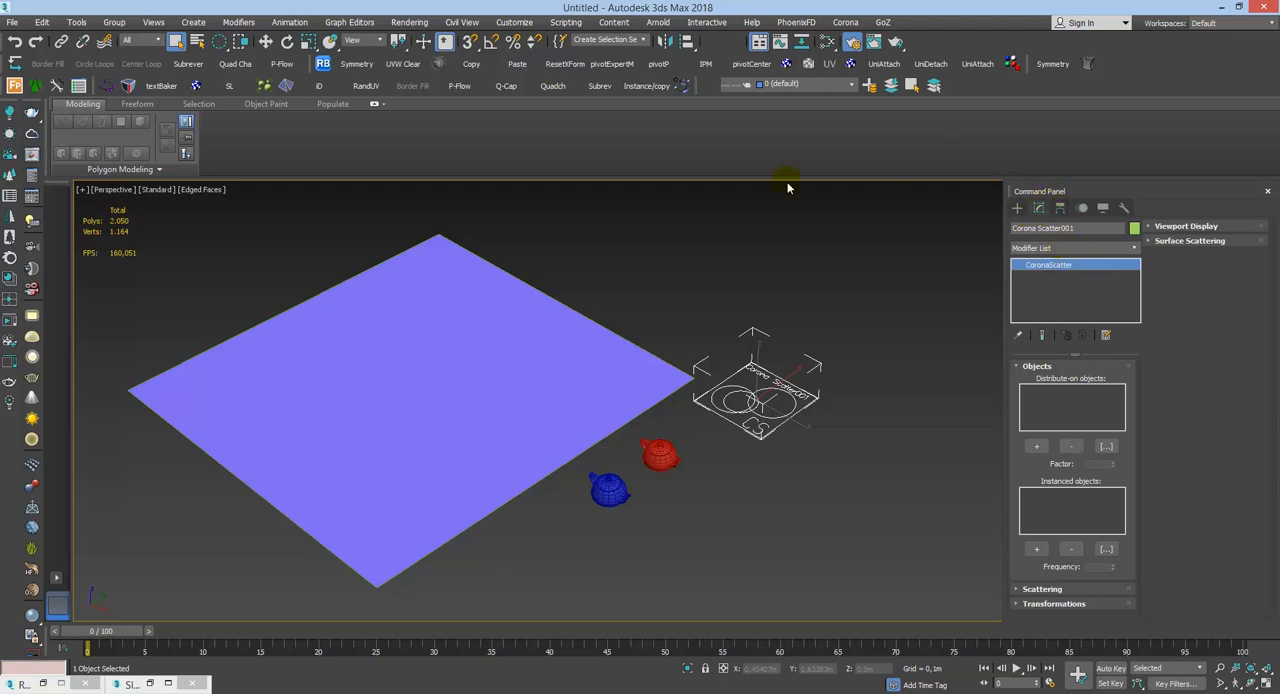
Step: Minimize the modeling ribbon to its panel titles and dock the floating Command Panel
{"action": "left_click", "coordinate": [374, 104]}
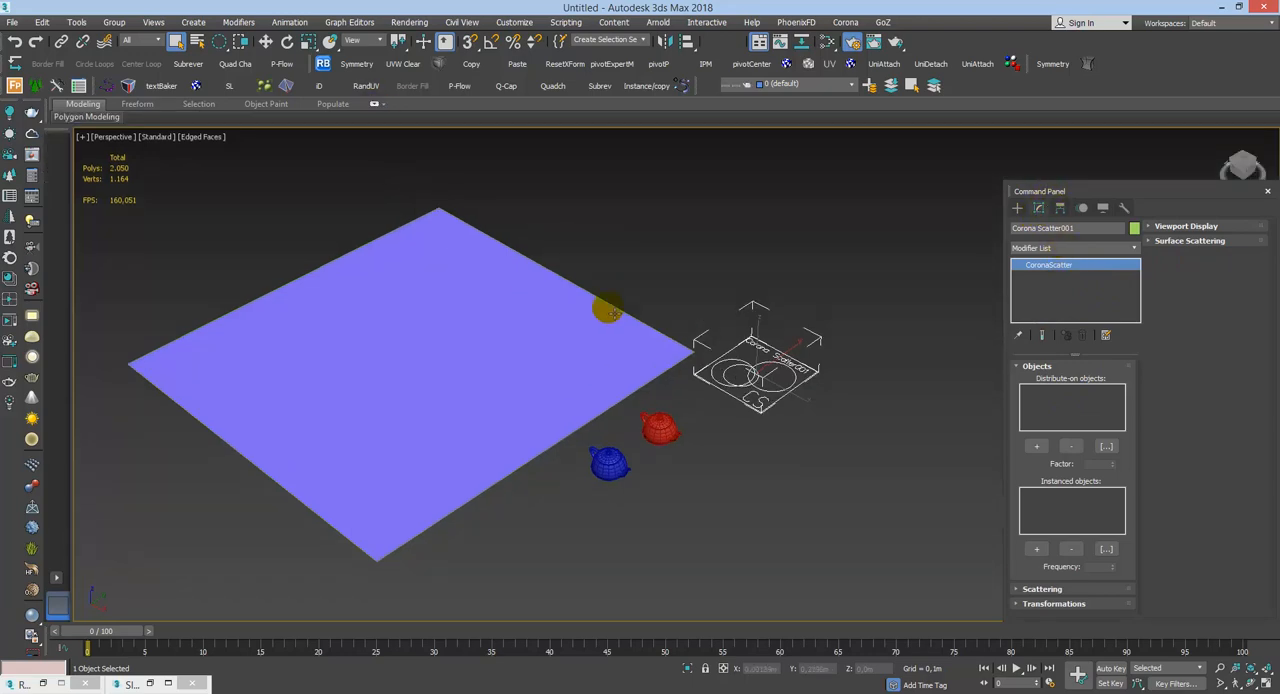
{"action": "double_click", "coordinate": [1113, 192]}
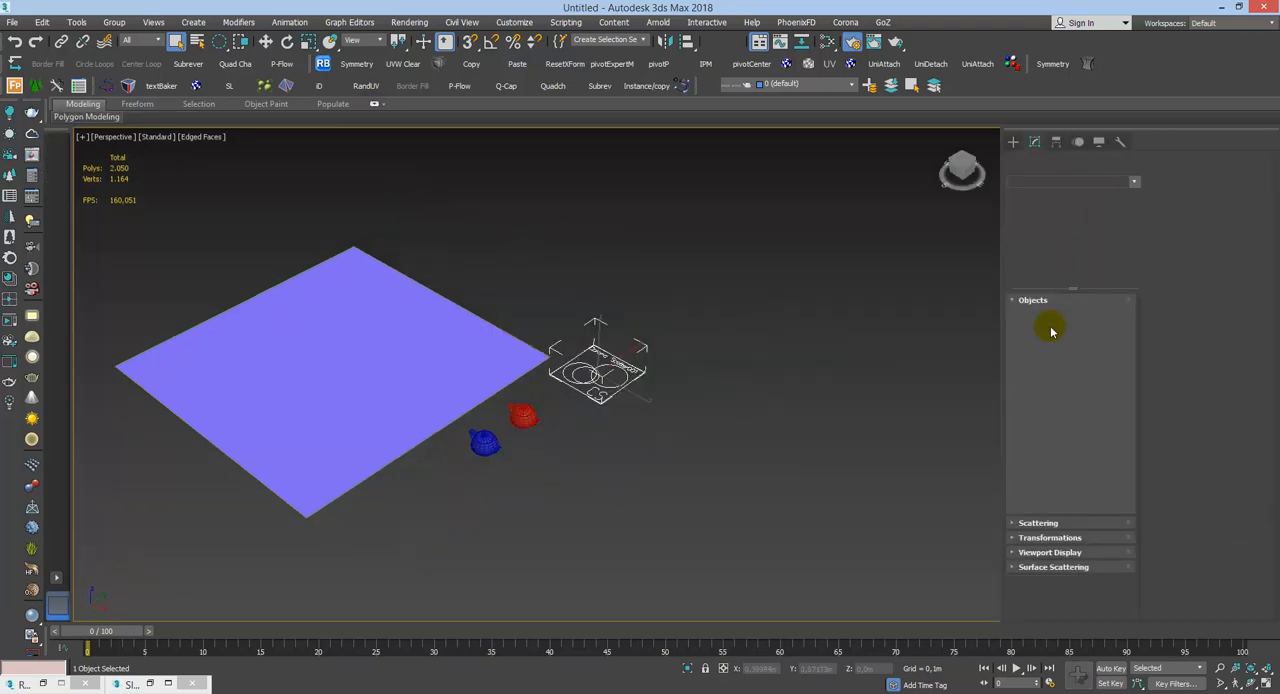
{"action": "left_click", "coordinate": [1093, 181]}
{"action": "left_click", "coordinate": [1155, 258]}
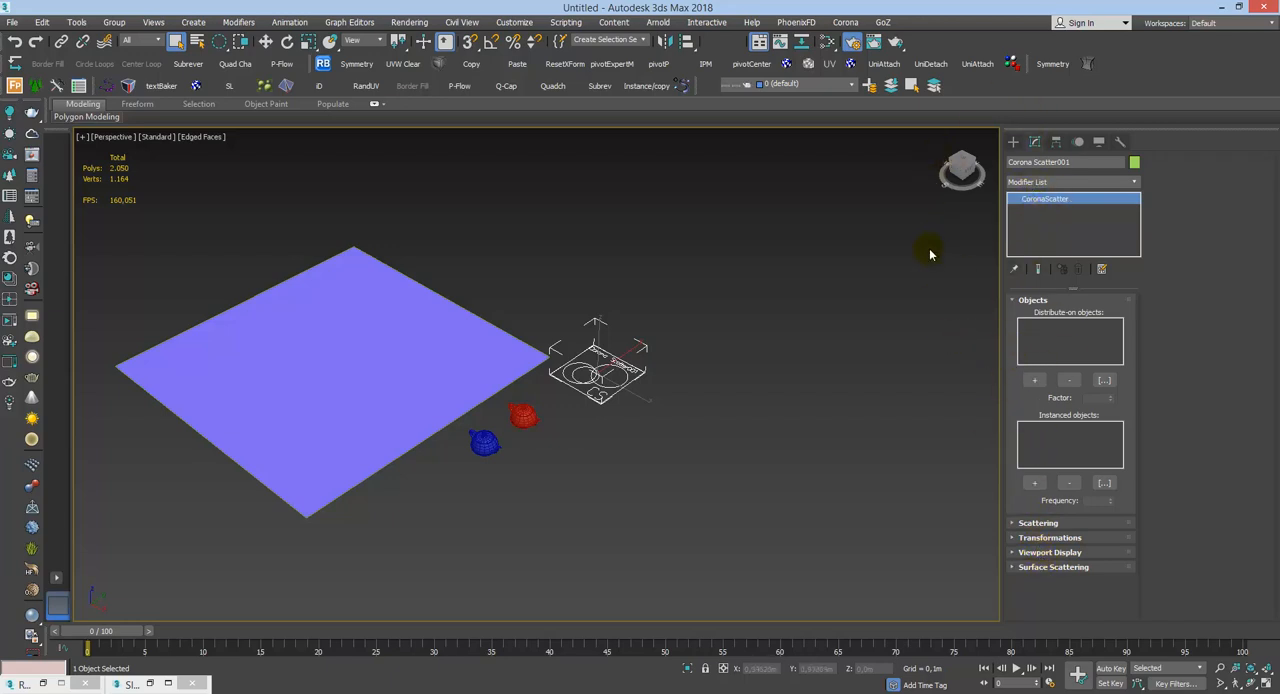
{"action": "middle_click_drag", "start_coordinate": [500, 368], "coordinate": [608, 351]}
{"action": "scroll", "coordinate": [660, 310], "scroll_direction": "up", "scroll_amount": 1}
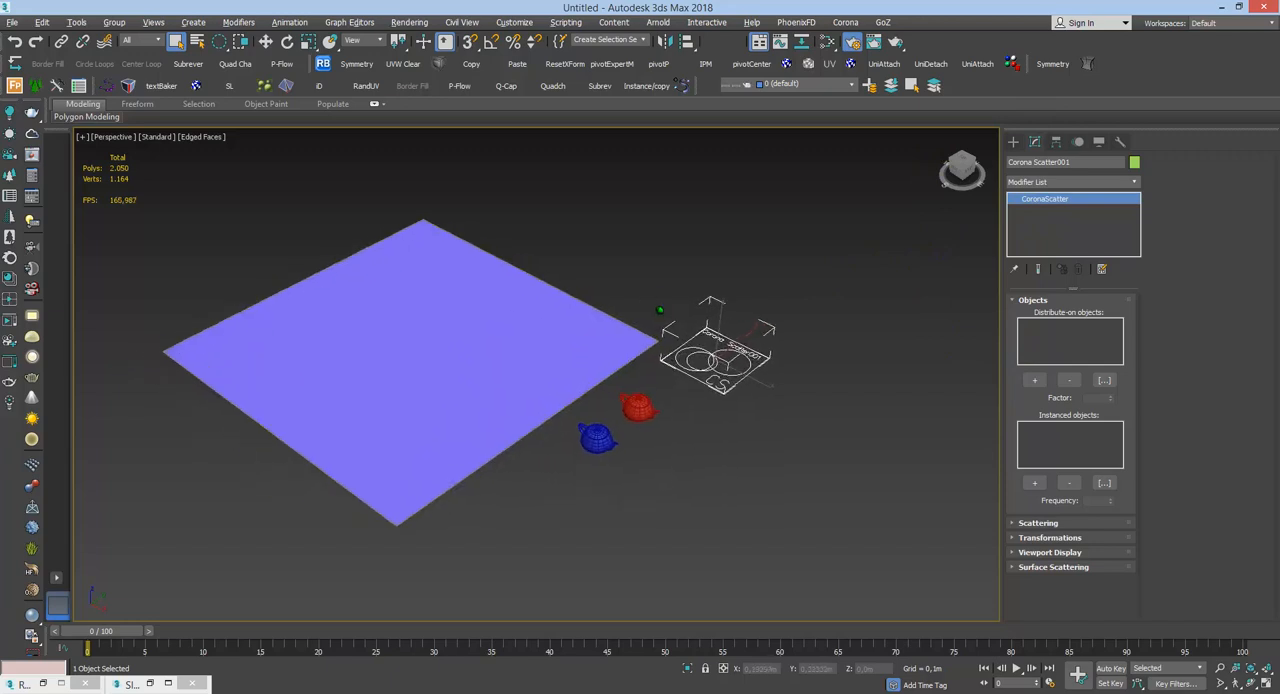
{"action": "scroll", "coordinate": [660, 310], "scroll_direction": "up", "scroll_amount": 2}
{"action": "key", "text": "q"}
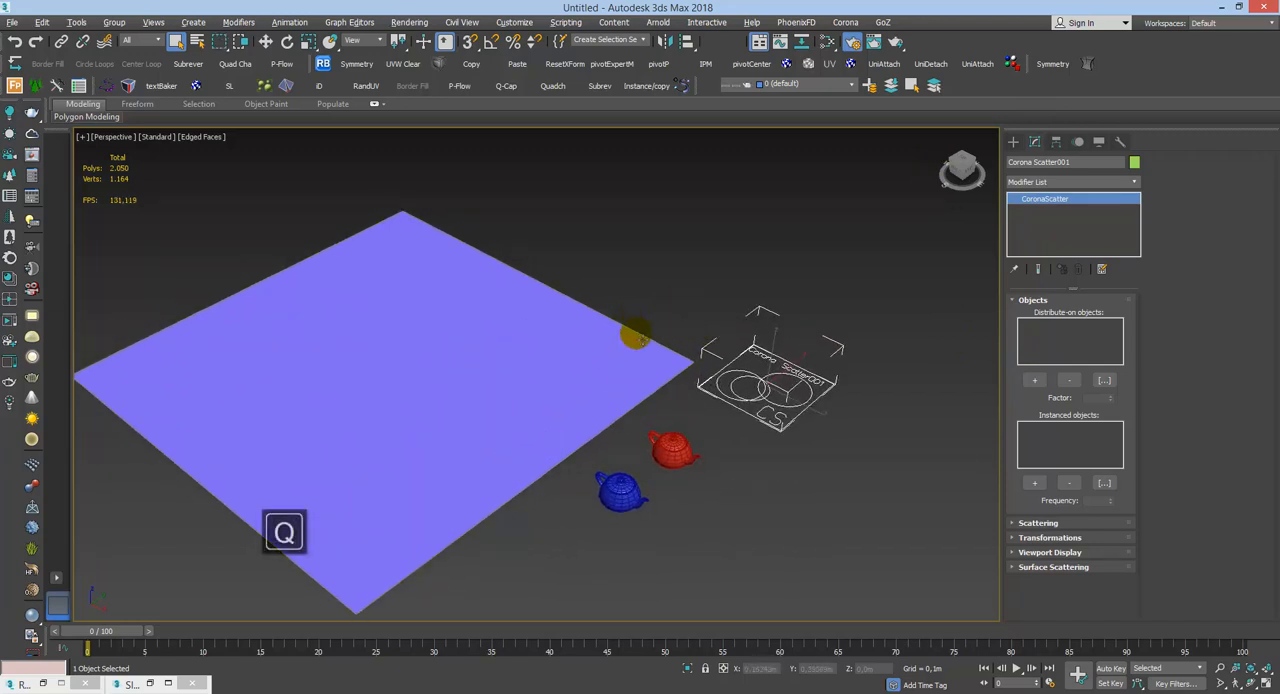
{"action": "left_click", "coordinate": [1016, 301]}
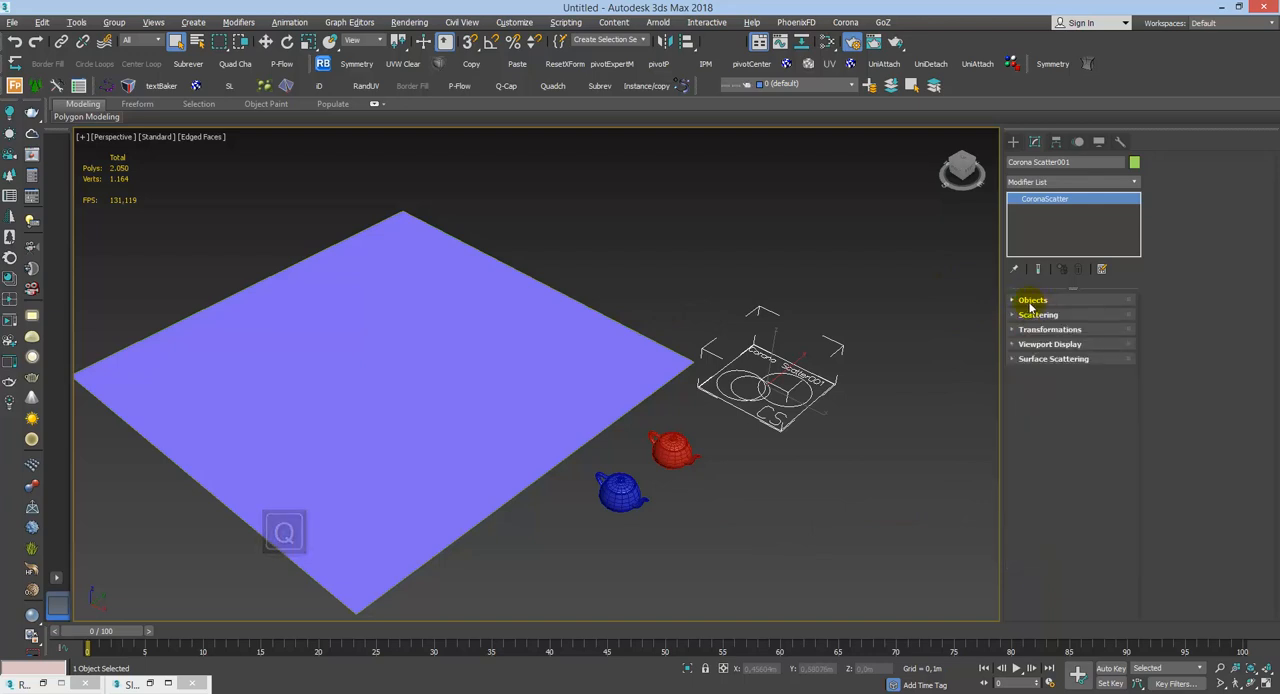
{"action": "left_click", "coordinate": [1026, 300]}
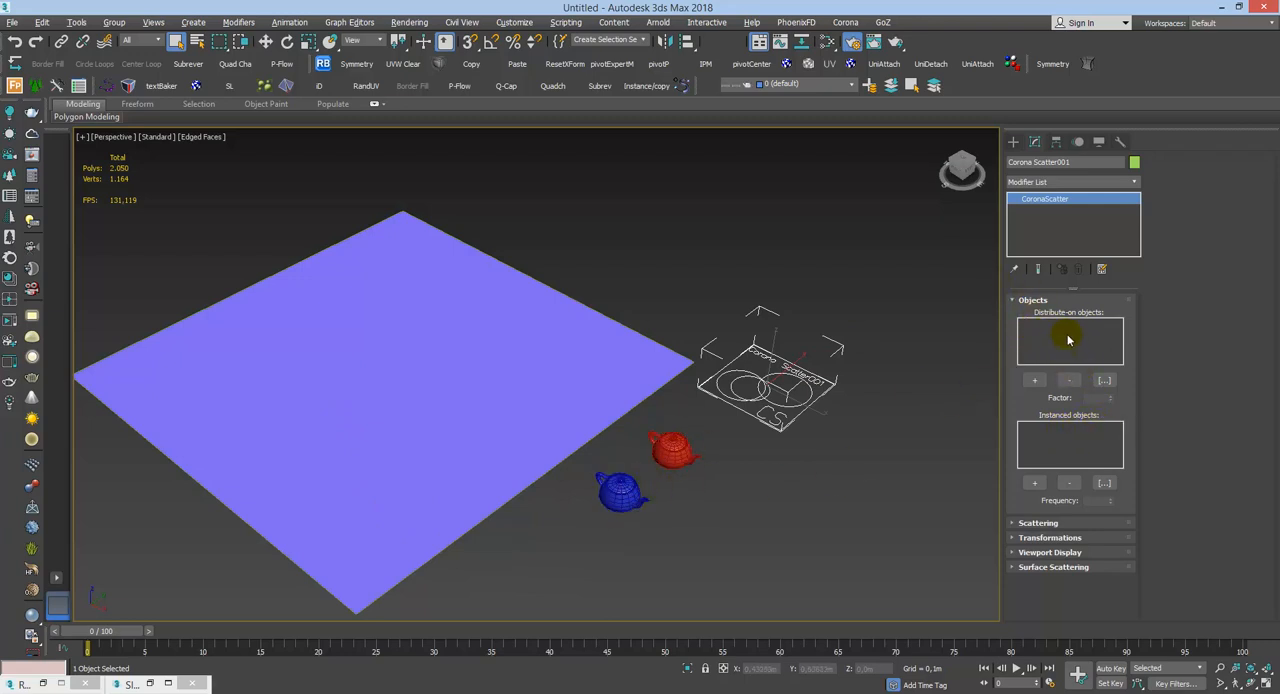
Step: Add Plano_base to the scatter's distribute-on objects from the scene object list, and remove it again
{"action": "left_click", "coordinate": [1104, 380]}
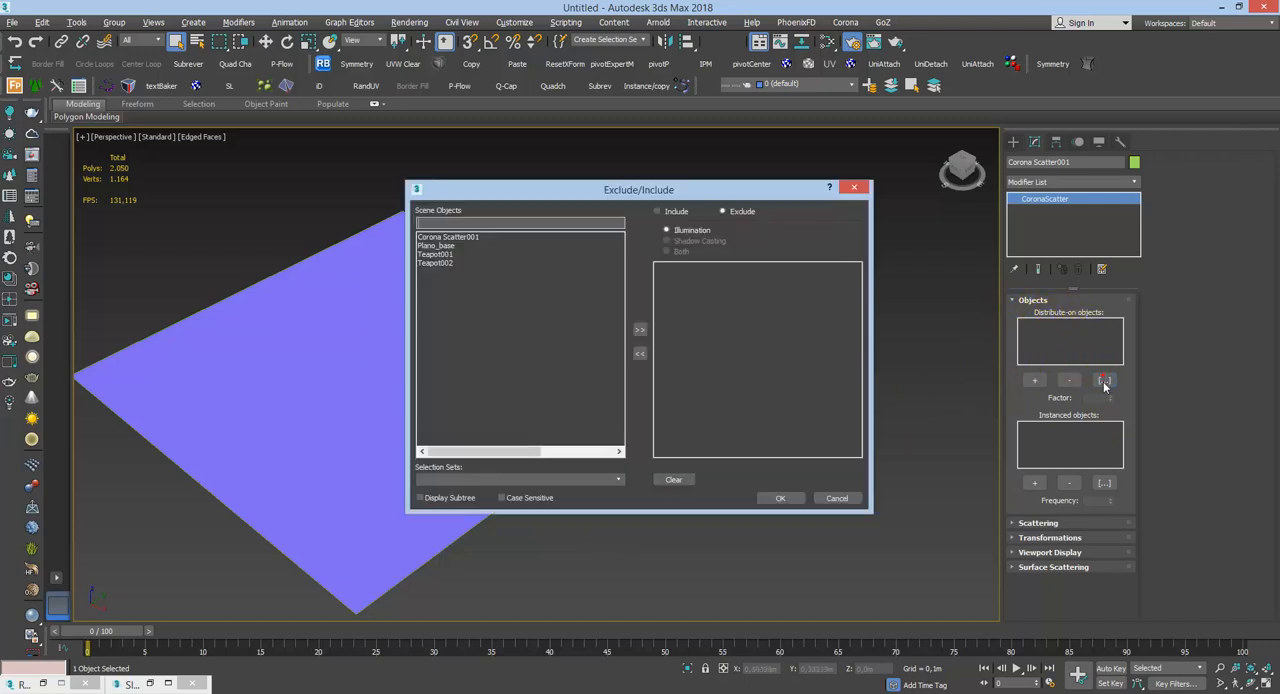
{"action": "left_click", "coordinate": [443, 246]}
{"action": "left_click", "coordinate": [640, 330]}
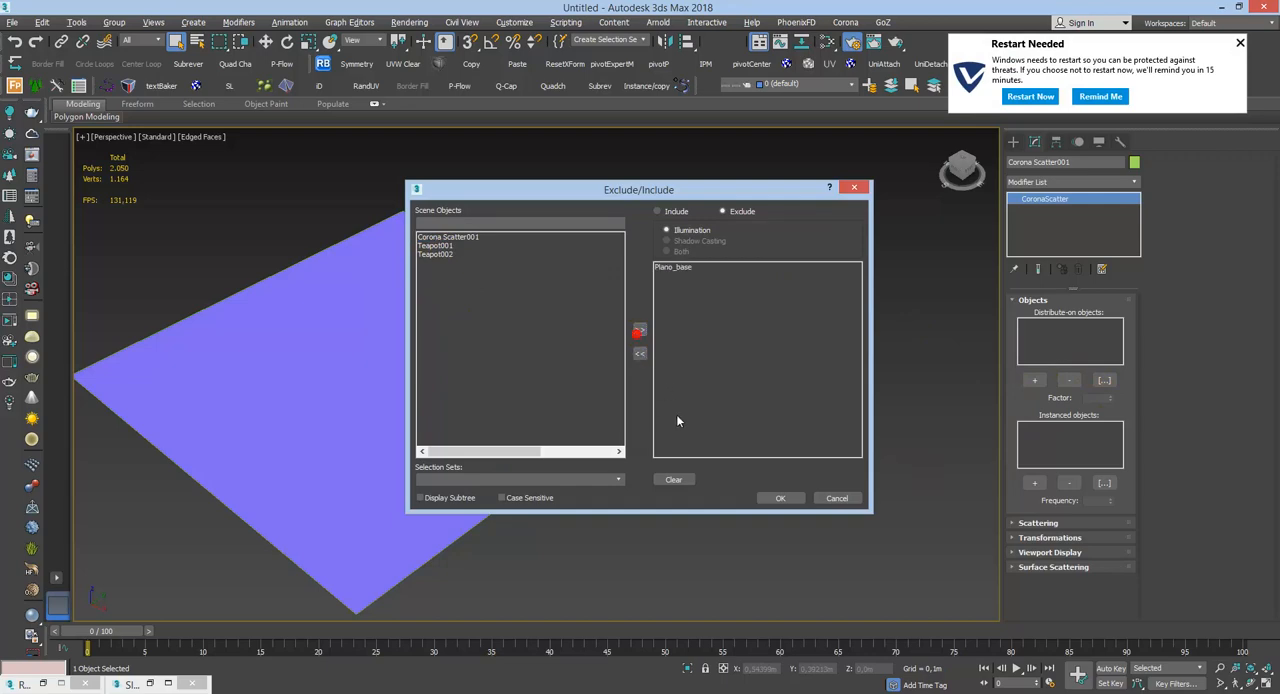
{"action": "left_click", "coordinate": [782, 497]}
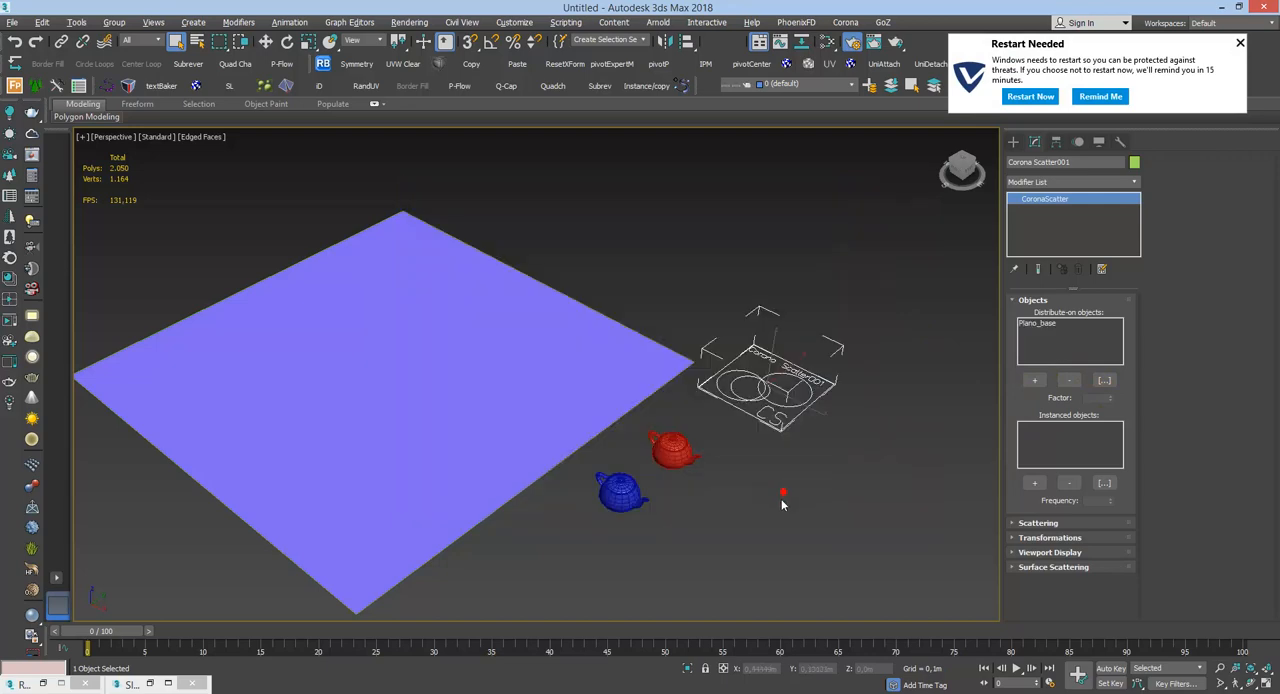
{"action": "left_click", "coordinate": [1044, 323]}
{"action": "left_click", "coordinate": [1069, 380]}
Step: Pick the Plano_base plane in the viewport as the distribute-on object and dismiss the restart notification
{"action": "left_click", "coordinate": [1034, 381]}
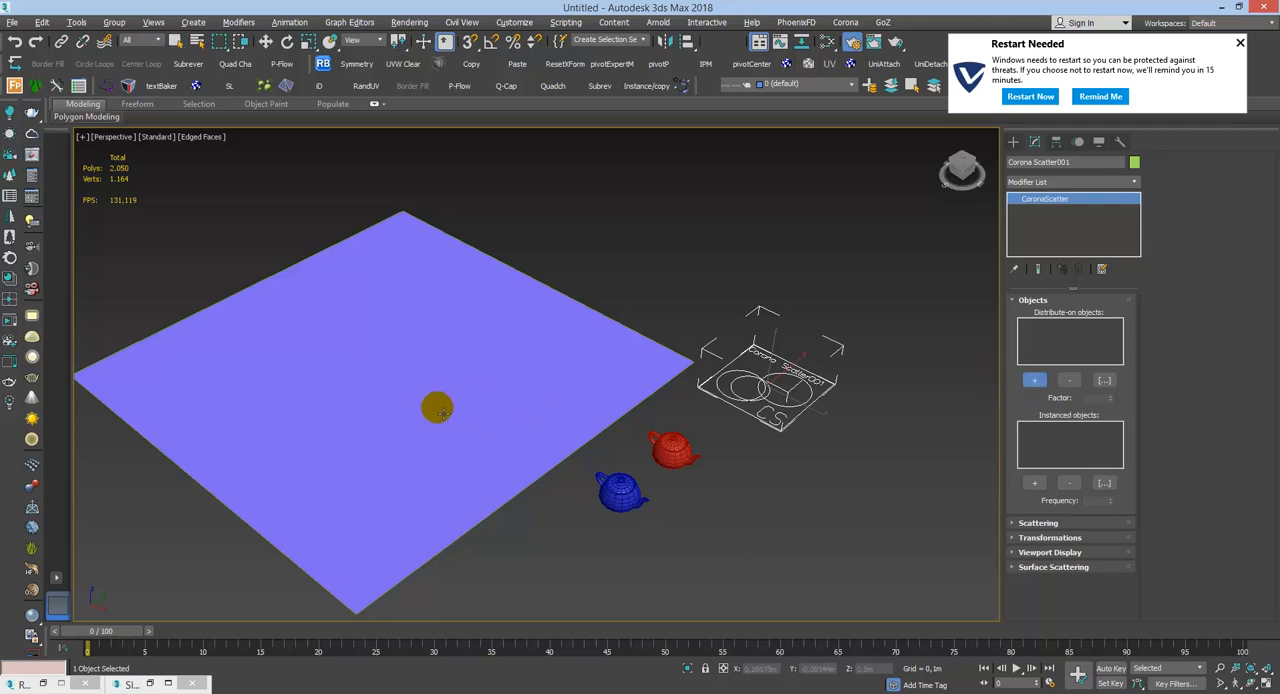
{"action": "left_click", "coordinate": [479, 379]}
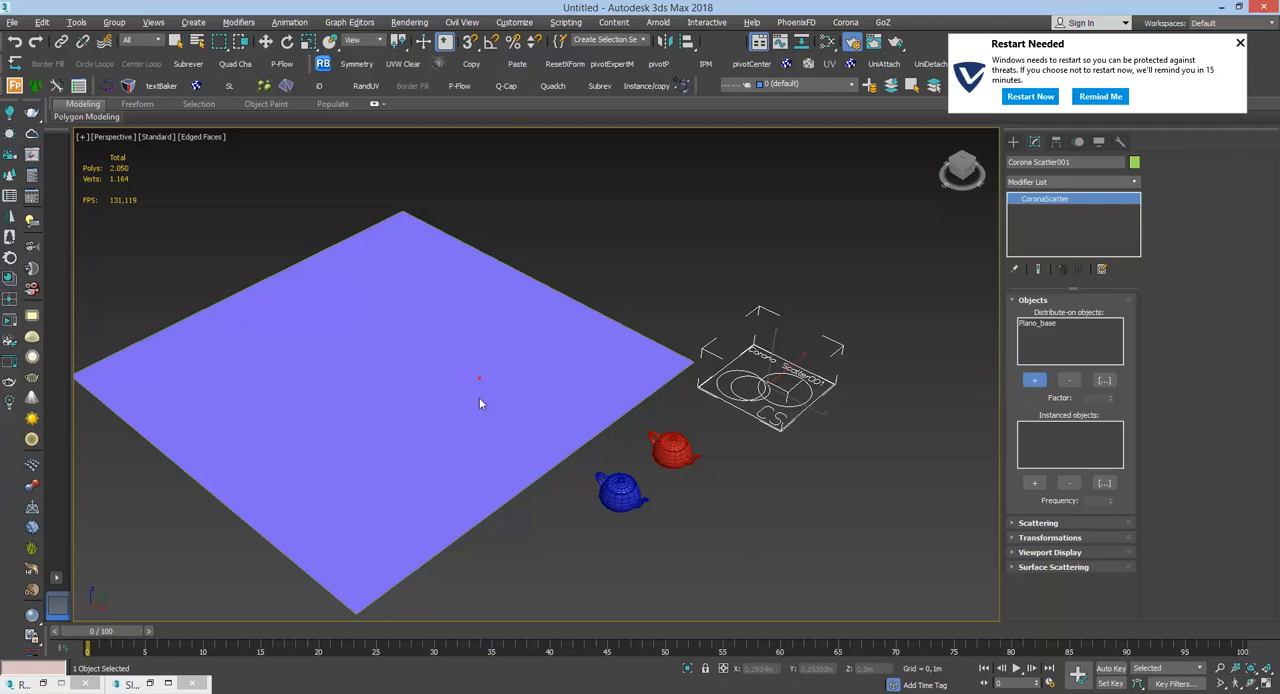
{"action": "left_click", "coordinate": [1035, 380]}
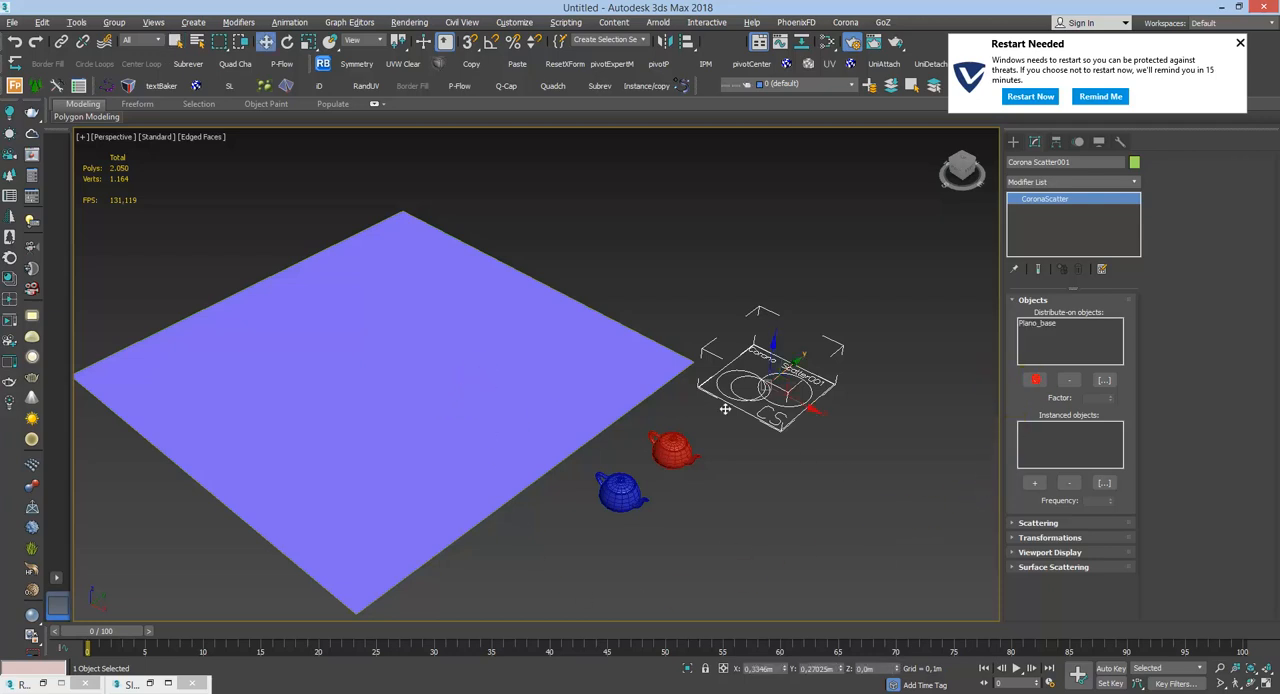
{"action": "left_click", "coordinate": [1240, 42]}
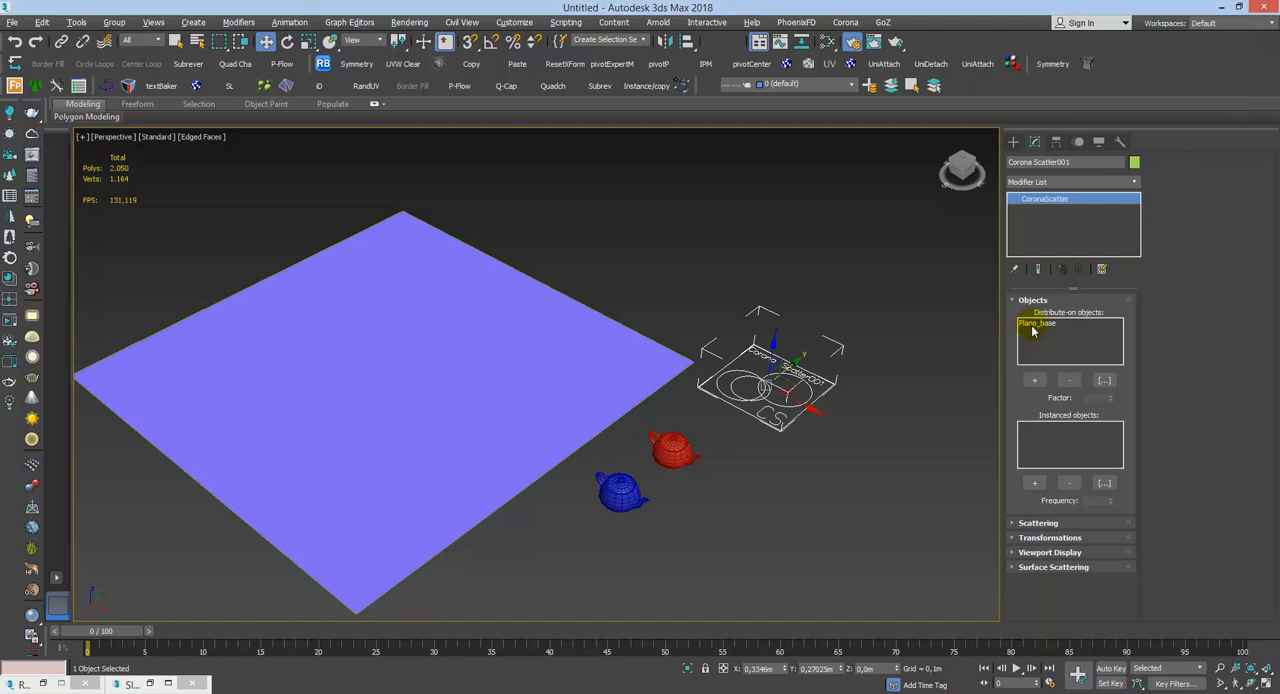
{"action": "left_click", "coordinate": [1040, 381]}
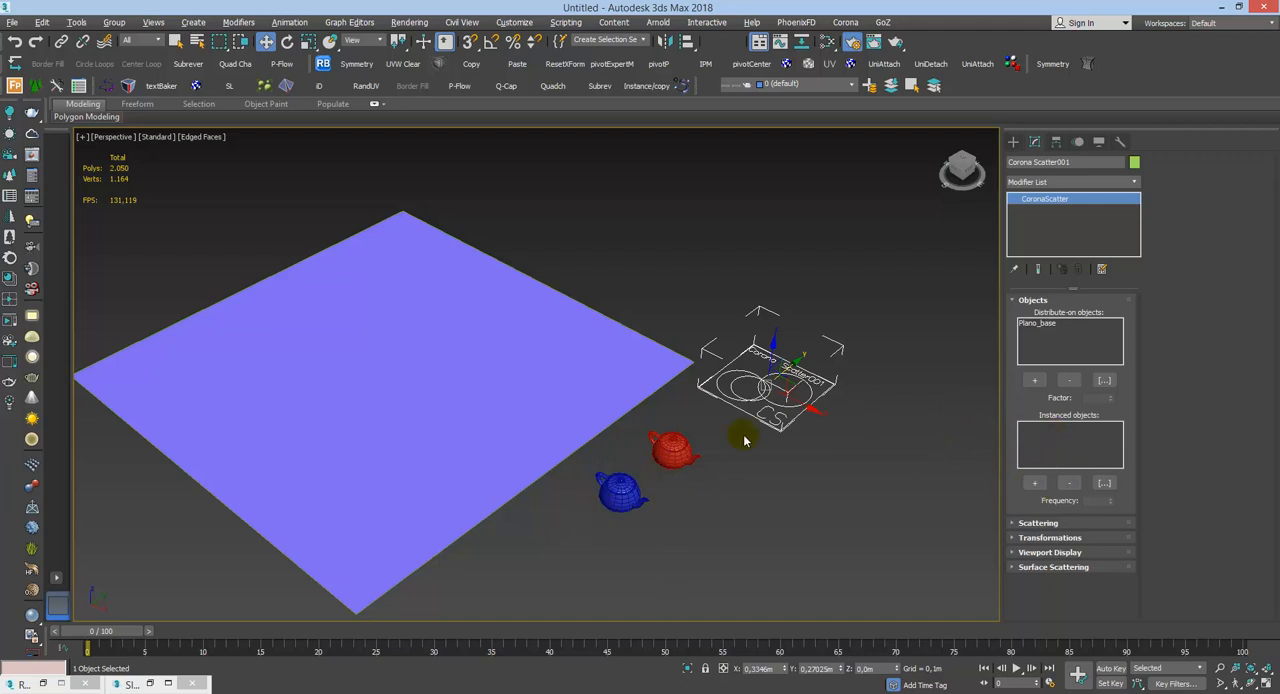
Step: Add Teapot001 and Teapot002 as the scatter's instanced objects, and toggle the viewport's wireframe display on and off
{"action": "left_click", "coordinate": [1035, 483]}
{"action": "left_click", "coordinate": [1104, 483]}
{"action": "left_click", "coordinate": [433, 254]}
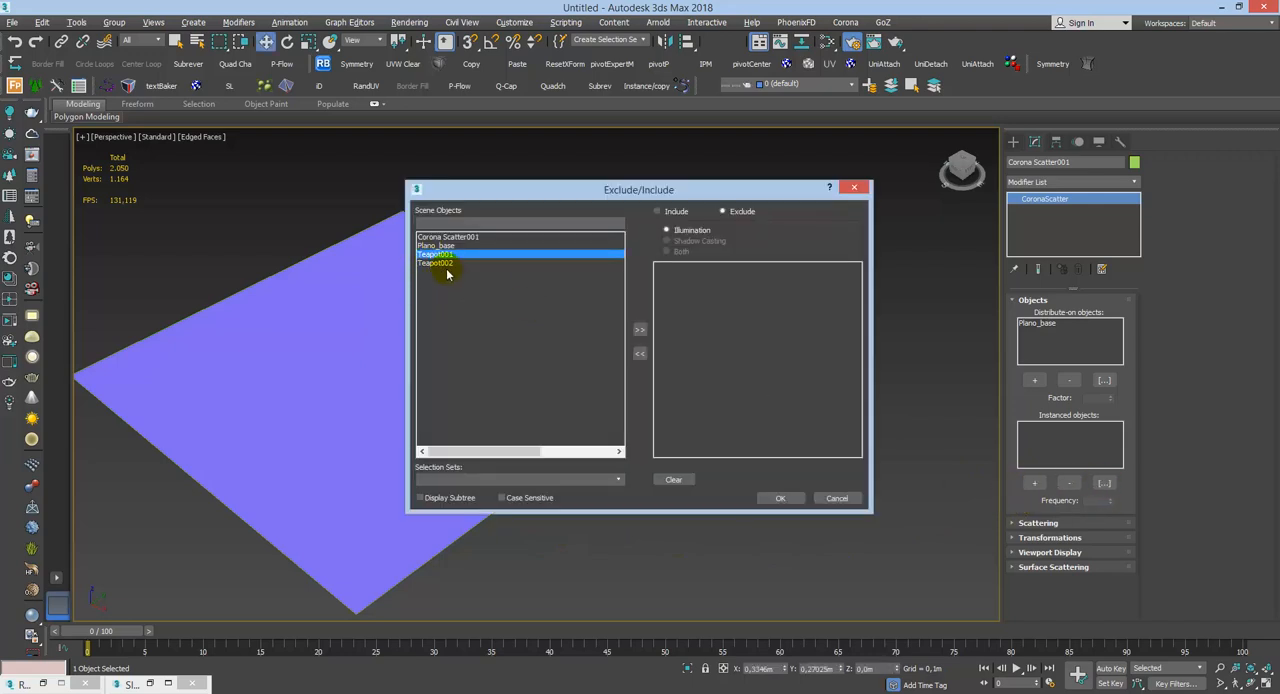
{"action": "left_click", "coordinate": [447, 263], "text": "shift"}
{"action": "left_click", "coordinate": [640, 329]}
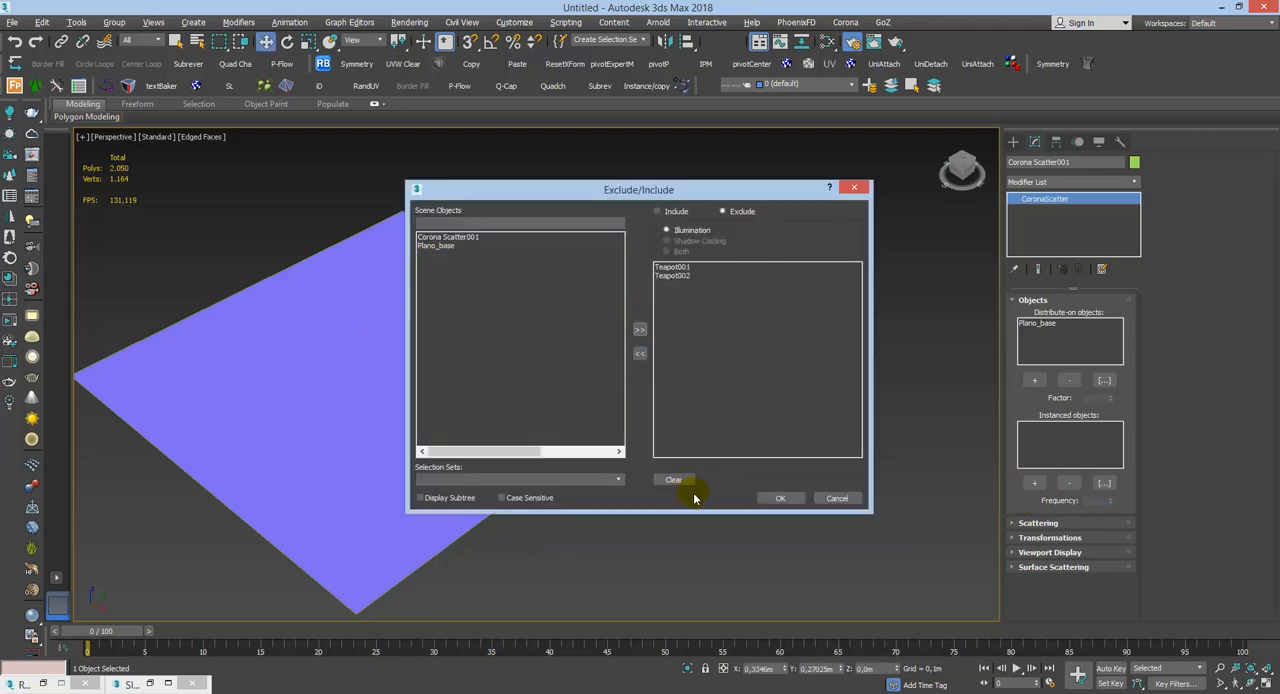
{"action": "left_click", "coordinate": [782, 498]}
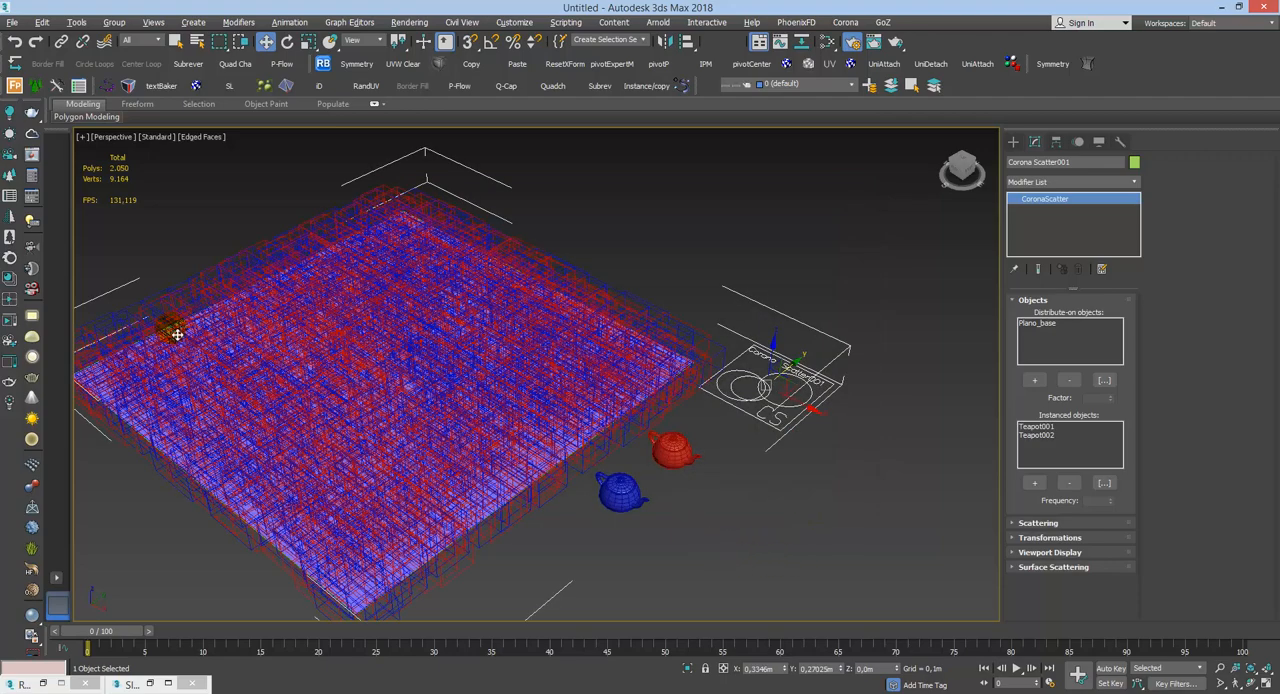
{"action": "key", "text": "F3"}
{"action": "key", "text": "F3"}
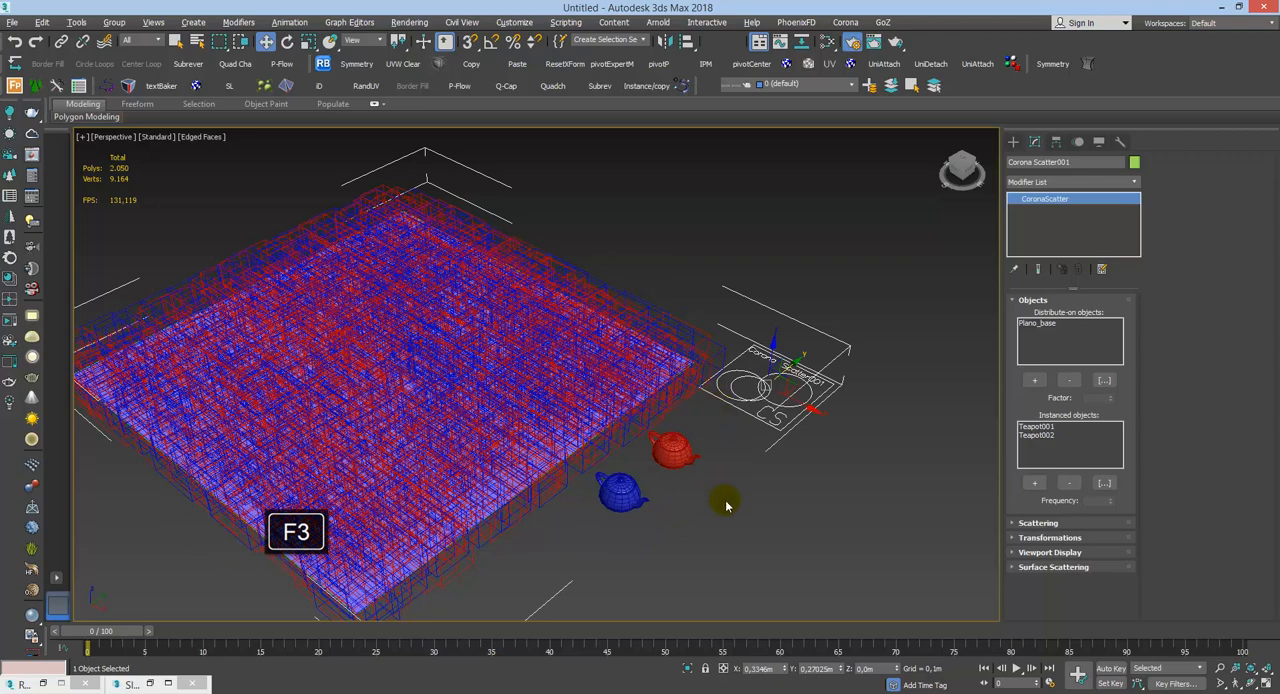
Step: Collapse the Objects rollout, expand Scattering, and toggle the scatter's Enable option off and back on
{"action": "left_click", "coordinate": [1030, 300]}
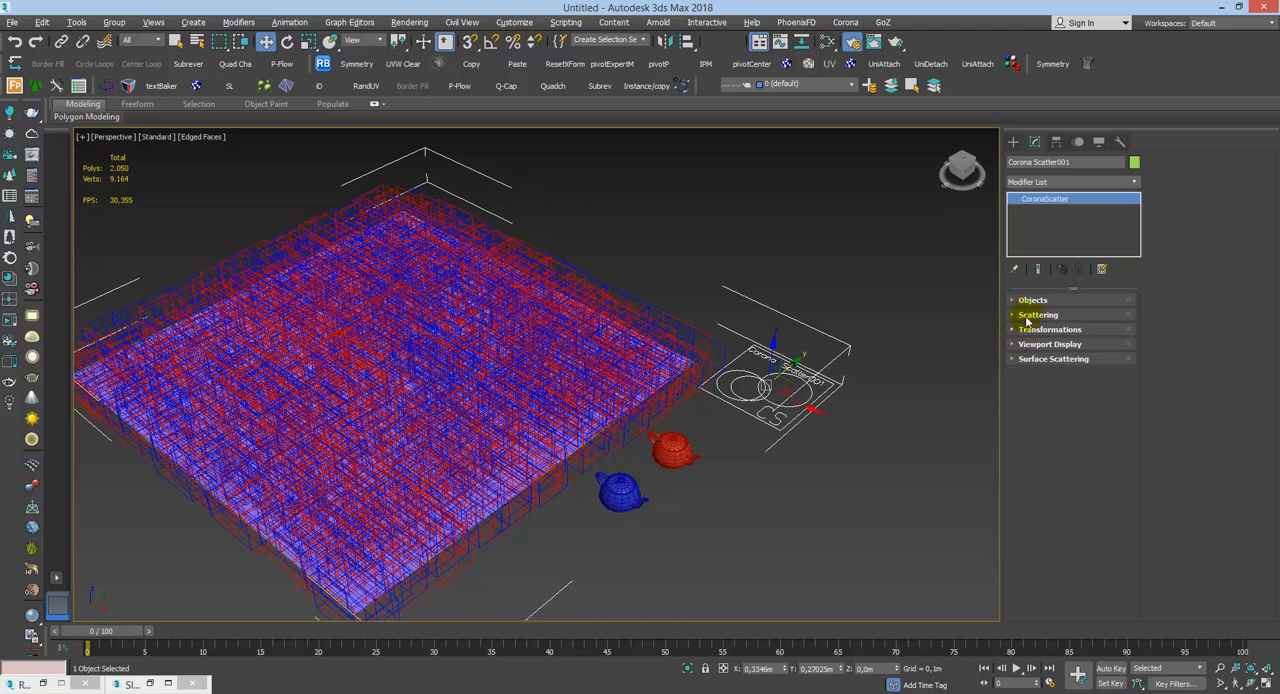
{"action": "left_click", "coordinate": [1062, 315]}
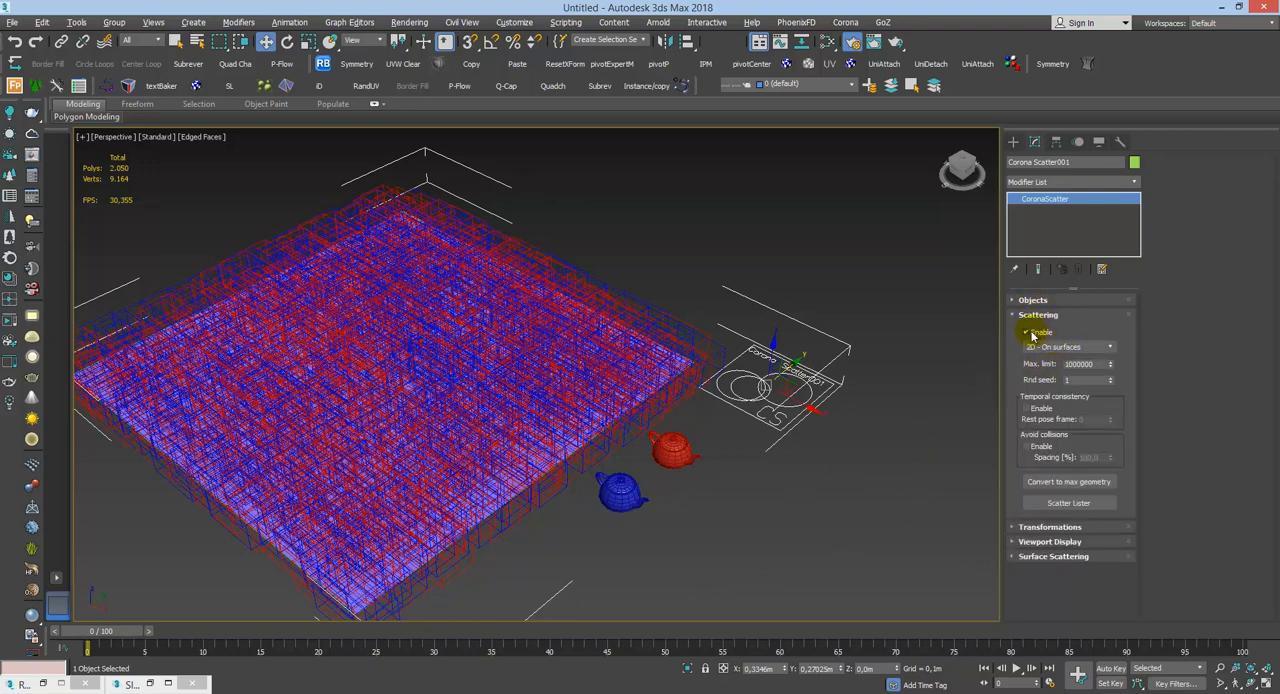
{"action": "left_click", "coordinate": [1032, 334]}
{"action": "left_click", "coordinate": [1032, 334]}
Step: Review the available scattering modes, keeping 2D - On surfaces, and examine the maximum limit setting
{"action": "left_click", "coordinate": [1084, 348]}
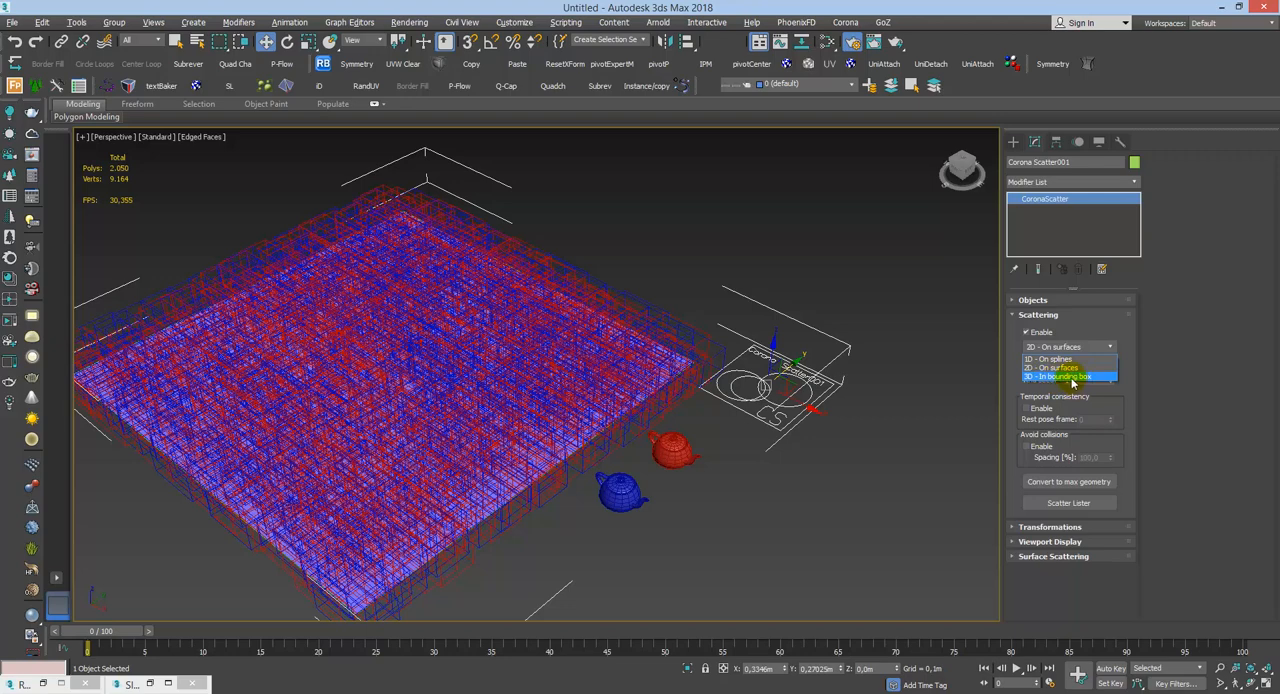
{"action": "left_click", "coordinate": [1062, 369]}
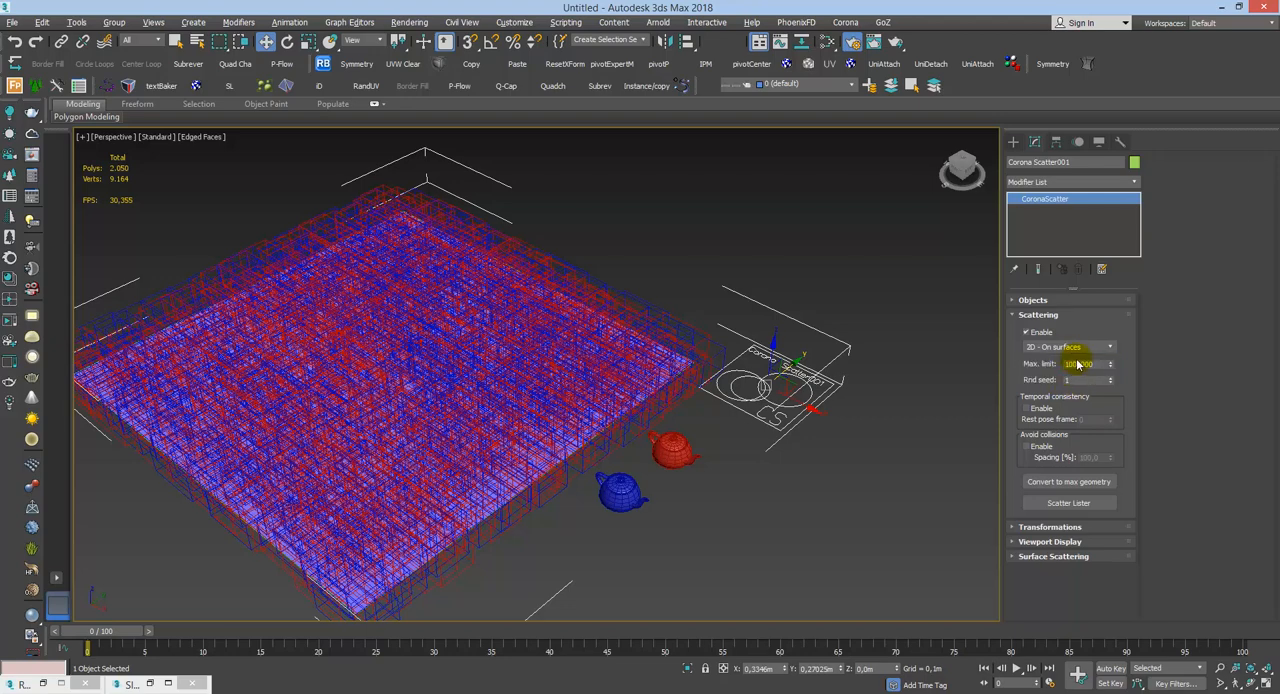
{"action": "left_click", "coordinate": [1078, 348]}
{"action": "left_click", "coordinate": [1147, 407]}
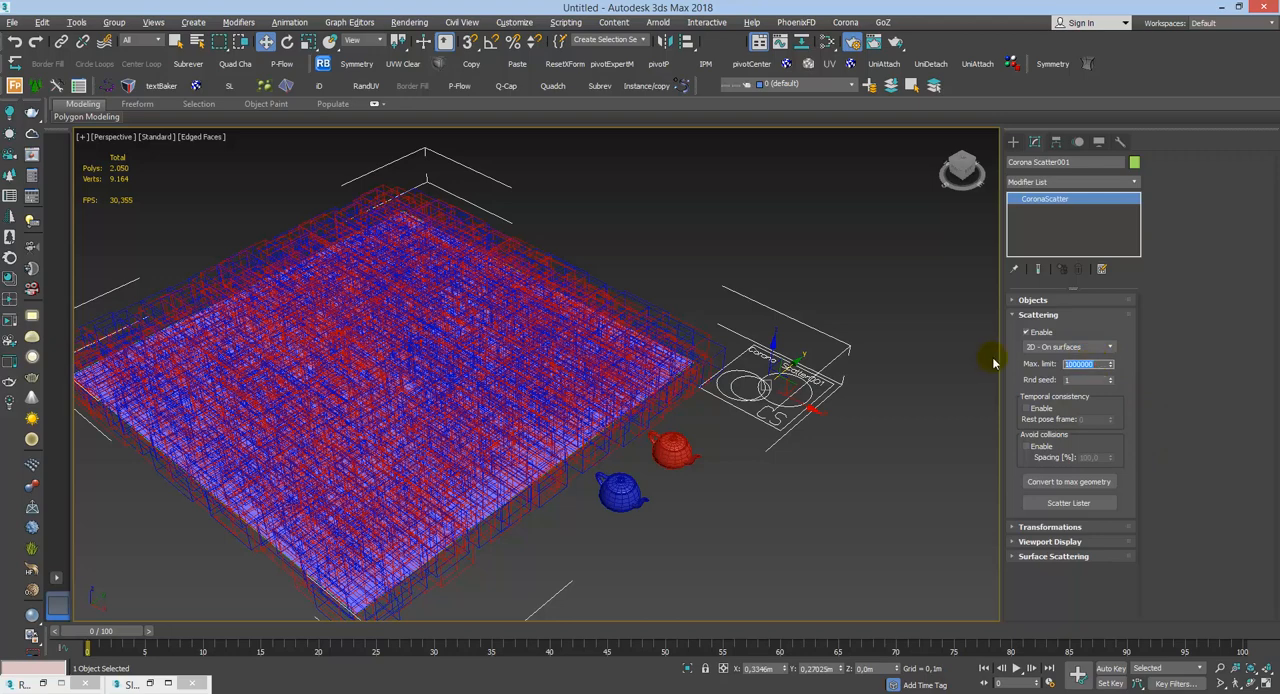
{"action": "left_click", "coordinate": [1077, 369]}
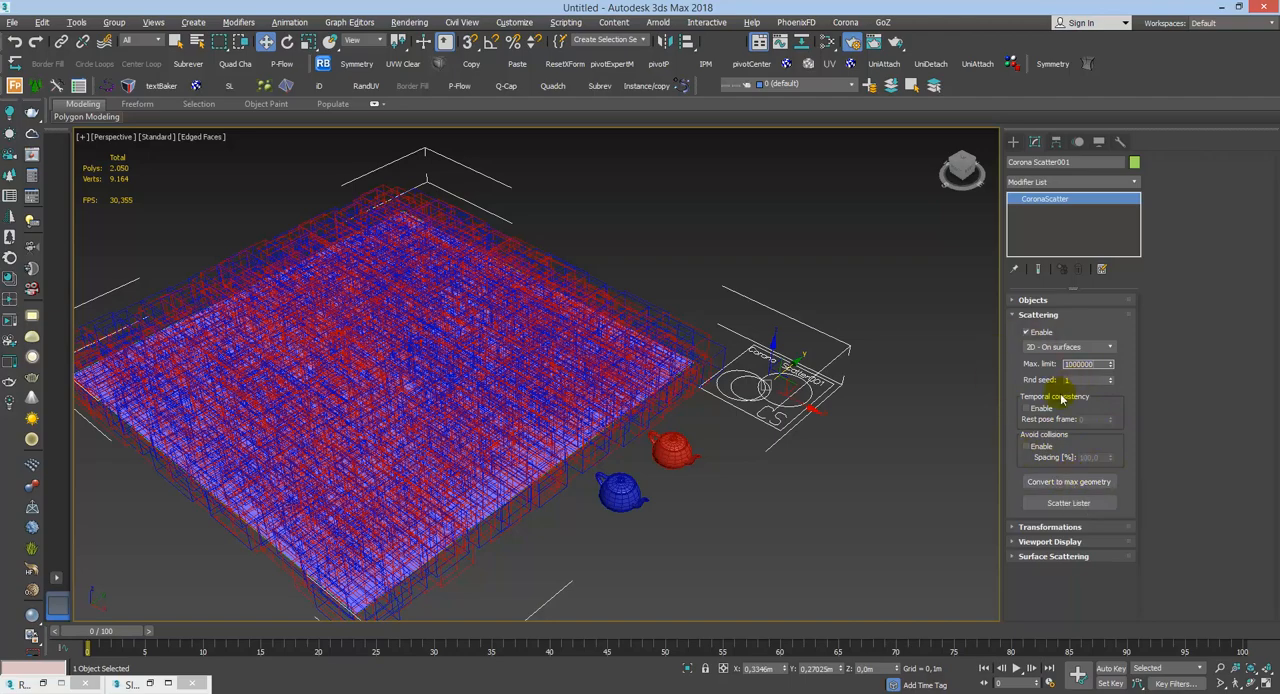
Step: Try Avoid collisions with 100% spacing, turn it back off, and deselect the scatter object
{"action": "left_click", "coordinate": [1029, 447]}
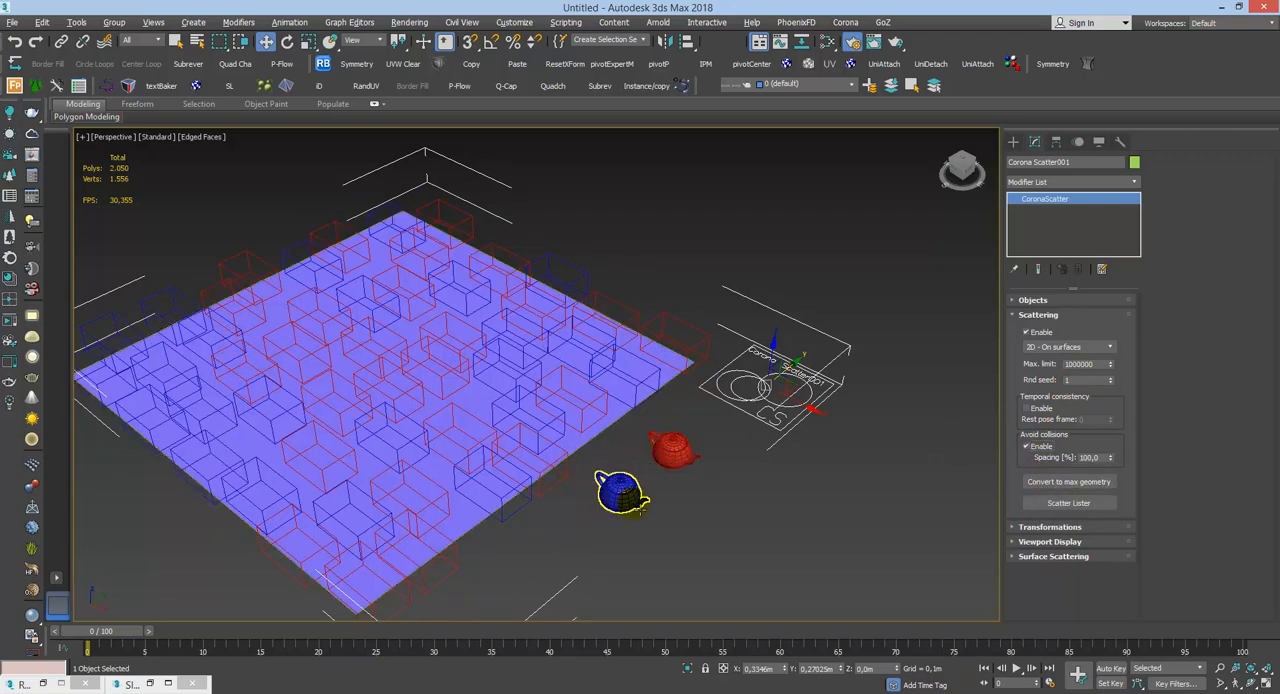
{"action": "left_click", "coordinate": [1090, 457]}
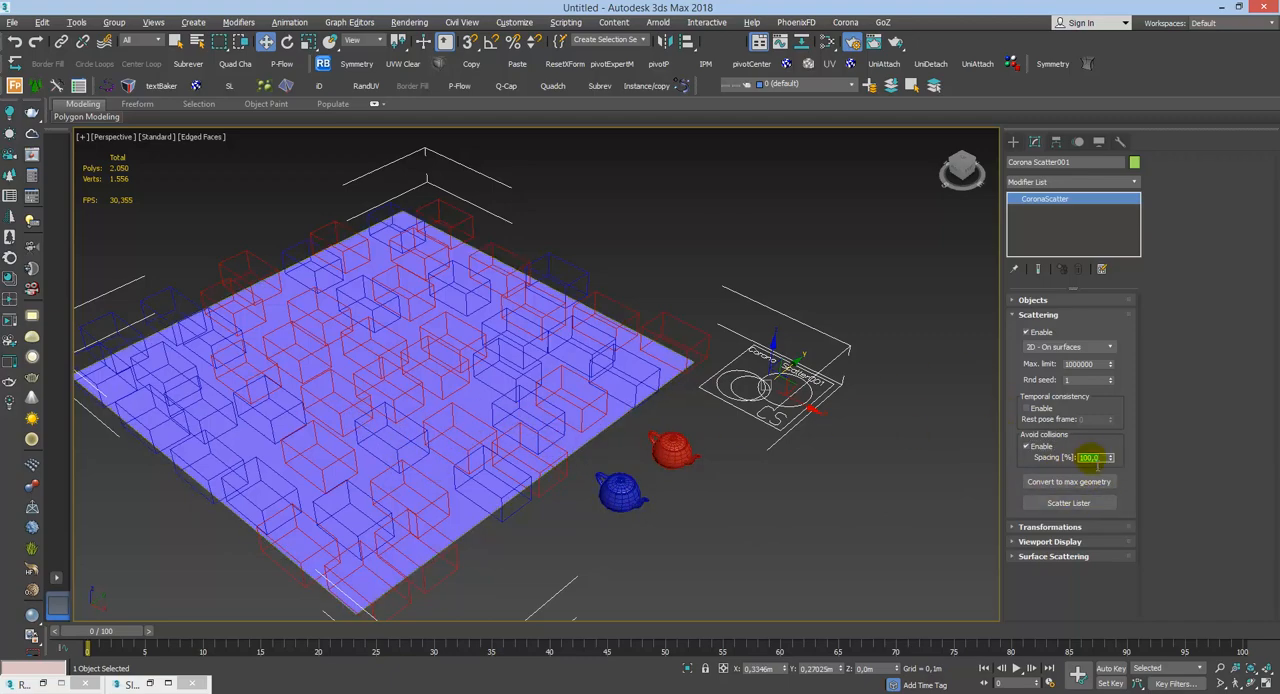
{"action": "left_click", "coordinate": [1030, 446]}
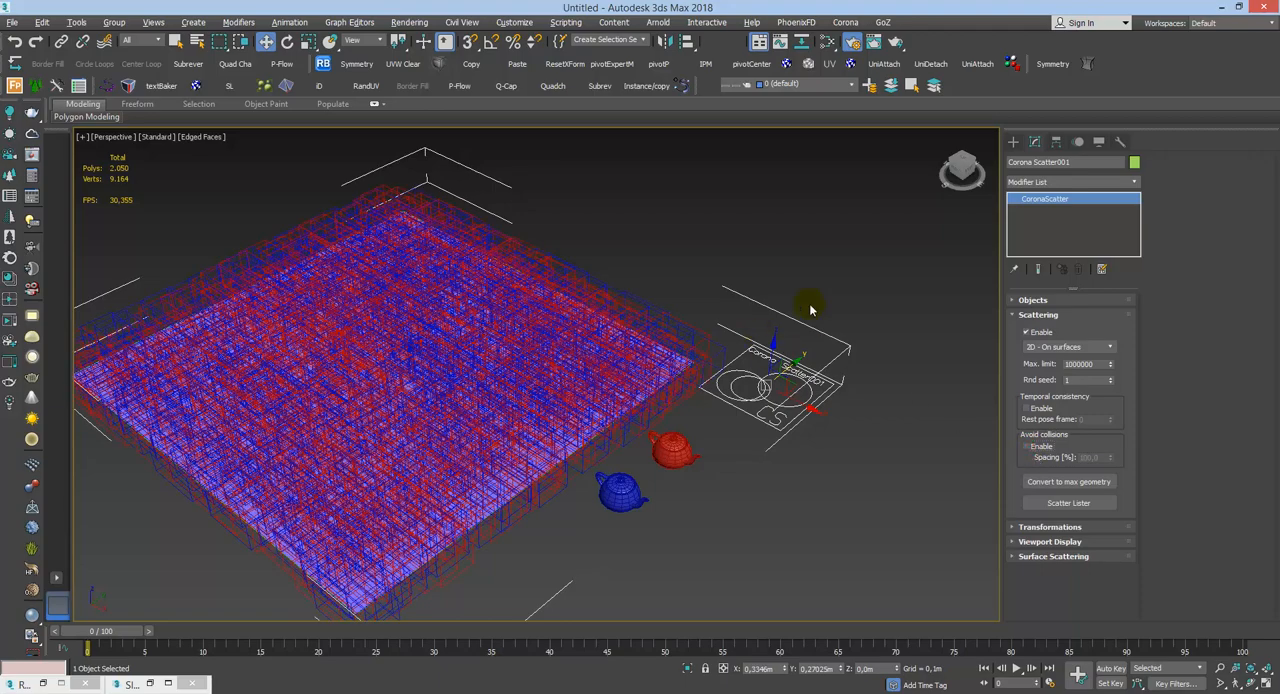
{"action": "left_click", "coordinate": [718, 270]}
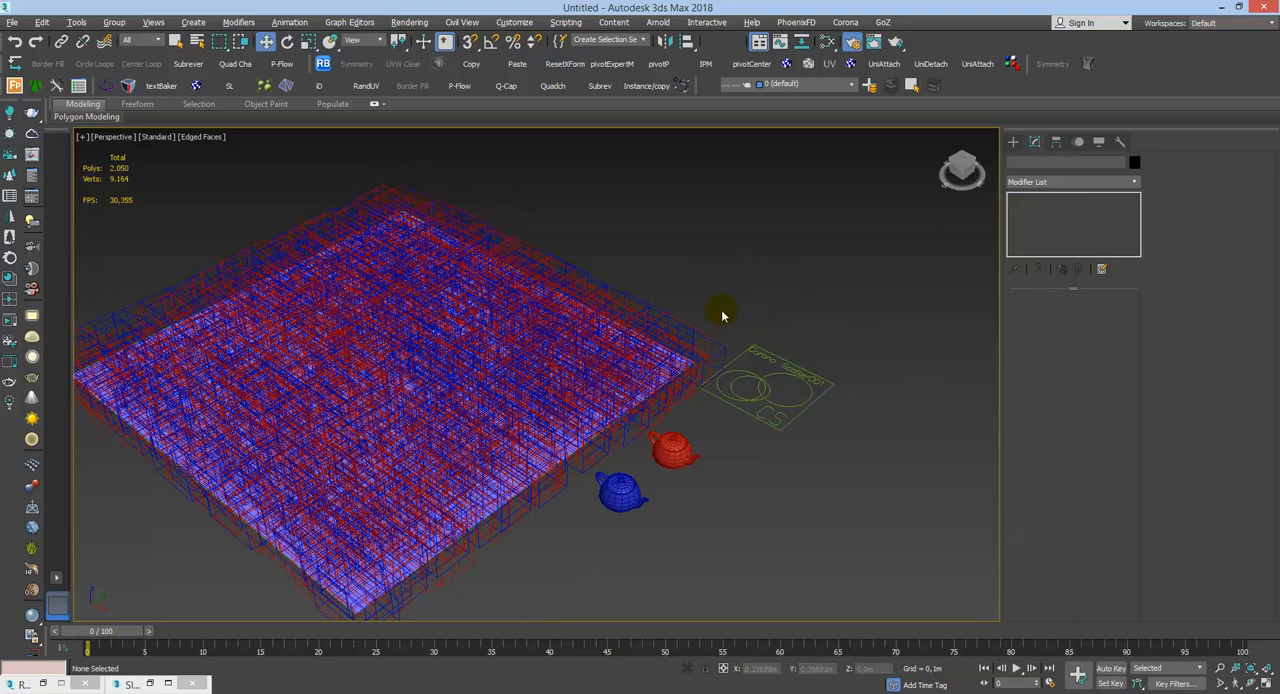
Step: Assign a CoronaBitmap from the Corona maps as the scene's environment map
{"action": "key", "text": "8"}
{"action": "left_click_drag", "start_coordinate": [260, 172], "coordinate": [872, 182]}
{"action": "left_click", "coordinate": [862, 267]}
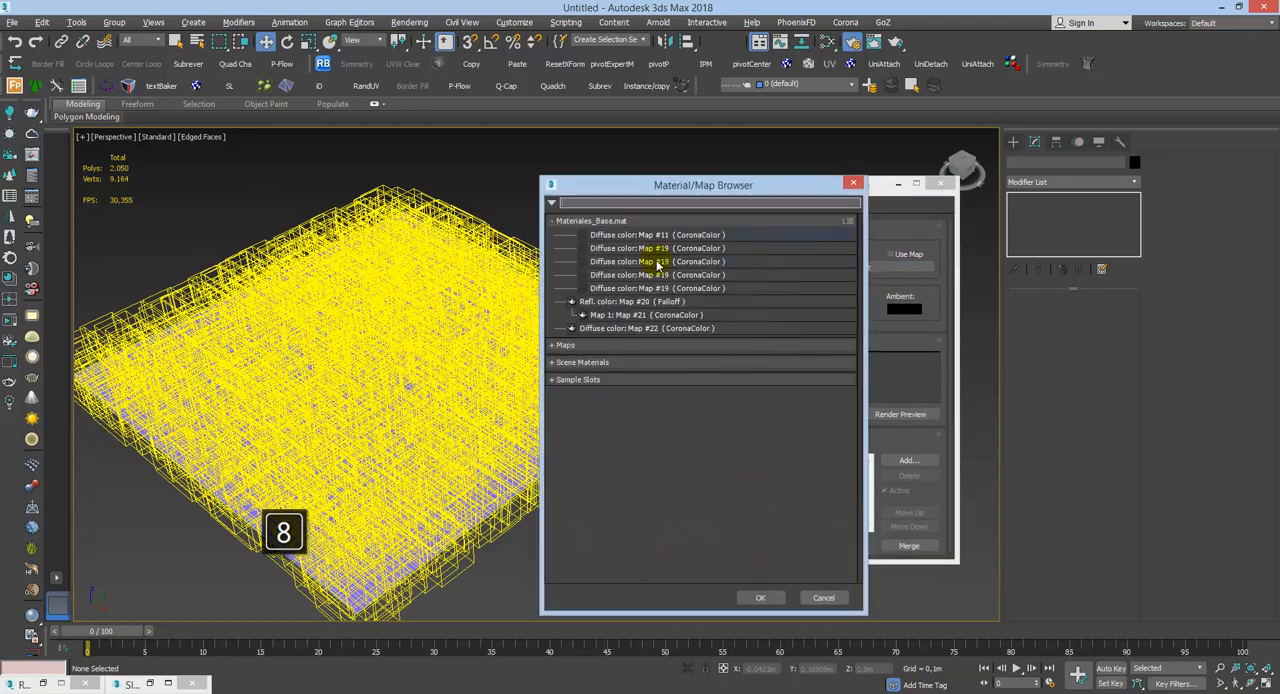
{"action": "left_click", "coordinate": [566, 220]}
{"action": "left_click", "coordinate": [572, 239]}
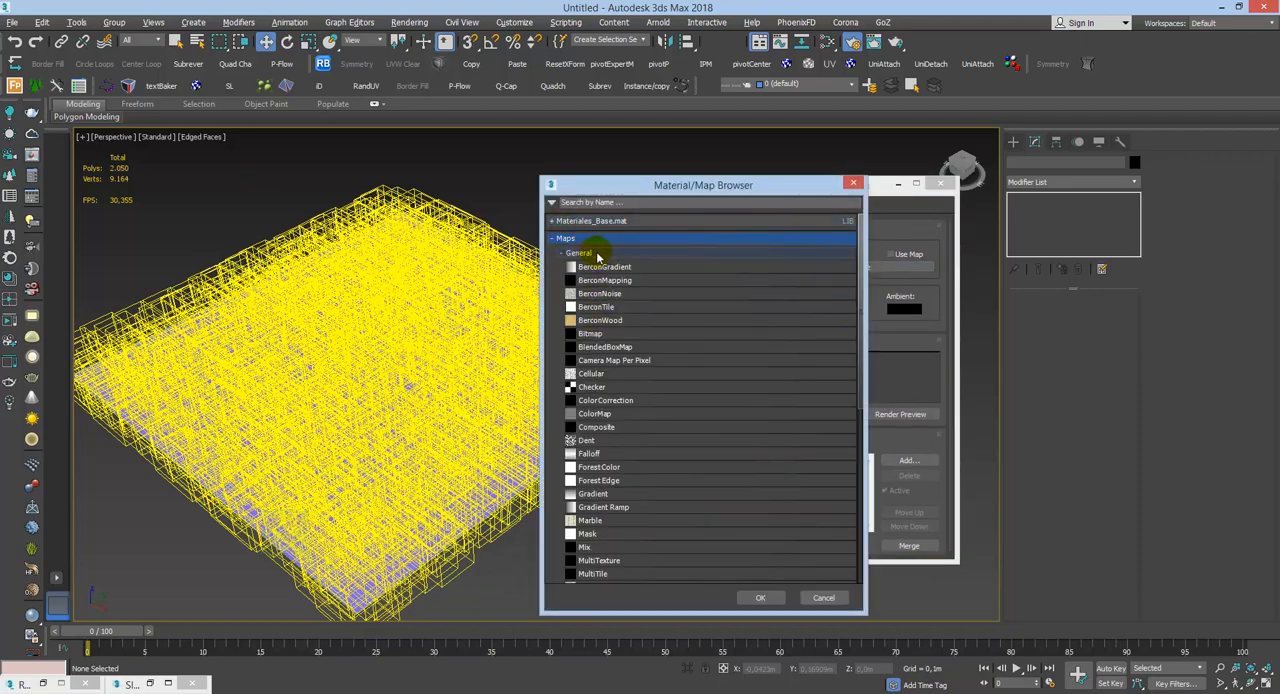
{"action": "left_click", "coordinate": [598, 254]}
{"action": "left_click", "coordinate": [593, 270]}
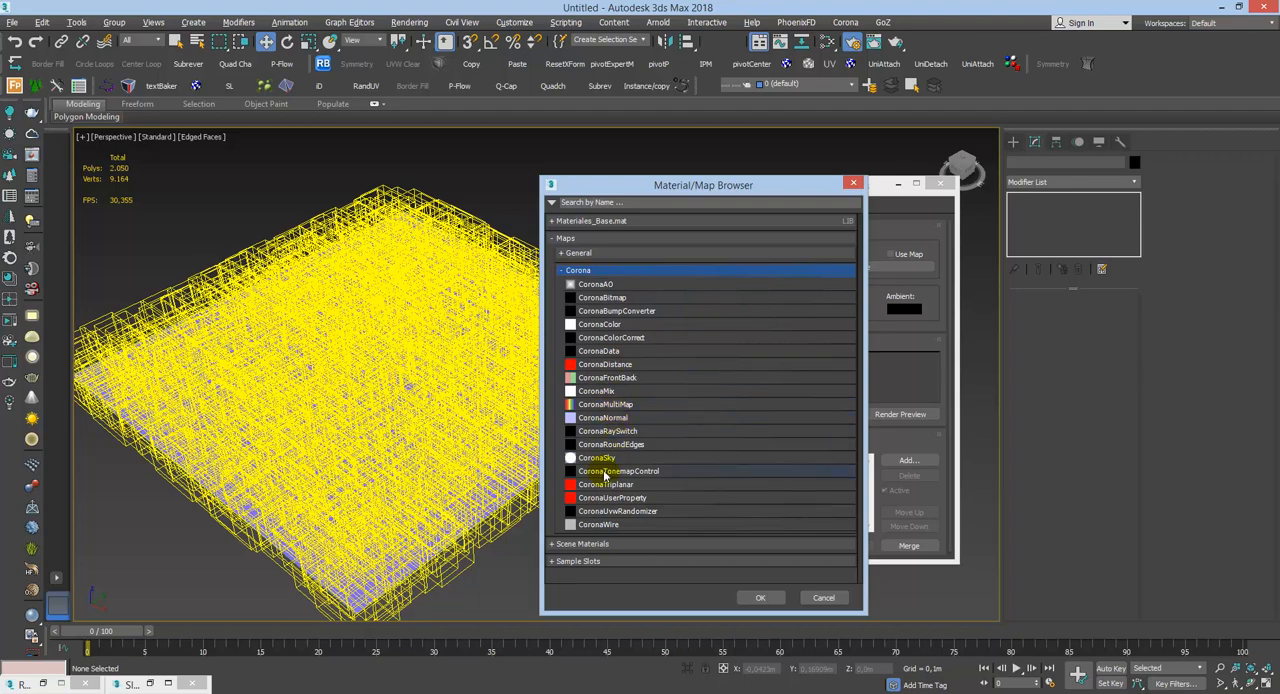
{"action": "double_click", "coordinate": [627, 300]}
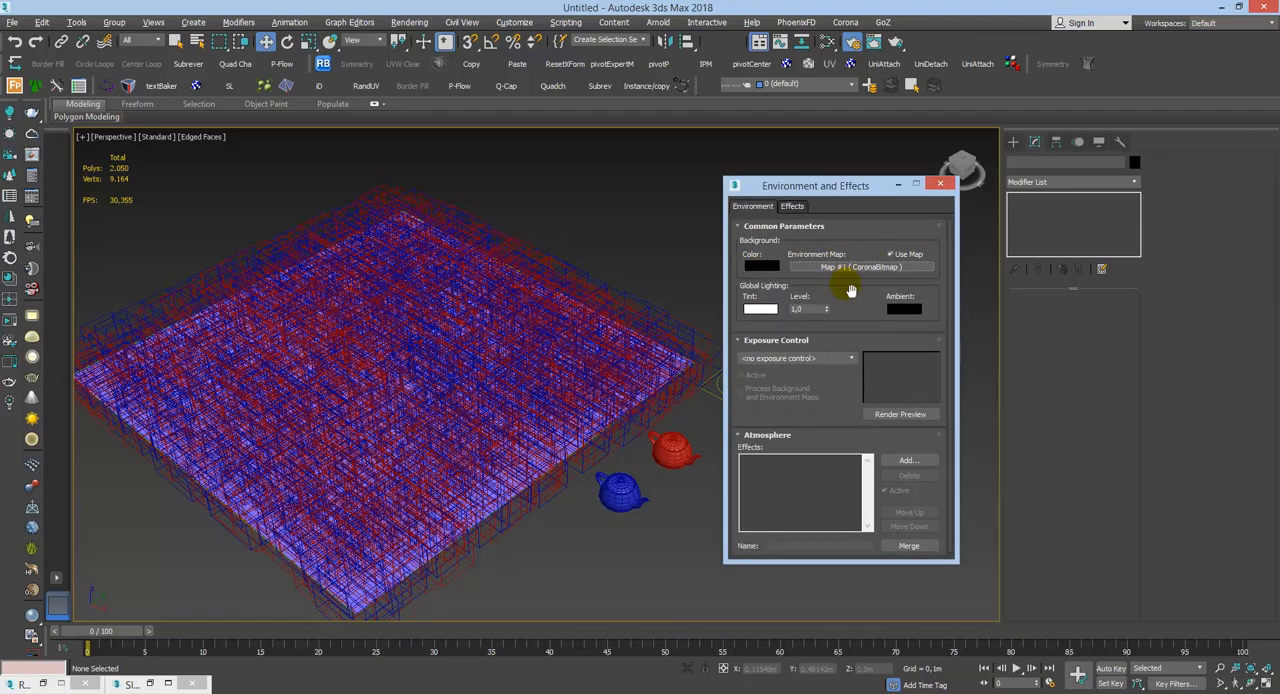
Step: Place the environment's CoronaBitmap map in the Slate Material Editor's View1 as an instance
{"action": "key", "text": "m"}
{"action": "left_click", "coordinate": [1239, 7]}
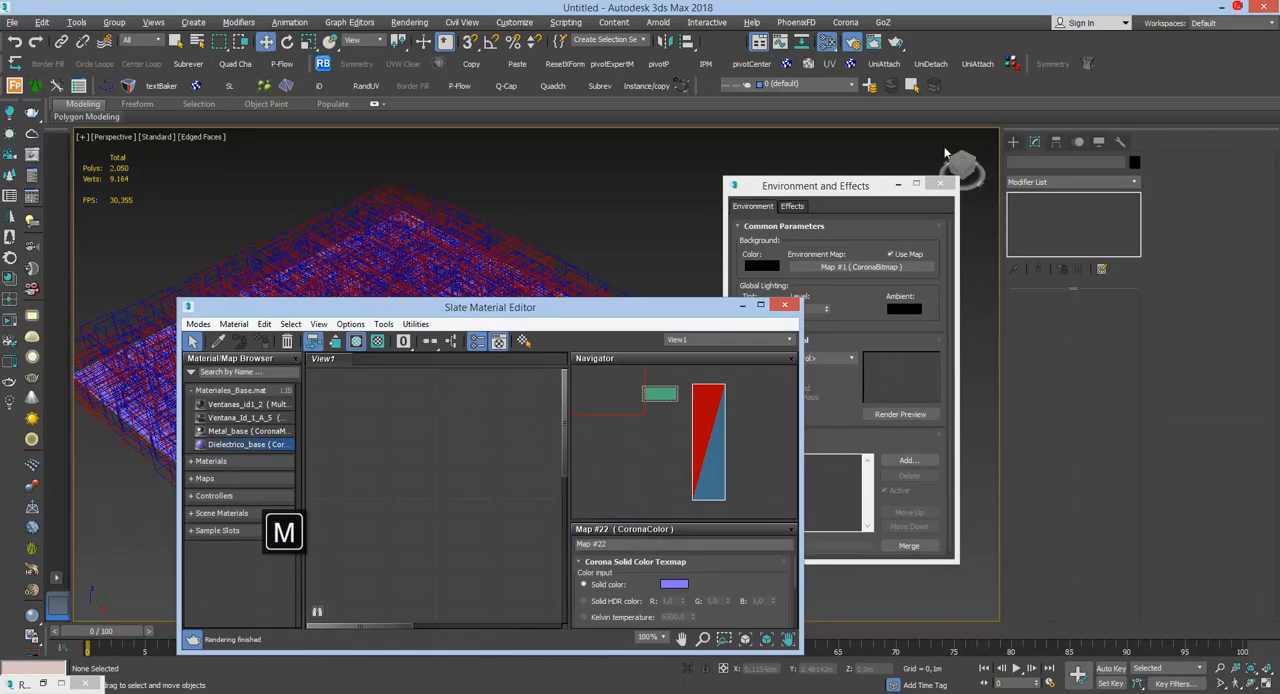
{"action": "left_click_drag", "start_coordinate": [858, 271], "coordinate": [440, 438]}
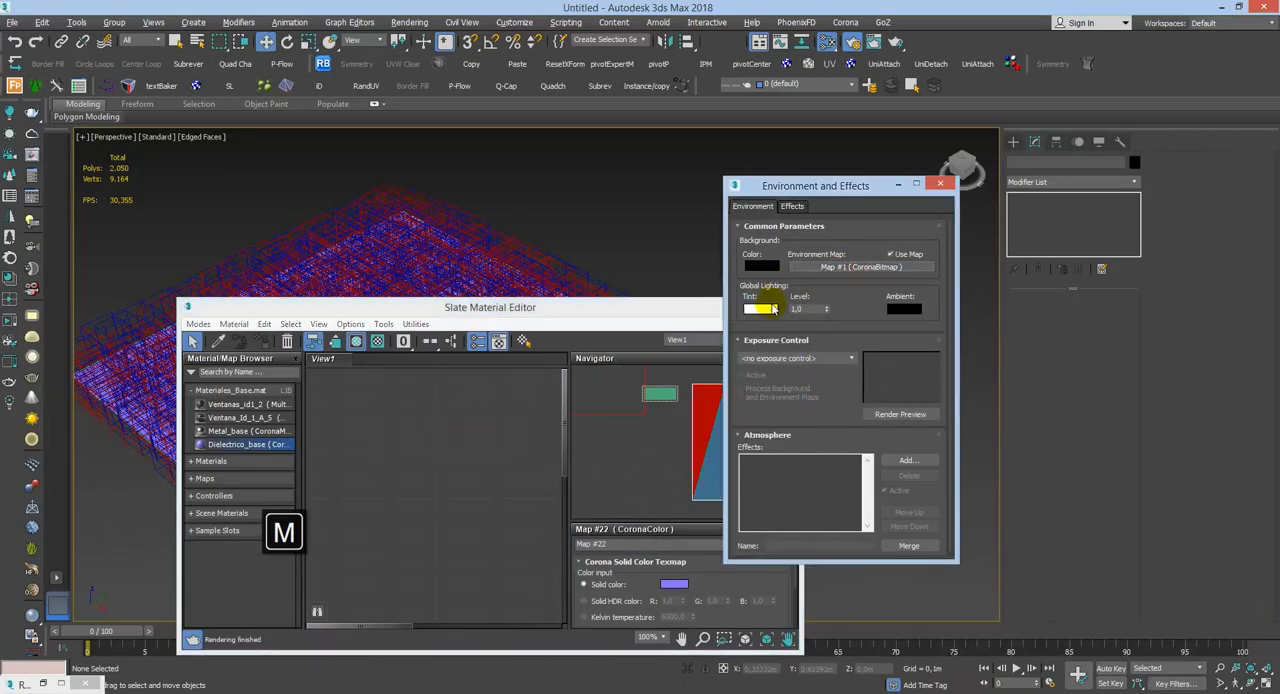
{"action": "left_click_drag", "start_coordinate": [828, 279], "coordinate": [506, 492]}
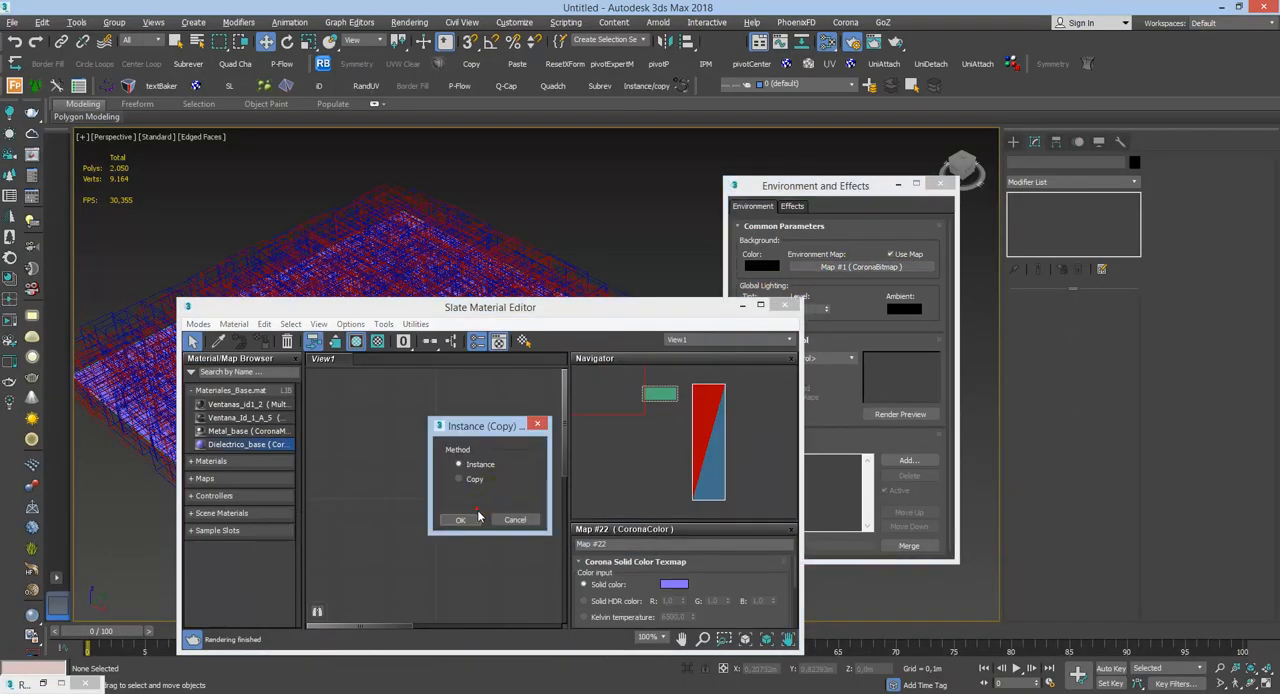
{"action": "left_click", "coordinate": [473, 522]}
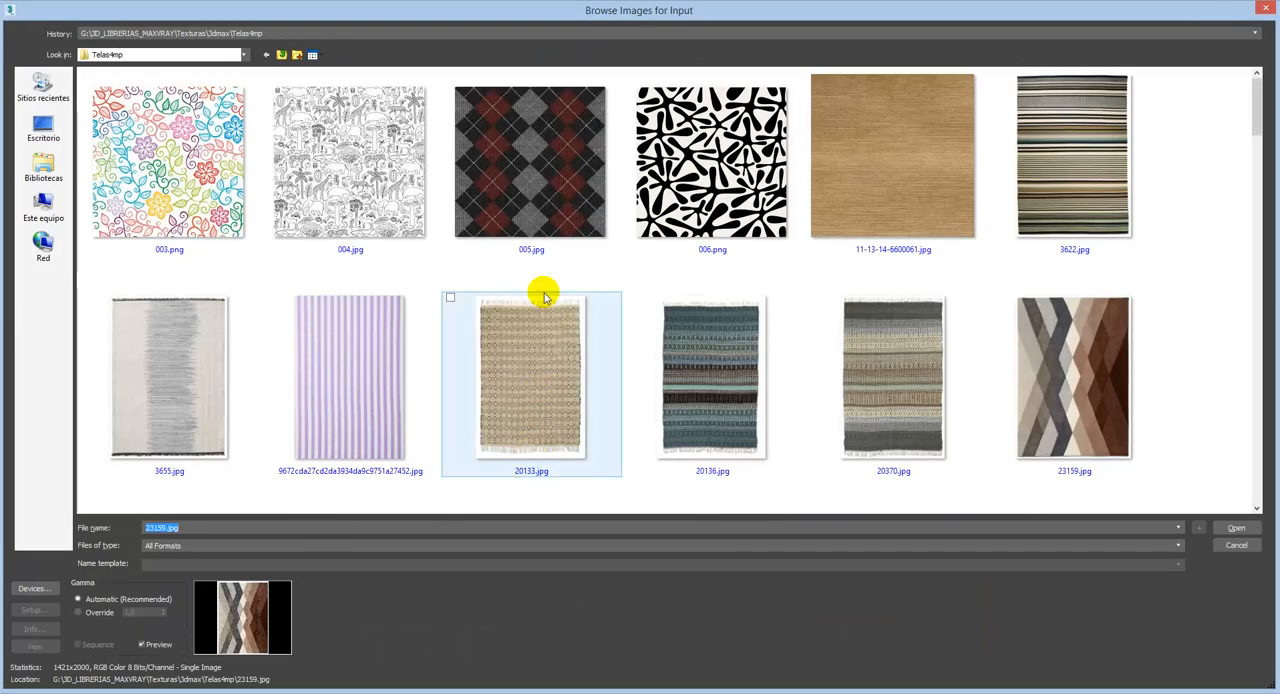
Step: Load canada_montreal_loft_max_sunny.exr from the hdrskyesdonlowad folder into the bitmap with the default OpenEXR settings
{"action": "left_click", "coordinate": [490, 33]}
{"action": "left_click", "coordinate": [480, 43]}
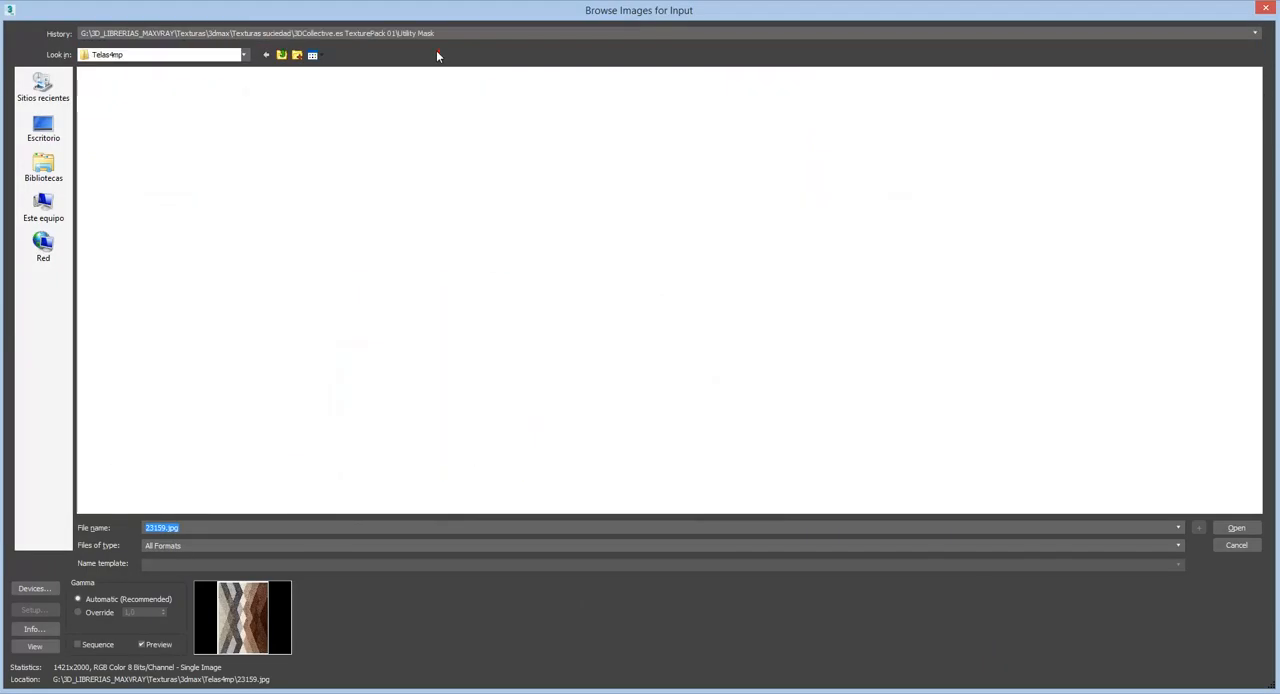
{"action": "left_click", "coordinate": [432, 35]}
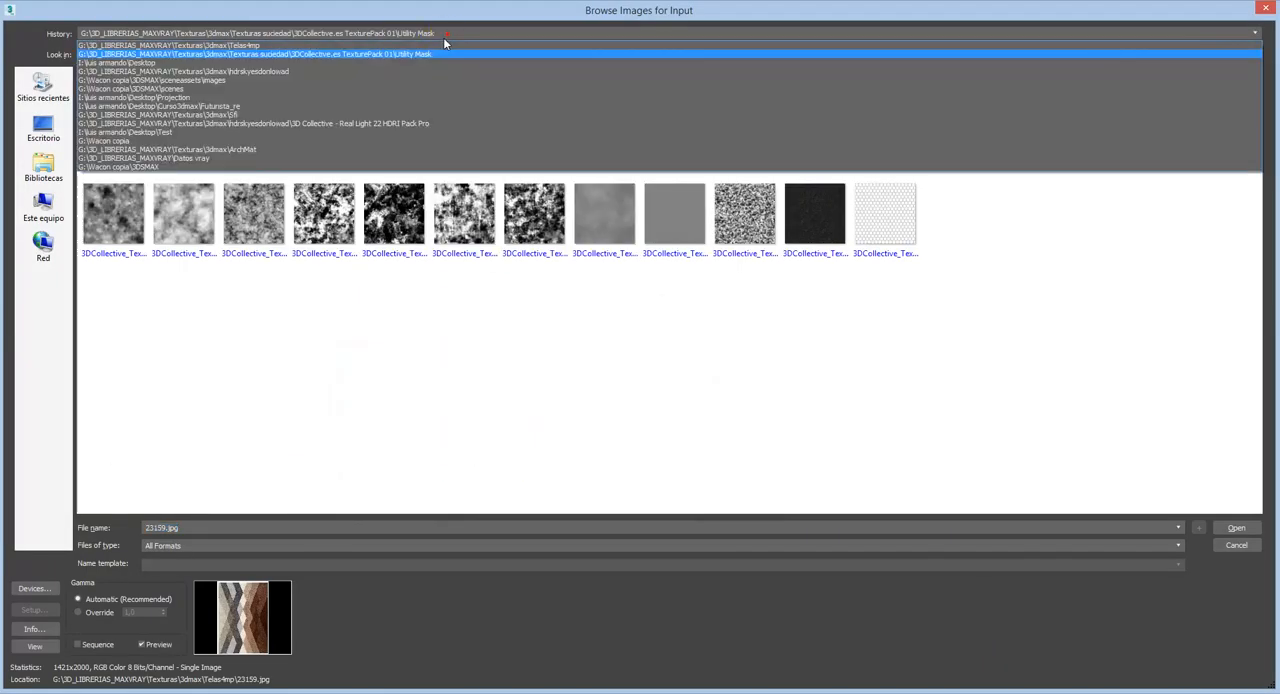
{"action": "left_click", "coordinate": [321, 71]}
{"action": "left_click", "coordinate": [950, 135]}
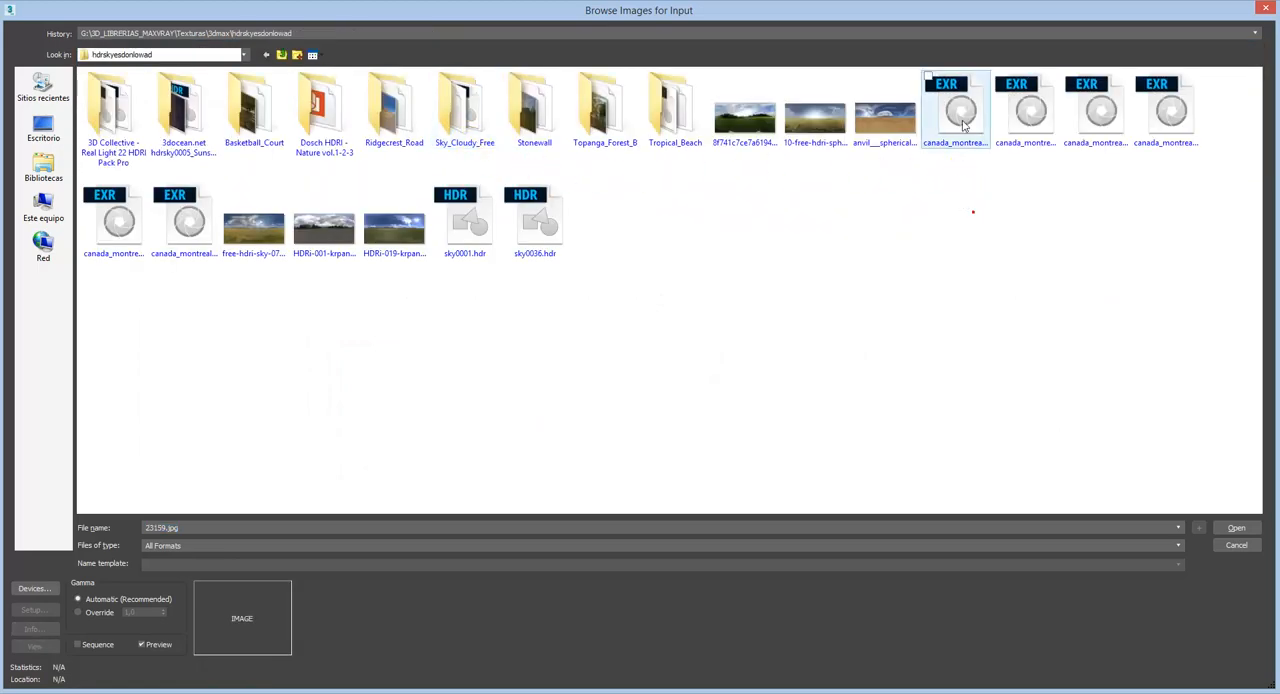
{"action": "left_click", "coordinate": [1230, 528]}
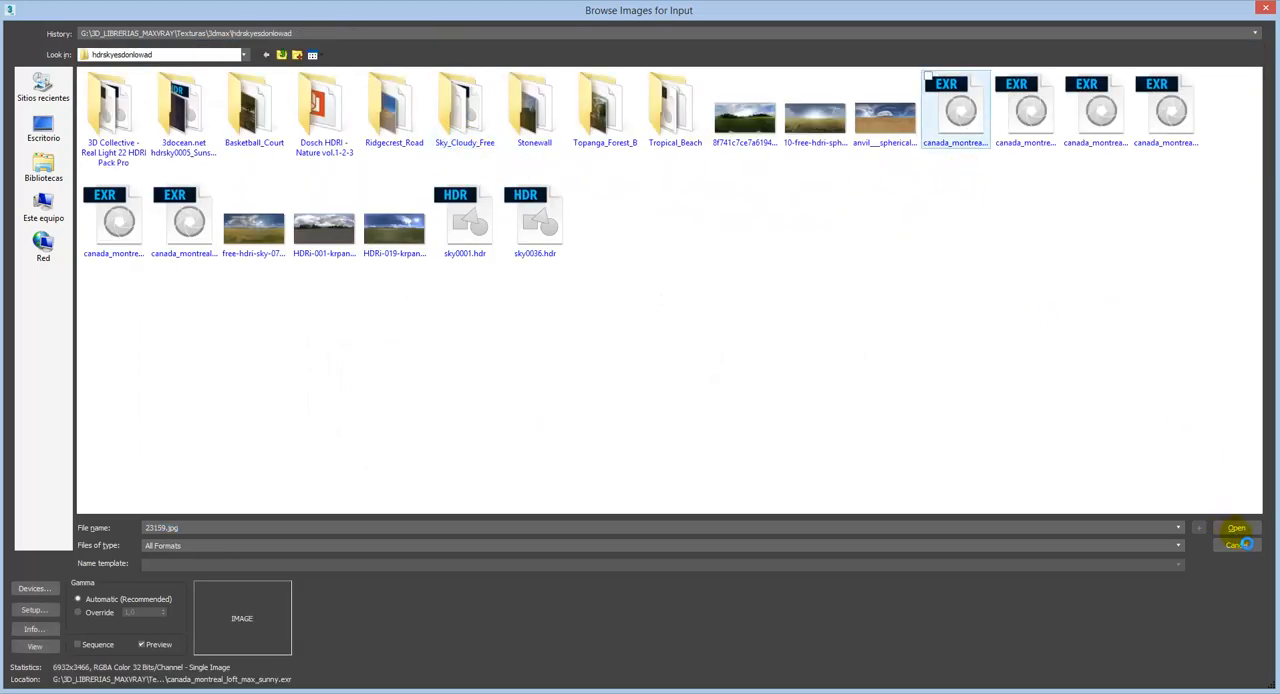
{"action": "left_click", "coordinate": [1237, 532]}
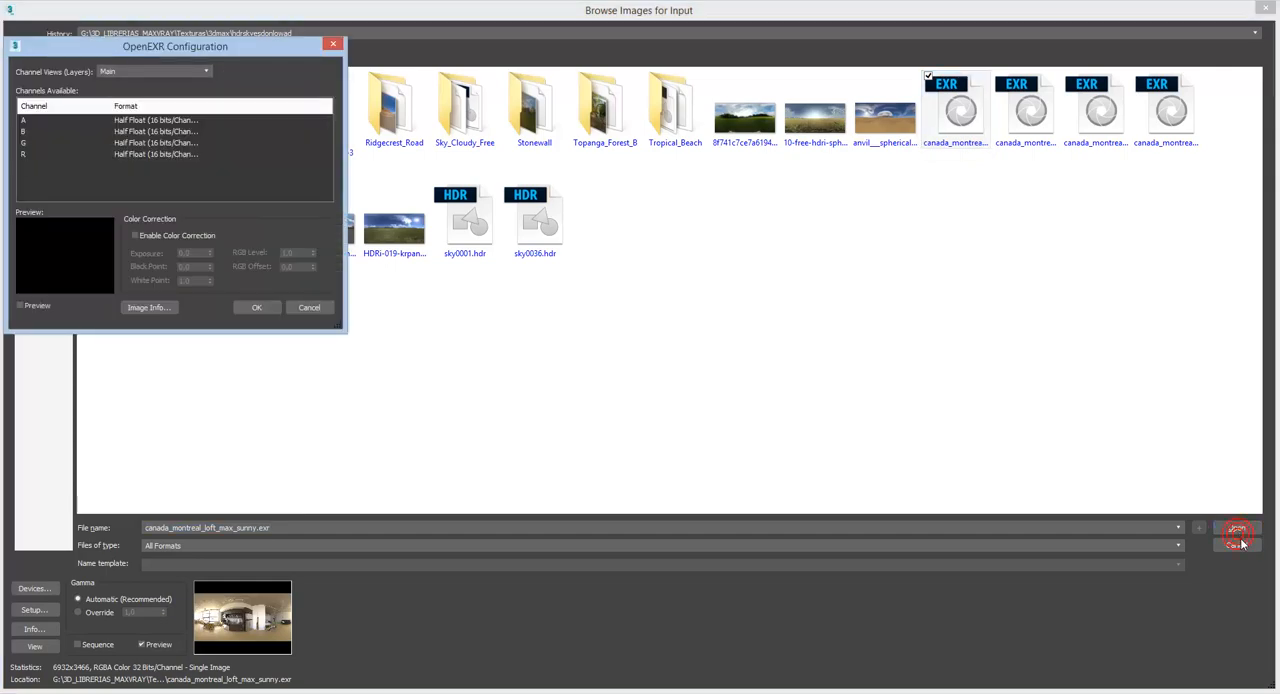
{"action": "left_click", "coordinate": [257, 308]}
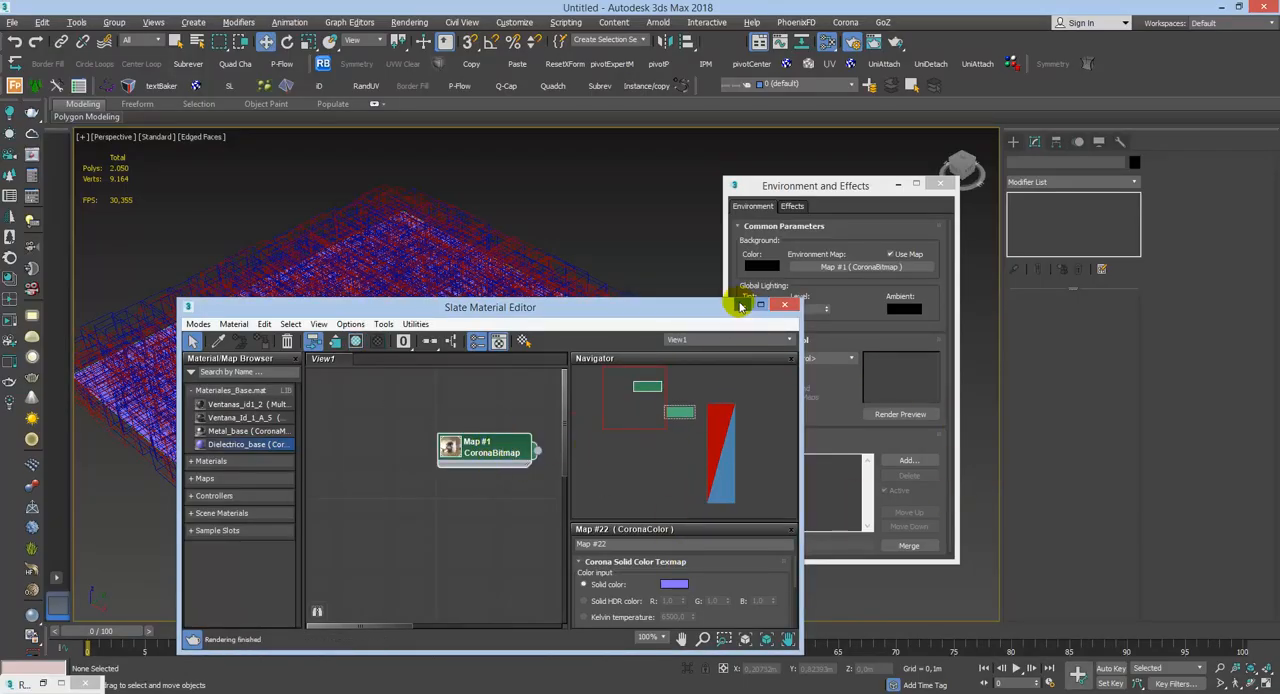
Step: Minimize the material editor and environment windows, start Corona interactive rendering, and orbit the perspective to a low side view
{"action": "left_click", "coordinate": [742, 305]}
{"action": "left_click", "coordinate": [898, 186]}
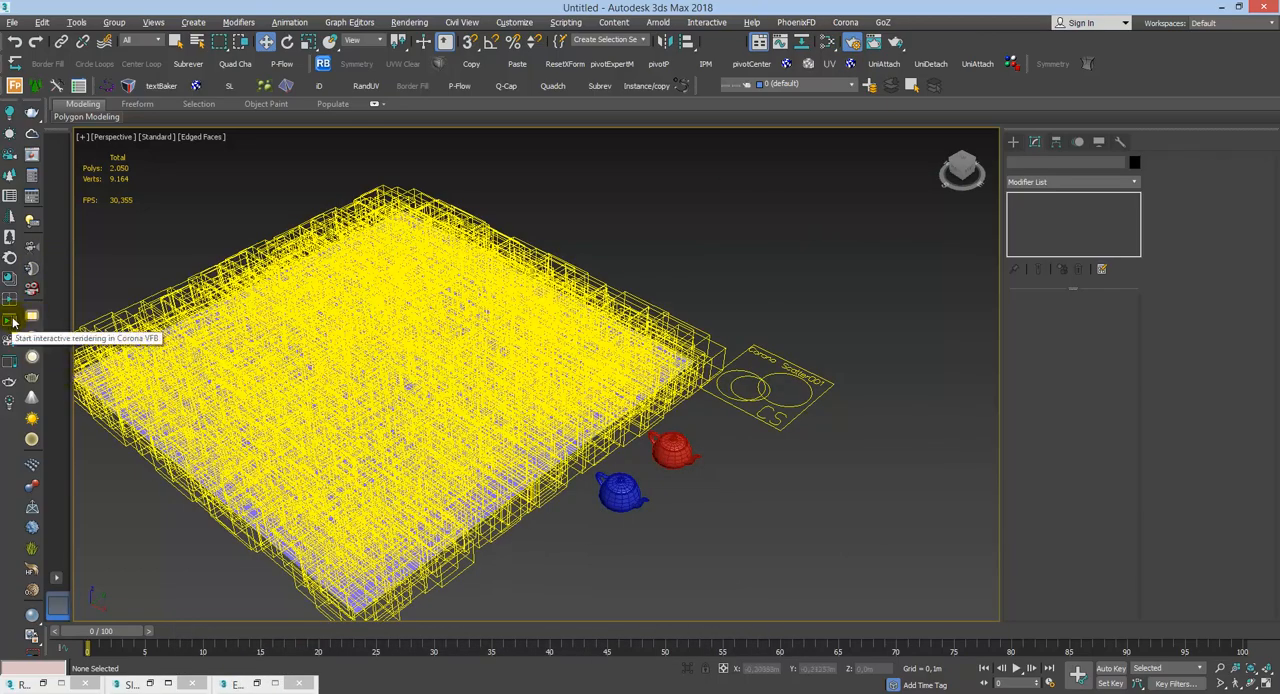
{"action": "left_click", "coordinate": [10, 318]}
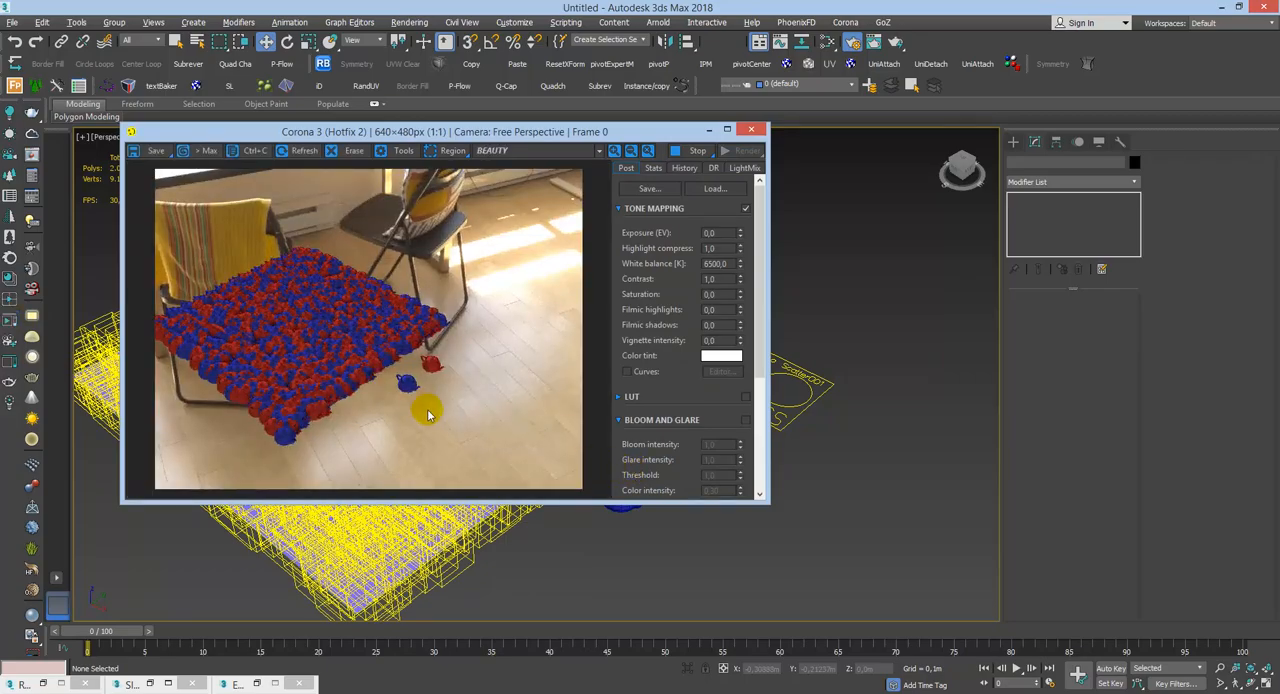
{"action": "middle_click_drag", "start_coordinate": [812, 480], "coordinate": [830, 378], "text": "alt"}
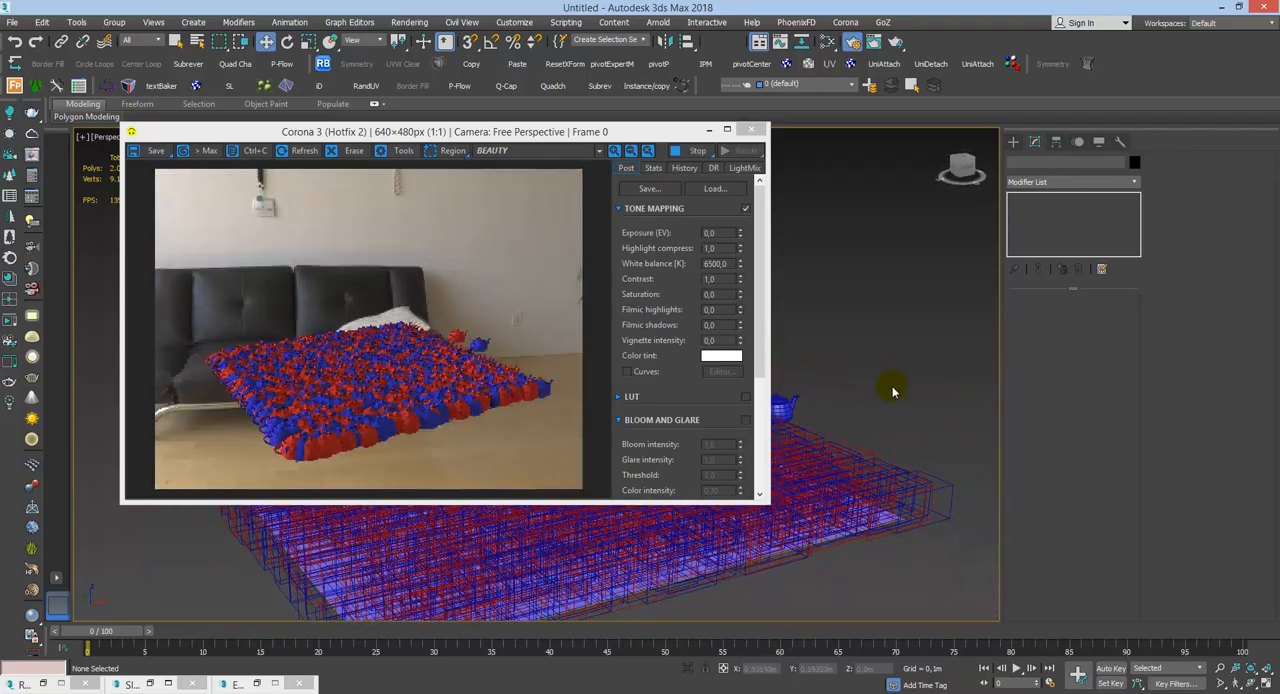
Step: Move and enlarge the render window, select the Corona Scatter001 object, and enable Avoid collisions at 100% spacing
{"action": "left_click", "coordinate": [471, 519]}
{"action": "left_click", "coordinate": [939, 508]}
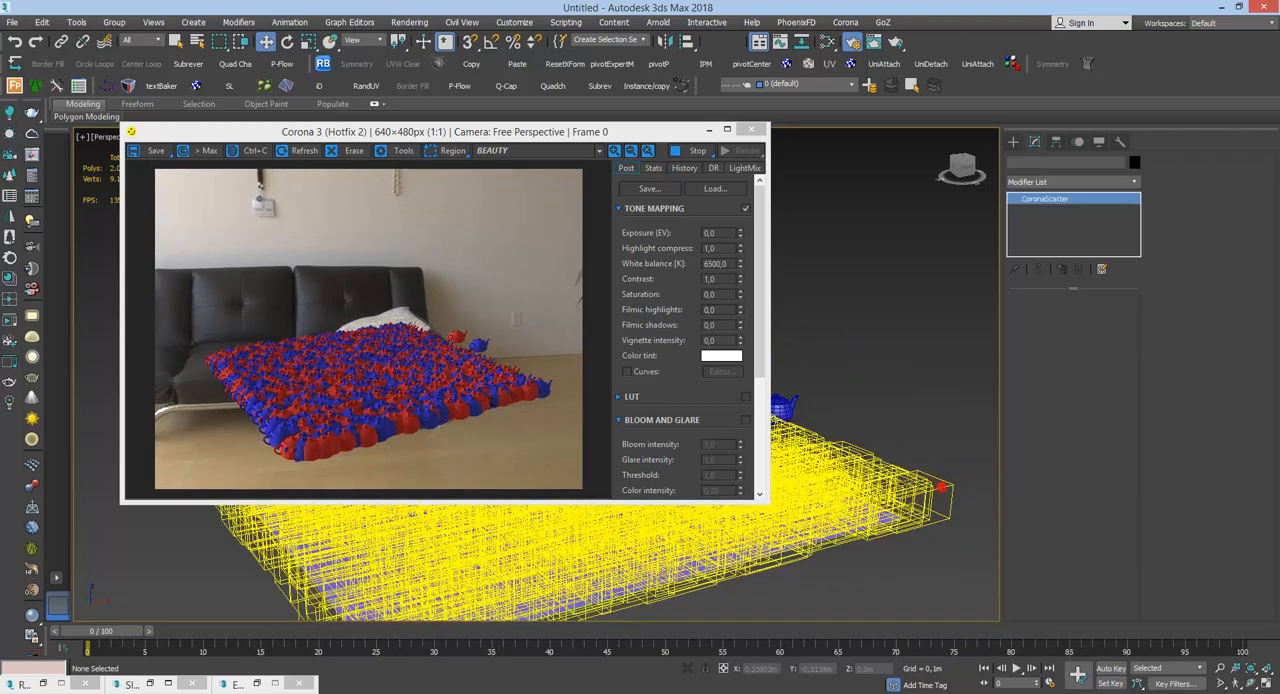
{"action": "left_click_drag", "start_coordinate": [660, 131], "coordinate": [616, 432]}
{"action": "left_click_drag", "start_coordinate": [628, 363], "coordinate": [567, 211]}
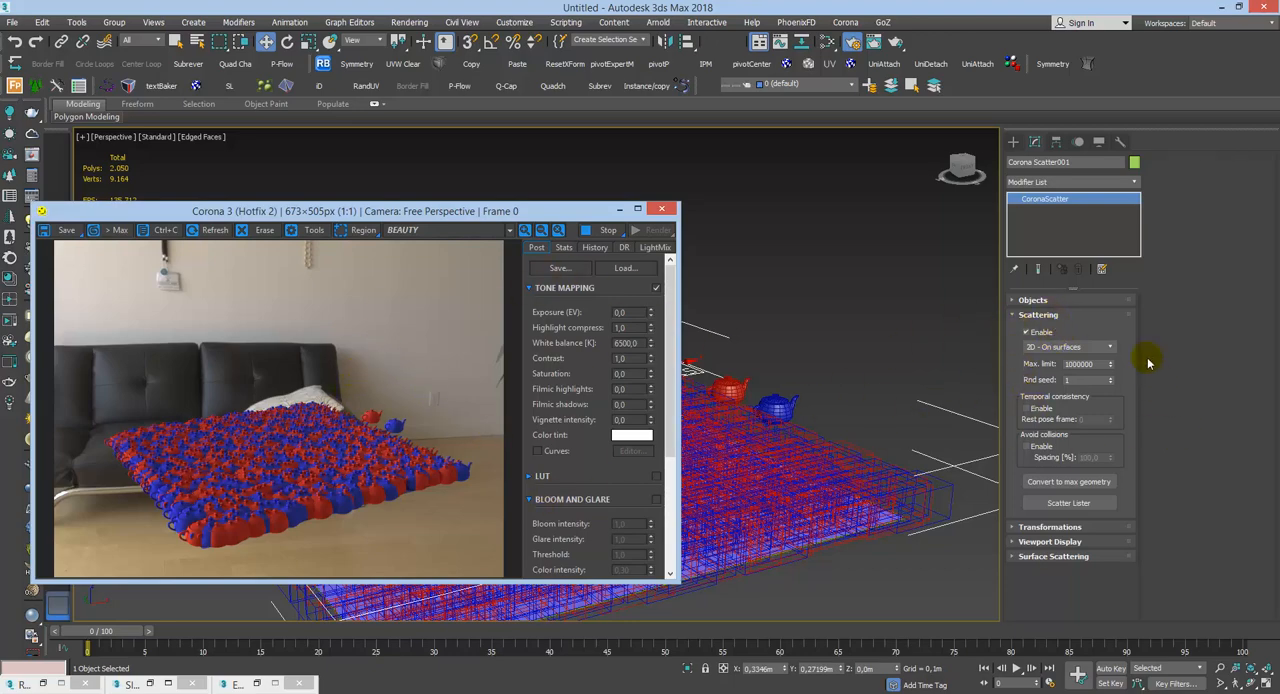
{"action": "left_click", "coordinate": [1031, 449]}
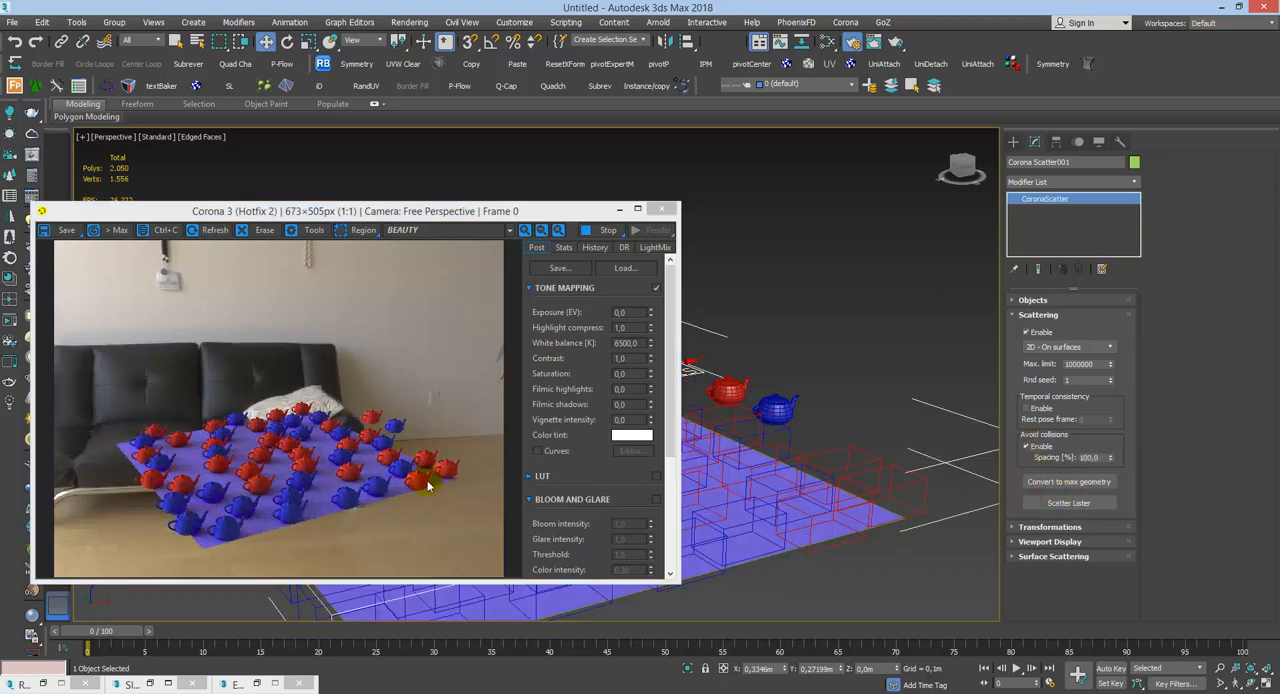
Step: Select the blue source teapot and frame it in the Top view
{"action": "left_click", "coordinate": [802, 425]}
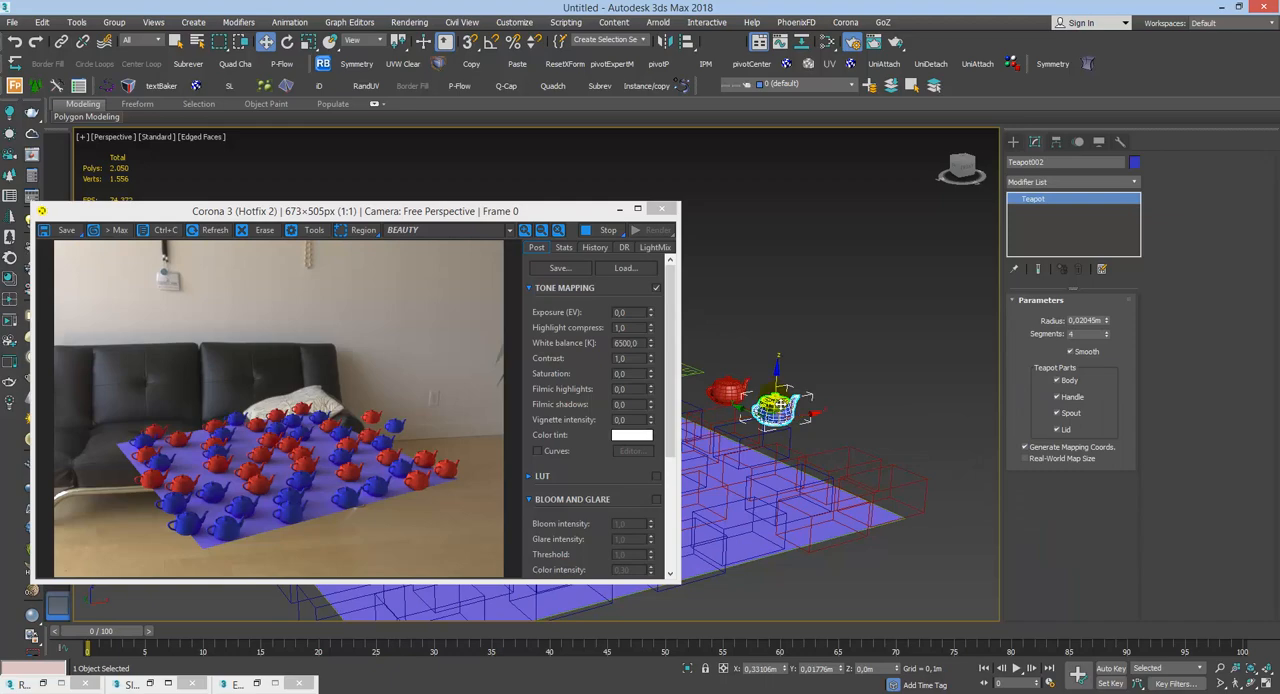
{"action": "key", "text": "t"}
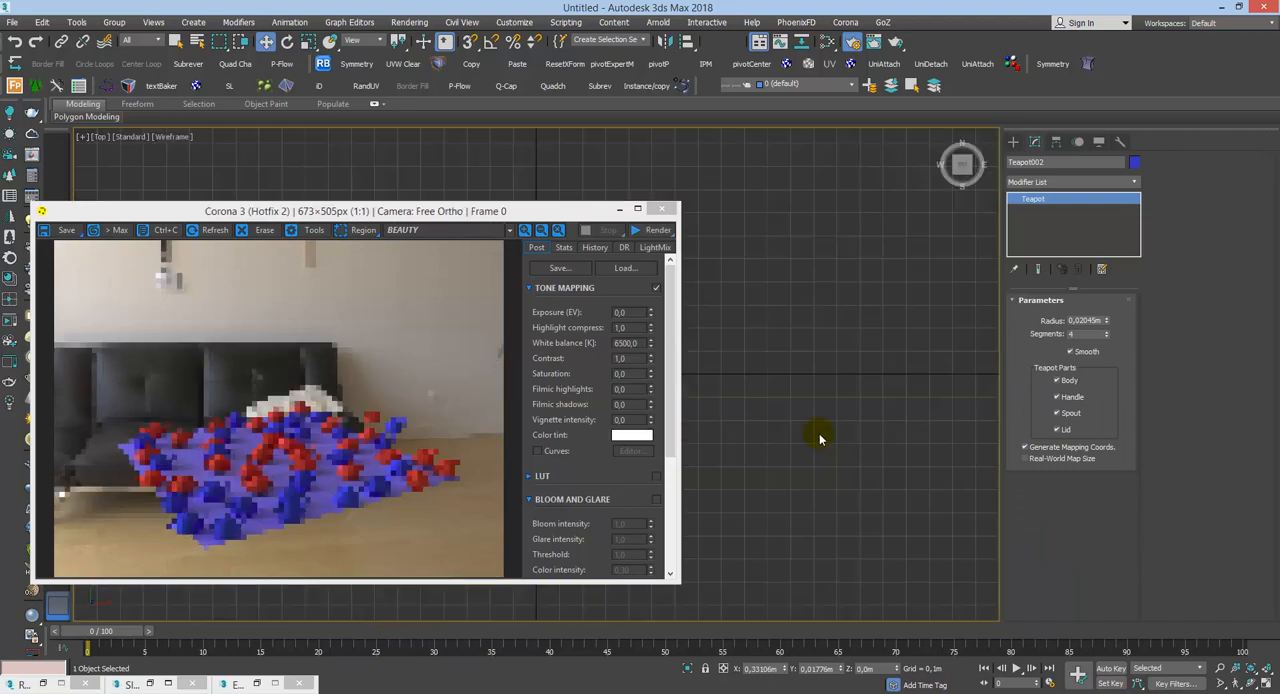
{"action": "key", "text": "z"}
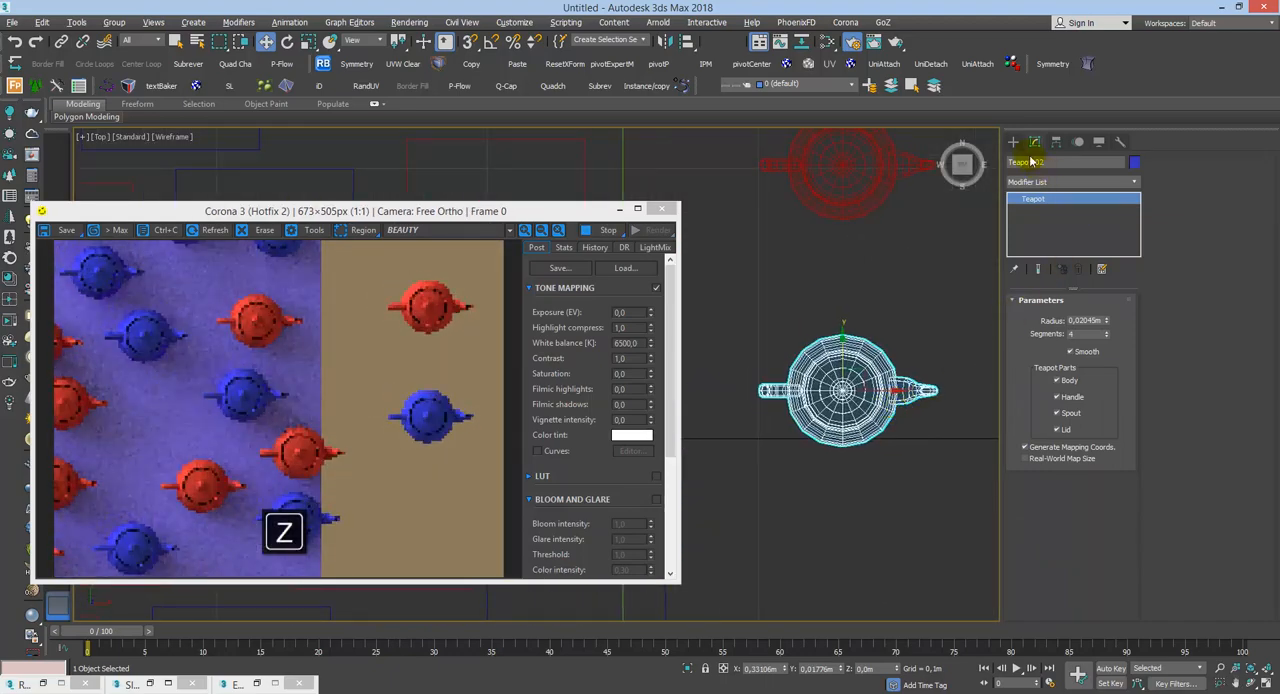
Step: Draw a circle of about 0.0395 m radius around the blue teapot from its centre, and delete the circle
{"action": "left_click", "coordinate": [1013, 141]}
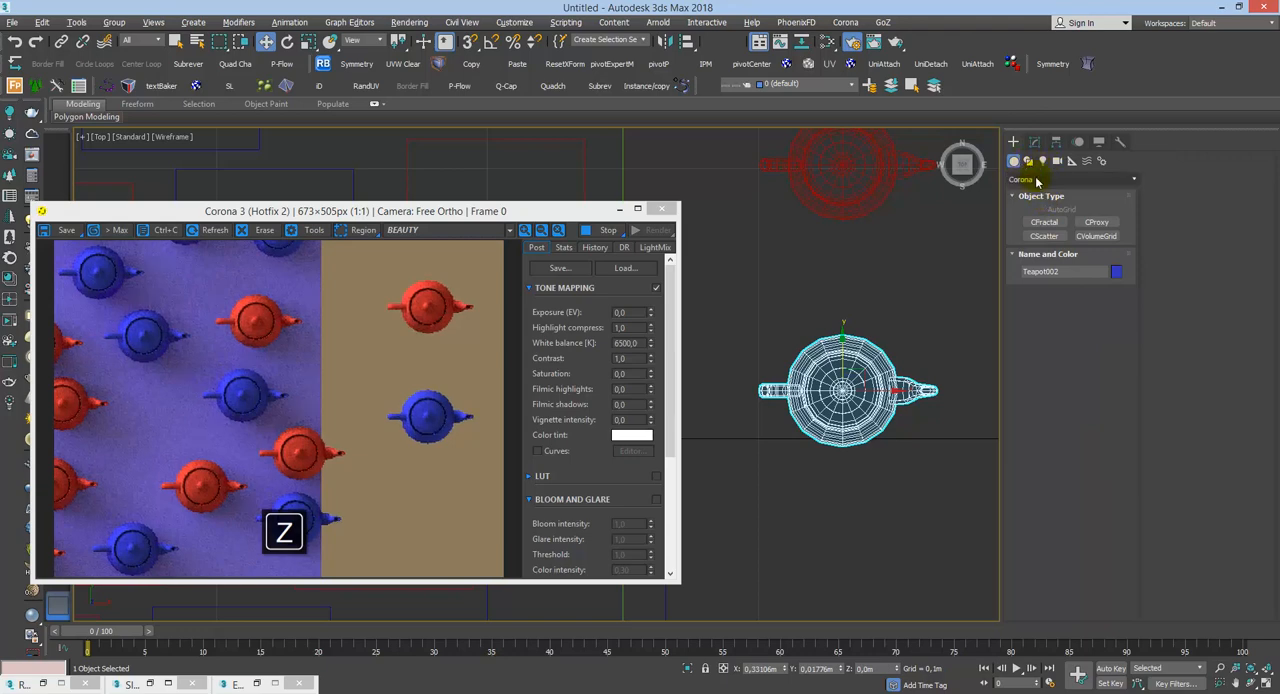
{"action": "left_click", "coordinate": [1040, 179]}
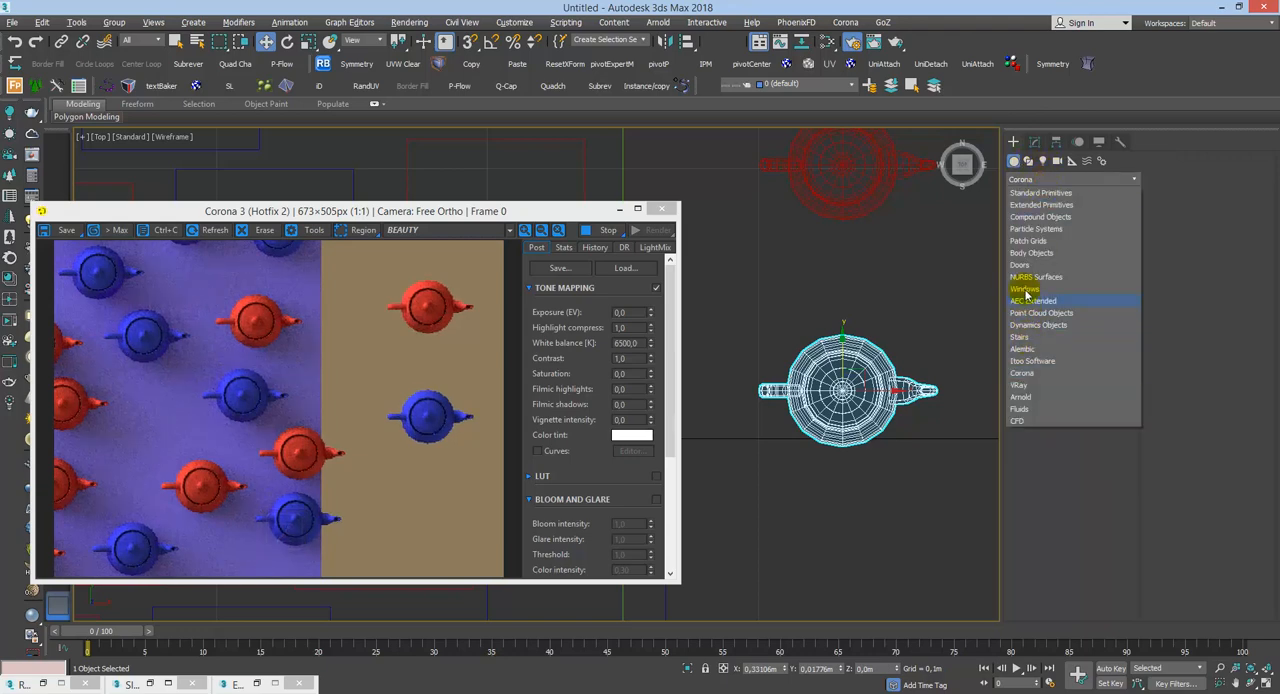
{"action": "left_click", "coordinate": [1028, 161]}
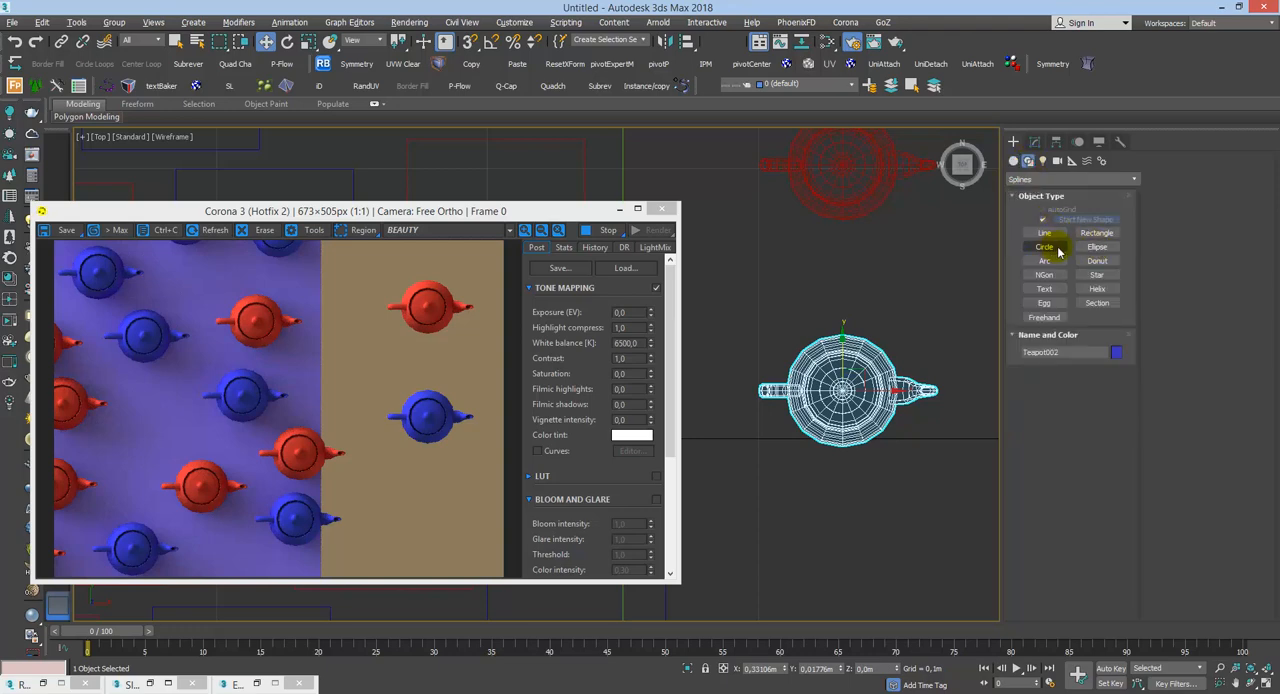
{"action": "left_click", "coordinate": [1046, 247]}
{"action": "left_click_drag", "start_coordinate": [843, 390], "coordinate": [857, 347]}
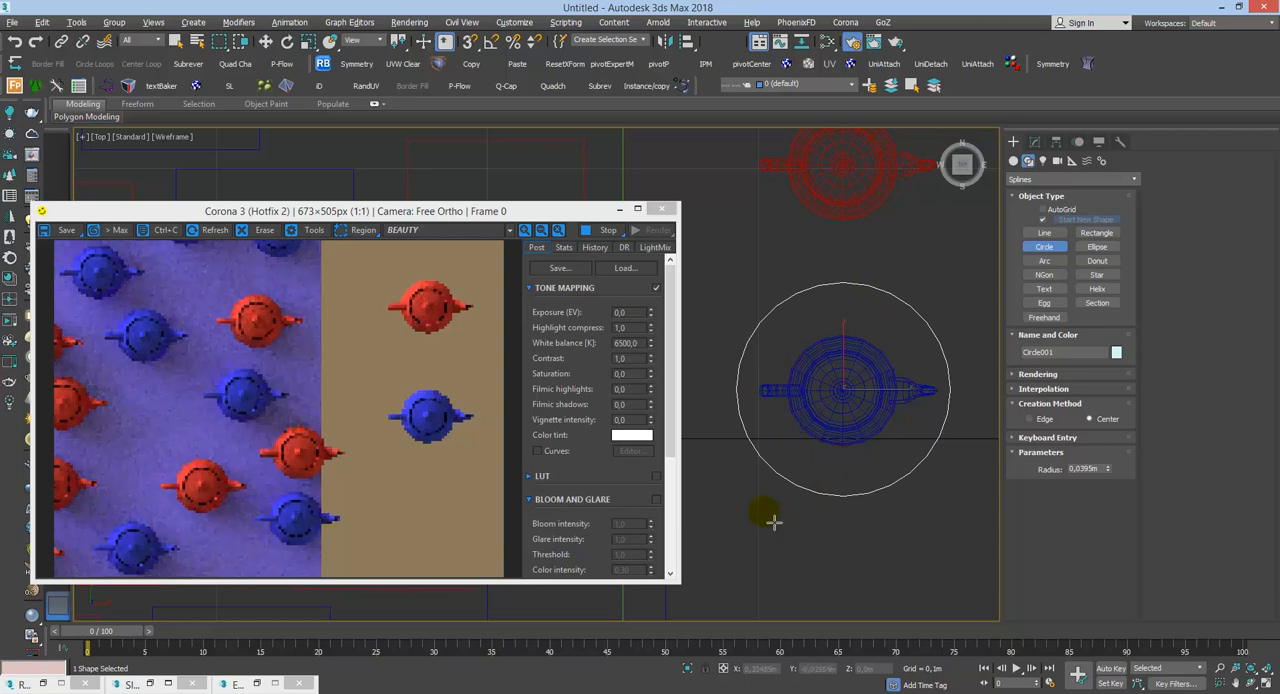
{"action": "right_click", "coordinate": [848, 285]}
{"action": "key", "text": "q"}
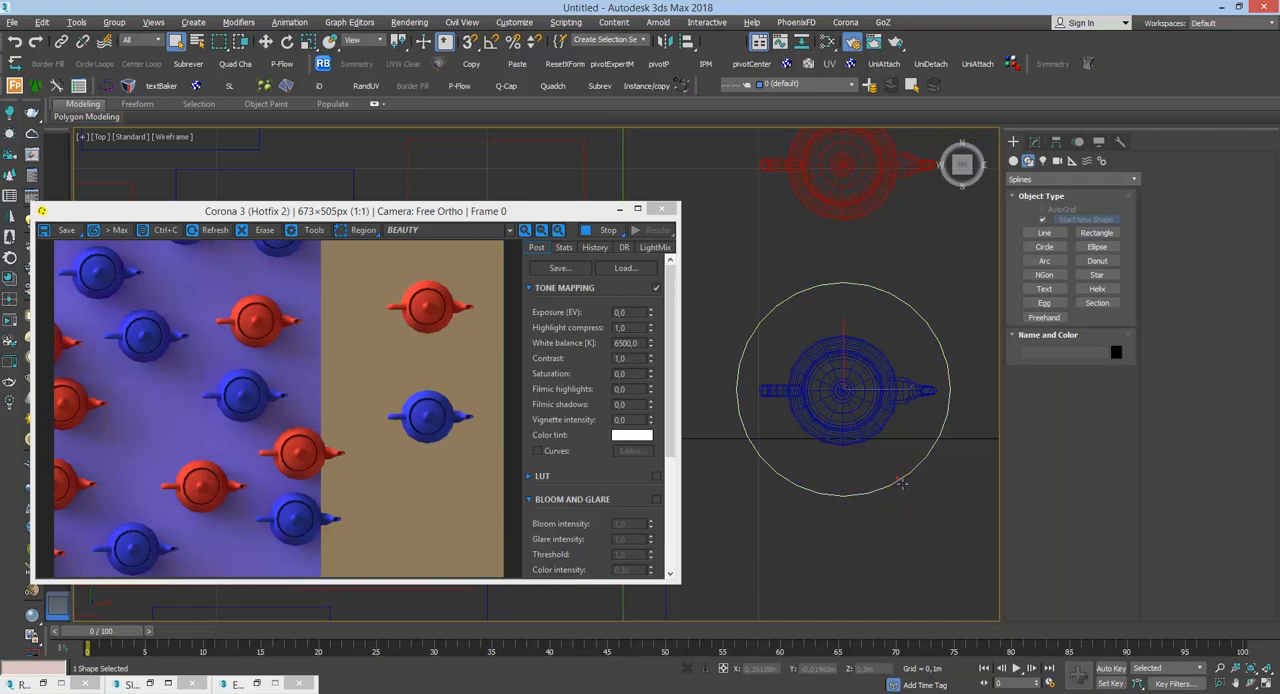
{"action": "key", "text": "Delete"}
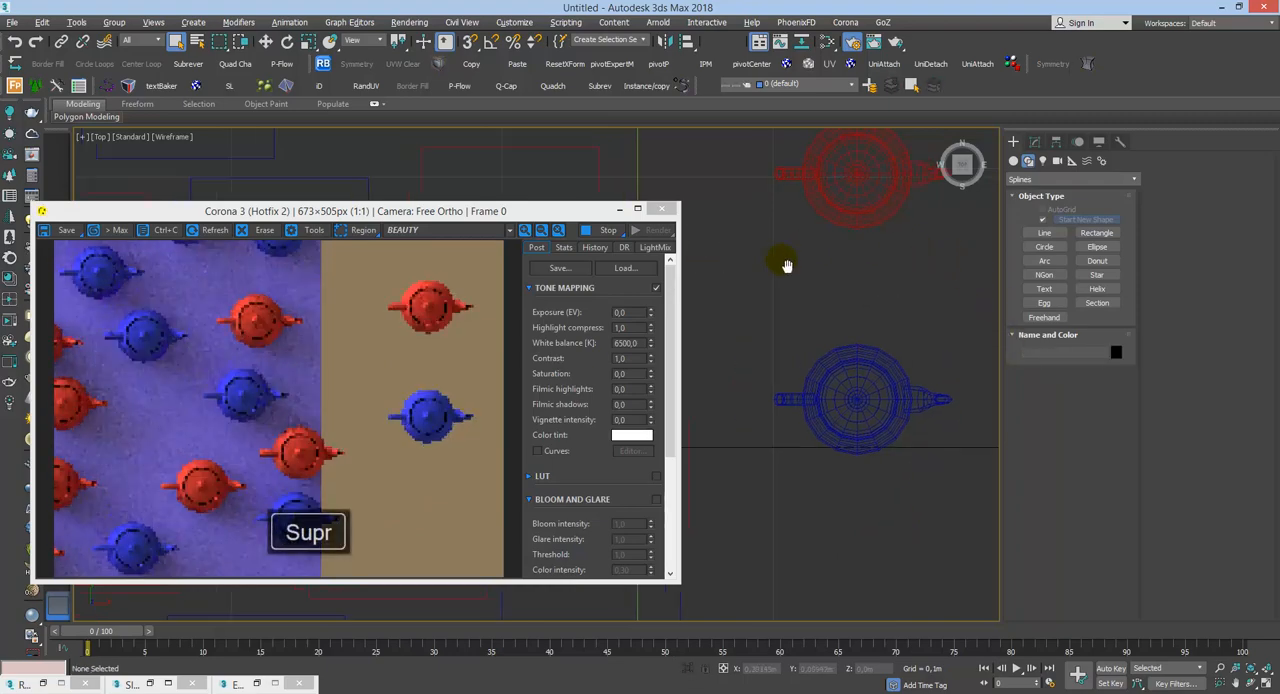
Step: Select the Corona Scatter001 object in the Top view and show its modifier parameters
{"action": "scroll", "coordinate": [866, 186], "scroll_direction": "up", "scroll_amount": 4}
{"action": "scroll", "coordinate": [880, 243], "scroll_direction": "down", "scroll_amount": 8}
{"action": "scroll", "coordinate": [914, 220], "scroll_direction": "up", "scroll_amount": 4}
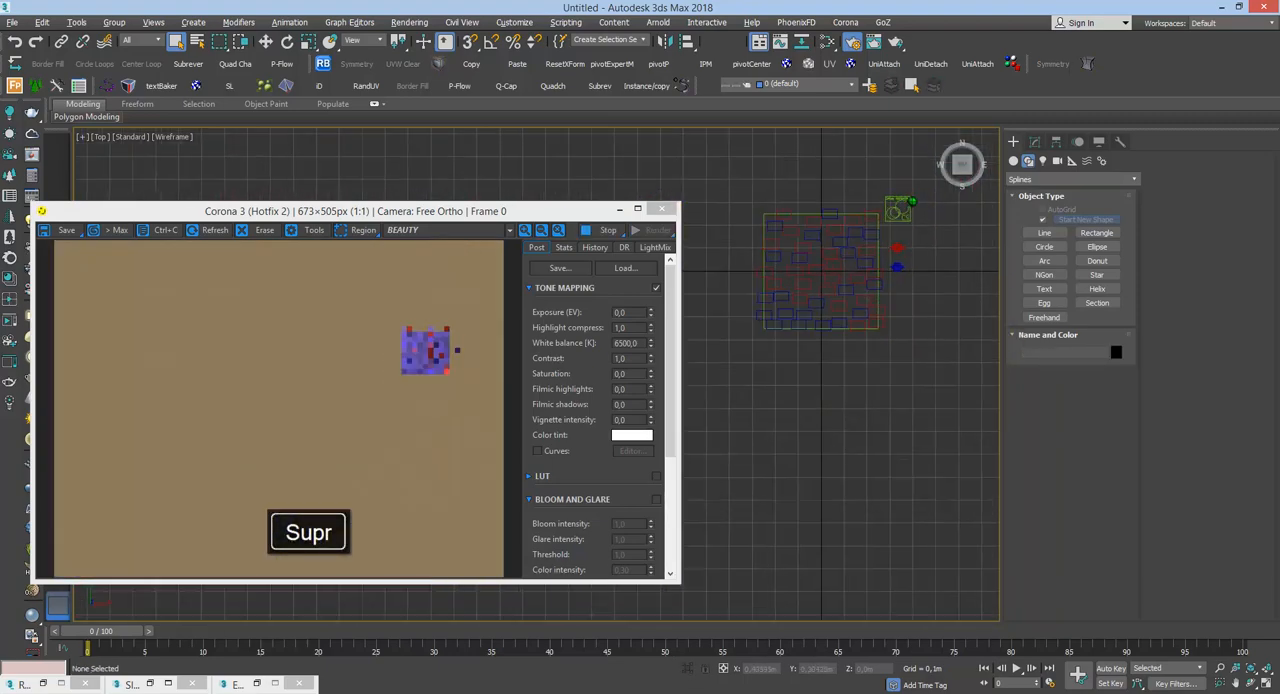
{"action": "left_click", "coordinate": [895, 212]}
{"action": "scroll", "coordinate": [850, 300], "scroll_direction": "up", "scroll_amount": 5}
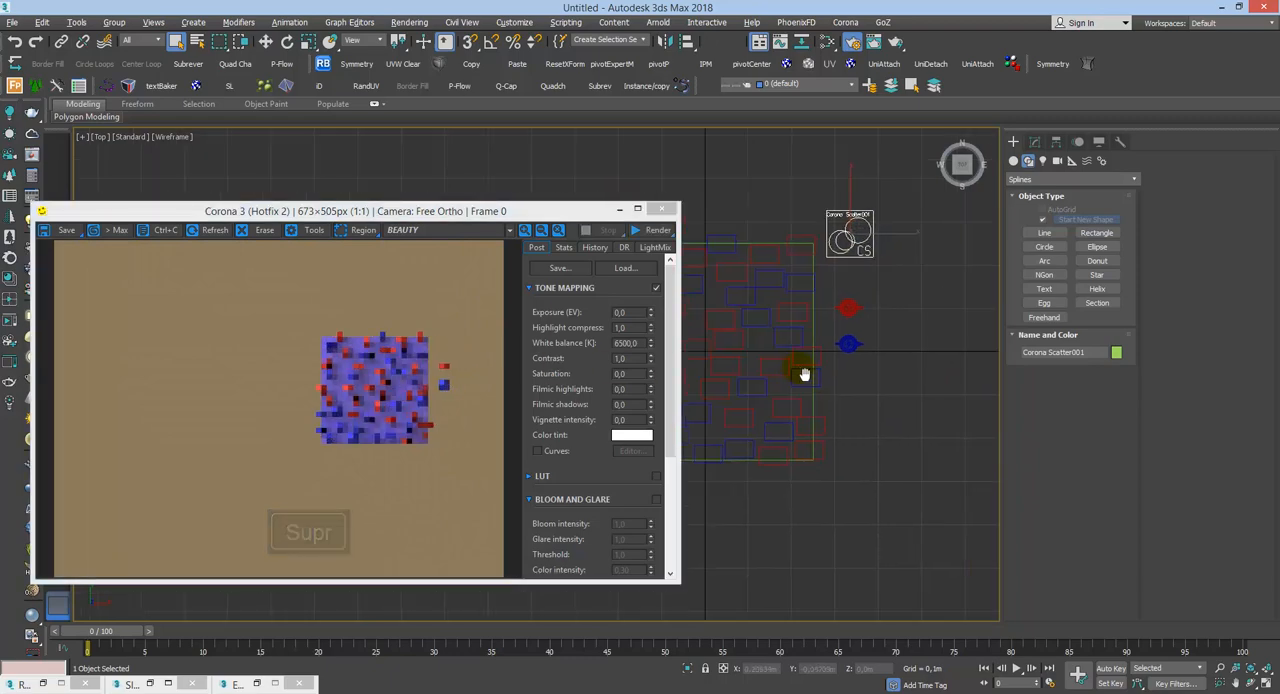
{"action": "middle_click_drag", "start_coordinate": [806, 442], "coordinate": [812, 436]}
{"action": "middle_click_drag", "start_coordinate": [843, 352], "coordinate": [876, 270]}
{"action": "middle_click_drag", "start_coordinate": [902, 338], "coordinate": [901, 282]}
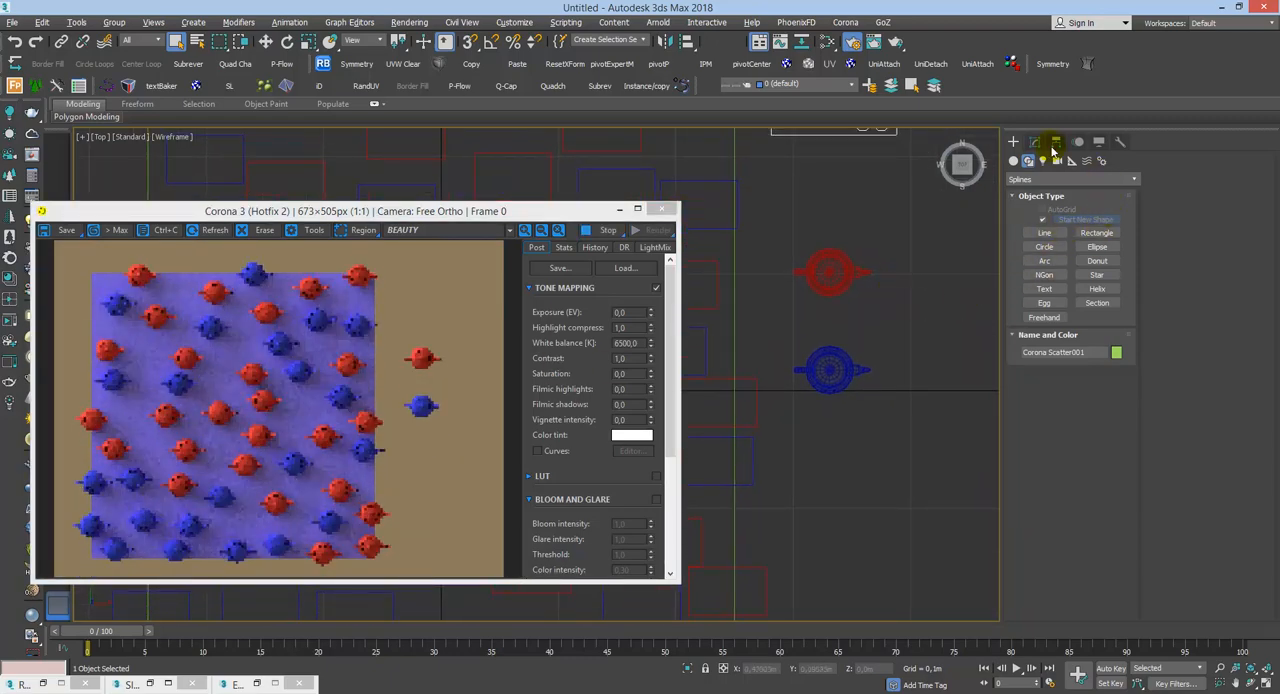
{"action": "left_click", "coordinate": [1055, 142]}
{"action": "left_click", "coordinate": [1036, 144]}
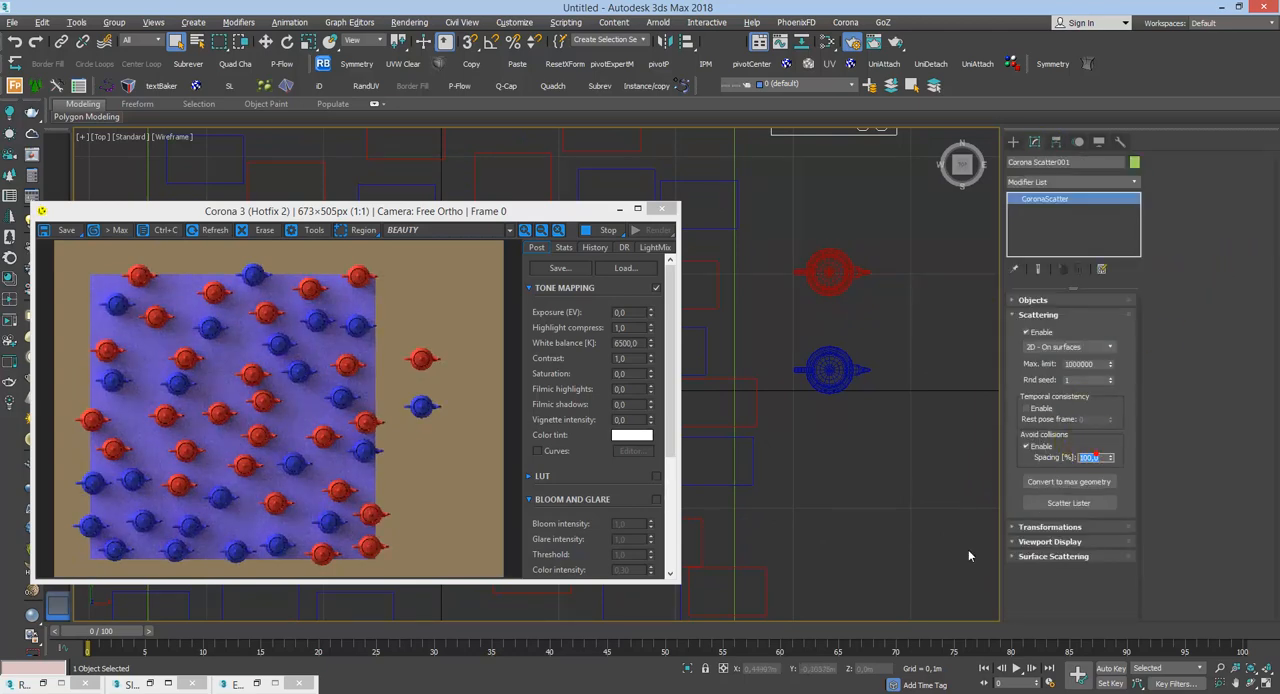
Step: Try an Avoid collisions spacing of 50% on the scatter, and lower it to 10%
{"action": "type", "text": "50"}
{"action": "key", "text": "Return"}
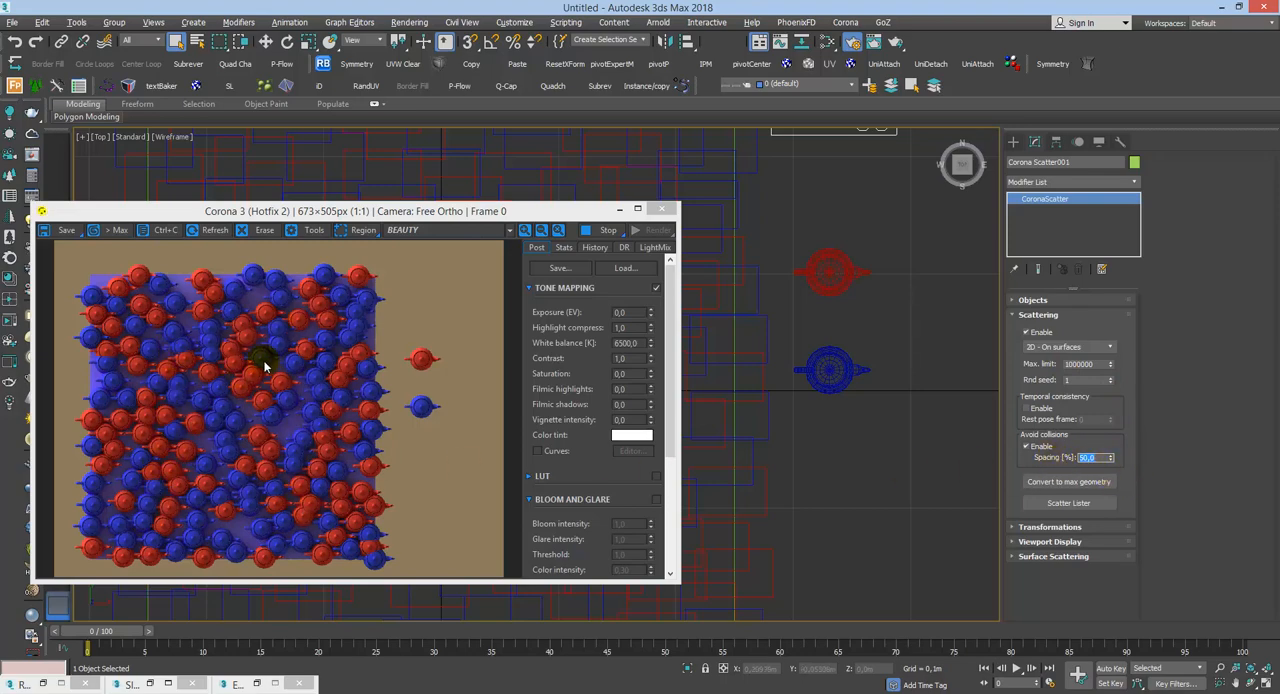
{"action": "type", "text": "10"}
{"action": "key", "text": "Return"}
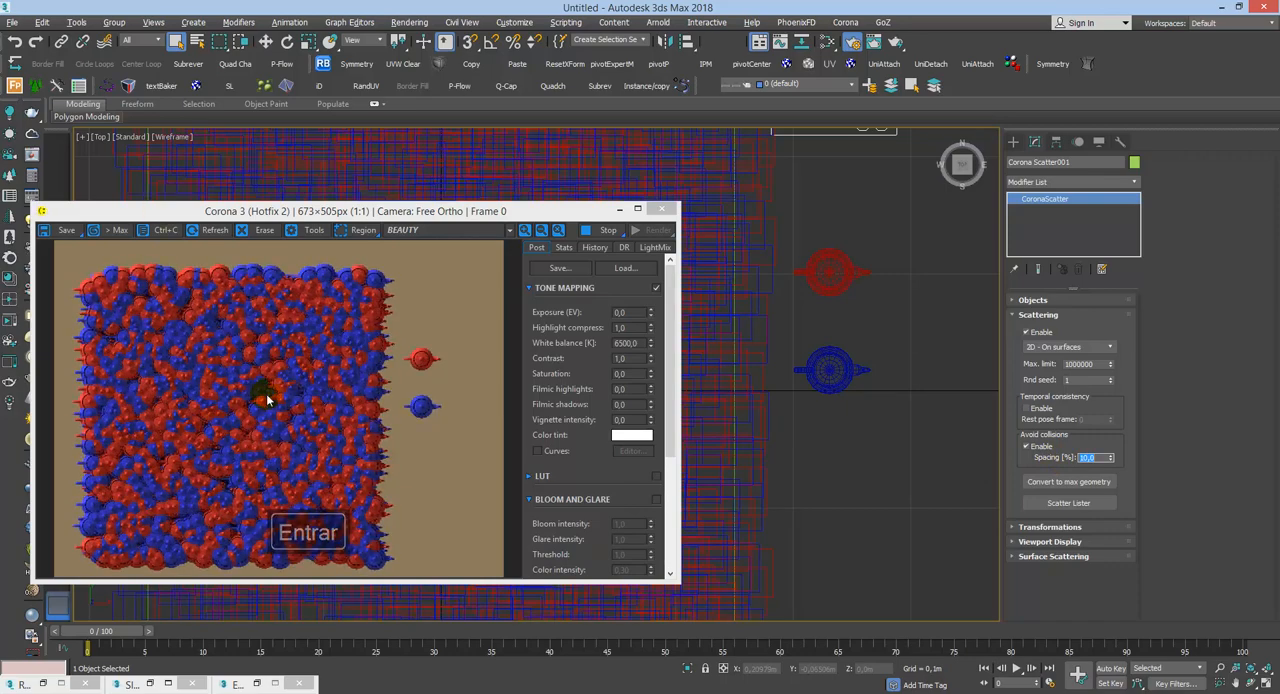
Step: Set the scatter's Avoid collisions spacing to 60%
{"action": "type", "text": "60"}
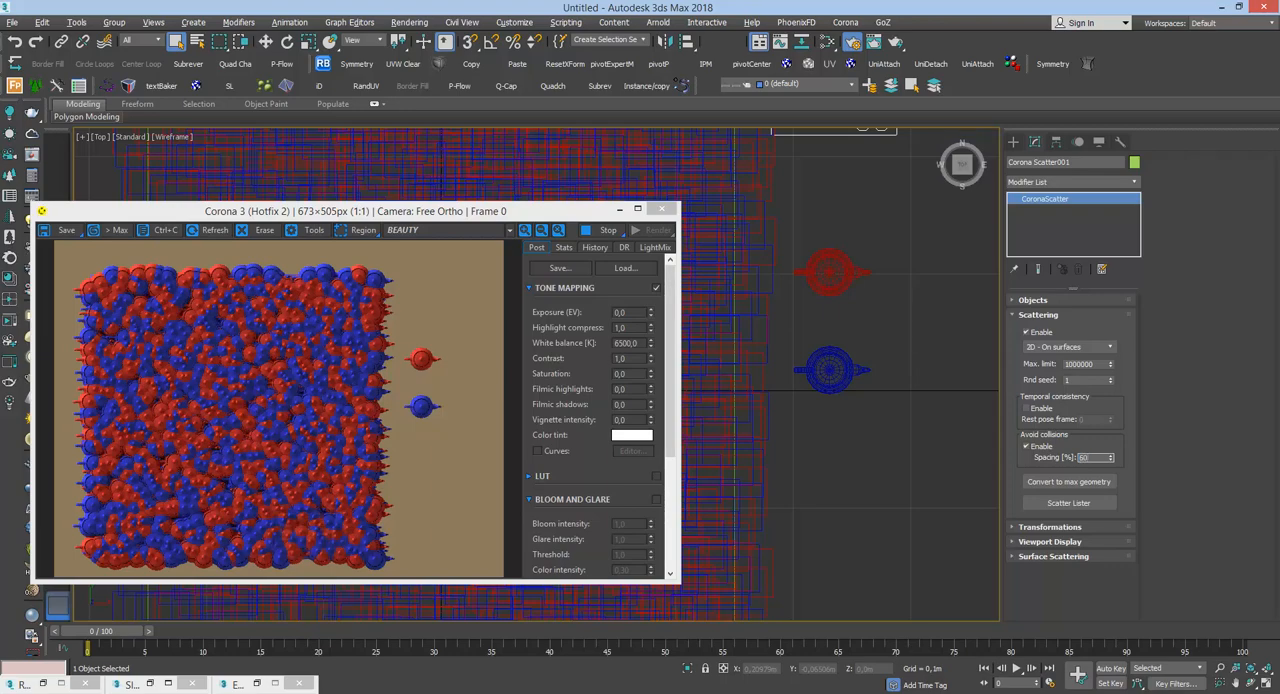
{"action": "key", "text": "Return"}
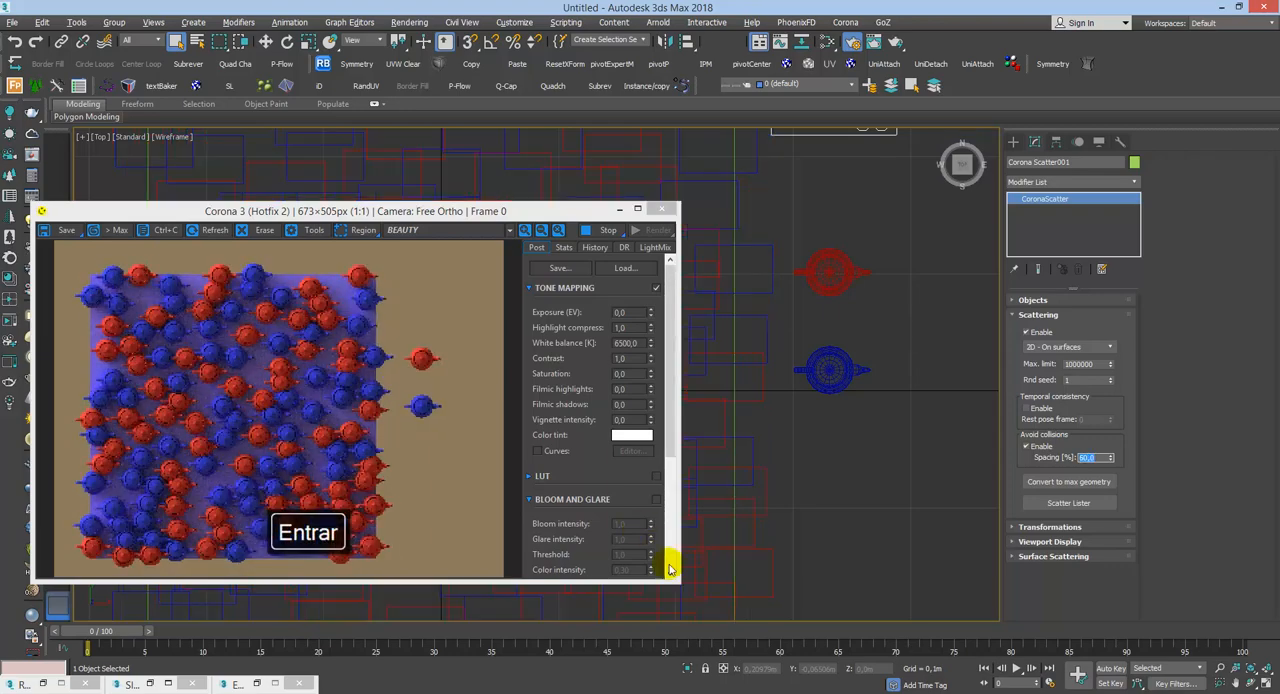
{"action": "middle_click_drag", "start_coordinate": [910, 503], "coordinate": [828, 371], "text": "alt"}
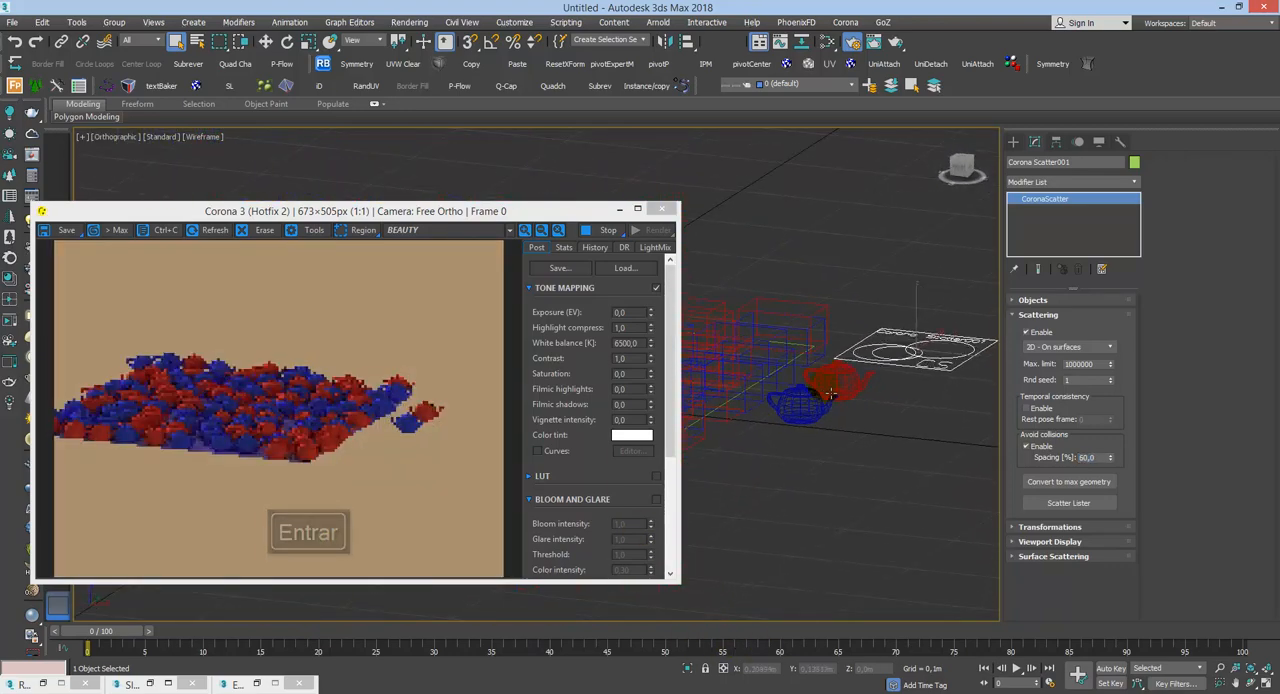
Step: Try to switch the viewport to a camera view
{"action": "key", "text": "c"}
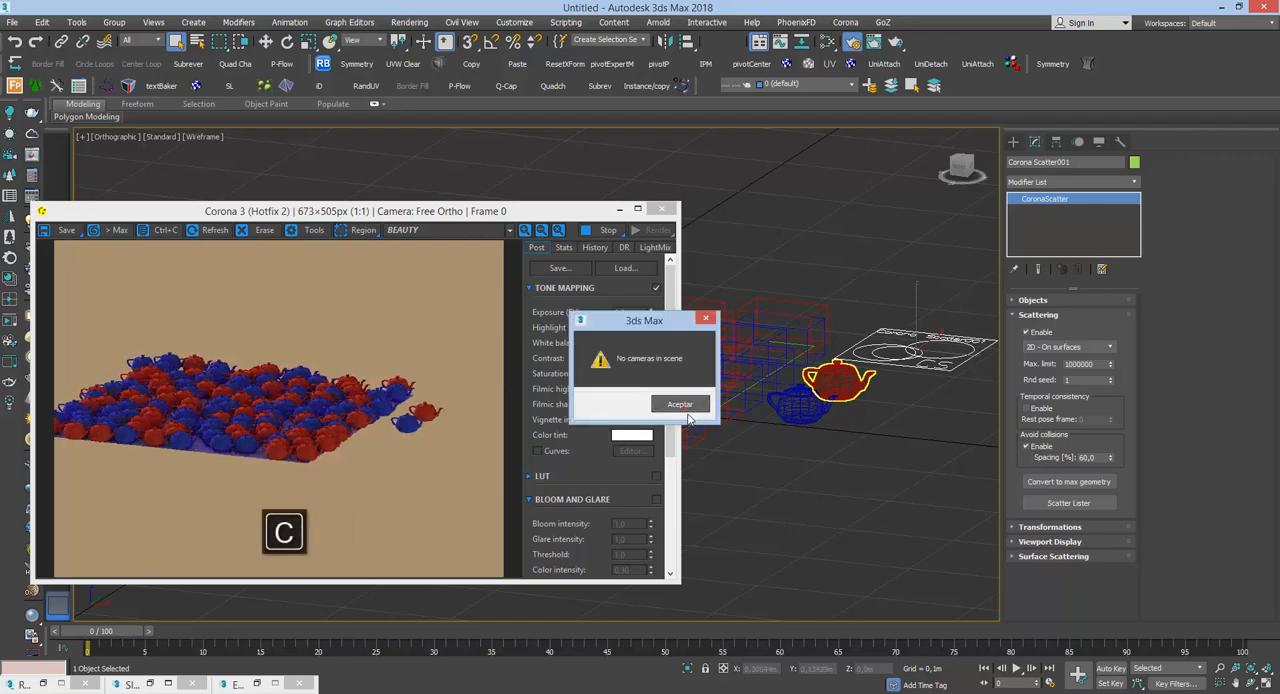
{"action": "left_click", "coordinate": [680, 404]}
{"action": "middle_click_drag", "start_coordinate": [688, 410], "coordinate": [837, 500], "text": "alt"}
{"action": "key", "text": "c"}
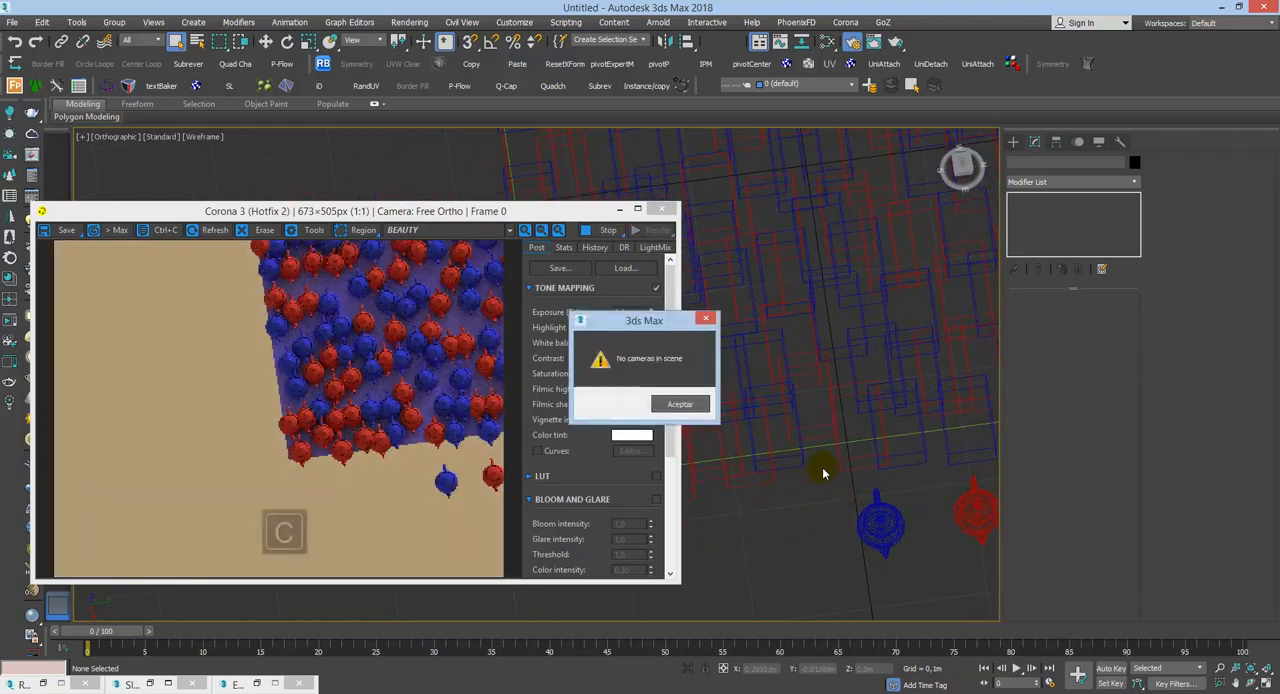
{"action": "left_click", "coordinate": [700, 407]}
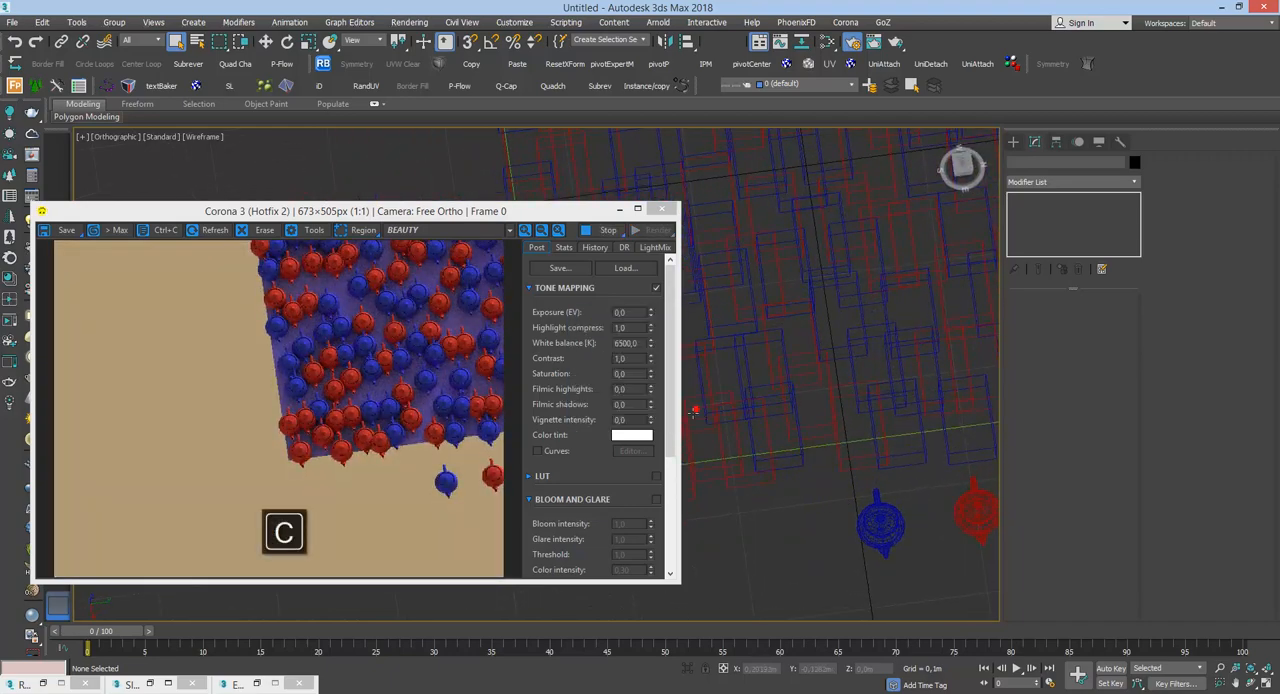
Step: Stop the interactive render, frame the whole scene in the Top view, and restart interactive rendering with the frame buffer in its small window
{"action": "double_click", "coordinate": [596, 214]}
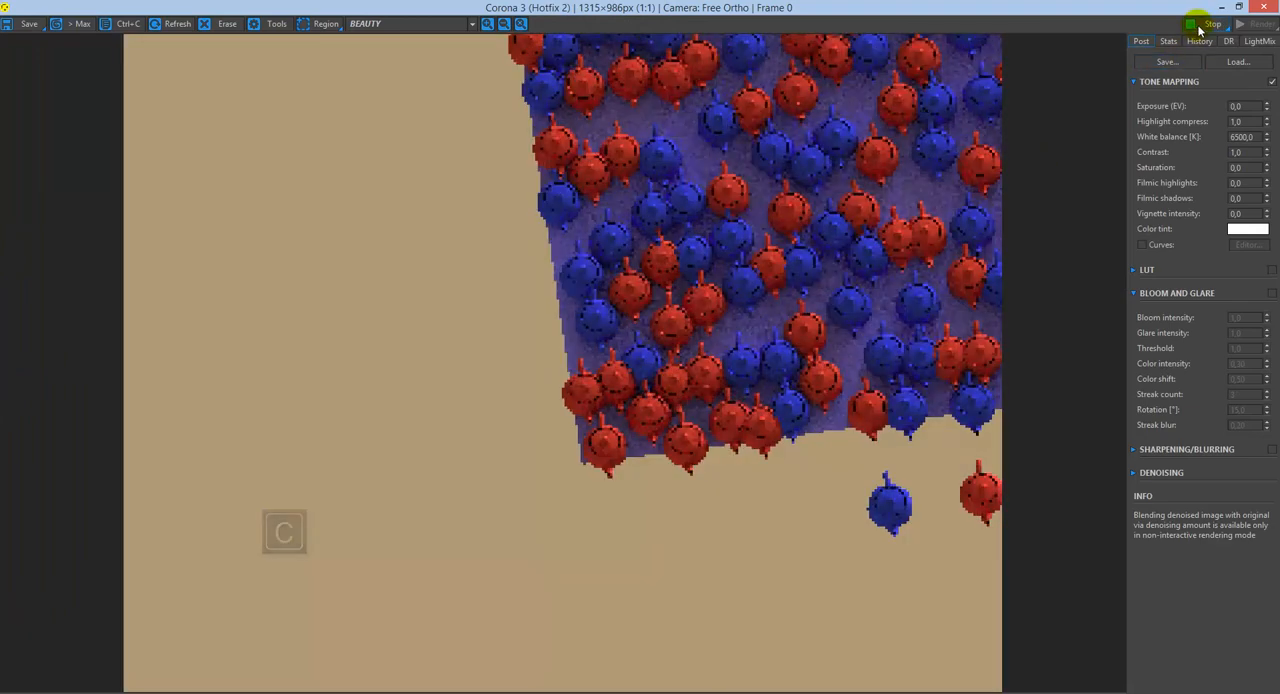
{"action": "left_click", "coordinate": [1199, 26]}
{"action": "left_click", "coordinate": [1221, 7]}
{"action": "key", "text": "t"}
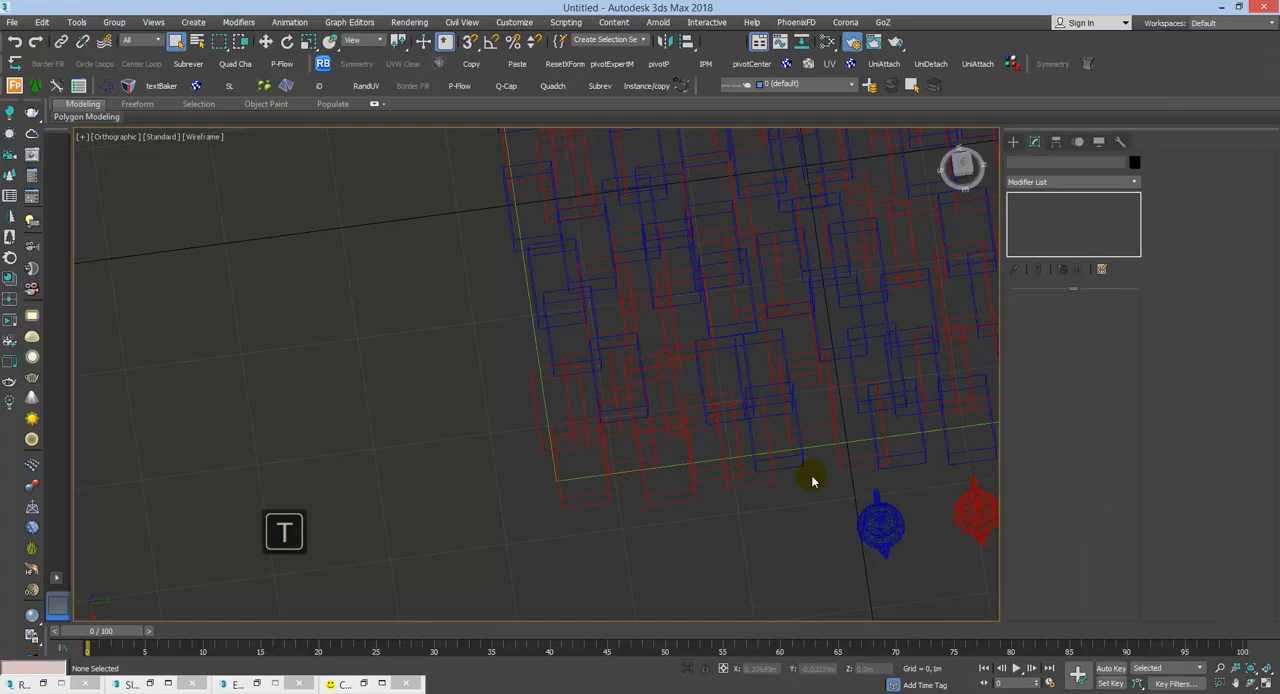
{"action": "key", "text": "z"}
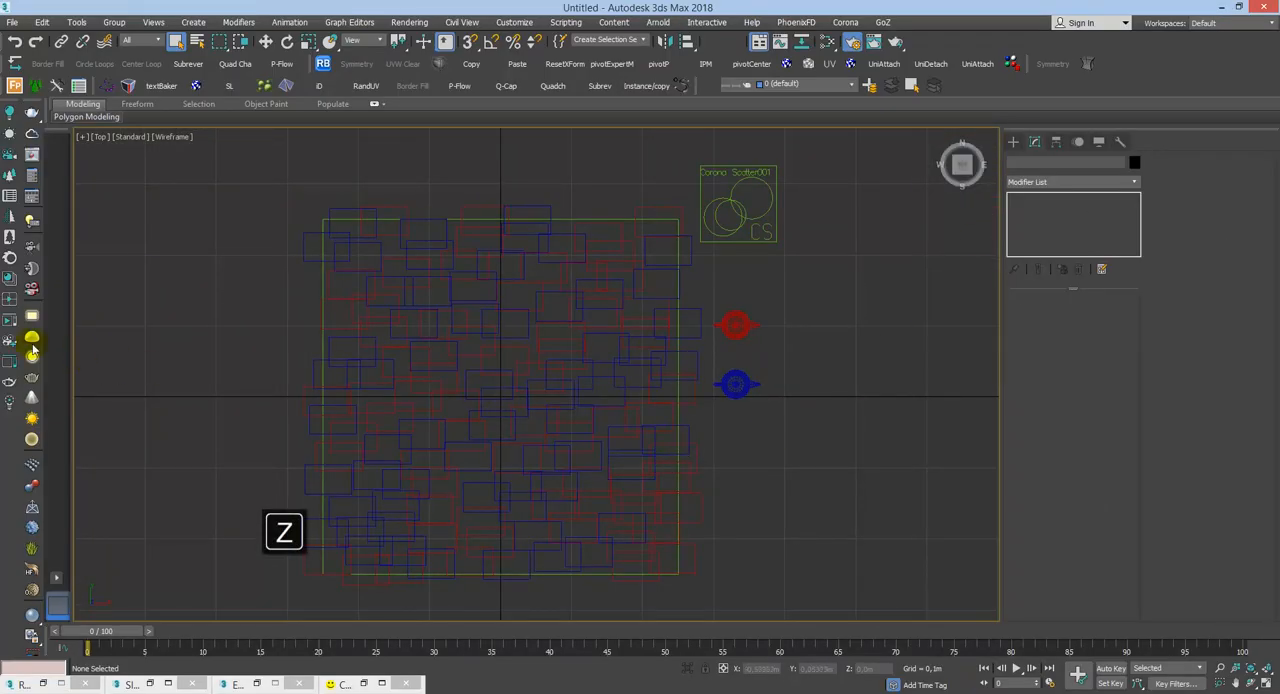
{"action": "left_click", "coordinate": [9, 322]}
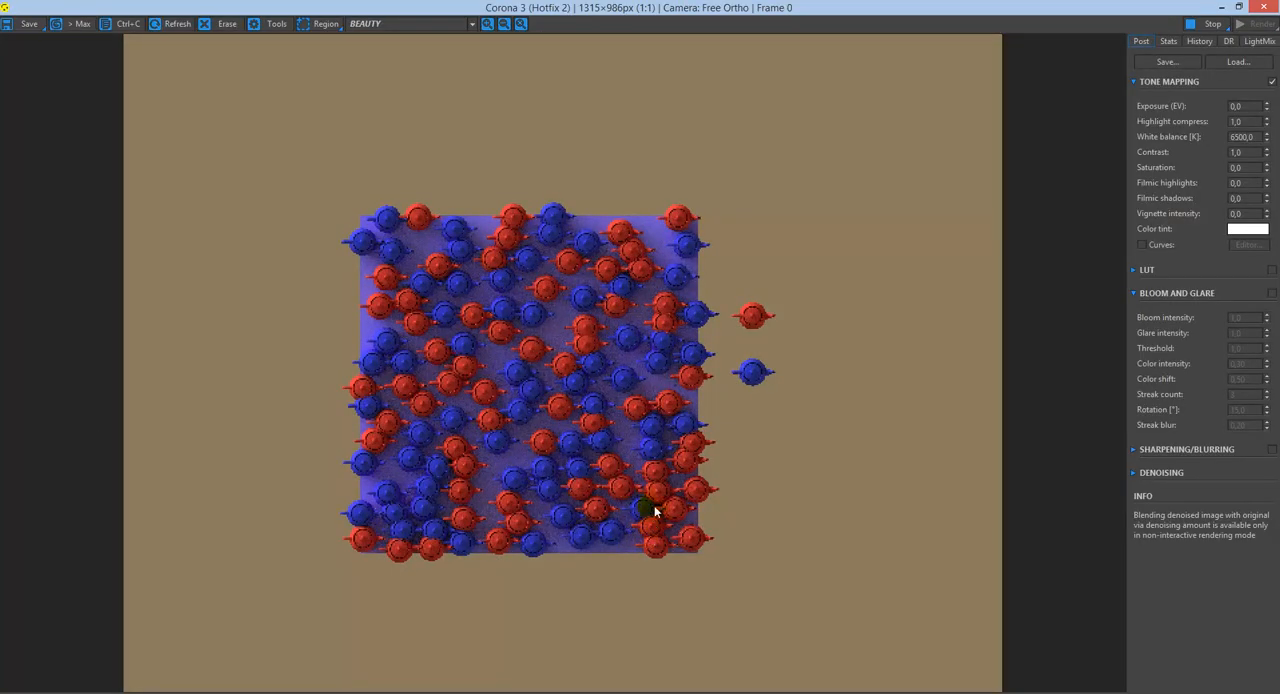
{"action": "left_click", "coordinate": [1238, 6]}
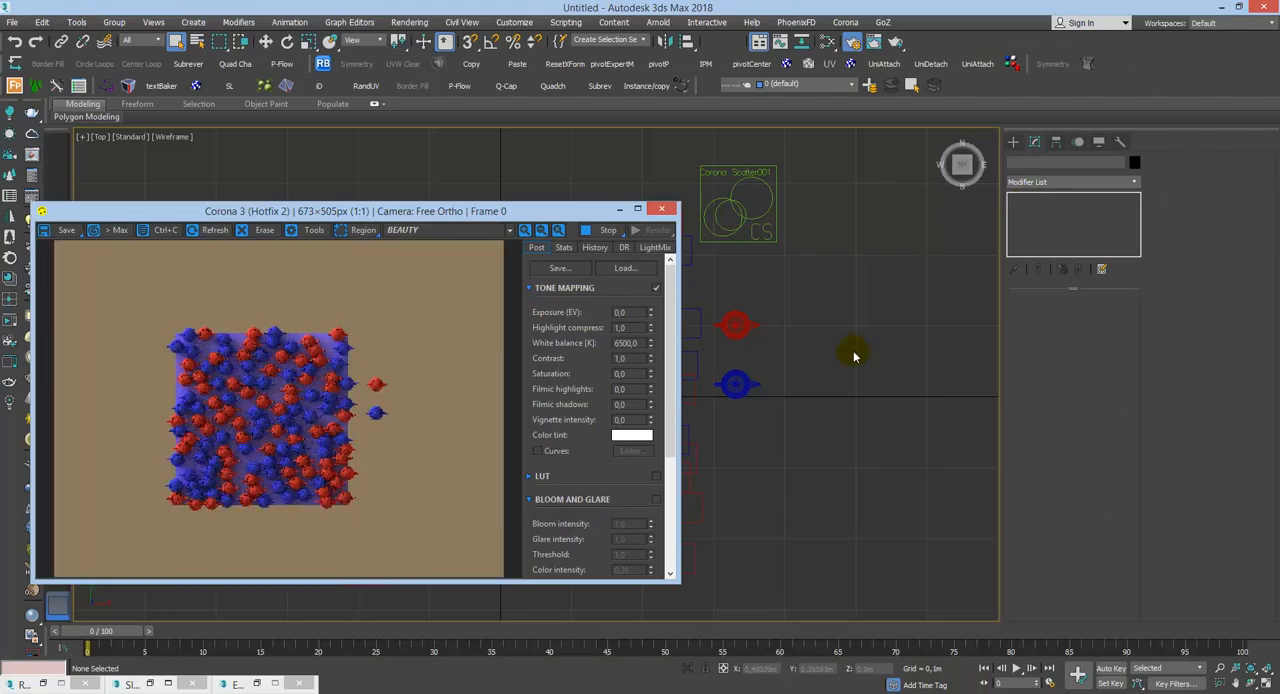
Step: Switch to the Perspective view, frame the scattered teapots more closely, and turn on the safe frame
{"action": "key", "text": "p"}
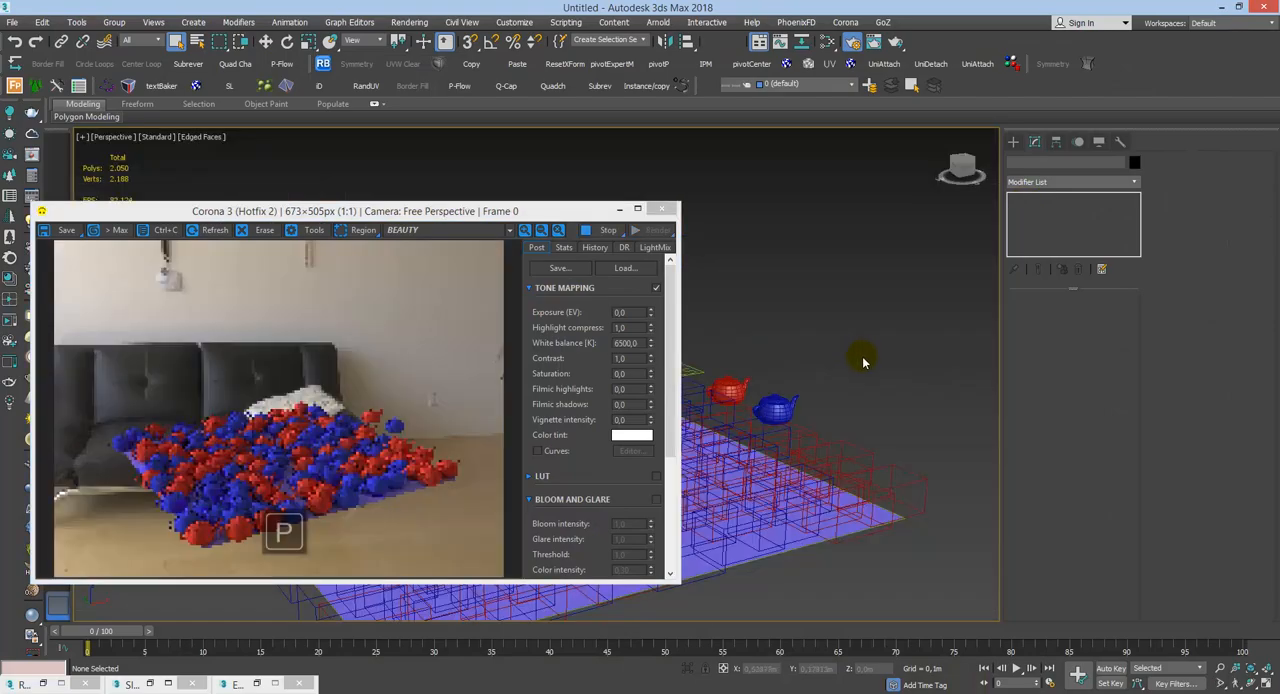
{"action": "scroll", "coordinate": [872, 400], "scroll_direction": "up", "scroll_amount": 2}
{"action": "middle_click_drag", "start_coordinate": [887, 394], "coordinate": [937, 440], "text": "alt"}
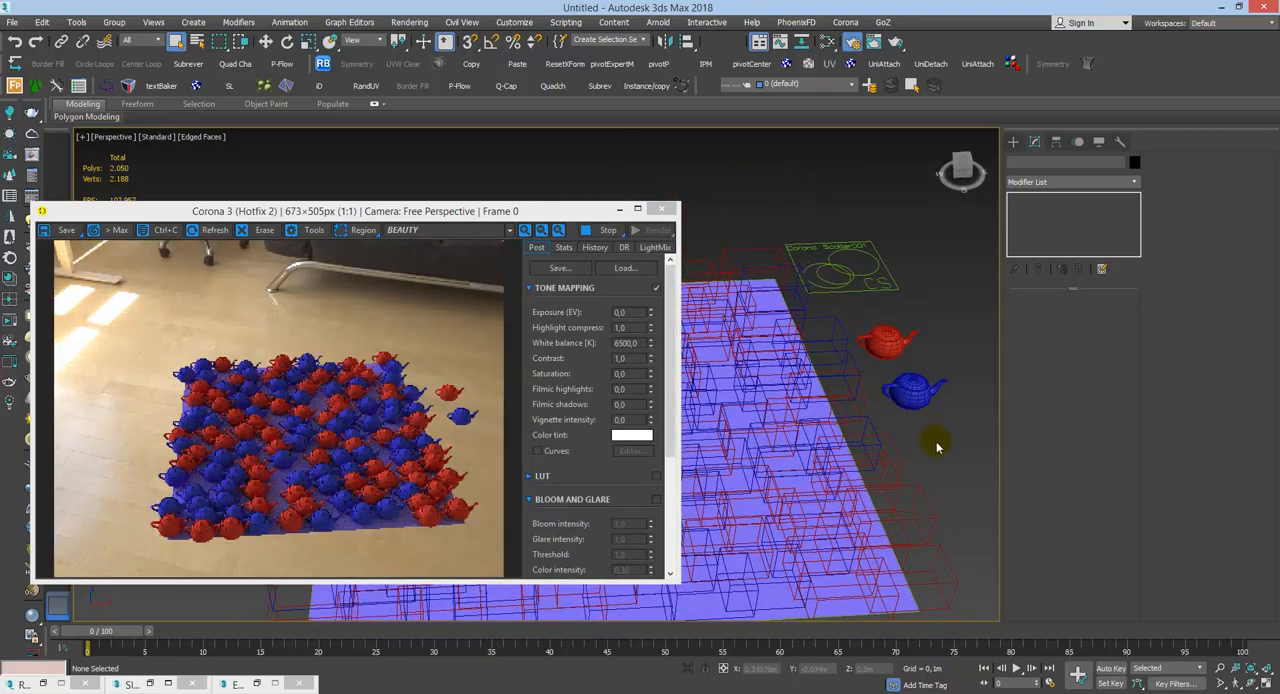
{"action": "left_click_drag", "start_coordinate": [505, 222], "coordinate": [500, 176]}
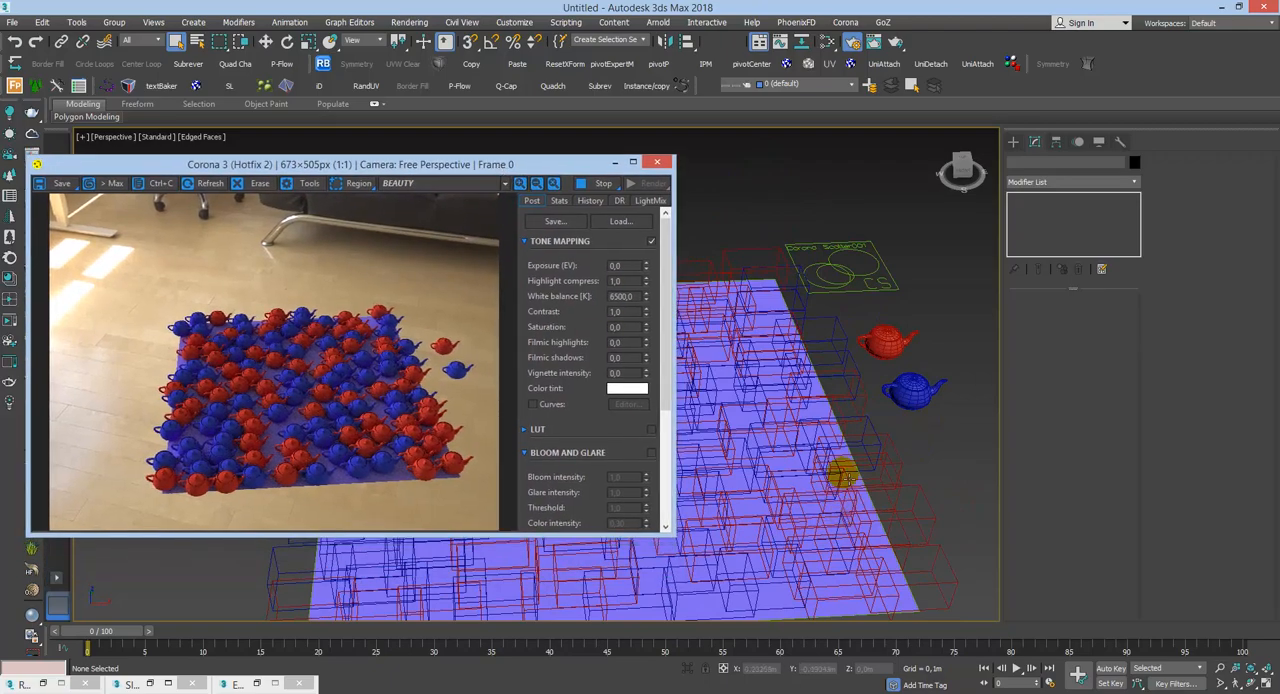
{"action": "middle_click_drag", "start_coordinate": [843, 473], "coordinate": [758, 281], "text": "alt"}
{"action": "key", "text": "shift+f"}
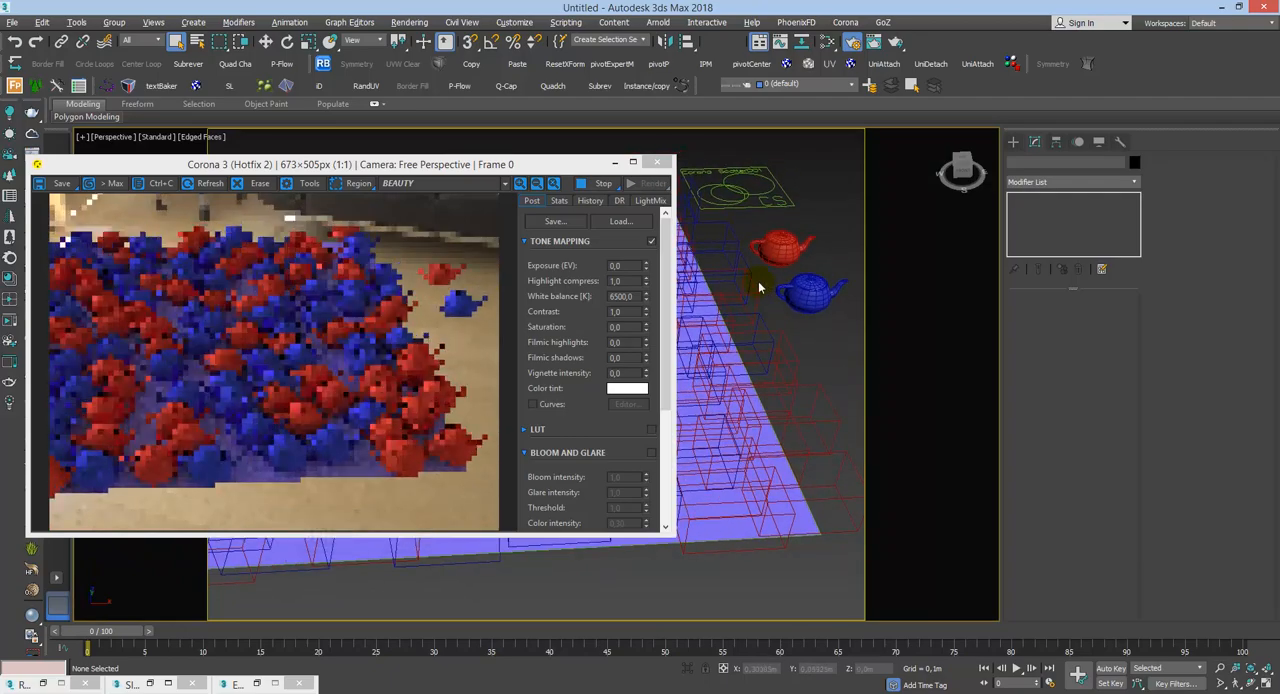
{"action": "middle_click_drag", "start_coordinate": [716, 227], "coordinate": [754, 243]}
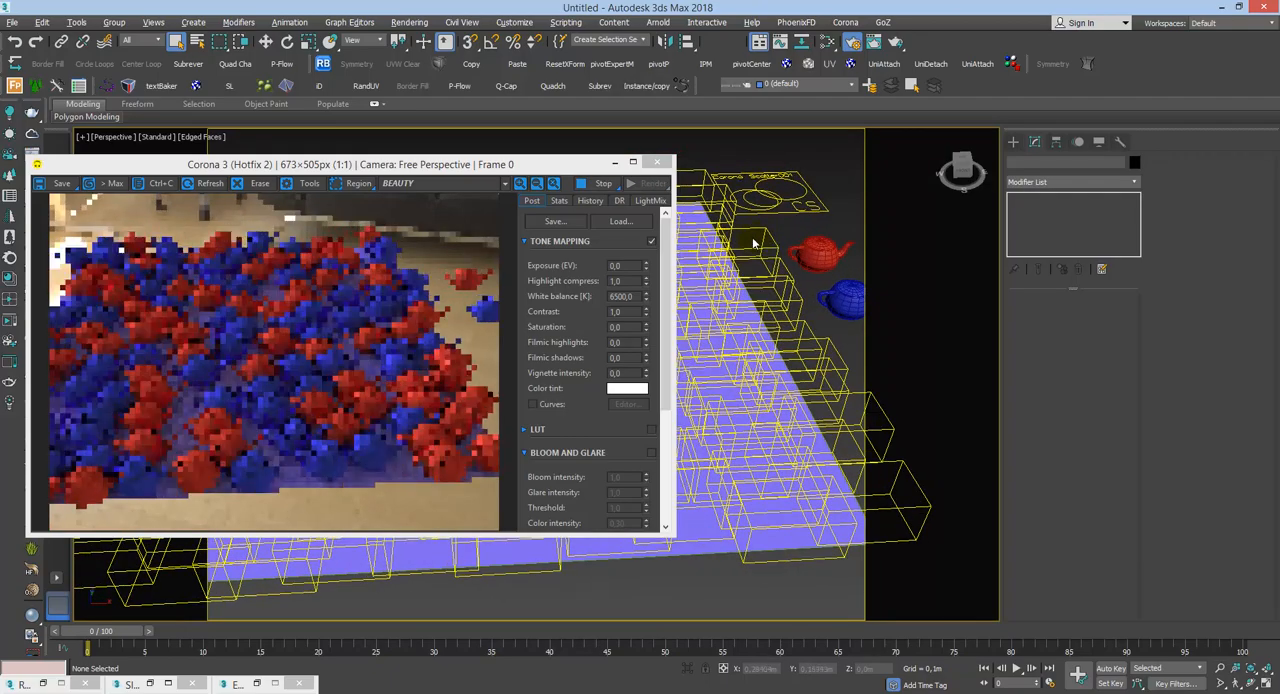
Step: Select the Corona Scatter001 object and show its Surface Scattering settings
{"action": "left_click", "coordinate": [772, 202]}
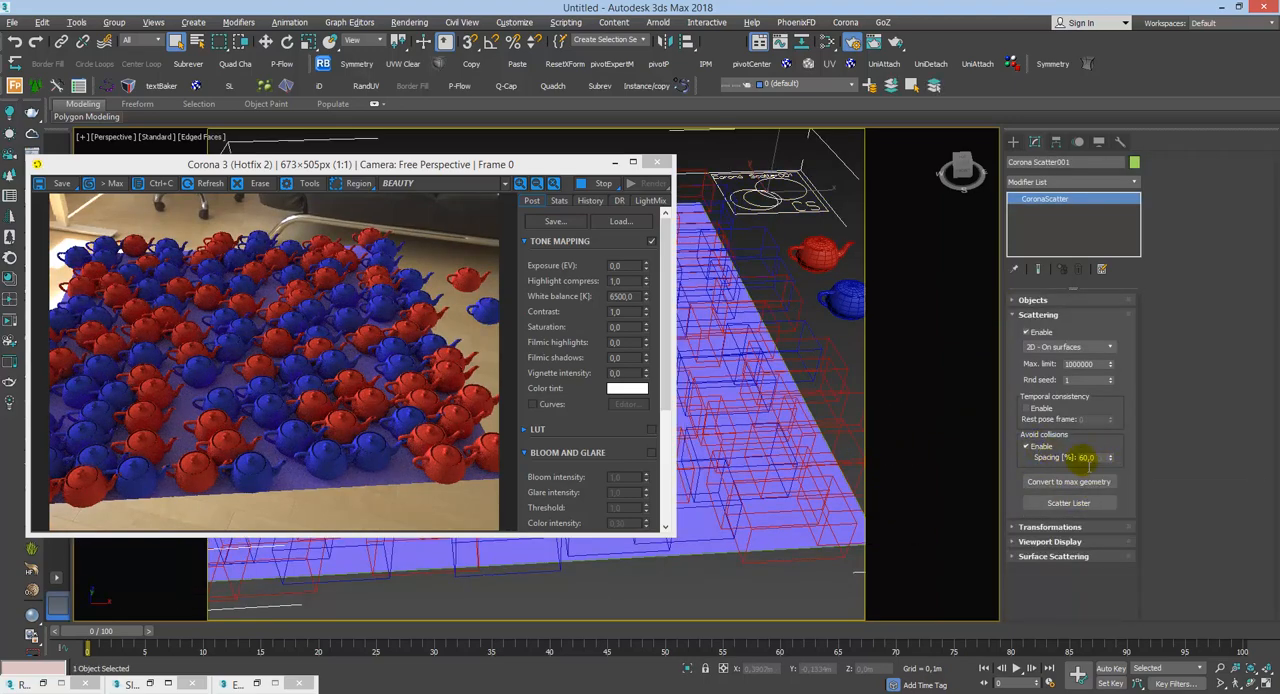
{"action": "mouse_move", "coordinate": [1091, 463]}
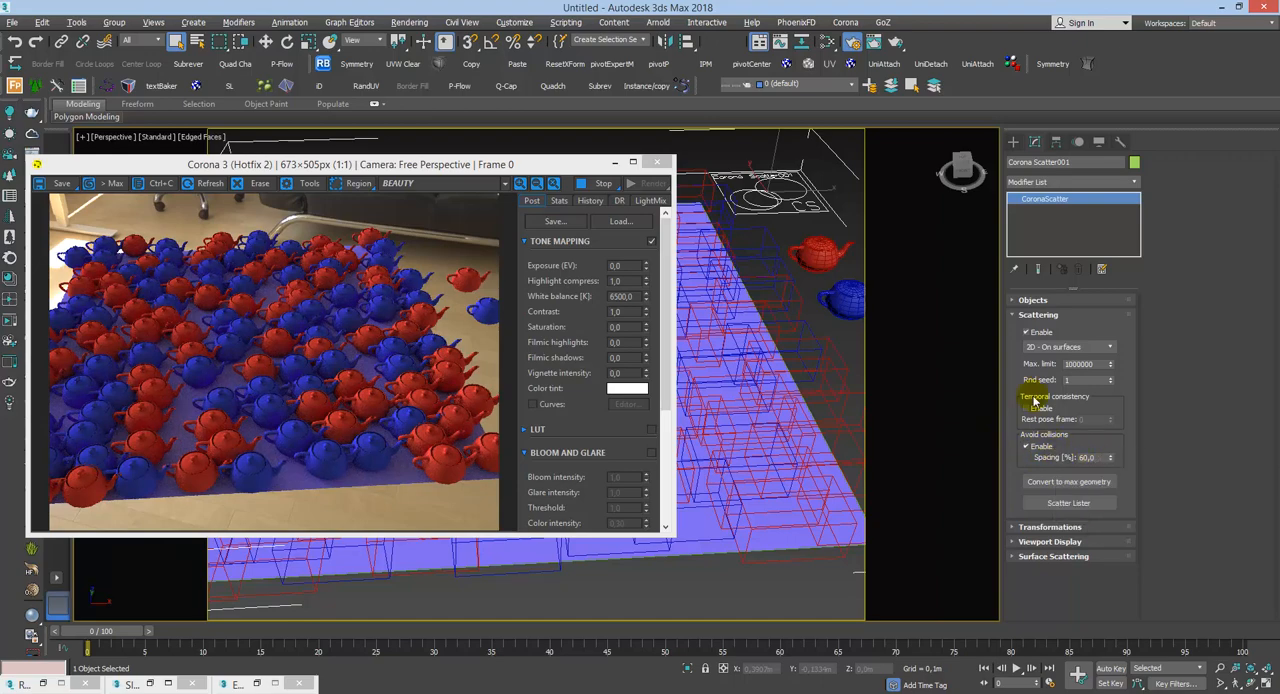
{"action": "left_click", "coordinate": [1037, 316]}
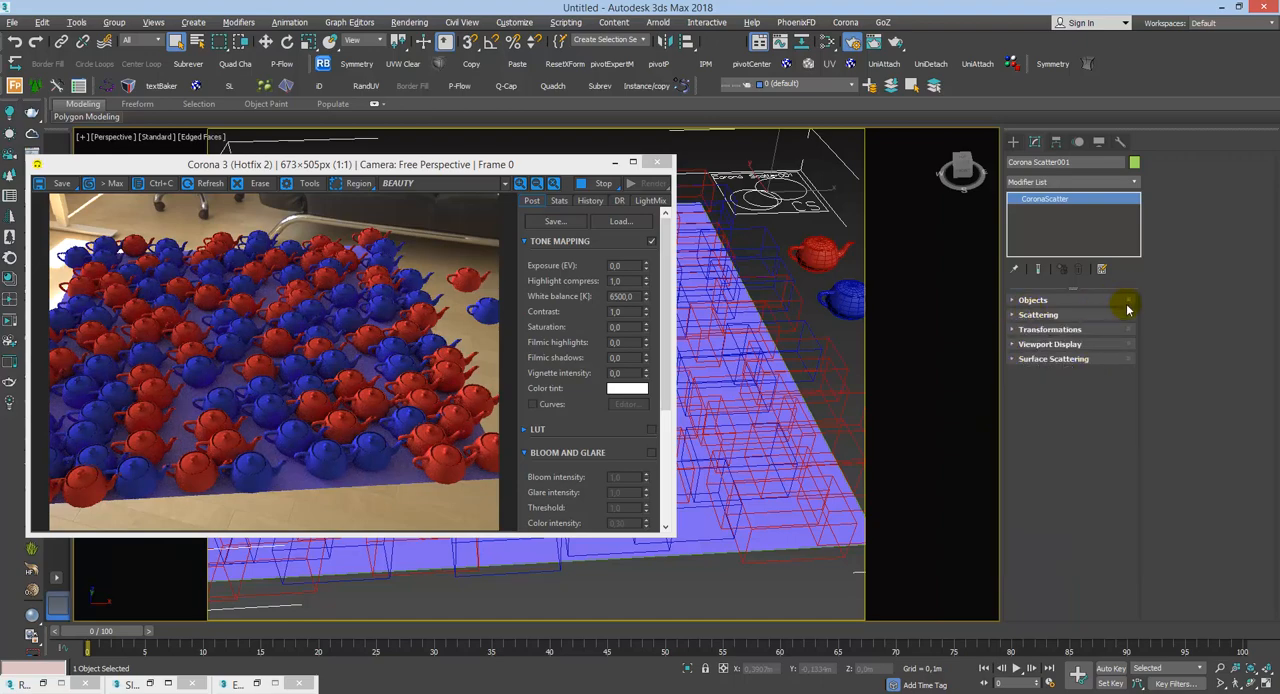
{"action": "left_click", "coordinate": [1068, 360]}
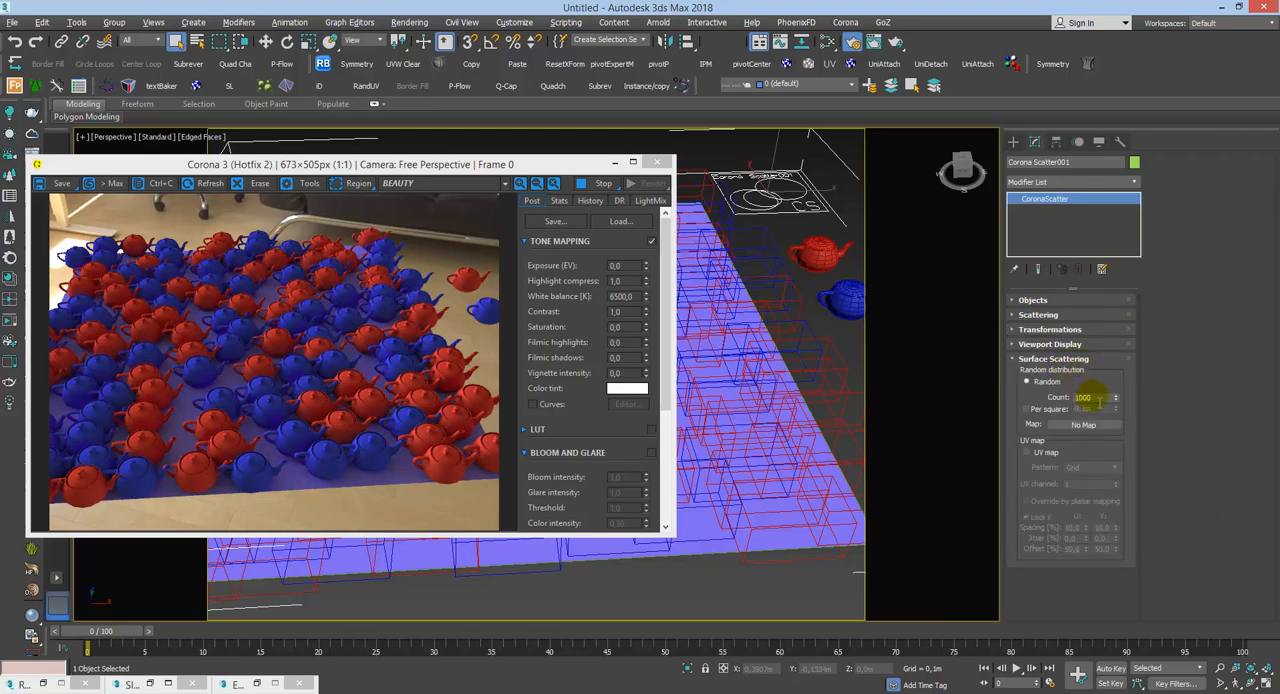
Step: Try random distribution counts of 2 and 200 on the scatter, and settle on 100
{"action": "left_click", "coordinate": [1090, 398]}
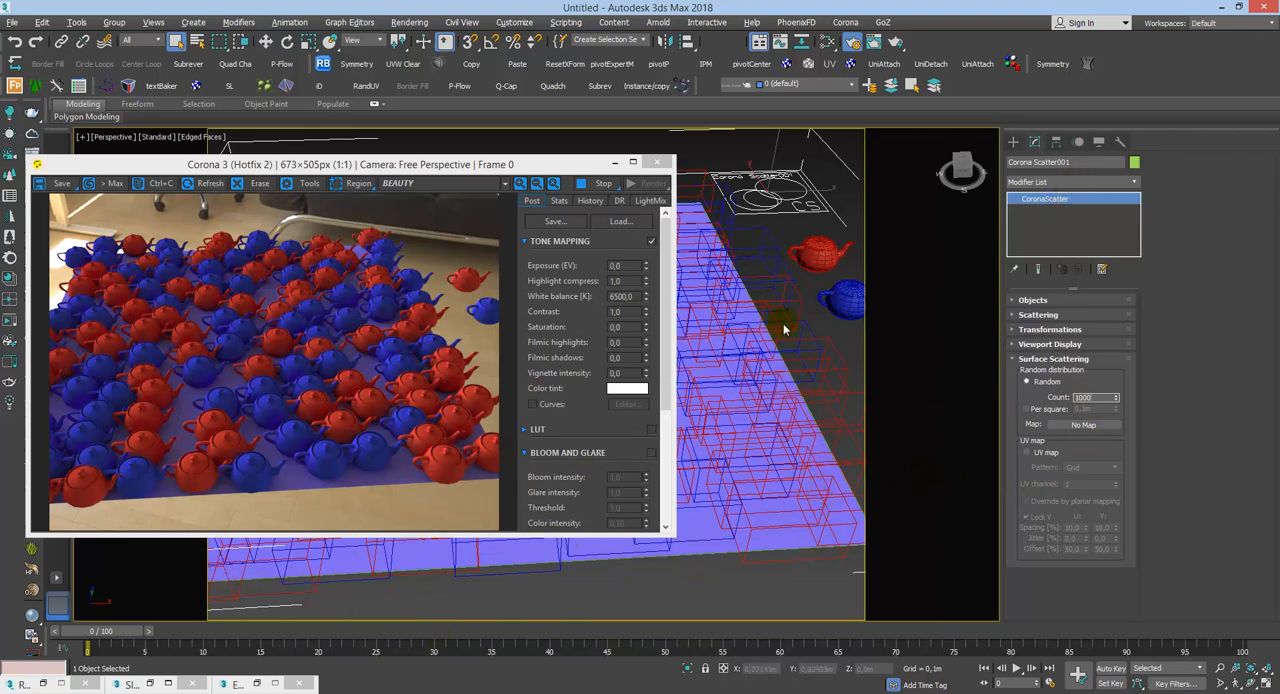
{"action": "double_click", "coordinate": [1080, 397]}
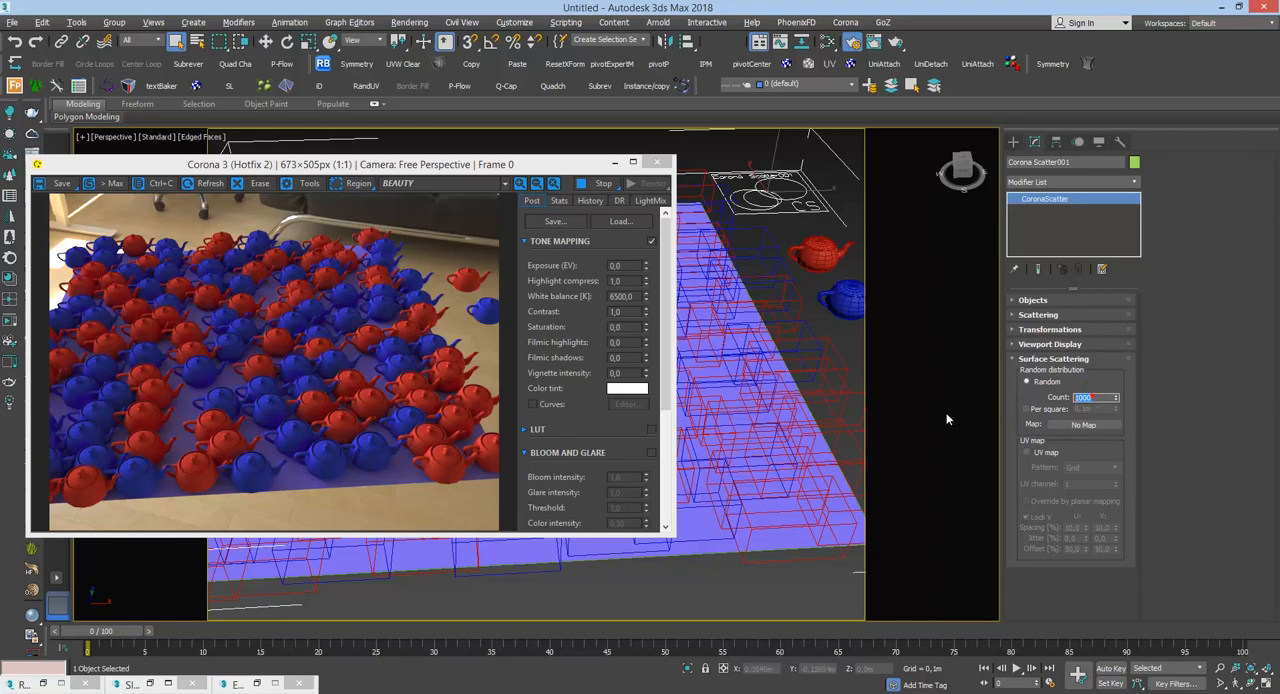
{"action": "type", "text": "2"}
{"action": "key", "text": "Return"}
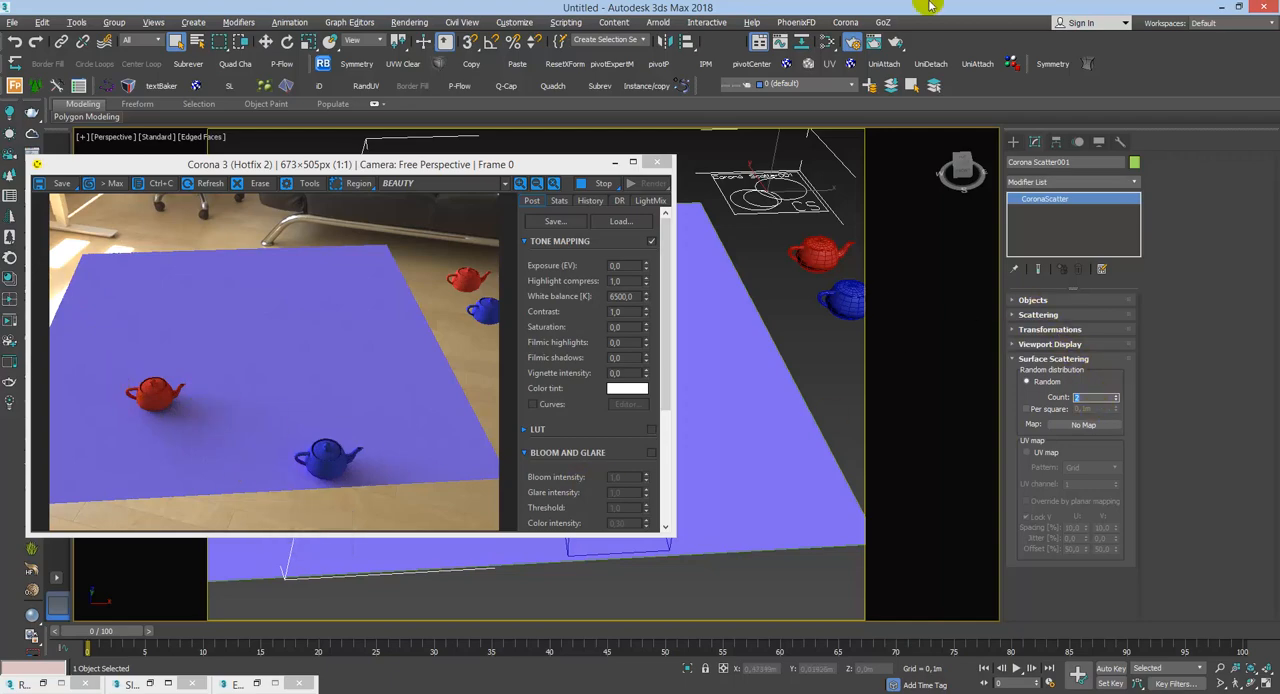
{"action": "type", "text": "200"}
{"action": "key", "text": "Return"}
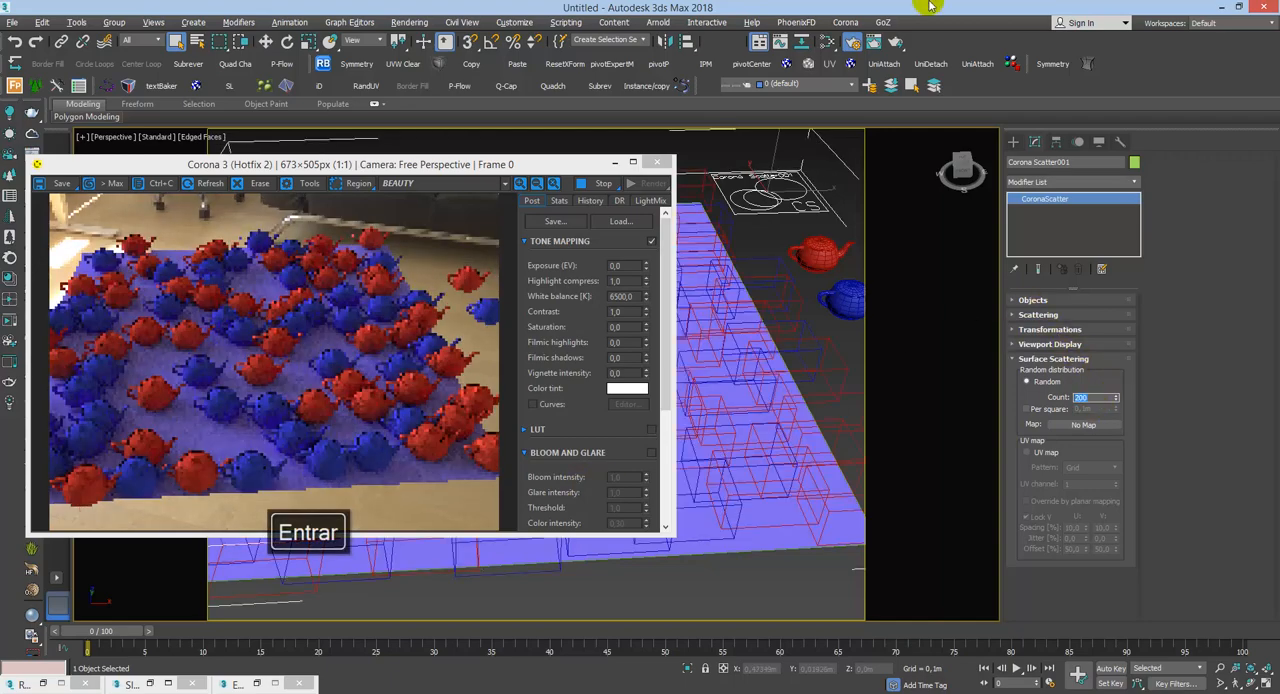
{"action": "type", "text": "100"}
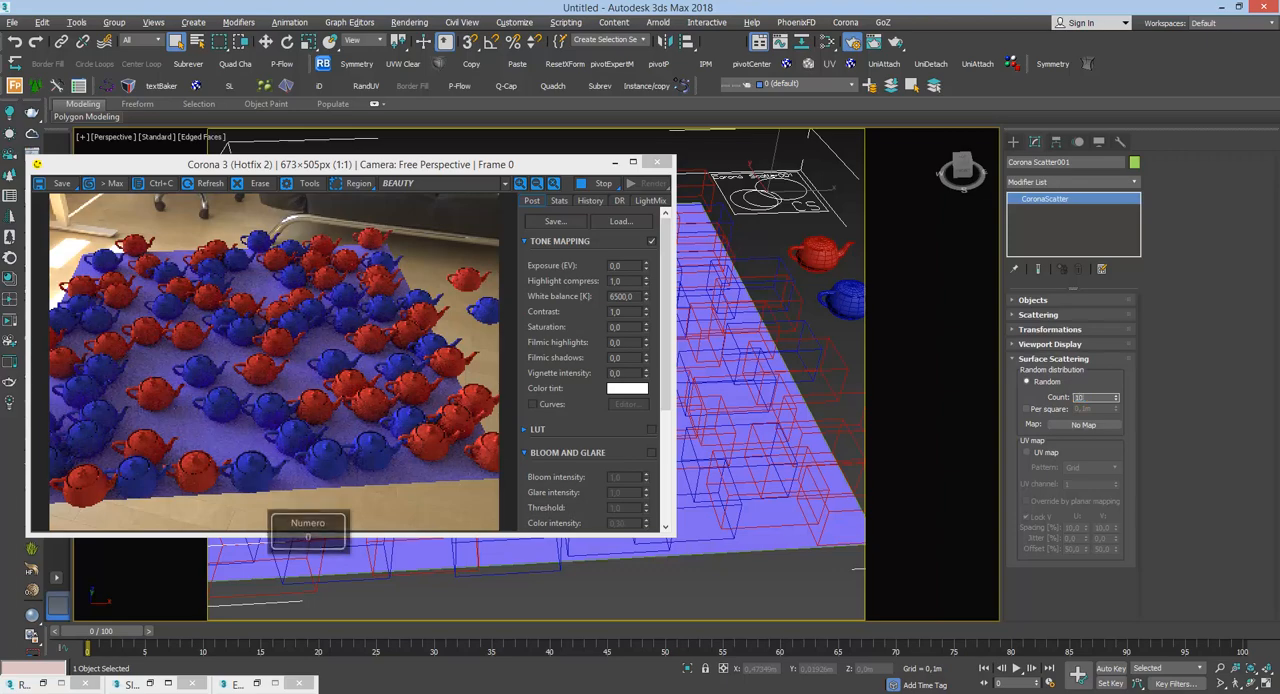
{"action": "key", "text": "Return"}
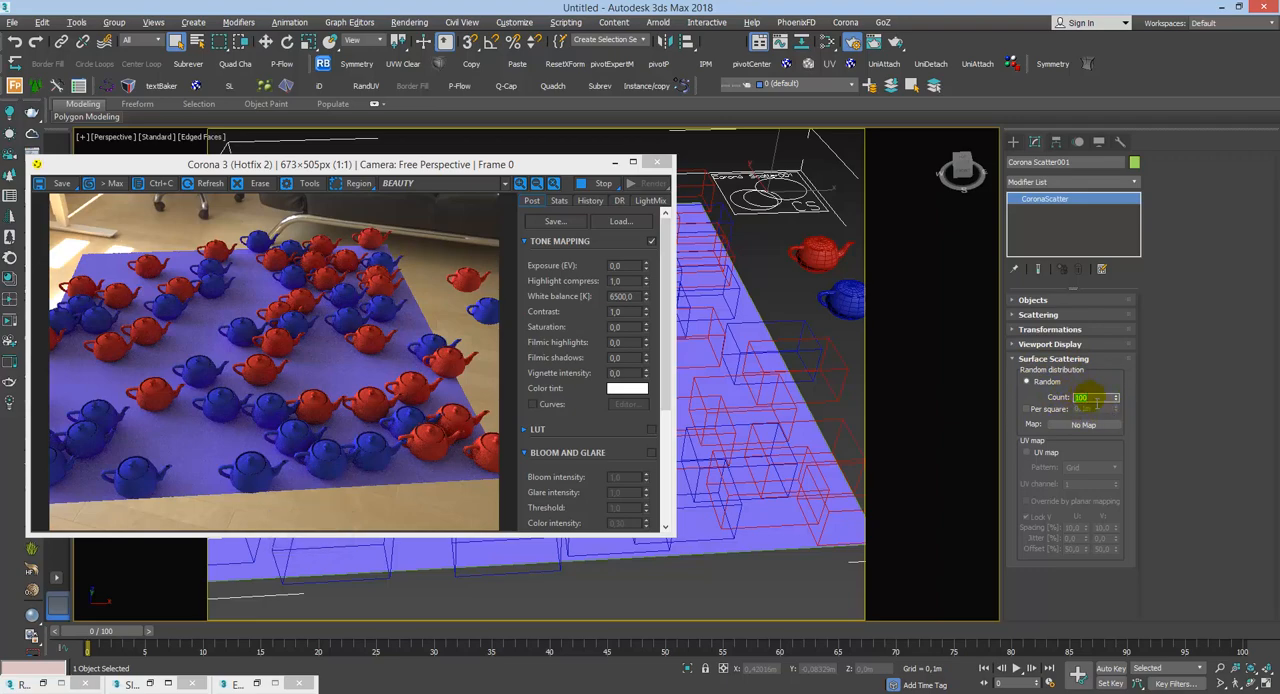
Step: Show the scatter's Viewport Display settings and try the None preview type, followed by Dot
{"action": "left_click", "coordinate": [1051, 362]}
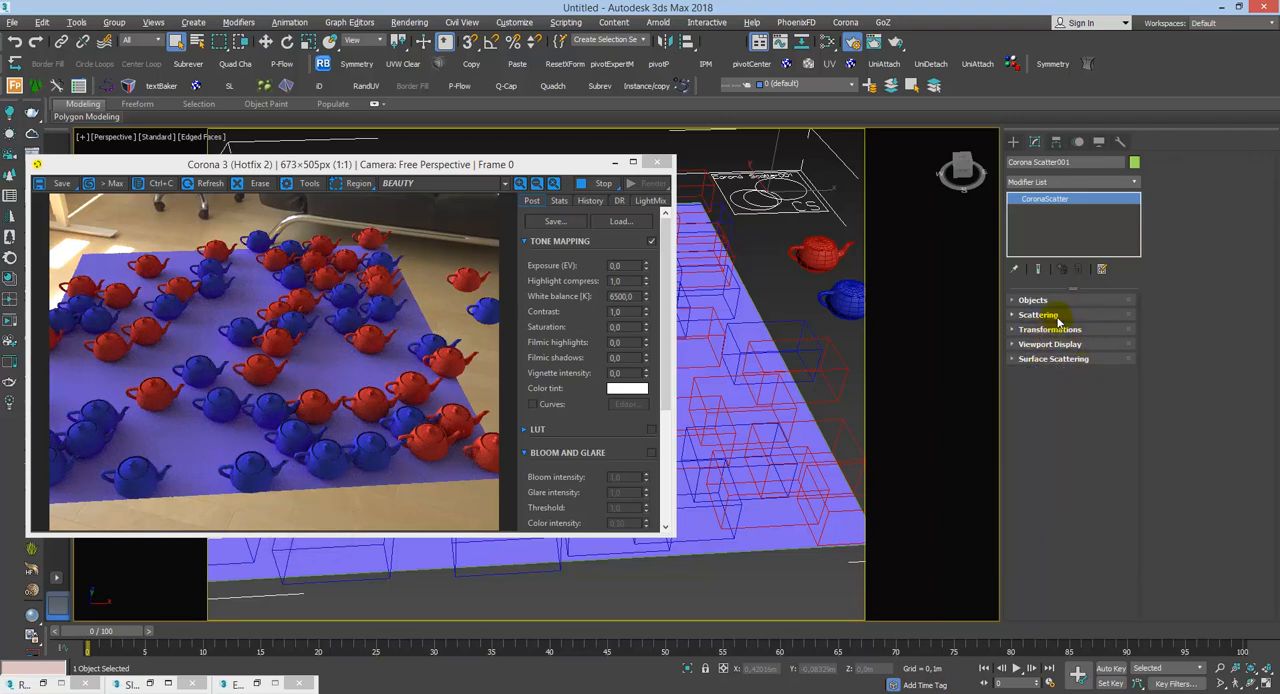
{"action": "left_click", "coordinate": [1078, 346]}
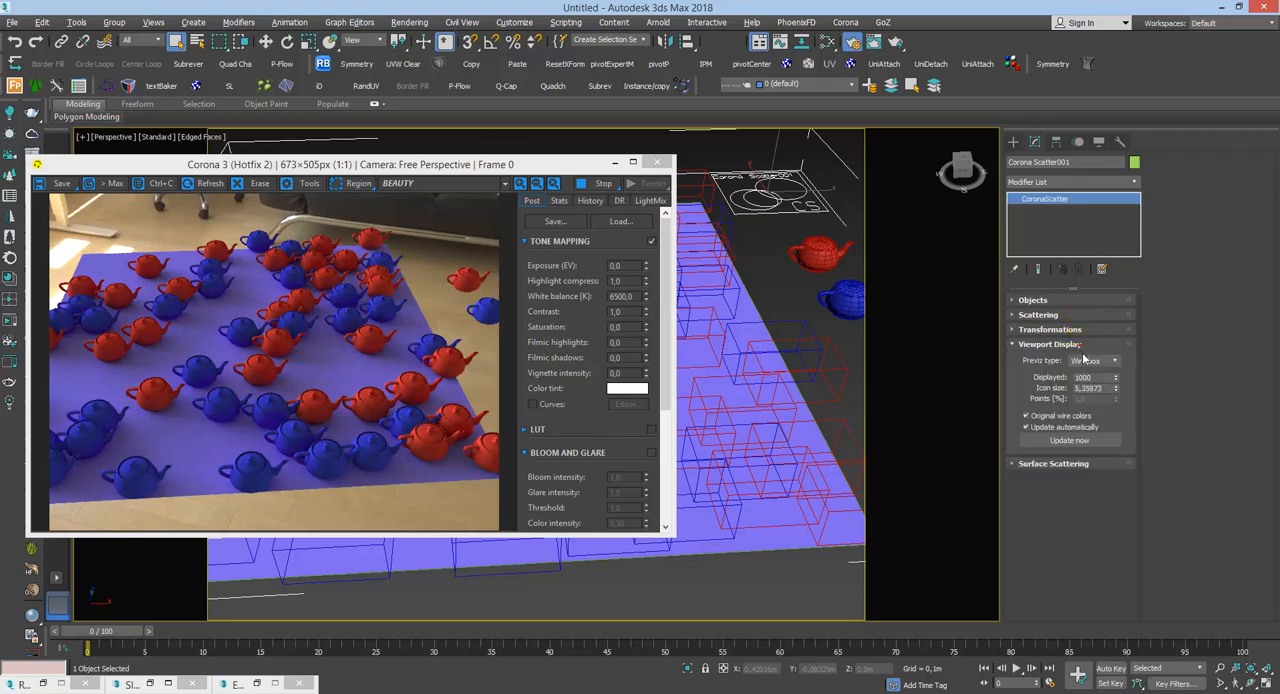
{"action": "left_click", "coordinate": [839, 374]}
{"action": "left_click", "coordinate": [838, 373]}
{"action": "left_click", "coordinate": [1093, 360]}
{"action": "left_click", "coordinate": [1090, 375]}
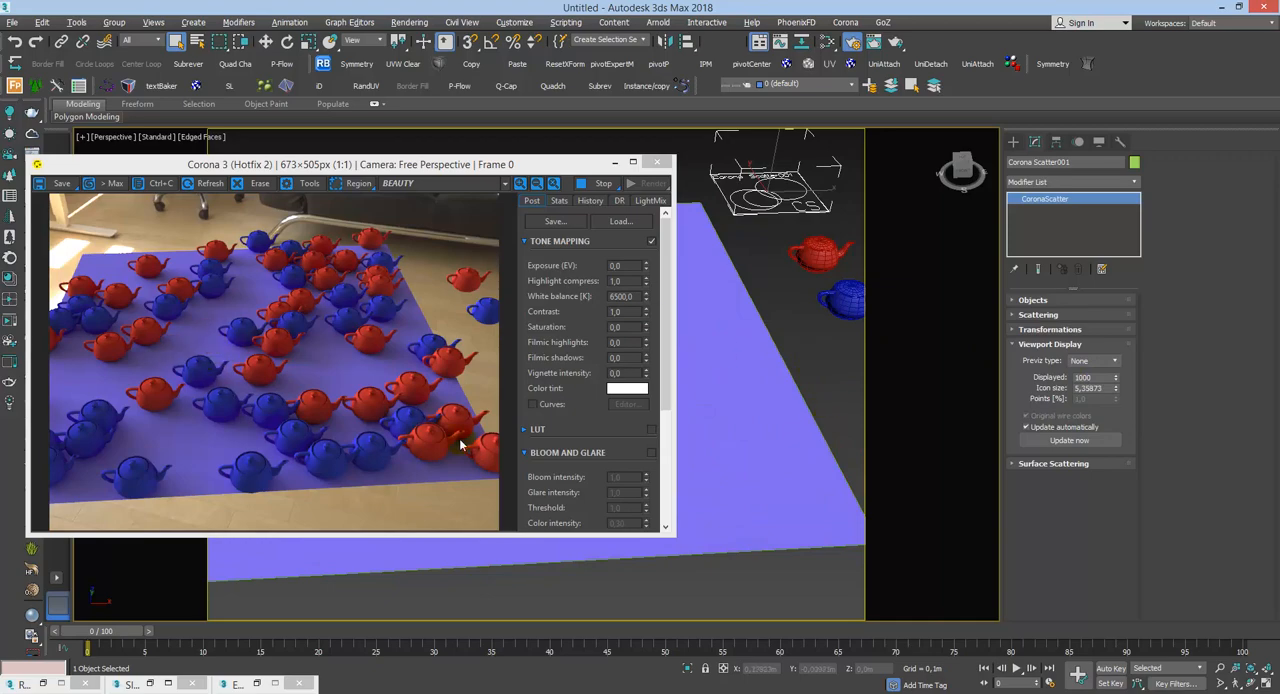
{"action": "left_click", "coordinate": [1086, 361]}
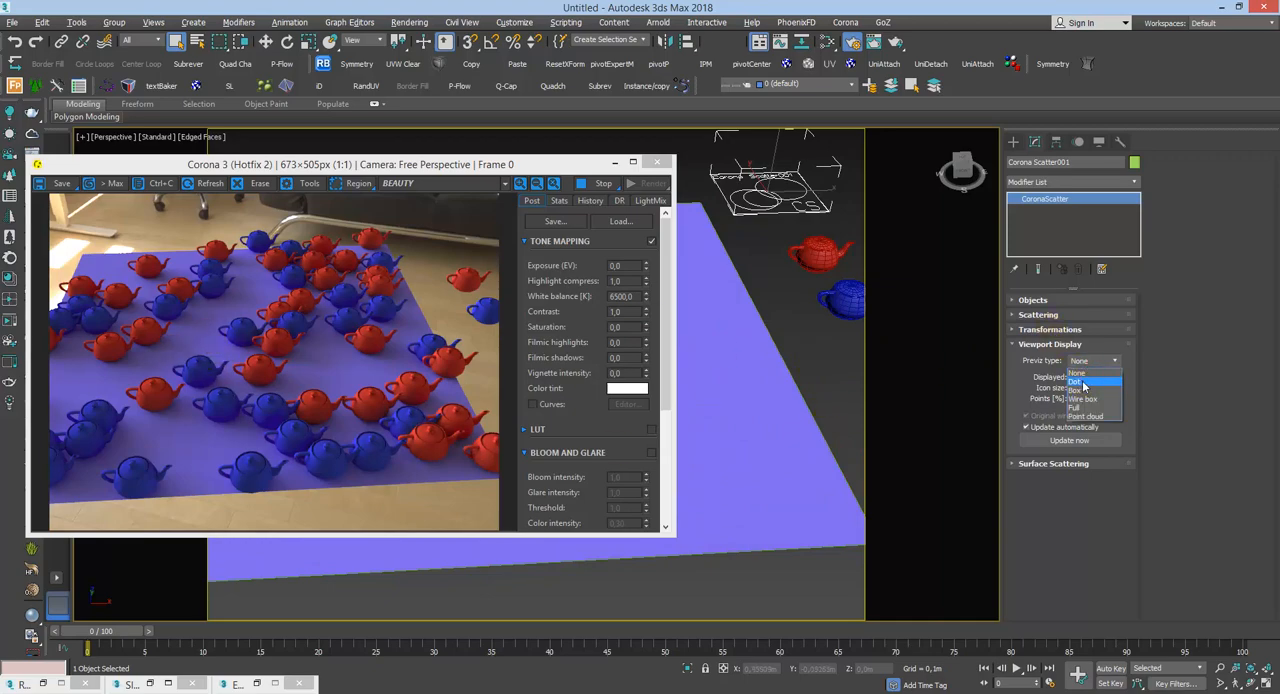
{"action": "left_click", "coordinate": [1077, 381]}
Step: Reselect Corona Scatter001, try the Box preview type, and set the preview type back to Wire box
{"action": "left_click", "coordinate": [692, 309]}
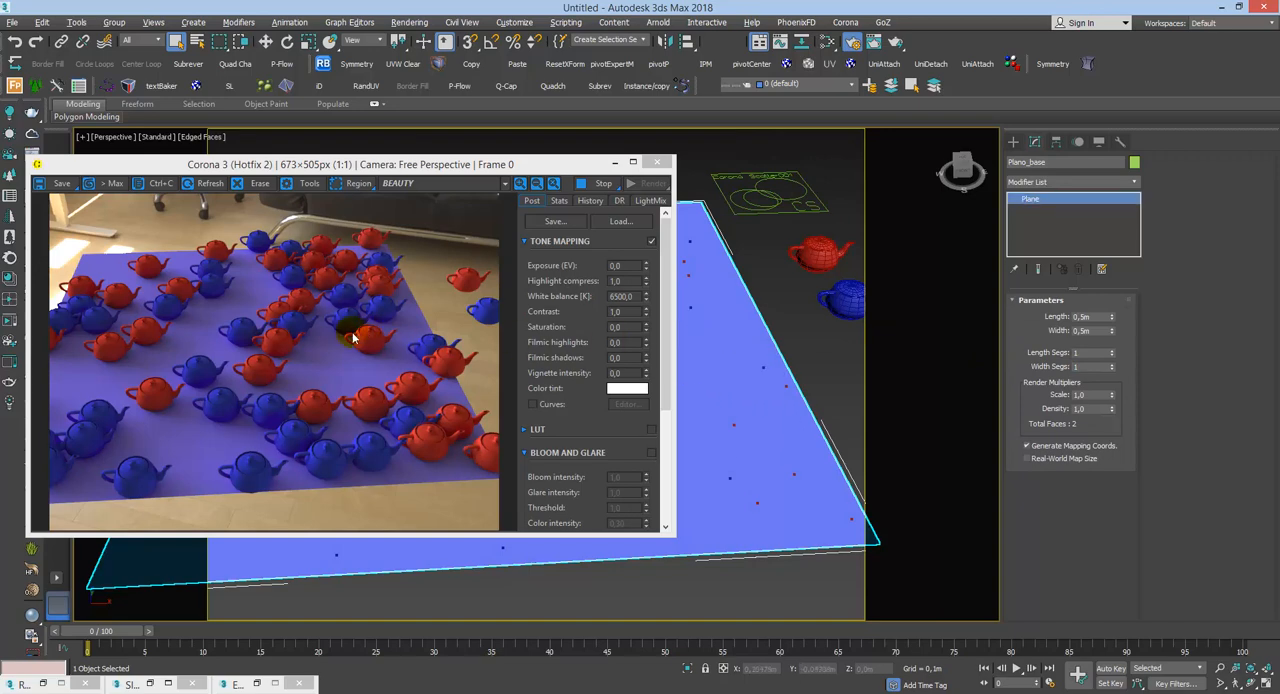
{"action": "left_click", "coordinate": [800, 205]}
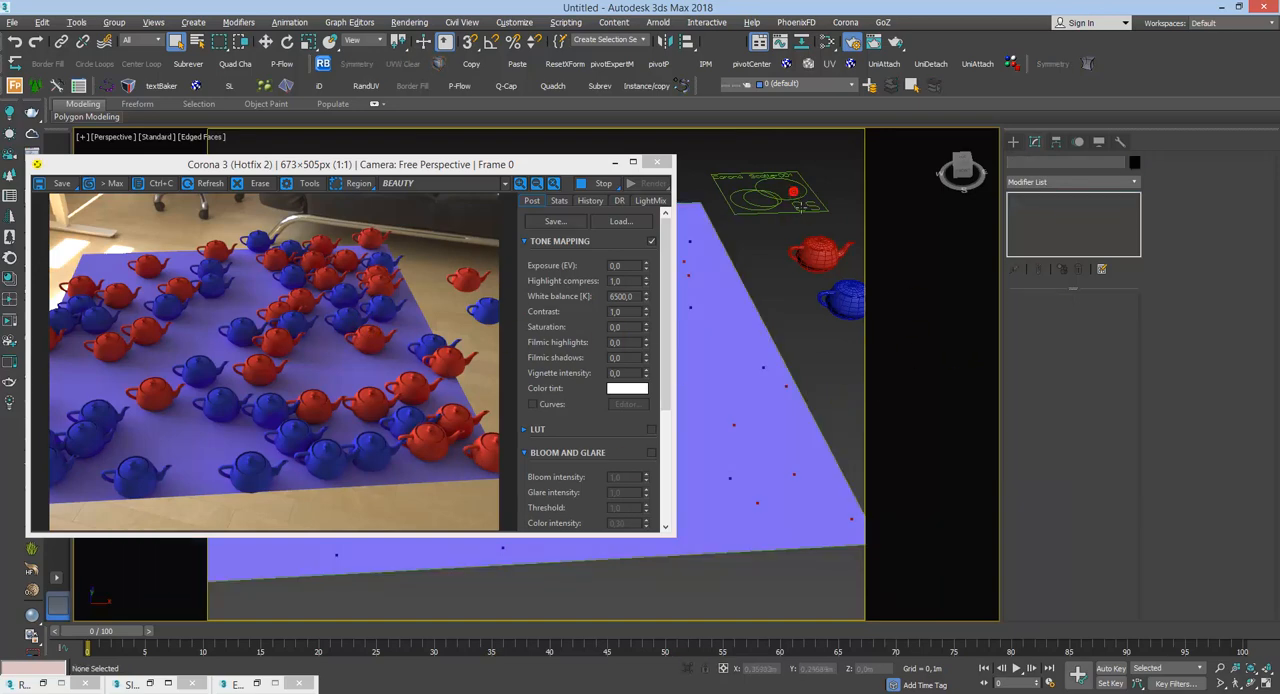
{"action": "left_click", "coordinate": [795, 202]}
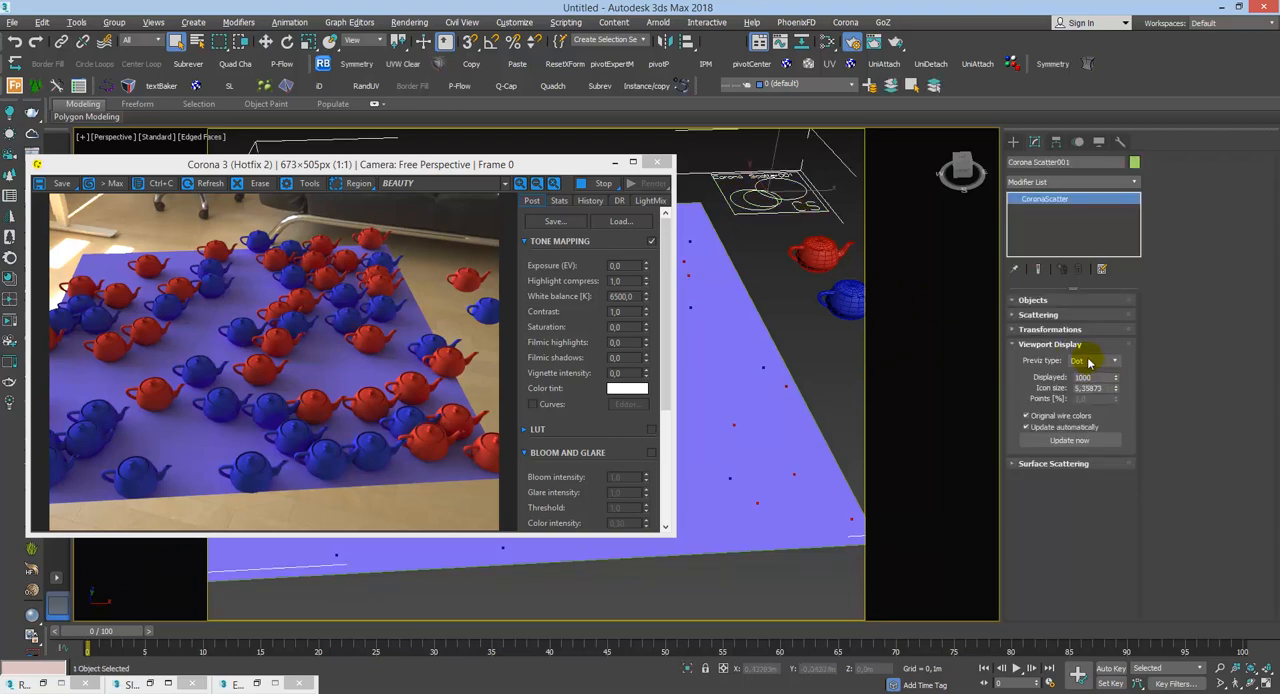
{"action": "left_click", "coordinate": [1089, 362]}
{"action": "left_click", "coordinate": [1090, 392]}
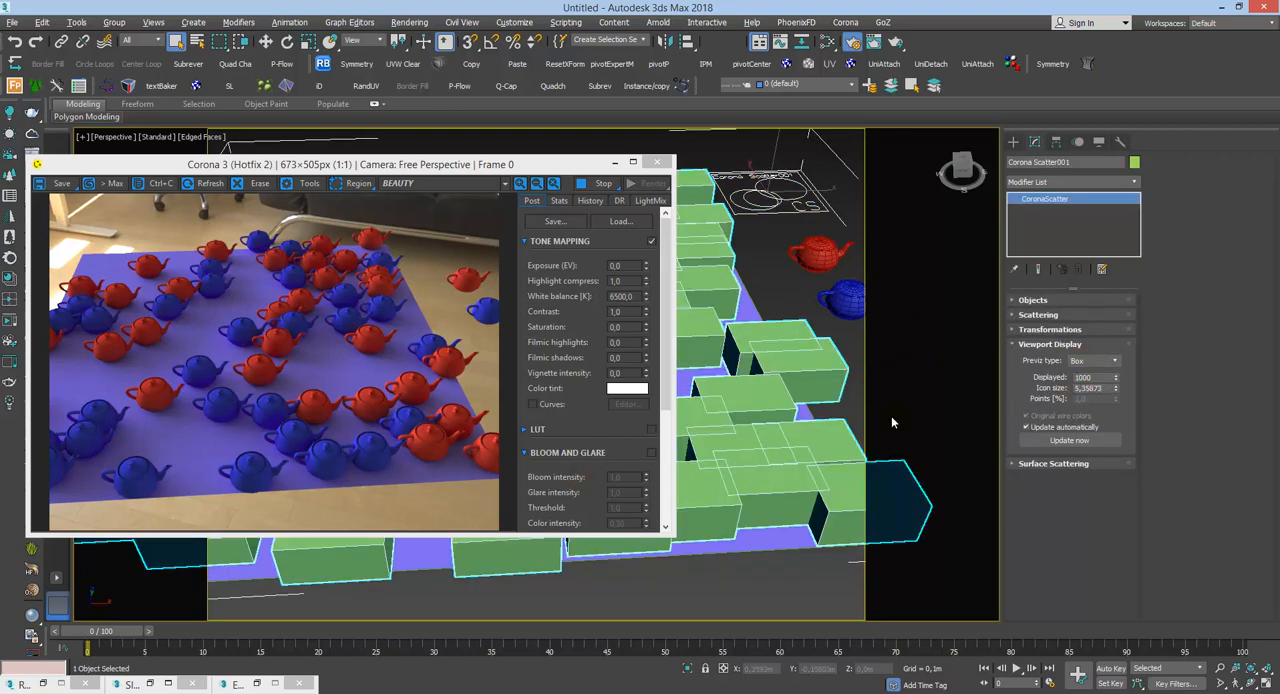
{"action": "left_click", "coordinate": [1090, 361]}
{"action": "left_click", "coordinate": [1094, 404]}
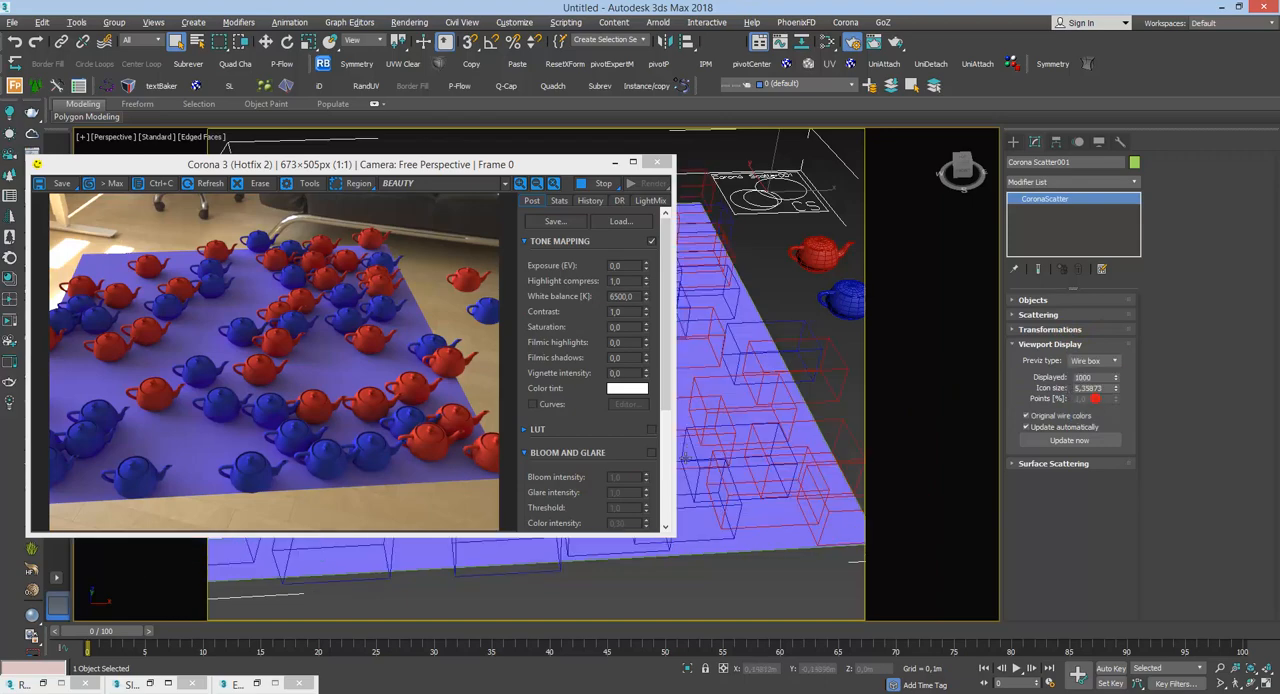
Step: Try the Full preview type on the scatter, move the render window clear of the viewport statistics, and return to Wire box
{"action": "left_click", "coordinate": [1075, 362]}
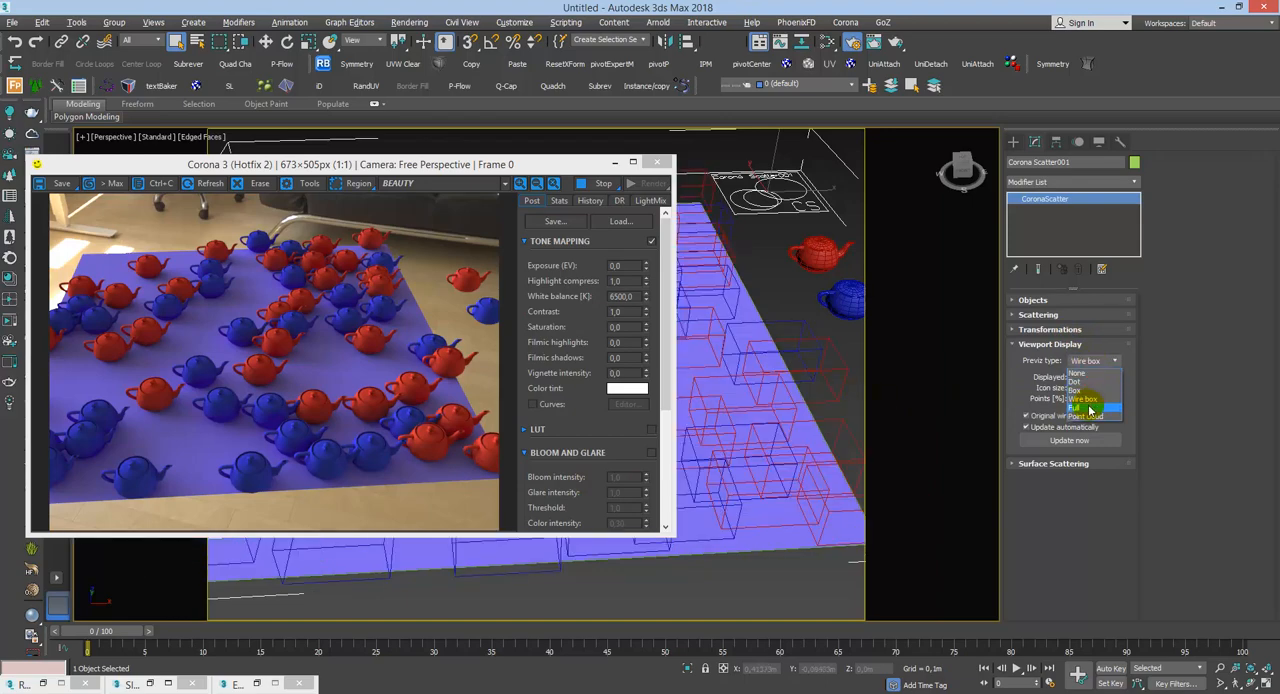
{"action": "left_click", "coordinate": [1088, 409]}
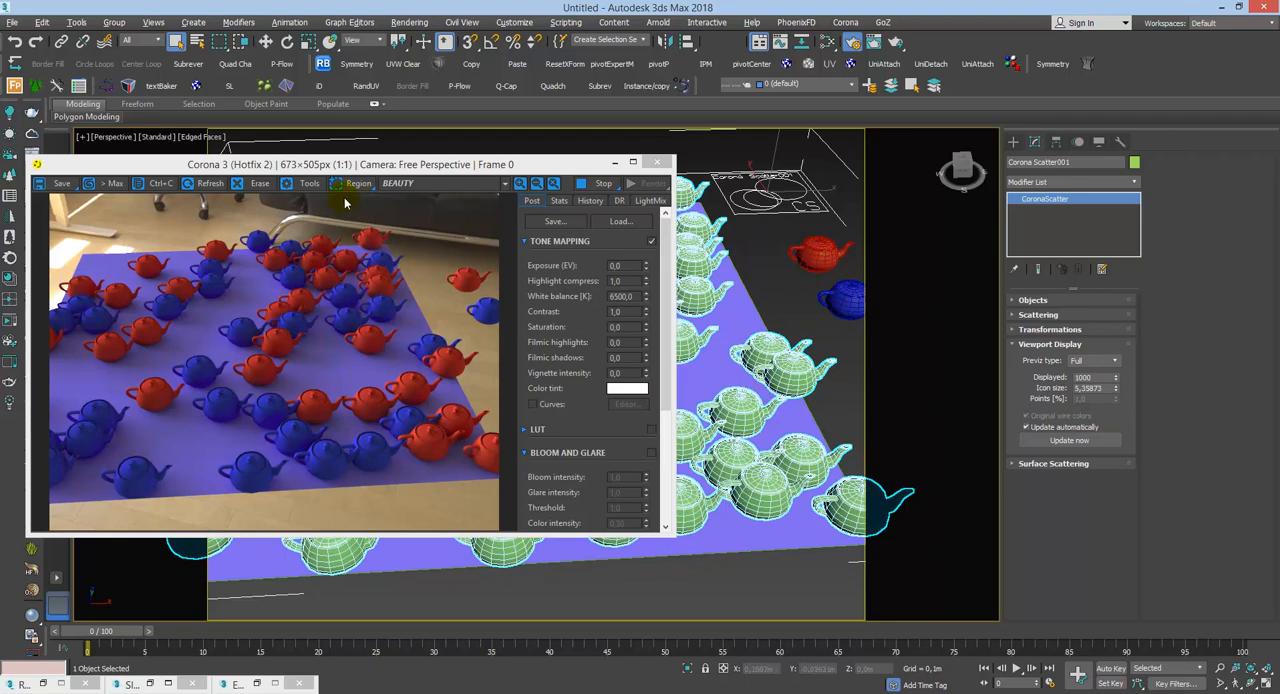
{"action": "left_click_drag", "start_coordinate": [348, 166], "coordinate": [369, 250]}
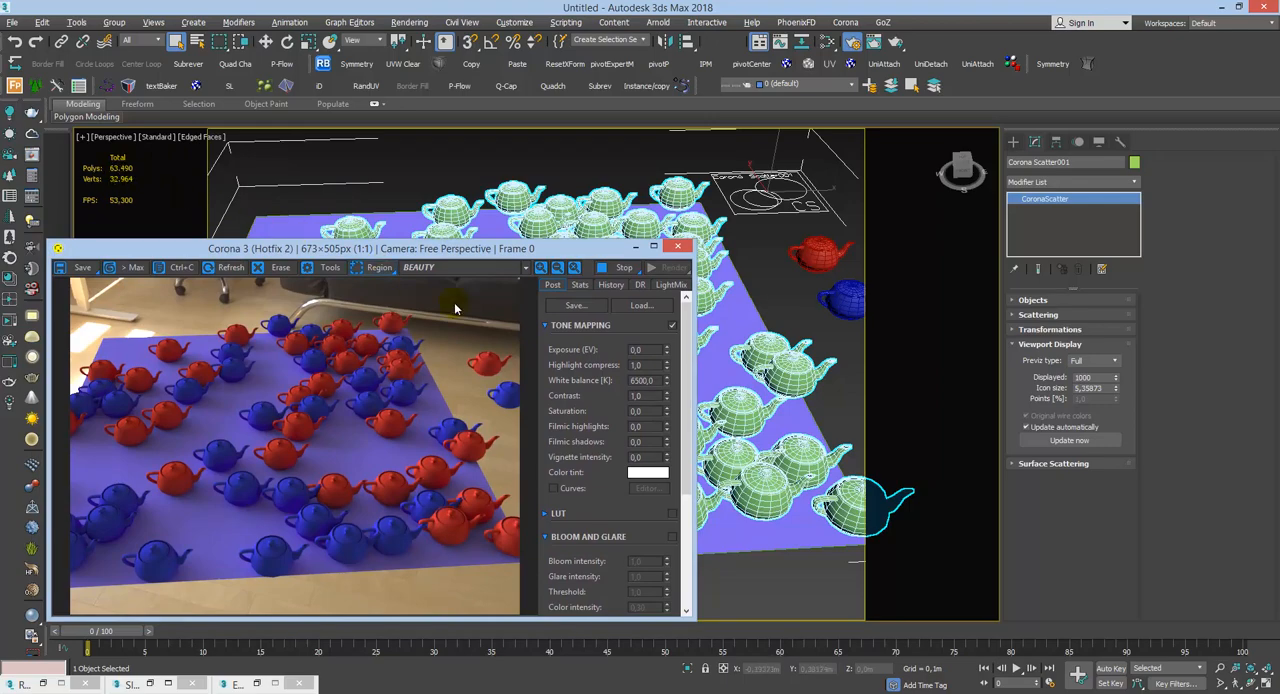
{"action": "left_click", "coordinate": [1097, 362]}
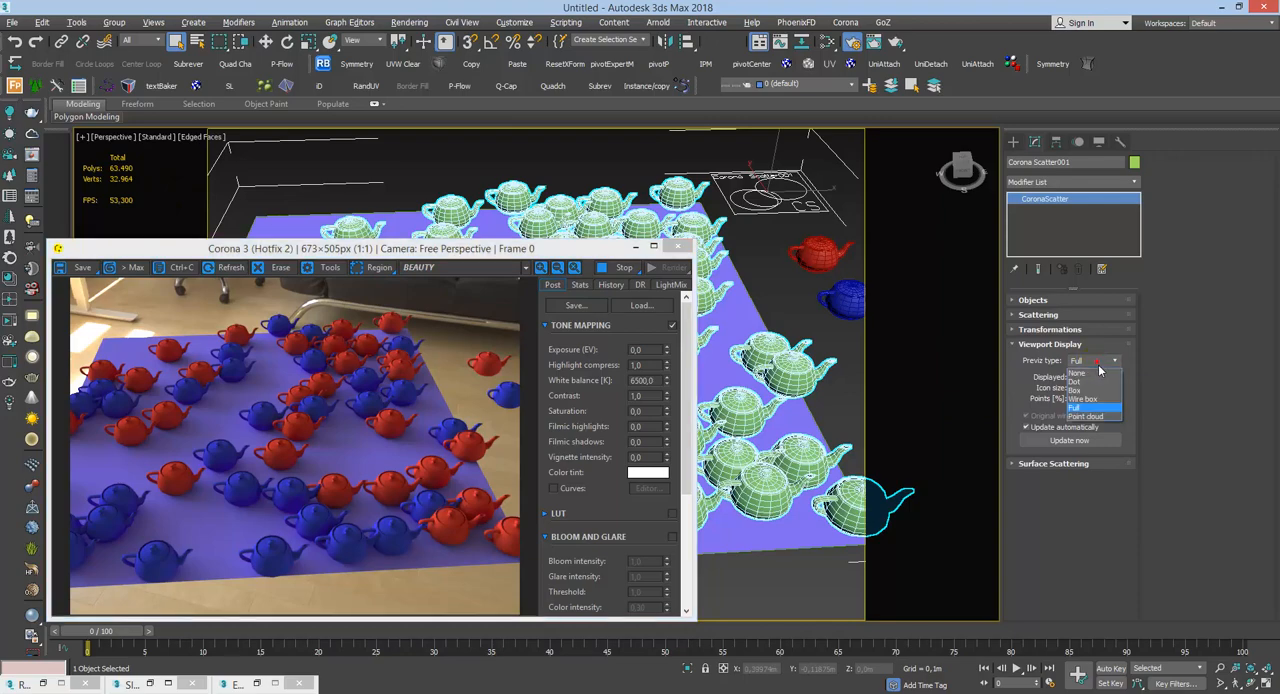
{"action": "left_click", "coordinate": [1090, 405]}
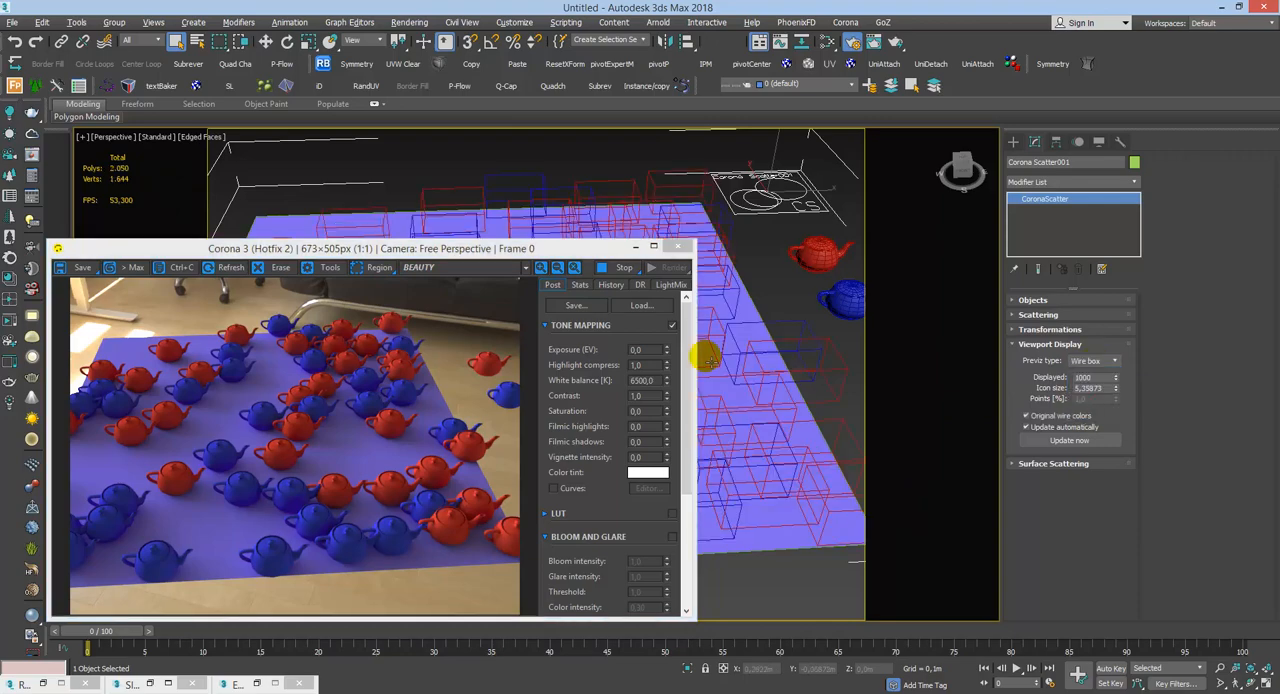
{"action": "left_click", "coordinate": [119, 172]}
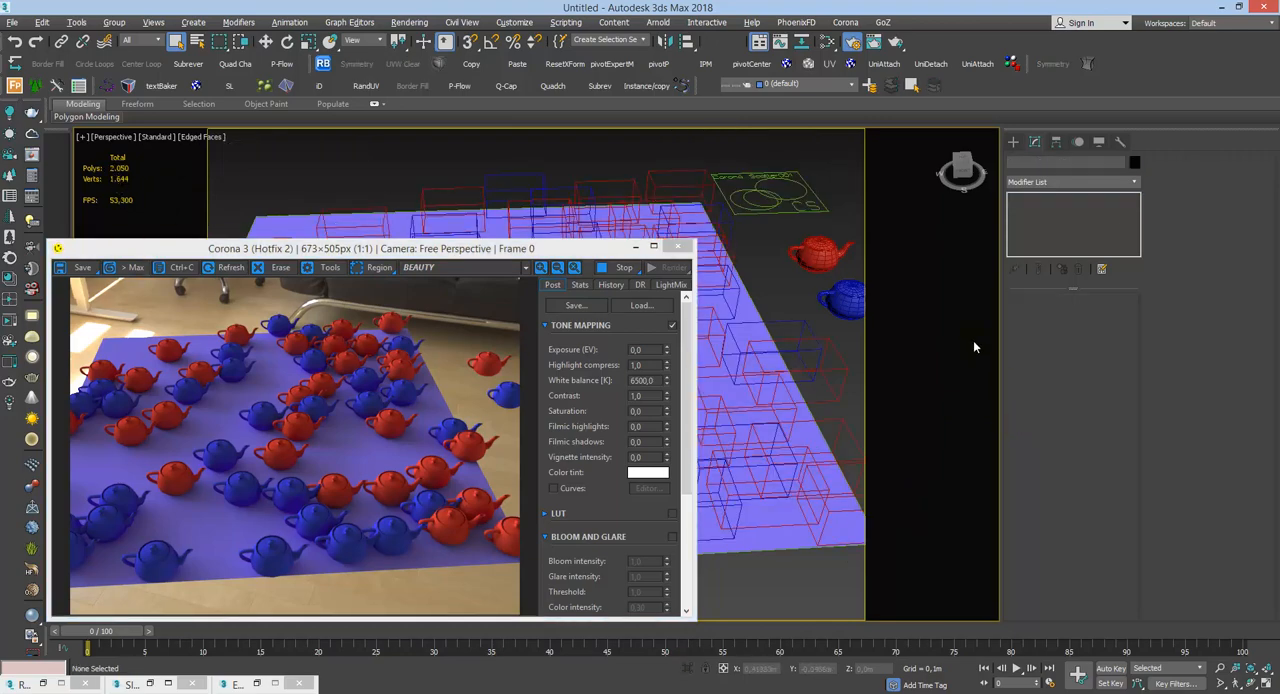
Step: Reselect Corona Scatter001 and set its preview type to Point cloud with 50% of the points displayed
{"action": "left_click", "coordinate": [760, 208]}
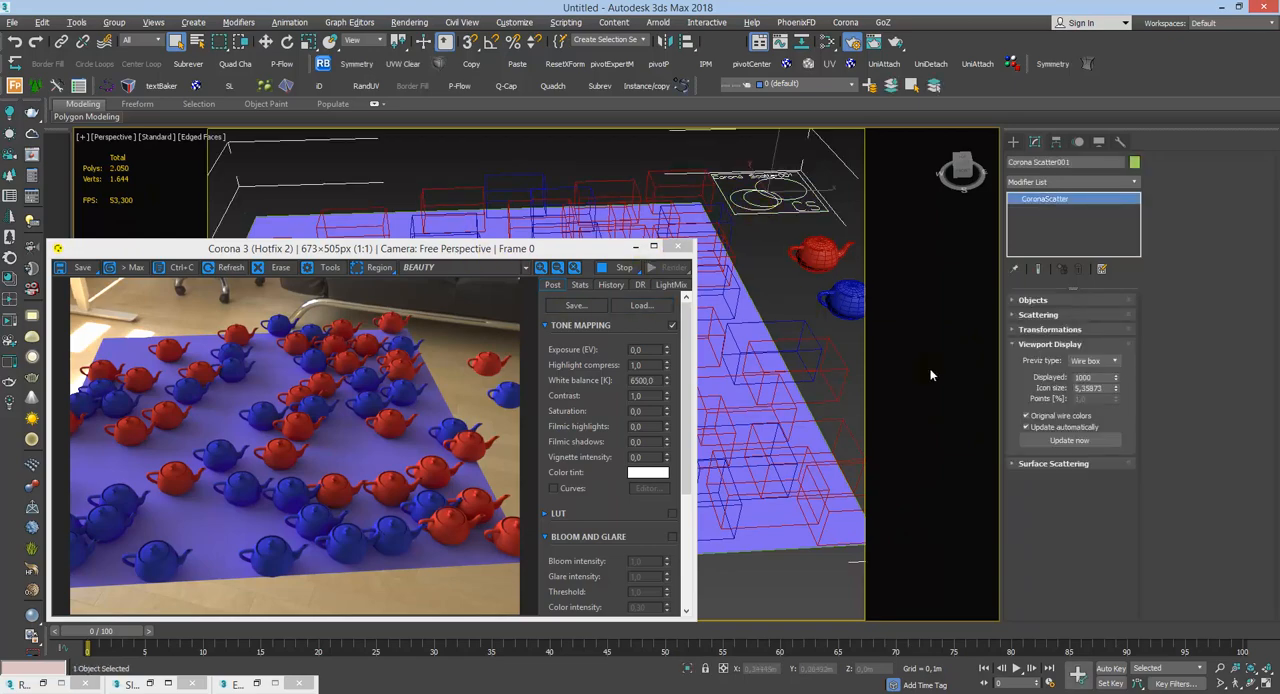
{"action": "left_click", "coordinate": [1104, 365]}
{"action": "left_click", "coordinate": [1097, 417]}
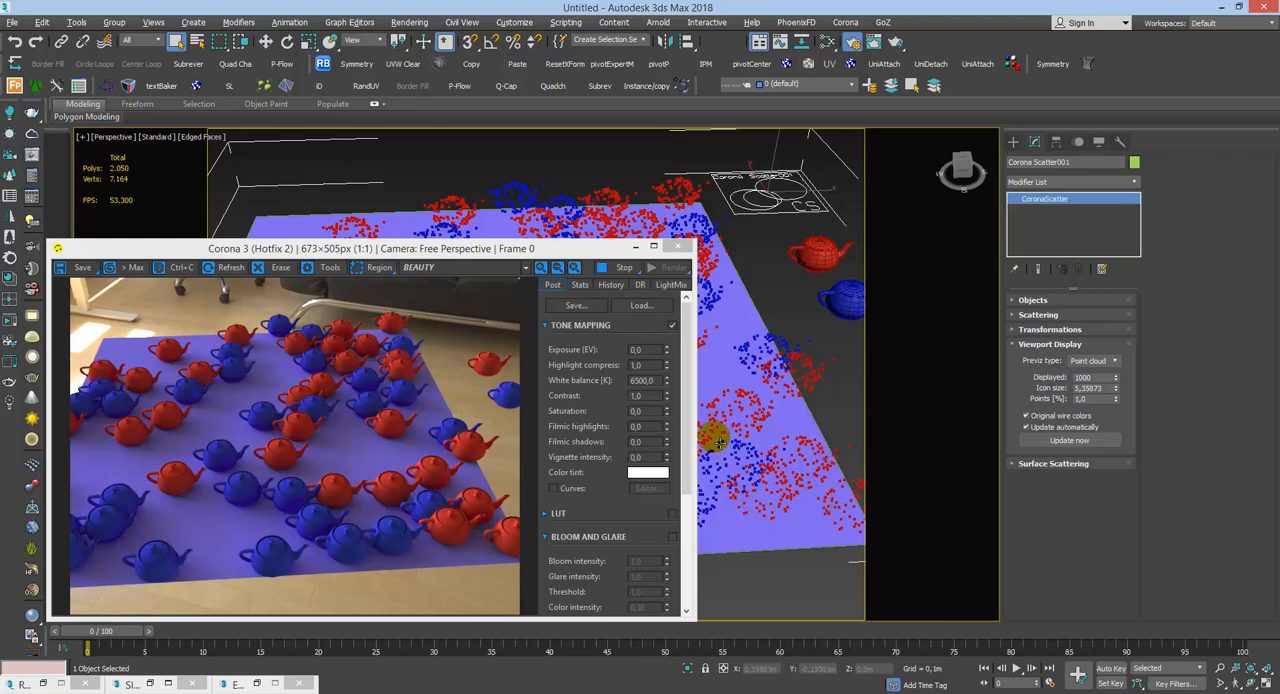
{"action": "double_click", "coordinate": [1082, 398]}
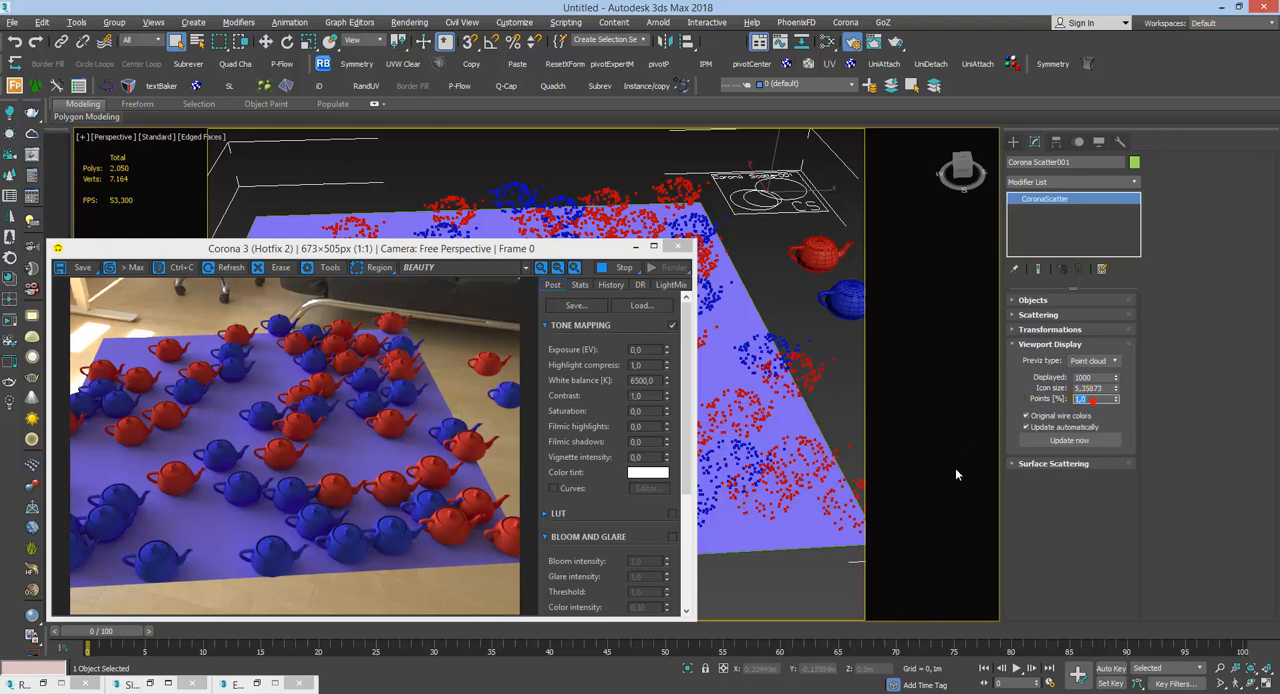
{"action": "type", "text": "50"}
{"action": "key", "text": "Return"}
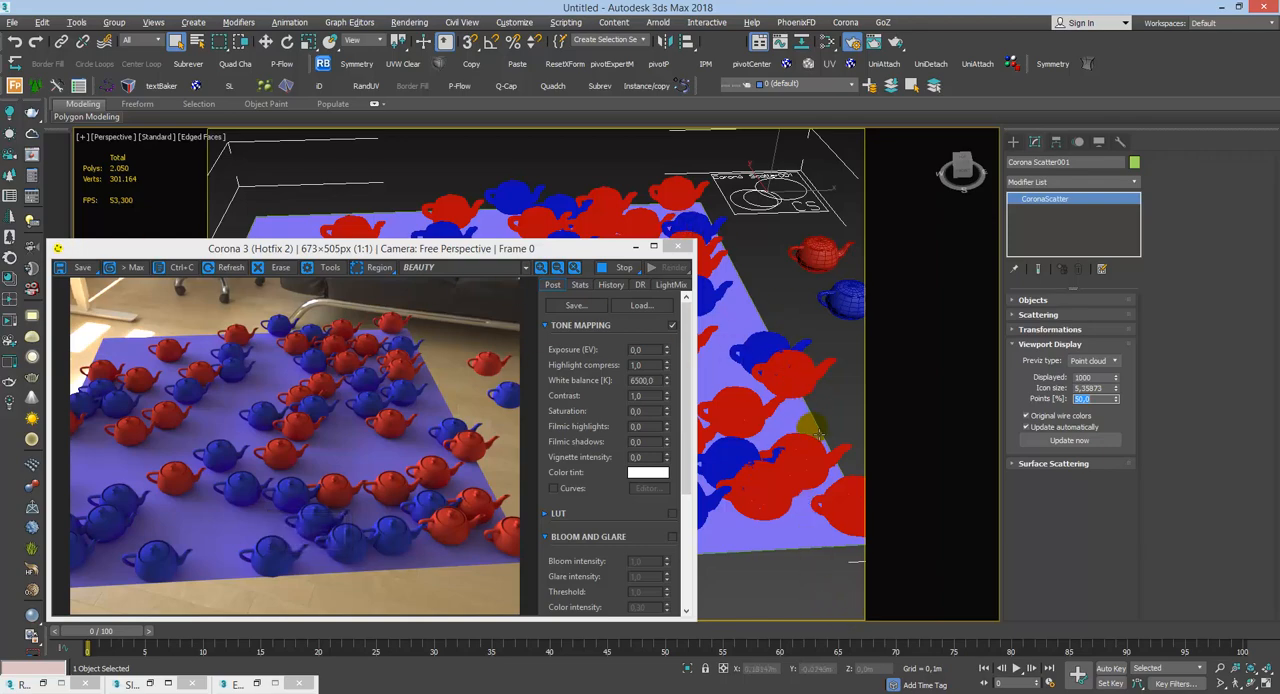
Step: Inspect the dense point cloud up close, try 10% displayed points, and settle on 5%
{"action": "middle_click_drag", "start_coordinate": [810, 437], "coordinate": [828, 362], "text": "alt"}
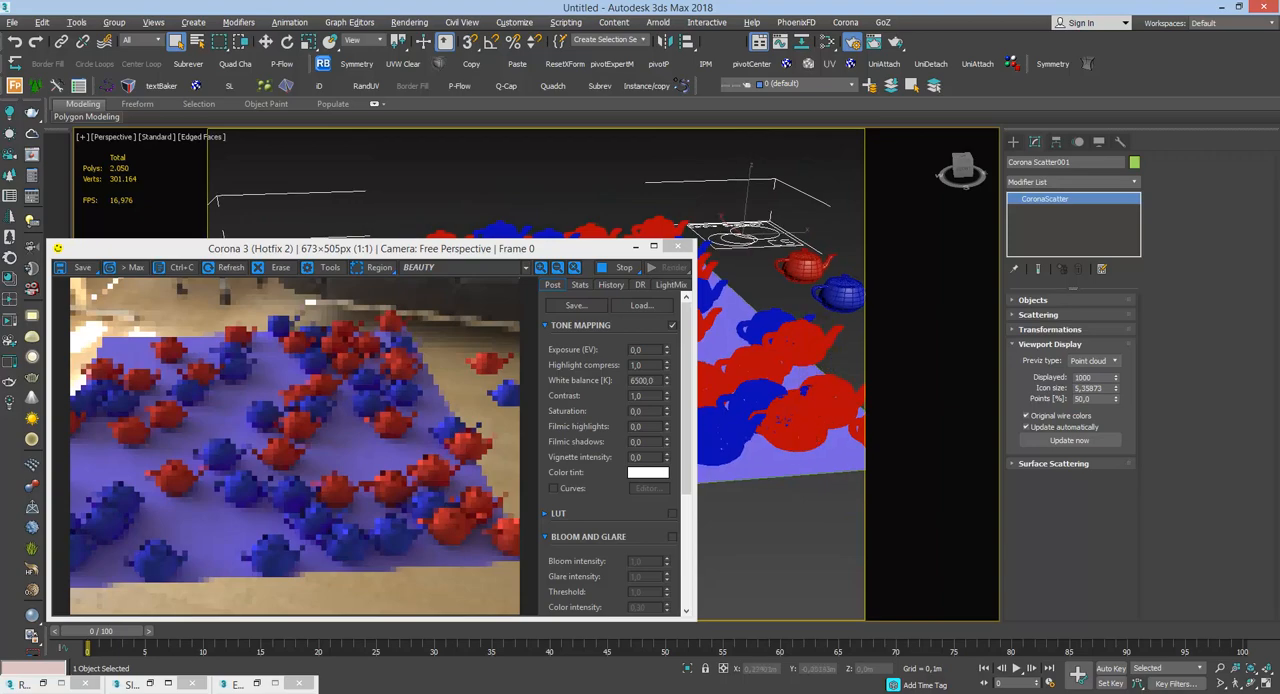
{"action": "scroll", "coordinate": [828, 513], "scroll_direction": "up", "scroll_amount": 4}
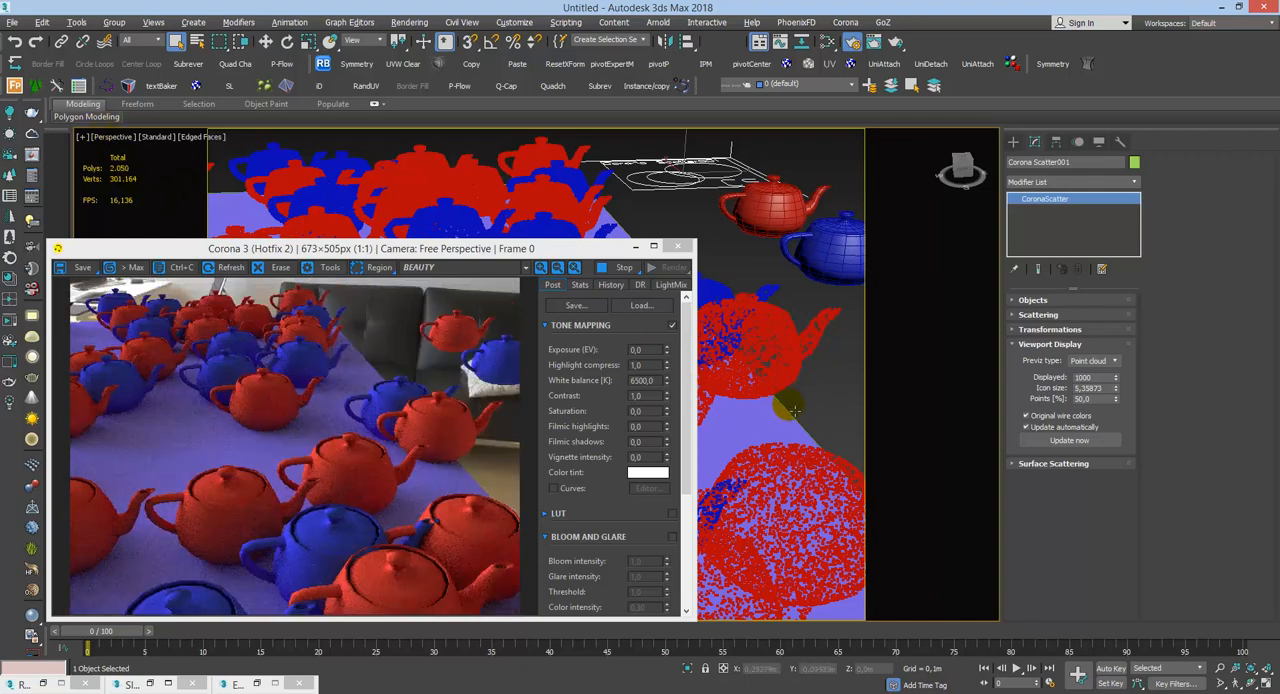
{"action": "scroll", "coordinate": [800, 440], "scroll_direction": "down", "scroll_amount": 4}
{"action": "scroll", "coordinate": [805, 480], "scroll_direction": "up", "scroll_amount": 2}
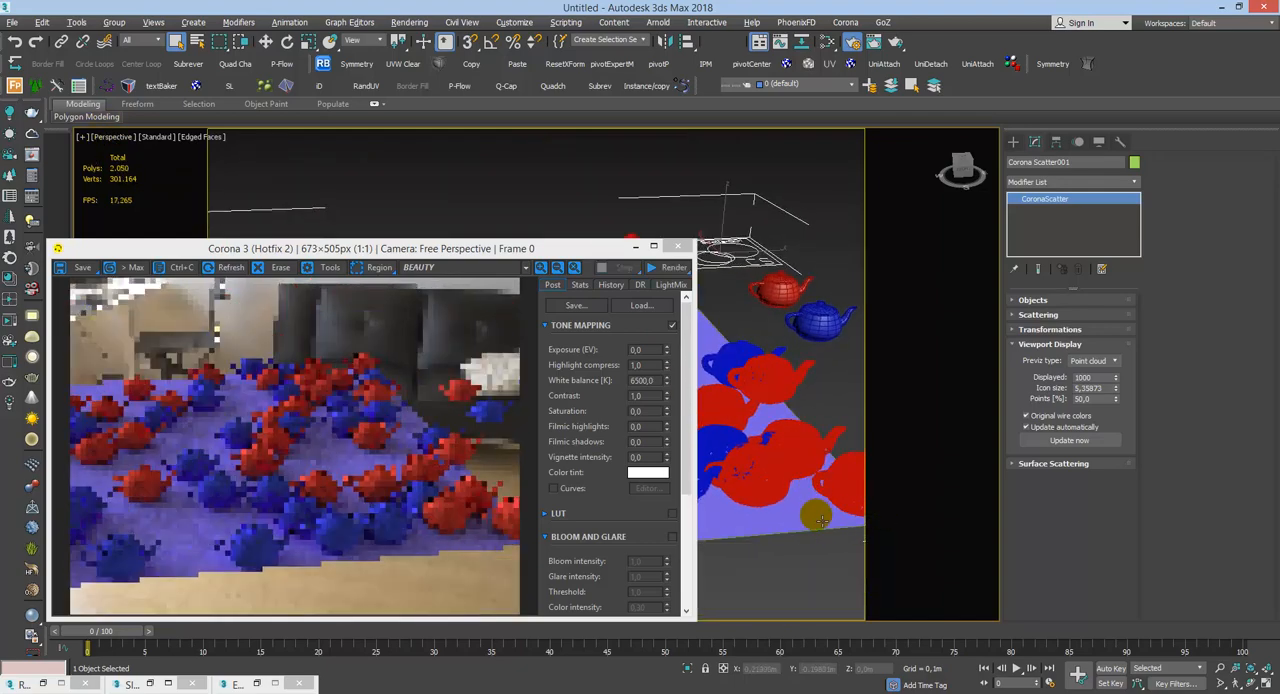
{"action": "middle_click_drag", "start_coordinate": [805, 457], "coordinate": [778, 474], "text": "alt"}
{"action": "double_click", "coordinate": [1085, 398]}
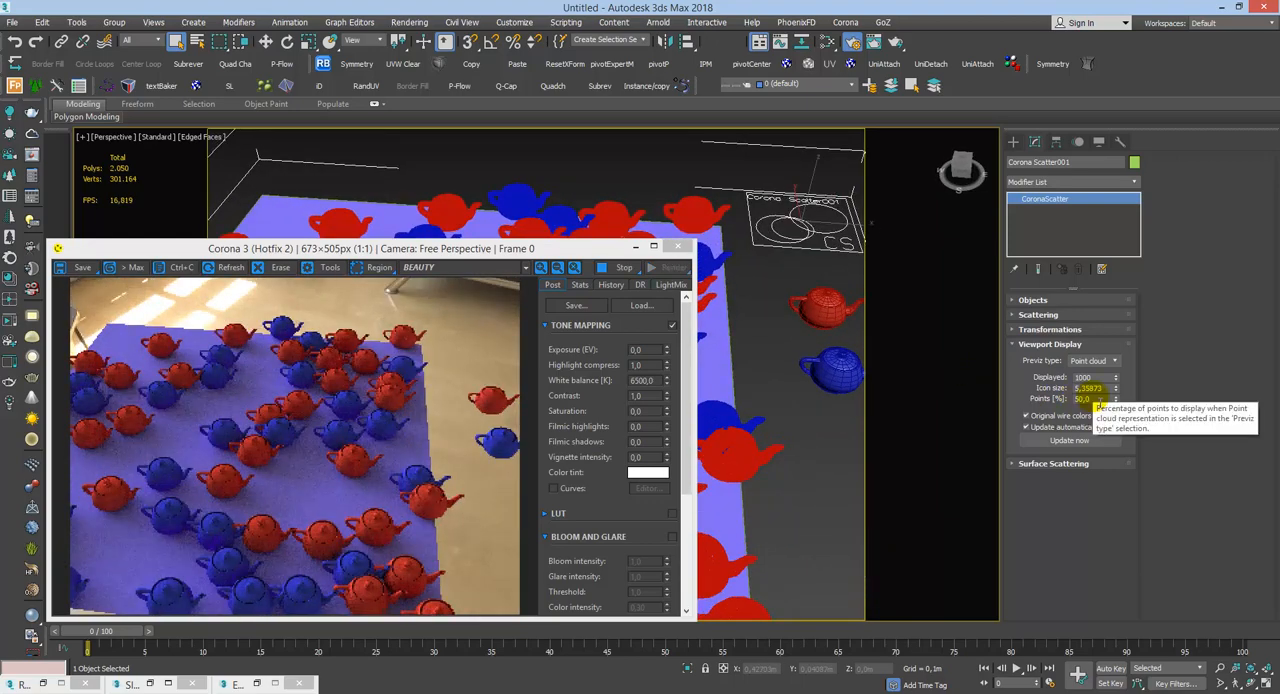
{"action": "type", "text": "10"}
{"action": "key", "text": "Return"}
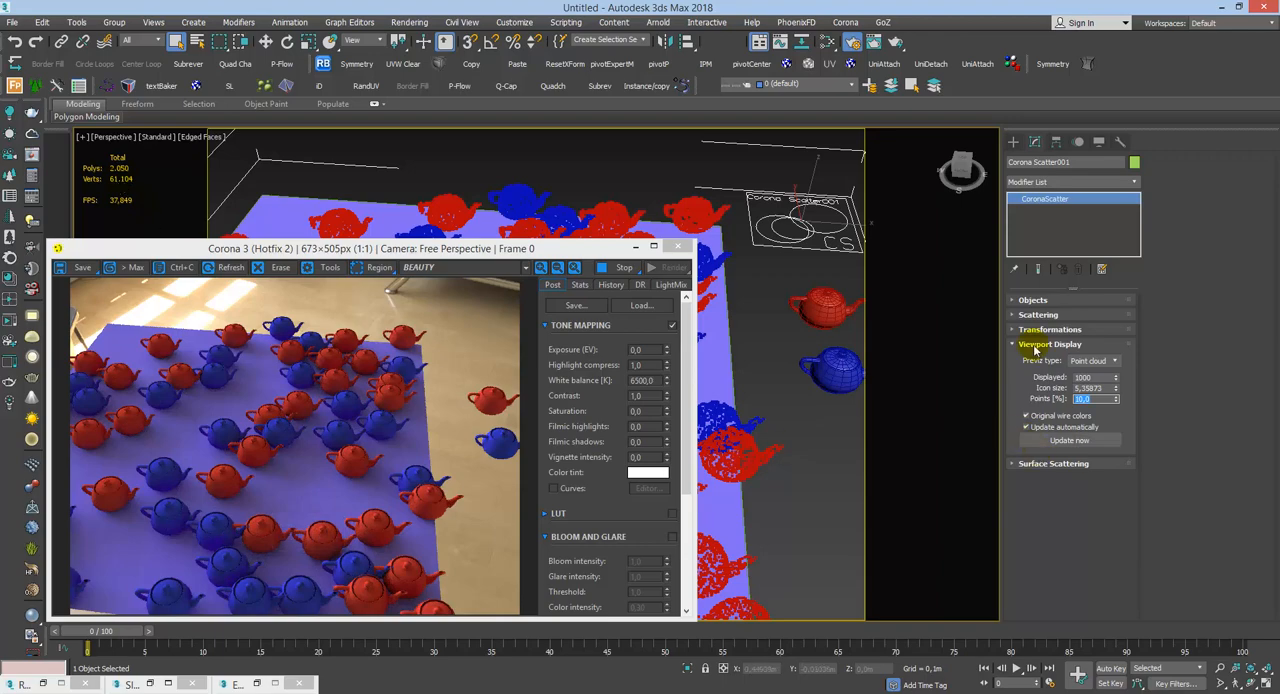
{"action": "key", "text": "Return"}
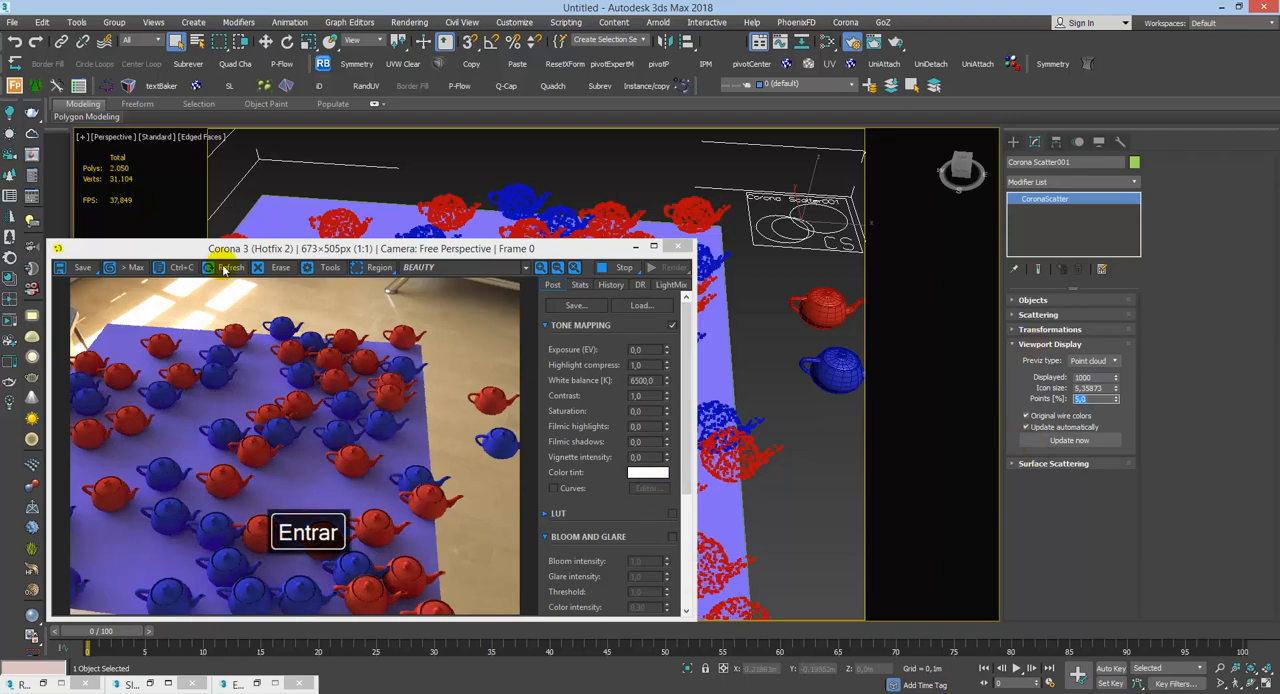
{"action": "middle_click_drag", "start_coordinate": [856, 487], "coordinate": [903, 486]}
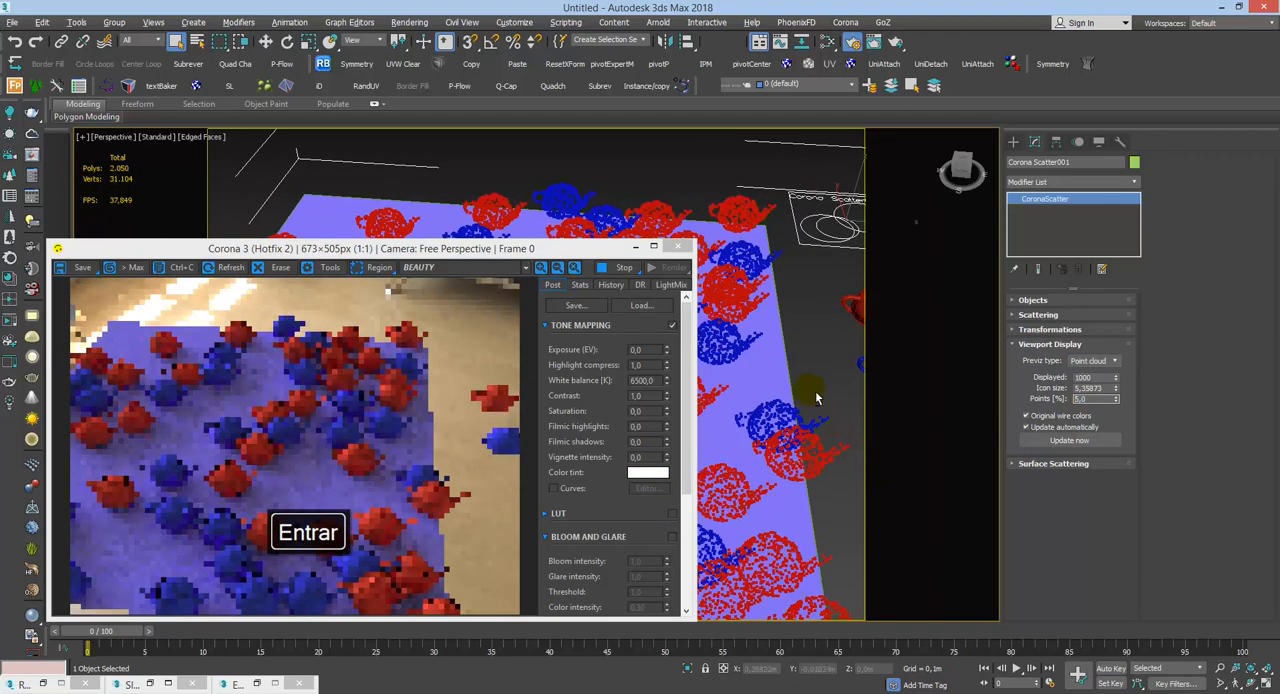
{"action": "scroll", "coordinate": [818, 396], "scroll_direction": "down", "scroll_amount": 4}
{"action": "middle_click_drag", "start_coordinate": [822, 481], "coordinate": [821, 367], "text": "alt"}
{"action": "scroll", "coordinate": [804, 390], "scroll_direction": "up", "scroll_amount": 3}
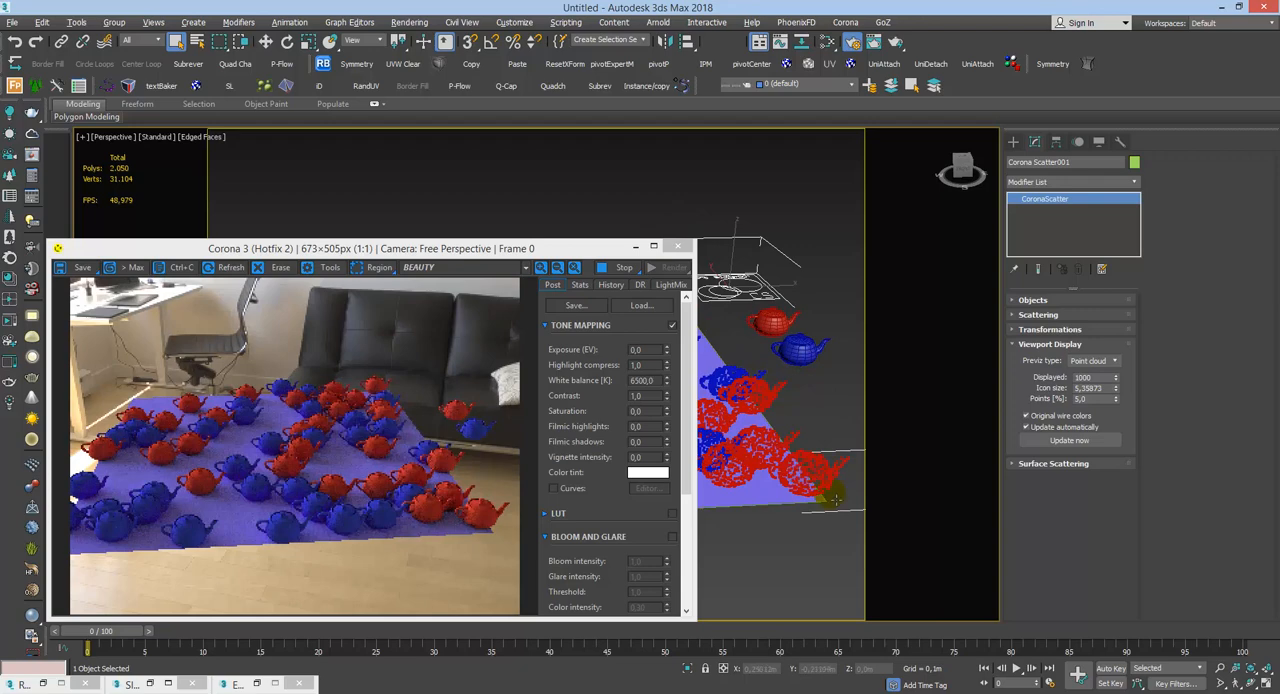
{"action": "left_click", "coordinate": [1068, 345]}
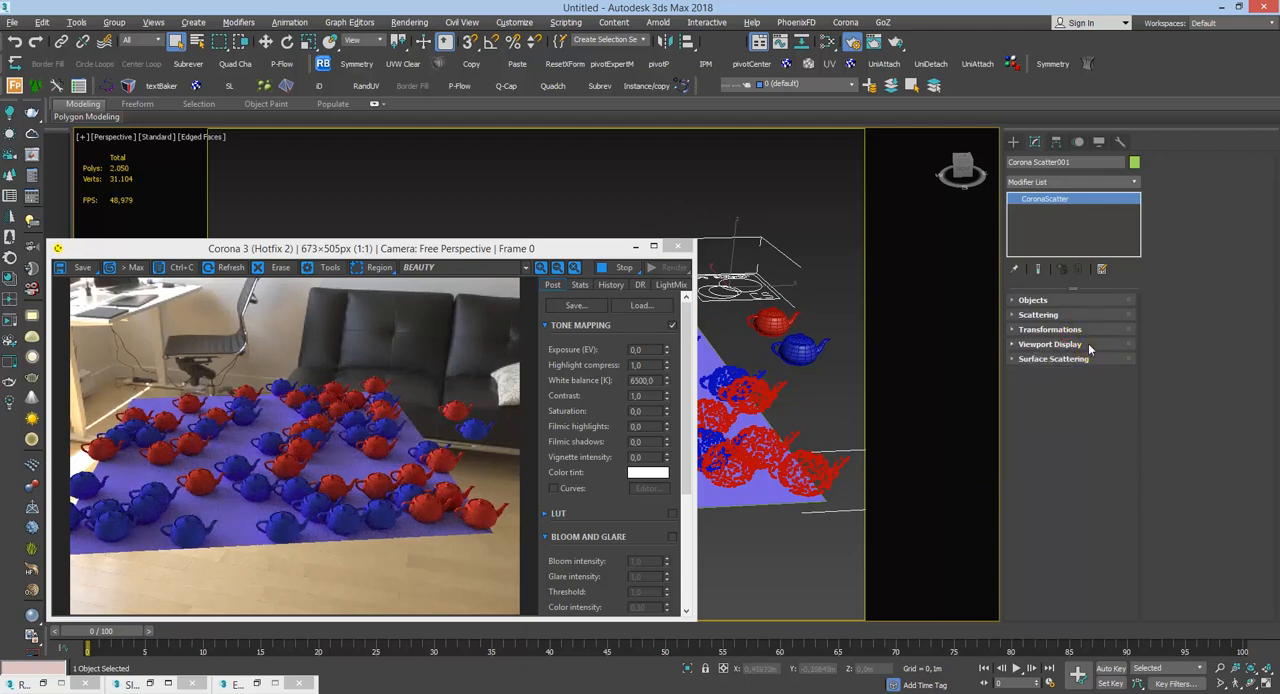
{"action": "left_click", "coordinate": [1089, 346]}
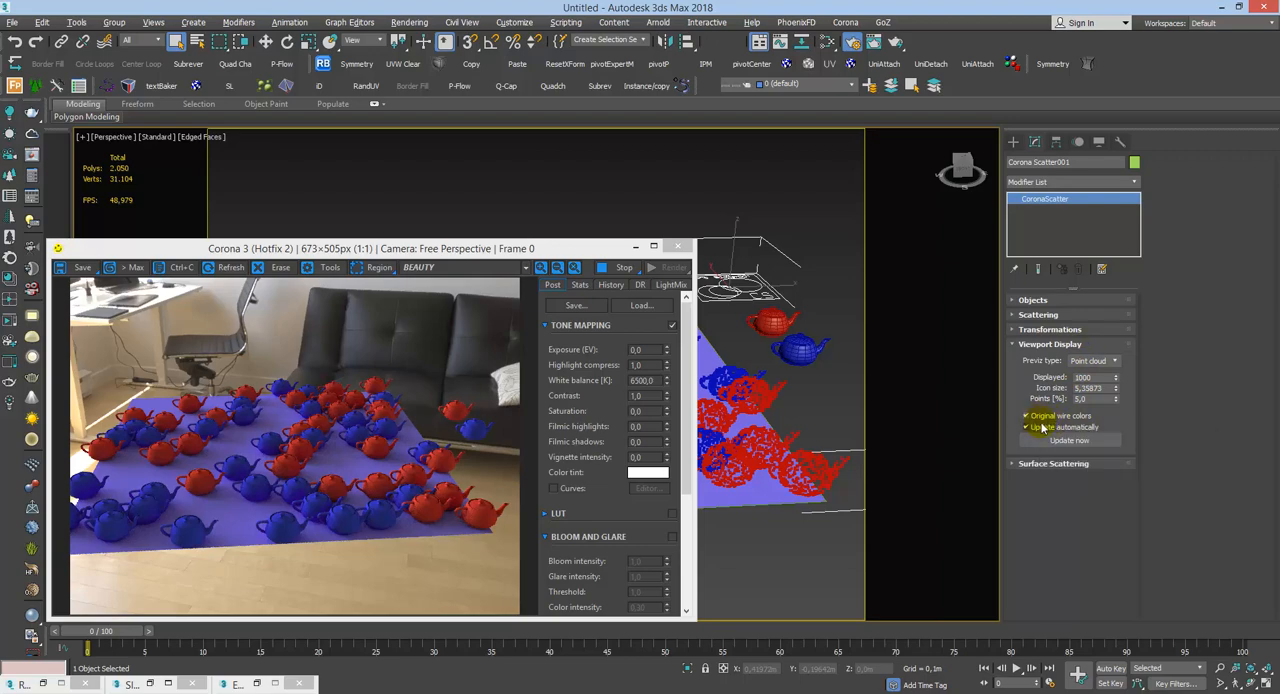
Step: Check the blue source teapot's wire color, reselect Corona Scatter001, and turn off Original wire colors
{"action": "left_click", "coordinate": [806, 352]}
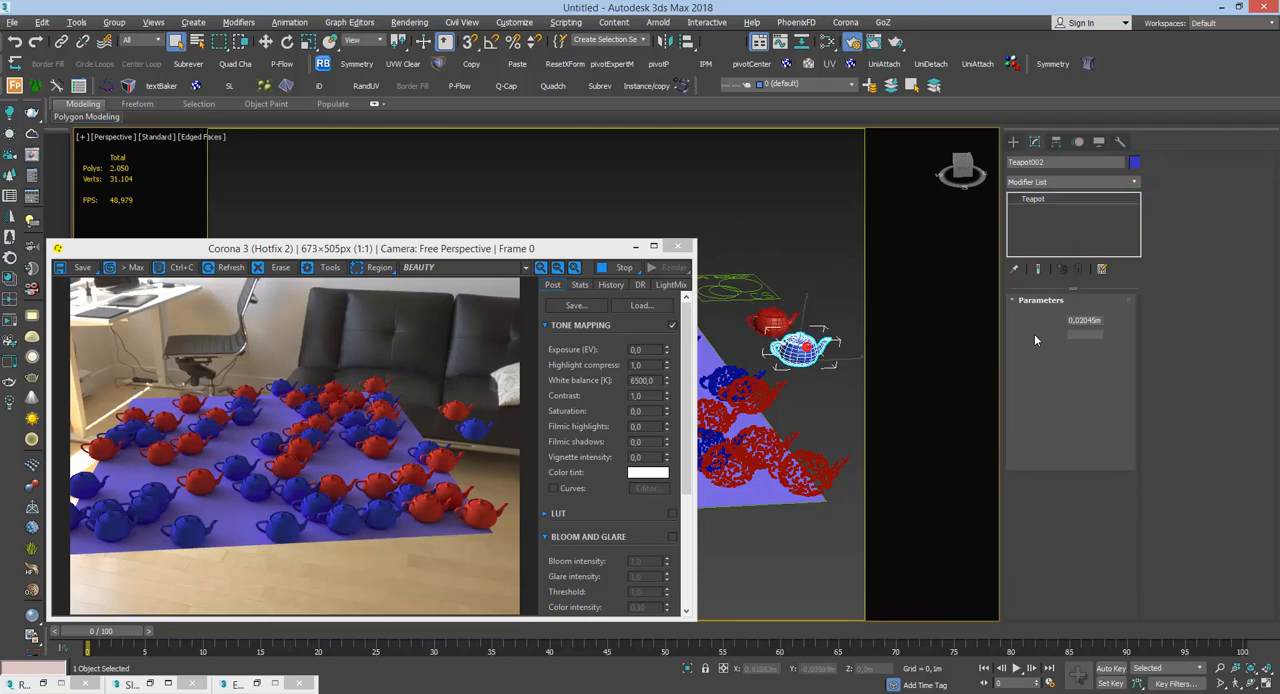
{"action": "left_click", "coordinate": [814, 296]}
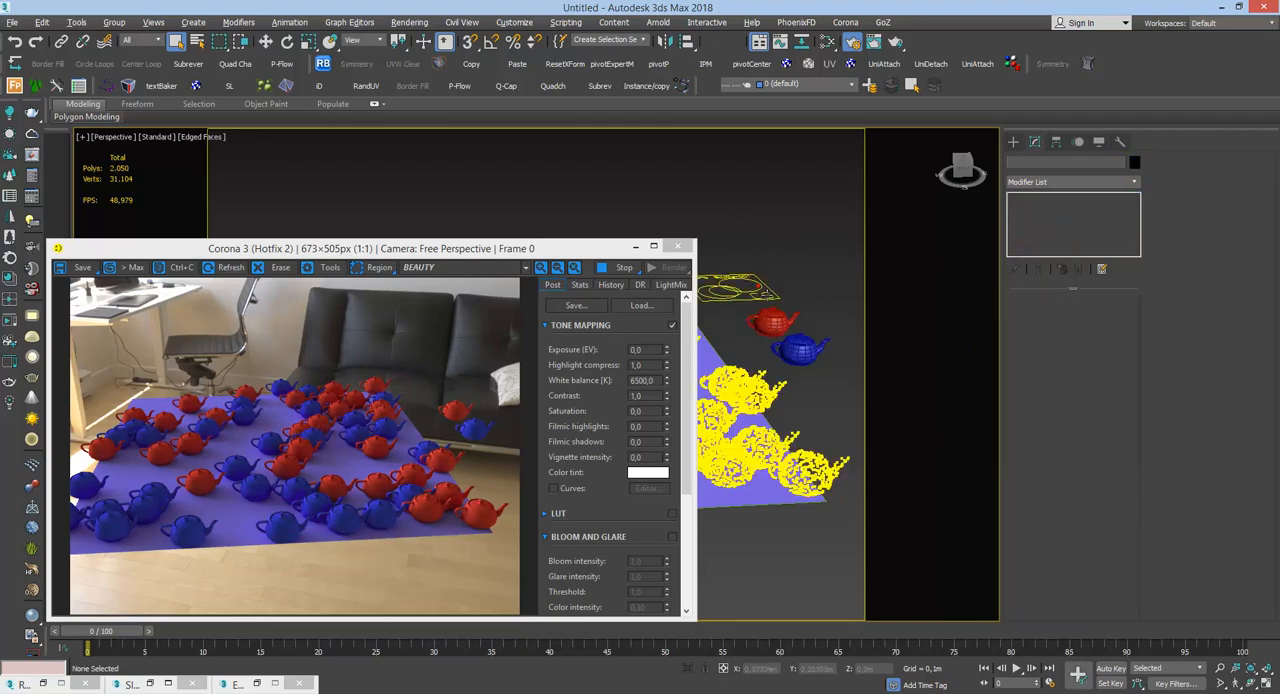
{"action": "left_click", "coordinate": [762, 292]}
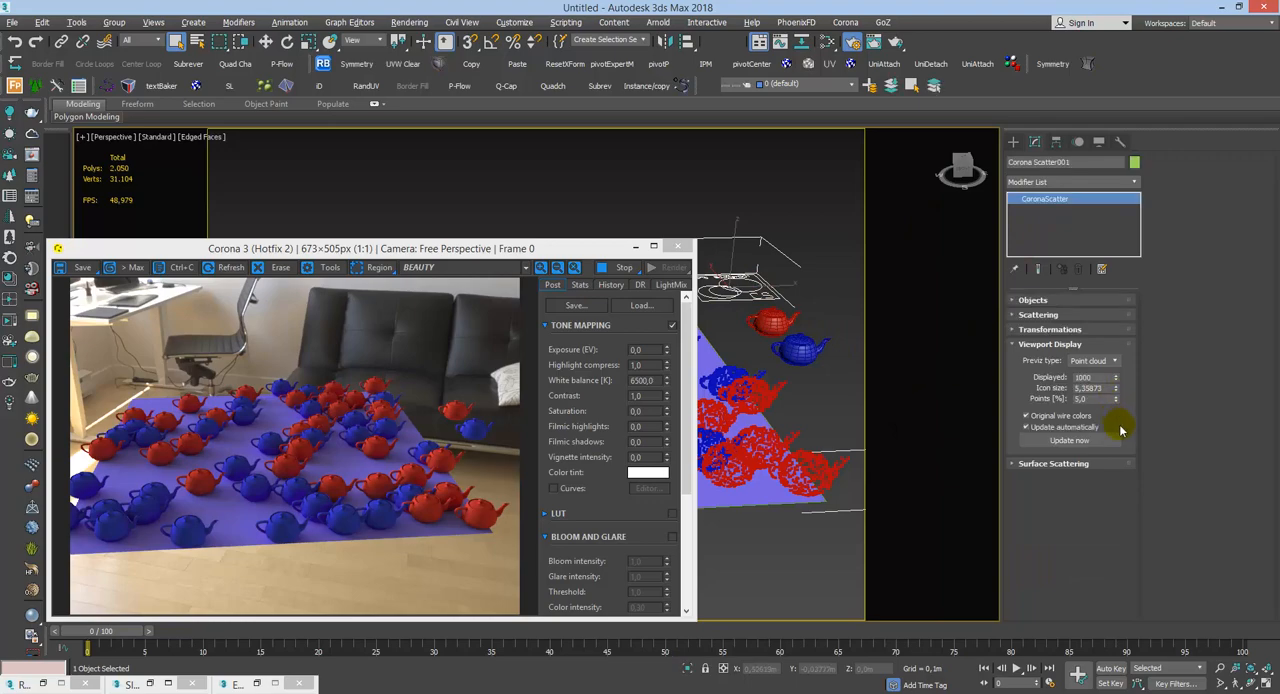
{"action": "left_click", "coordinate": [1052, 415]}
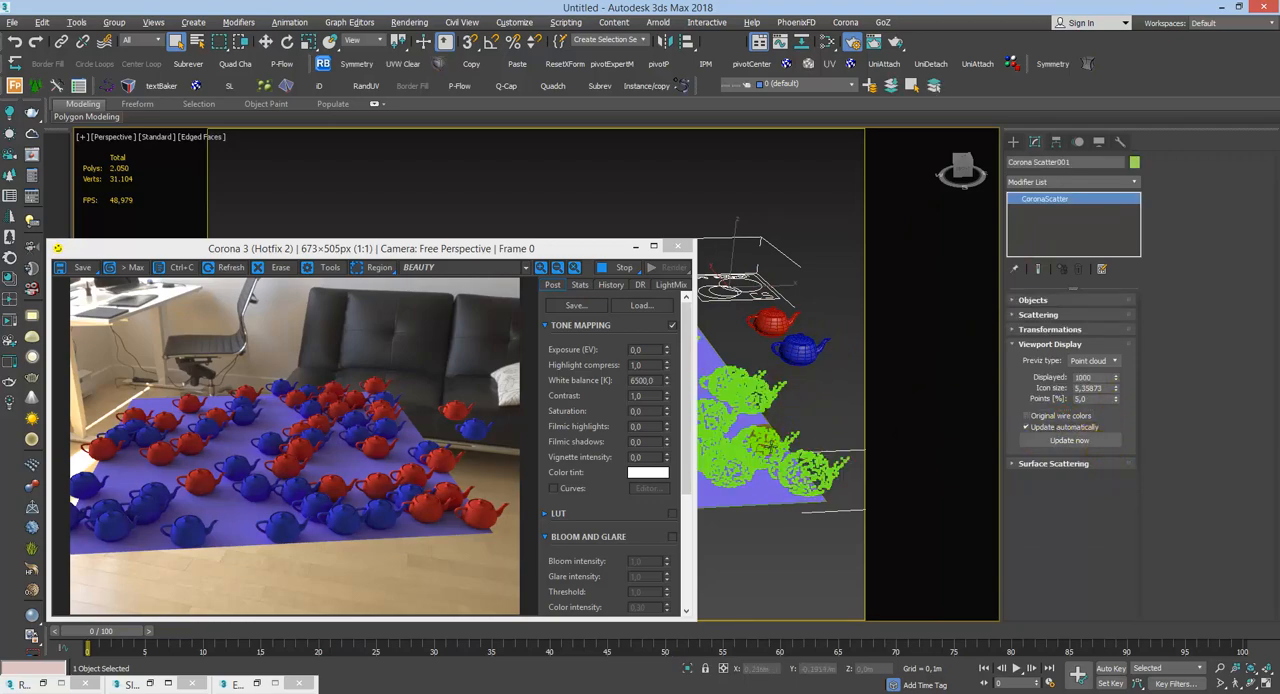
Step: Move the render window aside and select Plano_base to compare its wire color with the scattered point clouds
{"action": "left_click", "coordinate": [815, 545]}
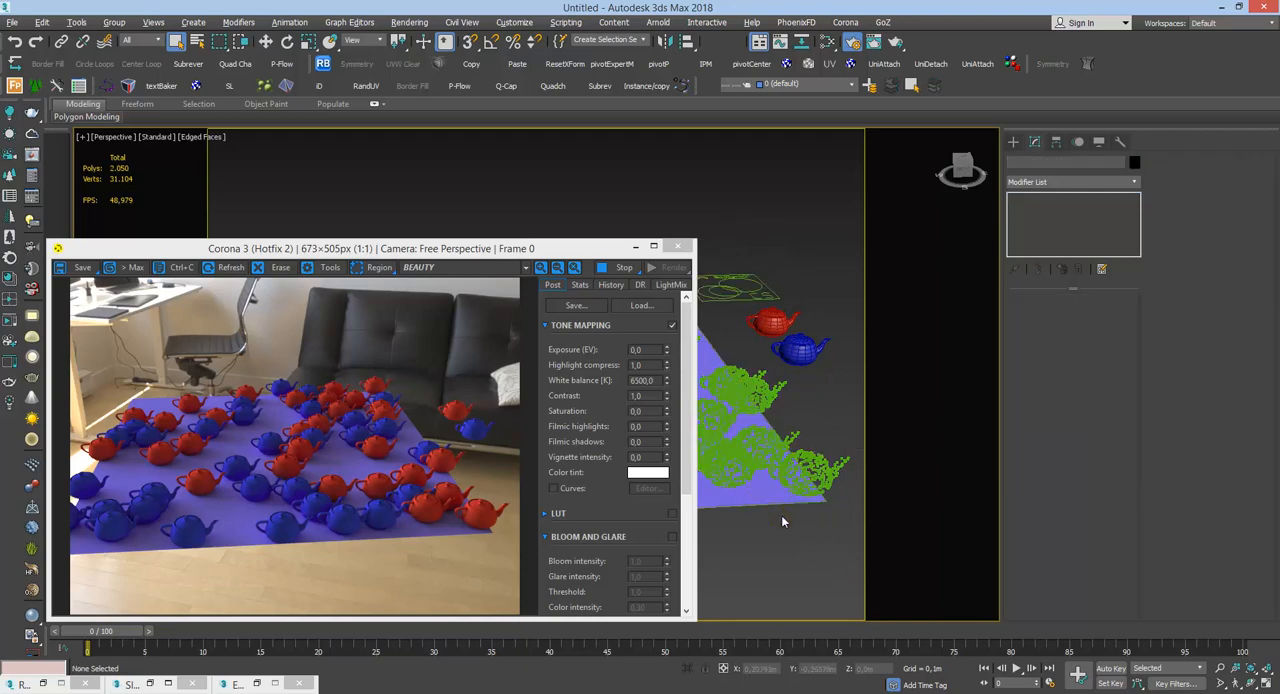
{"action": "left_click", "coordinate": [763, 496]}
{"action": "left_click", "coordinate": [795, 529]}
{"action": "left_click_drag", "start_coordinate": [586, 249], "coordinate": [590, 477]}
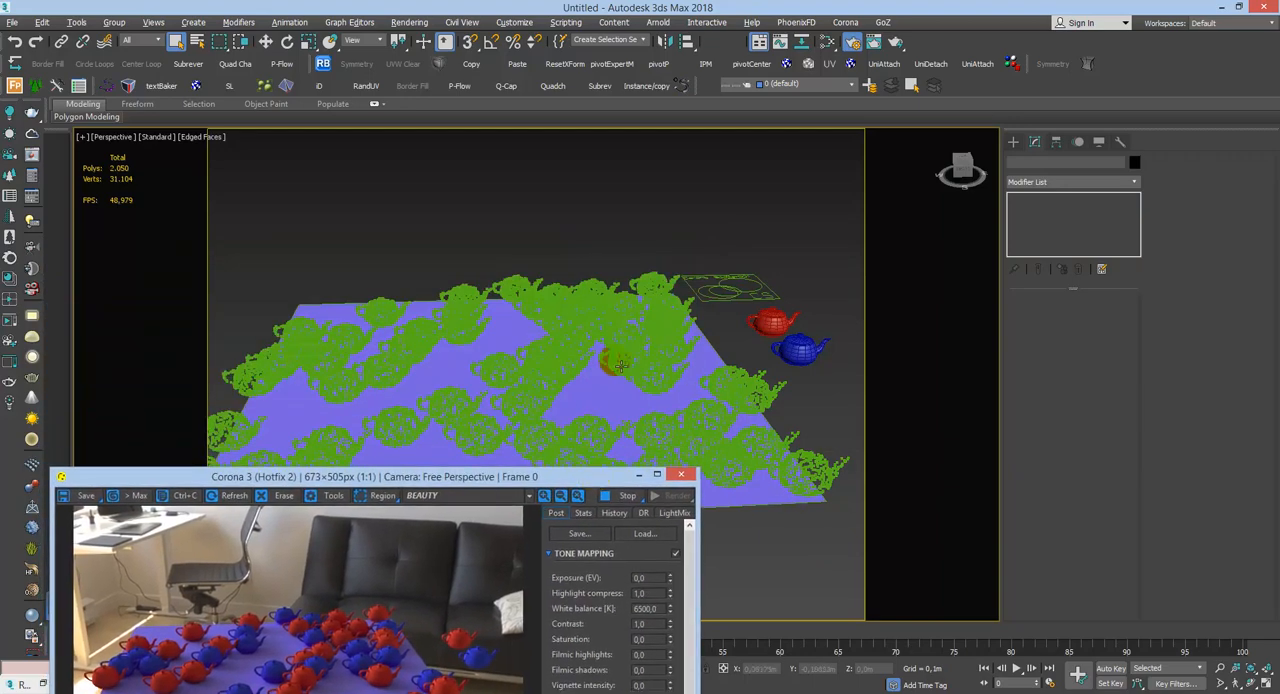
{"action": "left_click", "coordinate": [718, 362]}
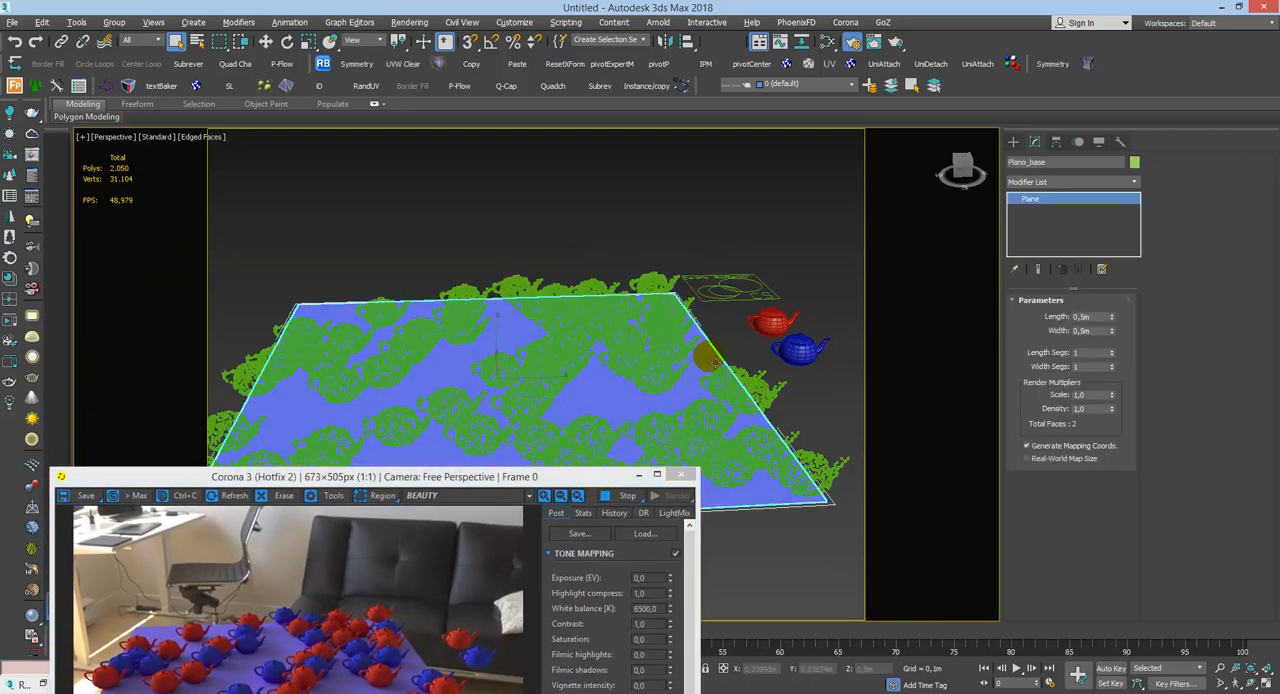
{"action": "left_click", "coordinate": [1090, 203]}
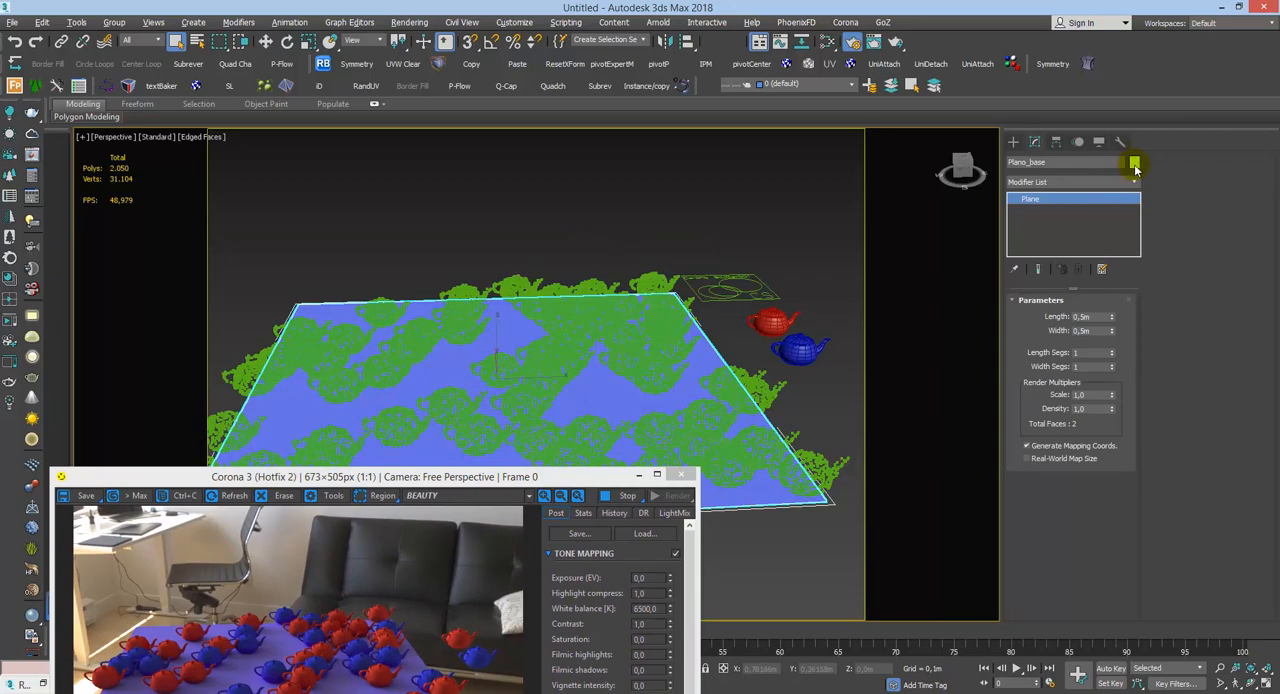
{"action": "left_click_drag", "start_coordinate": [580, 476], "coordinate": [680, 252]}
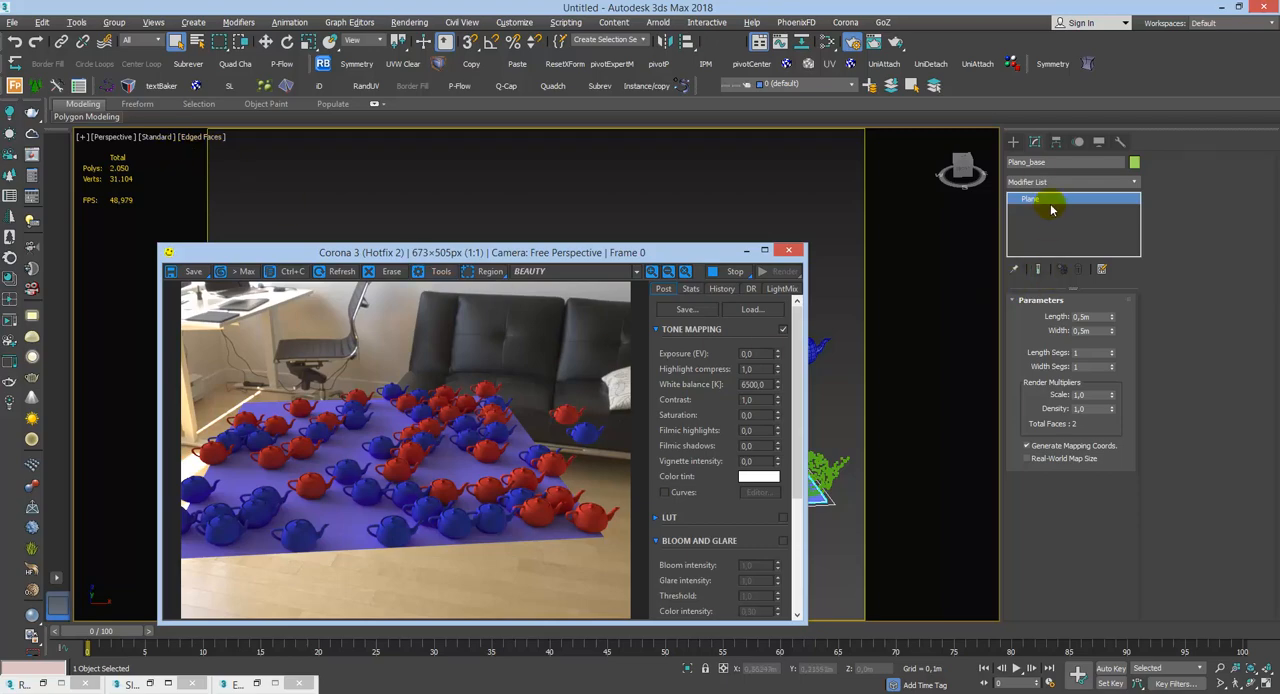
{"action": "left_click_drag", "start_coordinate": [668, 252], "coordinate": [557, 197]}
Step: Select Plano_base, open the Slate Material Editor, and delete the CoronaColor map feeding the Diffuse color of Dielectrico_base
{"action": "left_click", "coordinate": [739, 302]}
{"action": "left_click", "coordinate": [790, 508]}
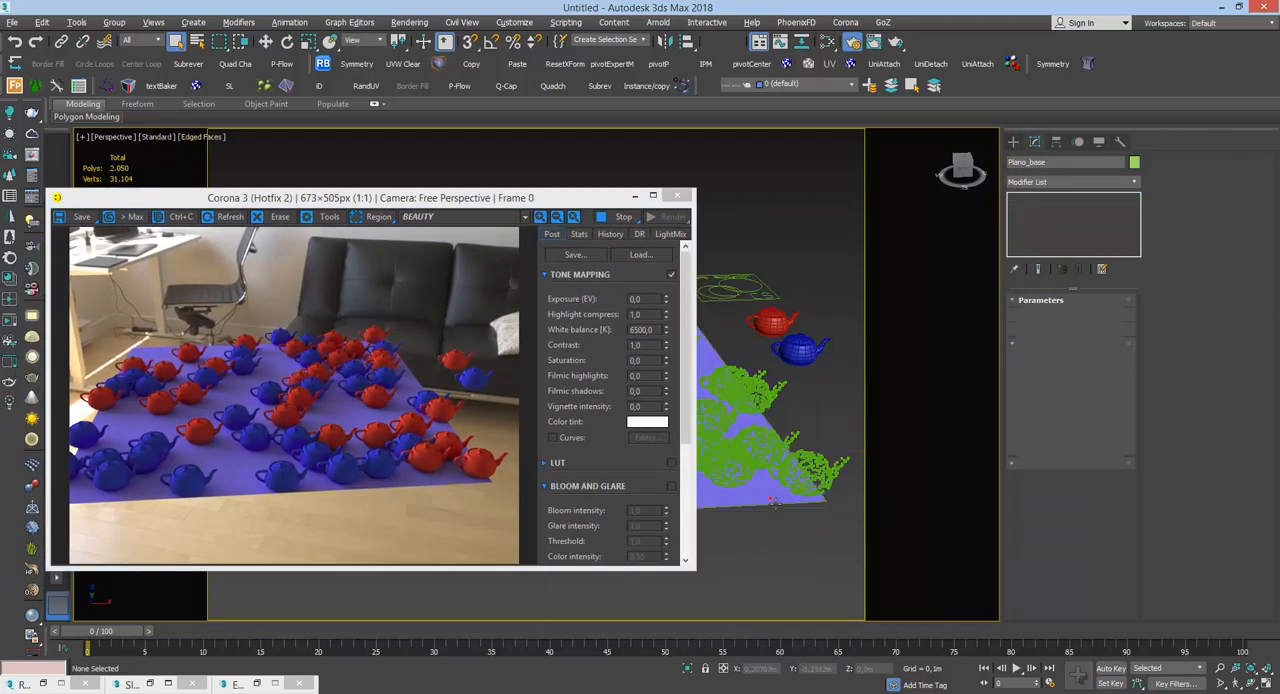
{"action": "left_click", "coordinate": [779, 506]}
{"action": "key", "text": "m"}
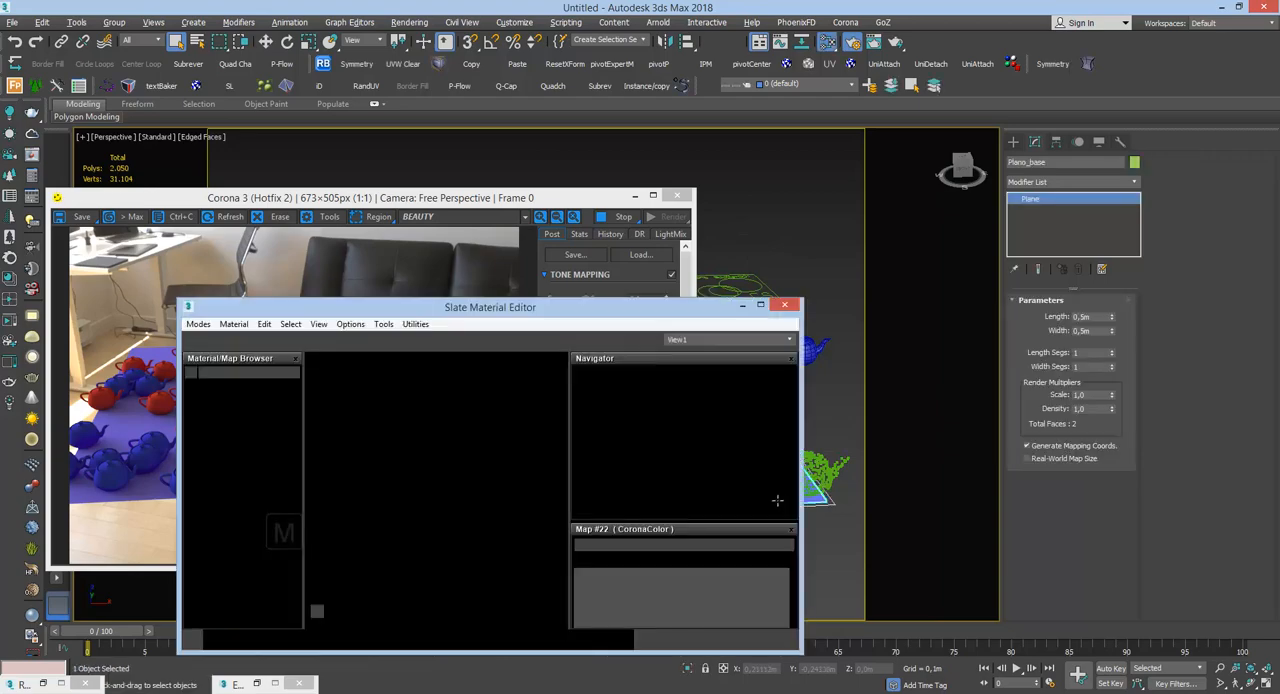
{"action": "middle_click_drag", "start_coordinate": [361, 470], "coordinate": [346, 472]}
{"action": "middle_click_drag", "start_coordinate": [439, 501], "coordinate": [320, 377]}
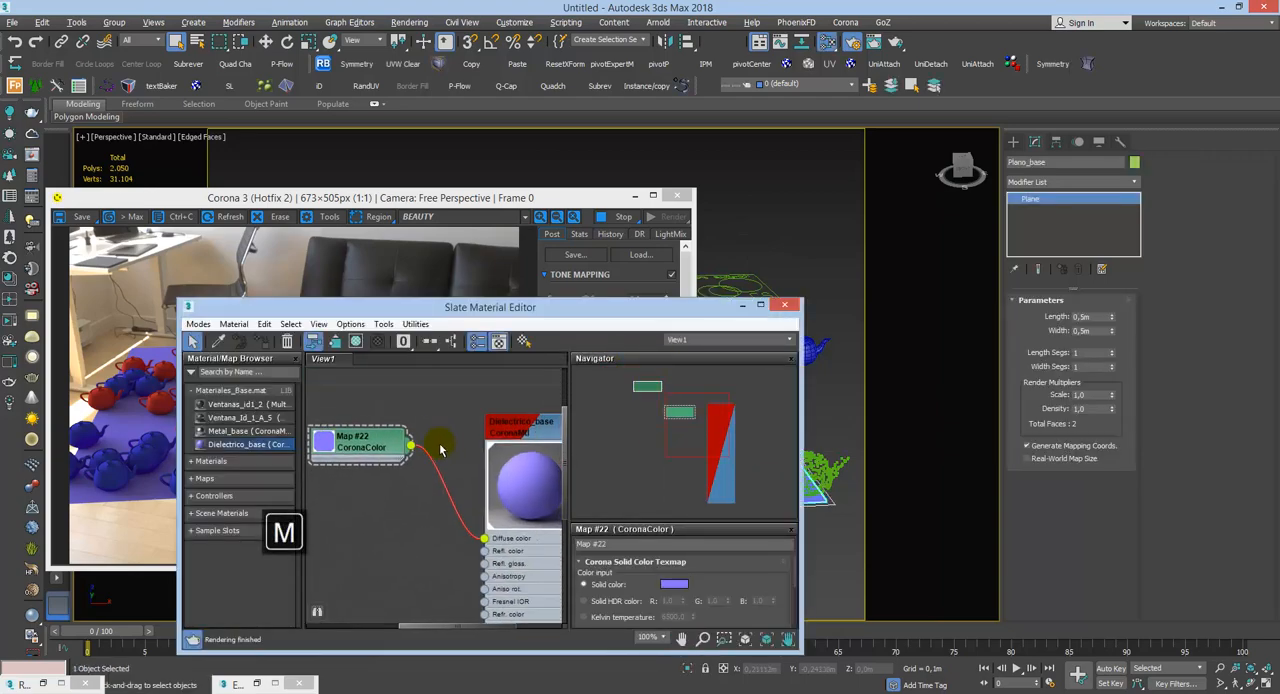
{"action": "left_click", "coordinate": [364, 447]}
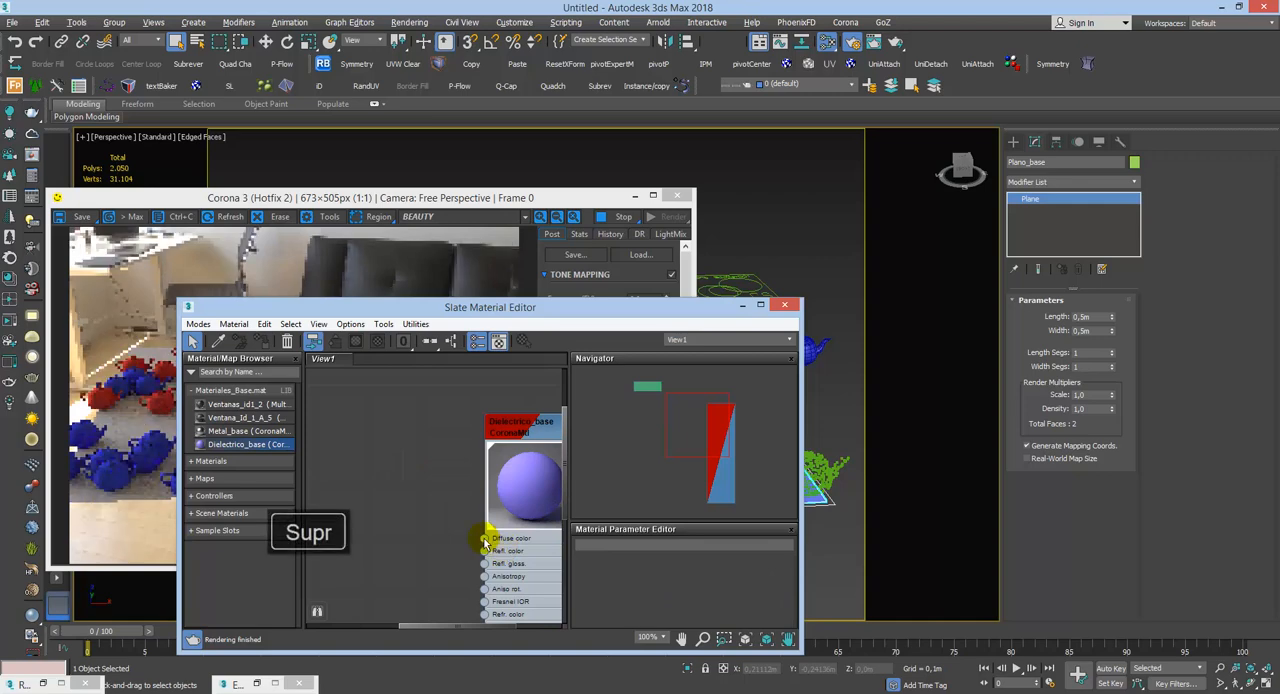
Step: Feed Dielectrico_base's Diffuse color with a CoronaBitmap loading a black-and-white blotch image from the Utility Mask folder, placing the map clear of the material
{"action": "left_click_drag", "start_coordinate": [485, 538], "coordinate": [470, 505]}
{"action": "mouse_move", "coordinate": [480, 511]}
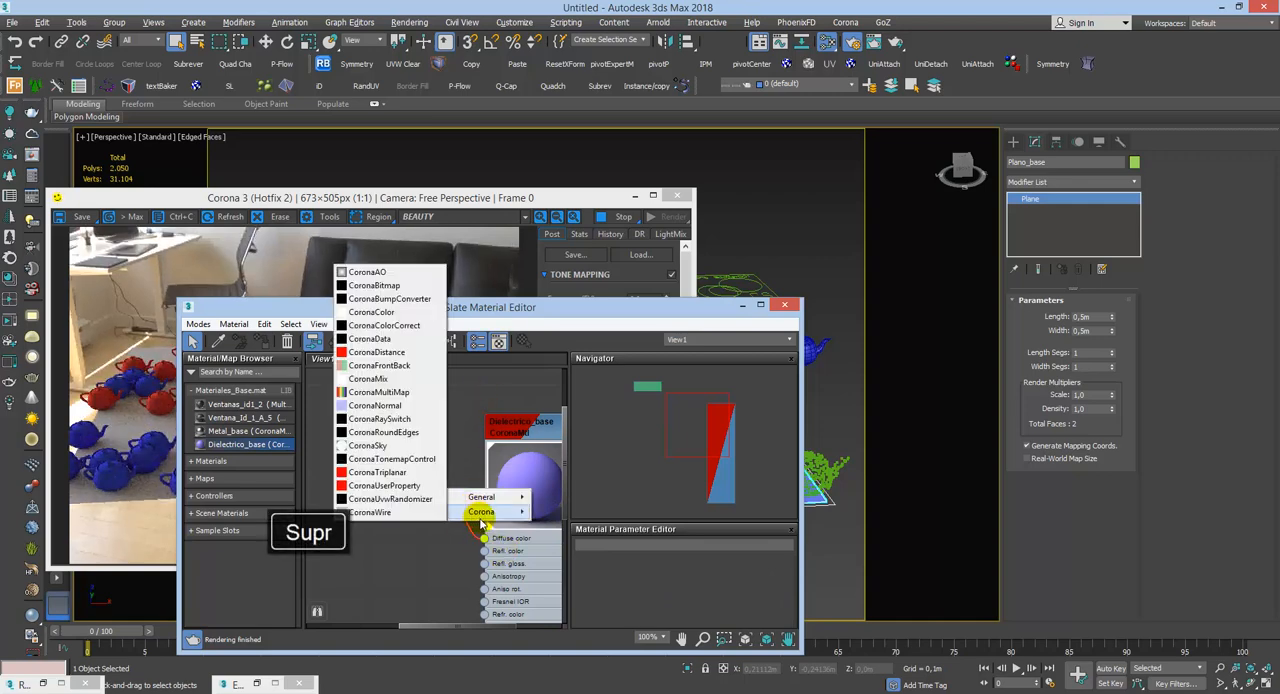
{"action": "left_click", "coordinate": [383, 295]}
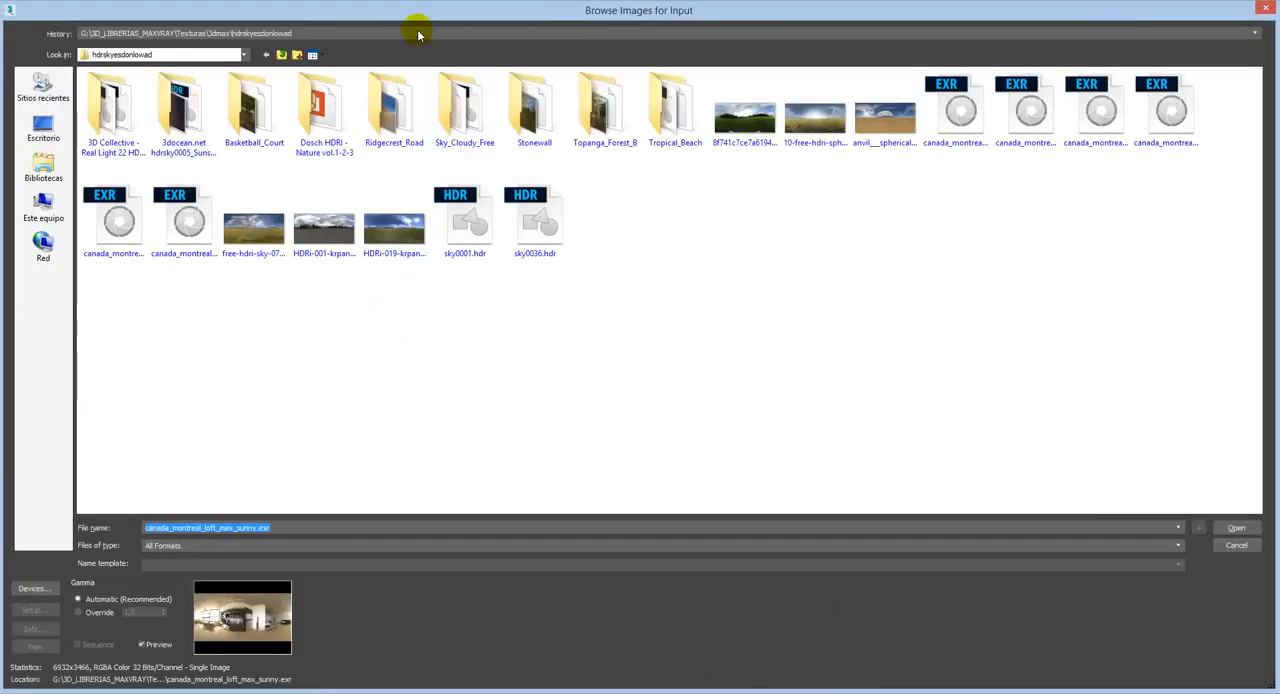
{"action": "left_click", "coordinate": [410, 33]}
{"action": "left_click", "coordinate": [398, 63]}
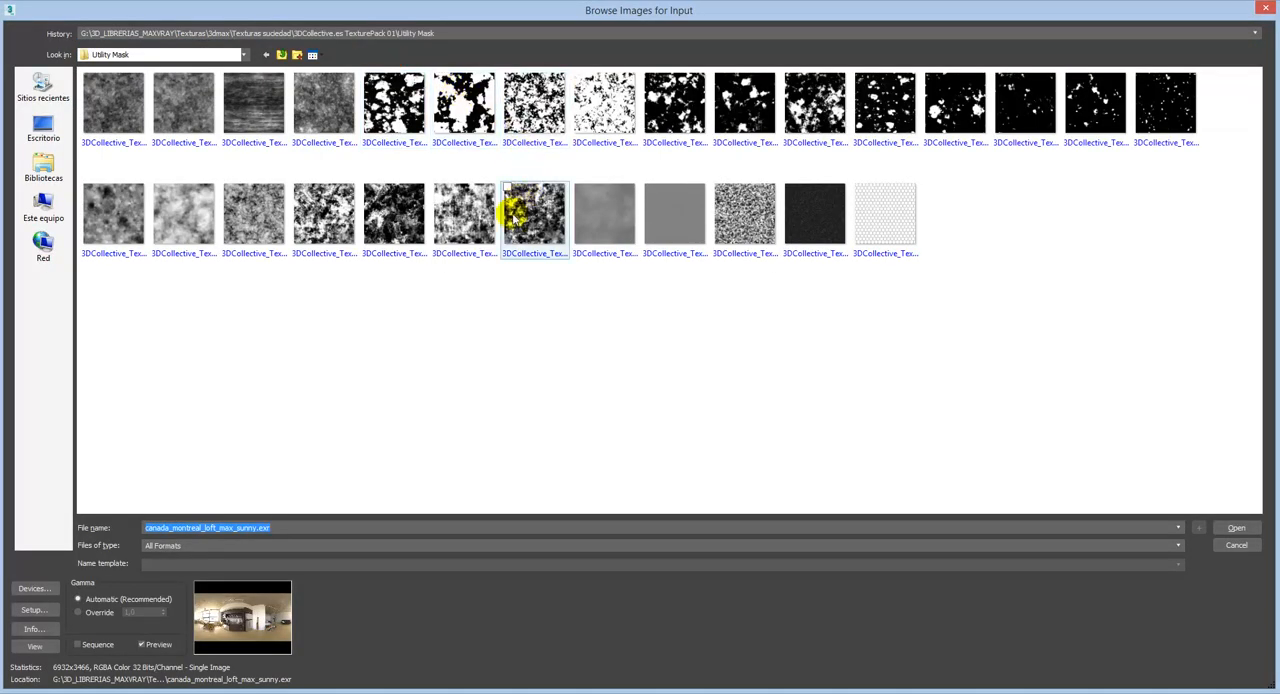
{"action": "left_click", "coordinate": [483, 113]}
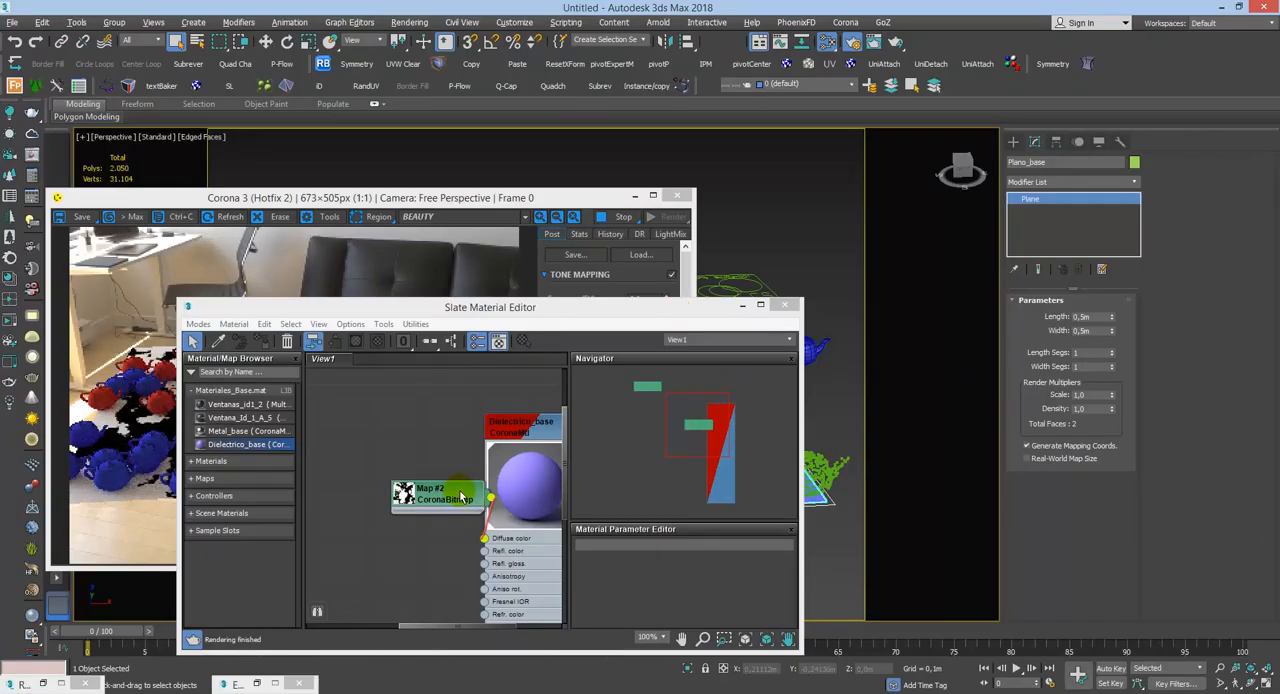
{"action": "left_click_drag", "start_coordinate": [457, 494], "coordinate": [374, 508]}
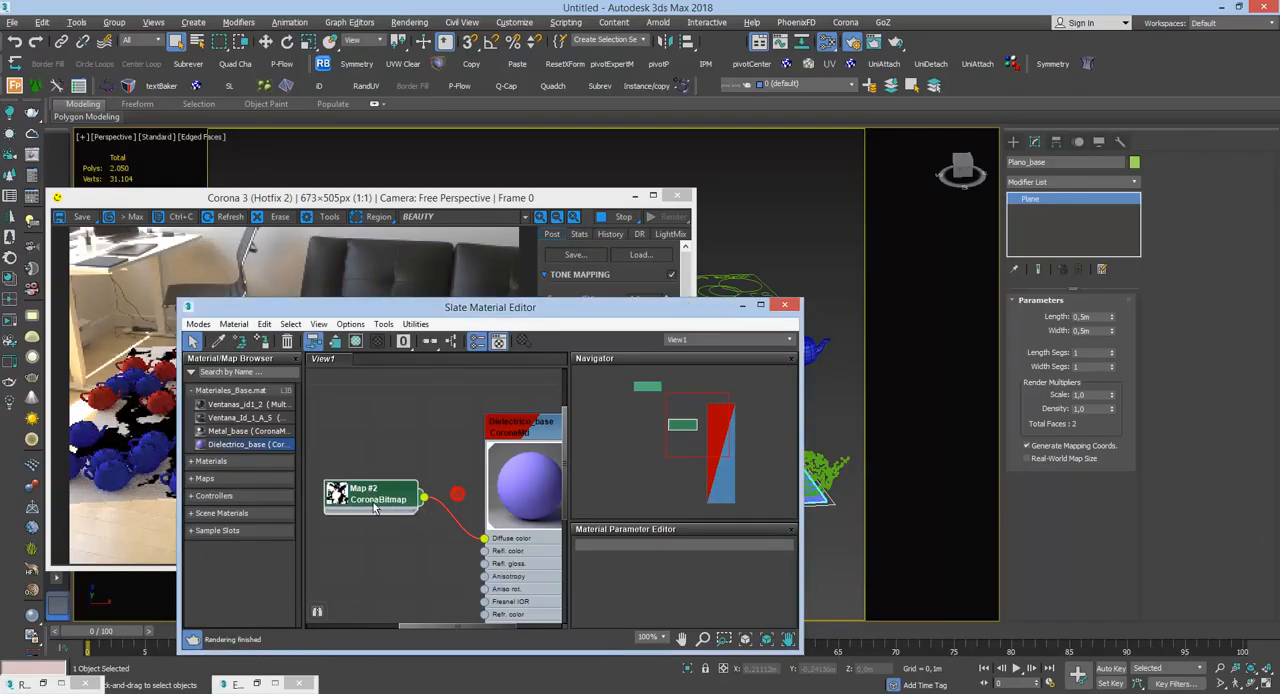
{"action": "left_click", "coordinate": [530, 428]}
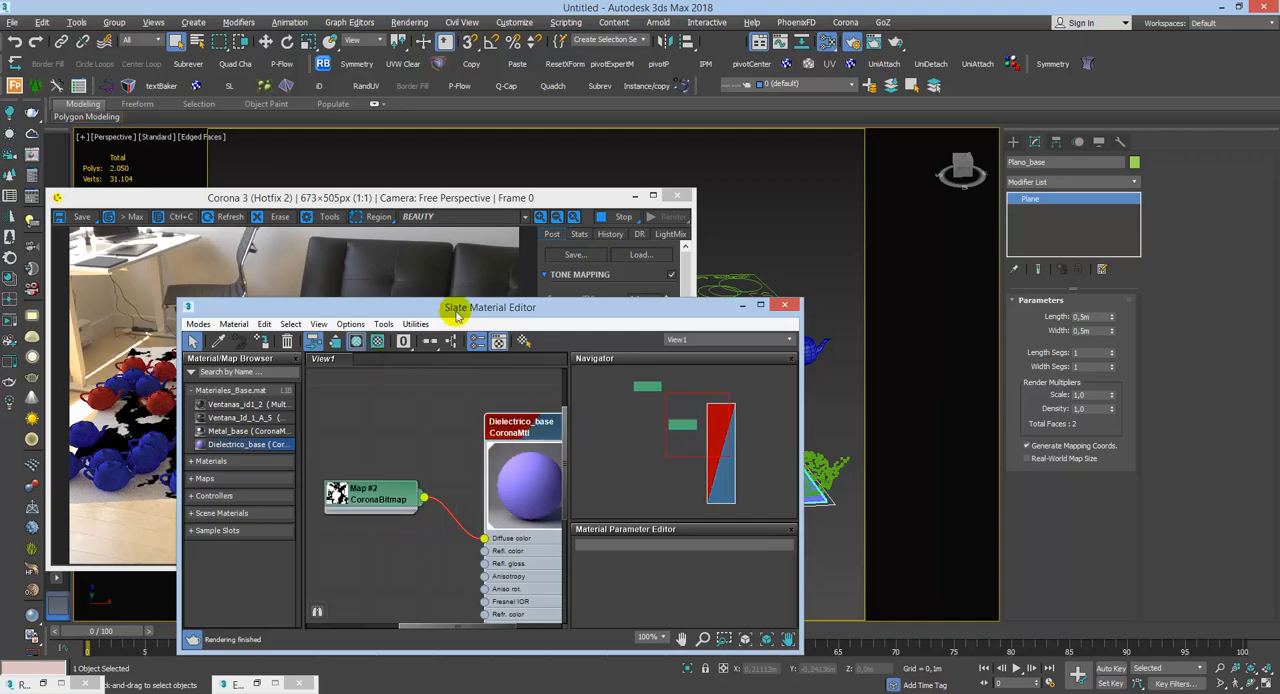
Step: Select Corona Scatter001 in the viewport and move the Slate Material Editor away from the scattered teapots
{"action": "mouse_move", "coordinate": [457, 306]}
{"action": "left_mouse_down"}
{"action": "mouse_move", "coordinate": [527, 689]}
{"action": "mouse_move", "coordinate": [497, 590]}
{"action": "mouse_move", "coordinate": [509, 523]}
{"action": "mouse_move", "coordinate": [422, 295]}
{"action": "mouse_move", "coordinate": [435, 297]}
{"action": "left_mouse_up"}
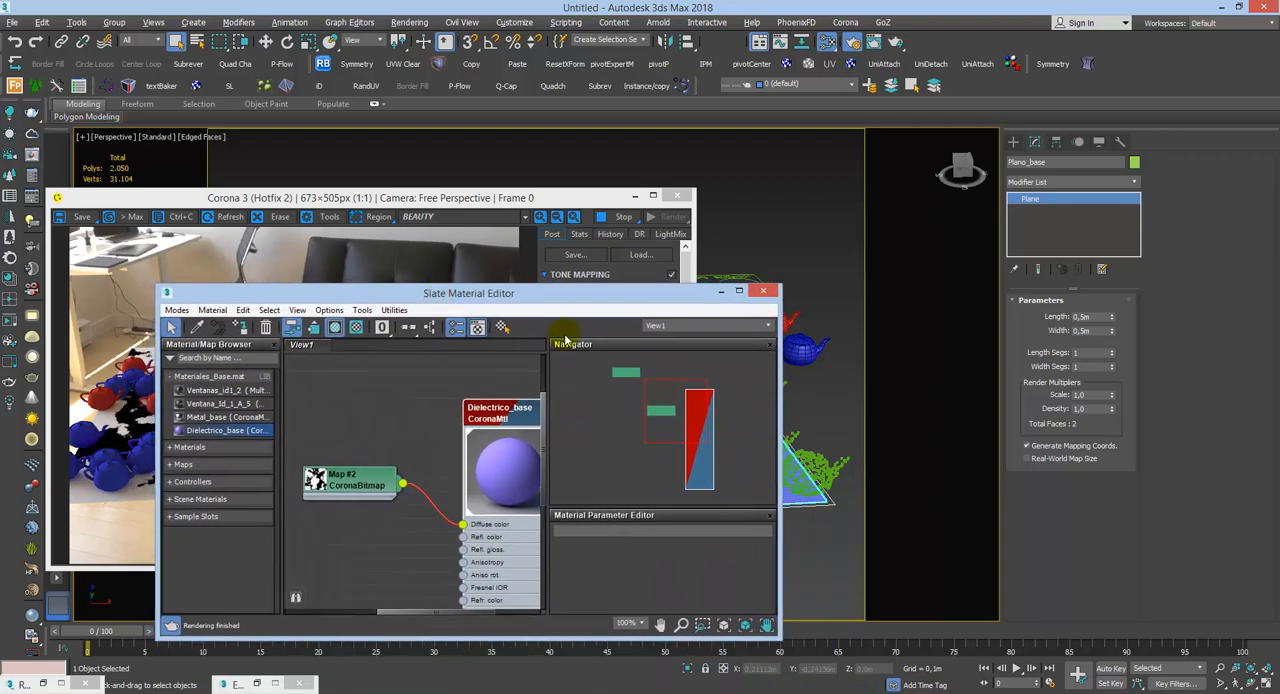
{"action": "left_click", "coordinate": [740, 280]}
{"action": "left_click", "coordinate": [741, 280]}
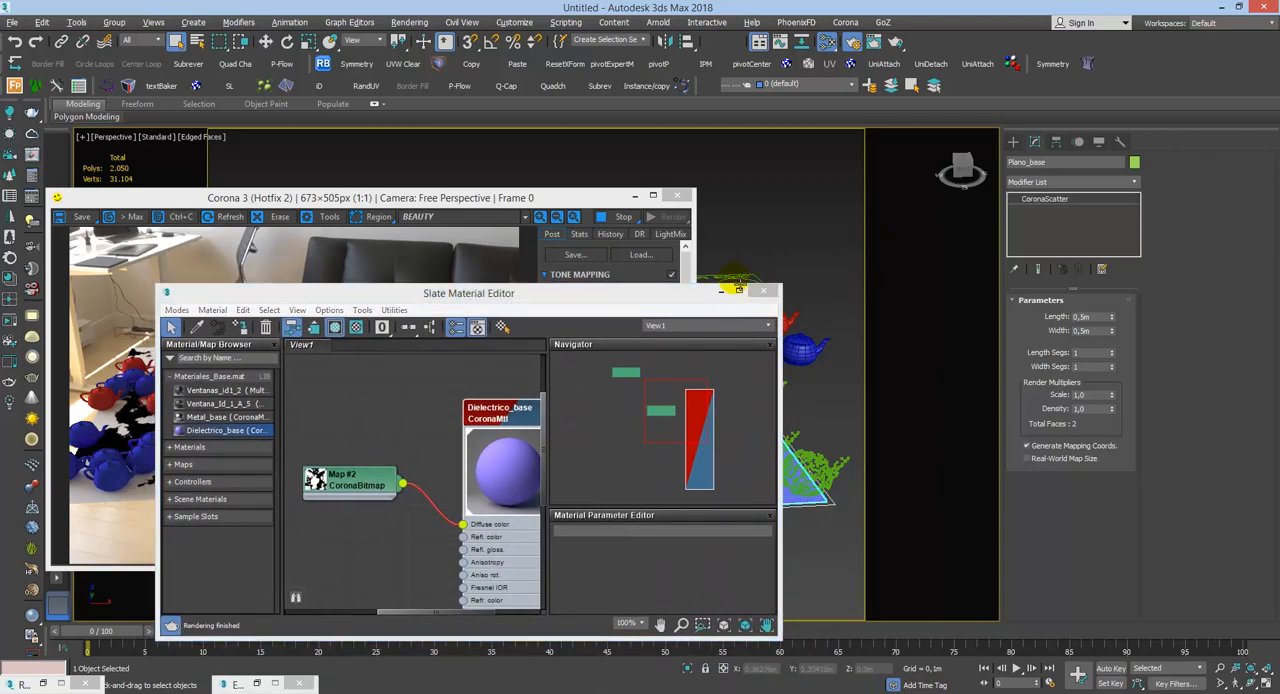
{"action": "left_click", "coordinate": [739, 282]}
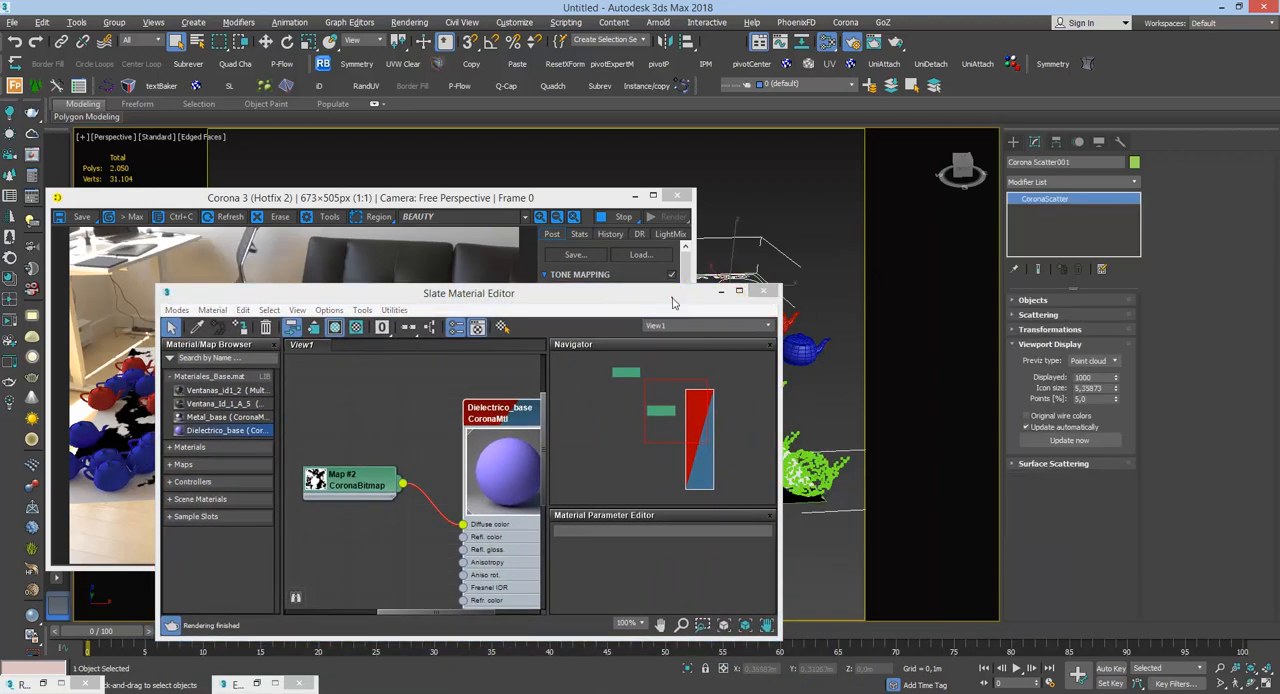
{"action": "left_click_drag", "start_coordinate": [735, 300], "coordinate": [808, 380]}
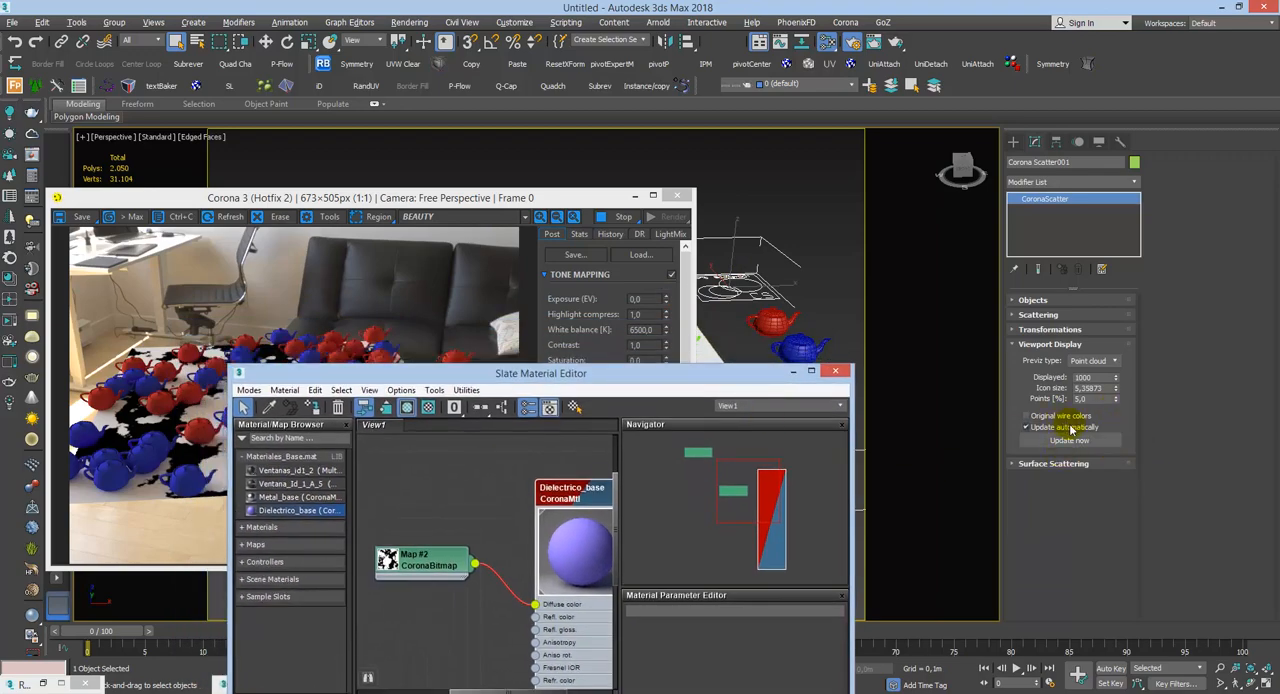
Step: Update the scatter preview and toggle Original wire colors to compare the point cloud colors, leaving the option on
{"action": "left_click", "coordinate": [1060, 440]}
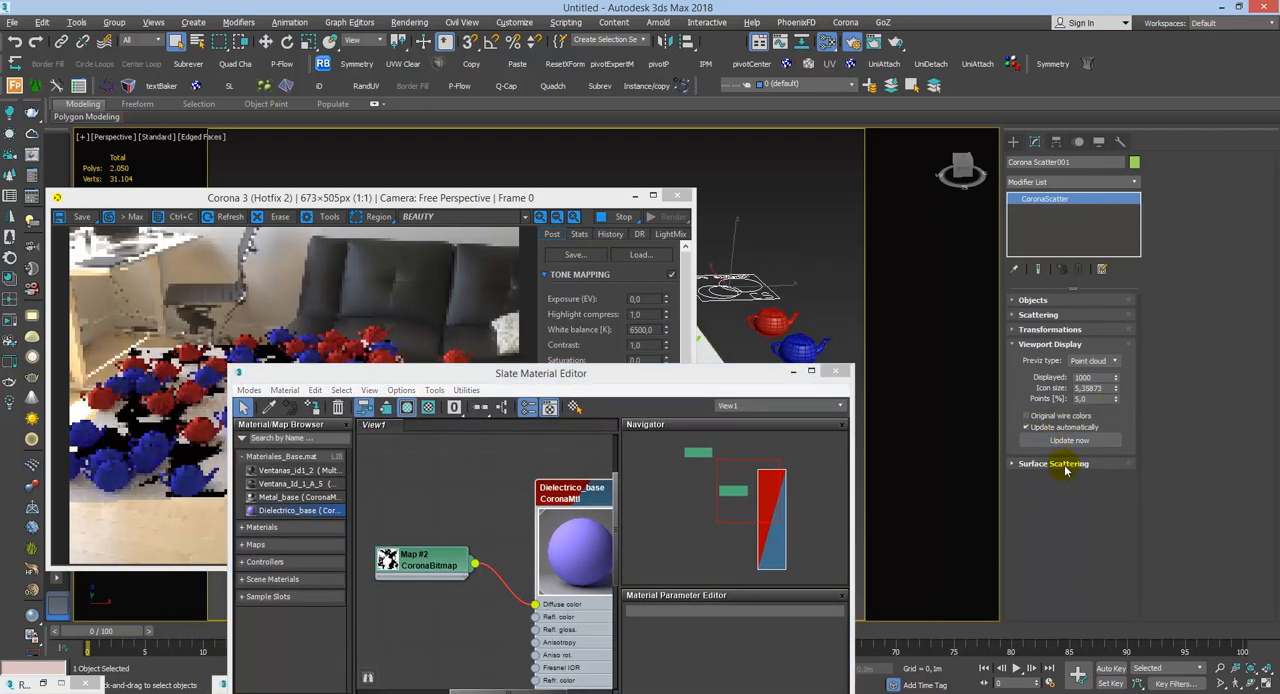
{"action": "left_click", "coordinate": [1040, 416]}
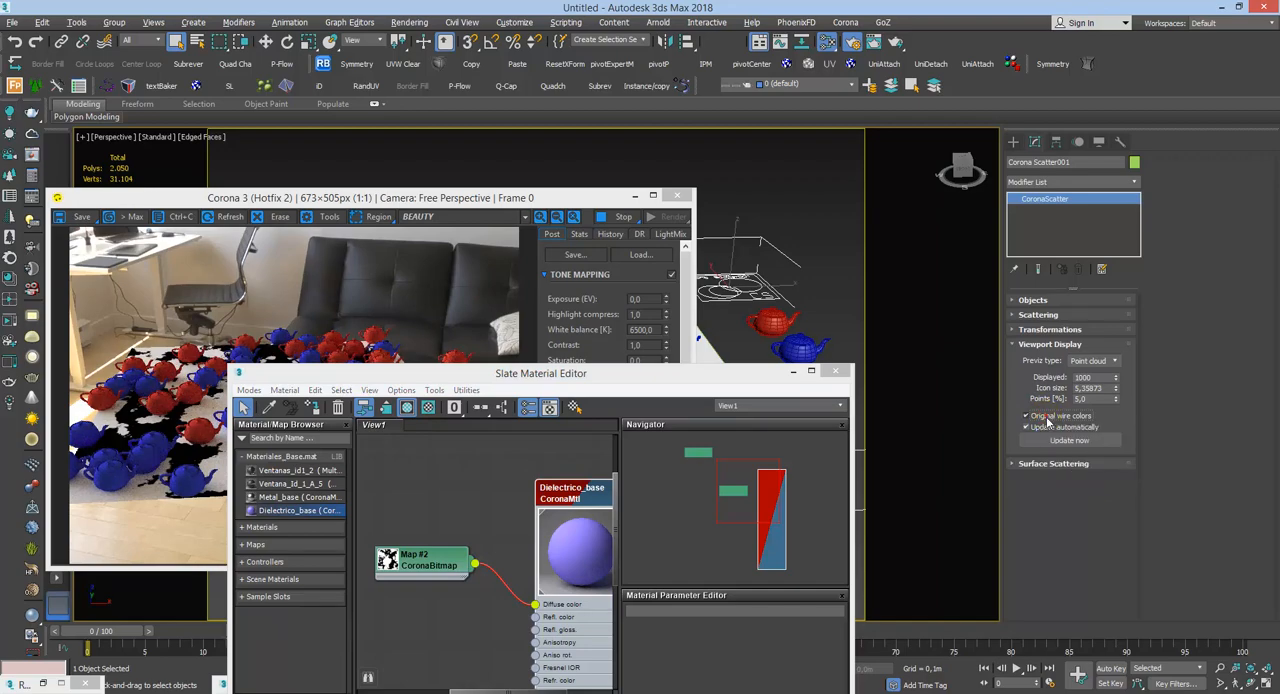
{"action": "left_click_drag", "start_coordinate": [746, 374], "coordinate": [574, 122]}
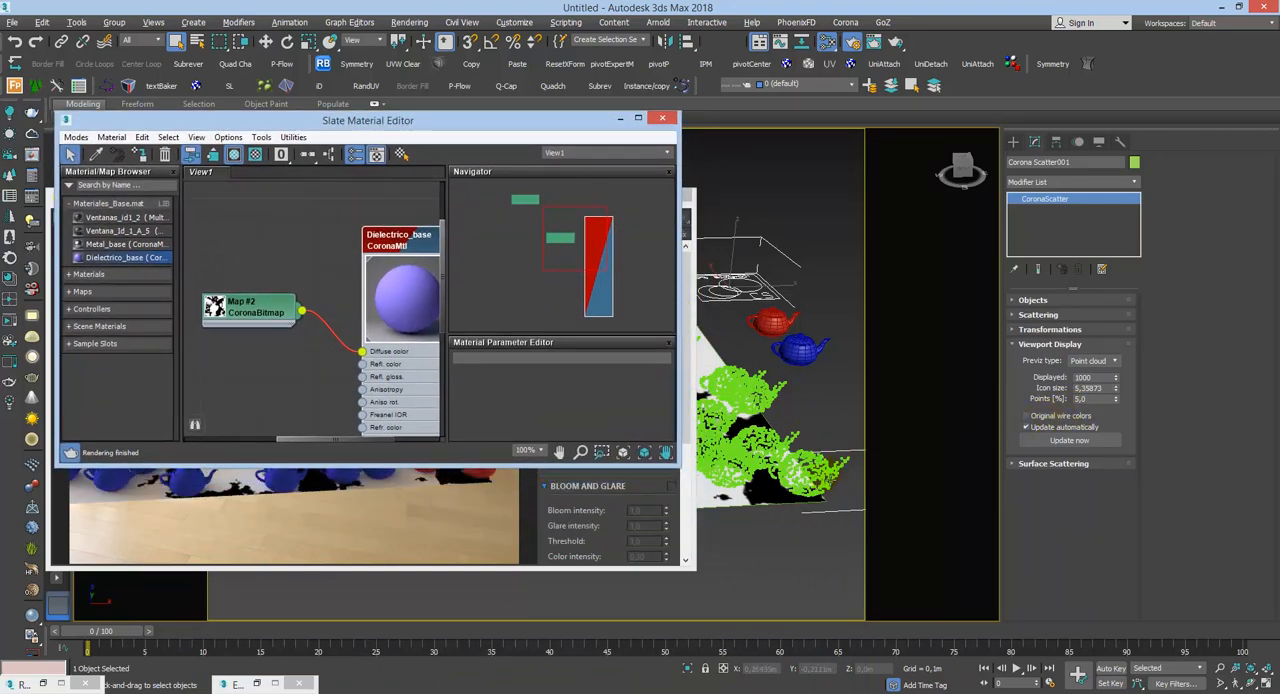
{"action": "left_click", "coordinate": [825, 472]}
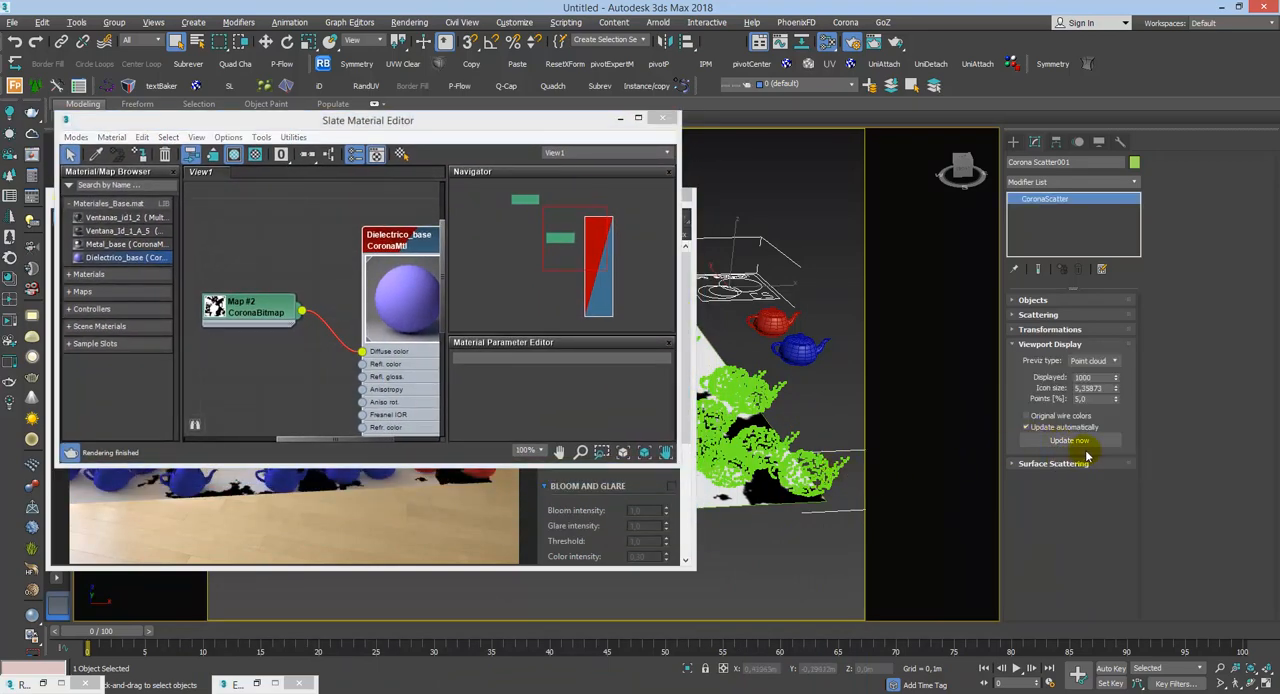
{"action": "left_click", "coordinate": [1047, 415]}
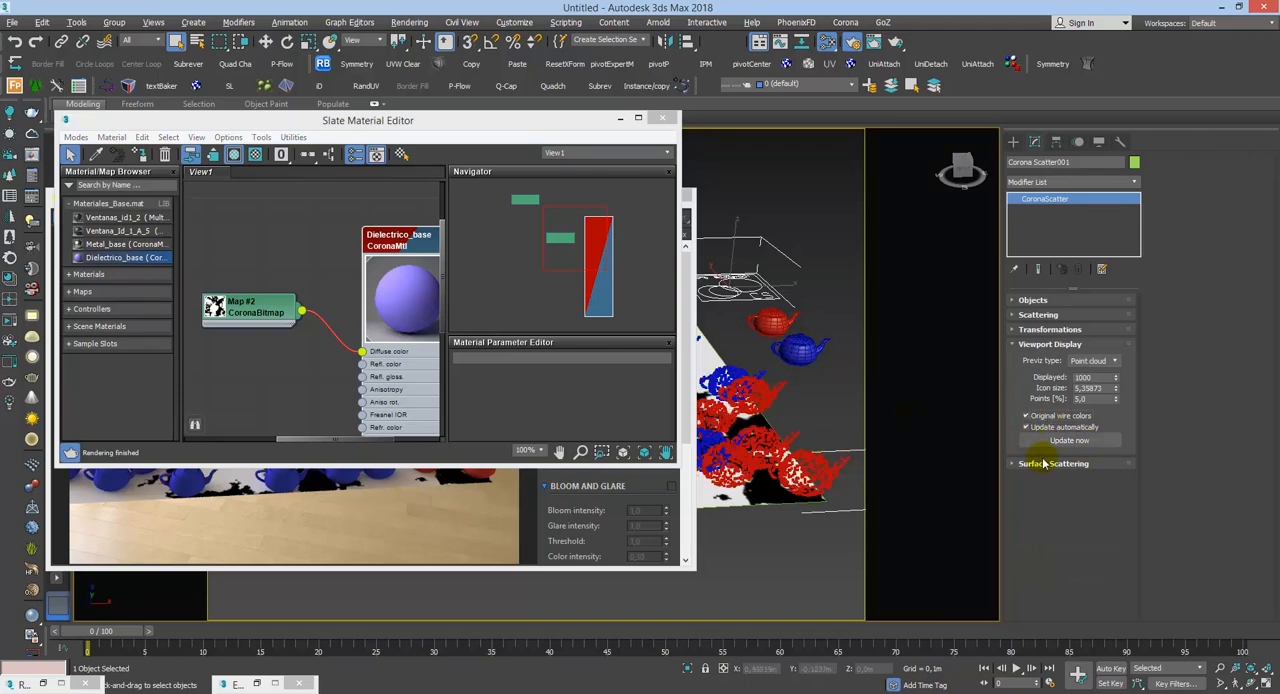
Step: Minimize the Slate Material Editor and move the Corona render window aside to uncover the scattered plane
{"action": "left_click_drag", "start_coordinate": [545, 127], "coordinate": [675, 214]}
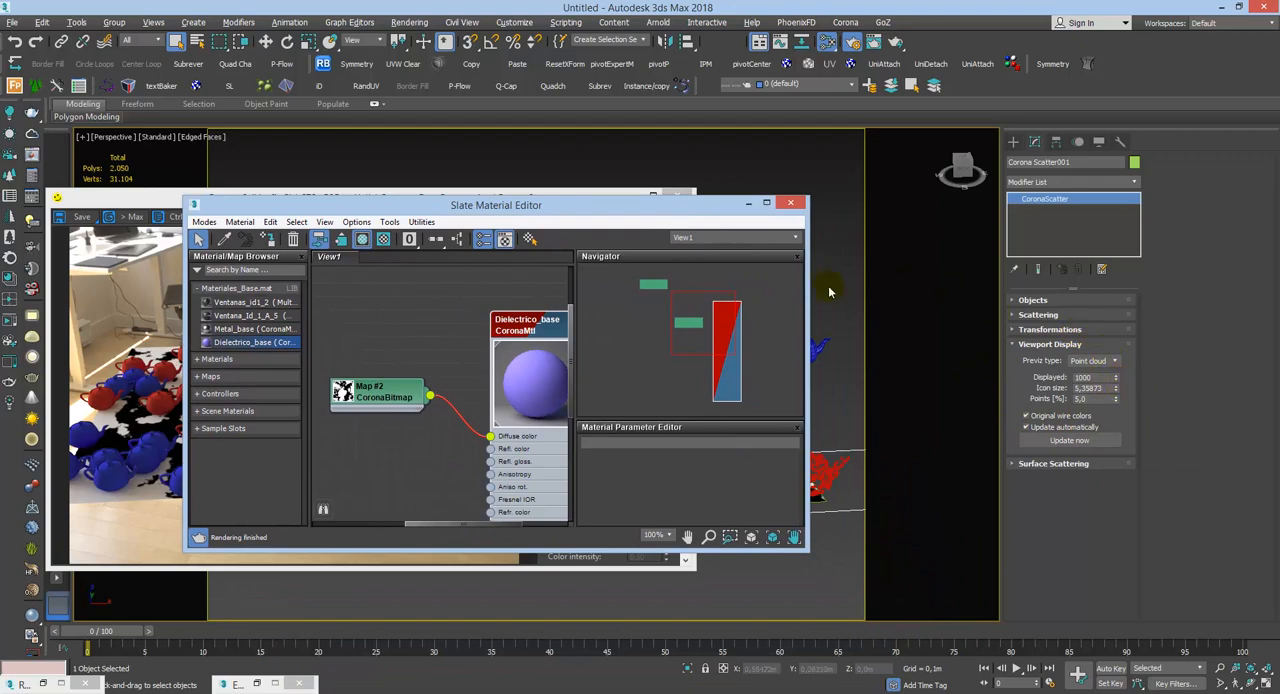
{"action": "left_click", "coordinate": [748, 203]}
{"action": "left_click_drag", "start_coordinate": [630, 199], "coordinate": [503, 135]}
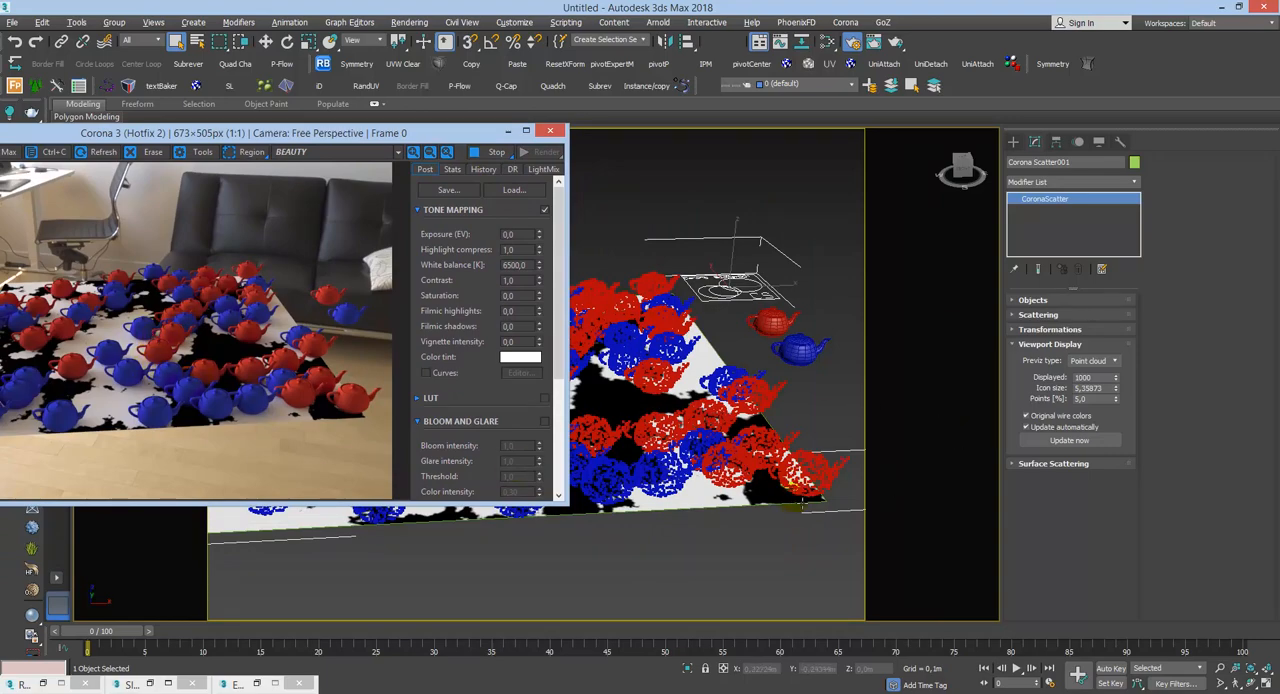
Step: Try limiting the scatter's Displayed value to 100 and to 10, and inspect the reduced preview over the plane
{"action": "left_click", "coordinate": [1082, 377]}
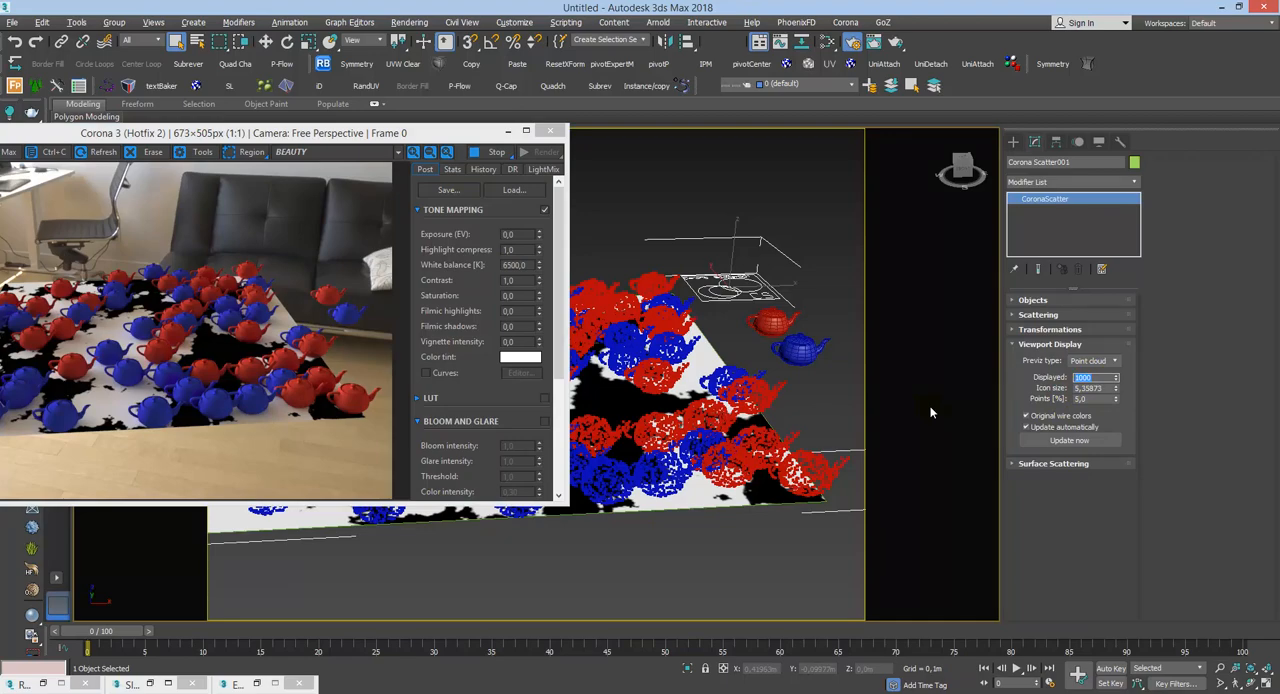
{"action": "type", "text": "100"}
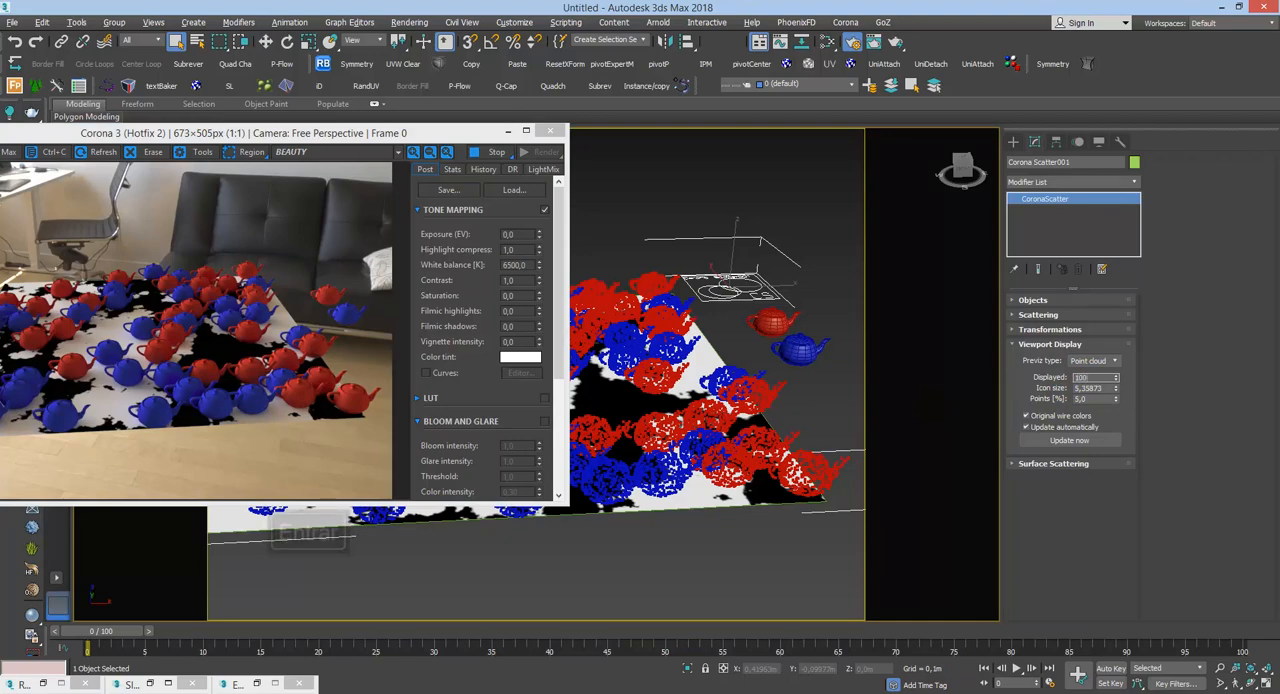
{"action": "key", "text": "Return"}
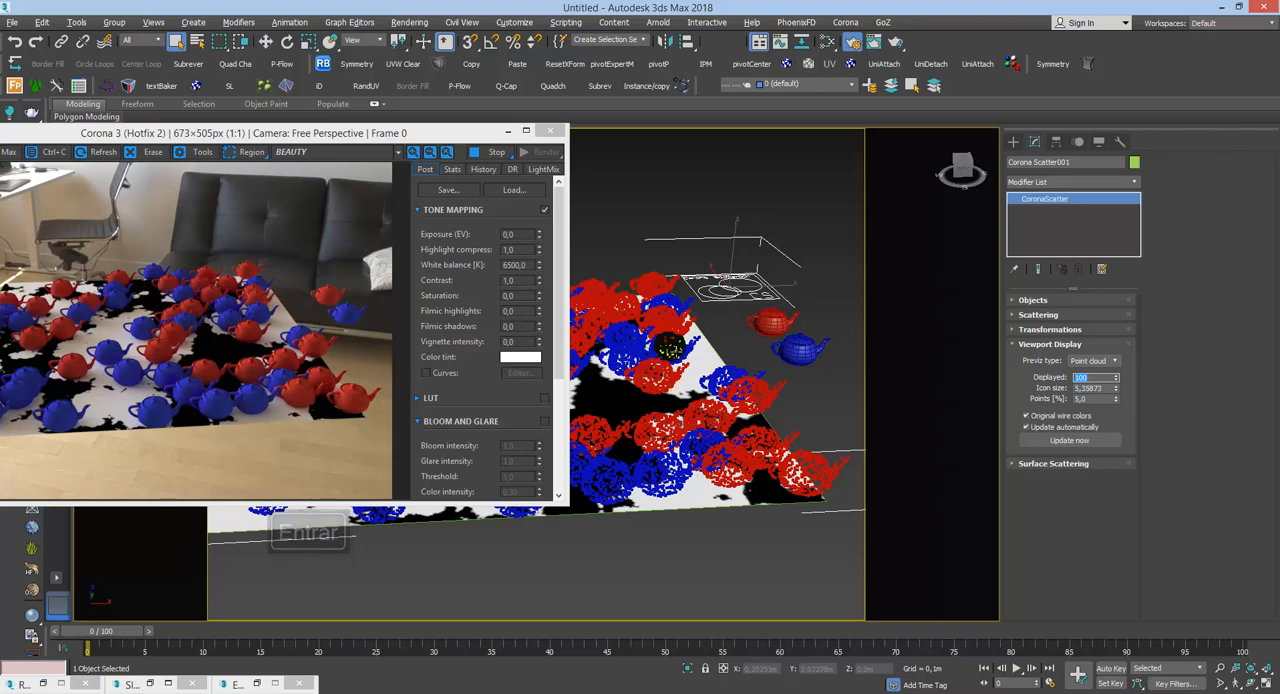
{"action": "type", "text": "10"}
{"action": "key", "text": "Return"}
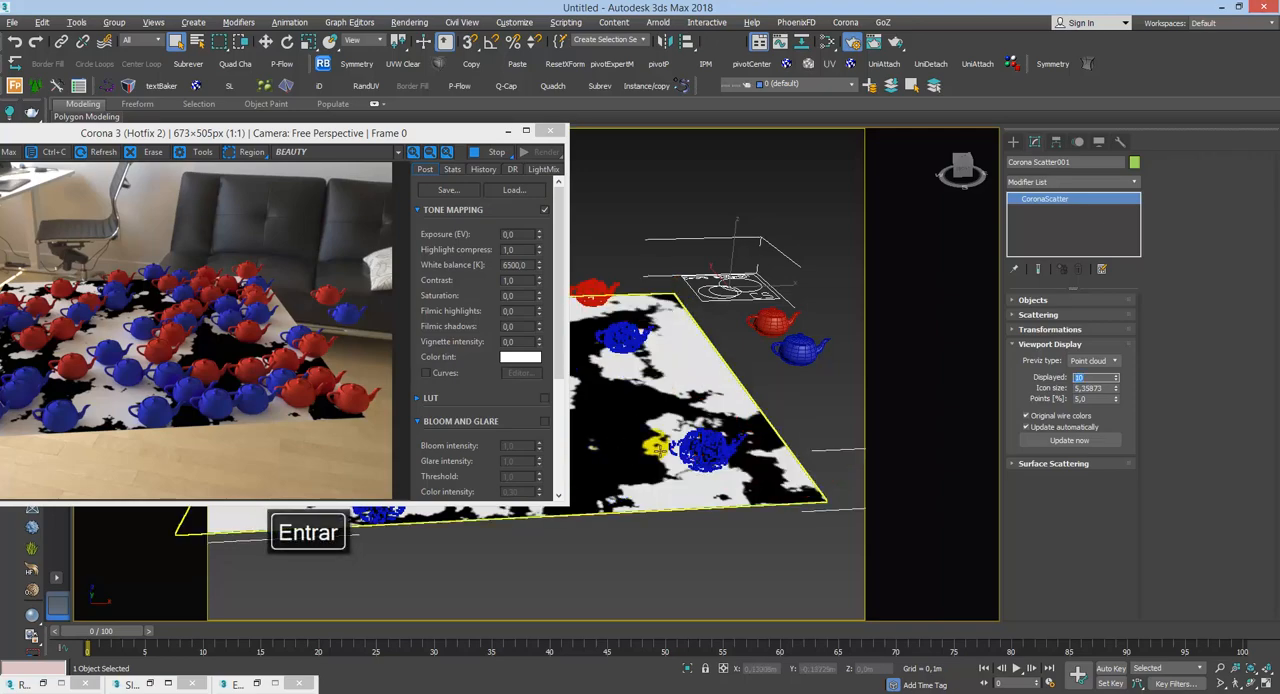
{"action": "middle_click_drag", "start_coordinate": [654, 444], "coordinate": [776, 474]}
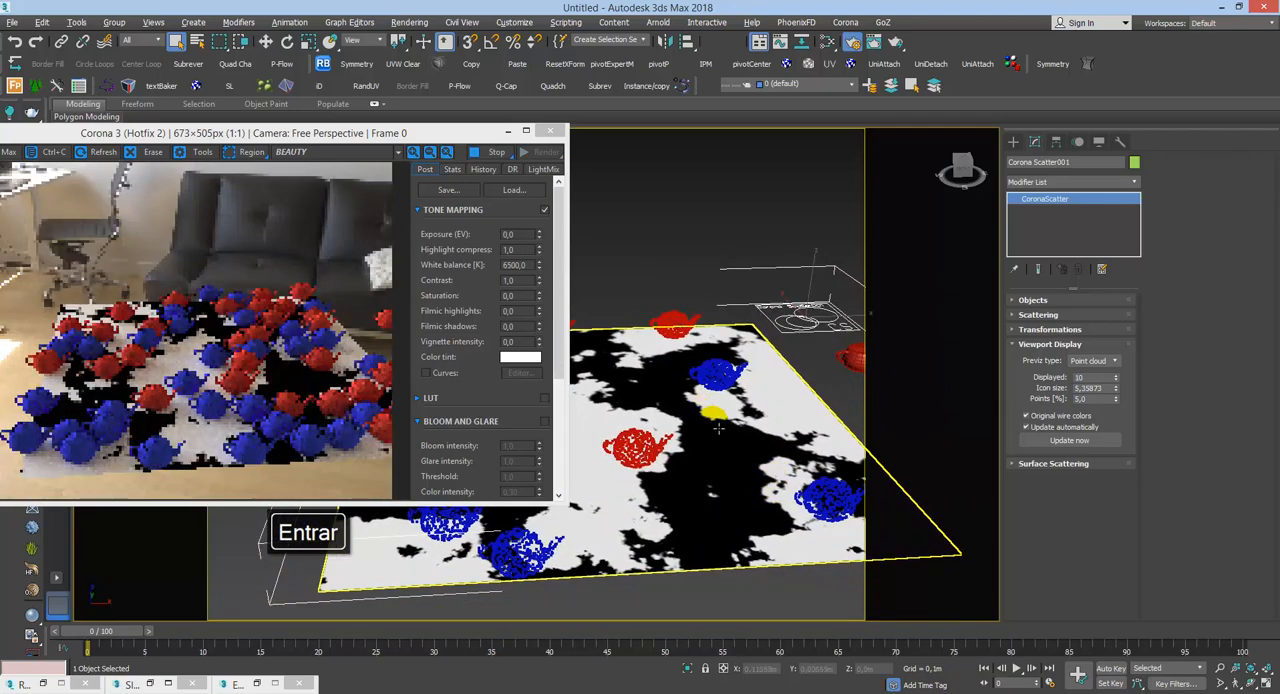
{"action": "middle_click_drag", "start_coordinate": [716, 440], "coordinate": [635, 412]}
Step: Set the scatter's Displayed value back to 1000
{"action": "double_click", "coordinate": [1078, 377]}
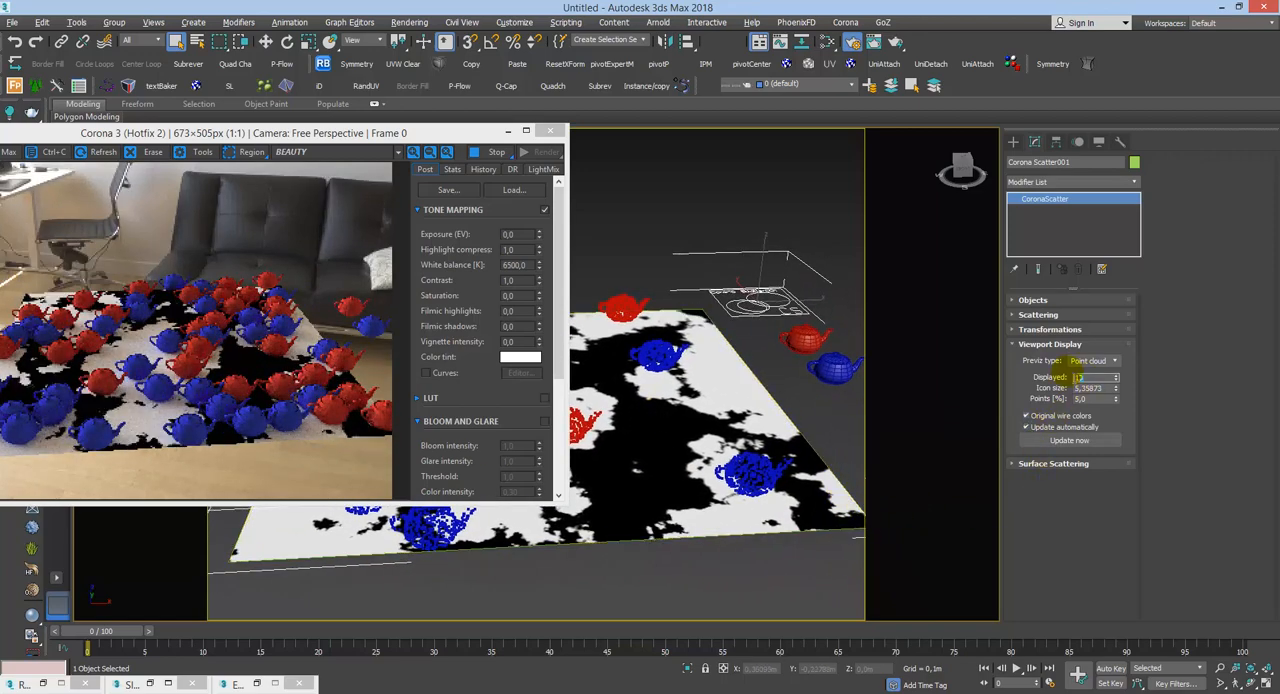
{"action": "type", "text": "1000"}
{"action": "key", "text": "Return"}
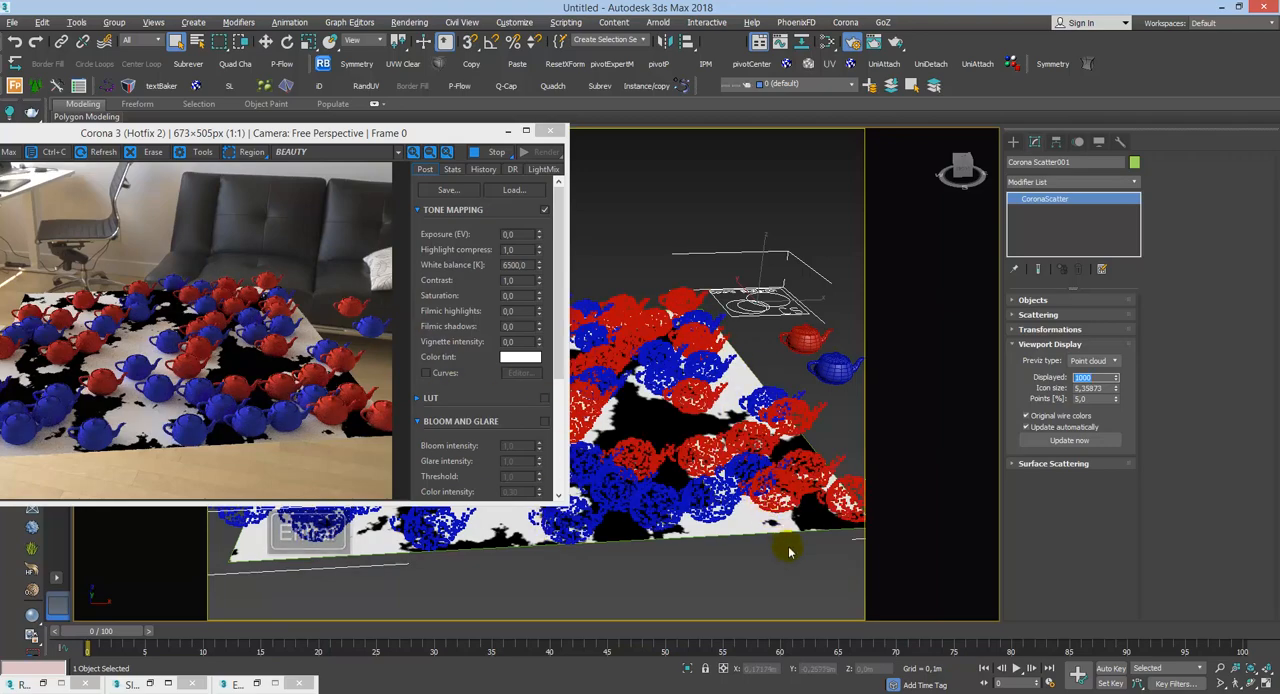
Step: Close the Viewport Display settings, look briefly at the Scattering settings, and open the scatter's Transformations settings
{"action": "left_click", "coordinate": [1064, 345]}
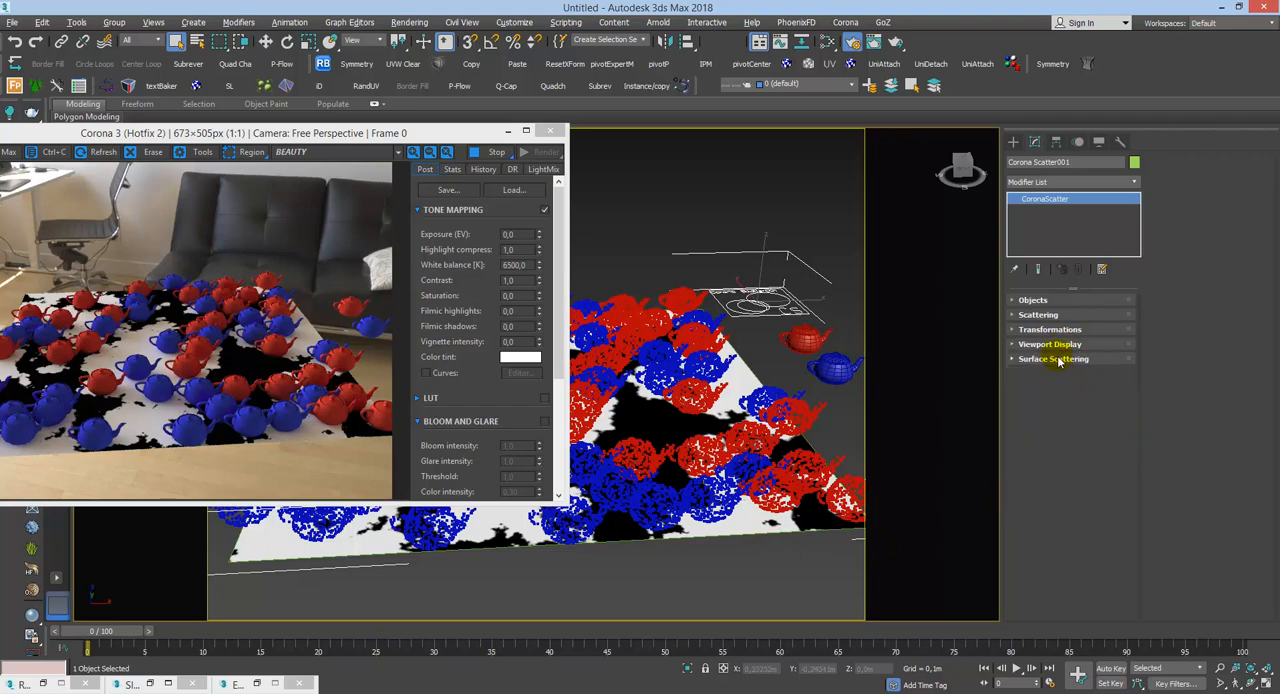
{"action": "left_click", "coordinate": [1040, 316]}
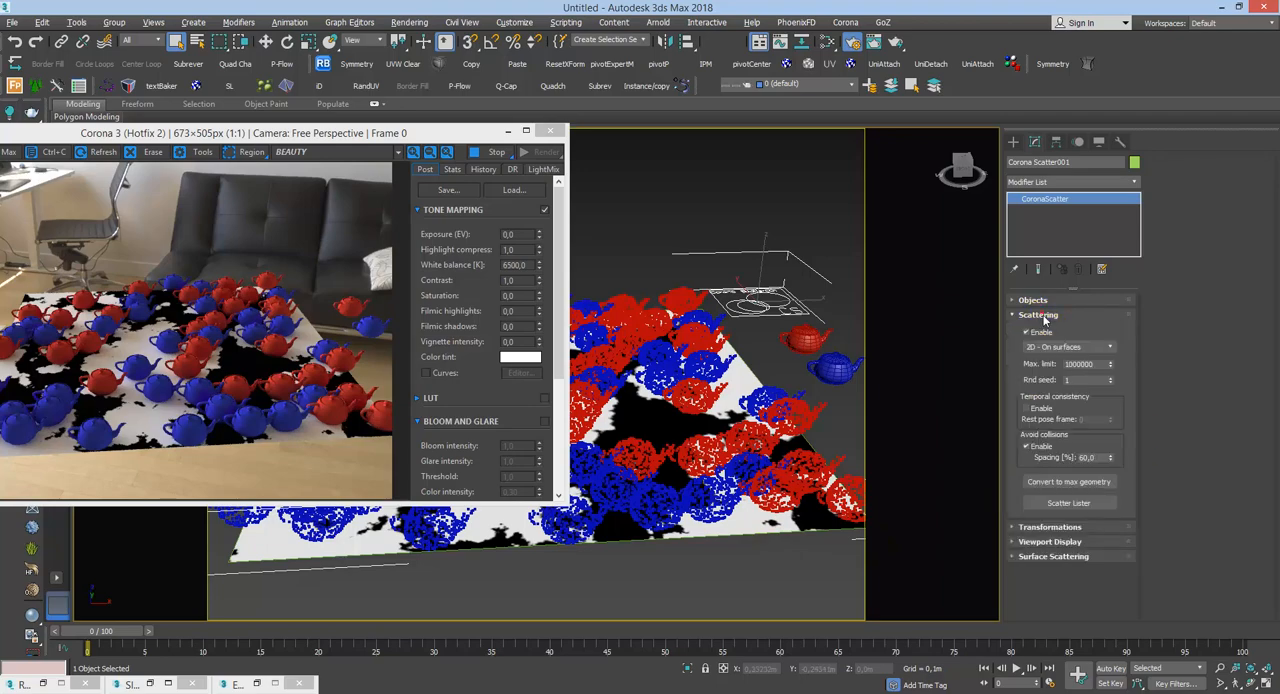
{"action": "left_click", "coordinate": [1040, 316]}
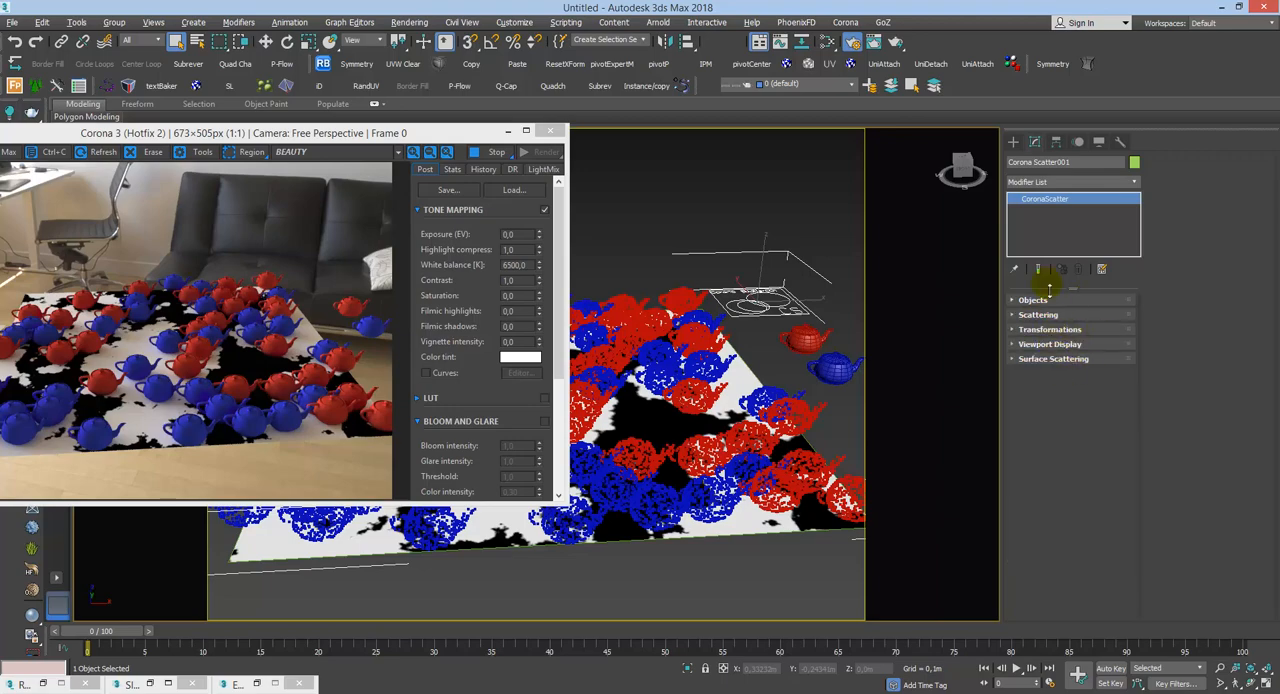
{"action": "left_click", "coordinate": [1069, 330]}
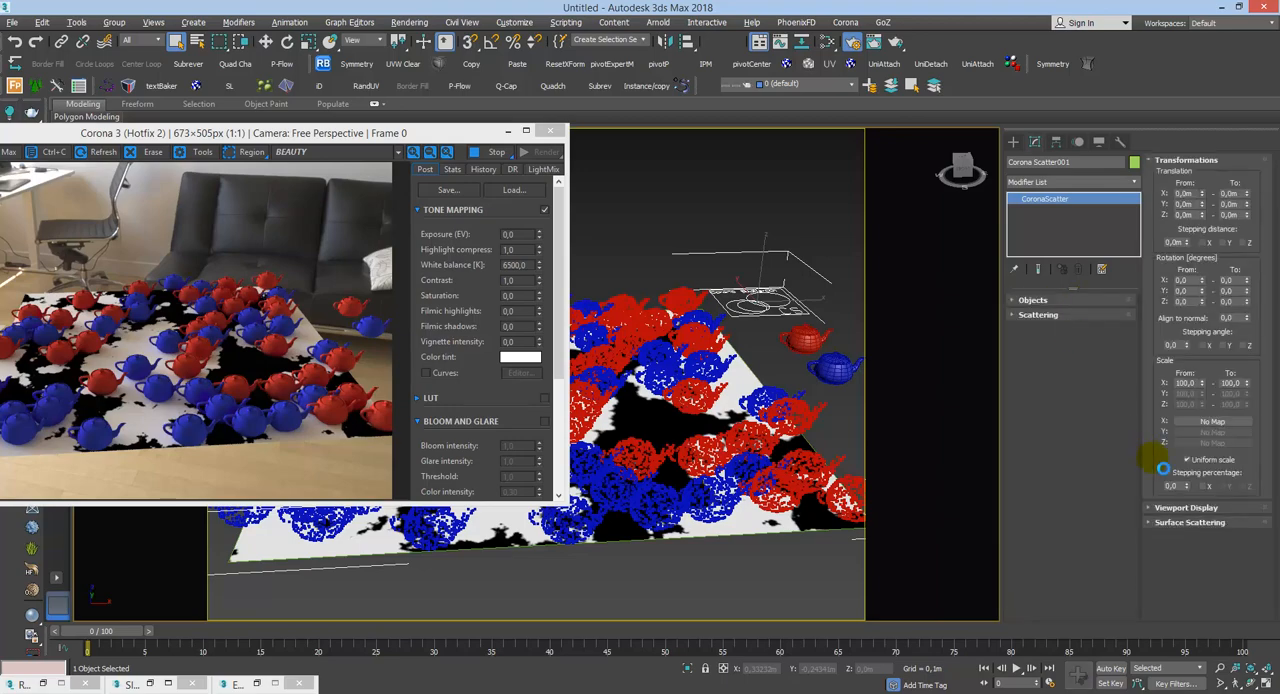
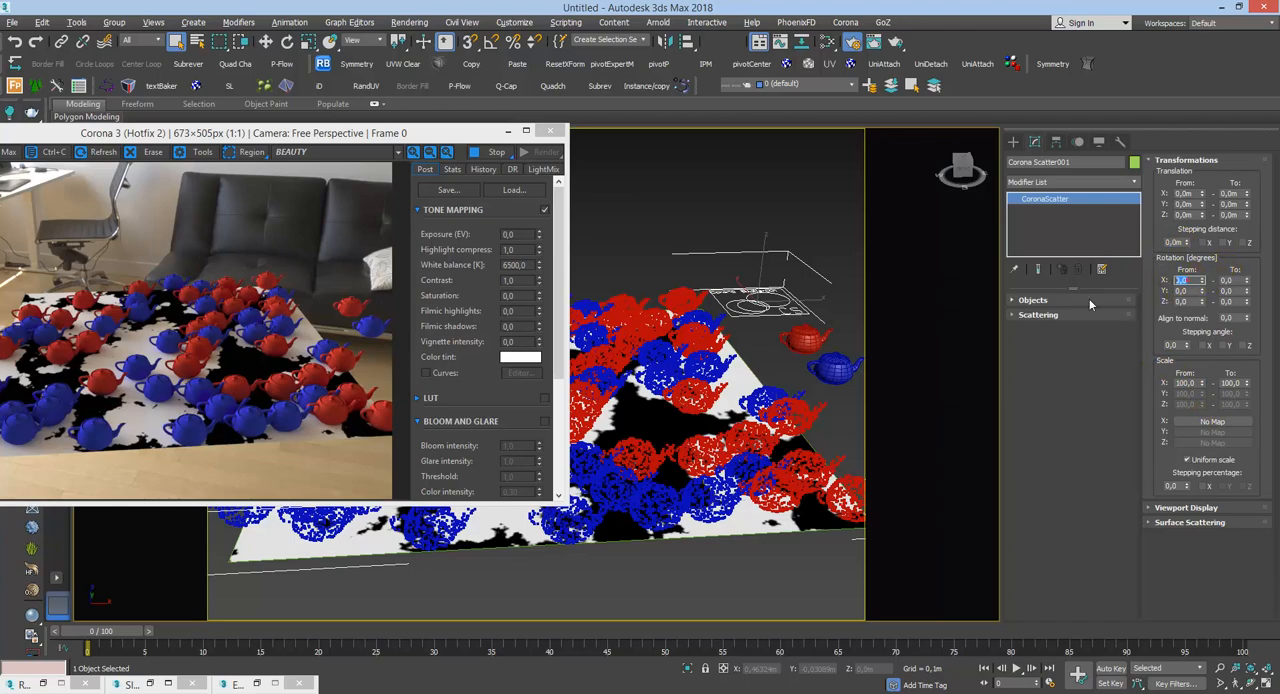
Step: Set the scatter's X rotation range from -5 to 5 degrees
{"action": "key", "text": "BackSpace"}
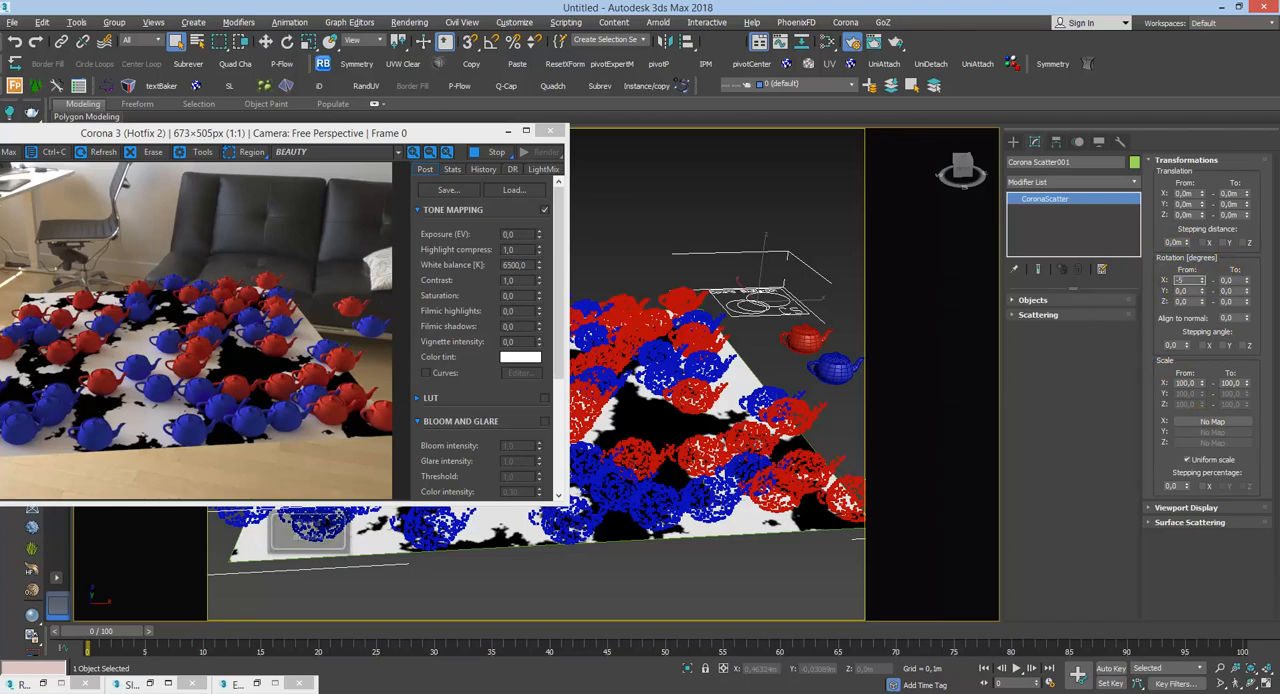
{"action": "key", "text": "Right"}
{"action": "type", "text": "5"}
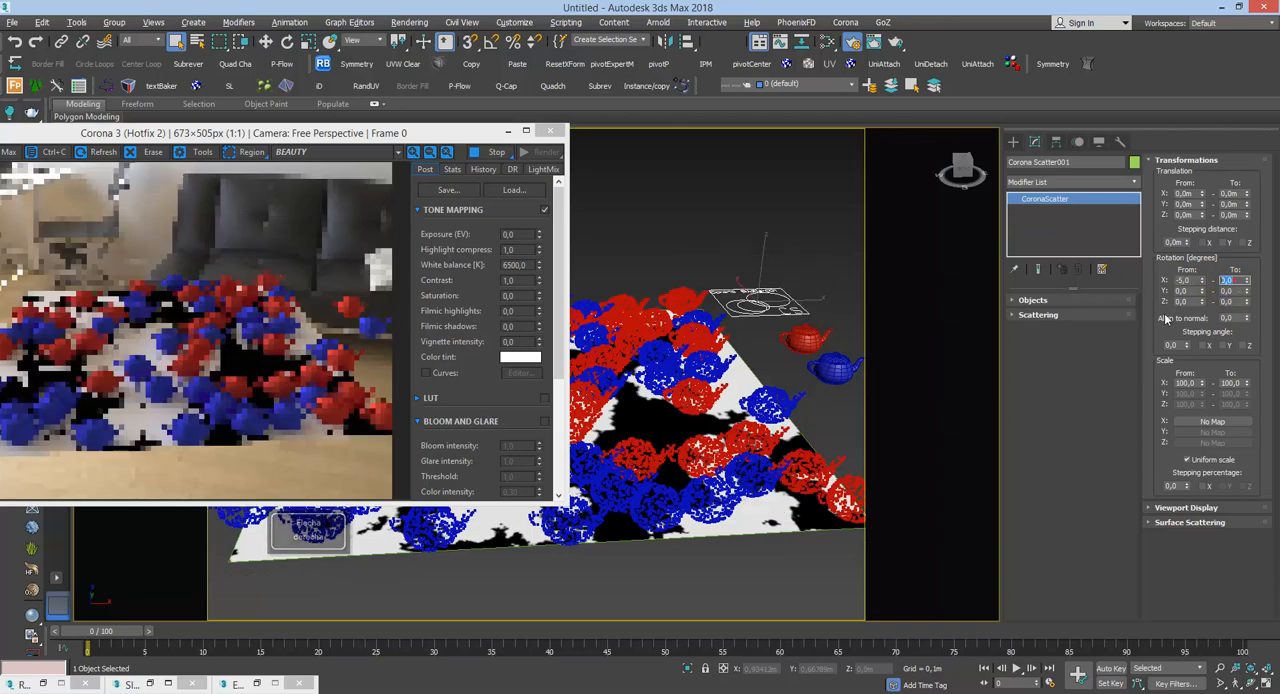
{"action": "key", "text": "Return"}
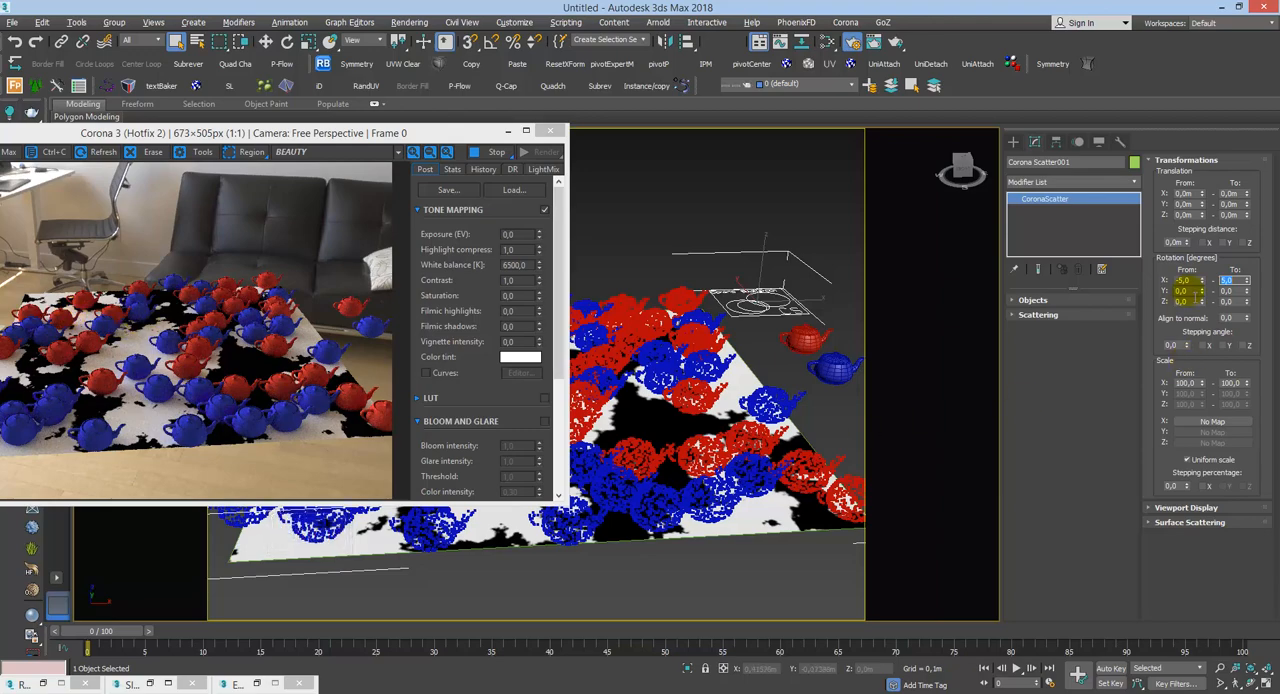
Step: Set the scatter's Y rotation range from -15 to 15 degrees
{"action": "left_click", "coordinate": [1183, 291]}
{"action": "type", "text": "-5"}
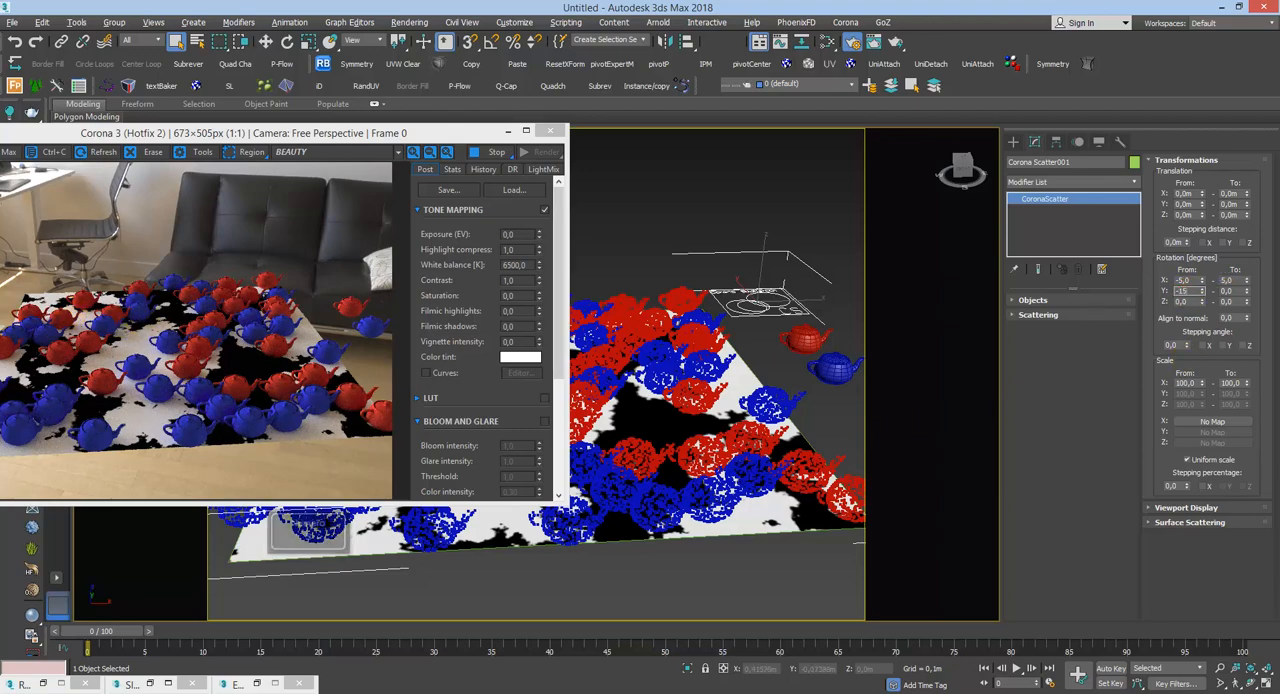
{"action": "left_click_drag", "start_coordinate": [1241, 292], "coordinate": [1143, 270]}
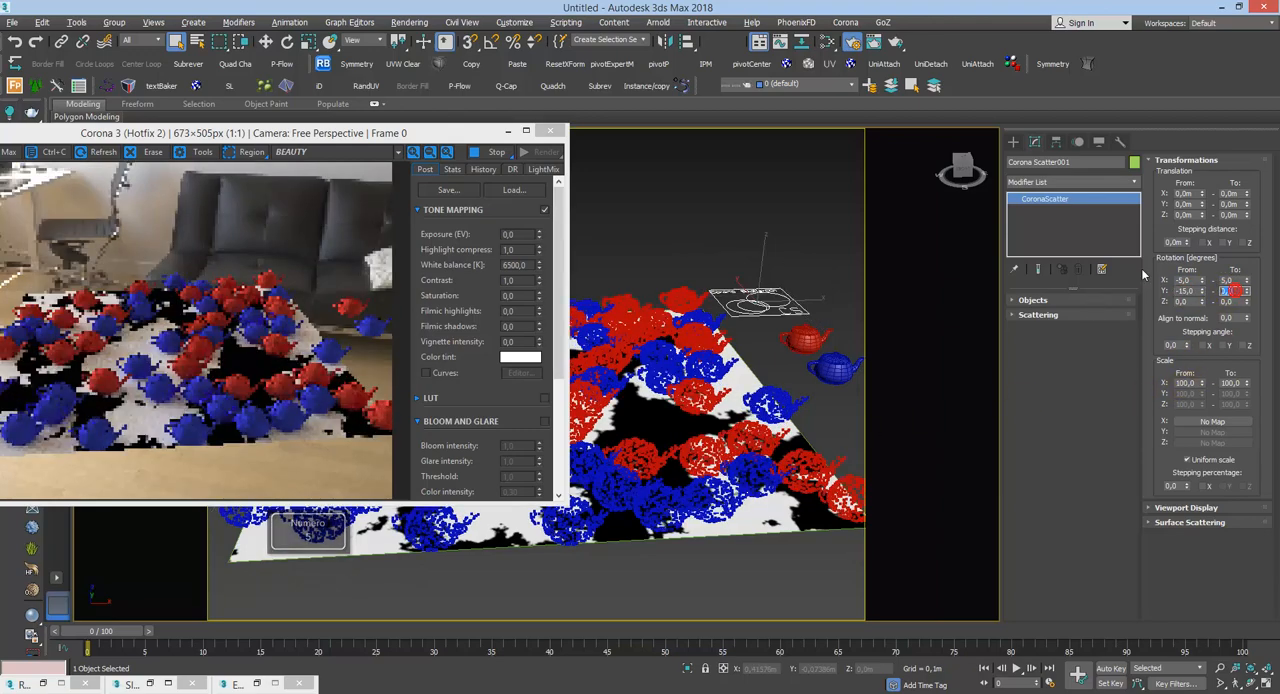
{"action": "type", "text": "15"}
{"action": "key", "text": "Return"}
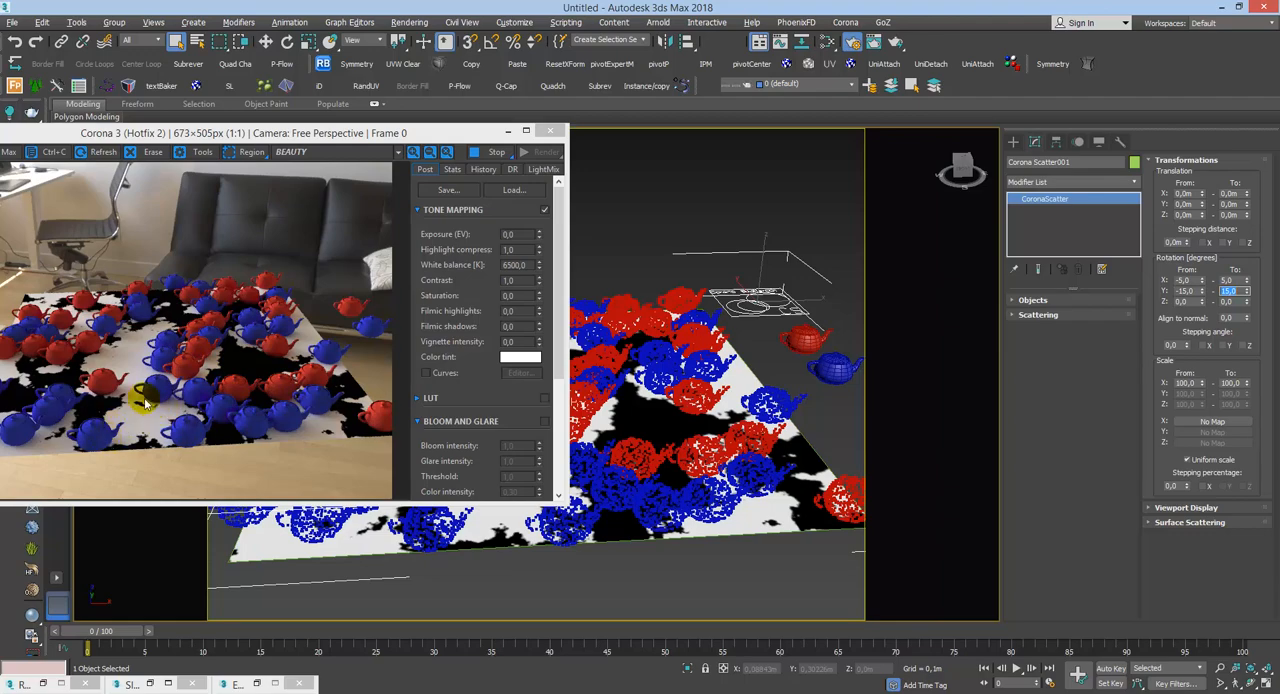
Step: Inspect the tilted teapots from other angles and set the scatter's Z rotation range from -180 to 180 degrees
{"action": "middle_click_drag", "start_coordinate": [803, 551], "coordinate": [775, 488], "text": "alt"}
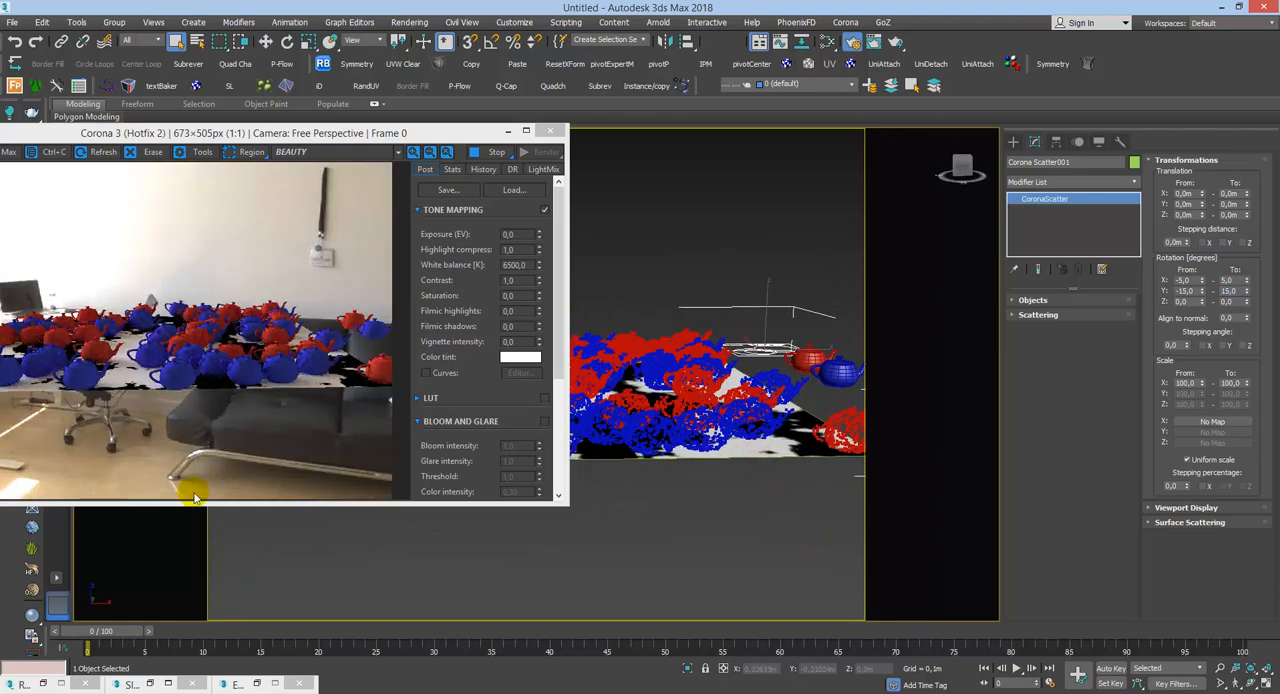
{"action": "middle_click_drag", "start_coordinate": [645, 450], "coordinate": [660, 550], "text": "alt"}
{"action": "middle_click_drag", "start_coordinate": [665, 419], "coordinate": [682, 341]}
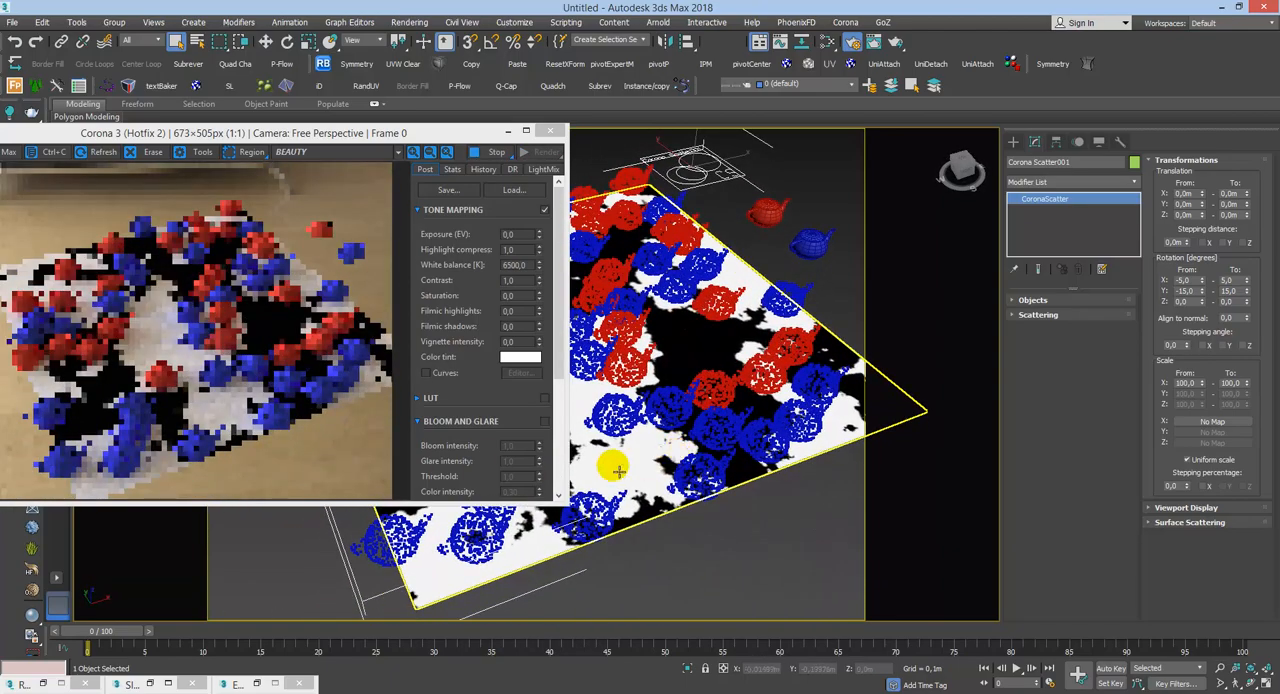
{"action": "mouse_move", "coordinate": [732, 447]}
{"action": "middle_mouse_down", "text": "alt"}
{"action": "mouse_move", "coordinate": [723, 440]}
{"action": "mouse_move", "coordinate": [747, 461]}
{"action": "middle_mouse_up", "text": "alt"}
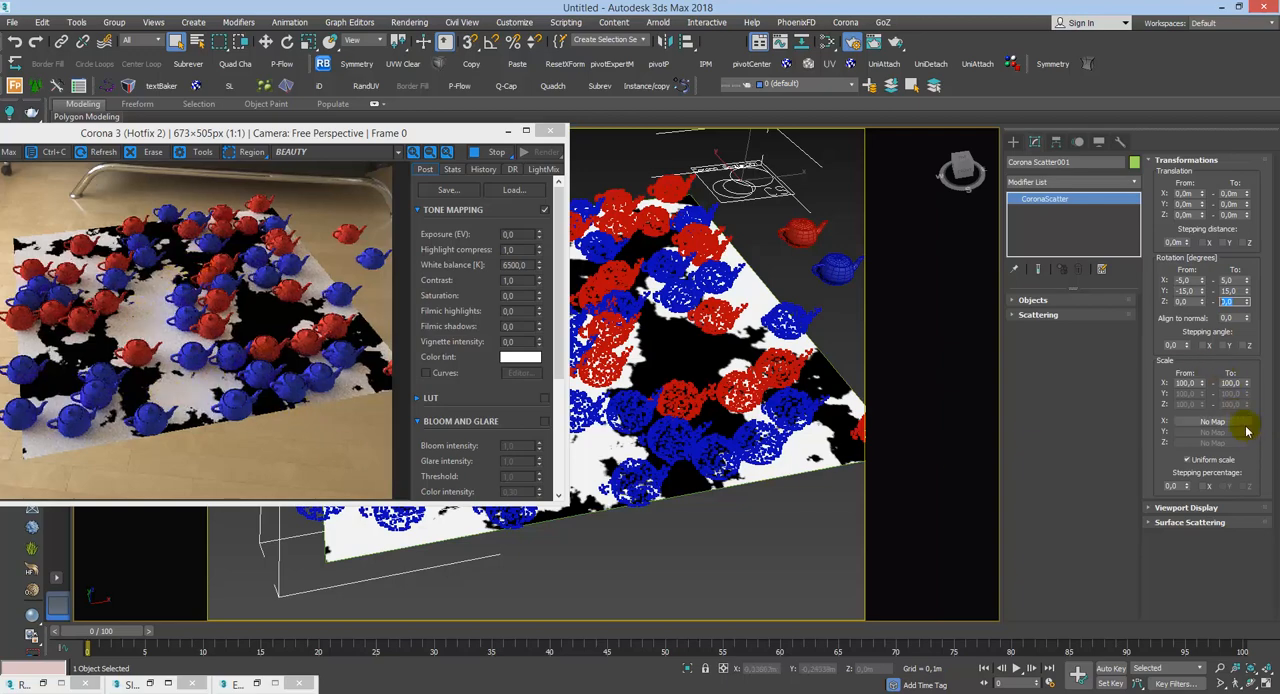
{"action": "left_click_drag", "start_coordinate": [1195, 302], "coordinate": [1061, 269]}
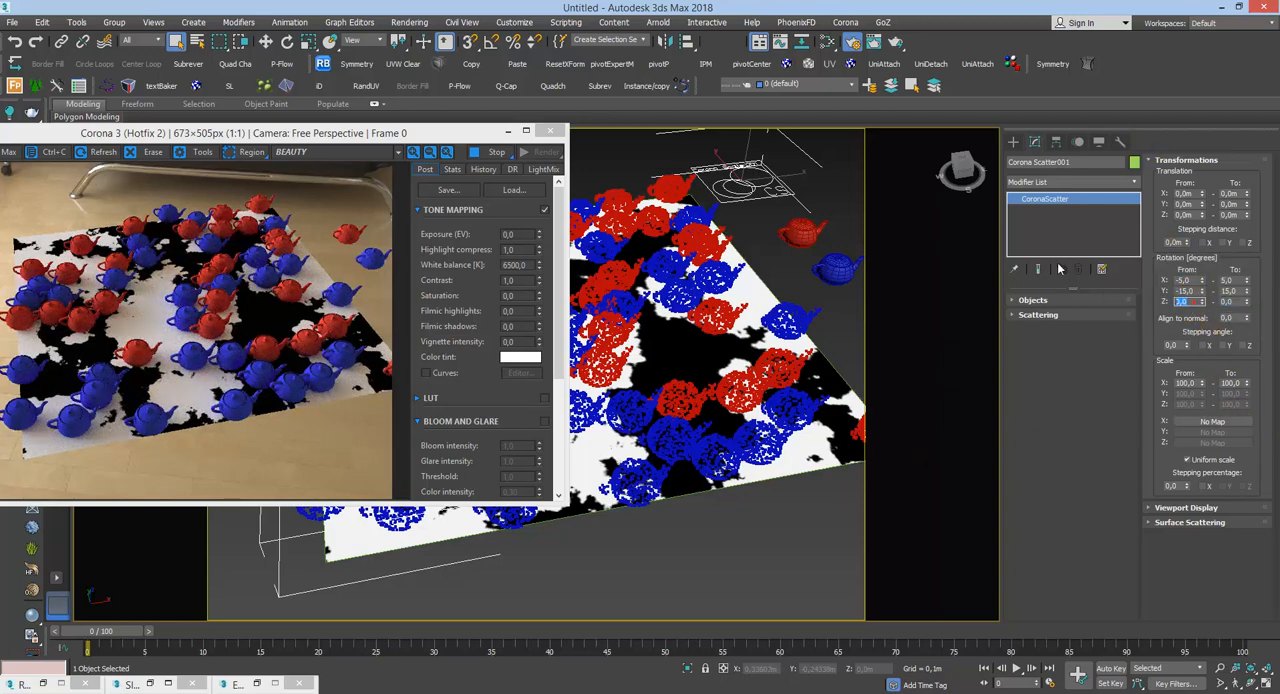
{"action": "type", "text": "-180"}
{"action": "key", "text": "Return"}
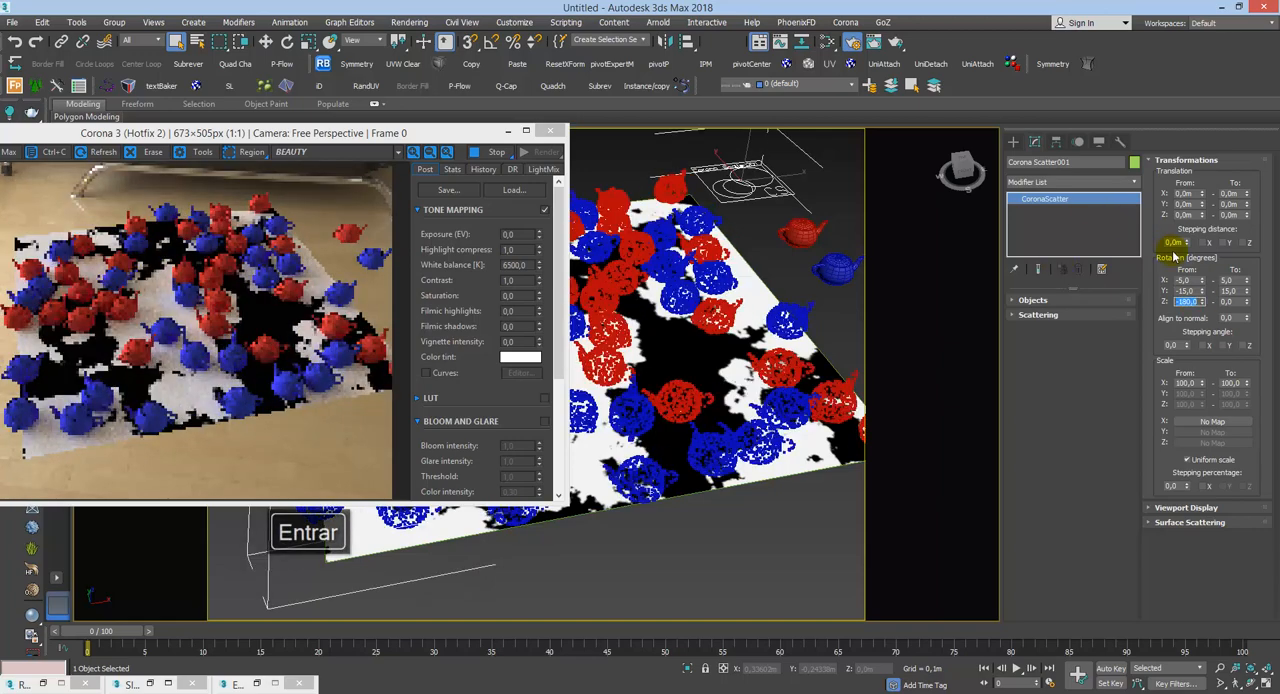
{"action": "left_click_drag", "start_coordinate": [1234, 303], "coordinate": [1139, 310]}
{"action": "type", "text": "180"}
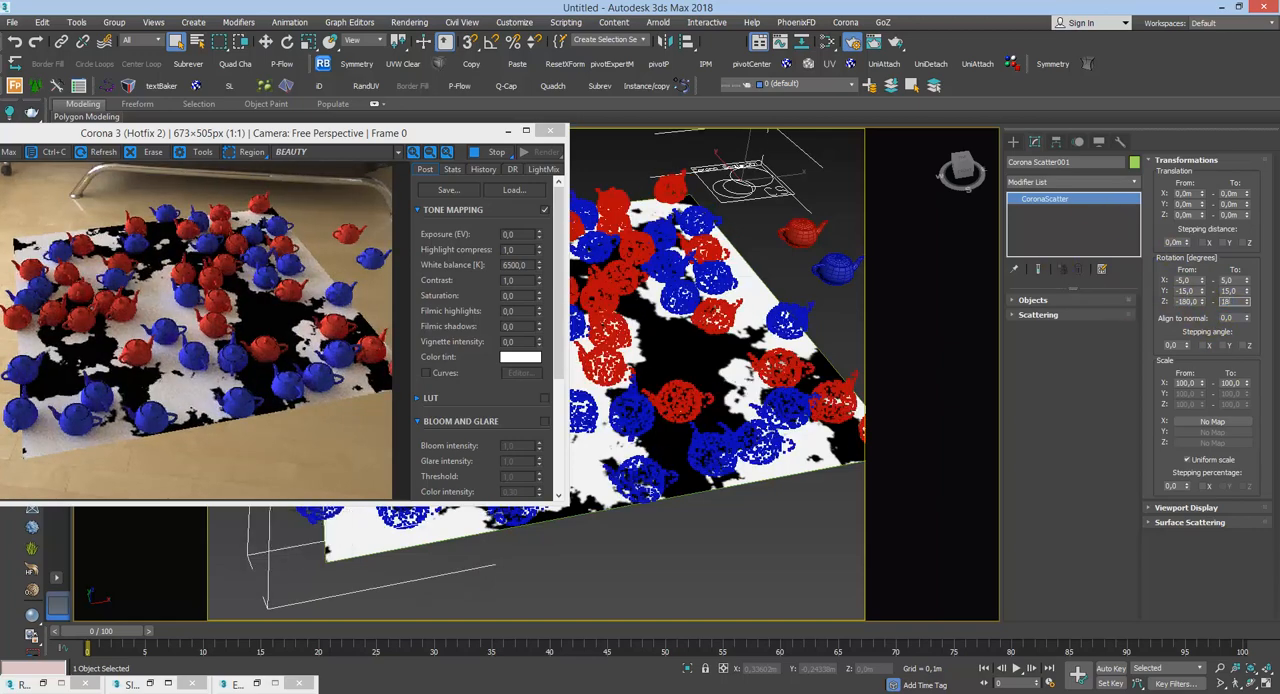
{"action": "key", "text": "Return"}
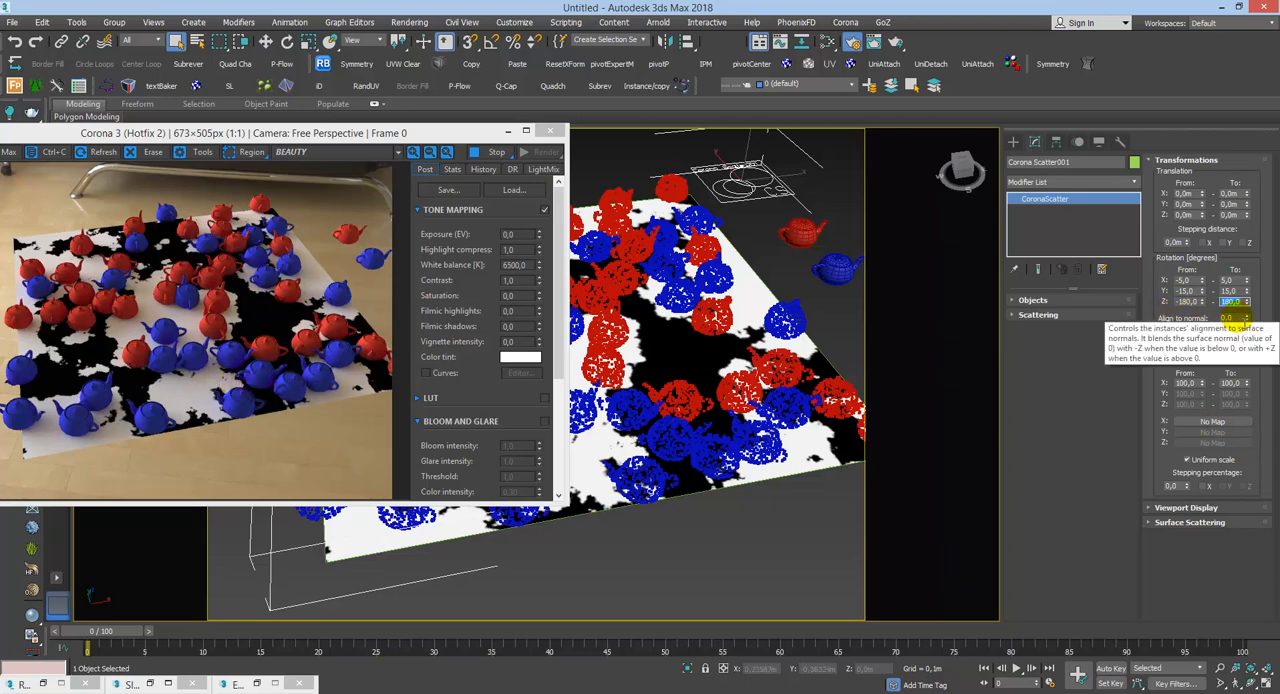
Step: Try an Align to normal value of 1 for the scattered teapots, and reset it to 0
{"action": "key", "text": "Tab"}
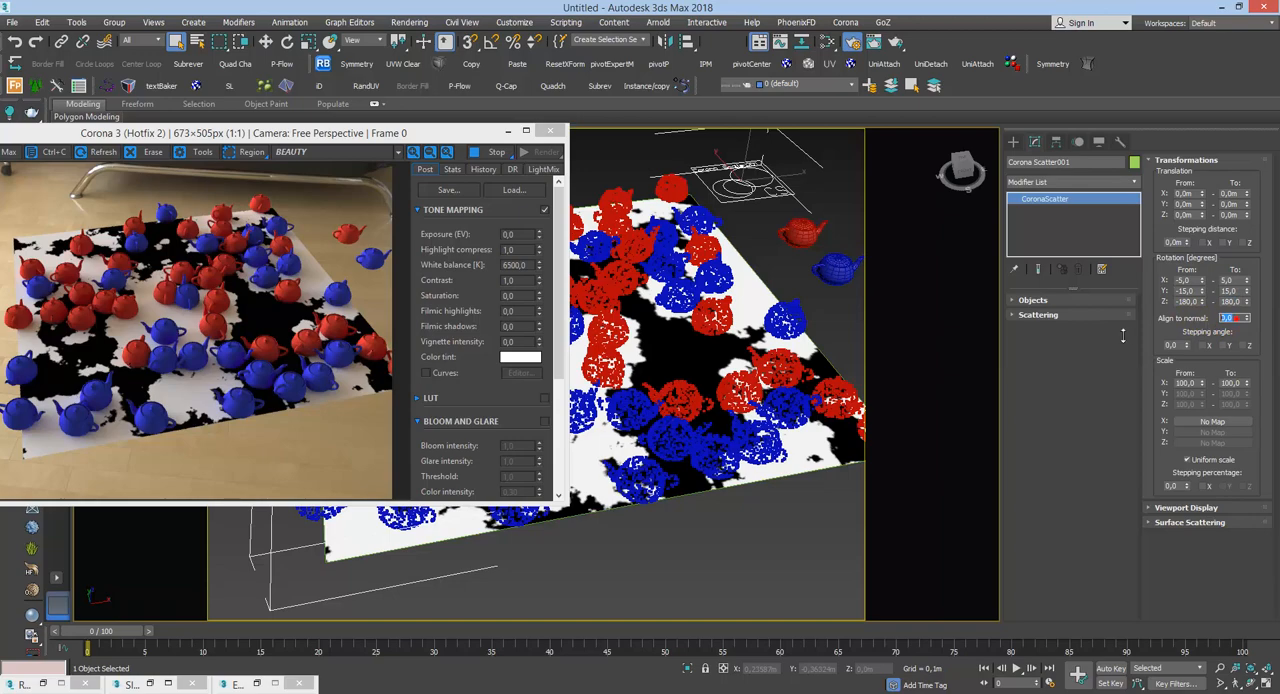
{"action": "type", "text": "1"}
{"action": "key", "text": "Return"}
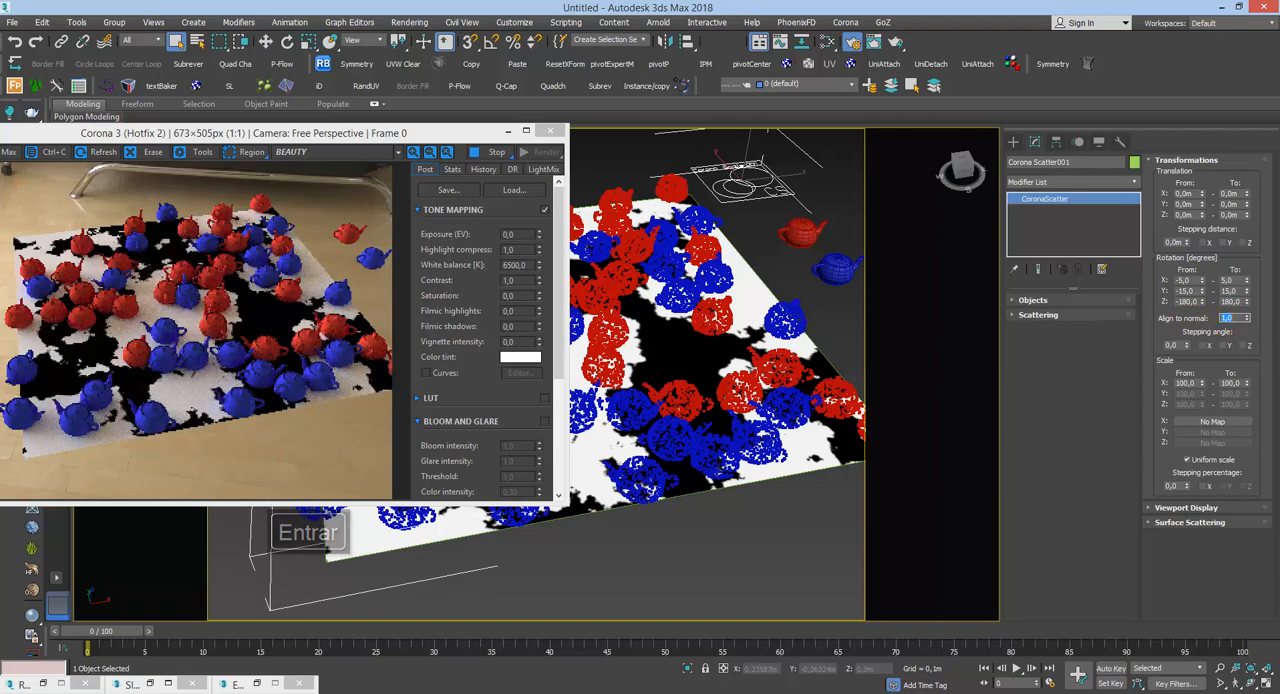
{"action": "type", "text": "0"}
{"action": "key", "text": "Return"}
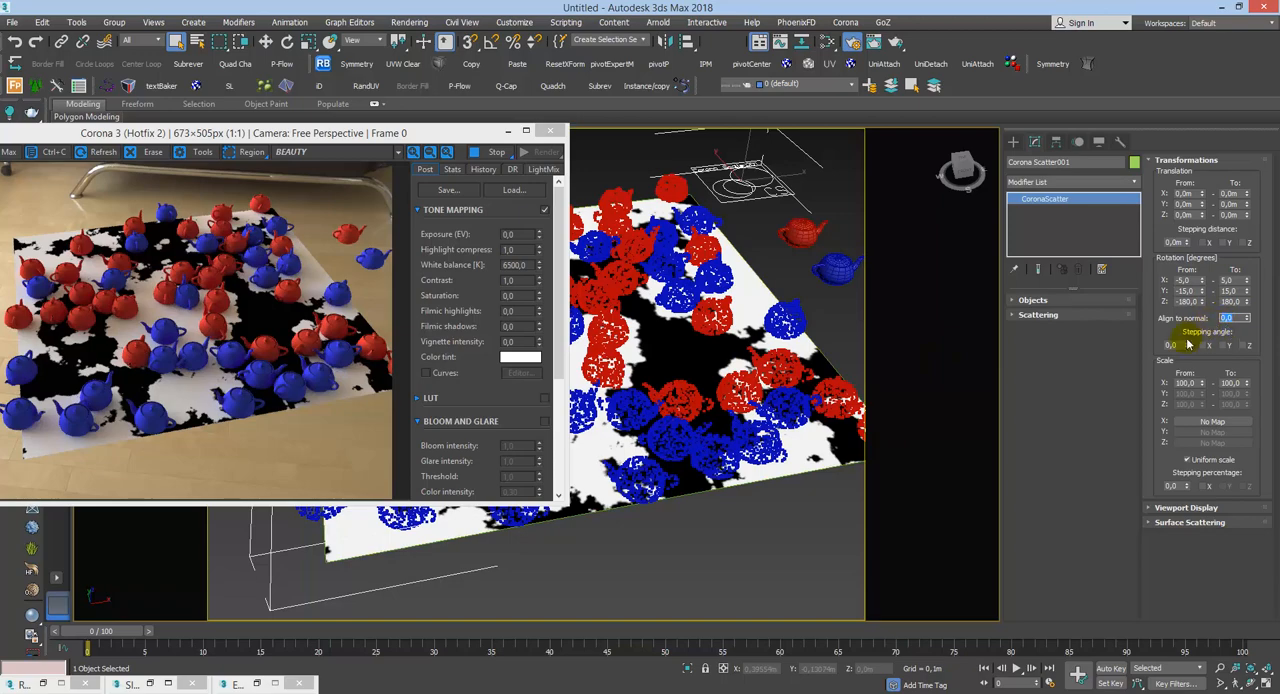
Step: Try an upper Z translation limit of 1 m and inspect the teapots' vertical spread above the plane
{"action": "left_click", "coordinate": [1238, 215]}
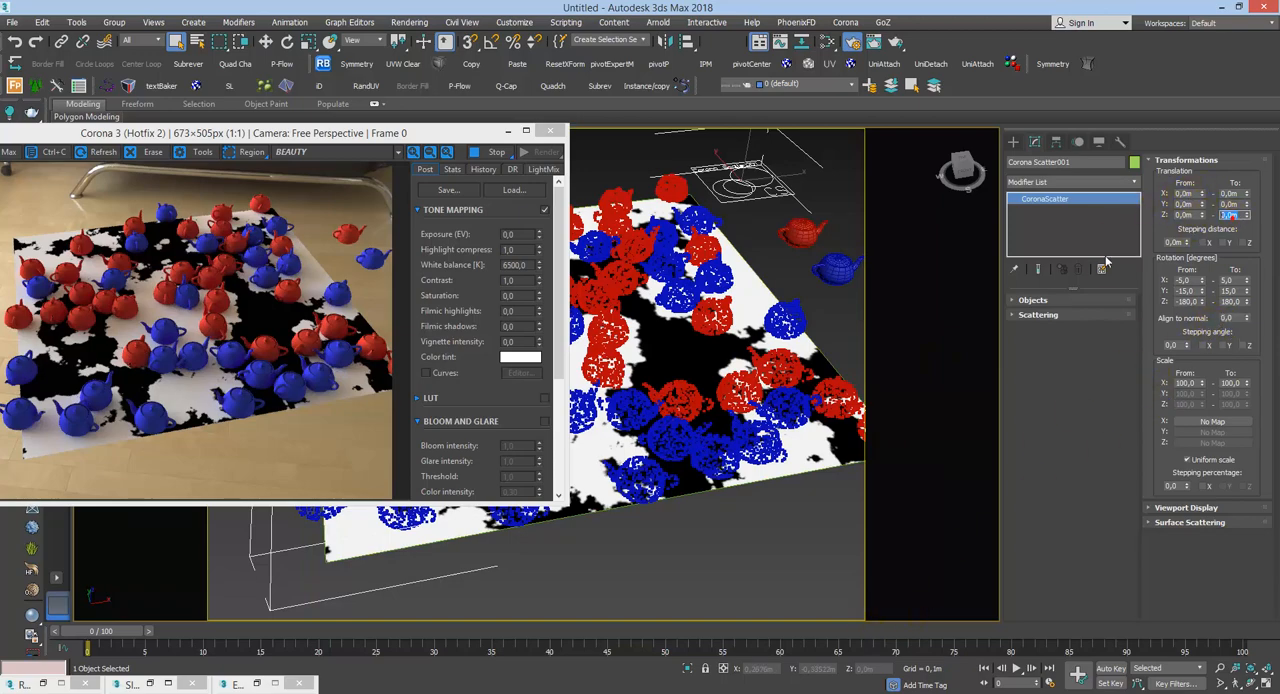
{"action": "type", "text": "-1"}
{"action": "key", "text": "Return"}
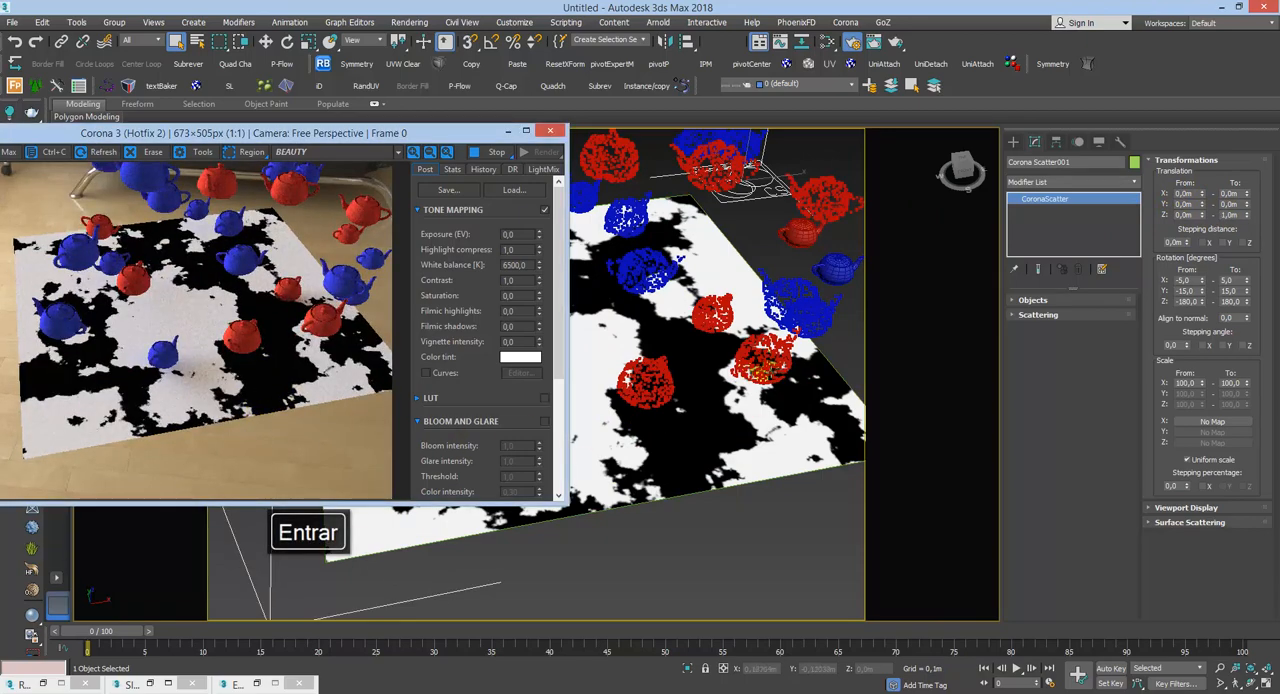
{"action": "middle_click_drag", "start_coordinate": [760, 363], "coordinate": [777, 400], "text": "alt"}
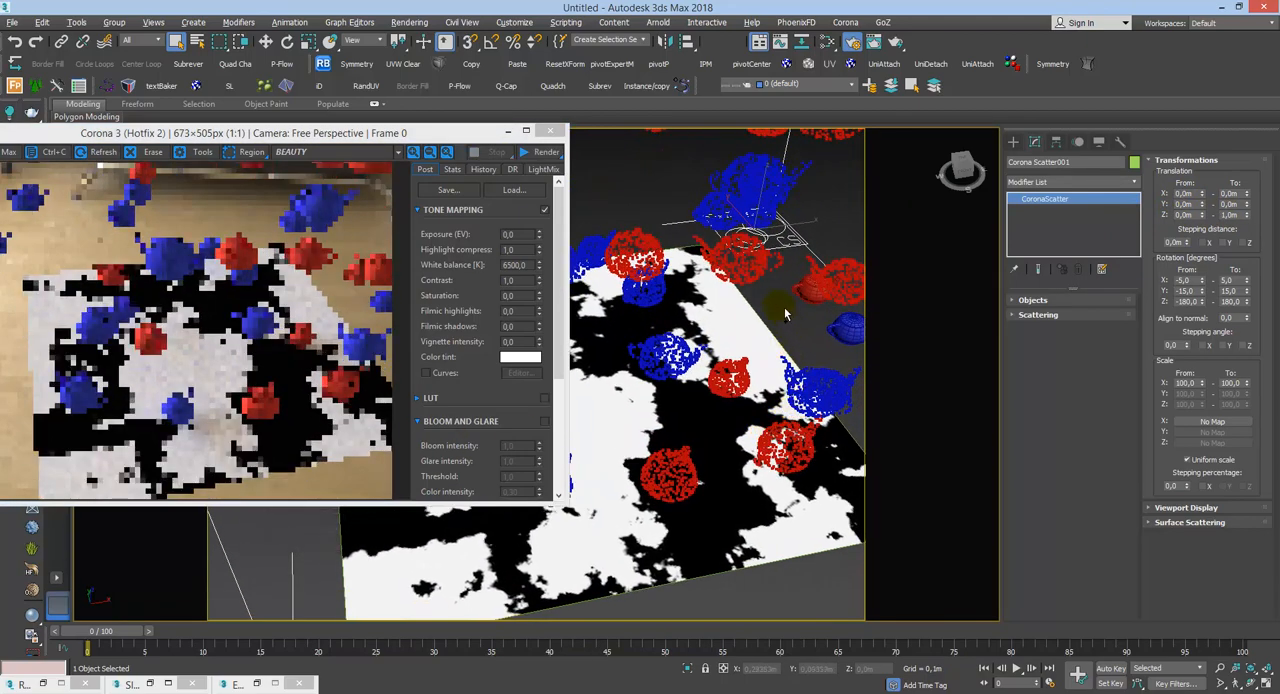
{"action": "scroll", "coordinate": [785, 314], "scroll_direction": "down", "scroll_amount": 10}
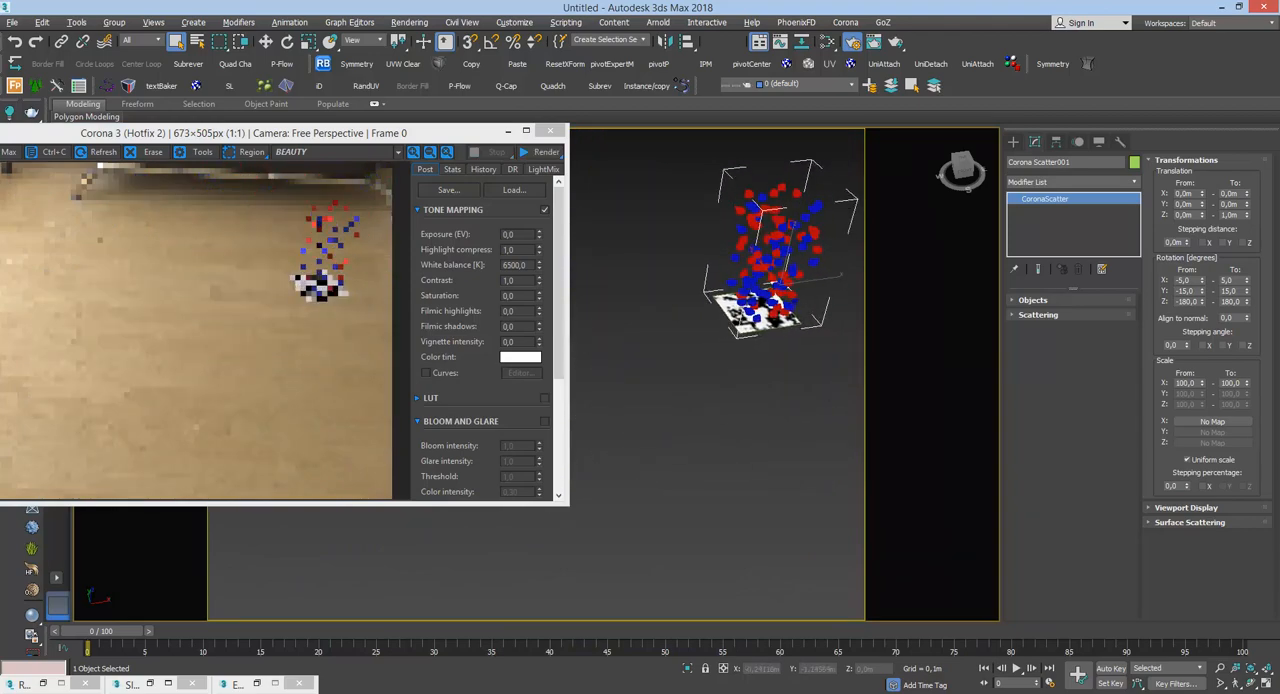
{"action": "scroll", "coordinate": [784, 330], "scroll_direction": "up", "scroll_amount": 2}
{"action": "middle_click_drag", "start_coordinate": [784, 372], "coordinate": [708, 452]}
{"action": "mouse_move", "coordinate": [732, 386]}
{"action": "middle_mouse_down", "text": "alt"}
{"action": "mouse_move", "coordinate": [744, 342]}
{"action": "mouse_move", "coordinate": [735, 374]}
{"action": "middle_mouse_up", "text": "alt"}
{"action": "scroll", "coordinate": [709, 291], "scroll_direction": "up", "scroll_amount": 5}
{"action": "middle_click_drag", "start_coordinate": [757, 308], "coordinate": [806, 350]}
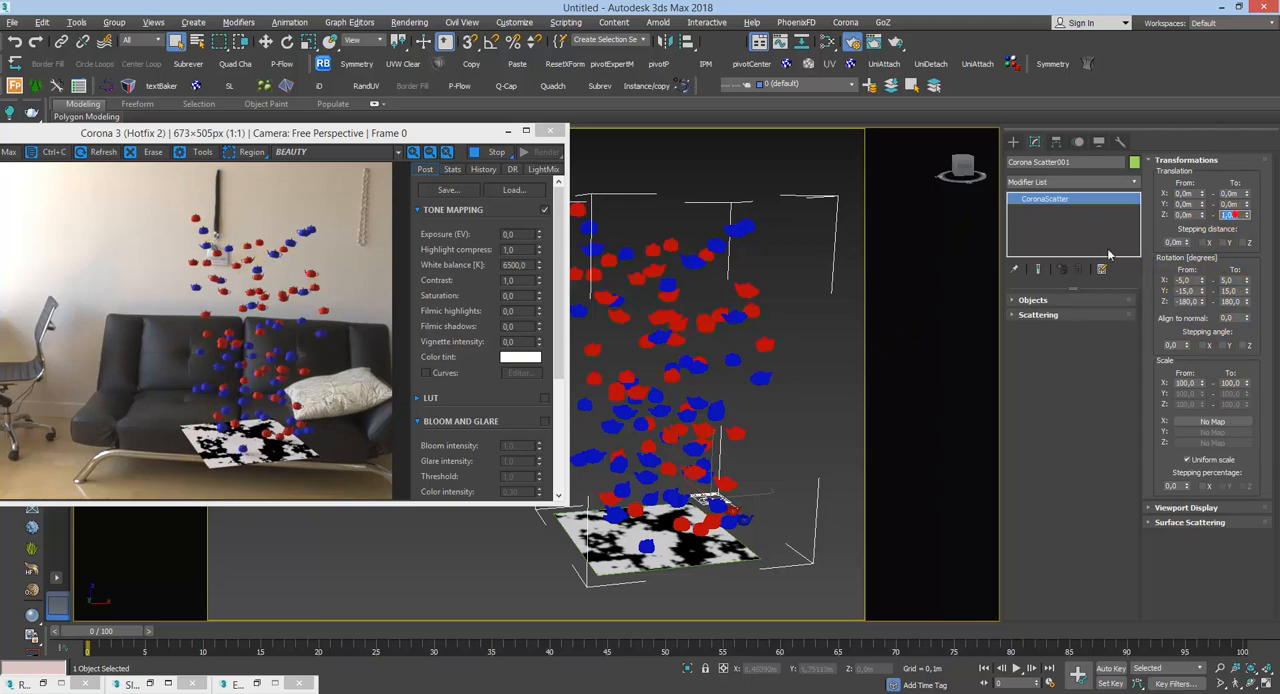
Step: Try a smaller upper Z translation limit of 0.1 m and examine the teapots floating close to the plane
{"action": "key", "text": "Return"}
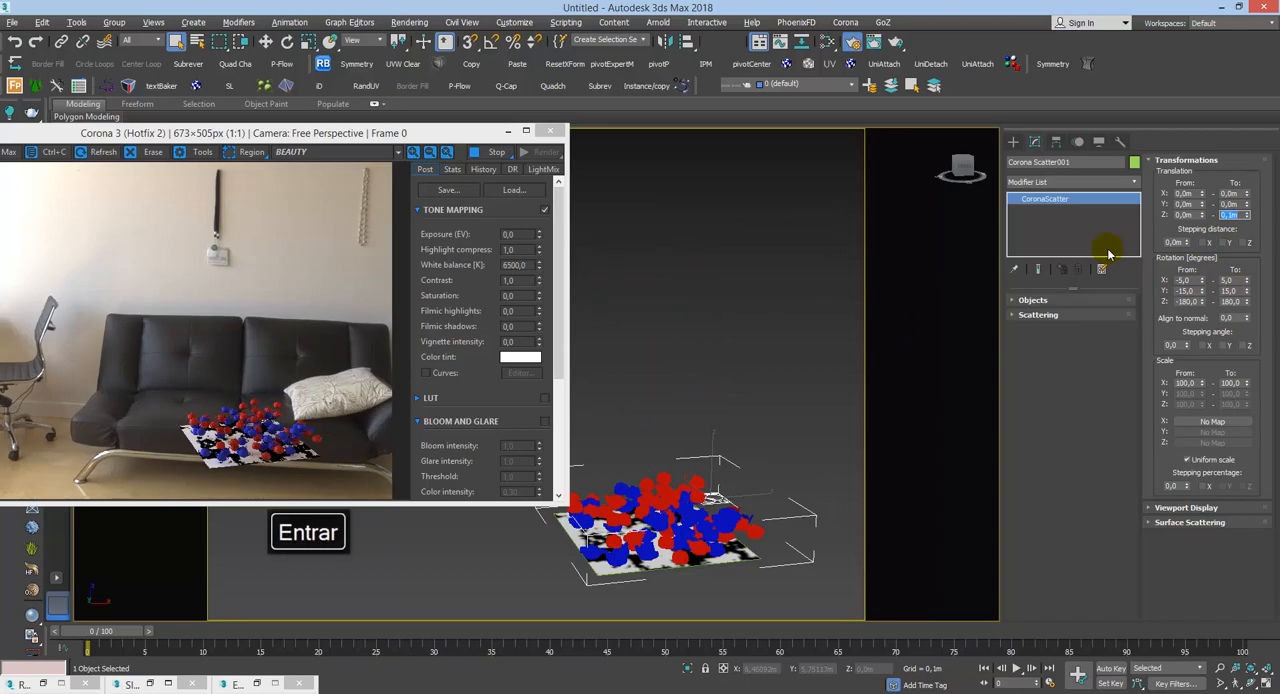
{"action": "key", "text": "z"}
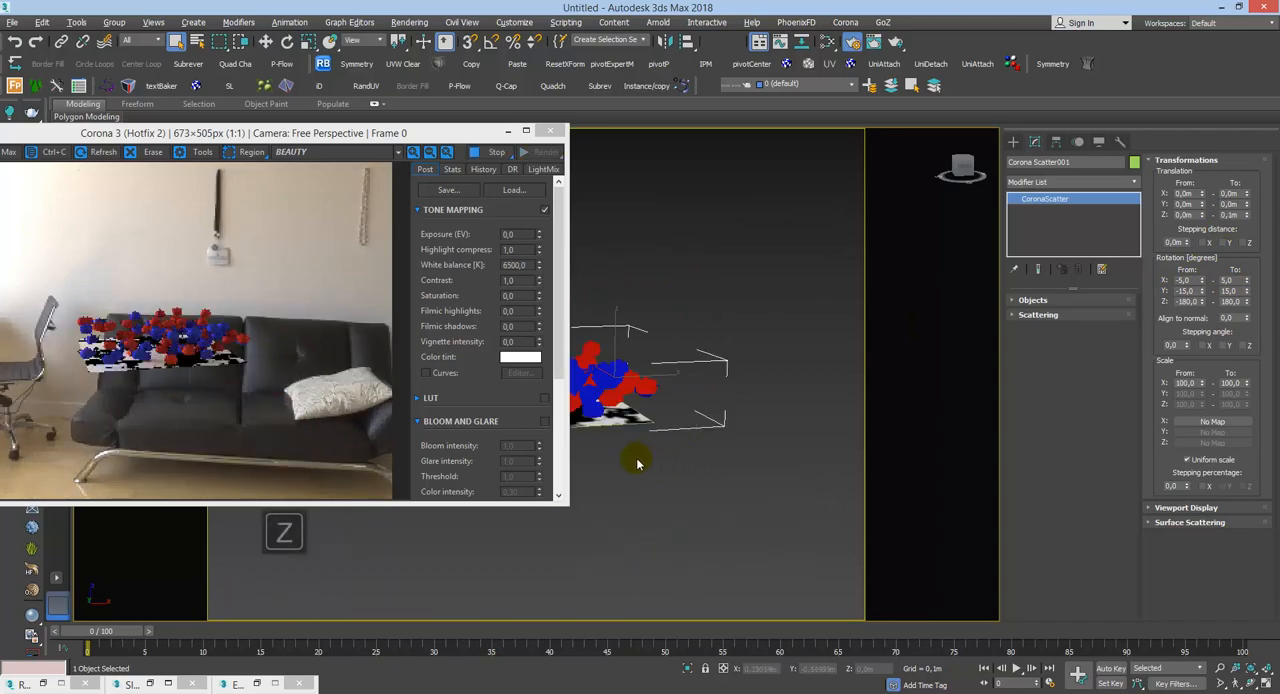
{"action": "scroll", "coordinate": [672, 345], "scroll_direction": "up", "scroll_amount": 5}
{"action": "middle_click_drag", "start_coordinate": [668, 331], "coordinate": [806, 266]}
{"action": "scroll", "coordinate": [756, 271], "scroll_direction": "down", "scroll_amount": 3}
{"action": "middle_click_drag", "start_coordinate": [787, 430], "coordinate": [783, 495]}
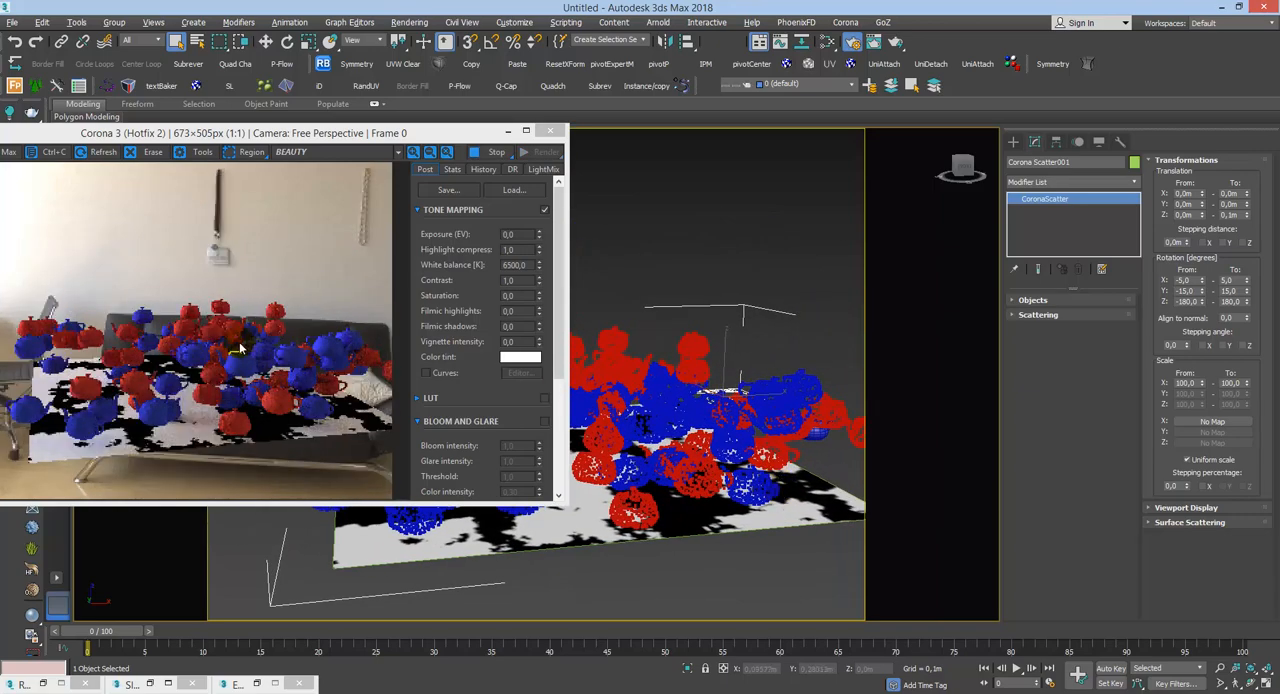
Step: Move the Corona render window fully into view and set the upper Z translation limit back to 0 m
{"action": "left_click_drag", "start_coordinate": [285, 134], "coordinate": [337, 142]}
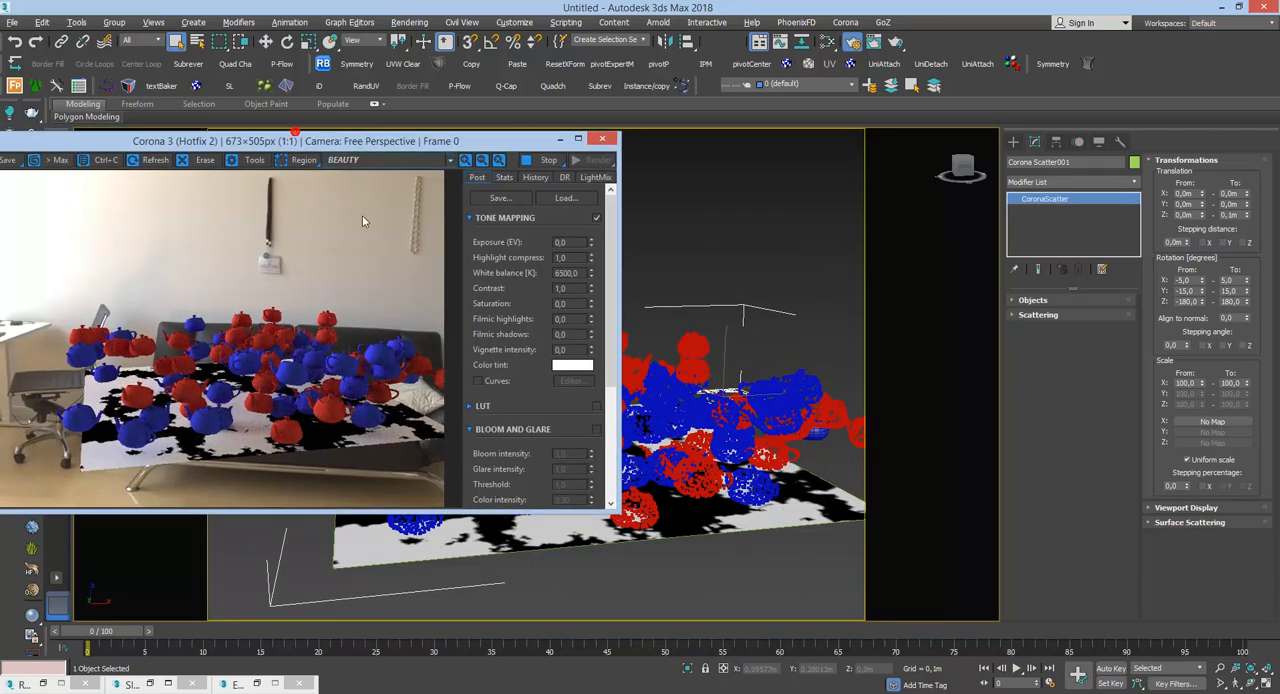
{"action": "left_click_drag", "start_coordinate": [420, 141], "coordinate": [457, 130]}
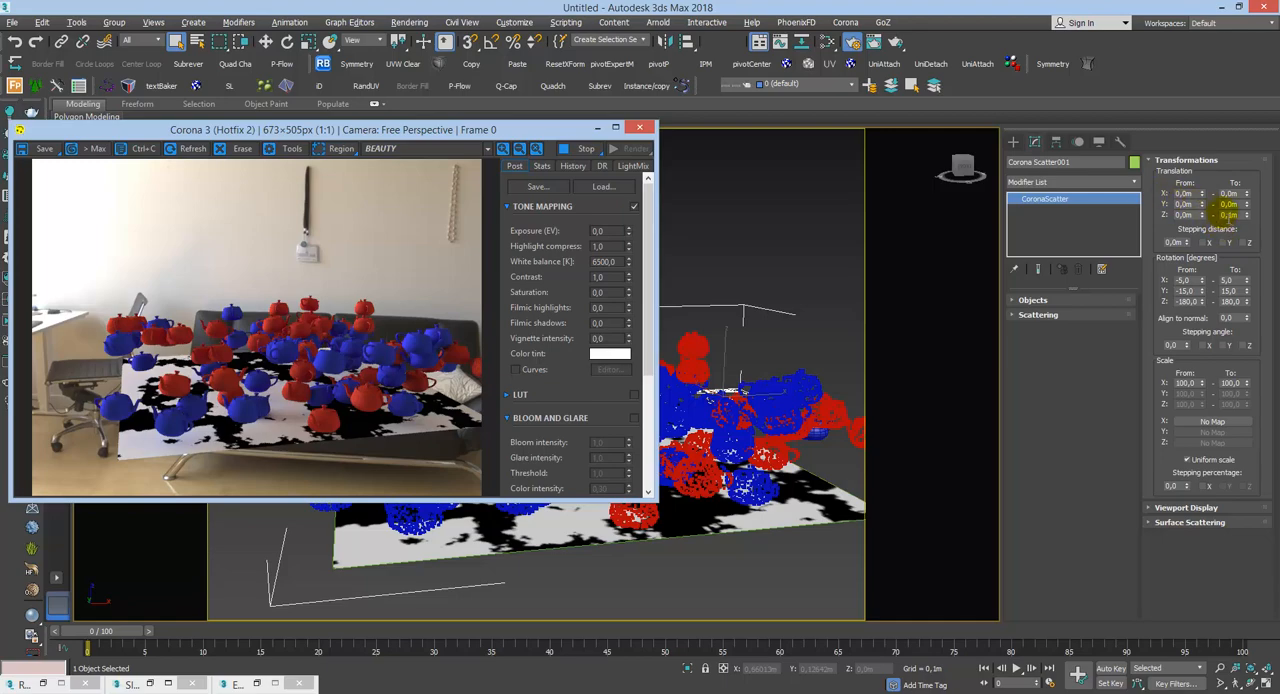
{"action": "type", "text": "0"}
{"action": "key", "text": "Return"}
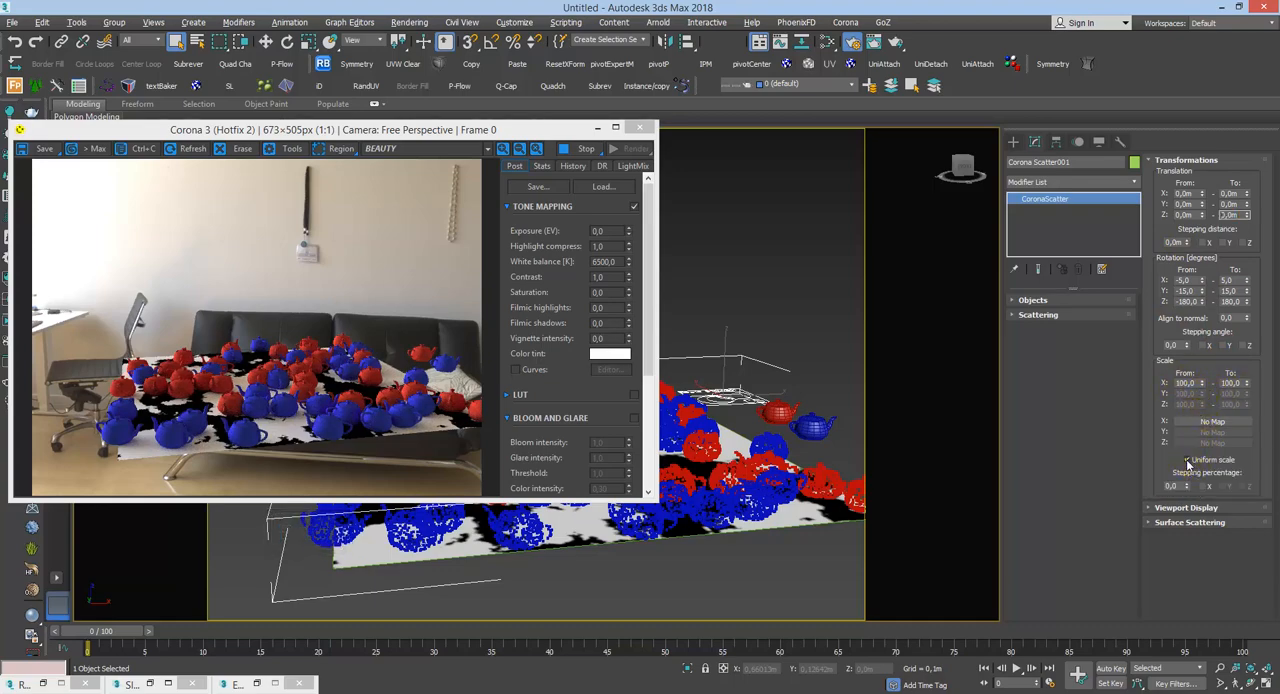
Step: Turn off Uniform scale and try an upper Z scale limit of 150 on the teapots
{"action": "left_click", "coordinate": [1187, 461]}
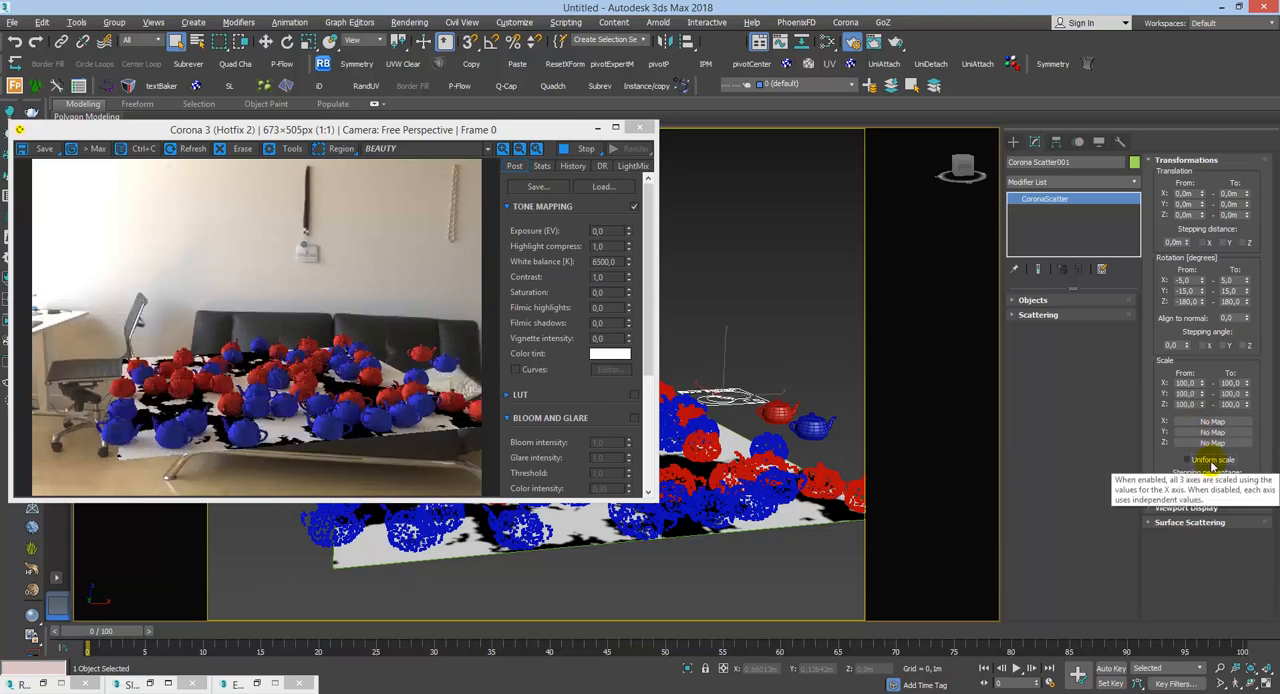
{"action": "left_click", "coordinate": [1232, 404]}
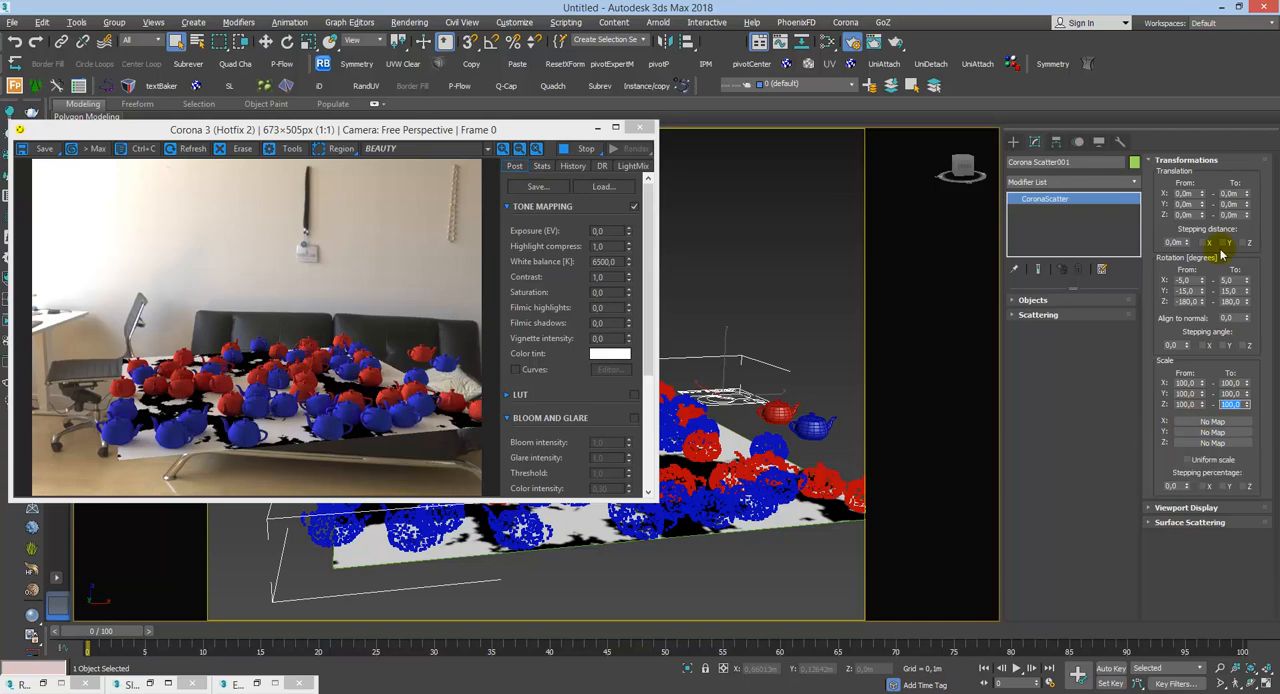
{"action": "type", "text": "150"}
{"action": "key", "text": "Return"}
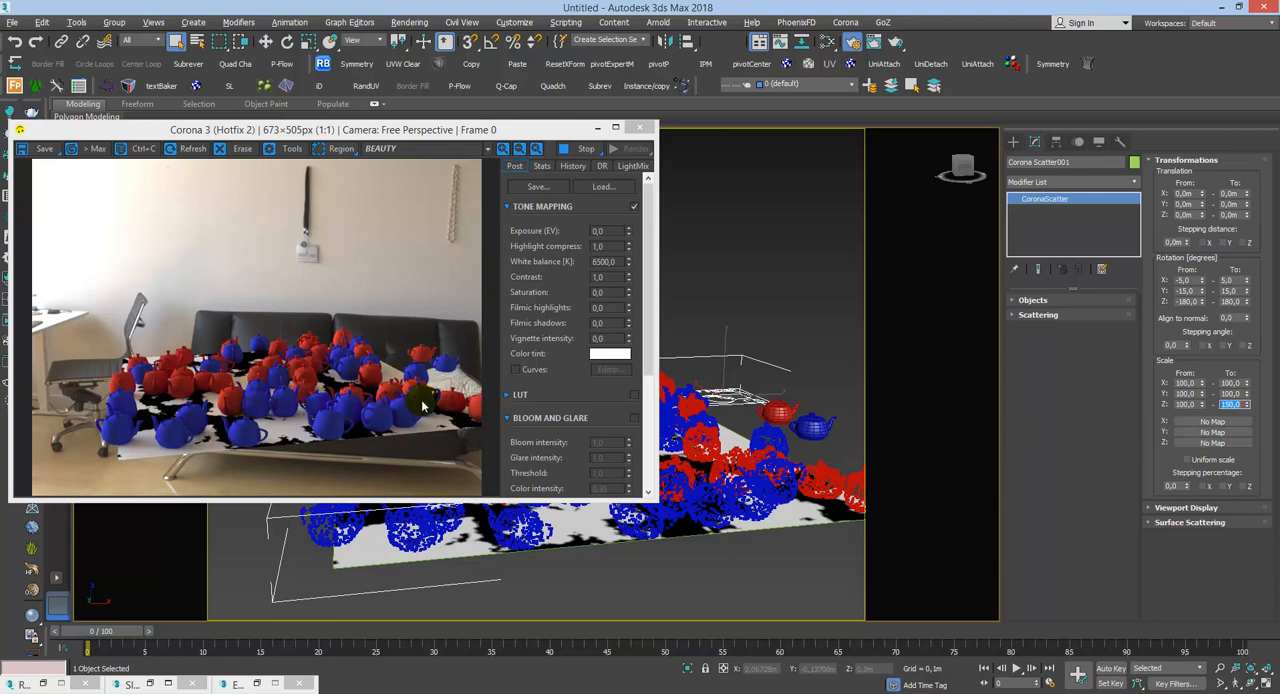
Step: Try an upper Z scale limit of 0, and restore it to 100 with Uniform scale enabled again
{"action": "key", "text": "Return"}
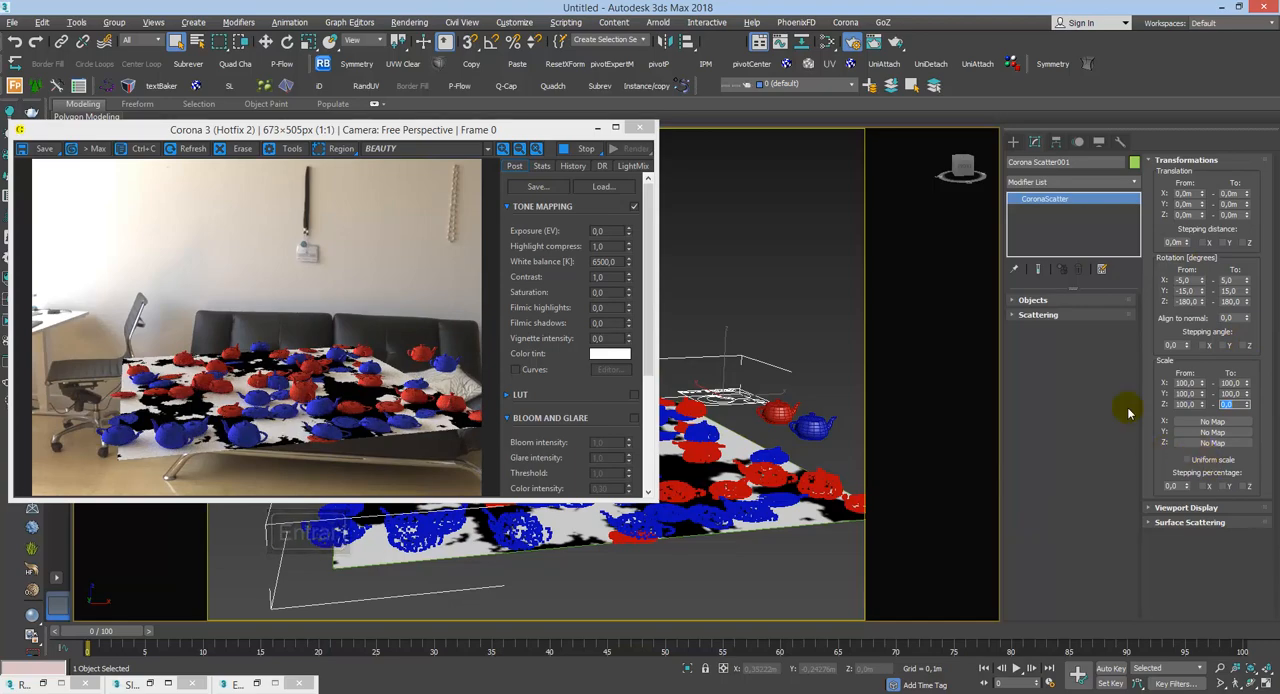
{"action": "type", "text": "100"}
{"action": "key", "text": "Return"}
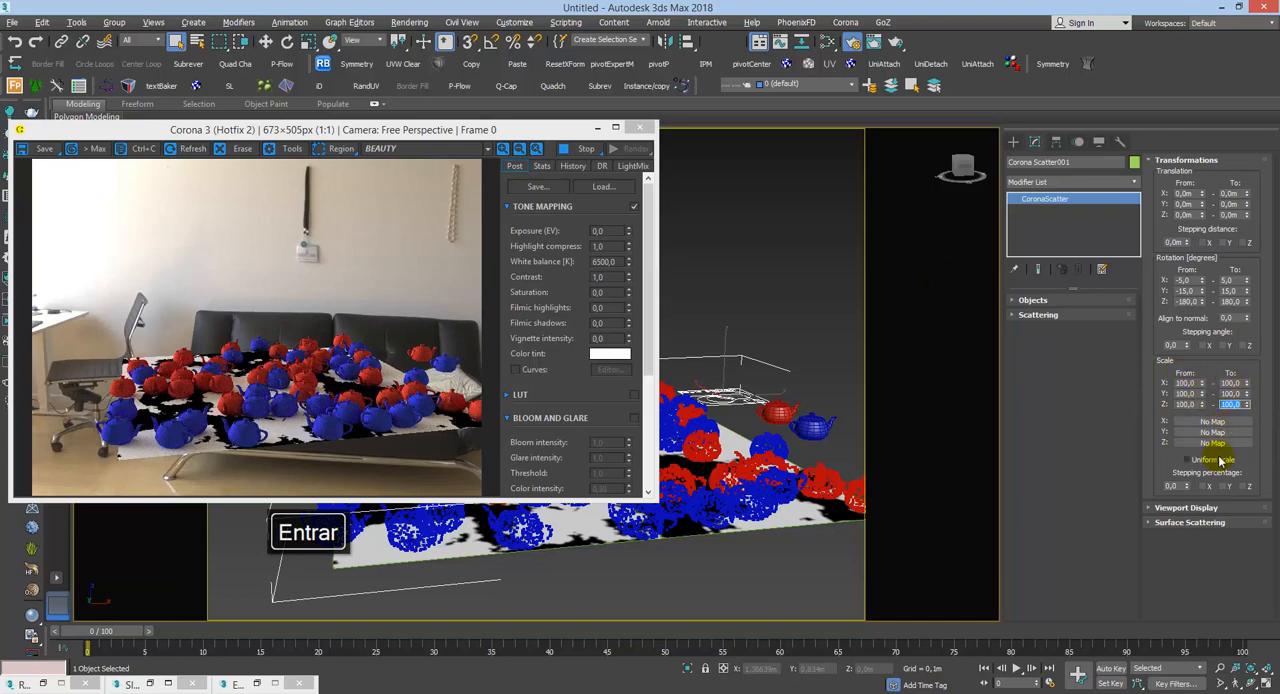
{"action": "left_click", "coordinate": [1220, 460]}
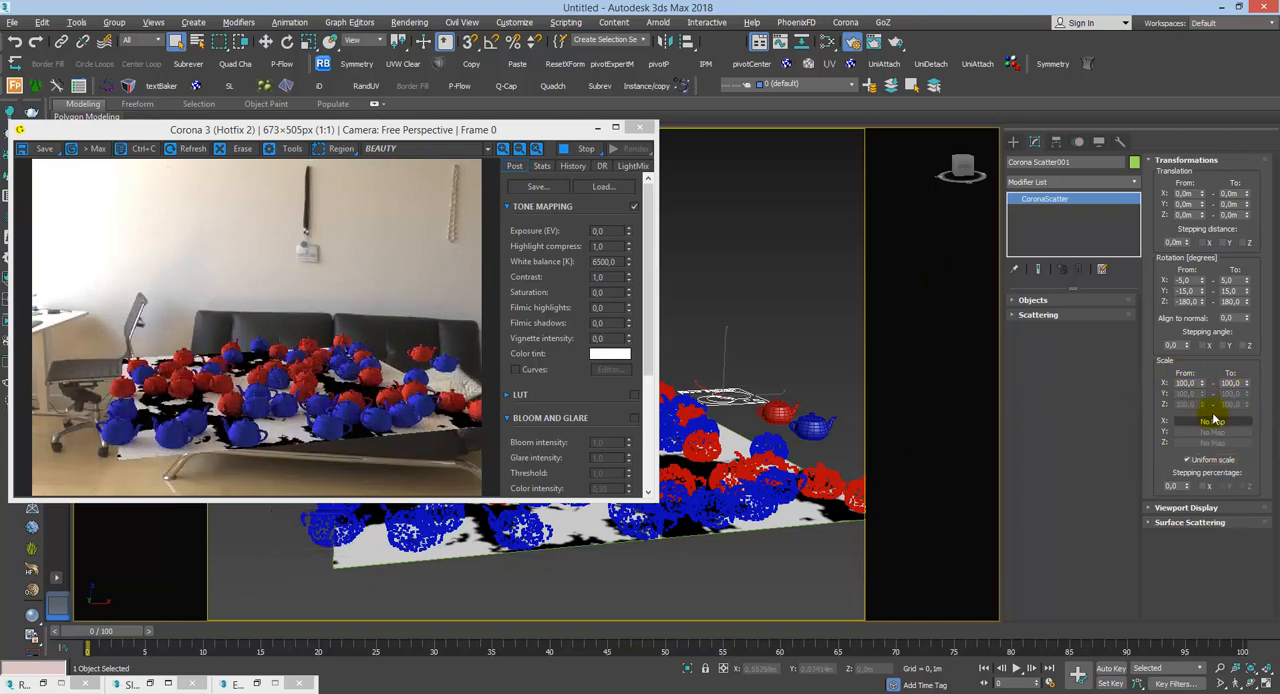
Step: Set the upper limit of the scatter's uniform scale to 130
{"action": "left_click", "coordinate": [1230, 383]}
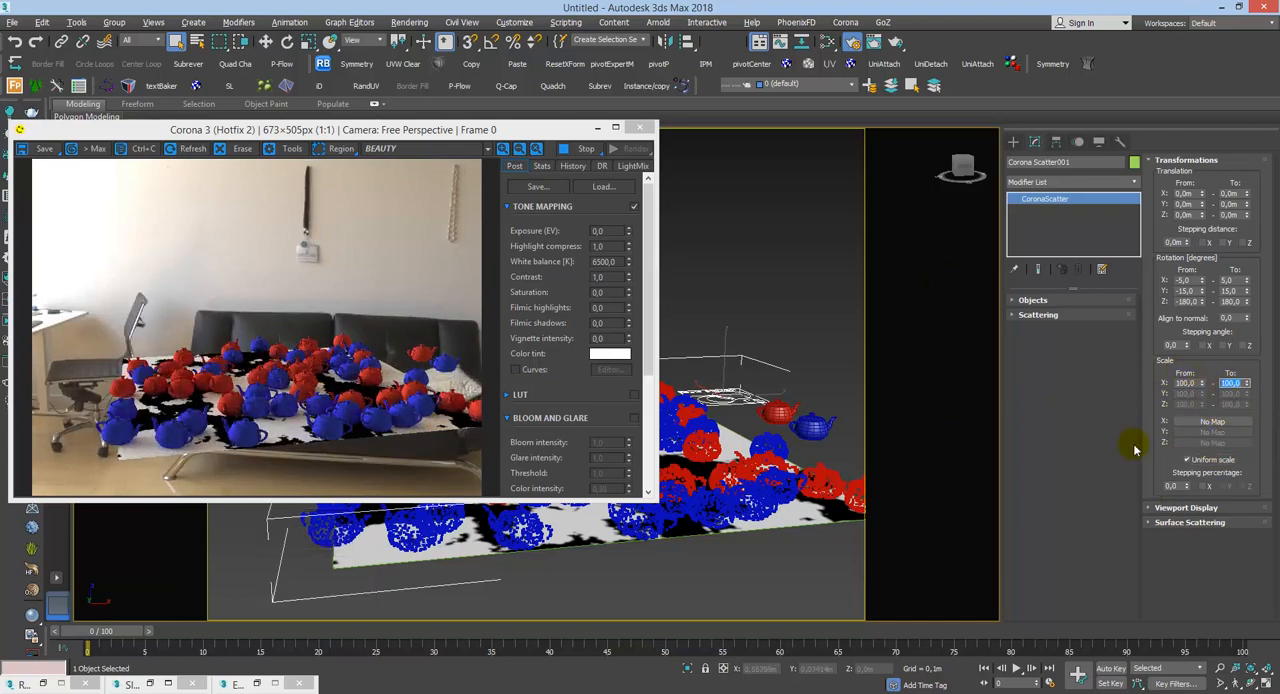
{"action": "type", "text": "130"}
{"action": "key", "text": "Return"}
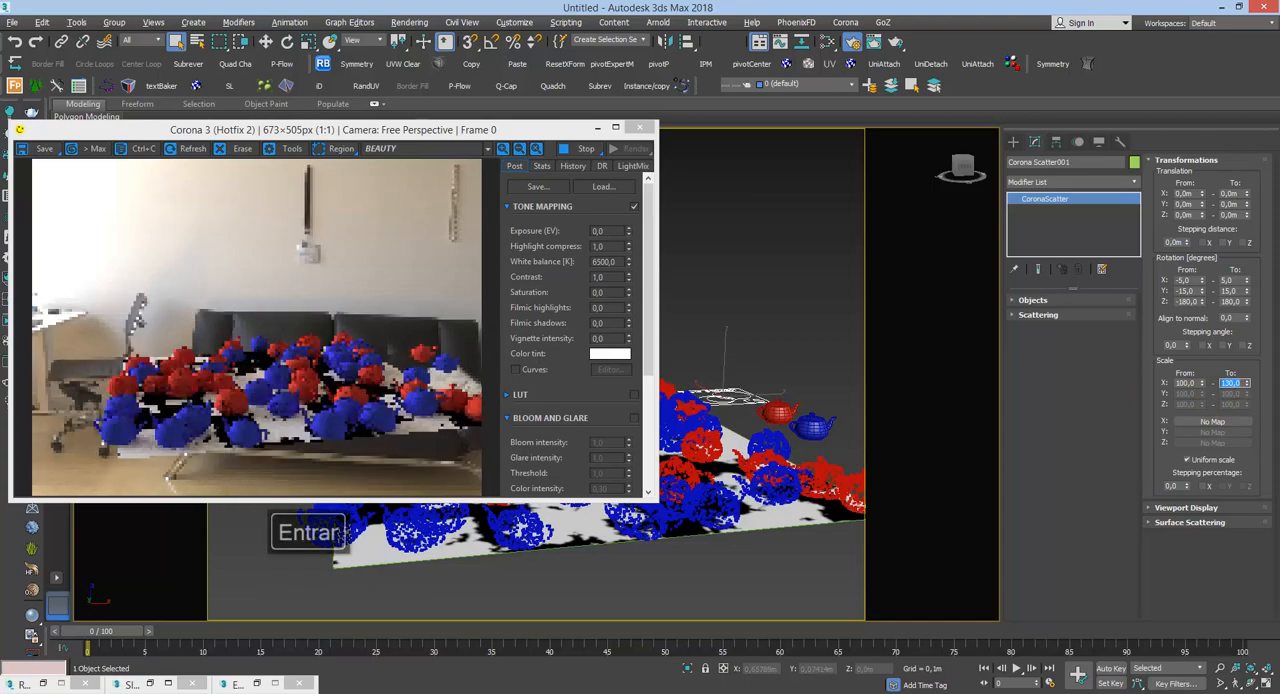
Step: Set the lower limit of the scatter's uniform scale to 70 and reposition the Corona render window
{"action": "left_click", "coordinate": [1186, 383]}
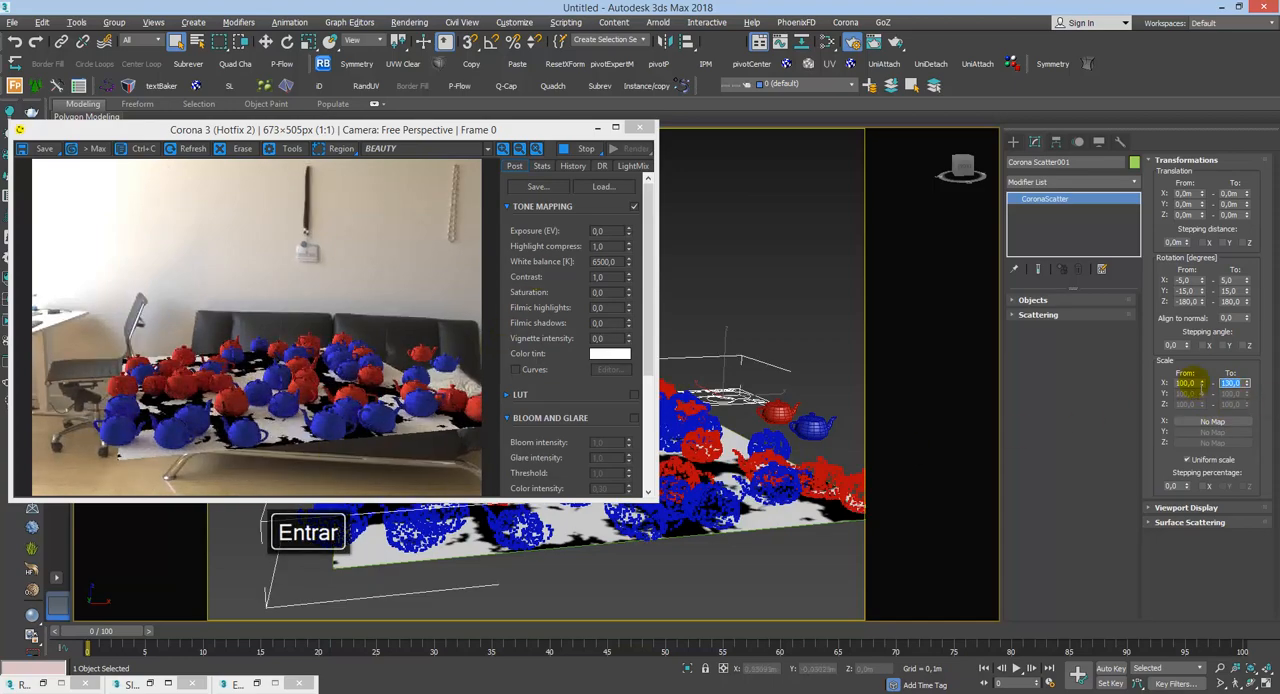
{"action": "type", "text": "77"}
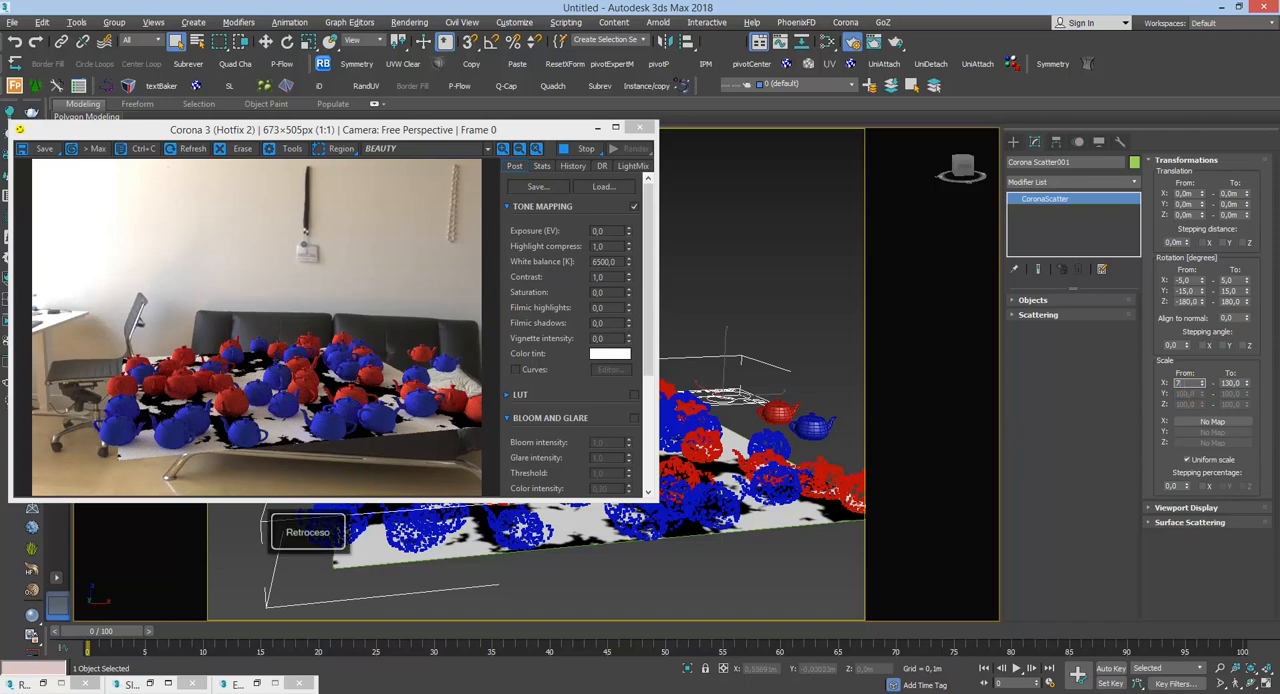
{"action": "key", "text": "Return"}
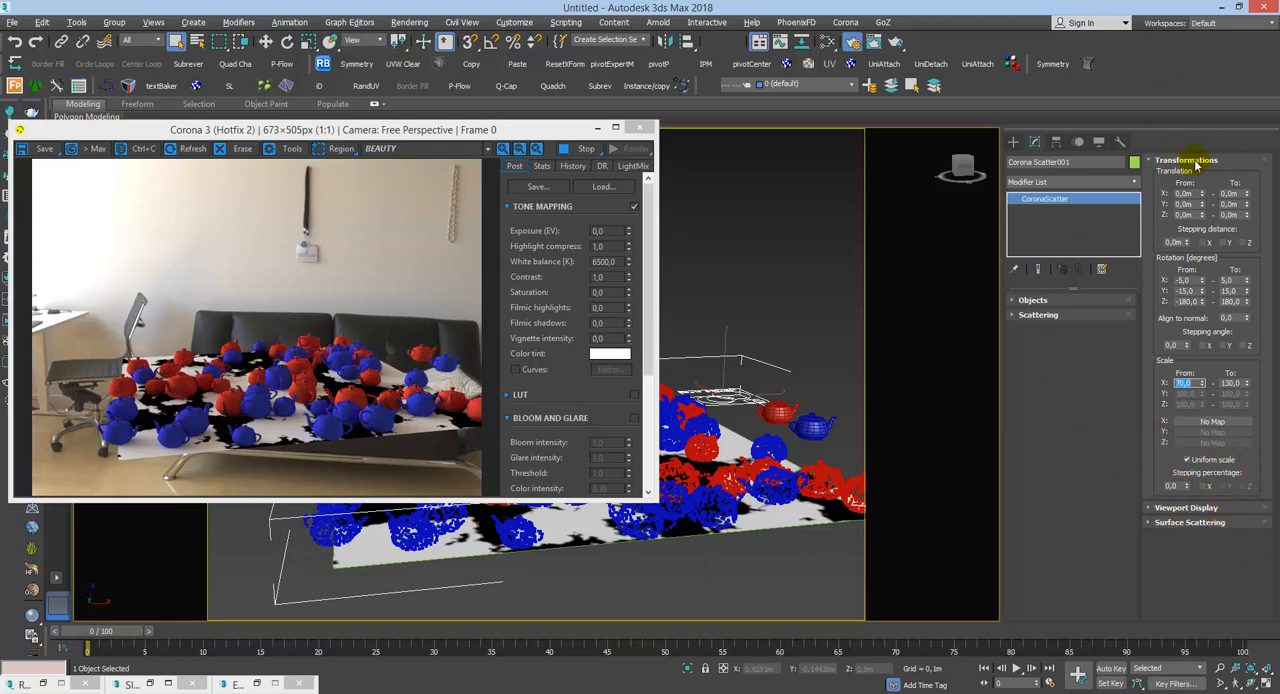
{"action": "left_click_drag", "start_coordinate": [456, 136], "coordinate": [556, 167]}
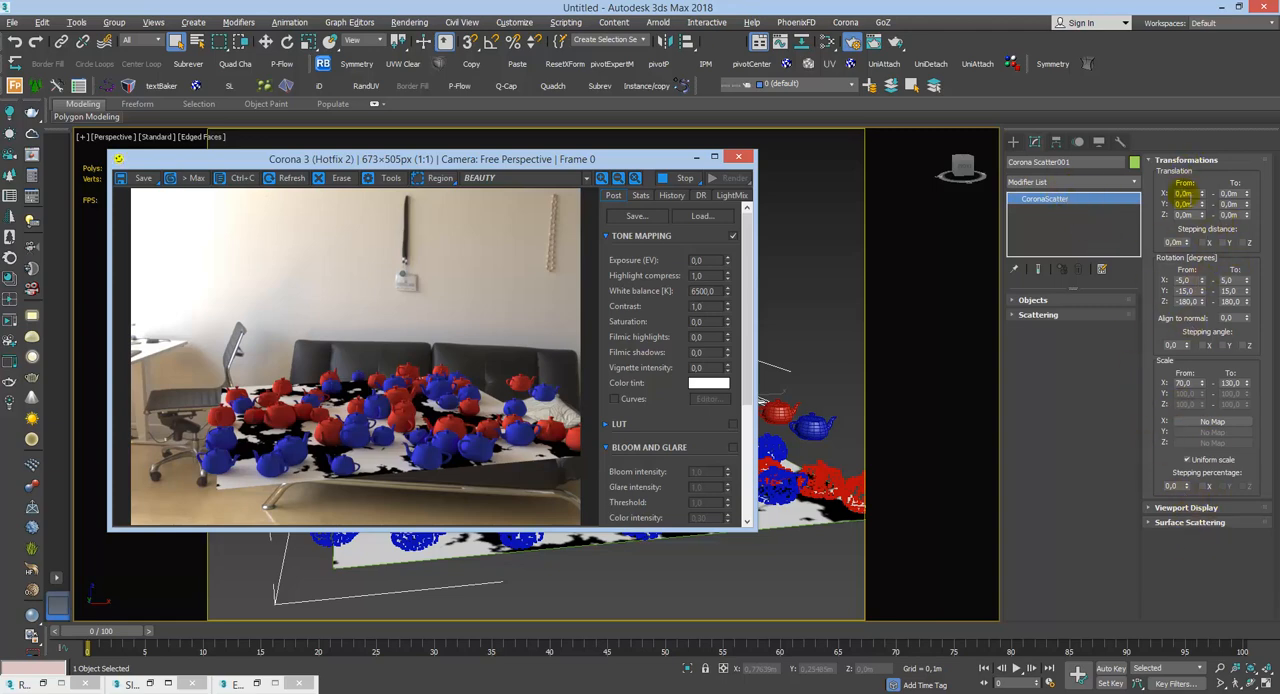
Step: Switch the surface scattering from random to UV map distribution and try the Running grid pattern
{"action": "left_click", "coordinate": [1184, 163]}
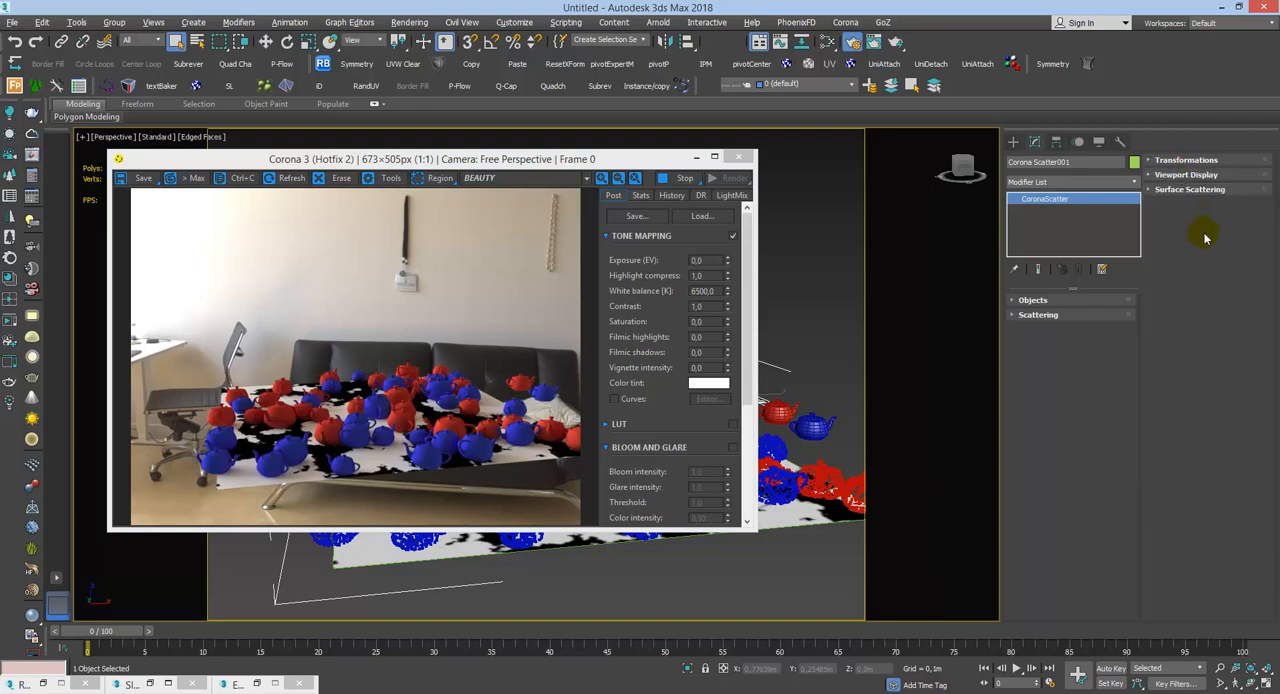
{"action": "left_click", "coordinate": [1190, 189]}
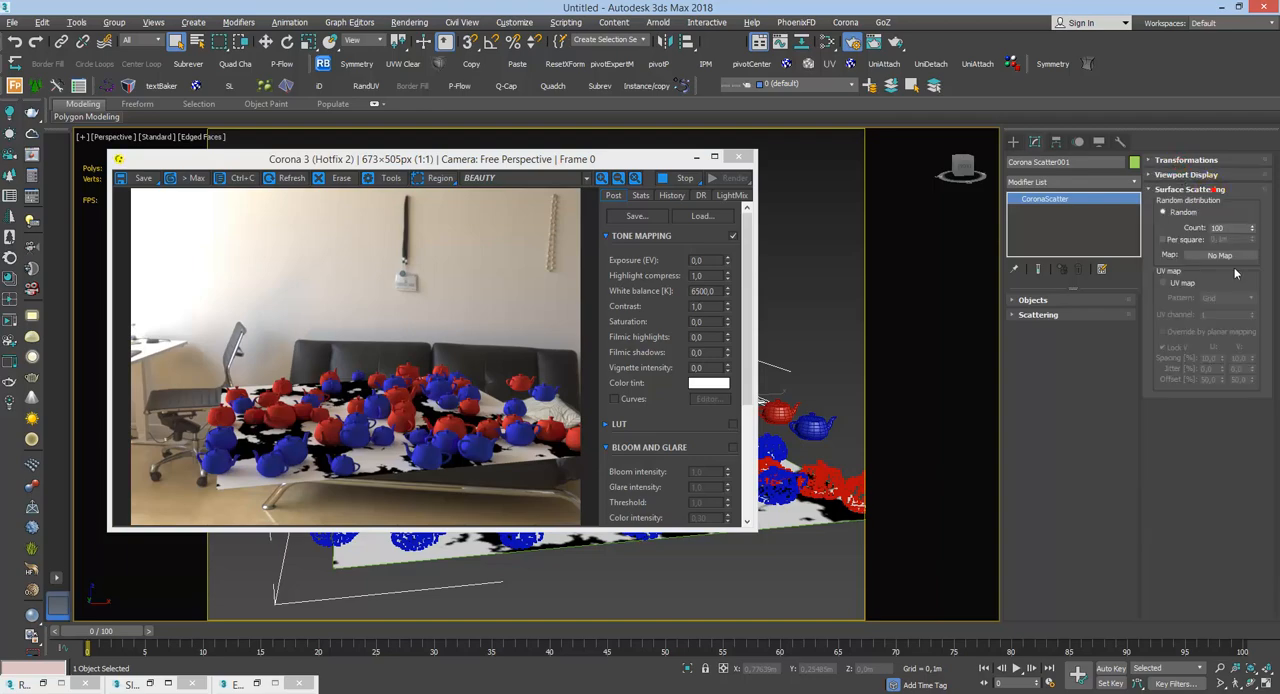
{"action": "left_click", "coordinate": [1164, 284]}
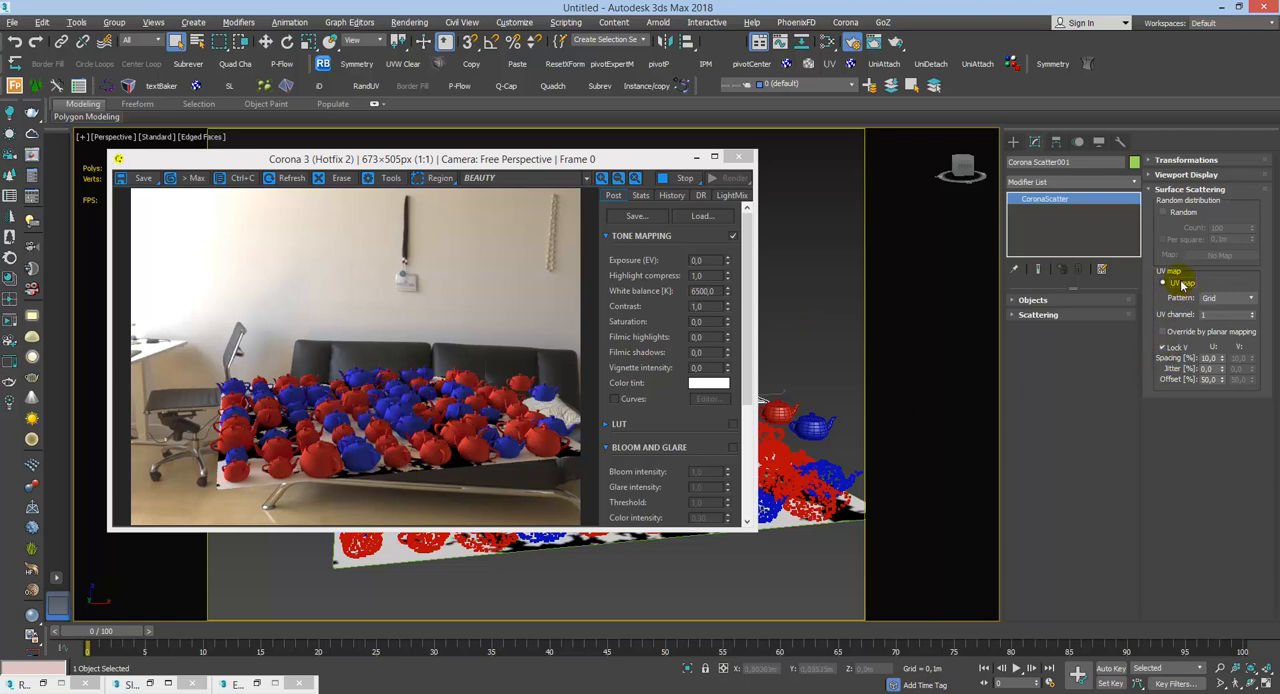
{"action": "left_click", "coordinate": [1224, 298]}
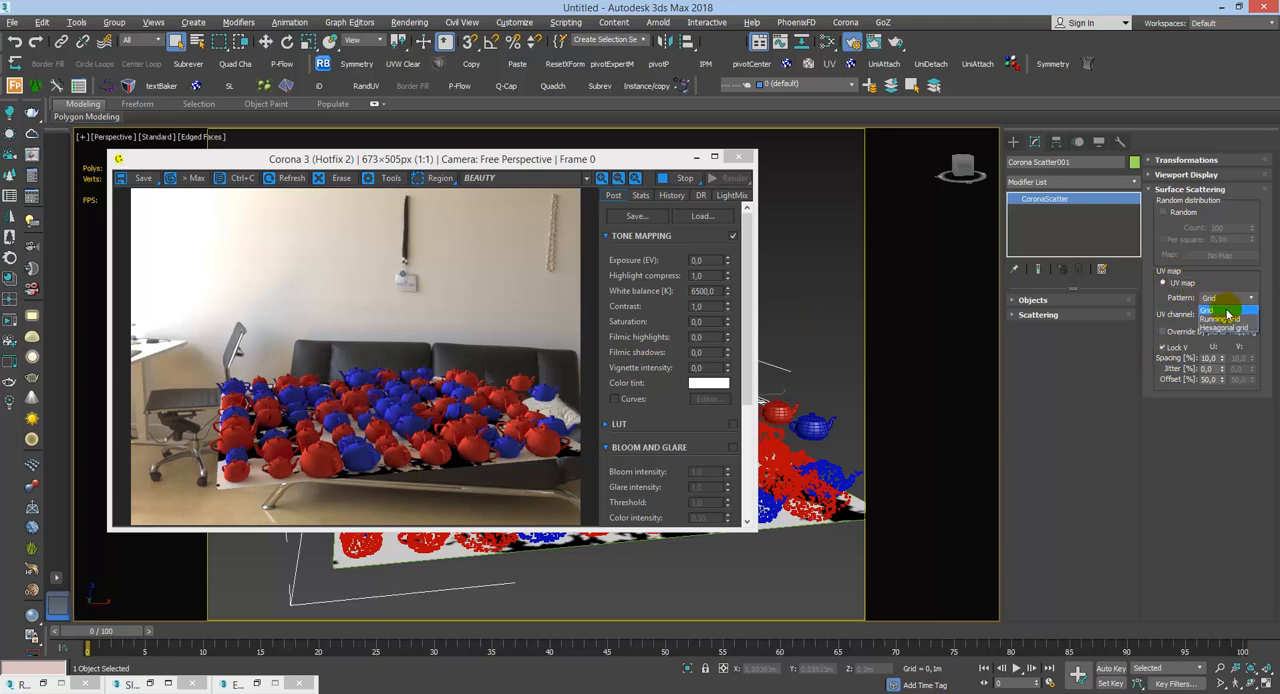
{"action": "left_click", "coordinate": [1226, 319]}
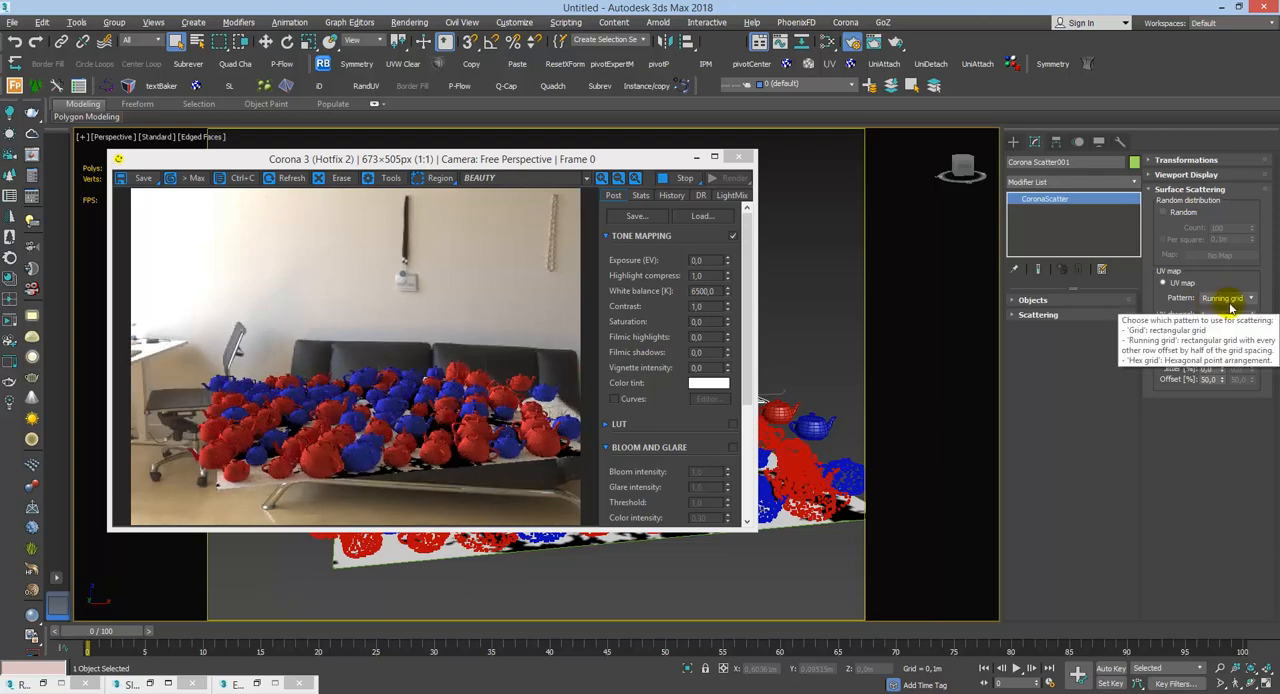
Step: Look down on the plane from a higher angle, try the Hexagonal grid pattern, and return the pattern to Grid
{"action": "middle_click_drag", "start_coordinate": [825, 456], "coordinate": [838, 492], "text": "alt"}
{"action": "middle_click_drag", "start_coordinate": [811, 414], "coordinate": [798, 343]}
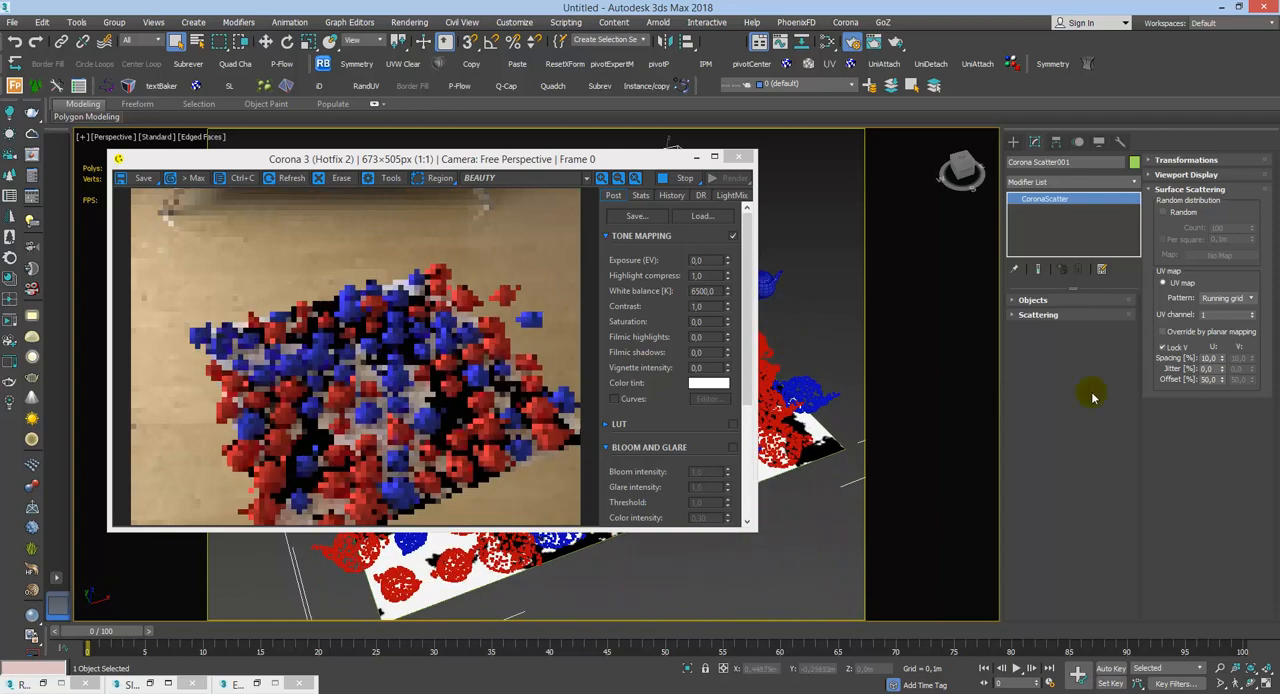
{"action": "left_click", "coordinate": [1225, 298]}
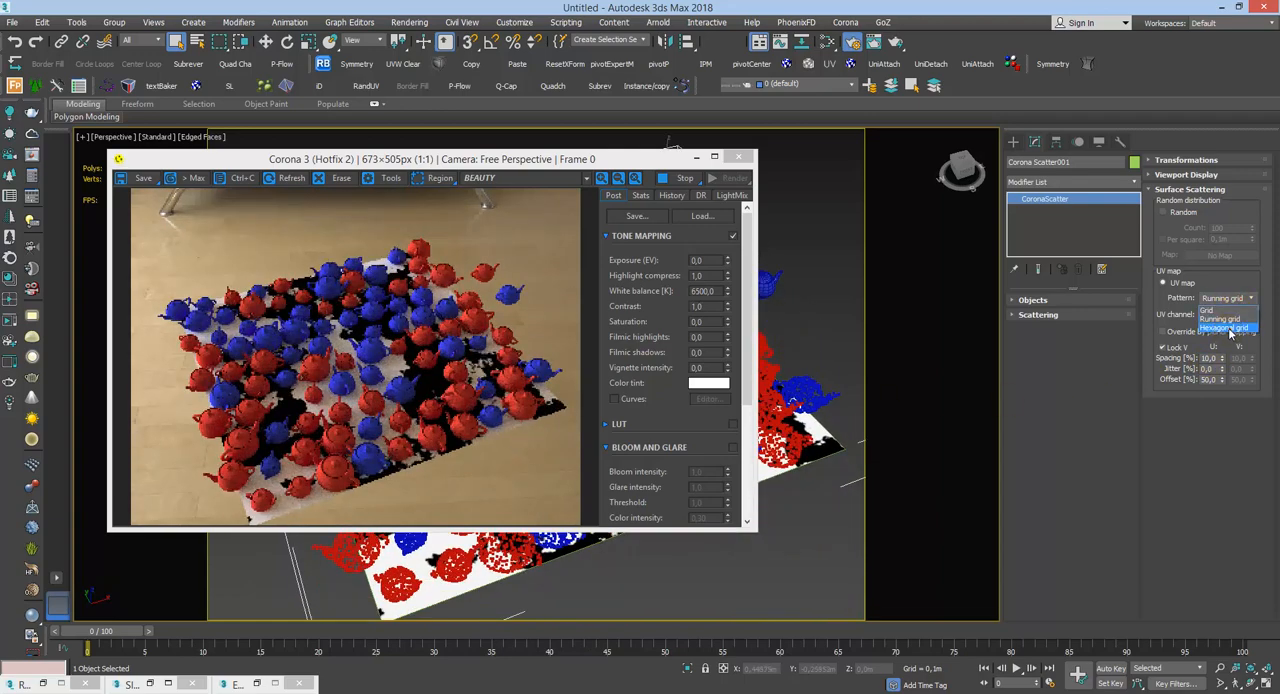
{"action": "left_click", "coordinate": [1228, 328]}
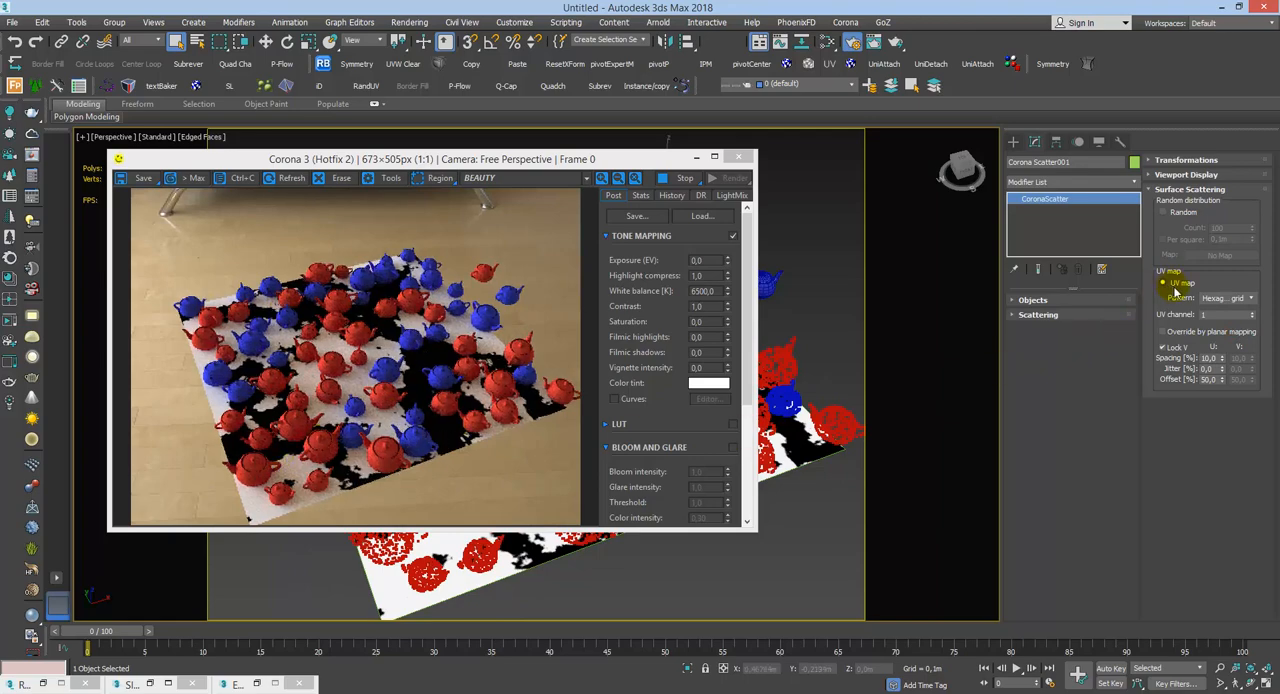
{"action": "left_click", "coordinate": [1225, 298]}
{"action": "left_click", "coordinate": [1224, 307]}
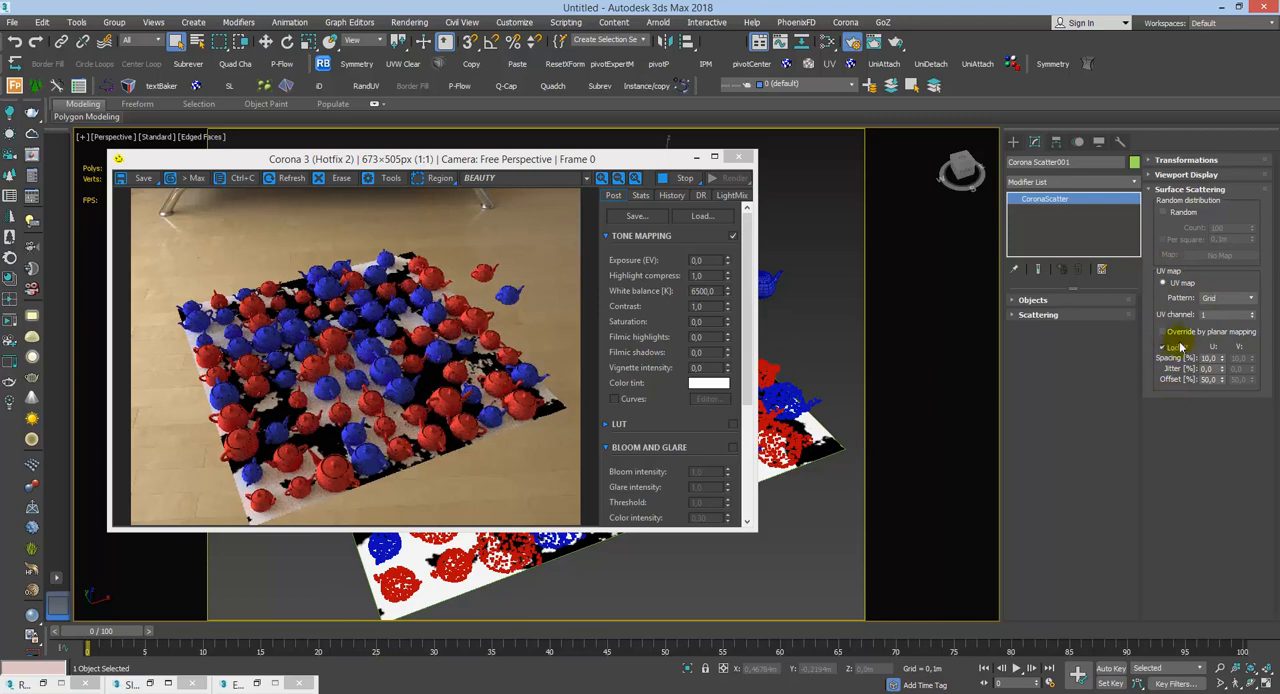
Step: Enable Override by planar mapping and try U offsets of 100 % and 200 % for the teapot grid
{"action": "left_click", "coordinate": [1185, 332]}
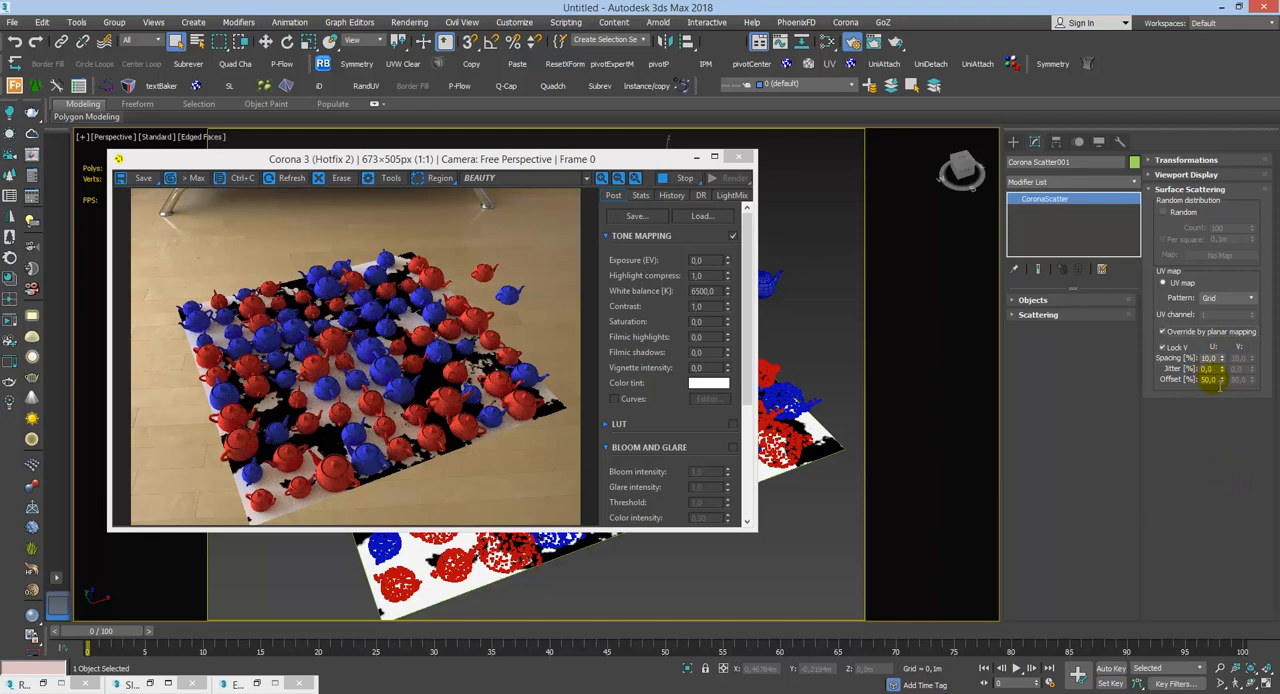
{"action": "left_click_drag", "start_coordinate": [1216, 380], "coordinate": [1121, 418]}
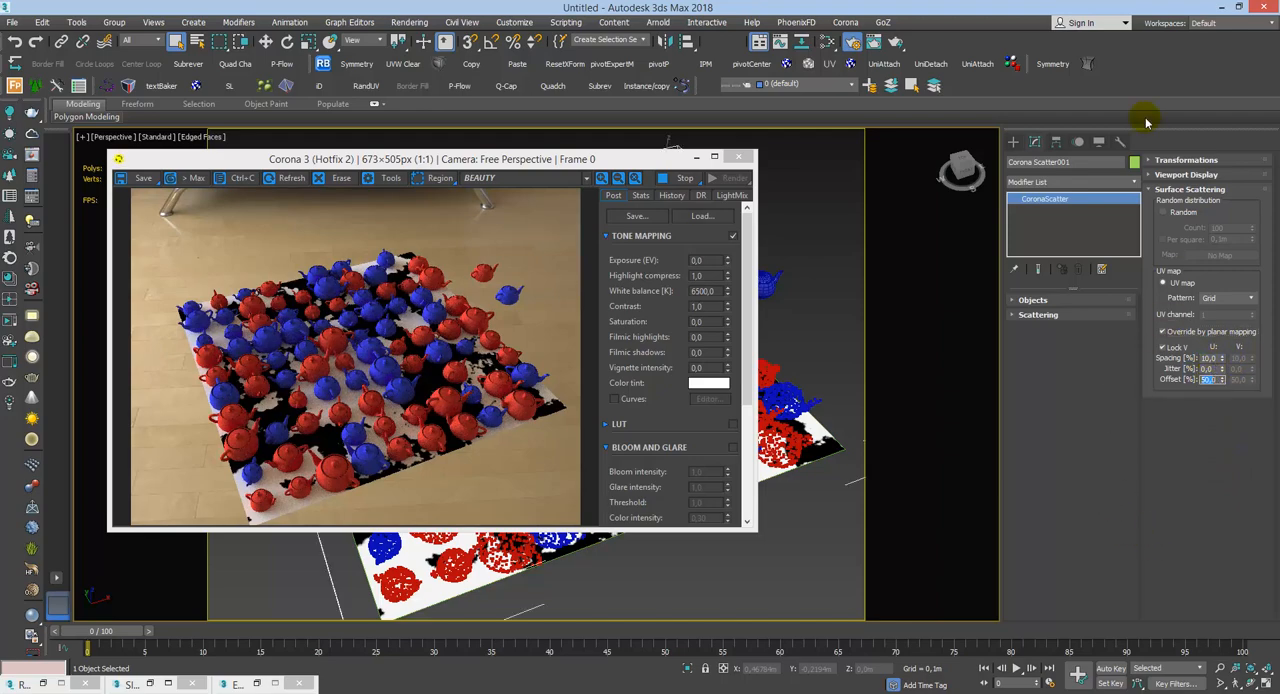
{"action": "type", "text": "100"}
{"action": "key", "text": "Return"}
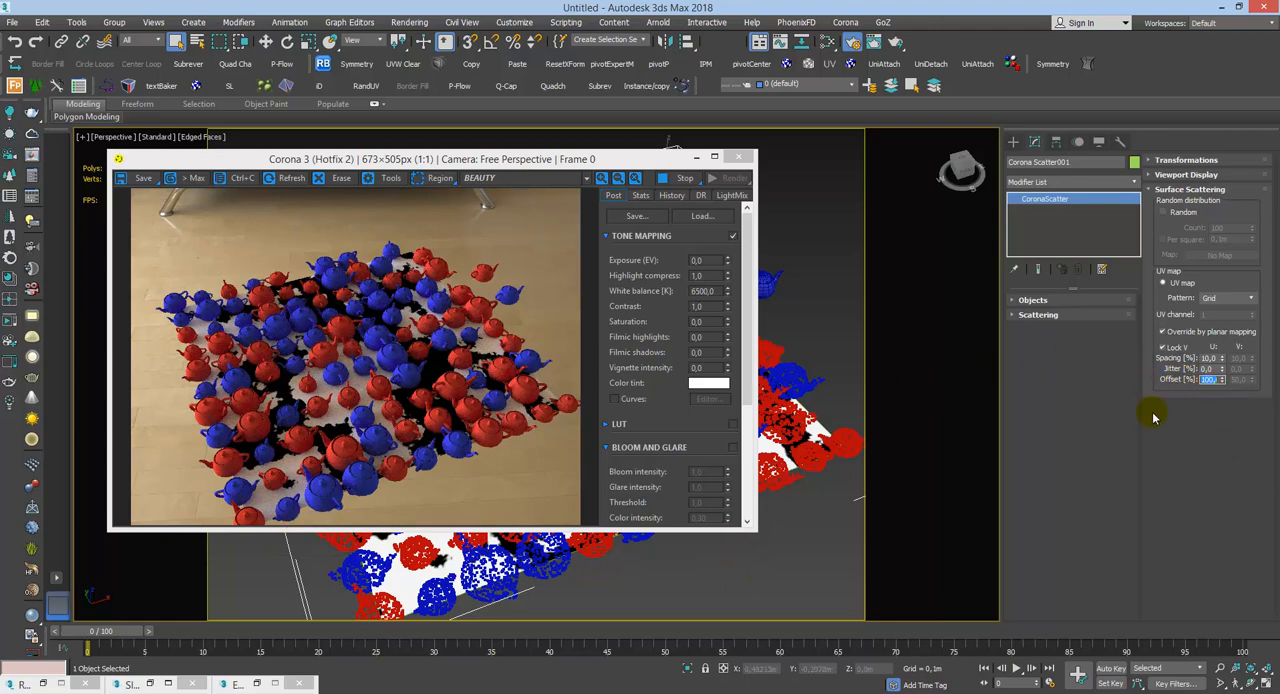
{"action": "type", "text": "200"}
{"action": "key", "text": "Return"}
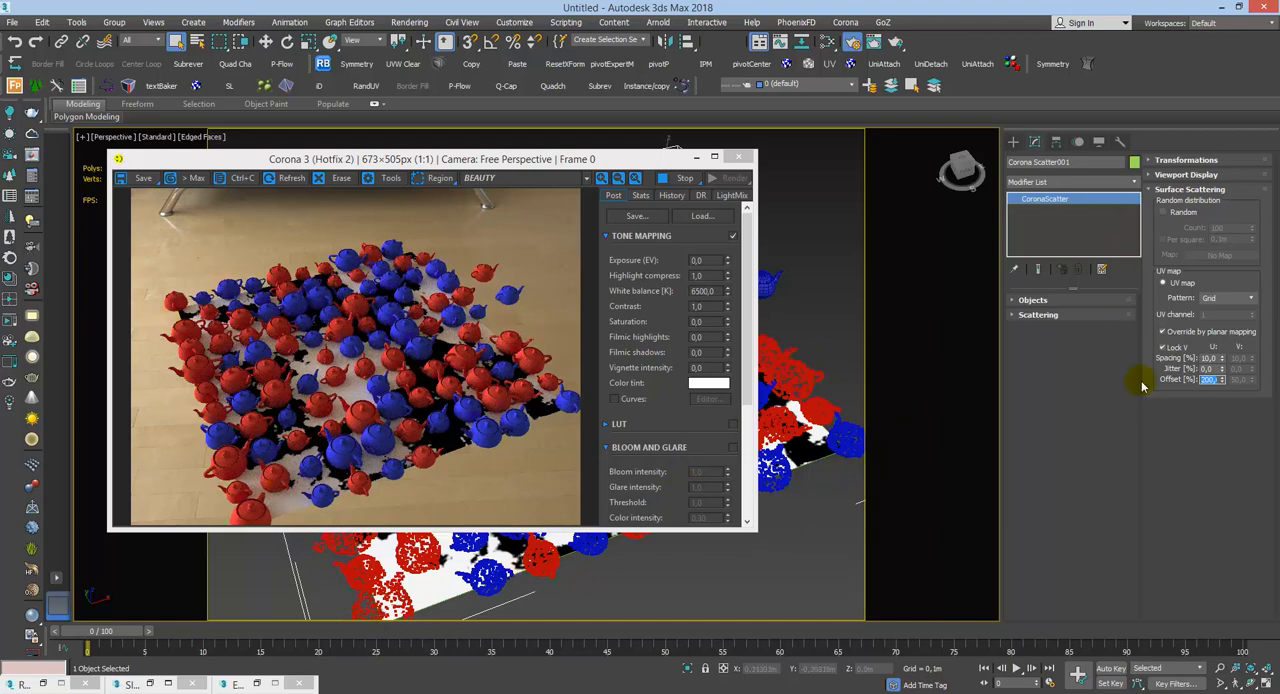
Step: Turn off Override by planar mapping, return the scatter to Random distribution, and dismiss the restart notification
{"action": "left_click", "coordinate": [1168, 331]}
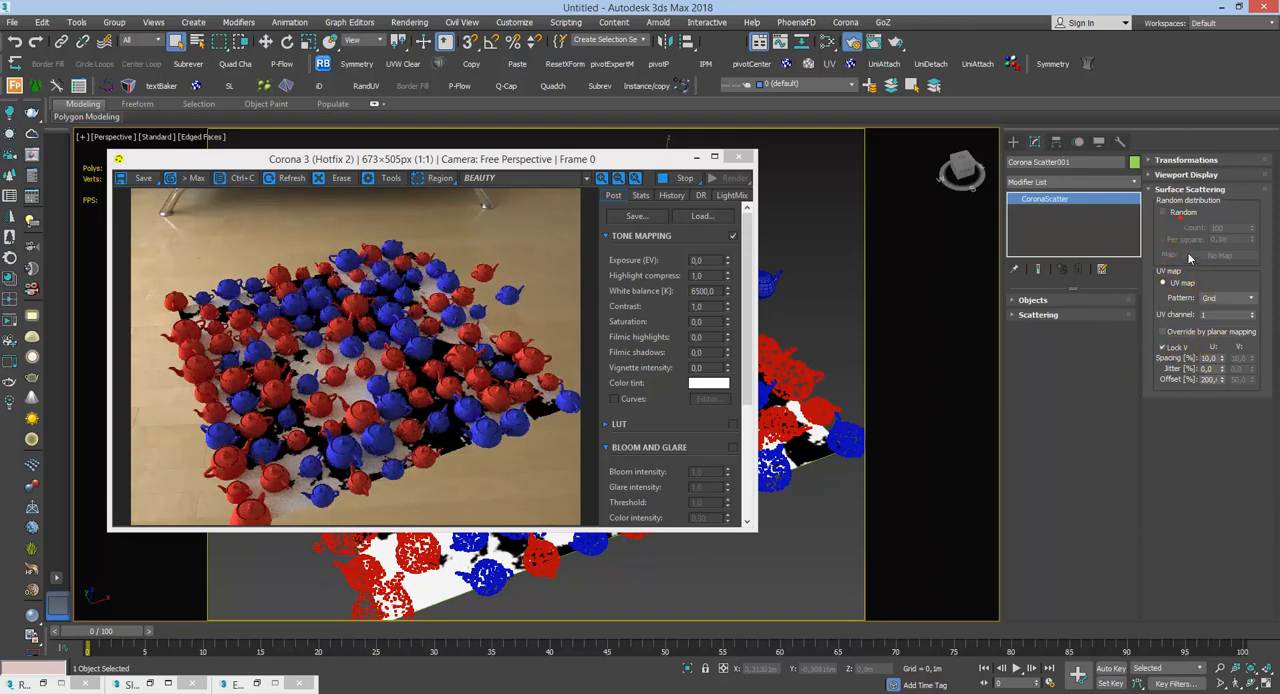
{"action": "left_click", "coordinate": [1162, 212]}
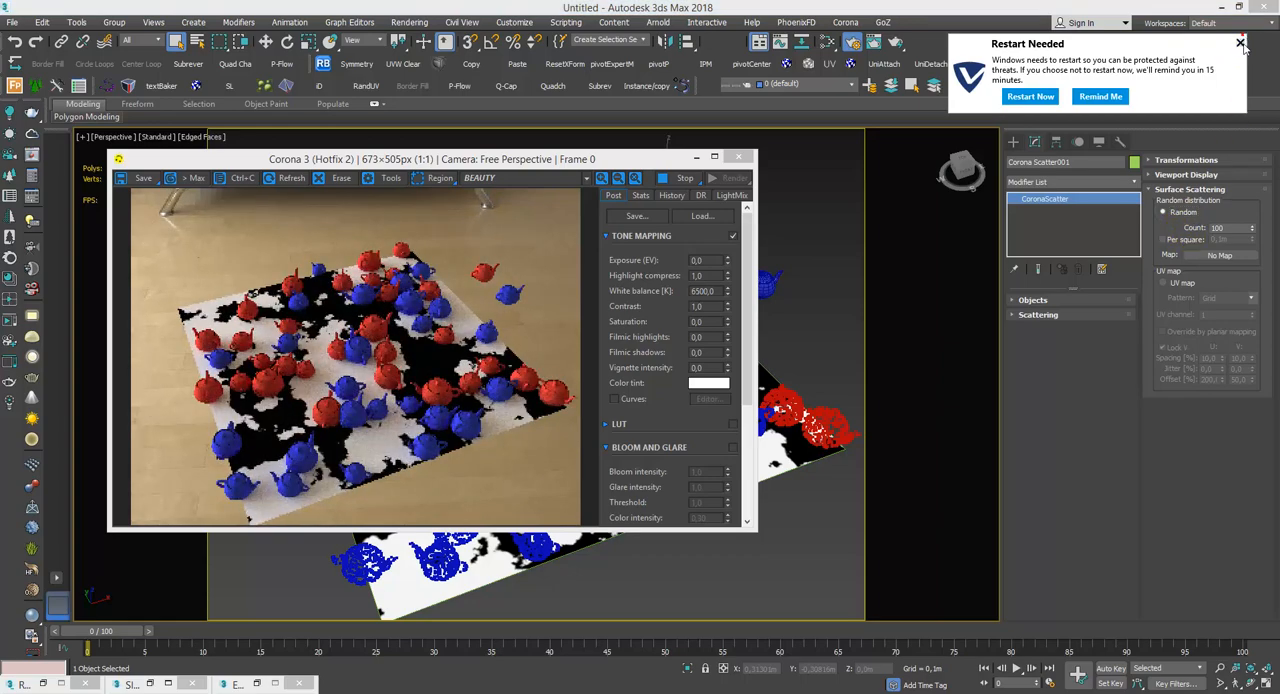
{"action": "left_click", "coordinate": [1240, 44]}
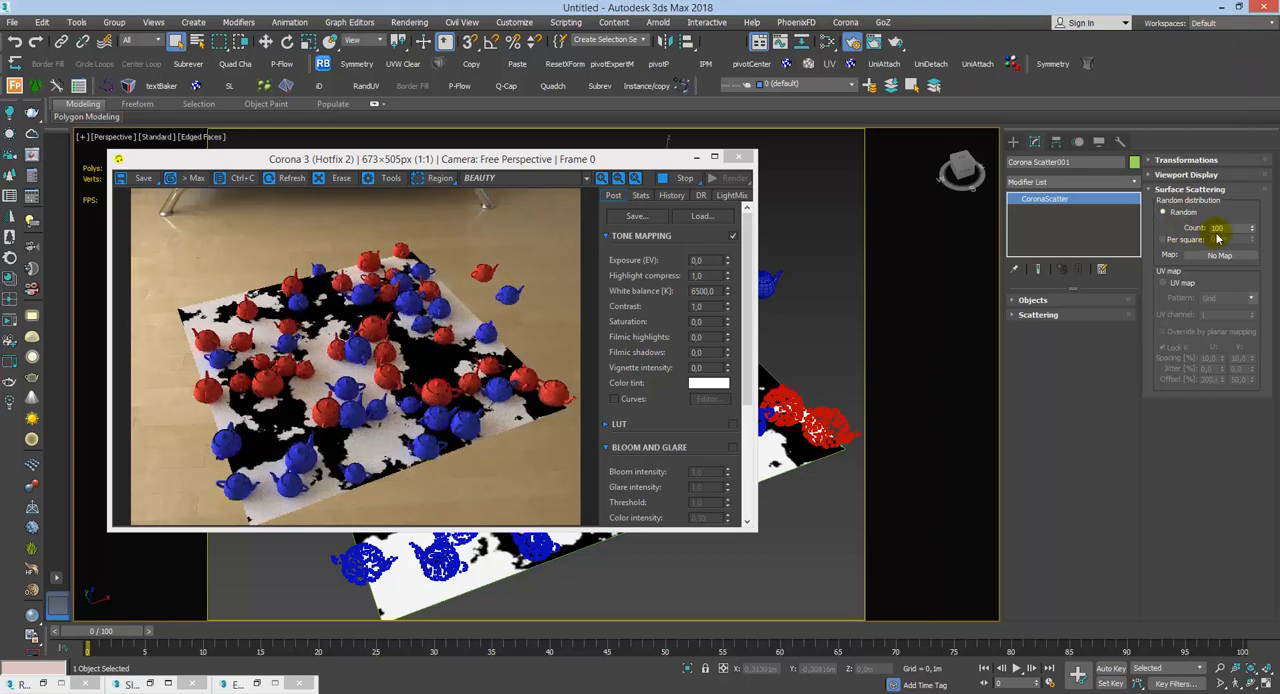
Step: Enable Per square for the random teapot count and try square sizes of 1 m and 0.01 m
{"action": "double_click", "coordinate": [1231, 228]}
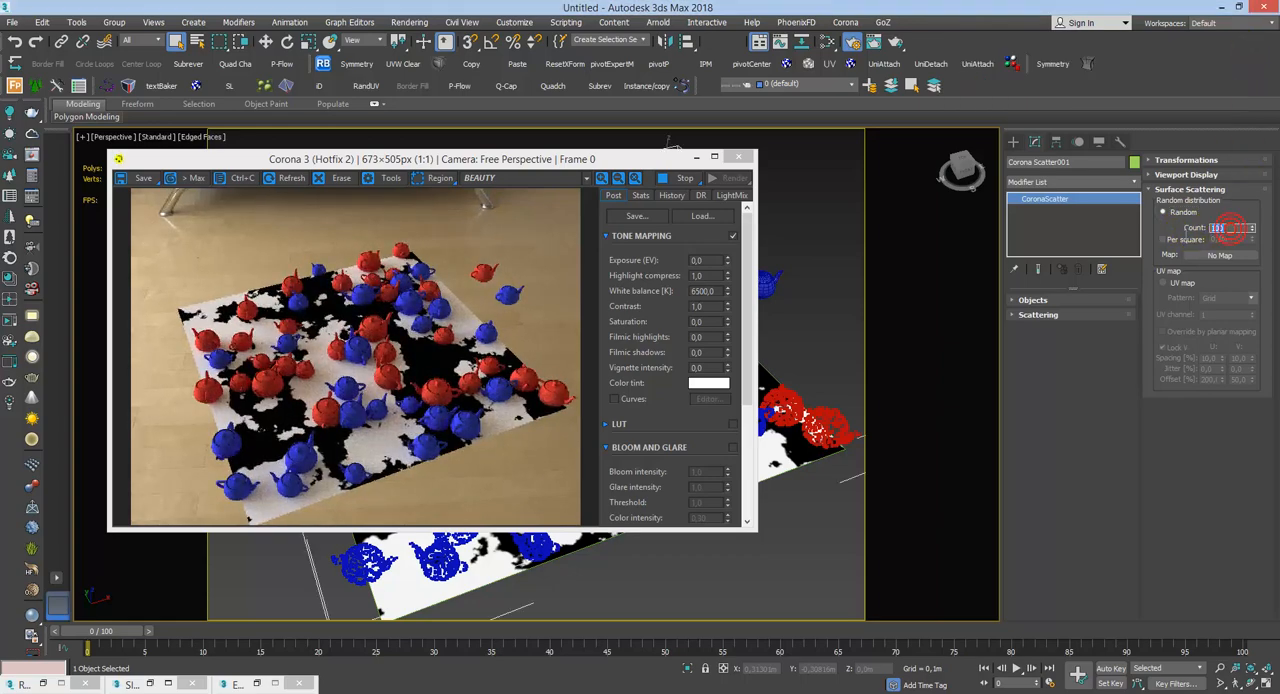
{"action": "left_click", "coordinate": [1174, 242]}
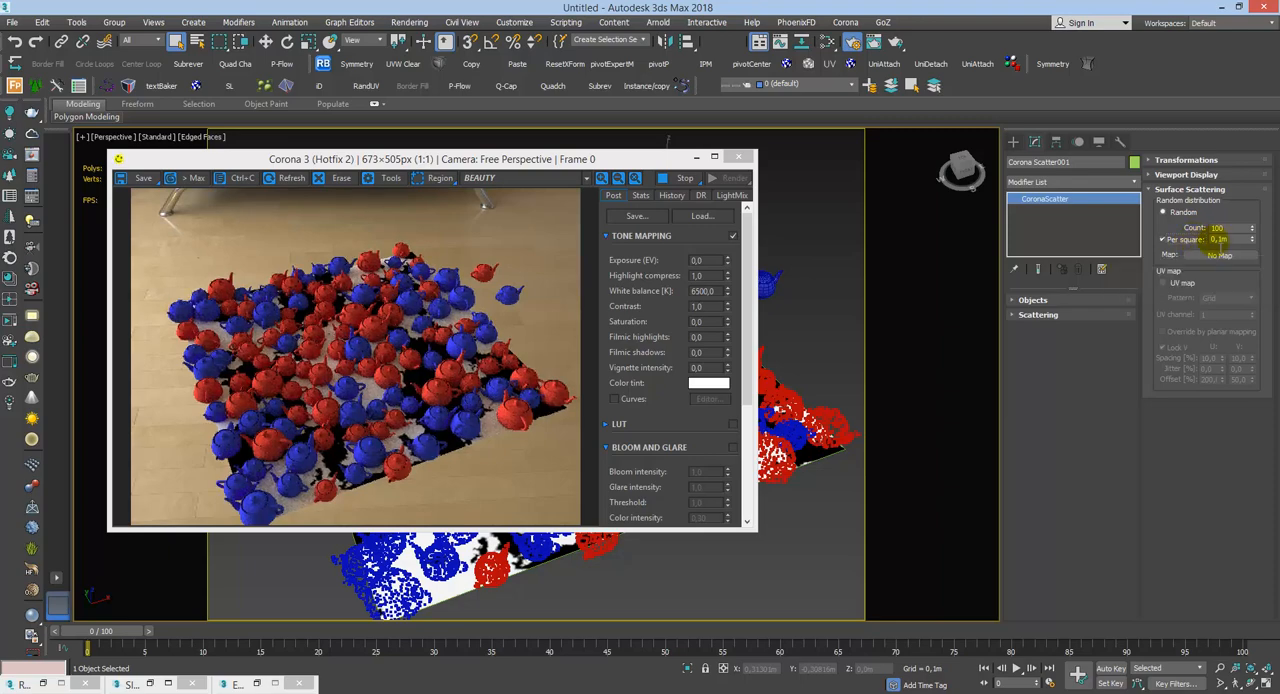
{"action": "double_click", "coordinate": [1222, 240]}
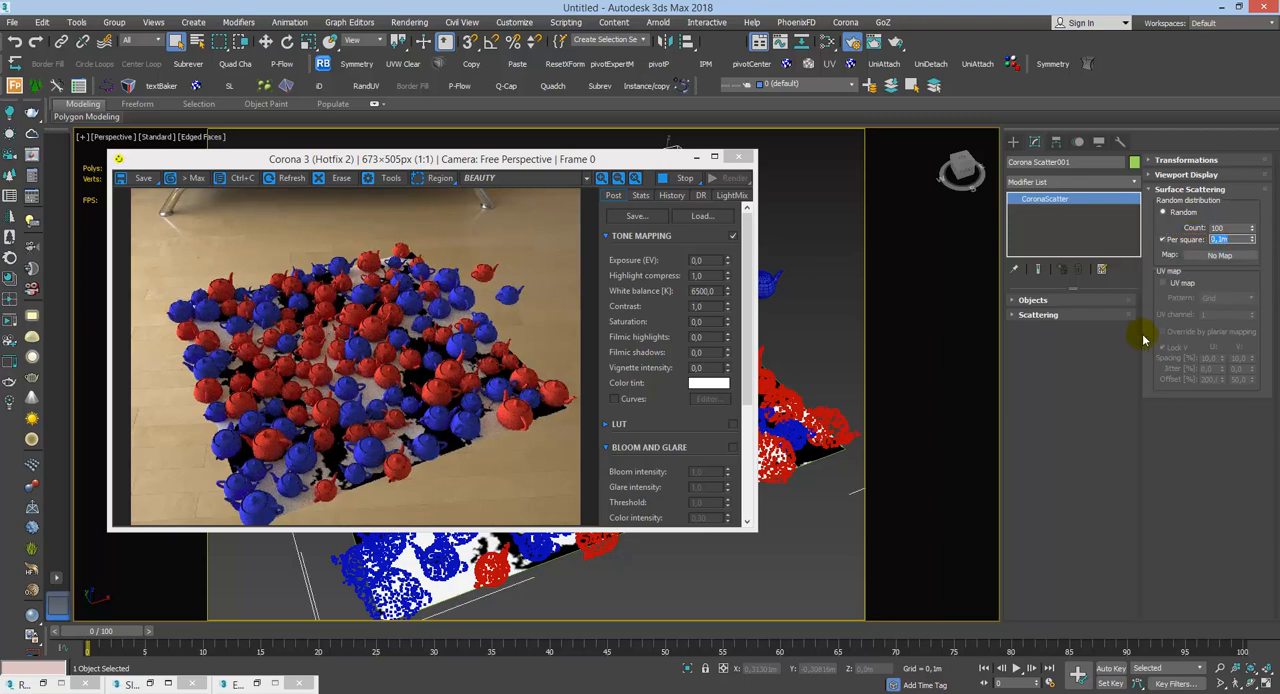
{"action": "type", "text": "1"}
{"action": "key", "text": "Return"}
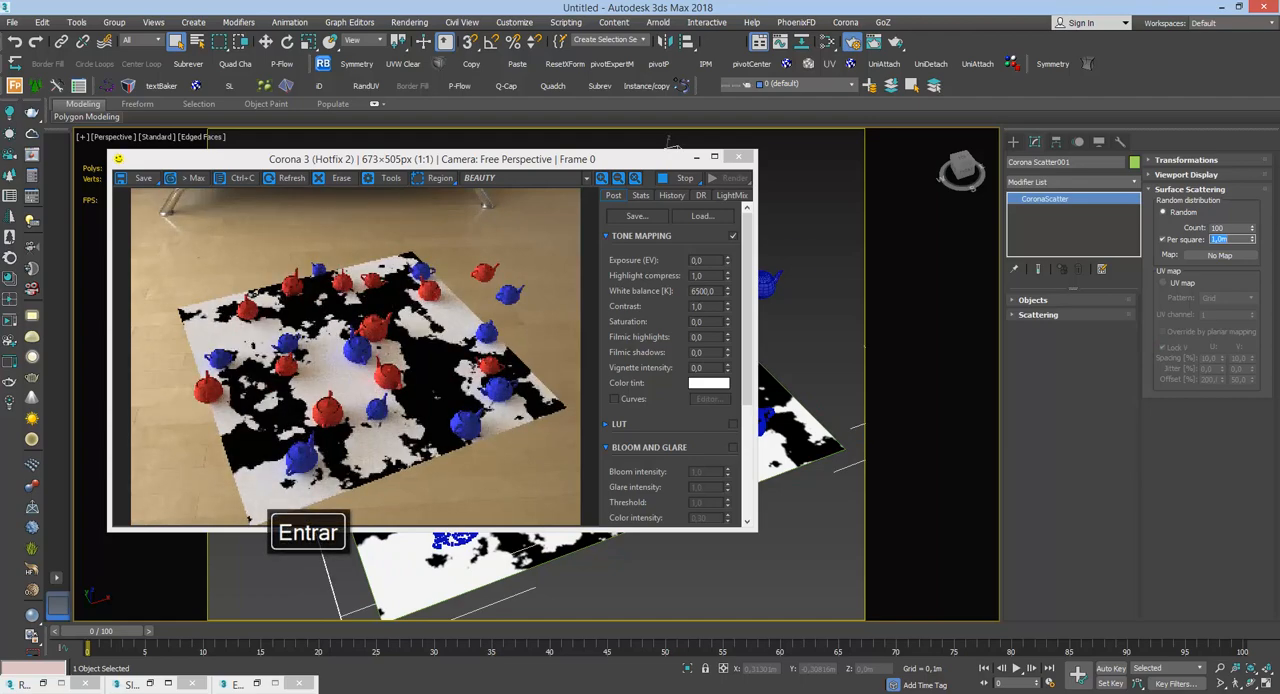
{"action": "left_click", "coordinate": [334, 321]}
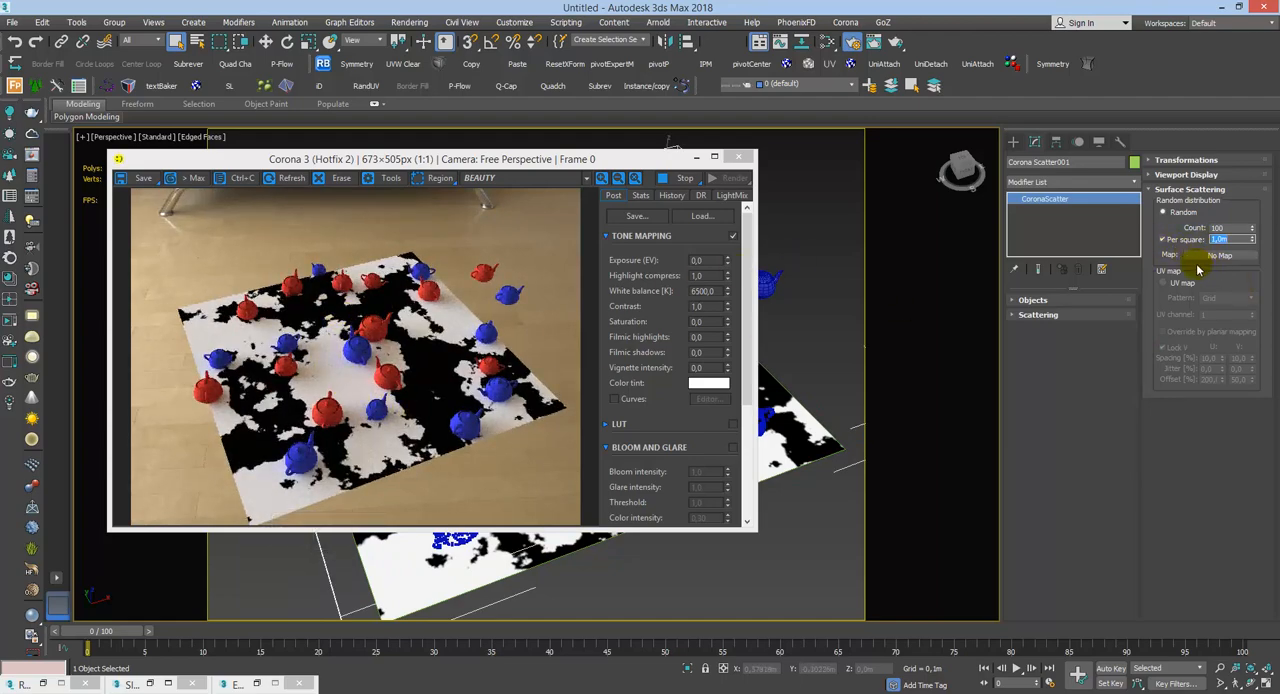
{"action": "key", "text": "Return"}
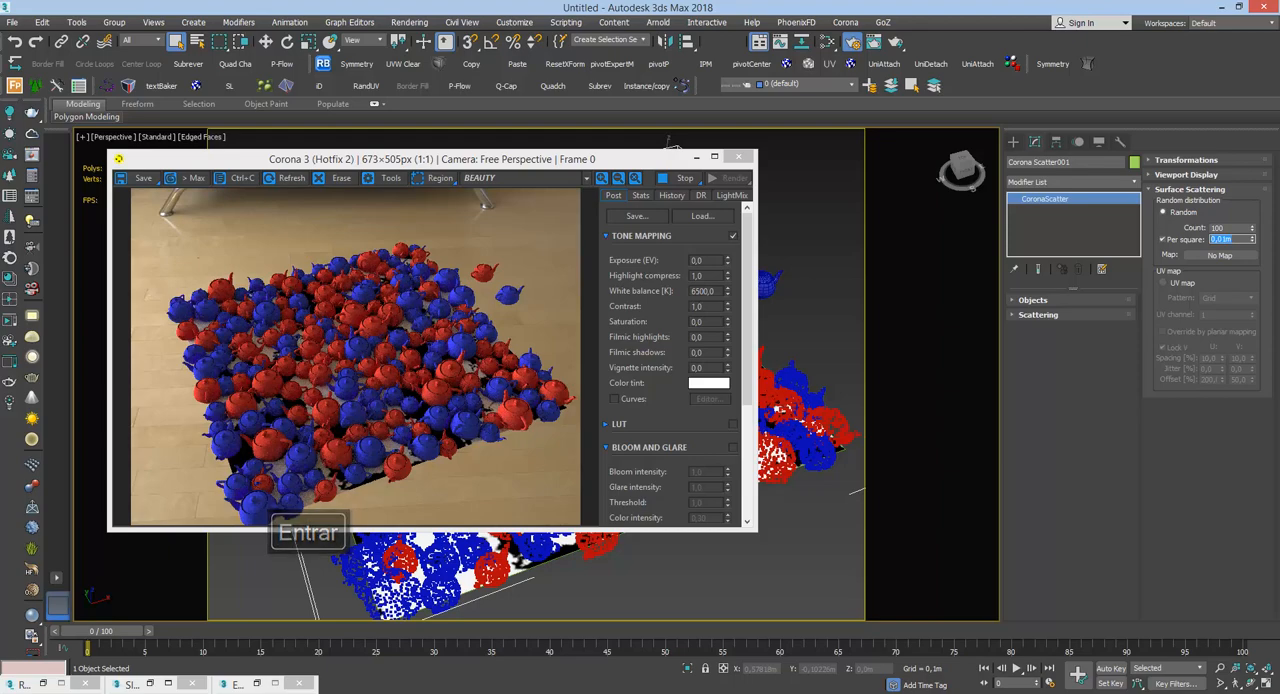
{"action": "left_click", "coordinate": [1162, 228]}
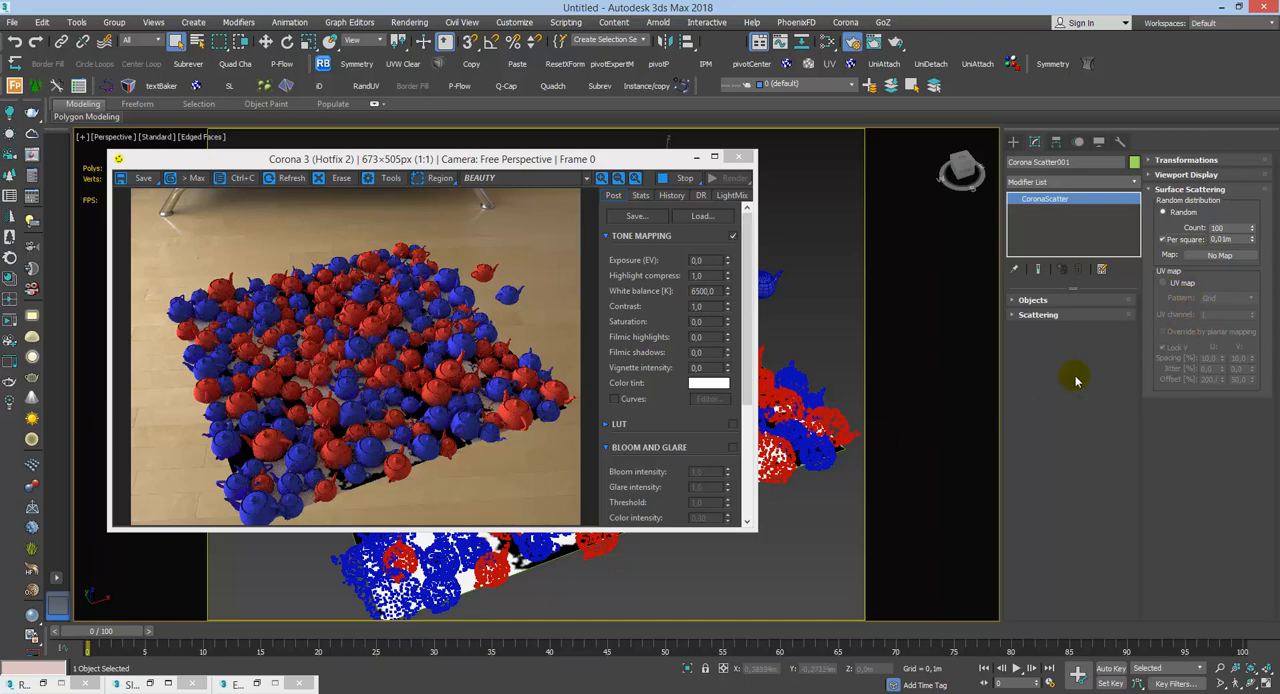
Step: Assign the CoronaBitmap Map #2 from the Slate Material Editor as an instanced random distribution map, and turn off Per square
{"action": "key", "text": "m"}
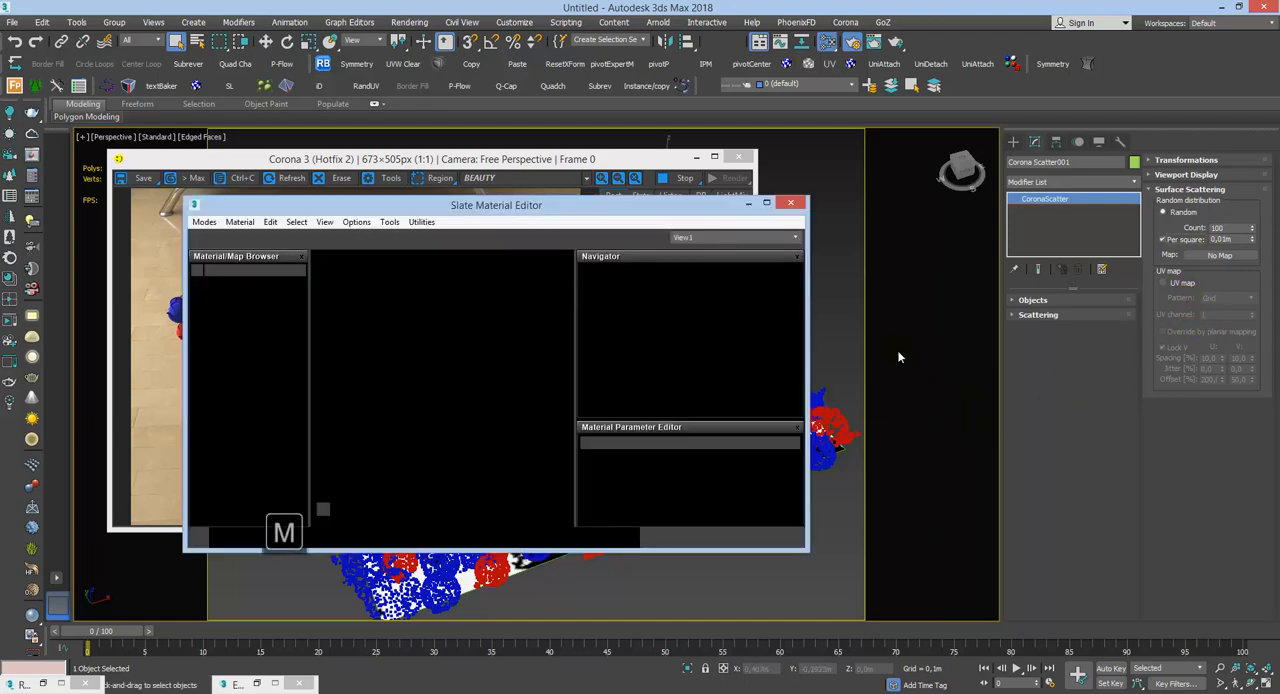
{"action": "left_click_drag", "start_coordinate": [431, 396], "coordinate": [1218, 258]}
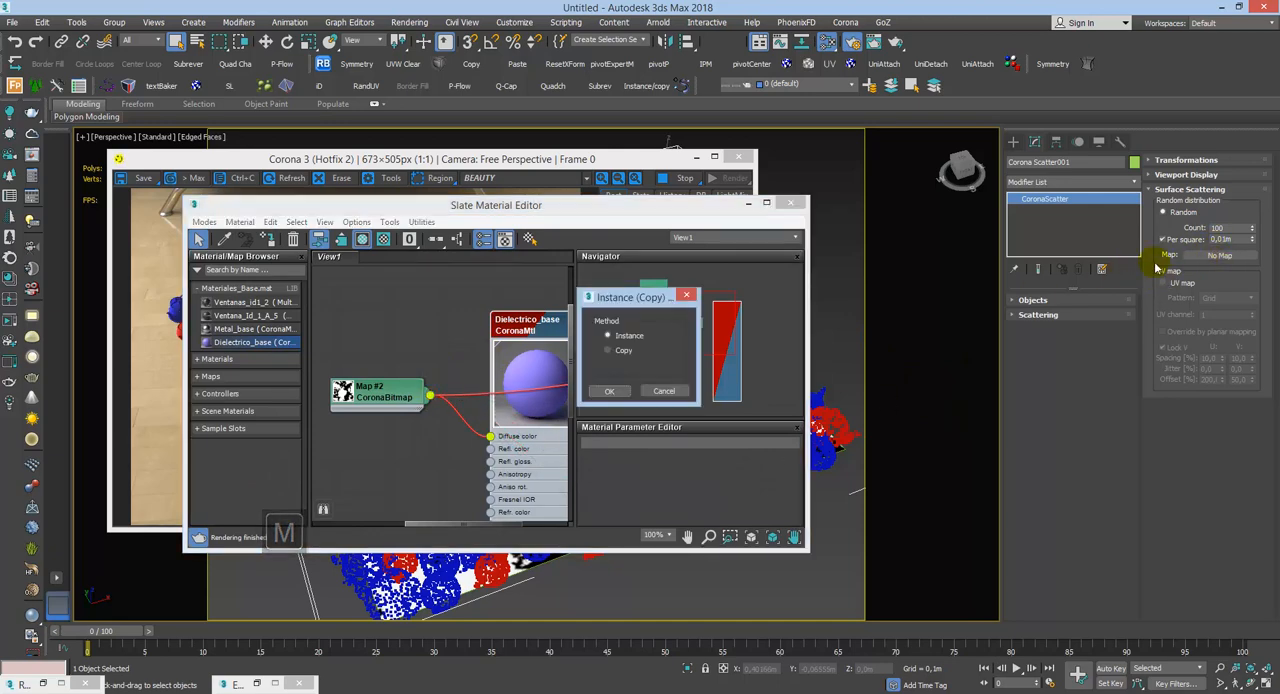
{"action": "left_click", "coordinate": [609, 391]}
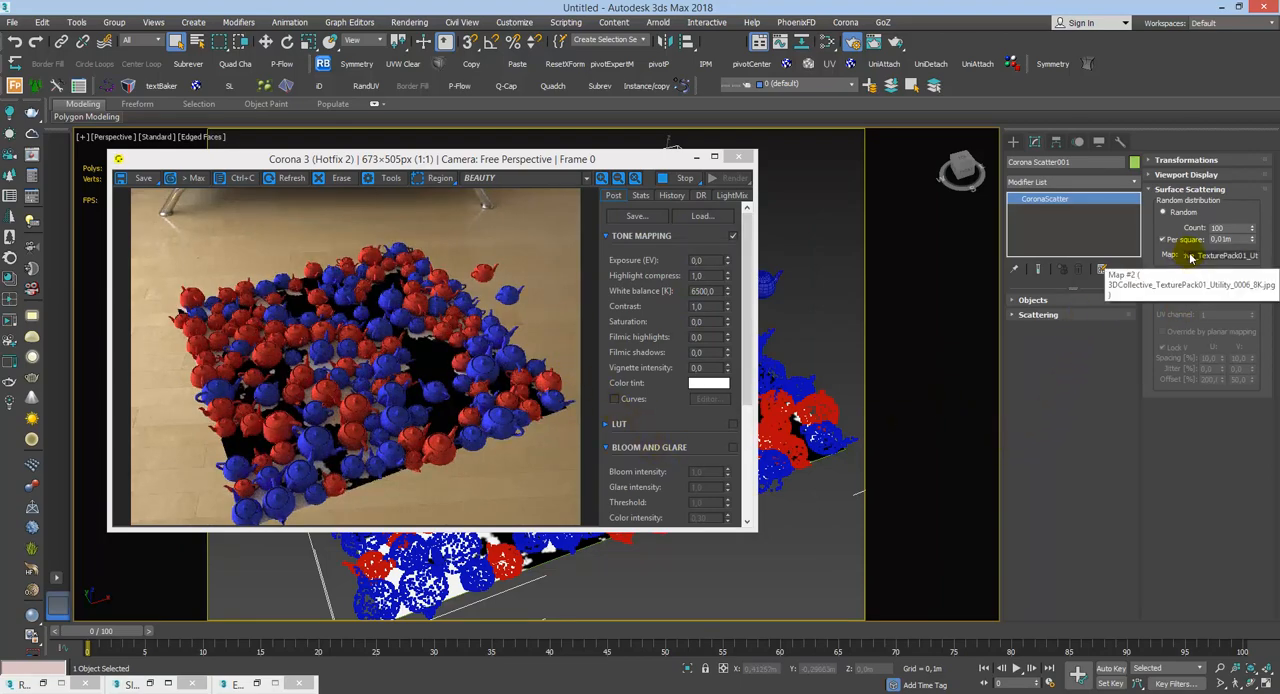
{"action": "left_click", "coordinate": [1163, 240]}
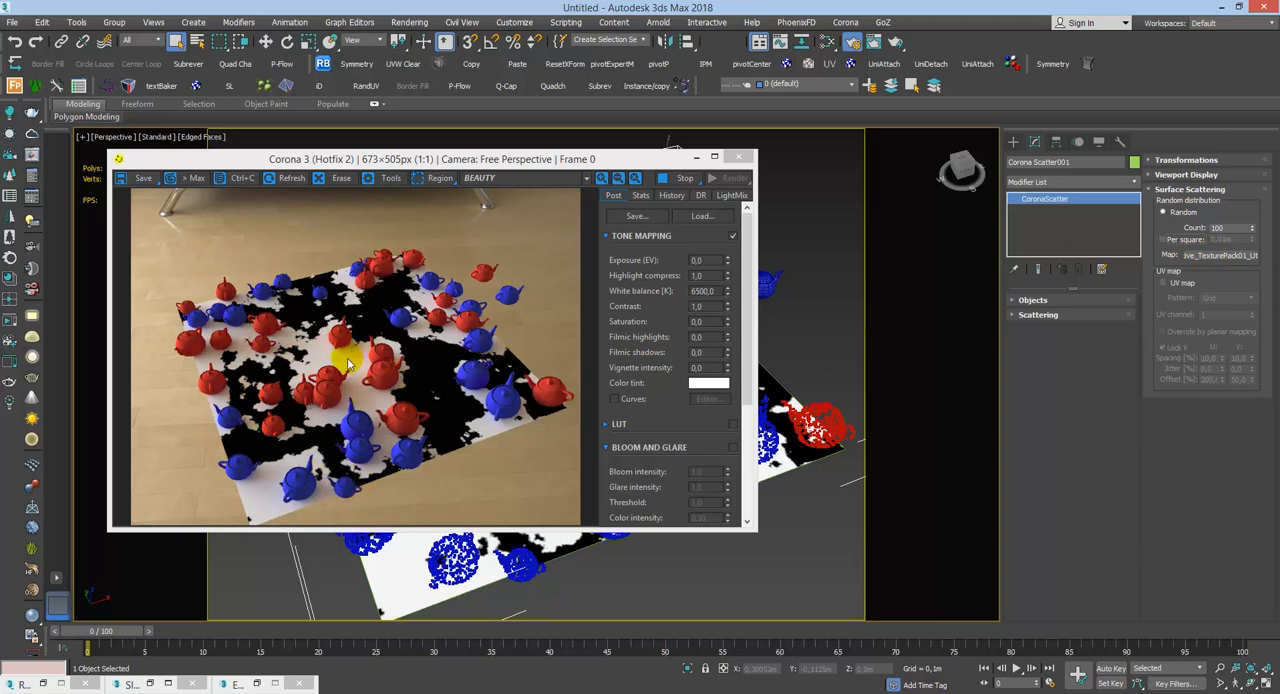
Step: Set the scatter's uniform scale to range from 20 to 50, trying an upper limit of 30 first
{"action": "left_click", "coordinate": [1230, 190]}
{"action": "left_click", "coordinate": [1220, 162]}
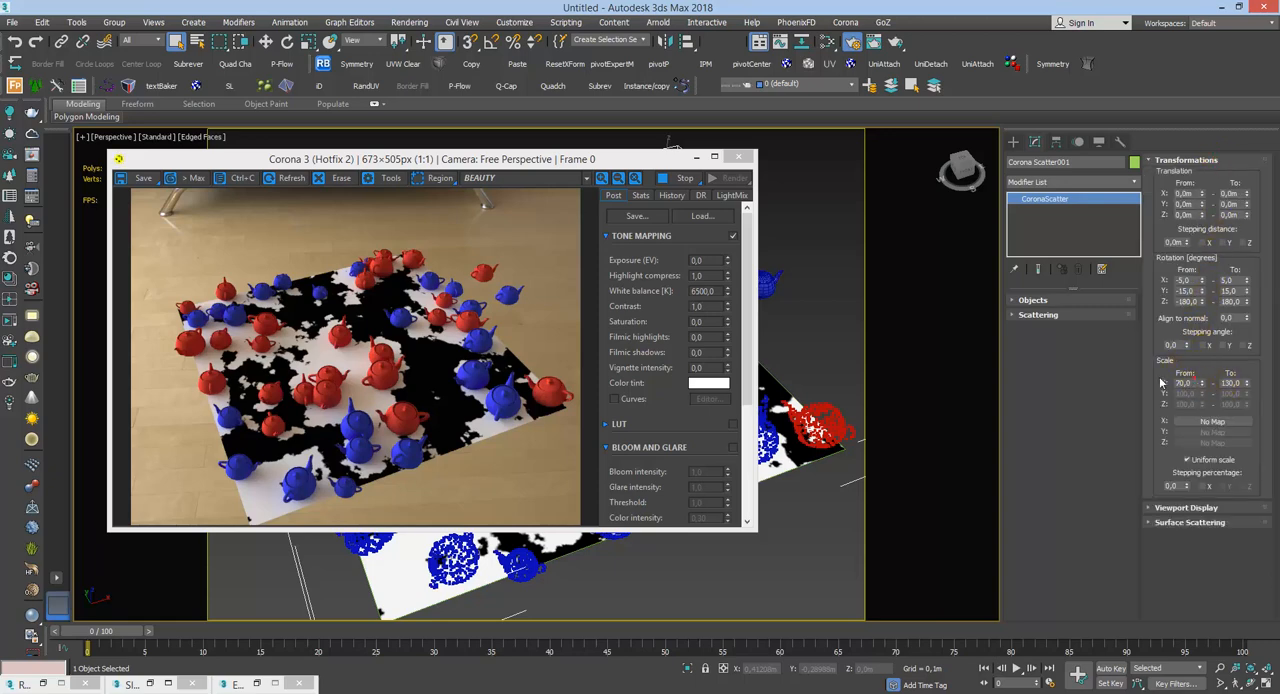
{"action": "type", "text": "20"}
{"action": "key", "text": "Right"}
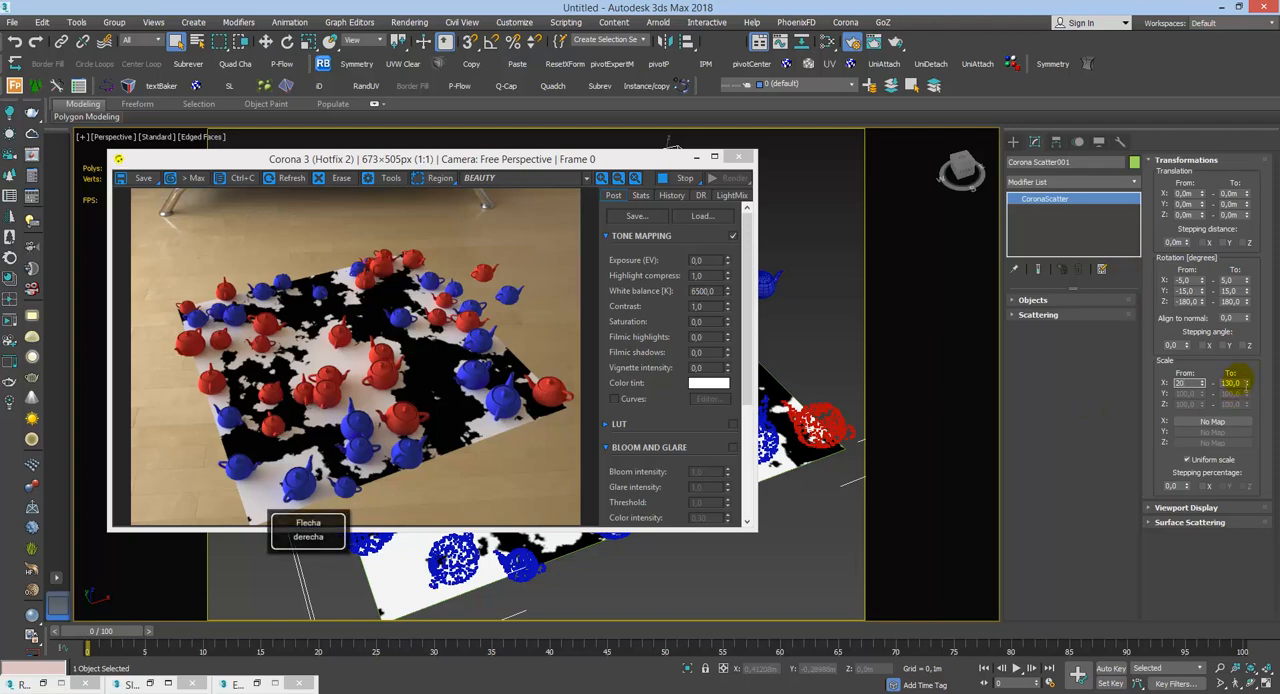
{"action": "type", "text": "30"}
{"action": "key", "text": "Return"}
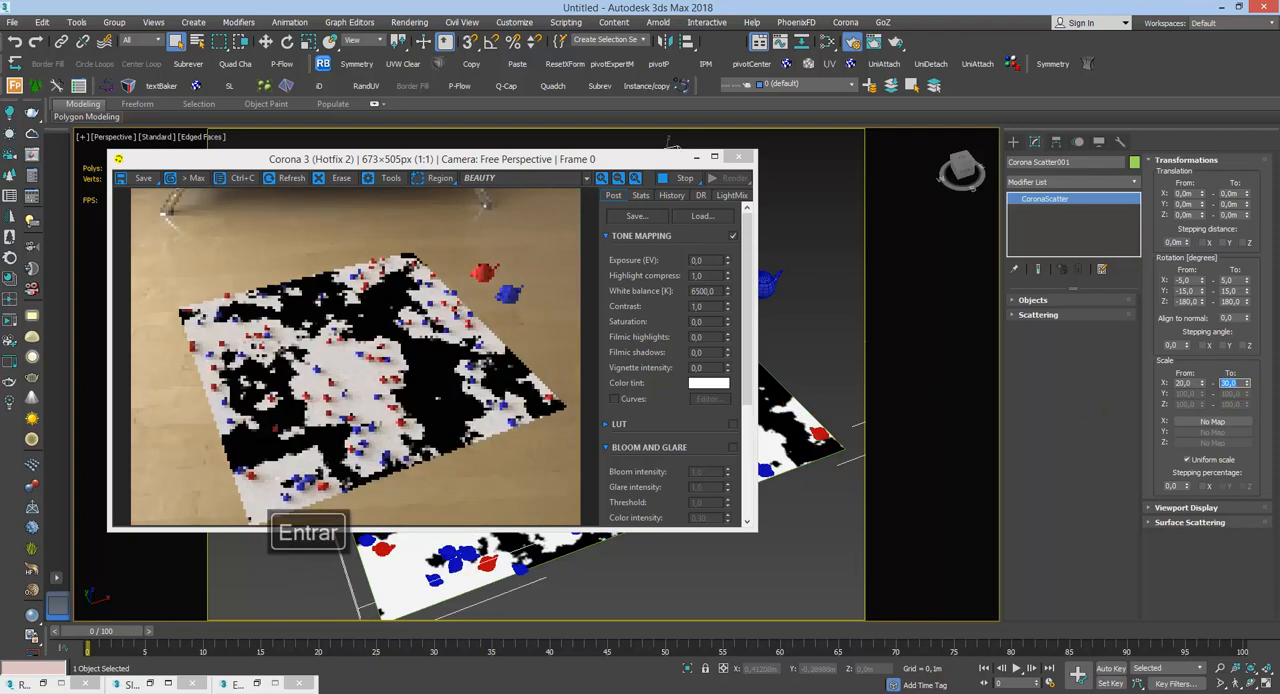
{"action": "type", "text": "50"}
{"action": "key", "text": "Return"}
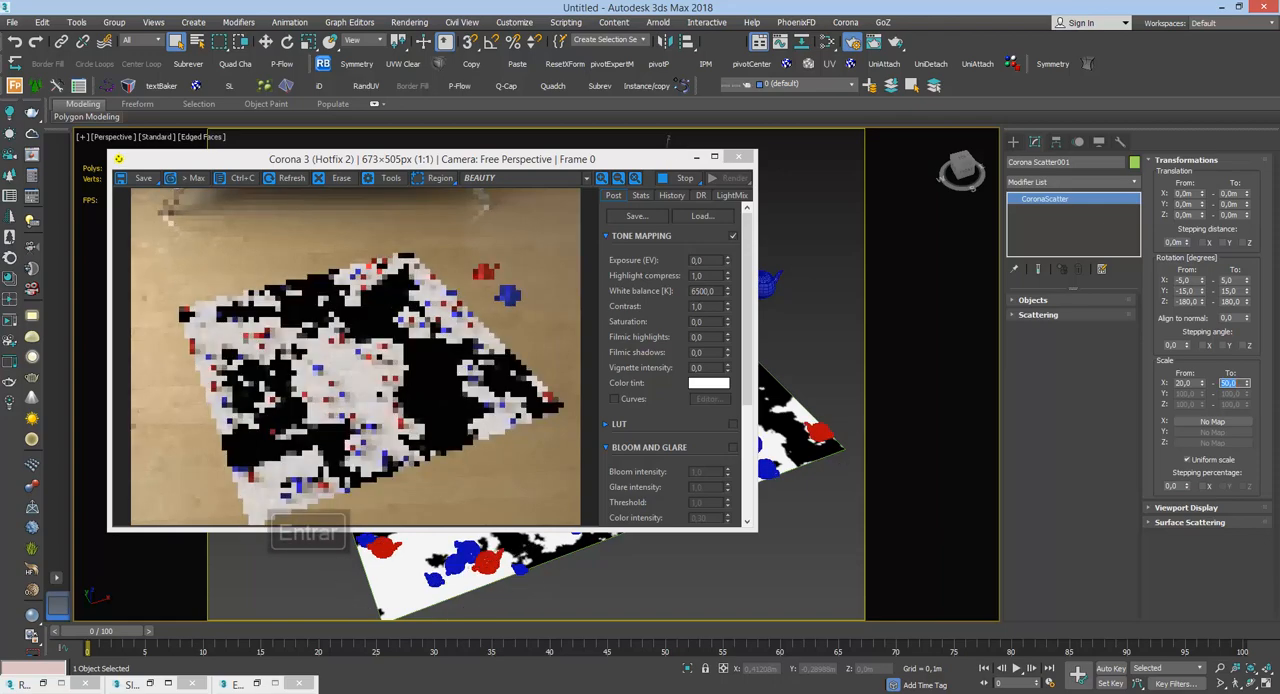
Step: Set both limits of the scatter's uniform scale to 80, trying a lower limit of 50 first
{"action": "double_click", "coordinate": [1184, 383]}
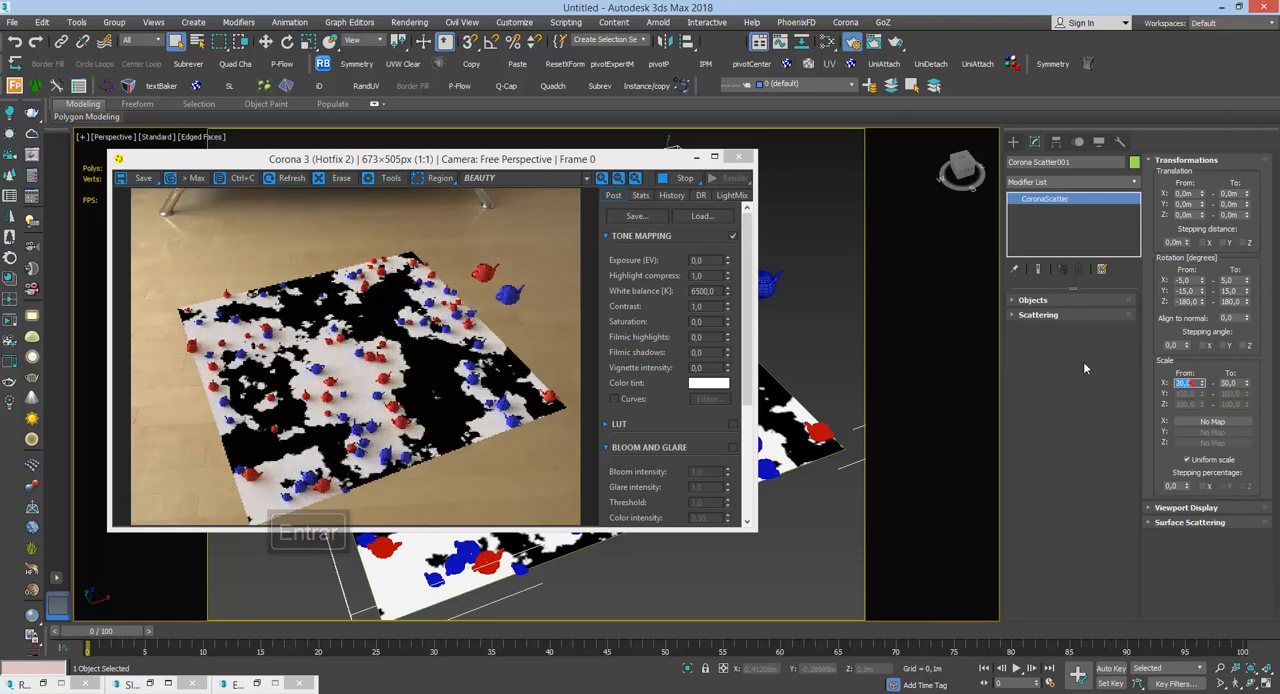
{"action": "type", "text": "50"}
{"action": "key", "text": "Return"}
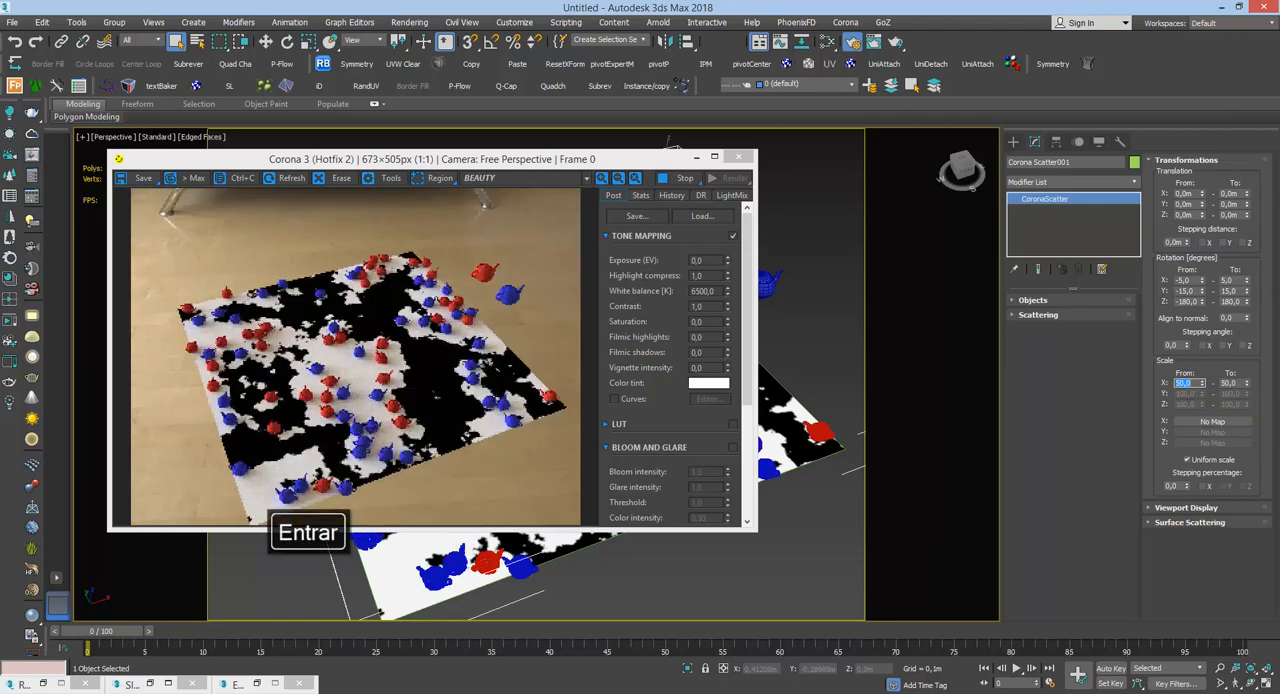
{"action": "type", "text": "80"}
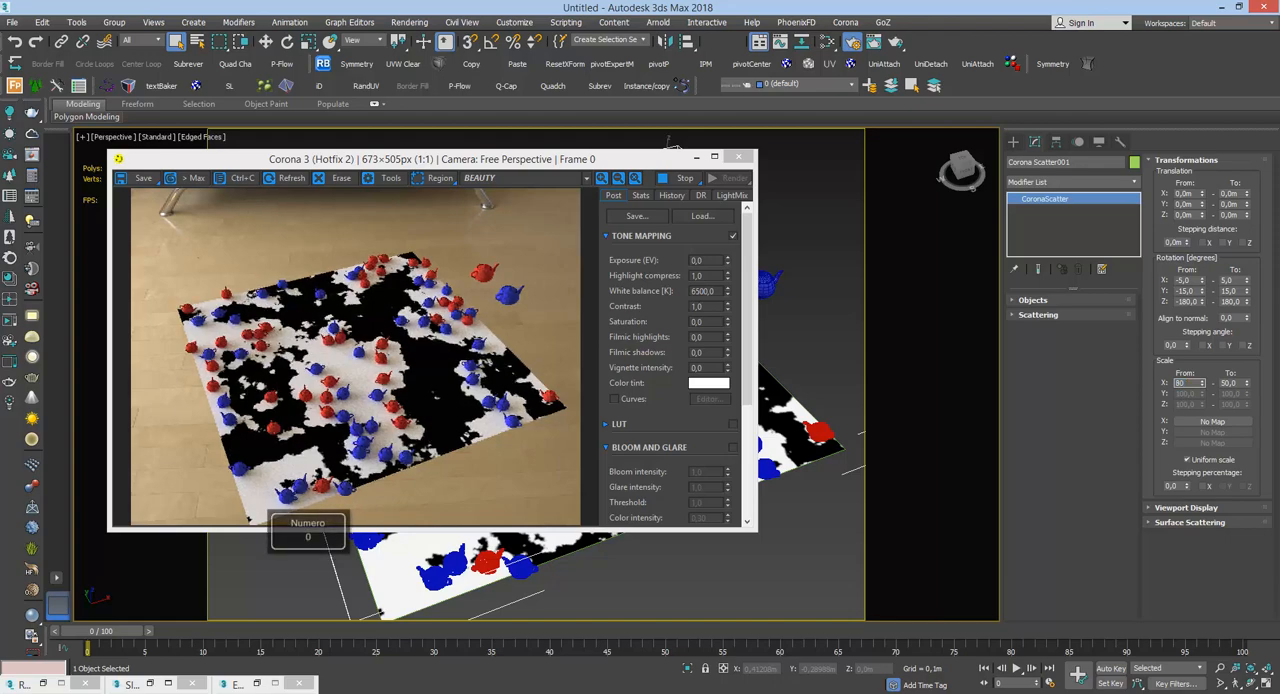
{"action": "left_click_drag", "start_coordinate": [1242, 384], "coordinate": [1097, 366]}
{"action": "type", "text": "80"}
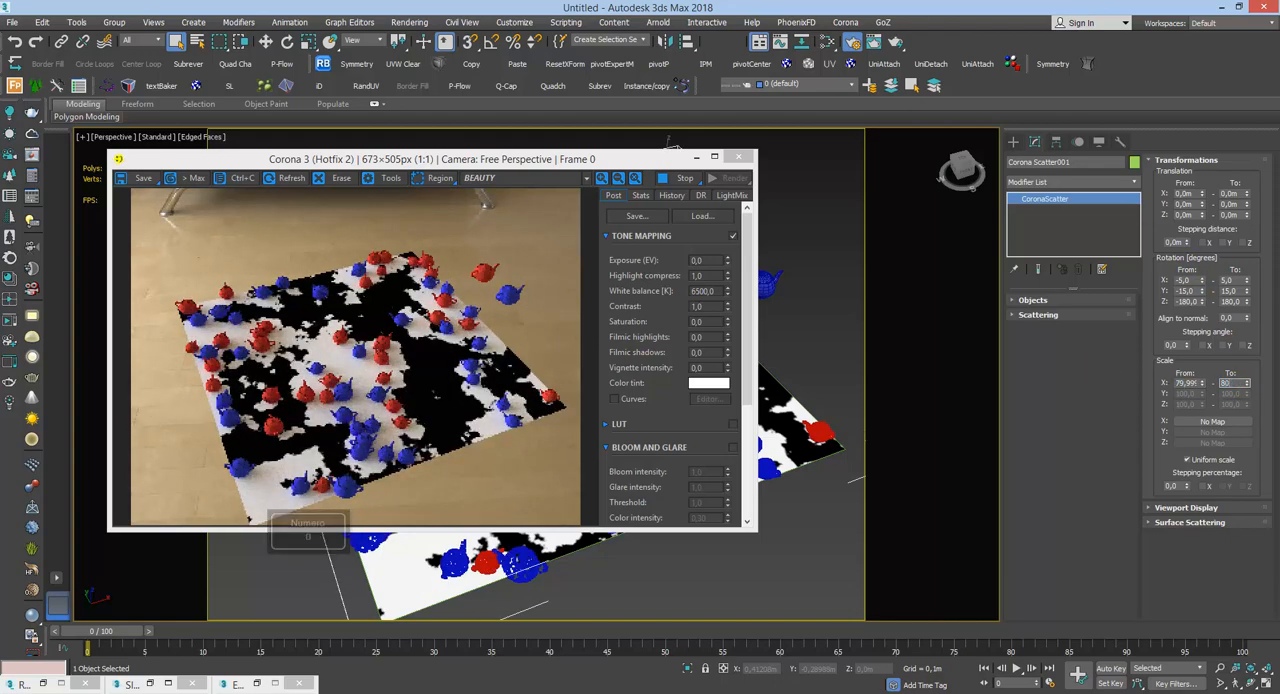
{"action": "key", "text": "Return"}
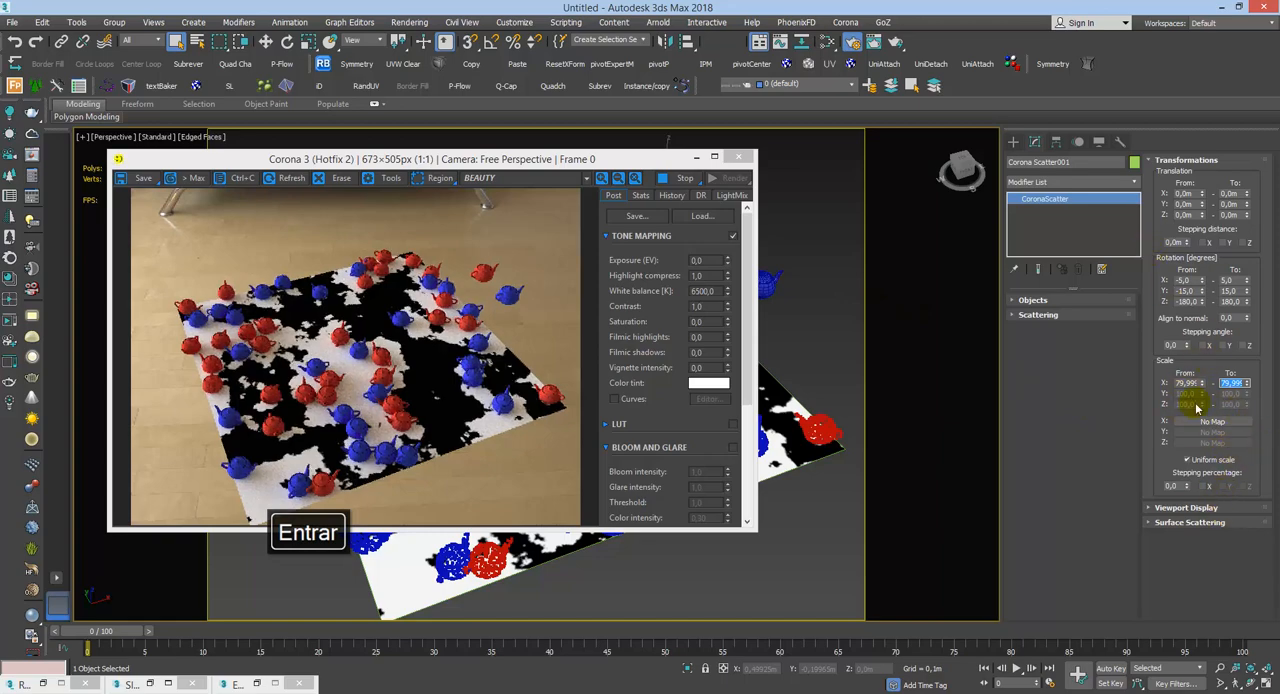
Step: Try random counts of 200 and 300 for the scatter's surface distribution
{"action": "left_click", "coordinate": [1208, 512]}
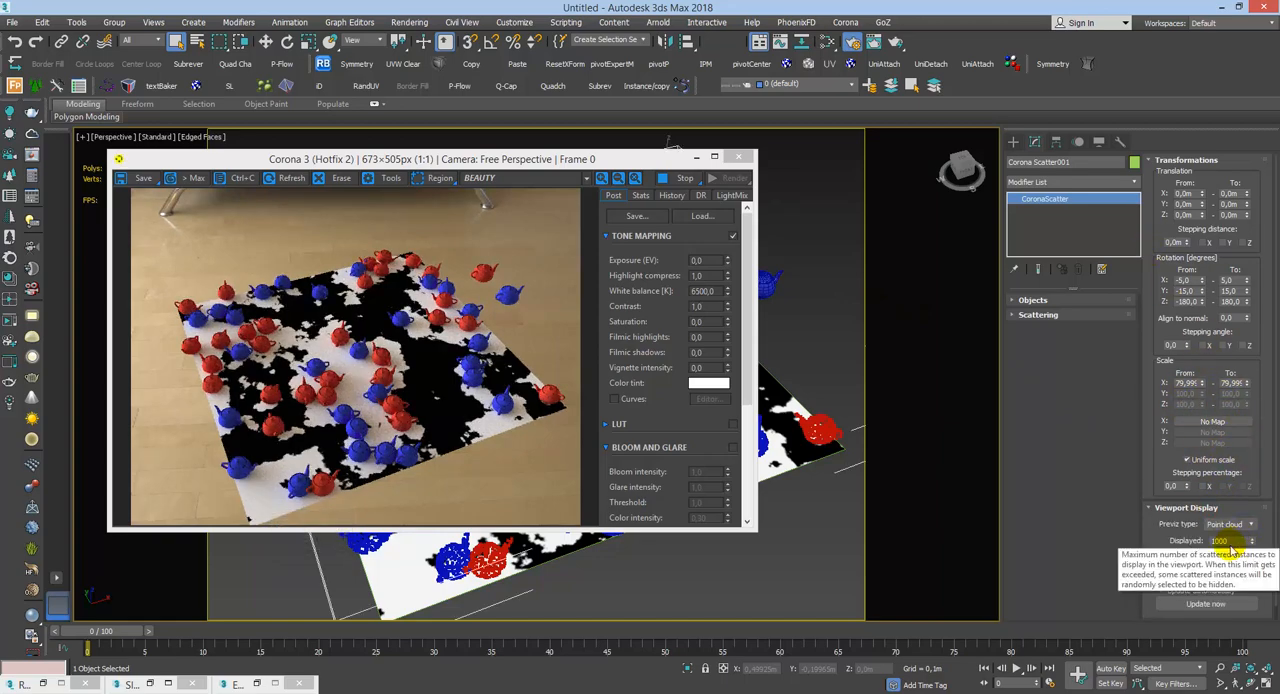
{"action": "scroll", "coordinate": [1198, 575], "scroll_direction": "down", "scroll_amount": 1}
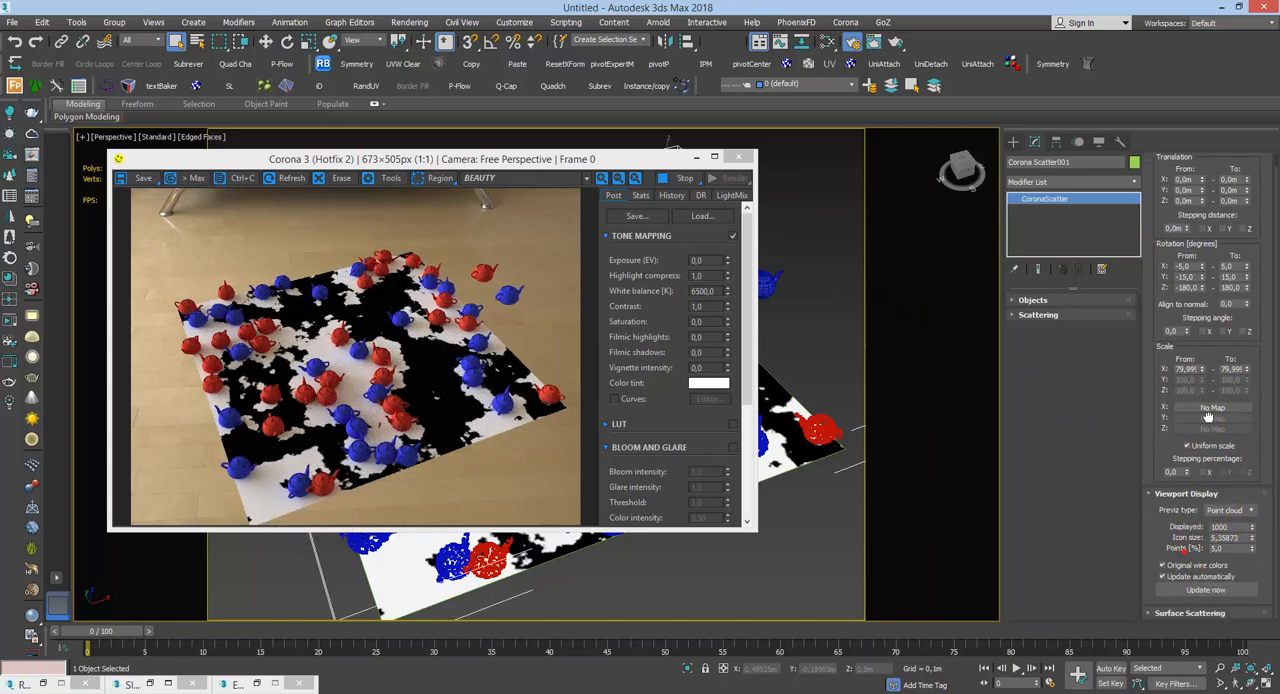
{"action": "left_click", "coordinate": [1190, 613]}
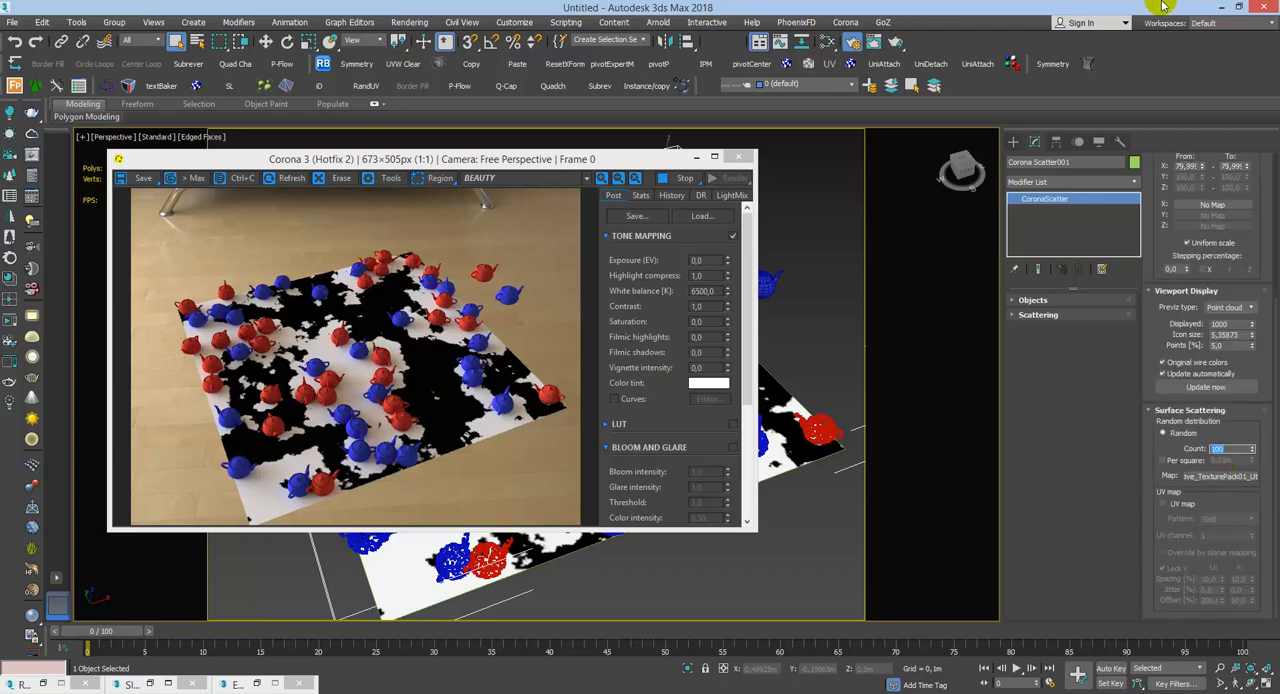
{"action": "type", "text": "200"}
{"action": "key", "text": "Return"}
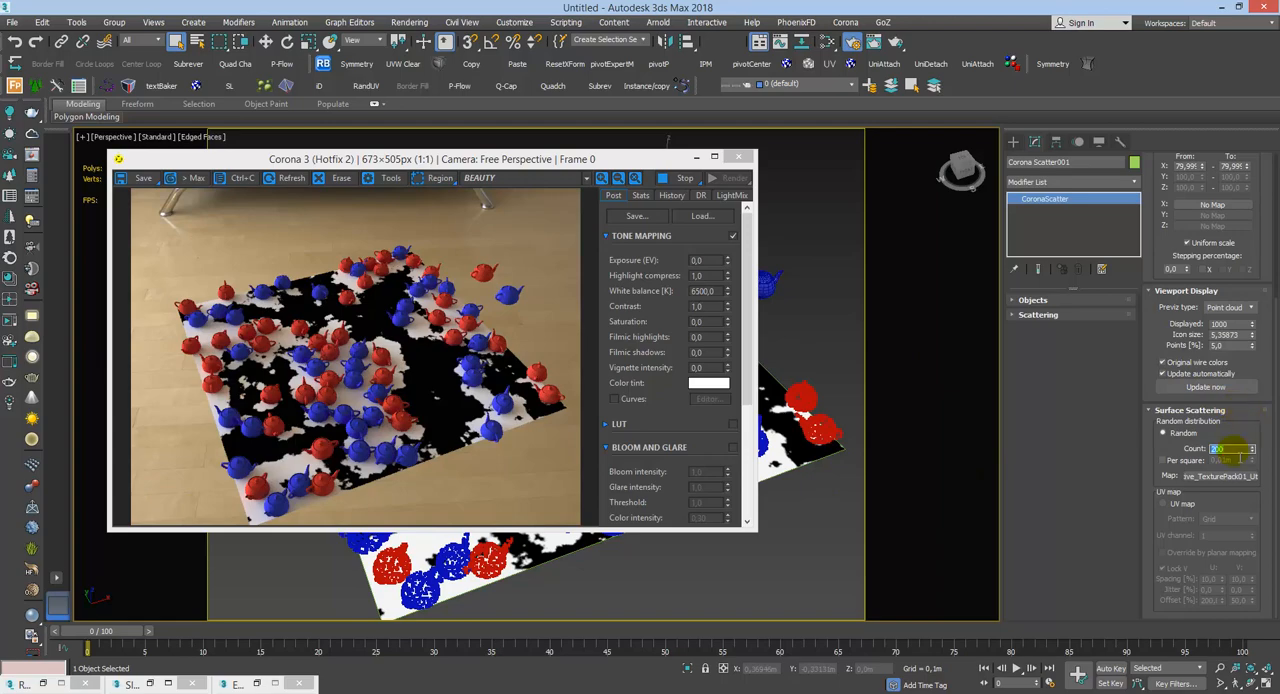
{"action": "type", "text": "300"}
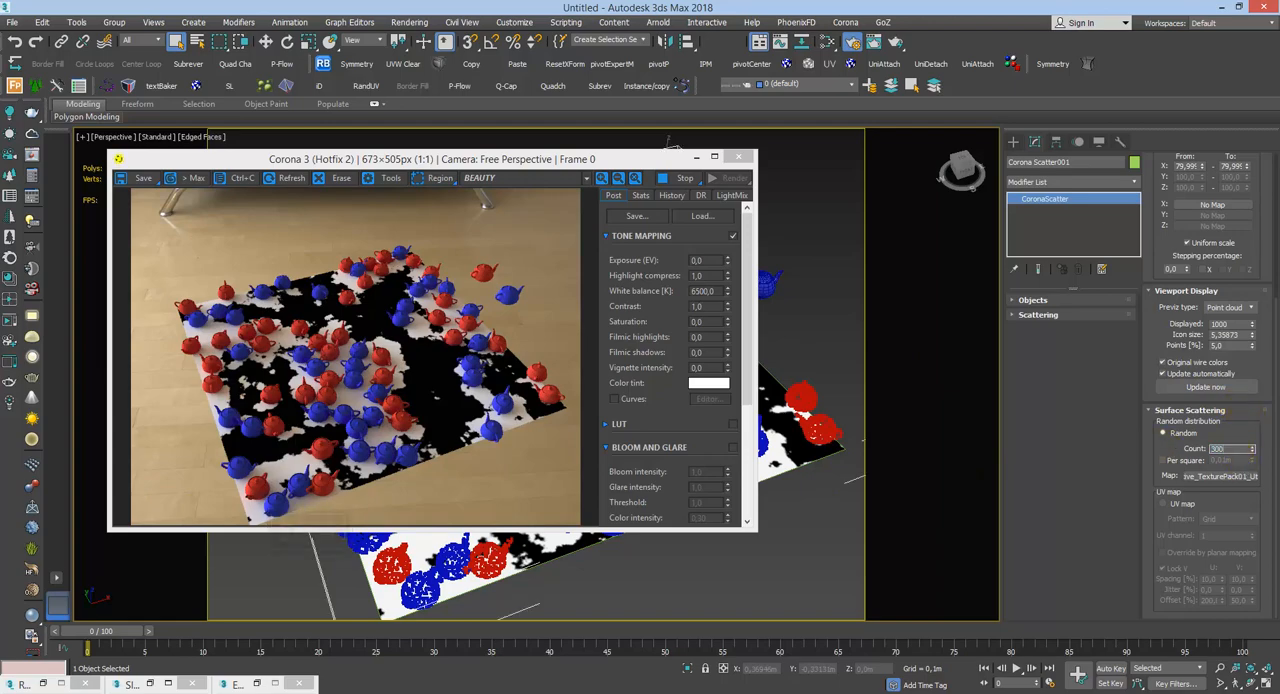
{"action": "key", "text": "Return"}
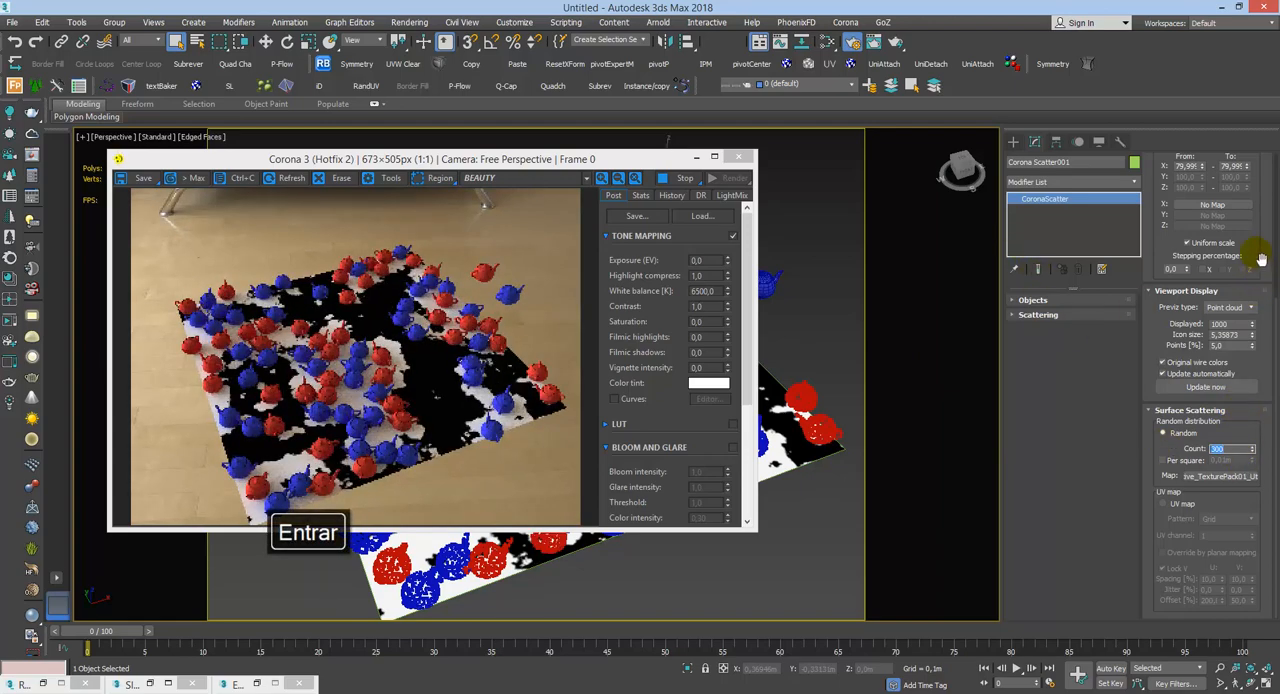
Step: Turn off Avoid collisions in the scatter's Scattering settings
{"action": "left_click_drag", "start_coordinate": [1258, 256], "coordinate": [1214, 323]}
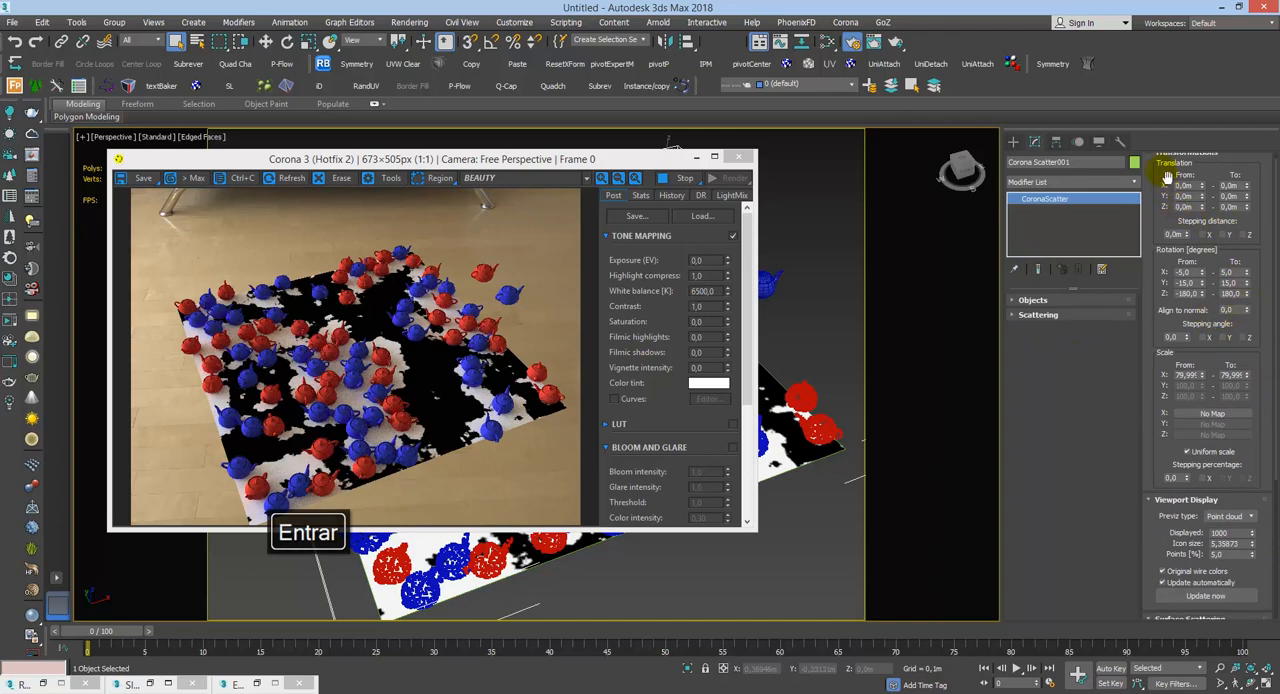
{"action": "left_click", "coordinate": [1106, 302]}
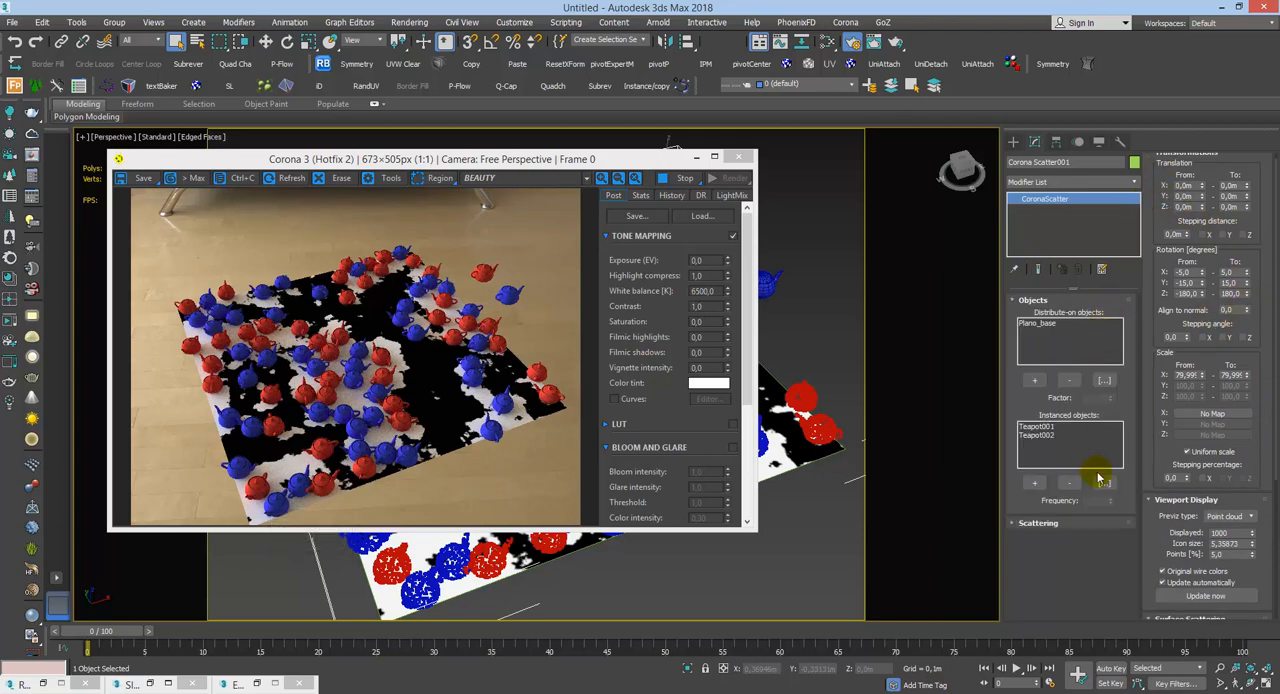
{"action": "left_click", "coordinate": [1090, 522]}
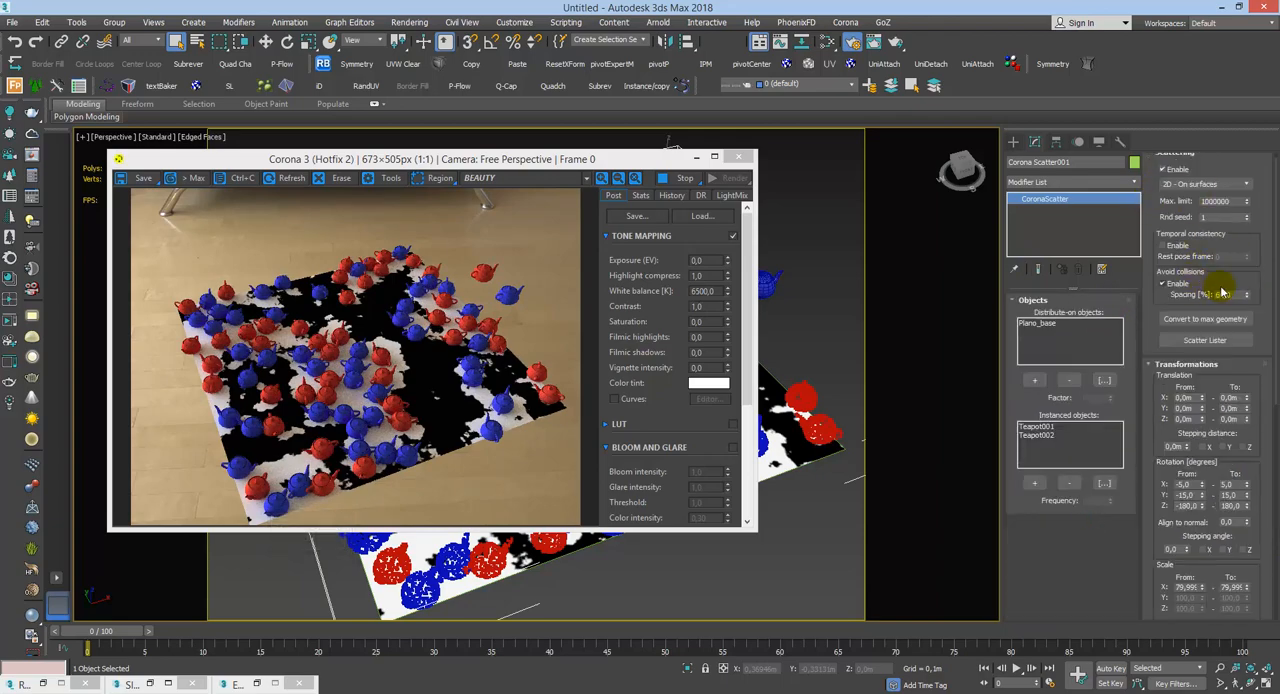
{"action": "left_click", "coordinate": [1163, 284]}
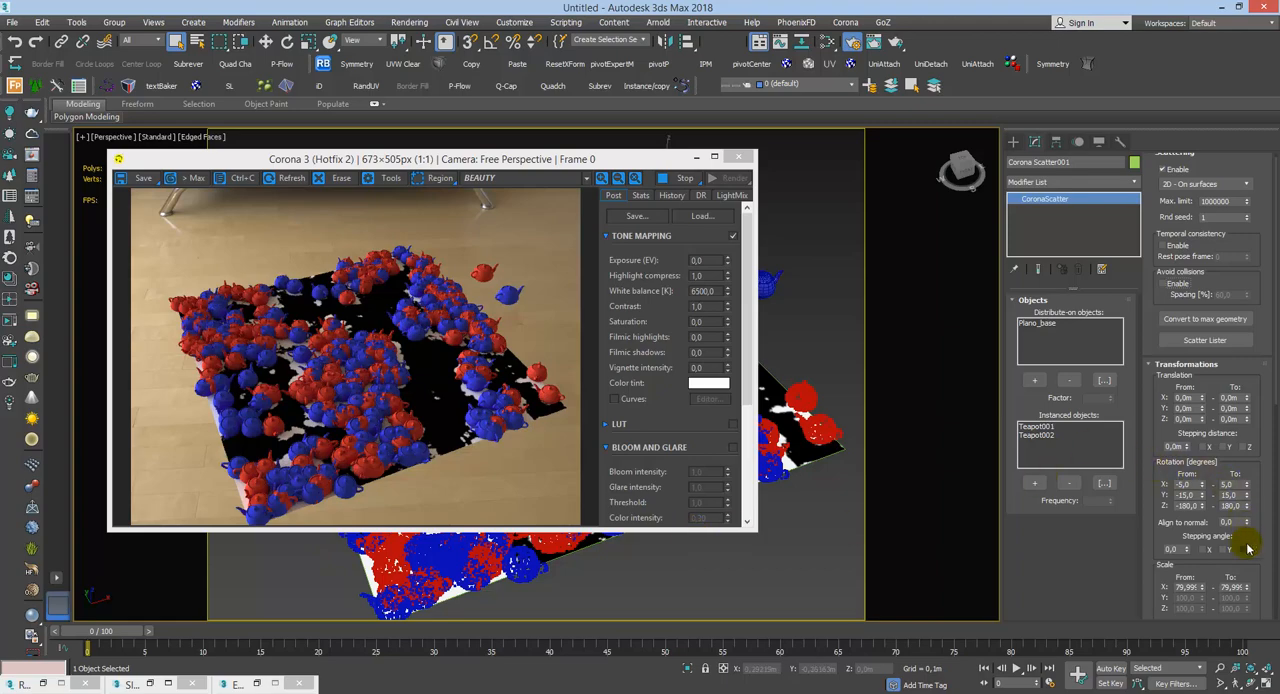
Step: Set the random count to 200 and clear the bitmap from the random distribution map
{"action": "scroll", "coordinate": [1247, 548], "scroll_direction": "down", "scroll_amount": 5}
{"action": "double_click", "coordinate": [1230, 471]}
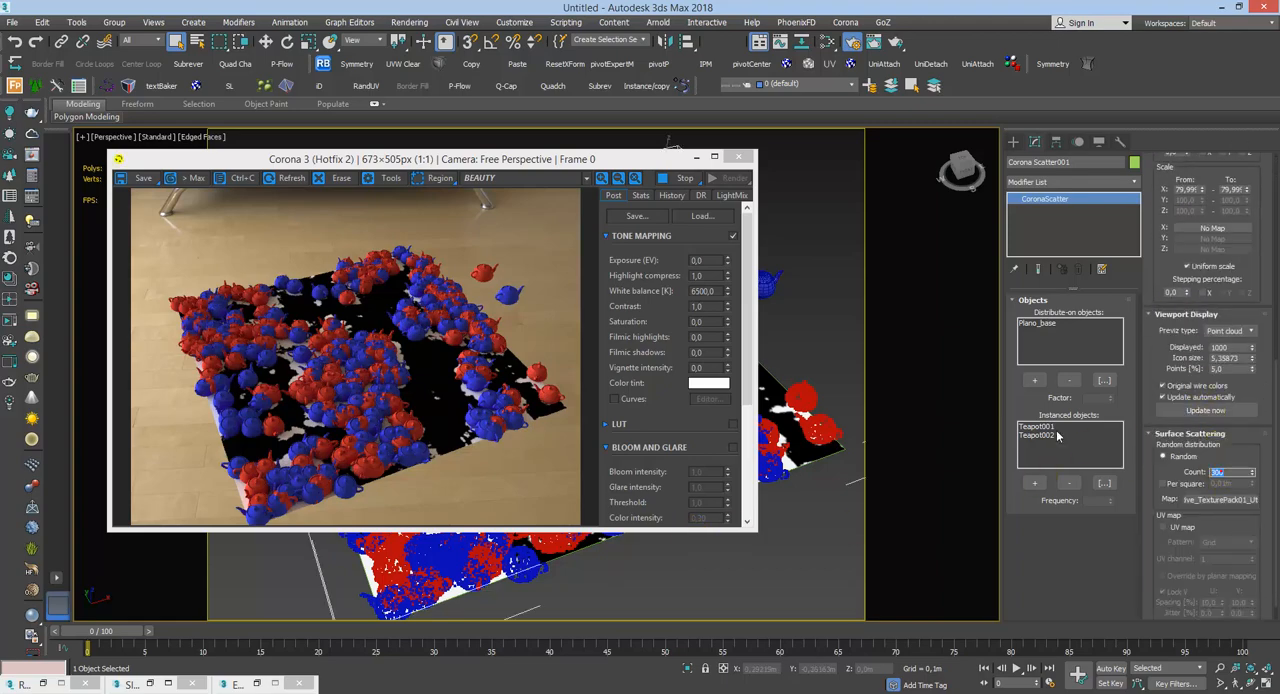
{"action": "type", "text": "200"}
{"action": "key", "text": "Return"}
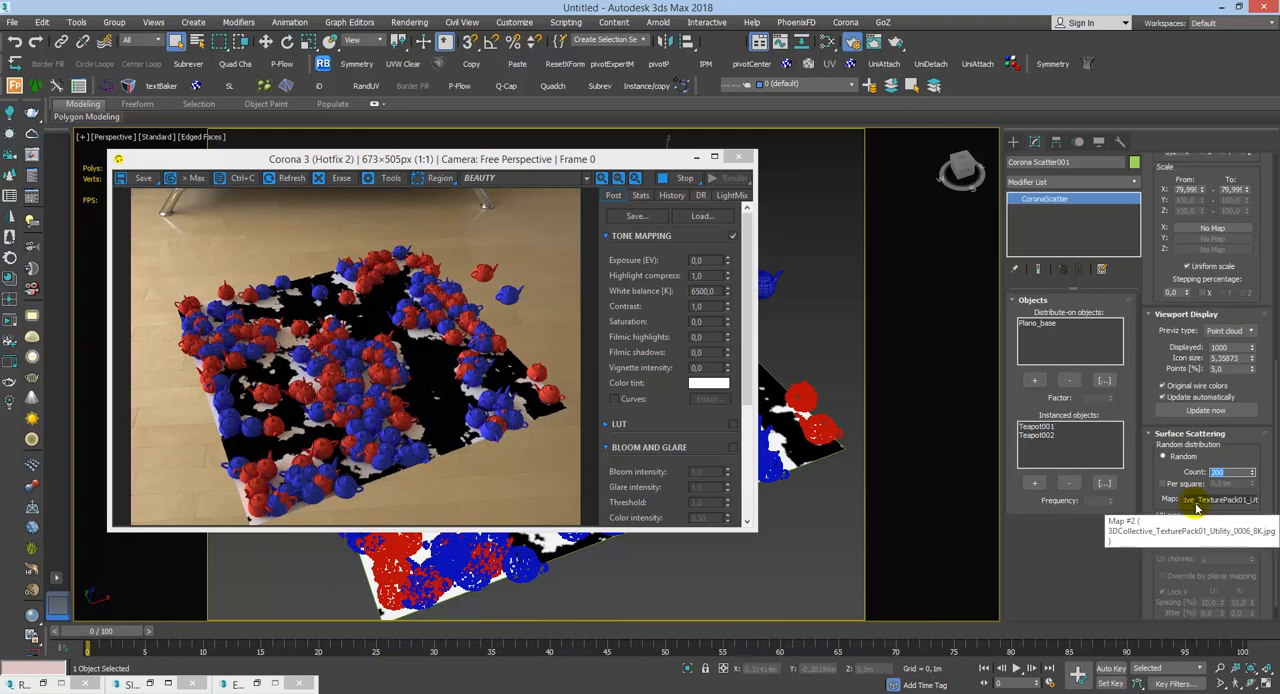
{"action": "right_click", "coordinate": [1197, 507]}
{"action": "left_click", "coordinate": [1097, 530]}
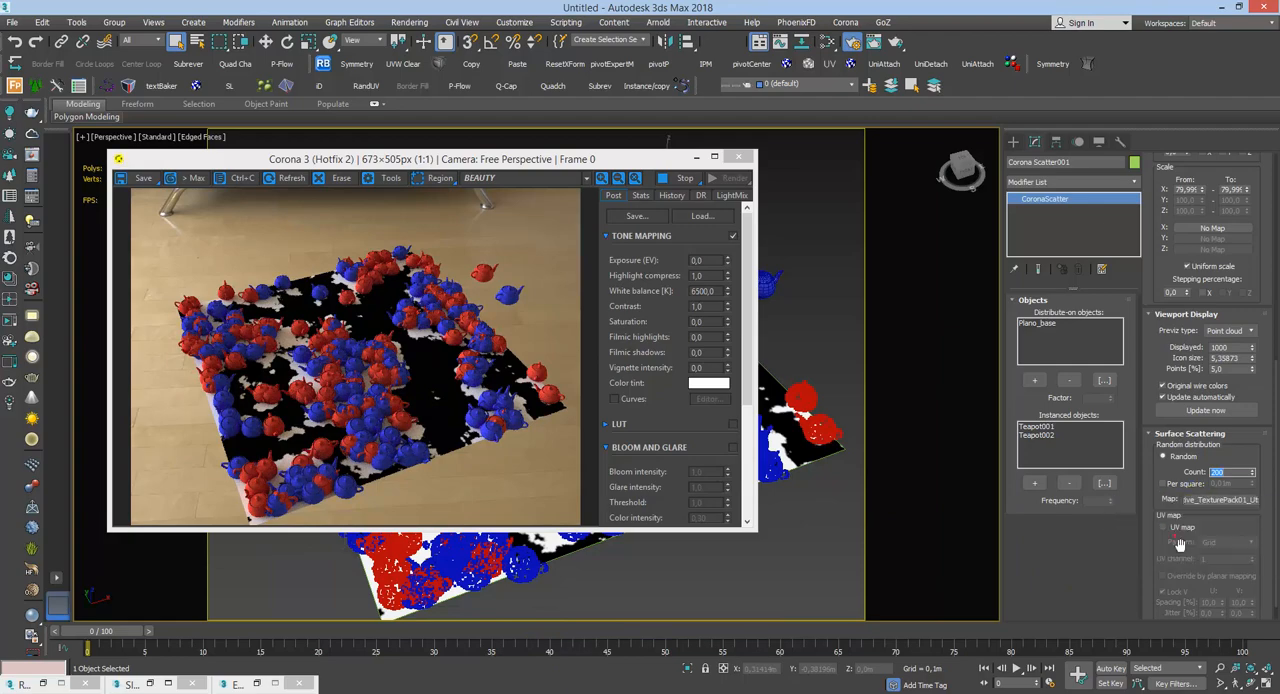
Step: Select Plano_base and disconnect the Map #2 CoronaBitmap from its material's Diffuse color in the Slate Material Editor
{"action": "left_click", "coordinate": [803, 413]}
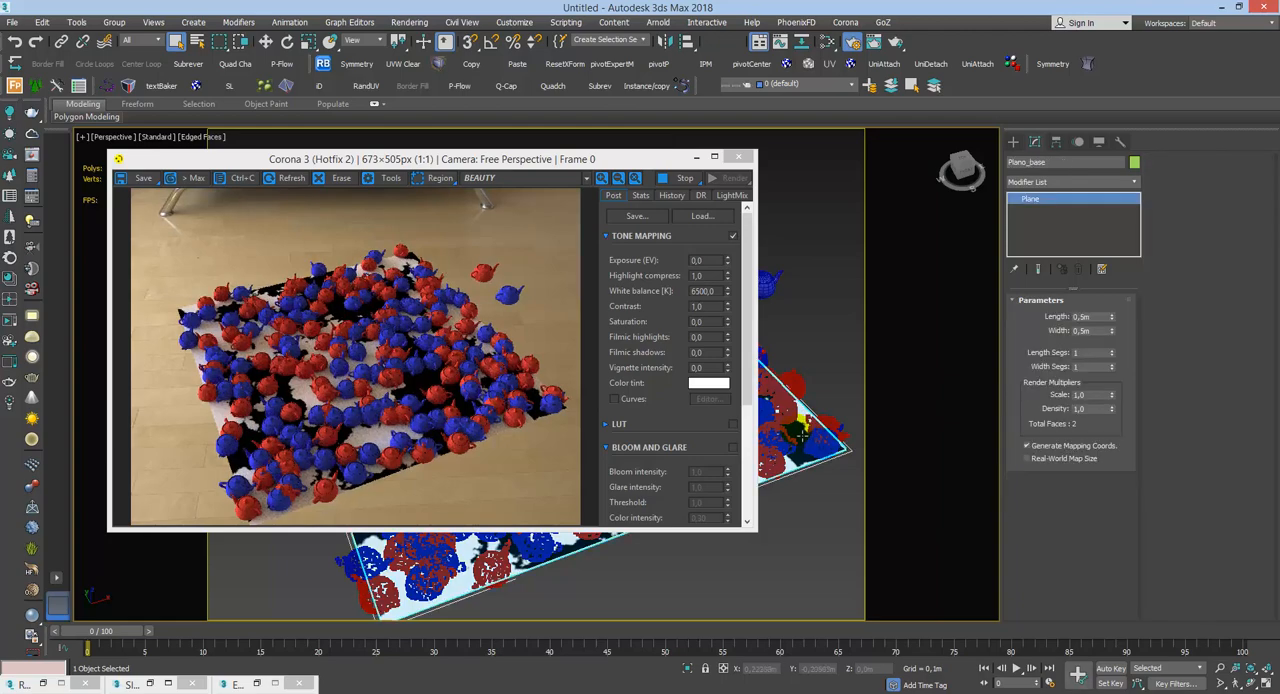
{"action": "key", "text": "m"}
{"action": "middle_click_drag", "start_coordinate": [354, 371], "coordinate": [377, 316]}
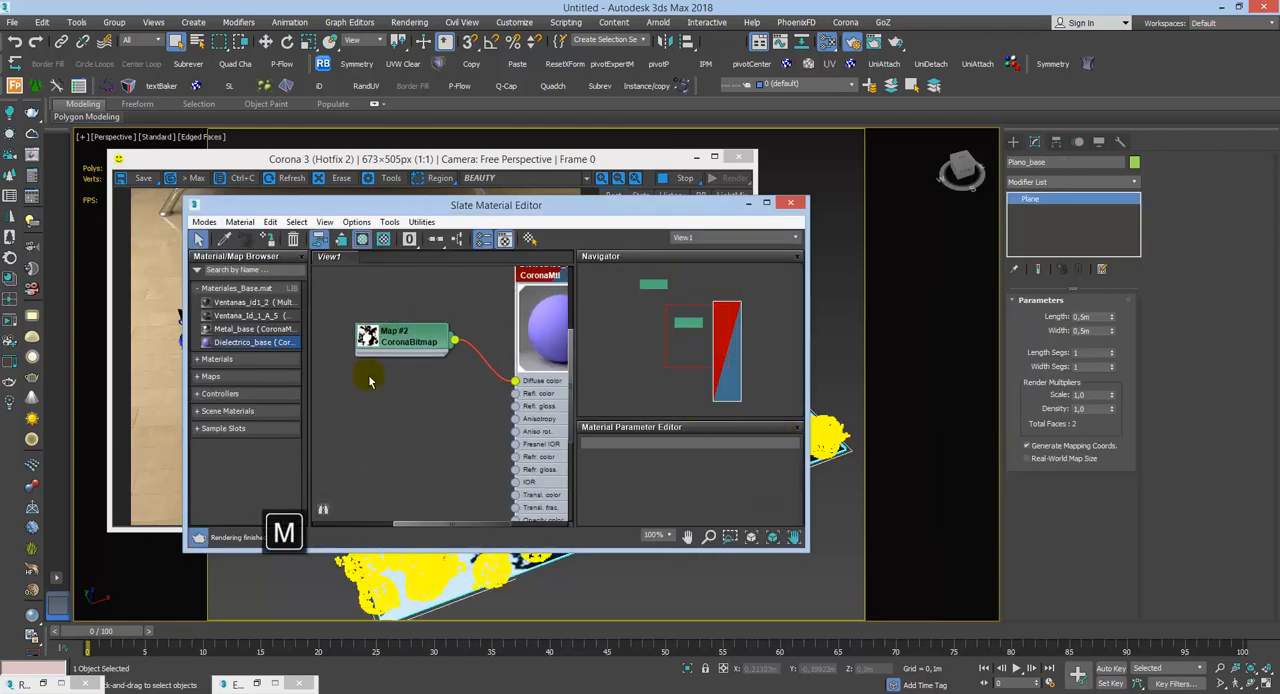
{"action": "left_click", "coordinate": [491, 370]}
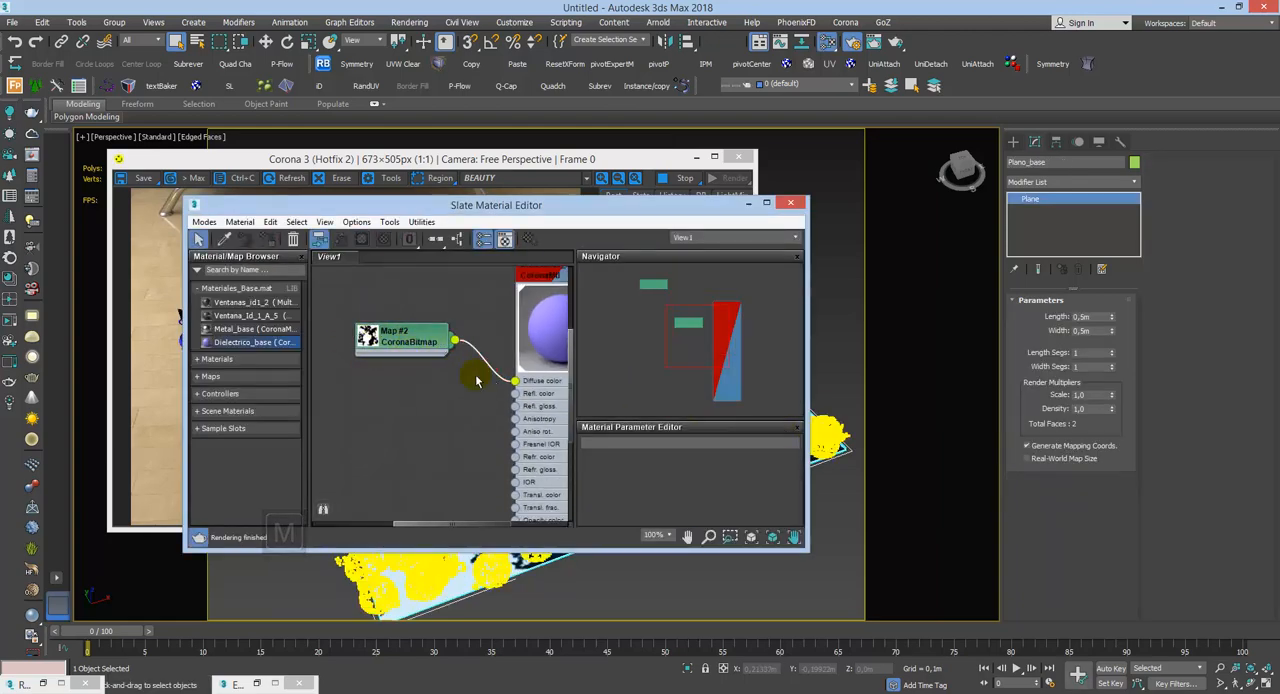
{"action": "key", "text": "Delete"}
{"action": "left_click", "coordinate": [747, 204]}
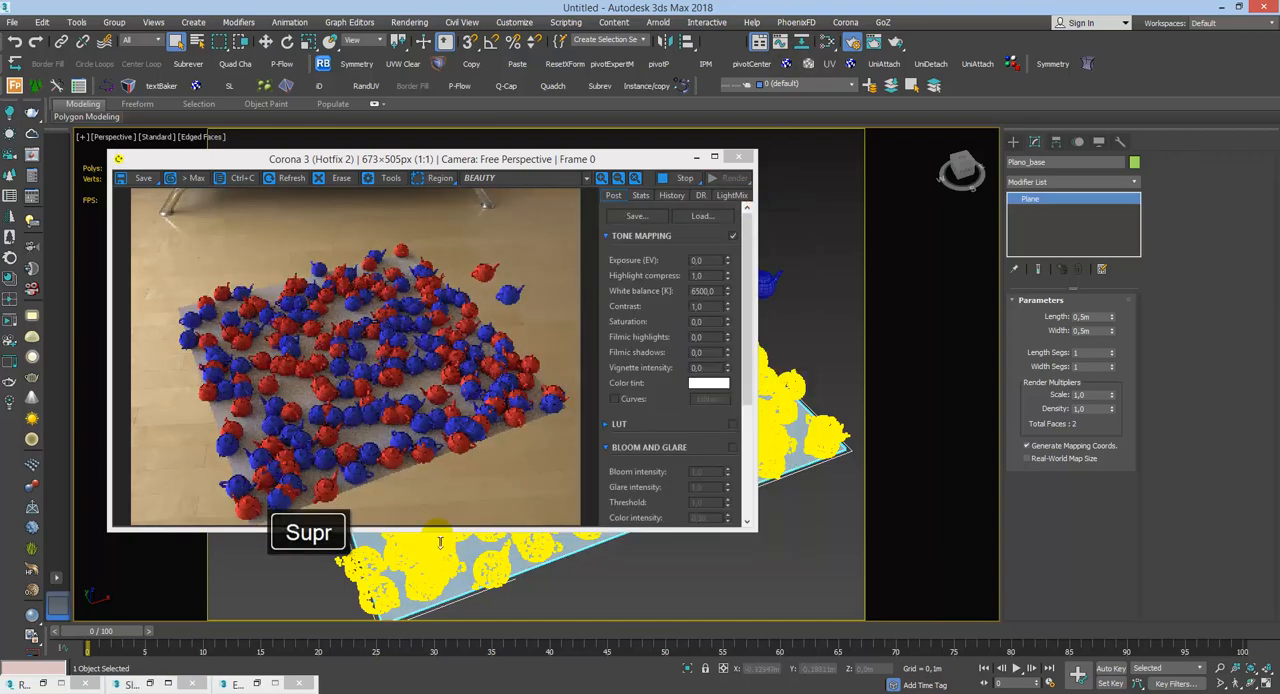
Step: Connect the other existing map node to the Diffuse color of the Dielectrico_base material
{"action": "key", "text": "m"}
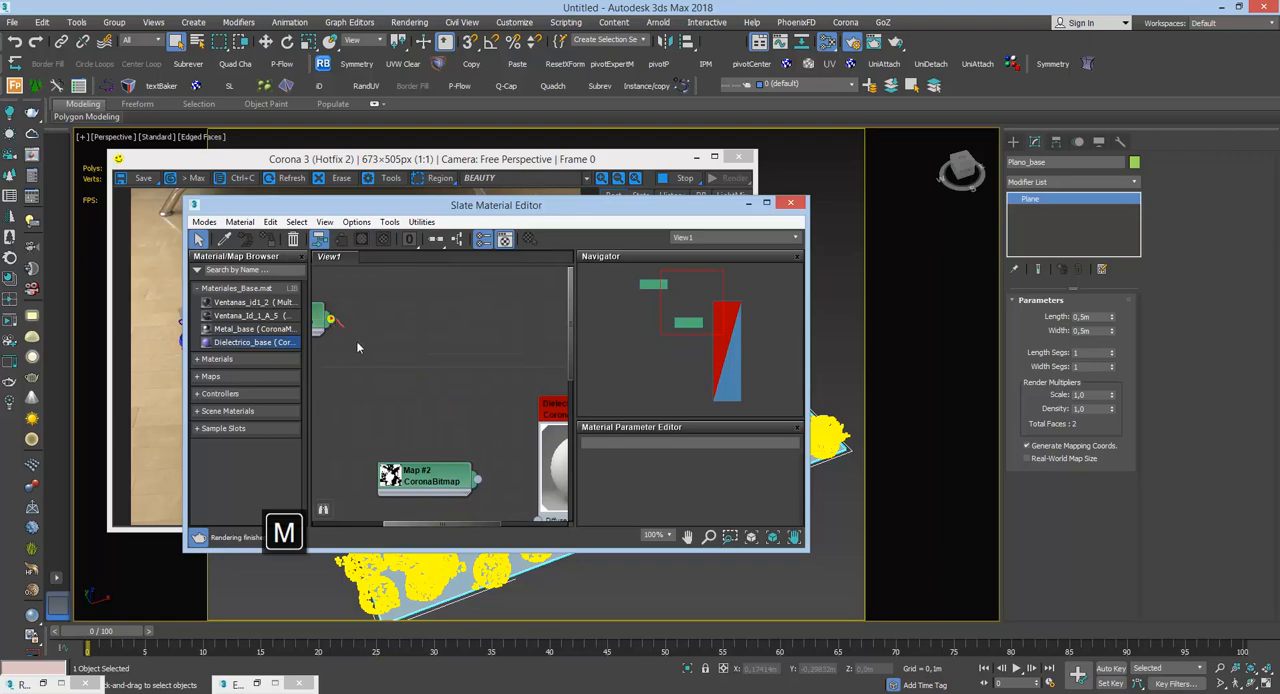
{"action": "left_click_drag", "start_coordinate": [358, 347], "coordinate": [575, 462]}
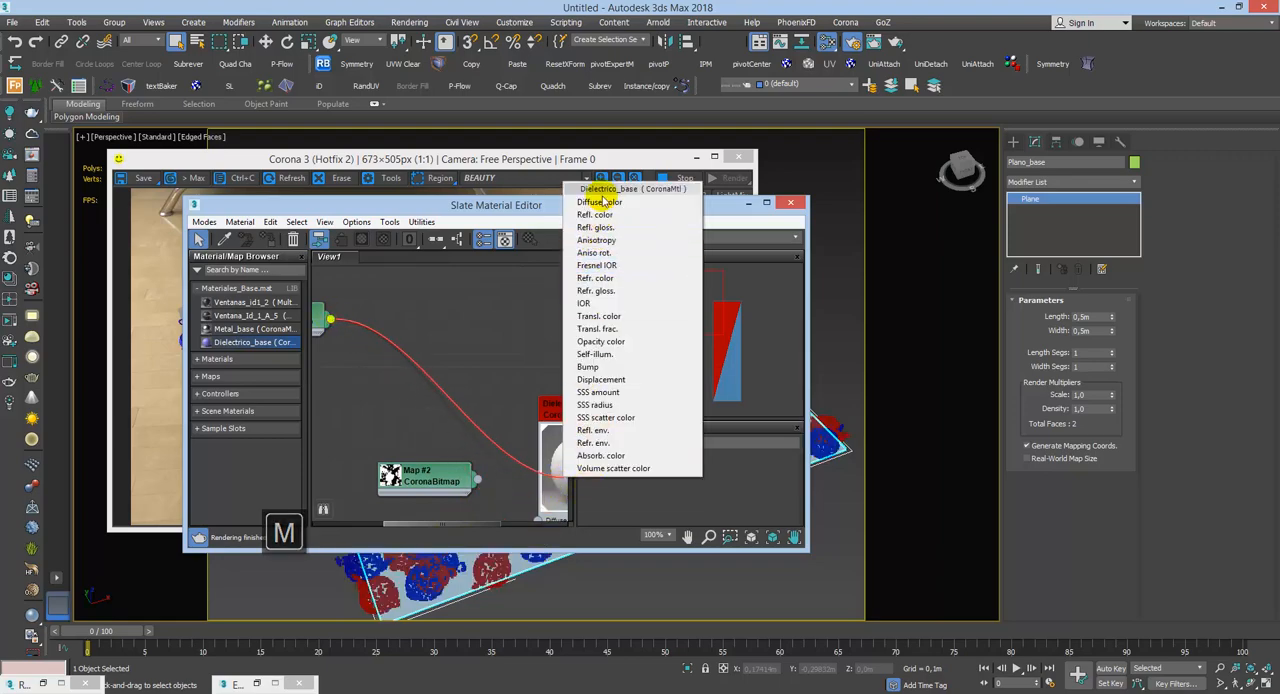
{"action": "left_click", "coordinate": [601, 201]}
{"action": "left_click", "coordinate": [748, 203]}
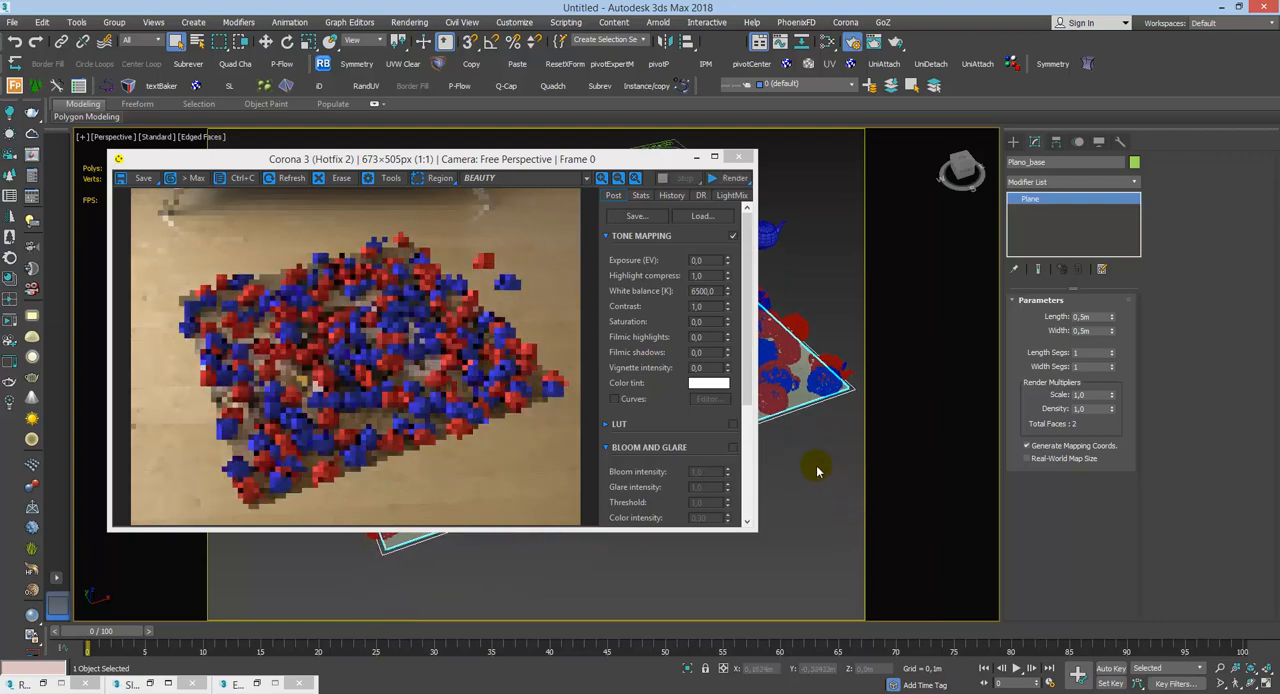
Step: Add a CoronaColor map above the CoronaBitmap node and connect it to the Dielectrico_base material's Diffuse color
{"action": "key", "text": "m"}
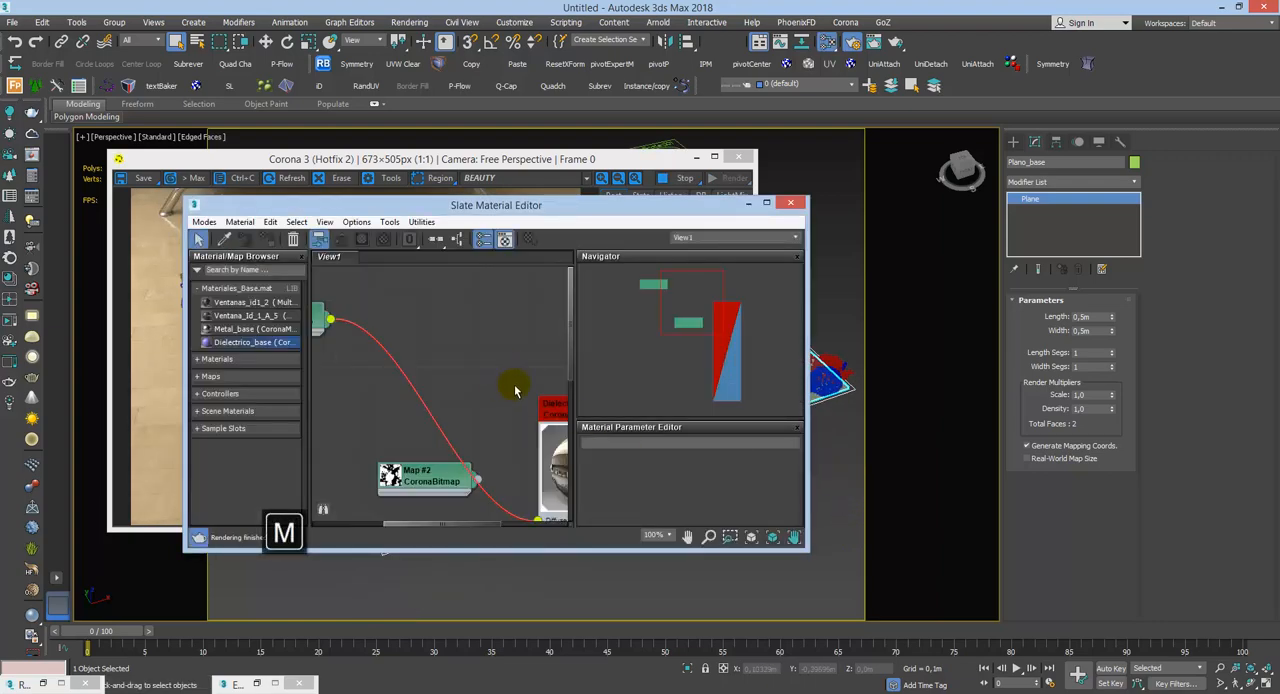
{"action": "scroll", "coordinate": [500, 420], "scroll_direction": "down", "scroll_amount": 2}
{"action": "middle_click_drag", "start_coordinate": [491, 513], "coordinate": [502, 419]}
{"action": "left_click_drag", "start_coordinate": [445, 343], "coordinate": [413, 374]}
{"action": "scroll", "coordinate": [520, 336], "scroll_direction": "up", "scroll_amount": 1}
{"action": "scroll", "coordinate": [520, 336], "scroll_direction": "up", "scroll_amount": 3}
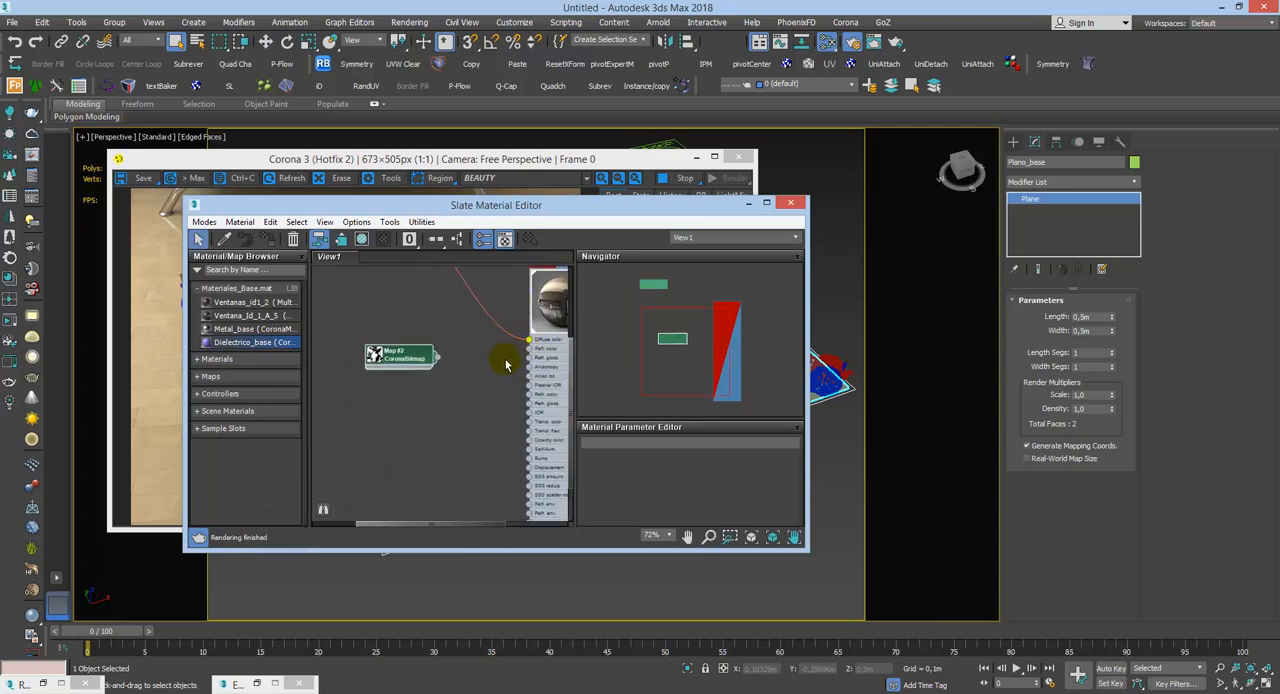
{"action": "right_click", "coordinate": [464, 355]}
{"action": "mouse_move", "coordinate": [503, 394]}
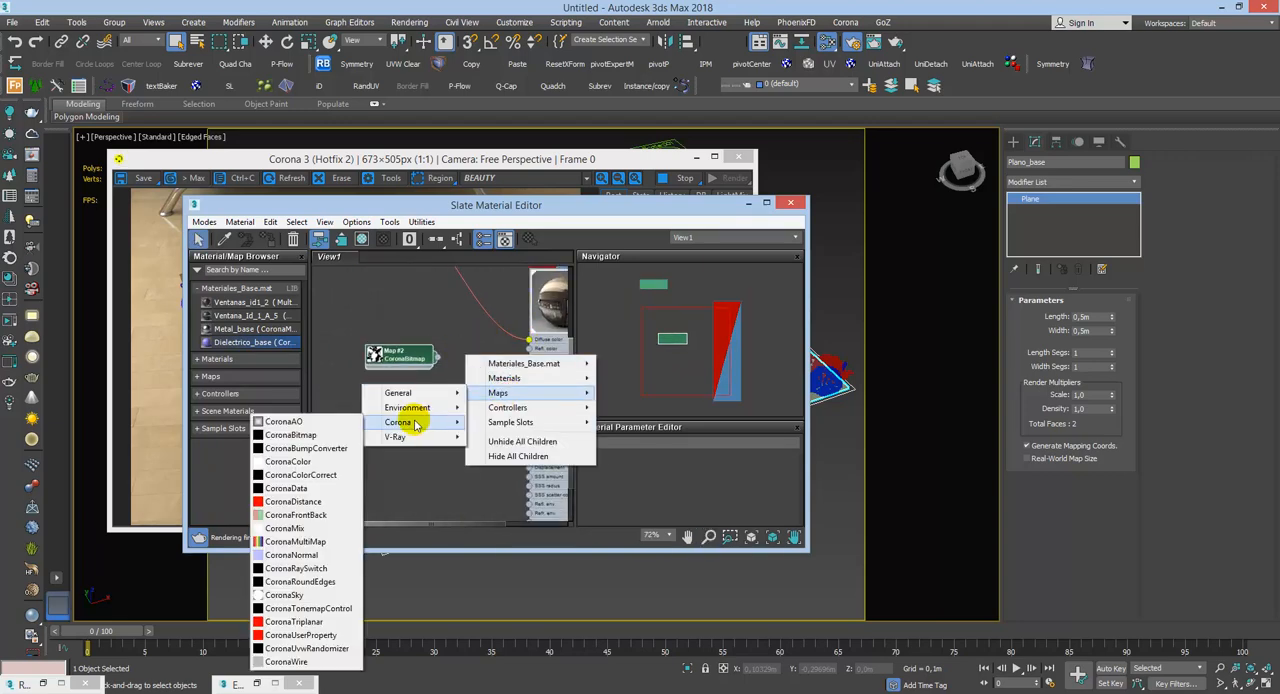
{"action": "mouse_move", "coordinate": [420, 422]}
{"action": "left_click", "coordinate": [307, 462]}
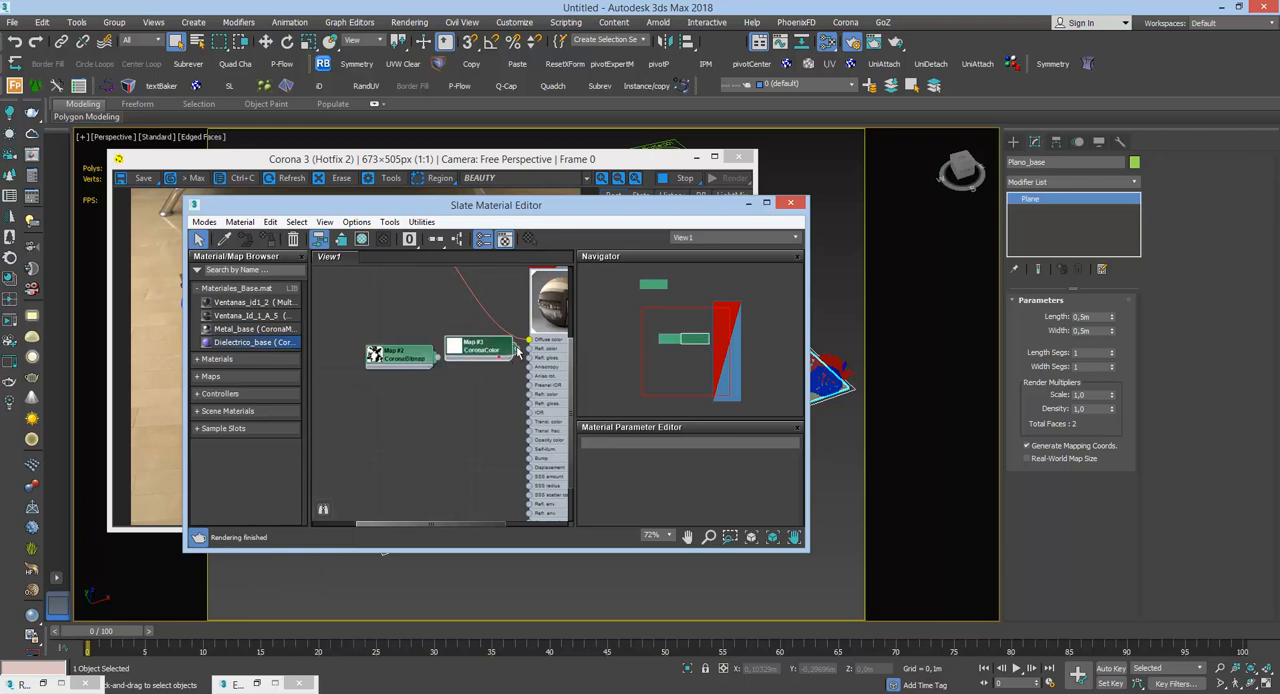
{"action": "left_click_drag", "start_coordinate": [505, 348], "coordinate": [456, 313]}
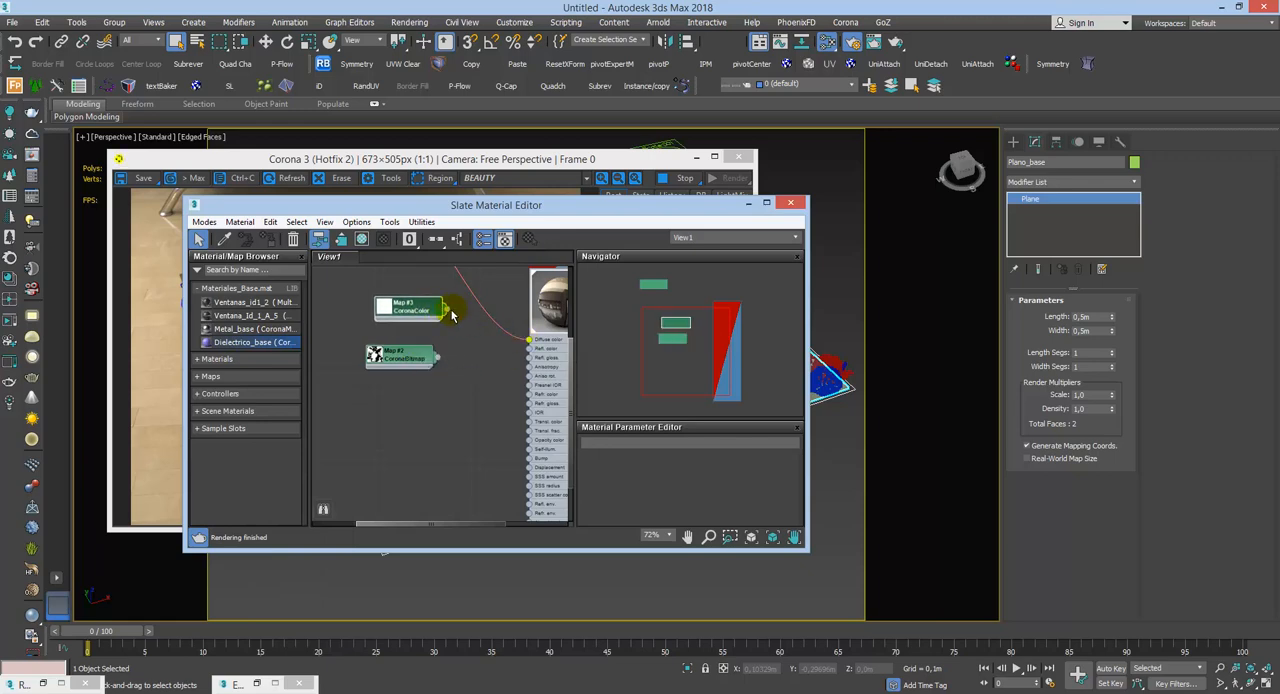
{"action": "left_click_drag", "start_coordinate": [532, 354], "coordinate": [529, 340]}
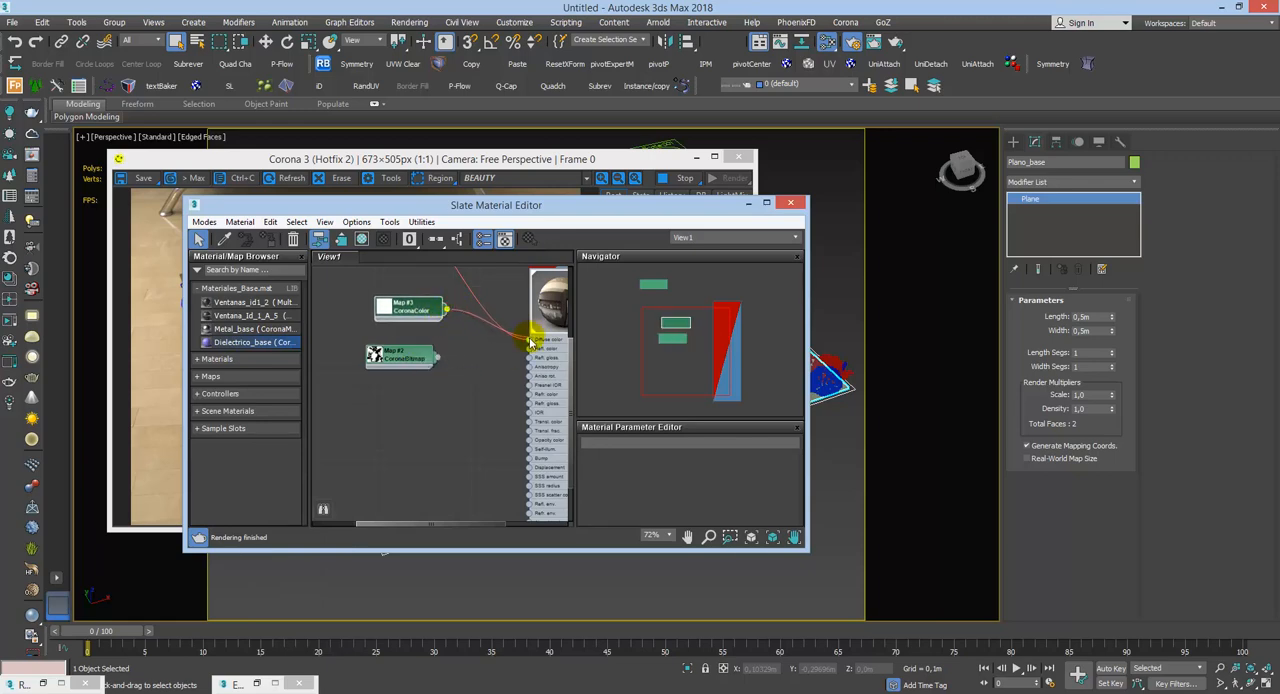
Step: Set the CoronaColor map's solid color to a pinkish purple with hue 216, and minimize the Slate Material Editor
{"action": "double_click", "coordinate": [406, 306]}
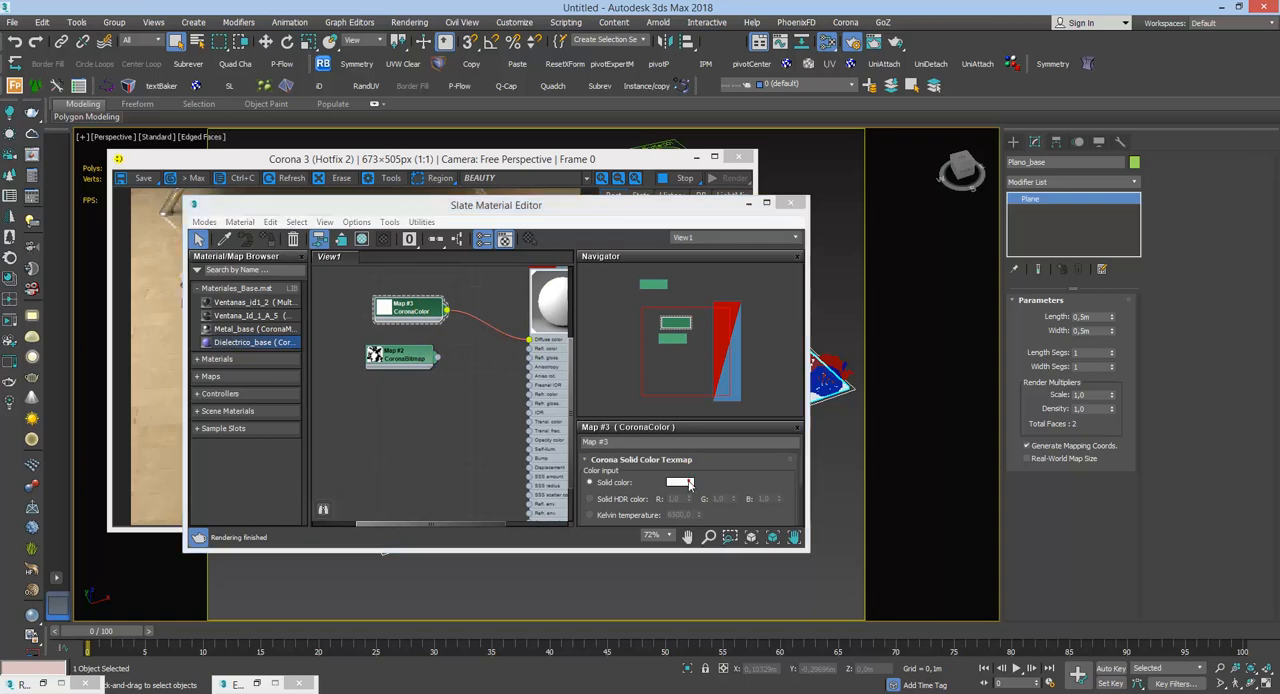
{"action": "left_click", "coordinate": [680, 483]}
{"action": "left_click_drag", "start_coordinate": [350, 137], "coordinate": [356, 114]}
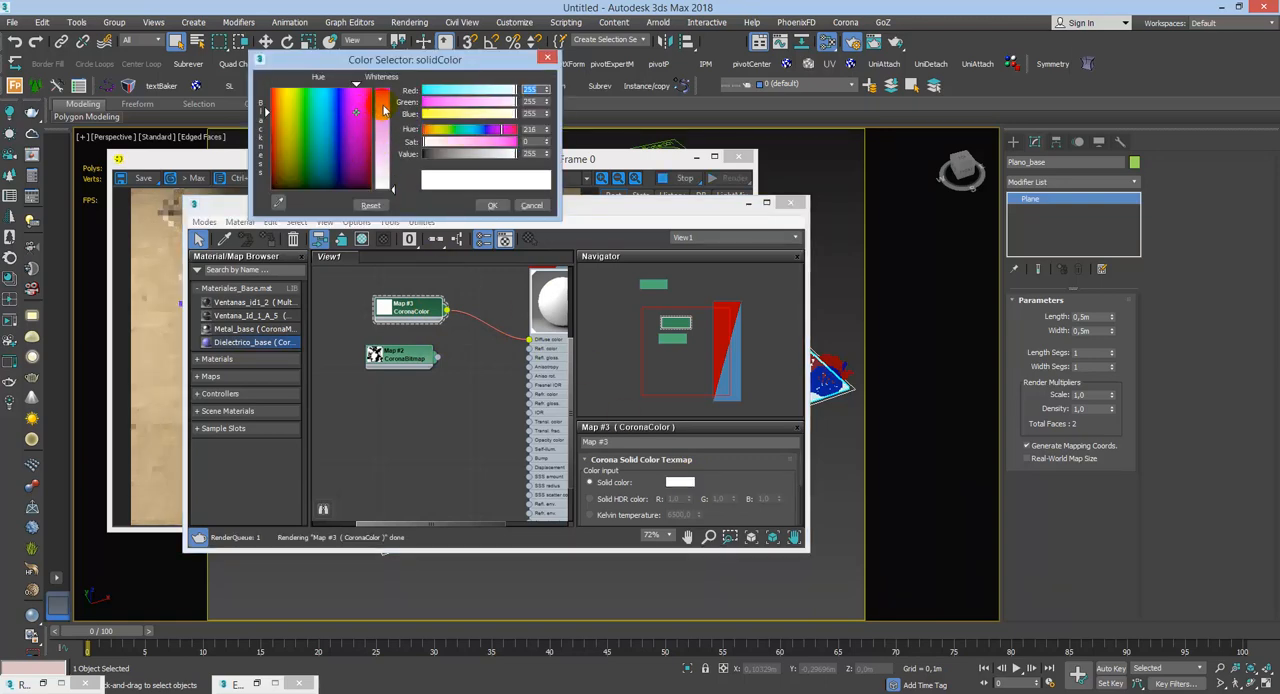
{"action": "left_click", "coordinate": [382, 102]}
{"action": "left_click_drag", "start_coordinate": [476, 155], "coordinate": [465, 155]}
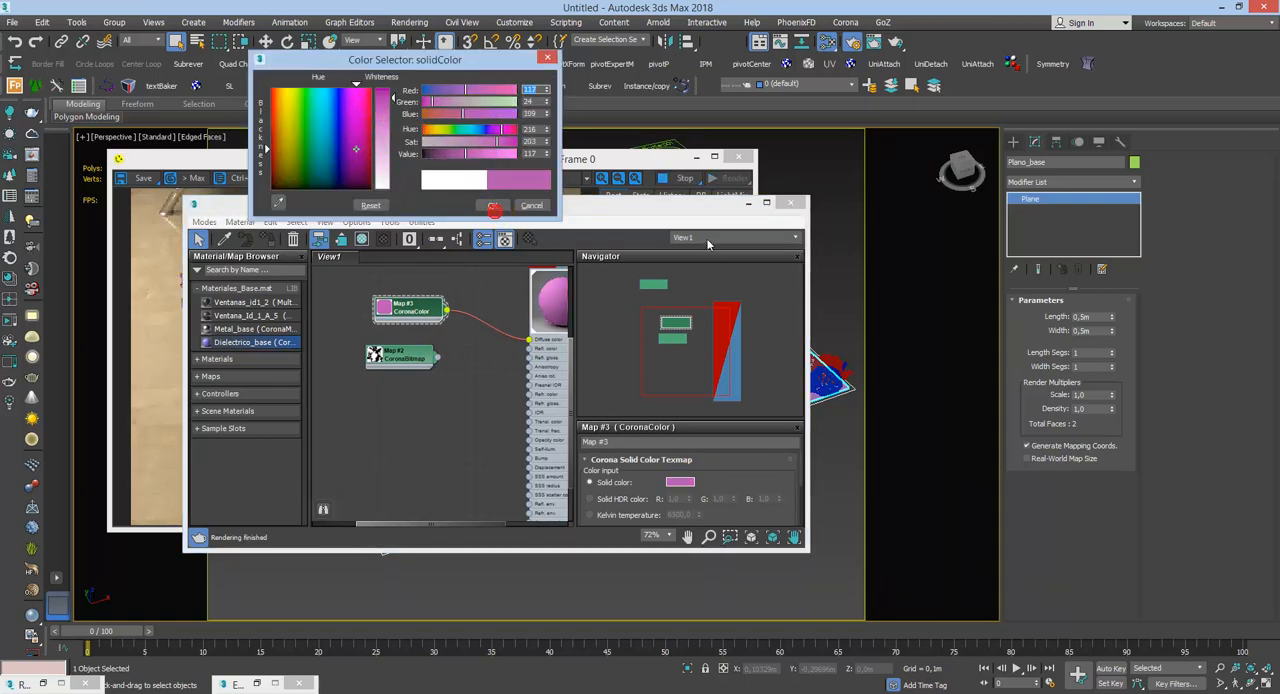
{"action": "left_click", "coordinate": [493, 205]}
{"action": "left_click", "coordinate": [747, 206]}
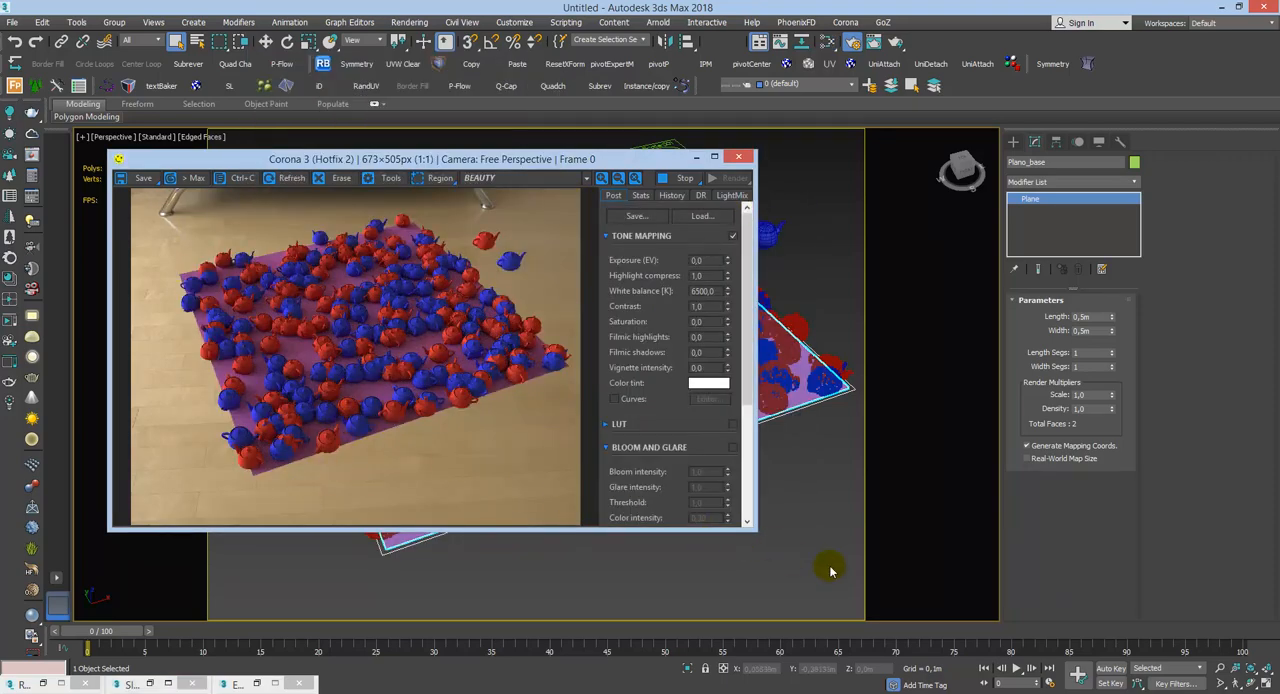
Step: Add a CoronaDistance map below the CoronaBitmap node in the Slate Material Editor, show its parameters, and minimize the editor
{"action": "middle_click_drag", "start_coordinate": [819, 497], "coordinate": [827, 507]}
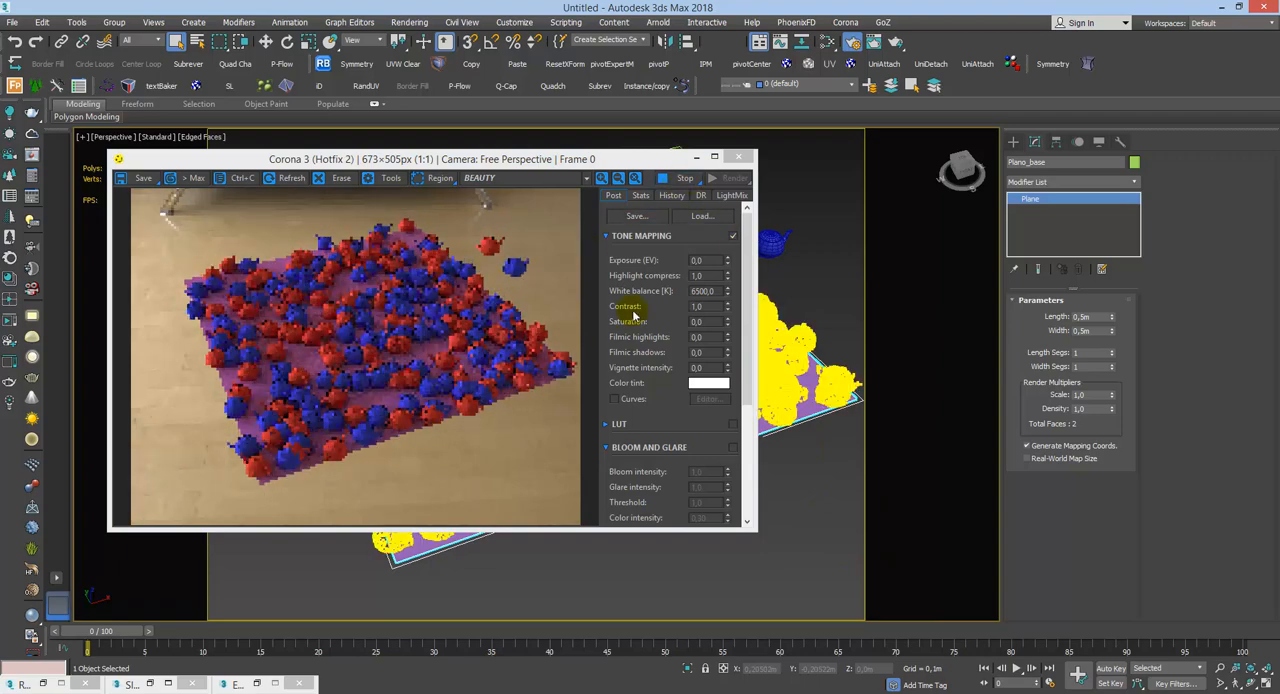
{"action": "left_click", "coordinate": [848, 309]}
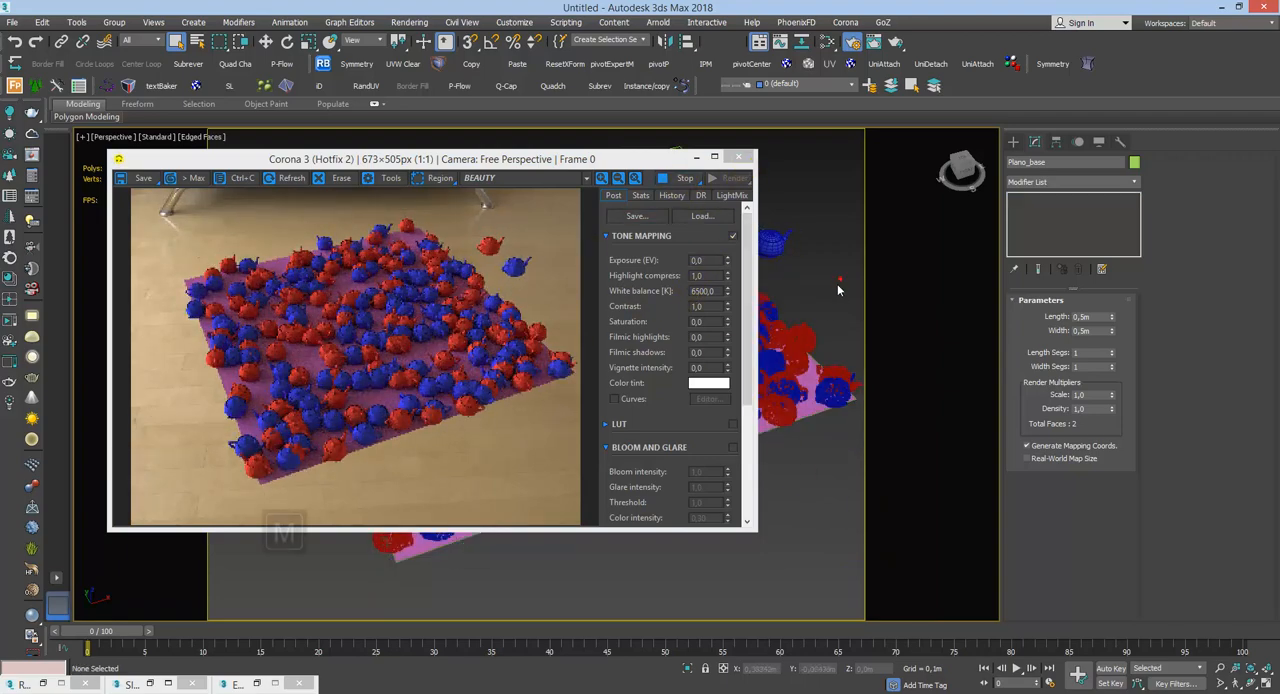
{"action": "key", "text": "m"}
{"action": "left_click_drag", "start_coordinate": [634, 200], "coordinate": [1100, 162]}
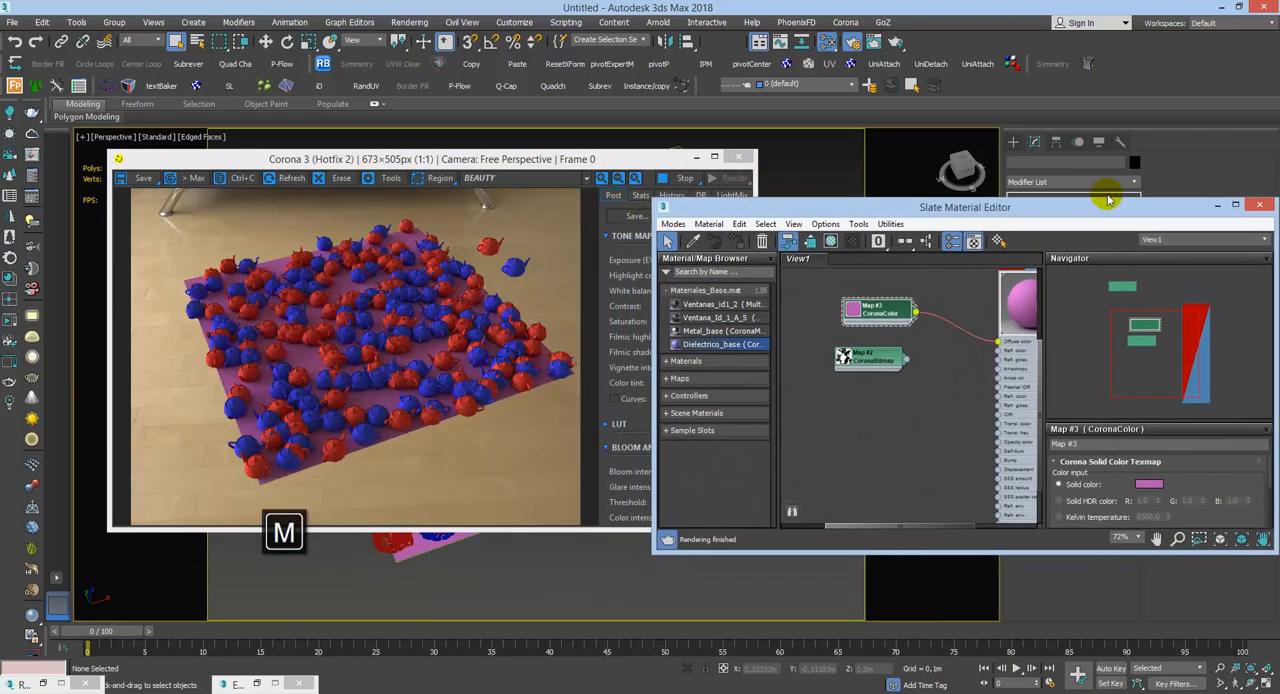
{"action": "right_click", "coordinate": [837, 394]}
{"action": "mouse_move", "coordinate": [893, 429]}
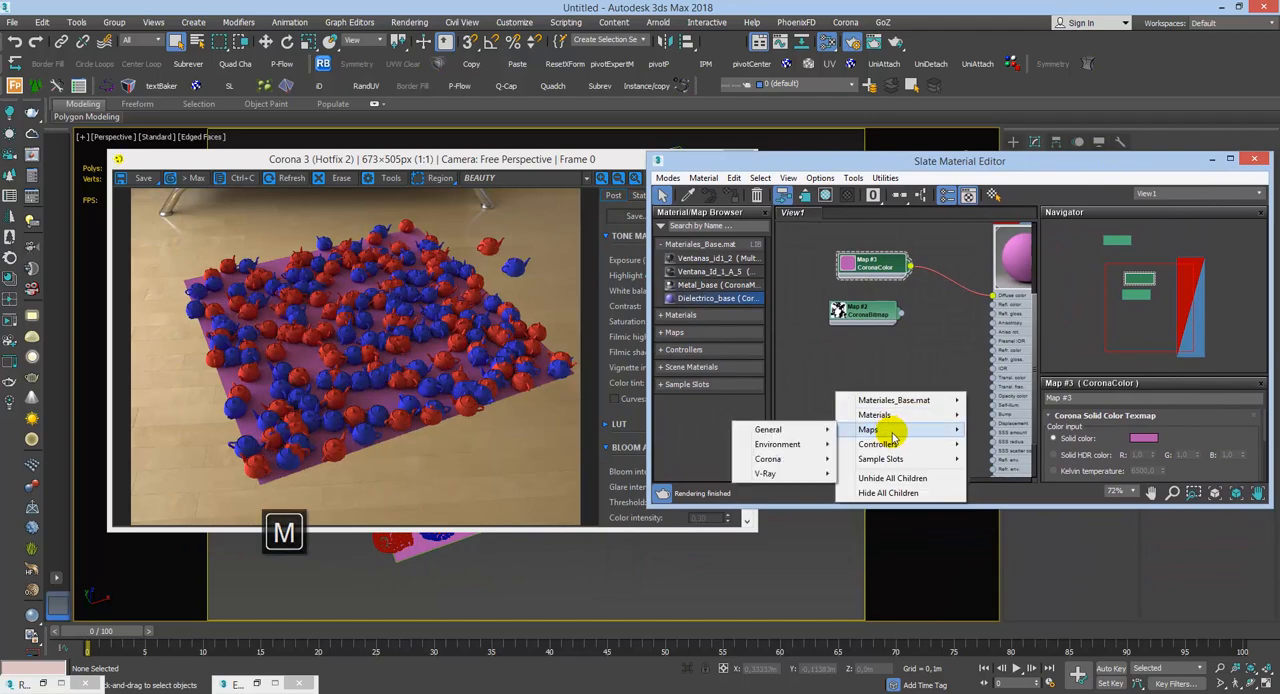
{"action": "mouse_move", "coordinate": [770, 464]}
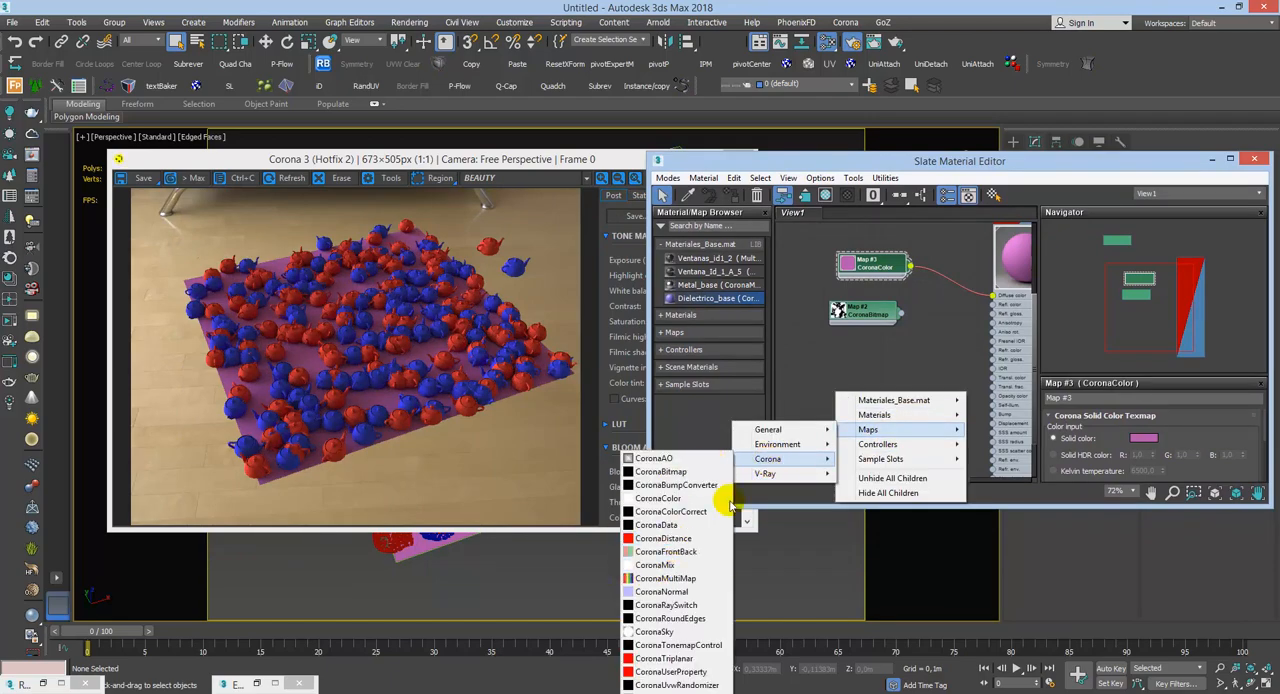
{"action": "left_click", "coordinate": [663, 538]}
{"action": "left_click_drag", "start_coordinate": [822, 435], "coordinate": [859, 433]}
{"action": "double_click", "coordinate": [873, 427]}
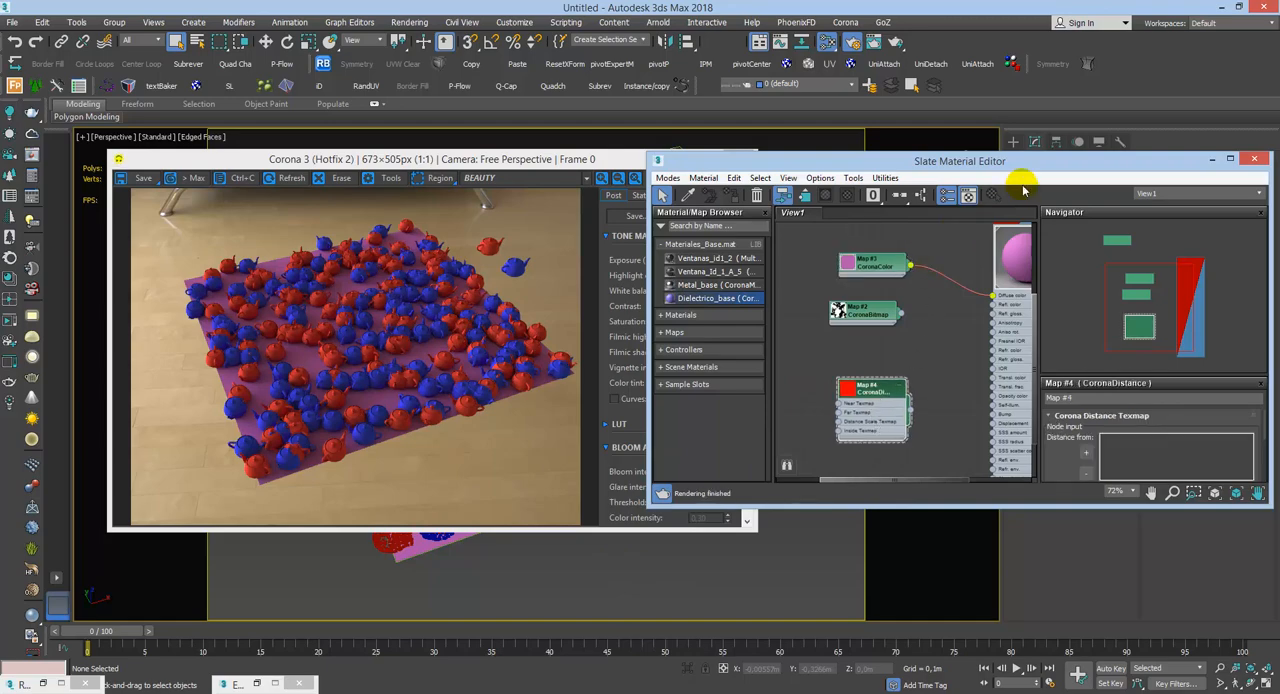
{"action": "left_click", "coordinate": [1212, 158]}
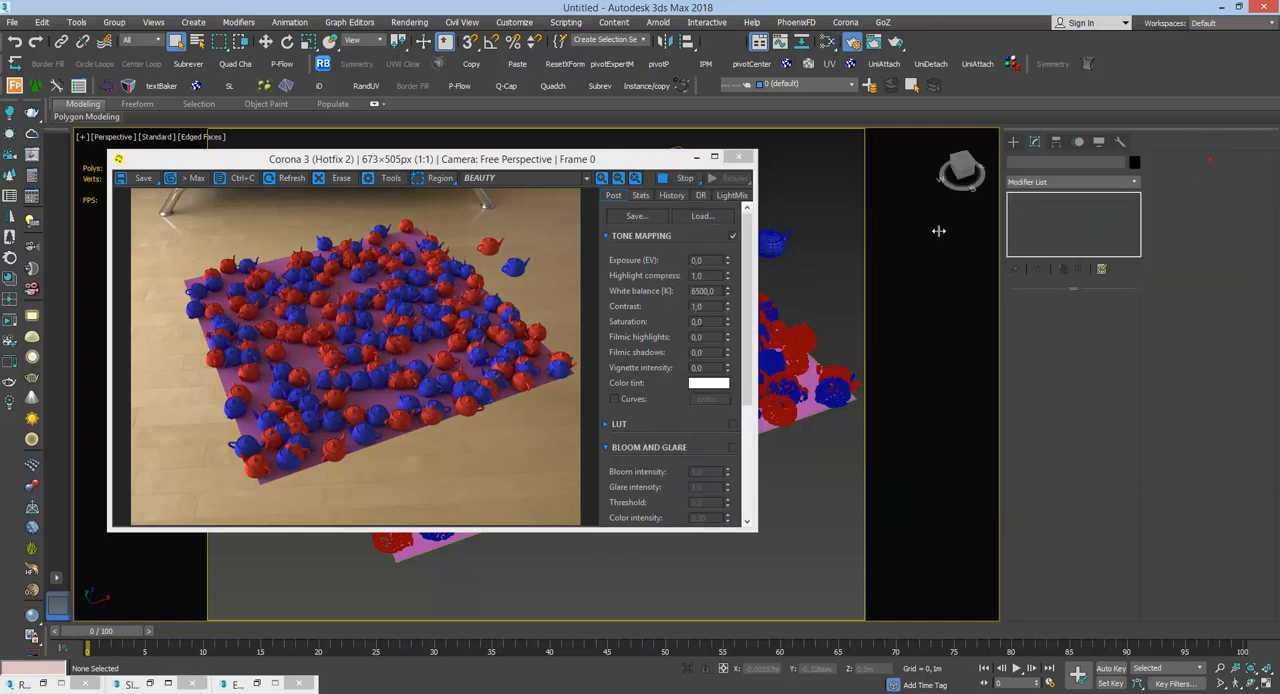
Step: Draw an open, winding Bezier line in the Top view that snakes across Plano_base and extends past its edges
{"action": "left_click", "coordinate": [694, 158]}
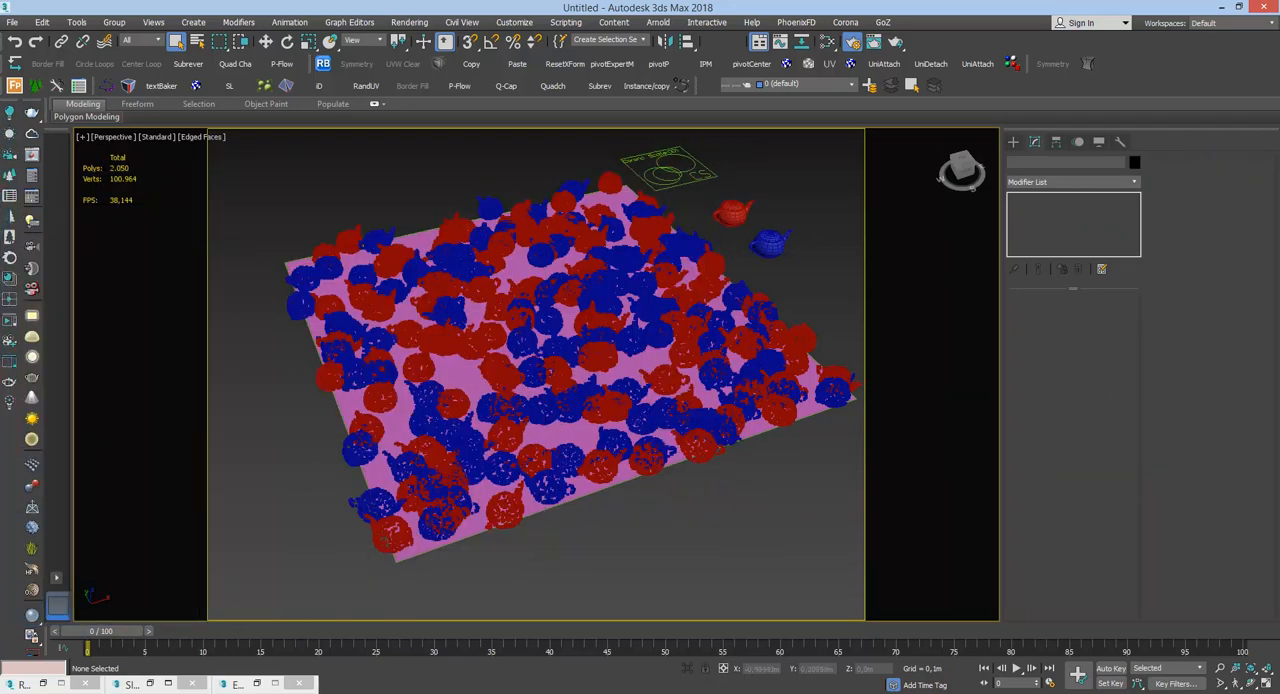
{"action": "left_click", "coordinate": [611, 432]}
{"action": "key", "text": "t"}
{"action": "key", "text": "z"}
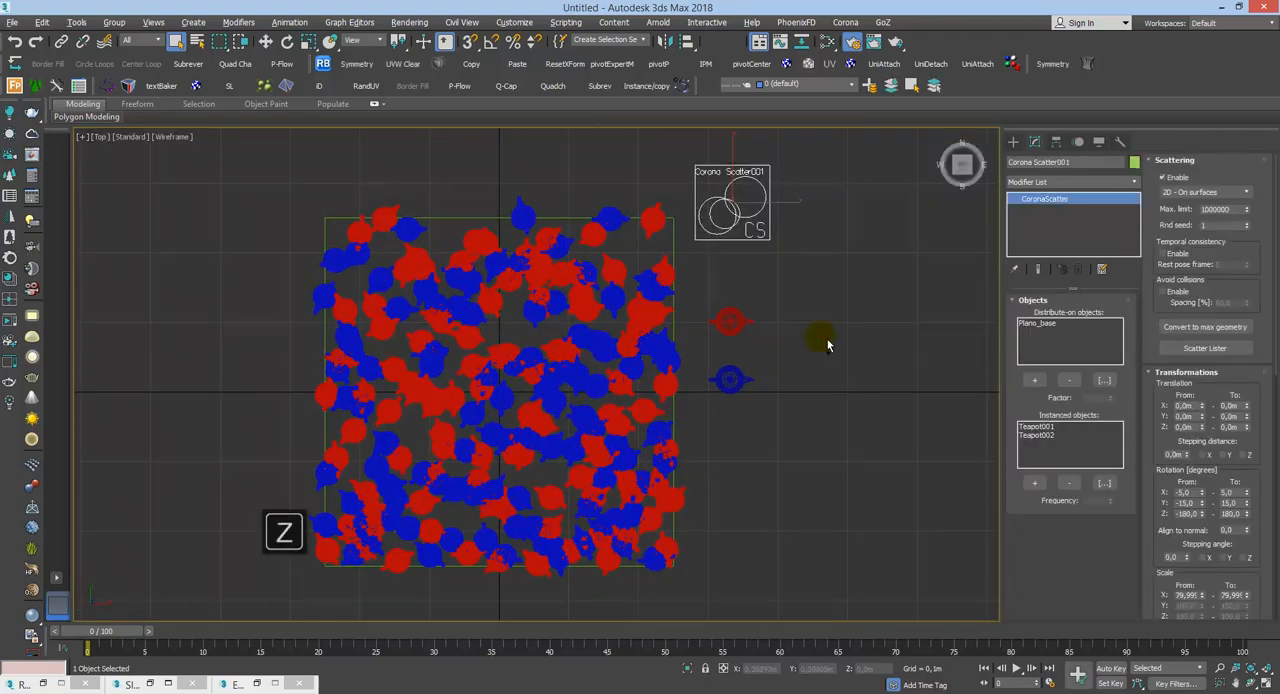
{"action": "left_click", "coordinate": [1013, 142]}
{"action": "left_click", "coordinate": [1028, 160]}
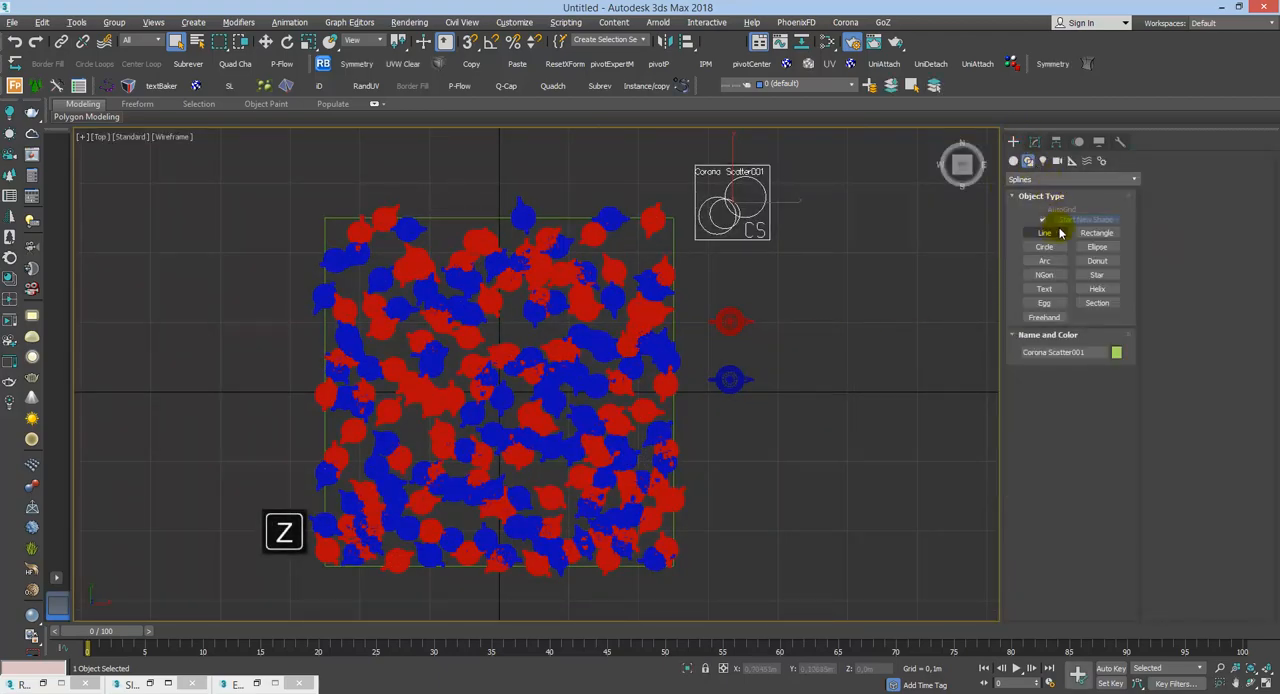
{"action": "left_click", "coordinate": [1046, 232]}
{"action": "left_click", "coordinate": [286, 586]}
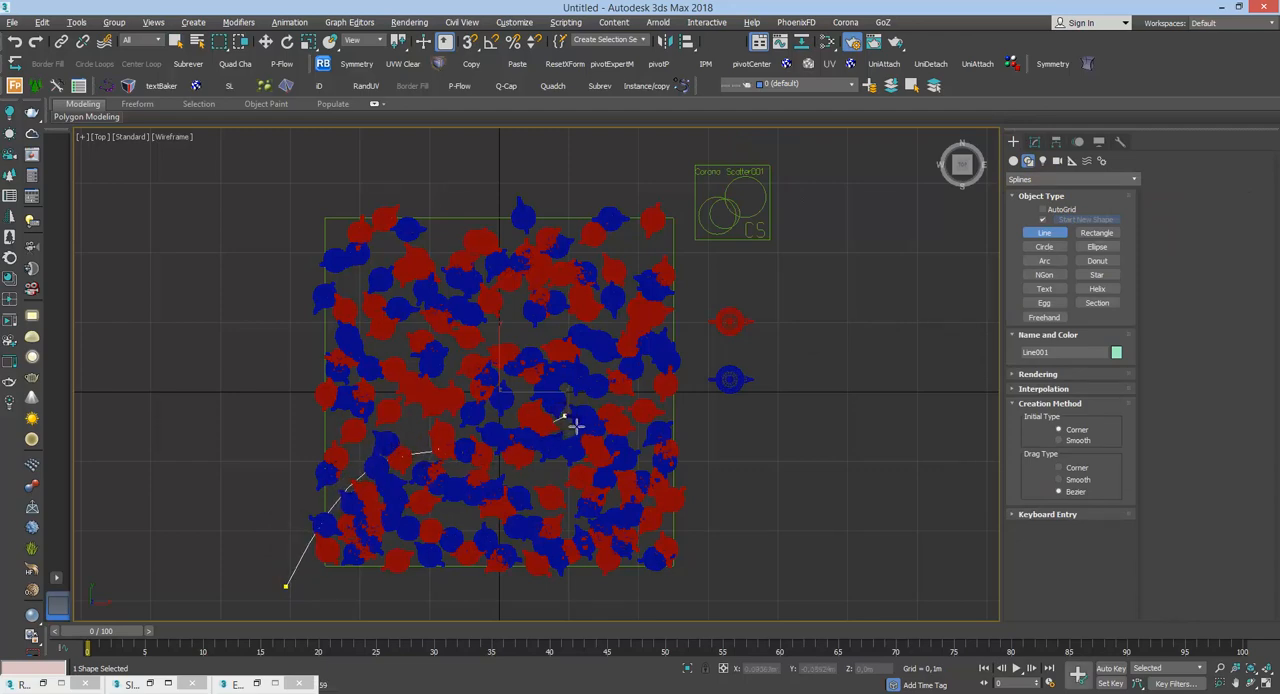
{"action": "left_click_drag", "start_coordinate": [565, 416], "coordinate": [600, 348]}
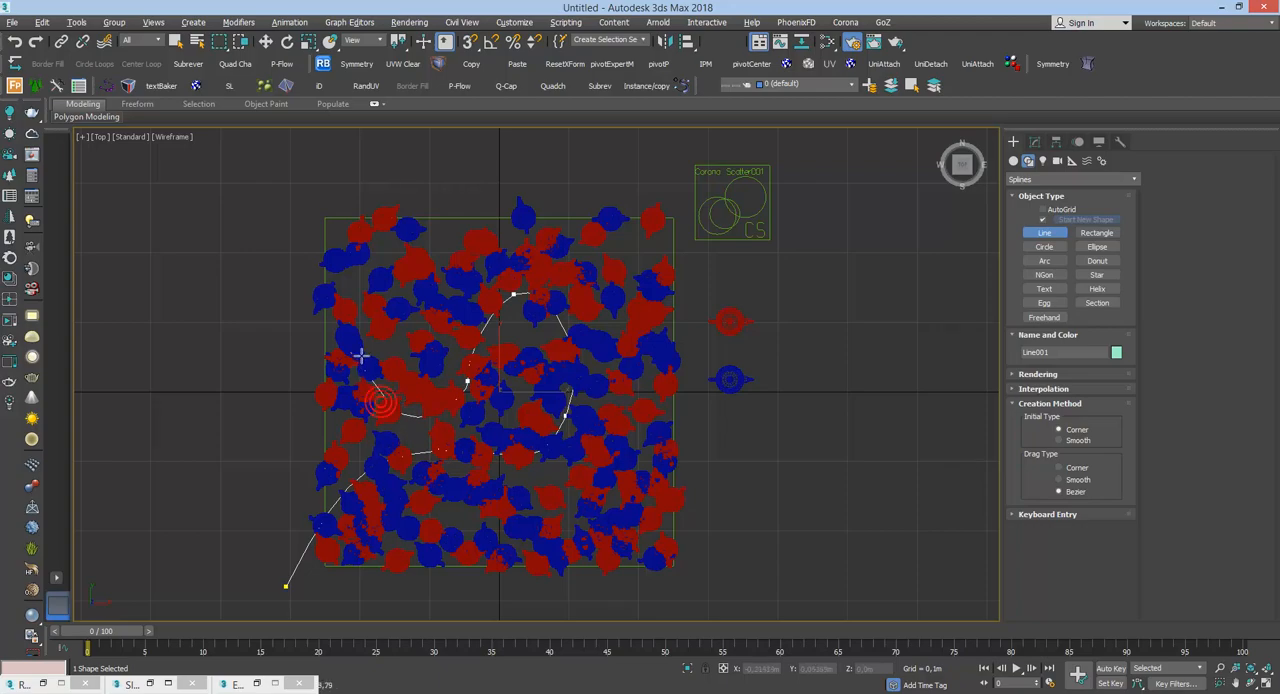
{"action": "left_click_drag", "start_coordinate": [365, 321], "coordinate": [425, 273]}
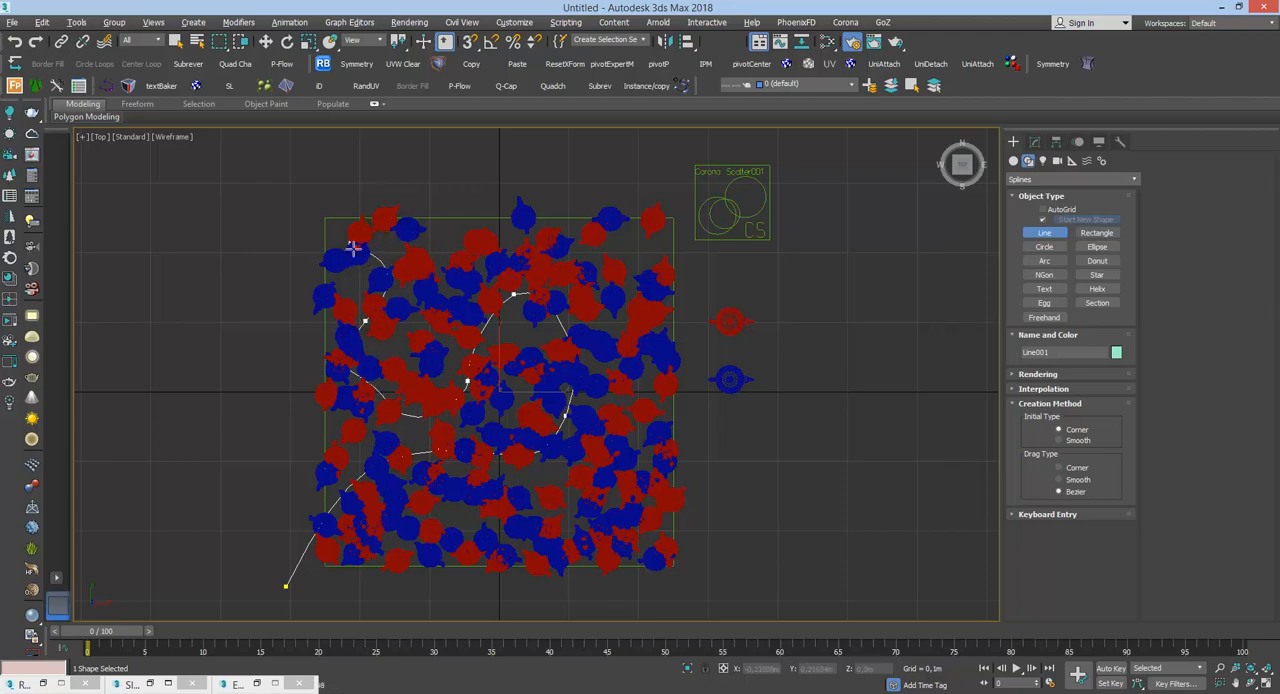
{"action": "right_click", "coordinate": [340, 185]}
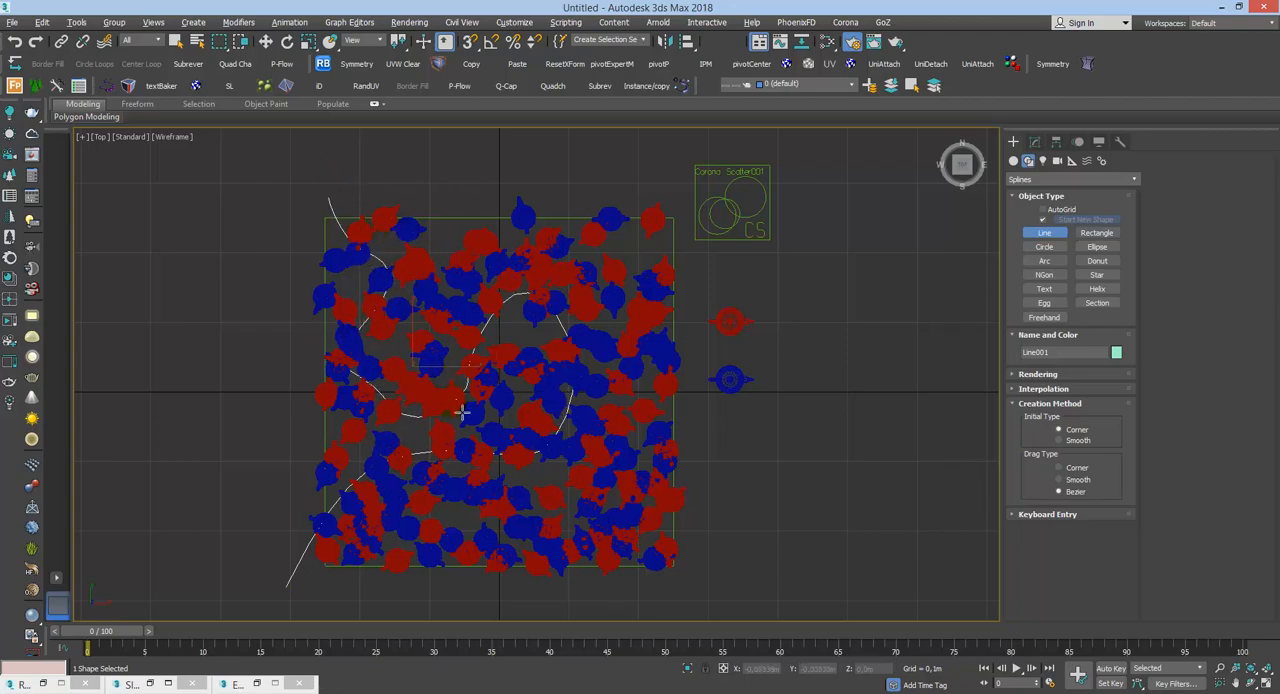
Step: Cancel the render of the orthographic view, return to the Perspective view, and render it with nothing selected
{"action": "middle_click_drag", "start_coordinate": [462, 411], "coordinate": [474, 354], "text": "alt"}
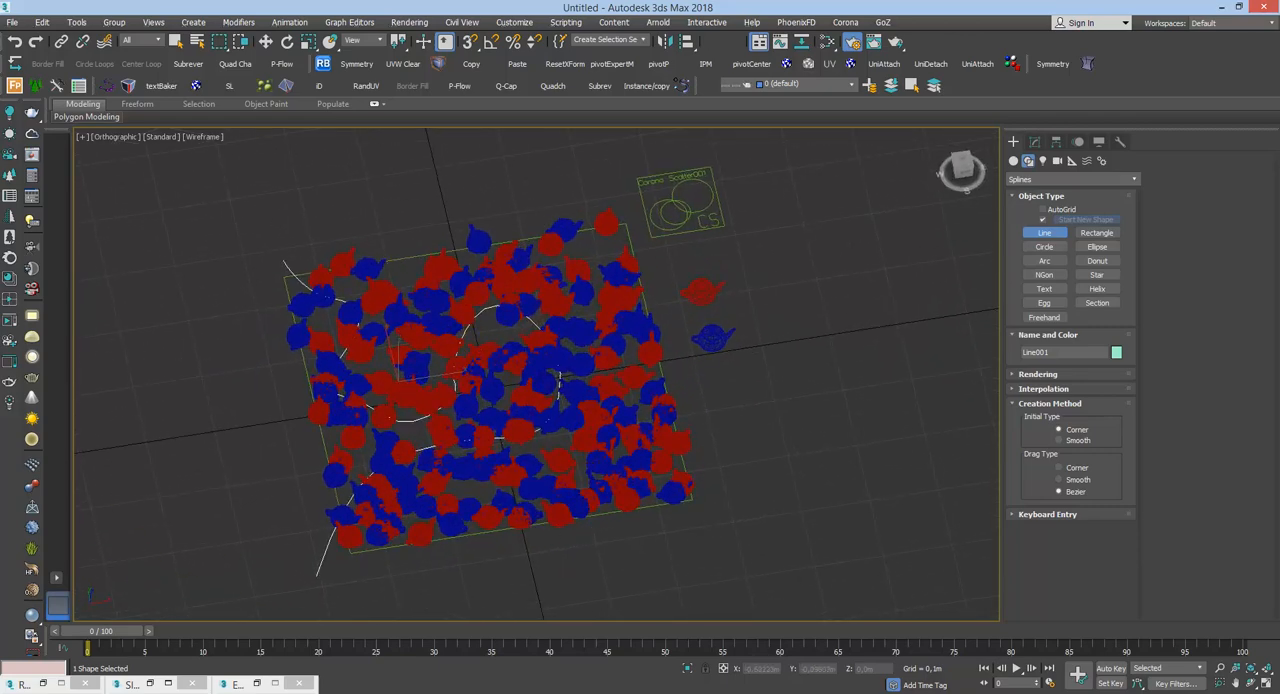
{"action": "key", "text": "shift+q"}
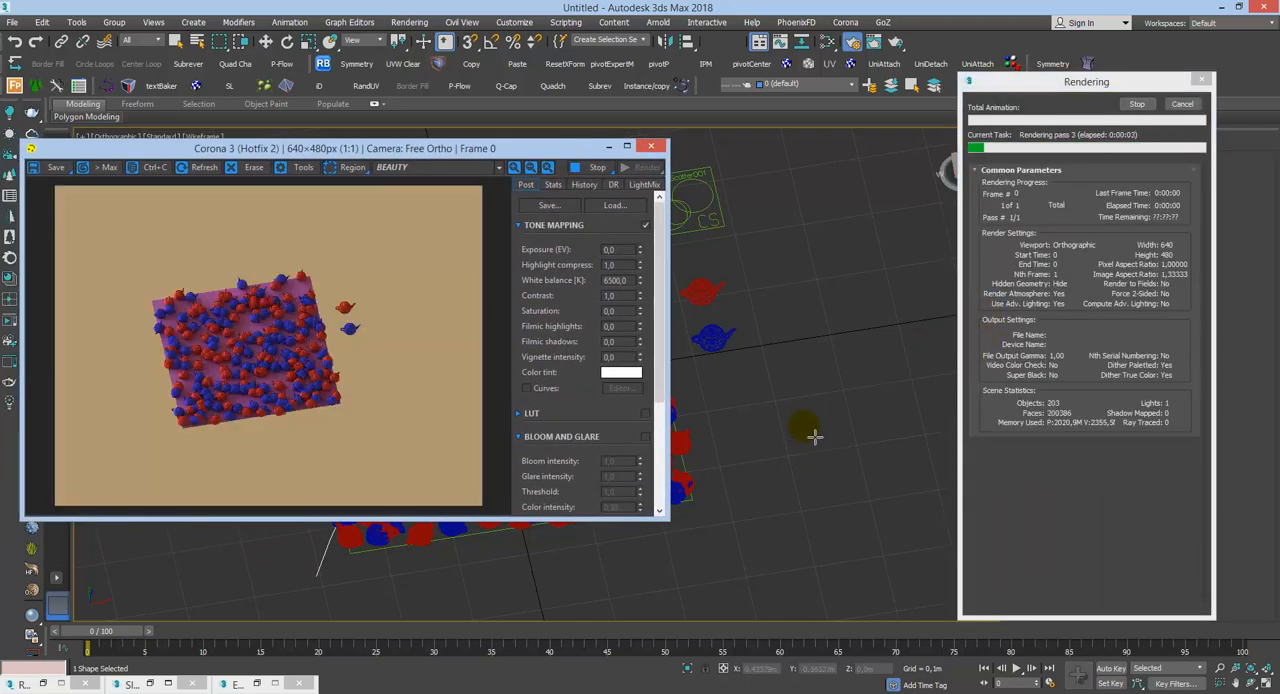
{"action": "key", "text": "p"}
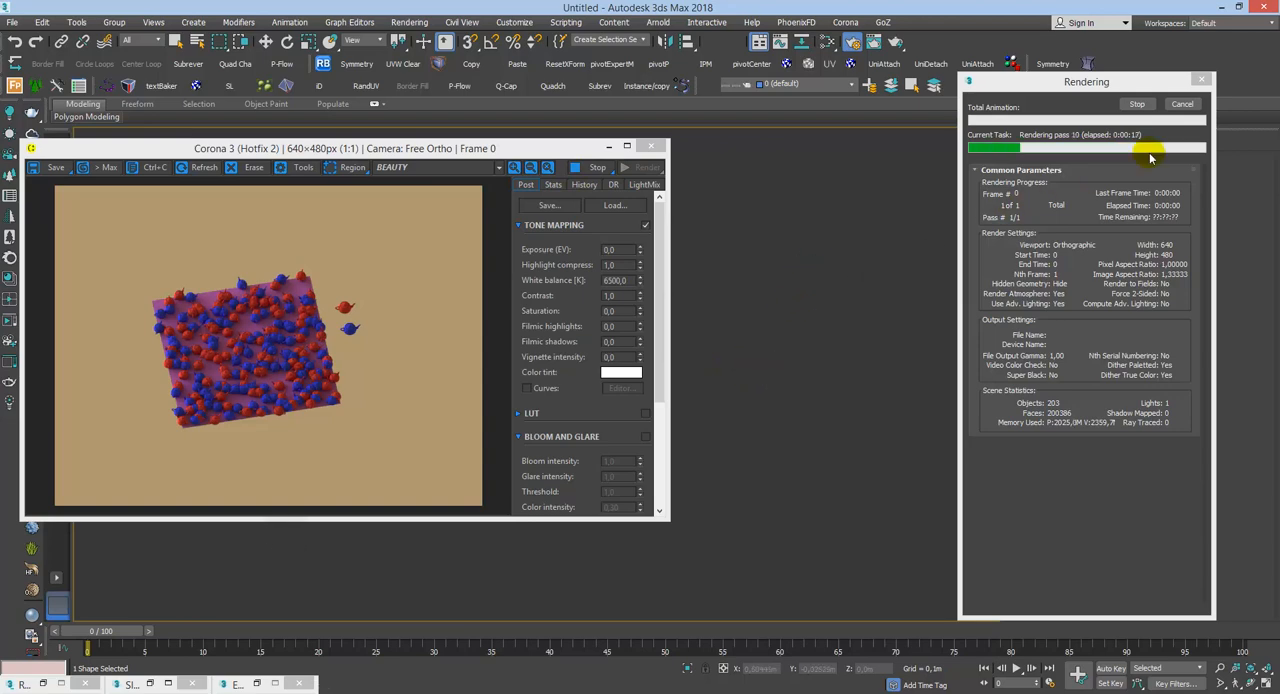
{"action": "key", "text": "Escape"}
{"action": "left_click", "coordinate": [1179, 104]}
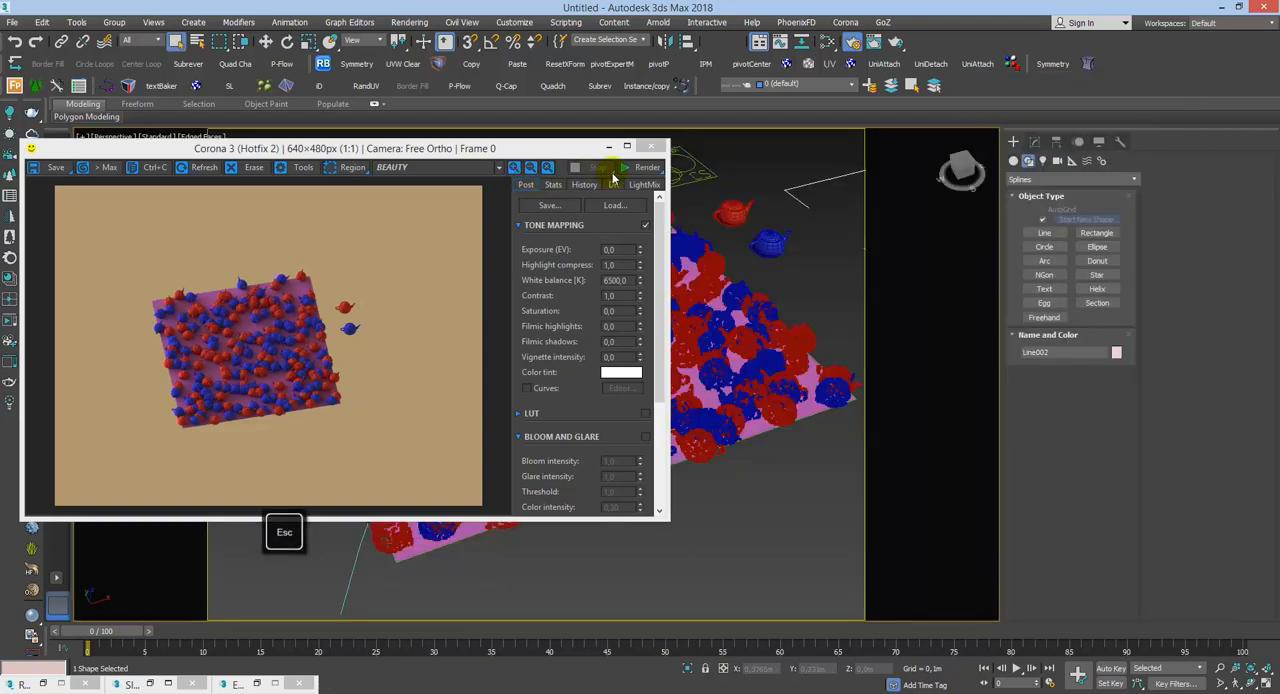
{"action": "left_click_drag", "start_coordinate": [632, 168], "coordinate": [637, 191]}
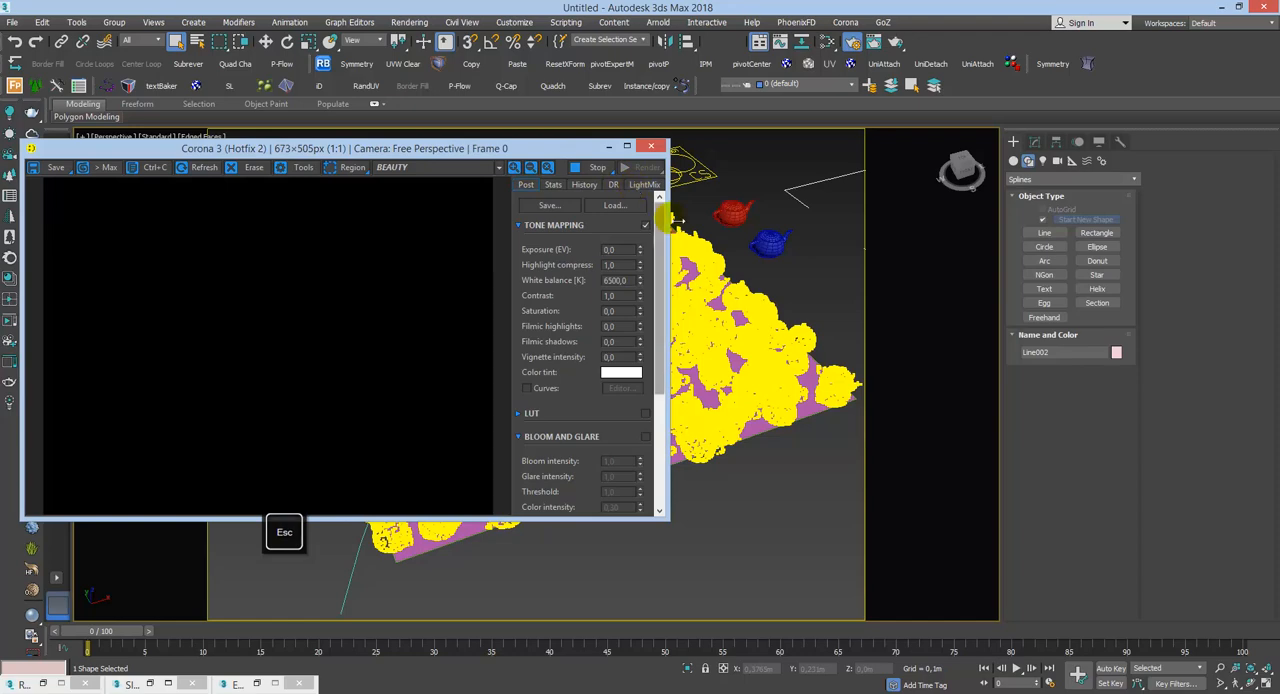
{"action": "left_click", "coordinate": [814, 278]}
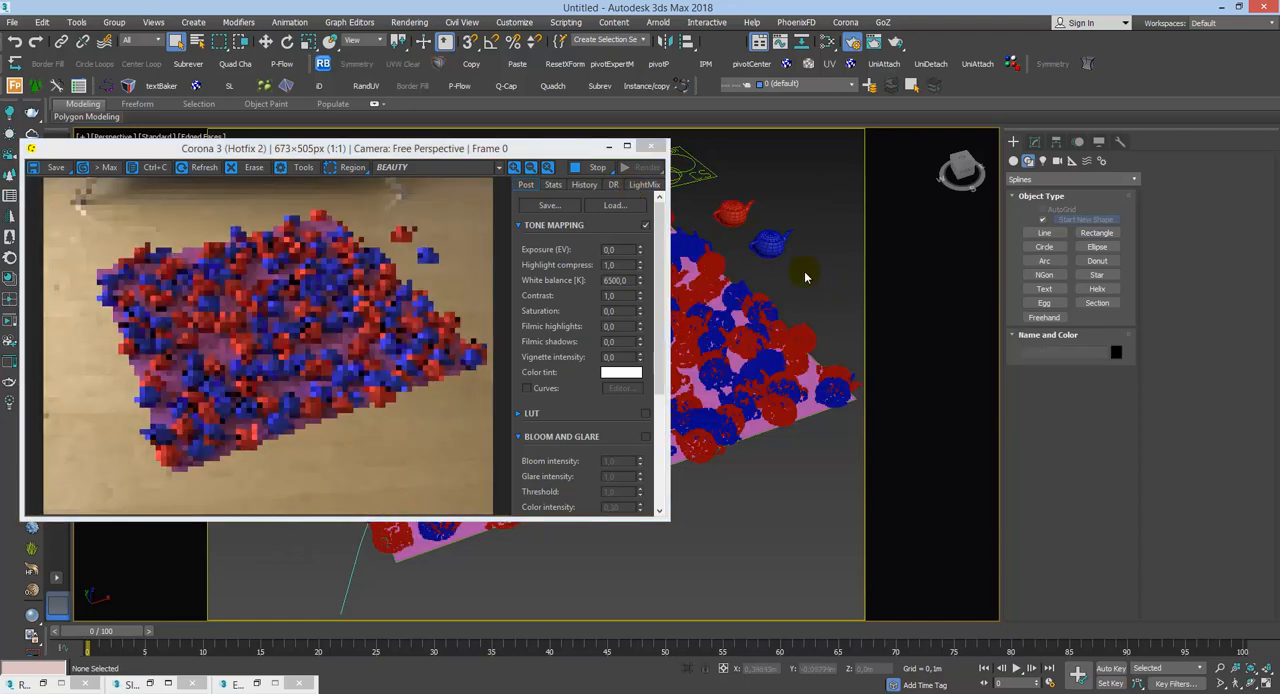
Step: Add the drawn line Line001 to the Distance from list of the CoronaDistance map in the Slate Material Editor
{"action": "key", "text": "m"}
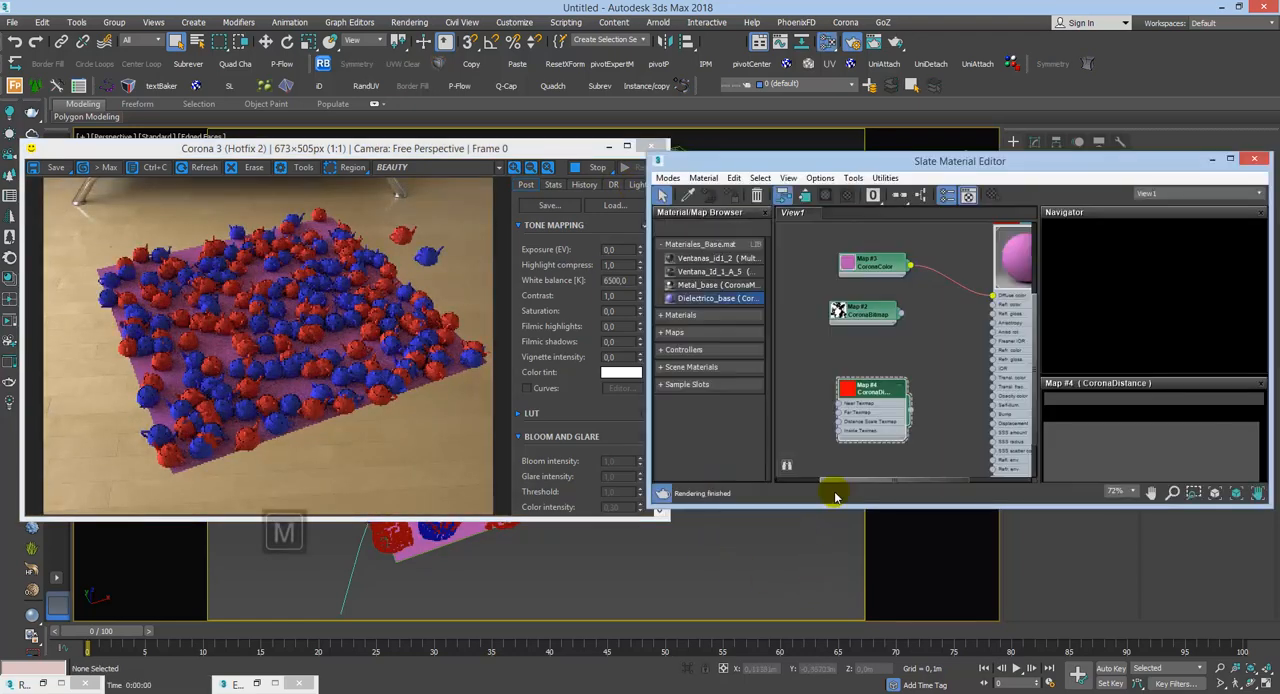
{"action": "middle_click_drag", "start_coordinate": [882, 397], "coordinate": [880, 427]}
{"action": "left_click_drag", "start_coordinate": [878, 432], "coordinate": [866, 394]}
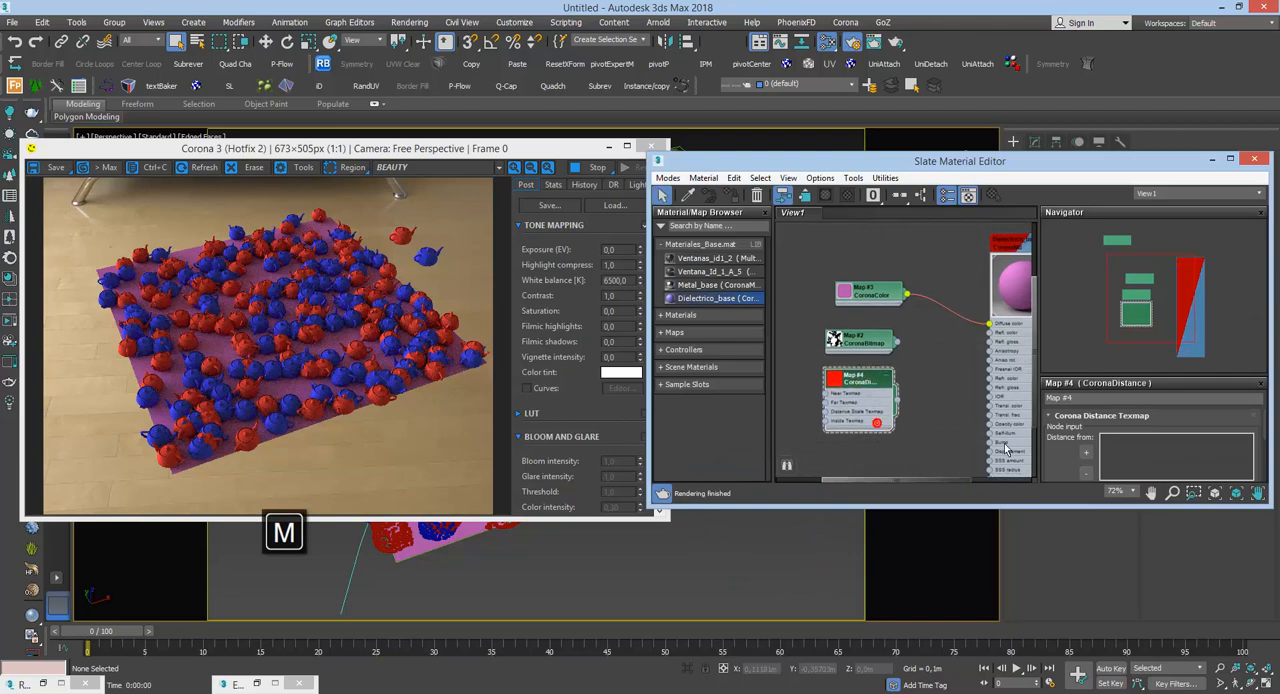
{"action": "left_click", "coordinate": [1087, 453]}
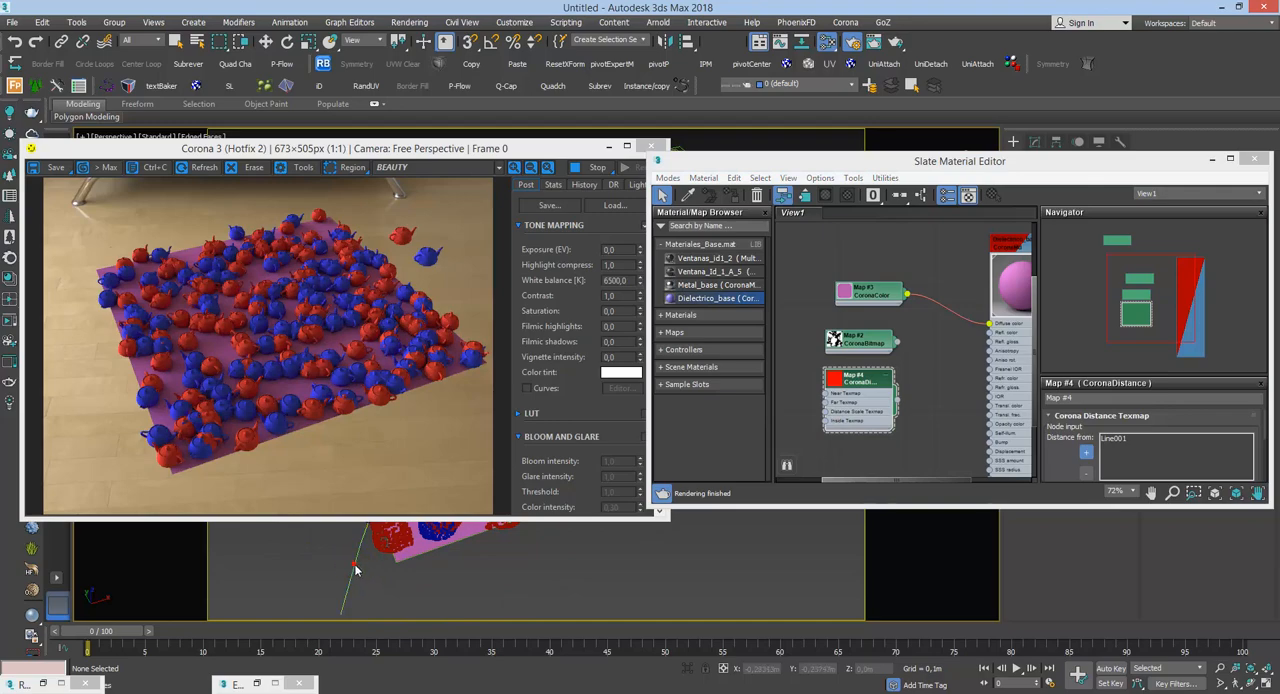
Step: Try to select the Corona Scatter object in the Perspective view
{"action": "left_click_drag", "start_coordinate": [1140, 152], "coordinate": [828, 38]}
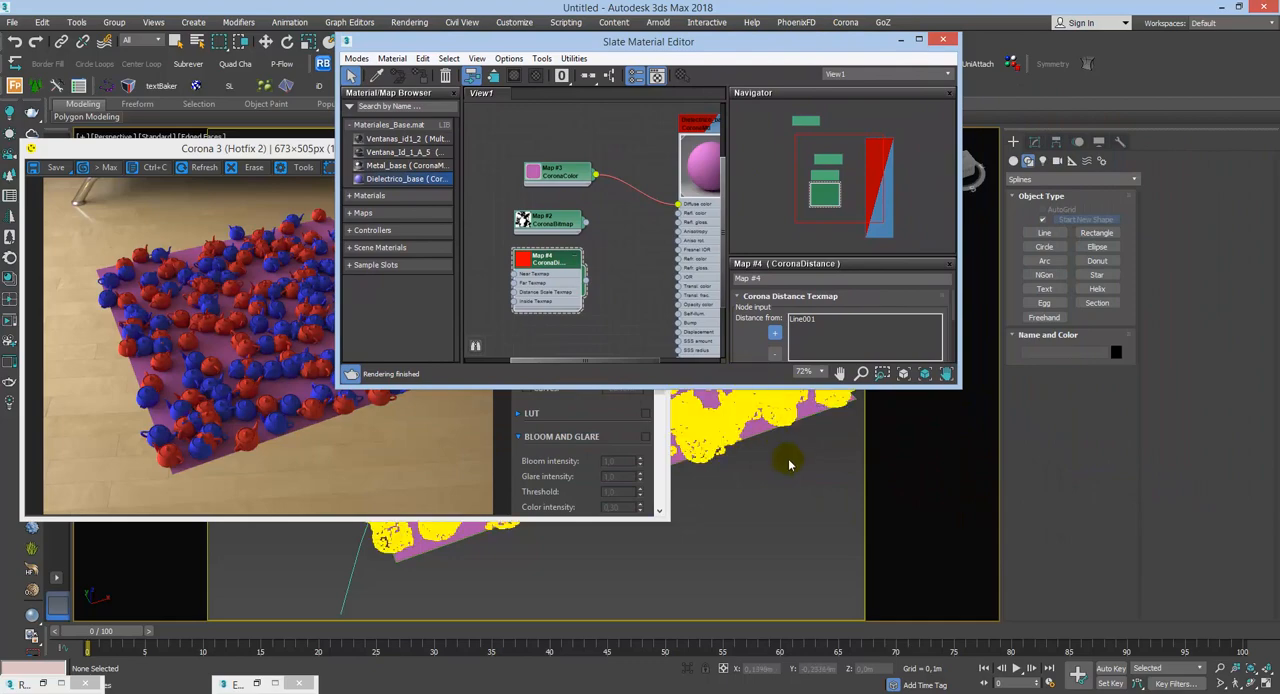
{"action": "left_click", "coordinate": [786, 415]}
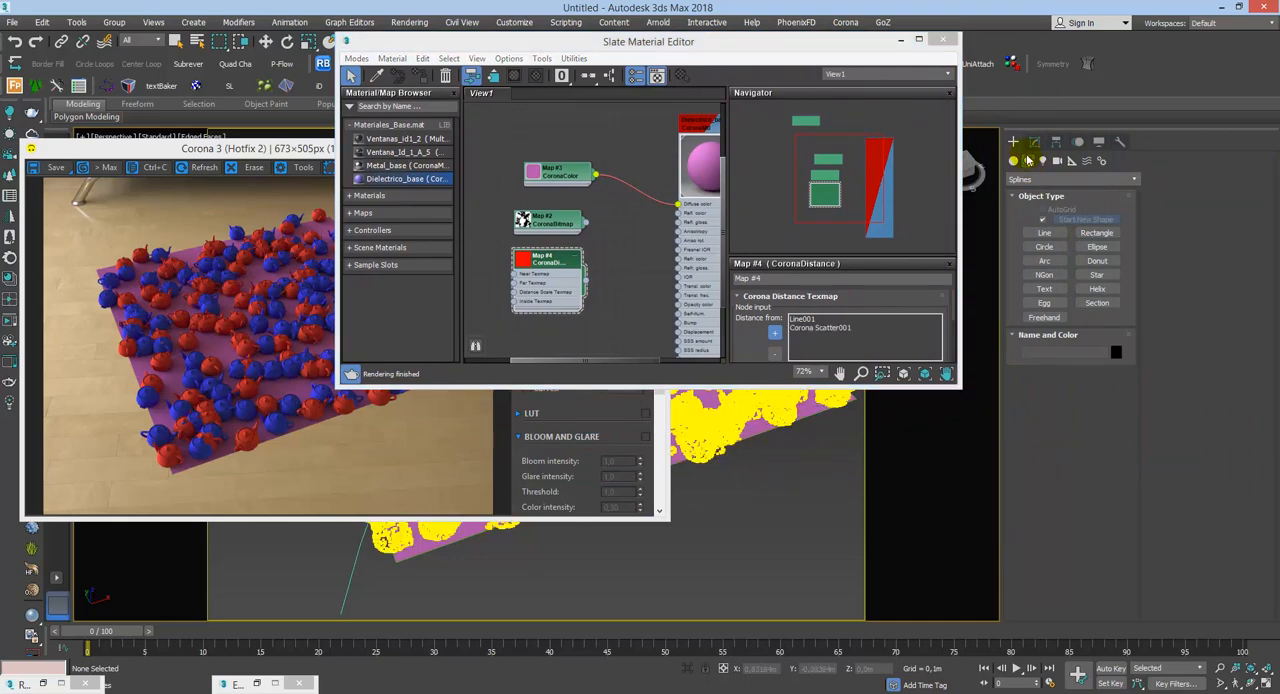
{"action": "left_click", "coordinate": [901, 42]}
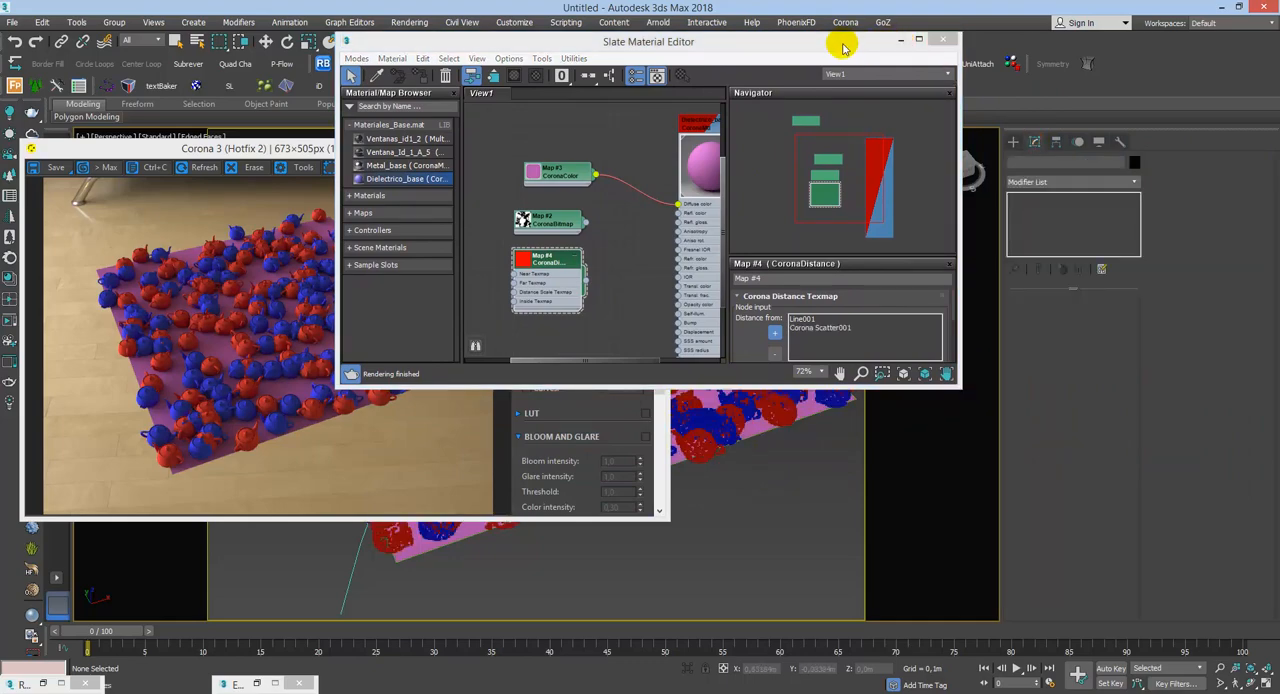
{"action": "left_click_drag", "start_coordinate": [843, 37], "coordinate": [709, 457]}
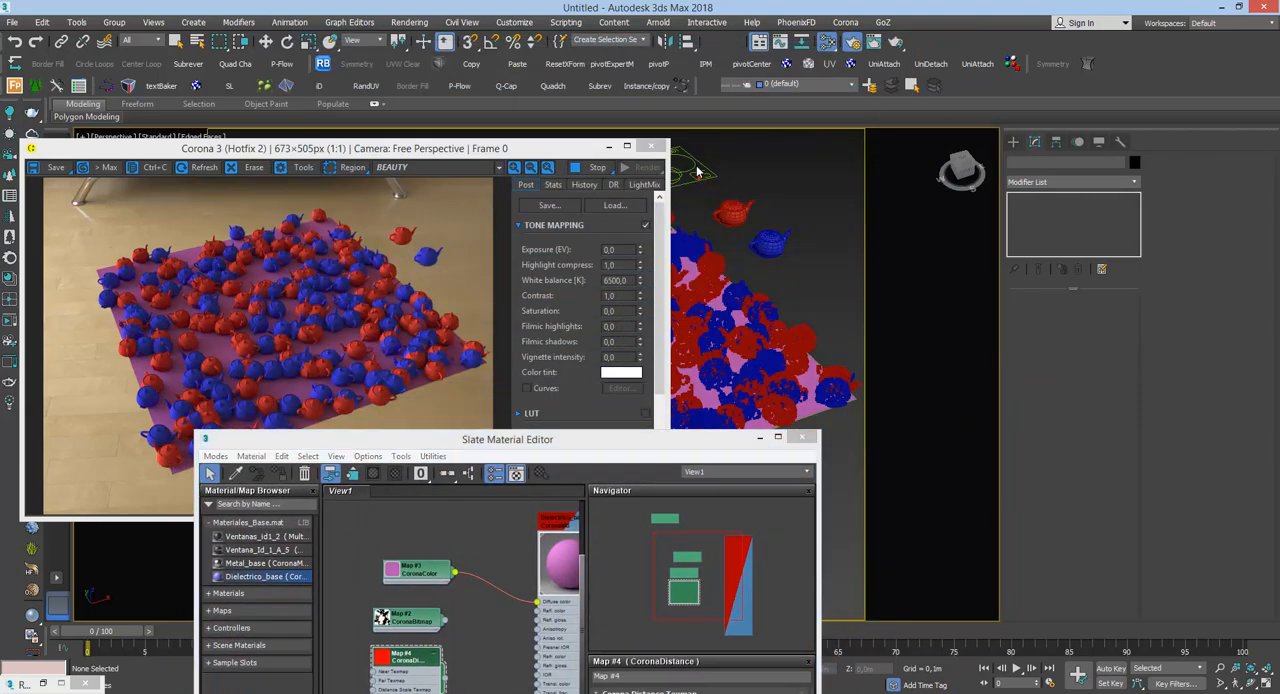
{"action": "key", "text": "q"}
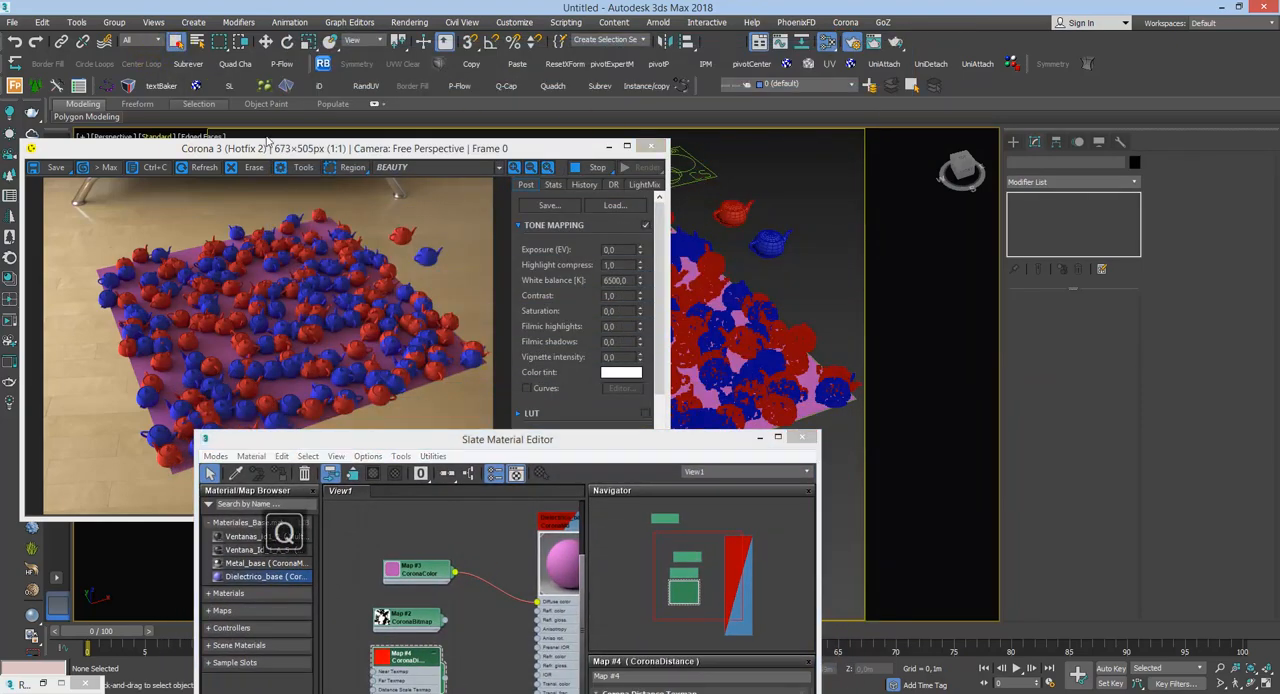
Step: Select the Corona Scatter001 object, remove it from the CoronaDistance map's Distance from list, and end object picking
{"action": "left_click", "coordinate": [689, 178]}
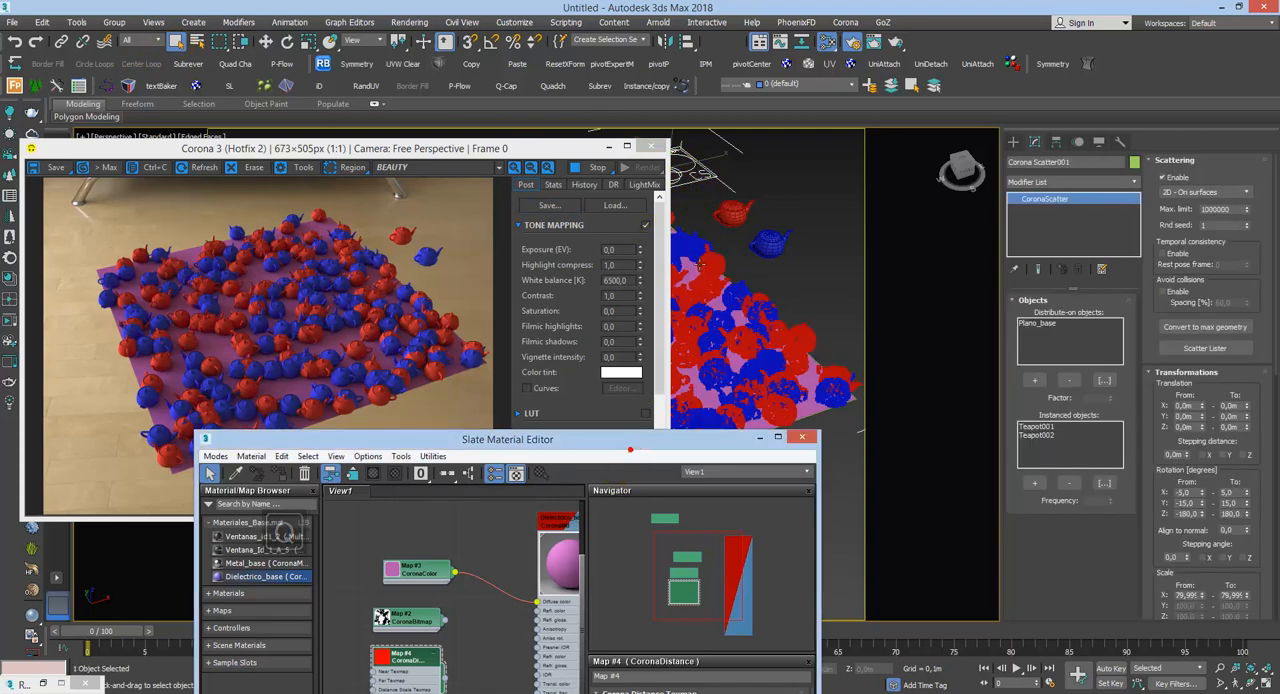
{"action": "left_click_drag", "start_coordinate": [651, 440], "coordinate": [941, 274]}
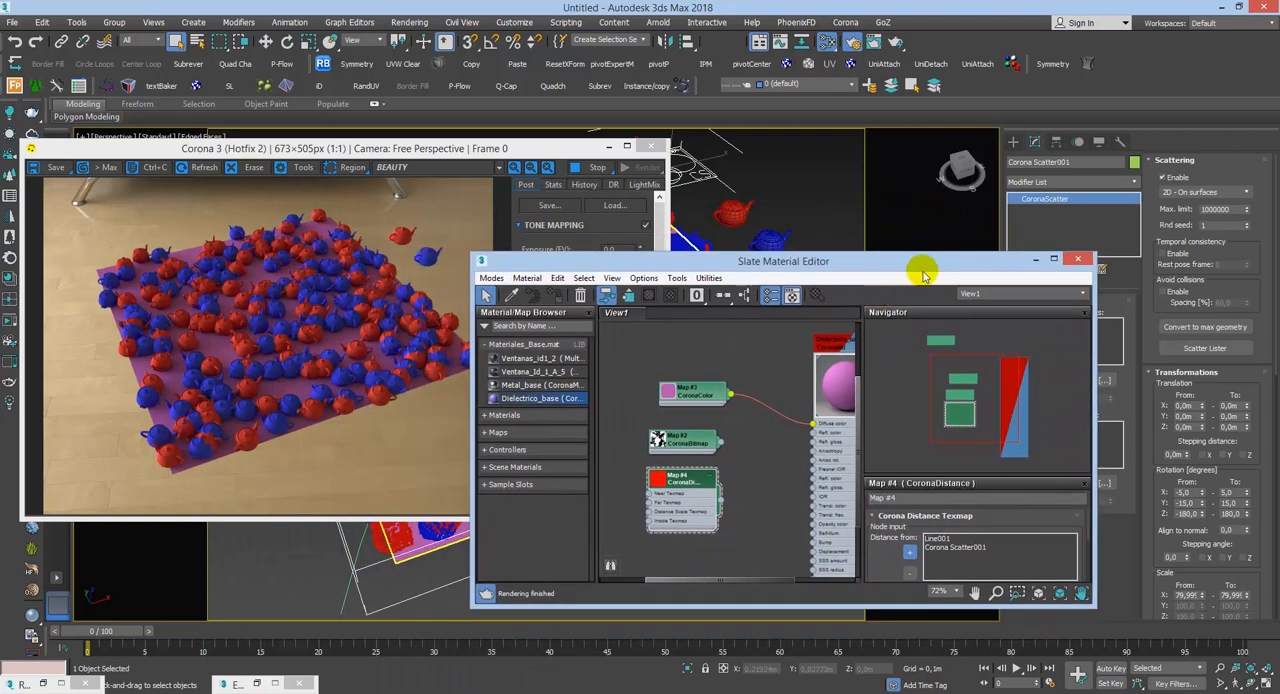
{"action": "left_click", "coordinate": [960, 549]}
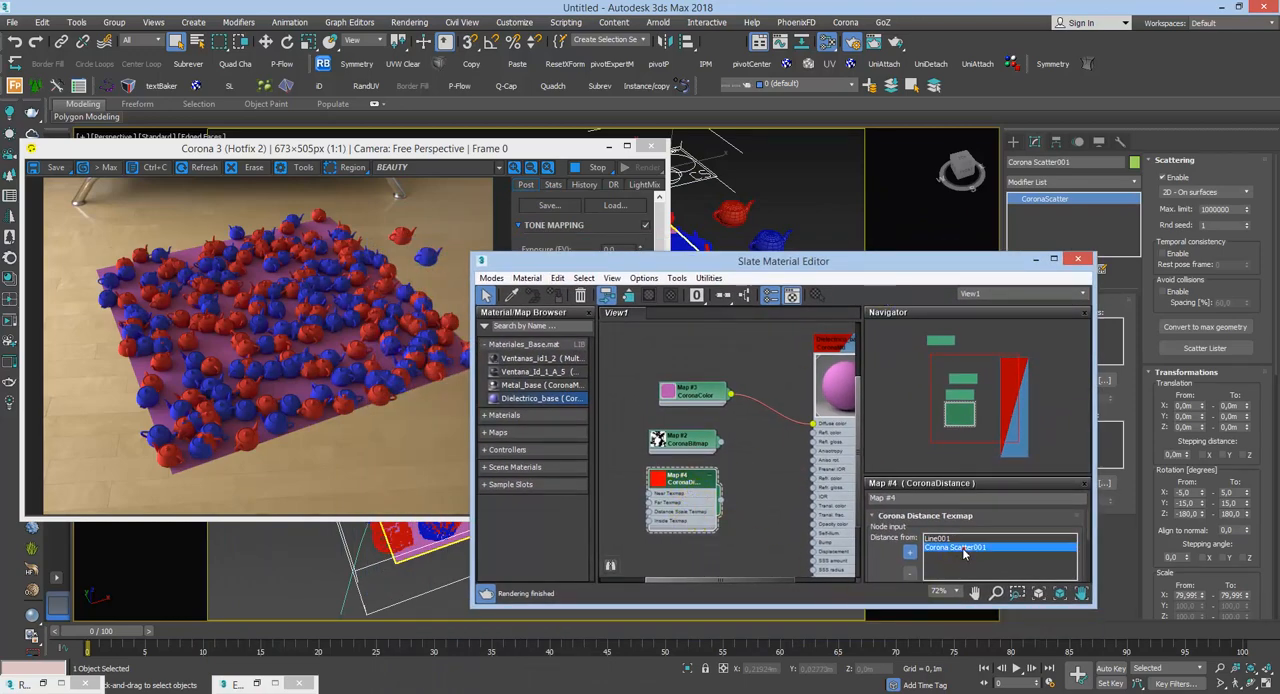
{"action": "left_click", "coordinate": [911, 575]}
{"action": "left_click", "coordinate": [911, 551]}
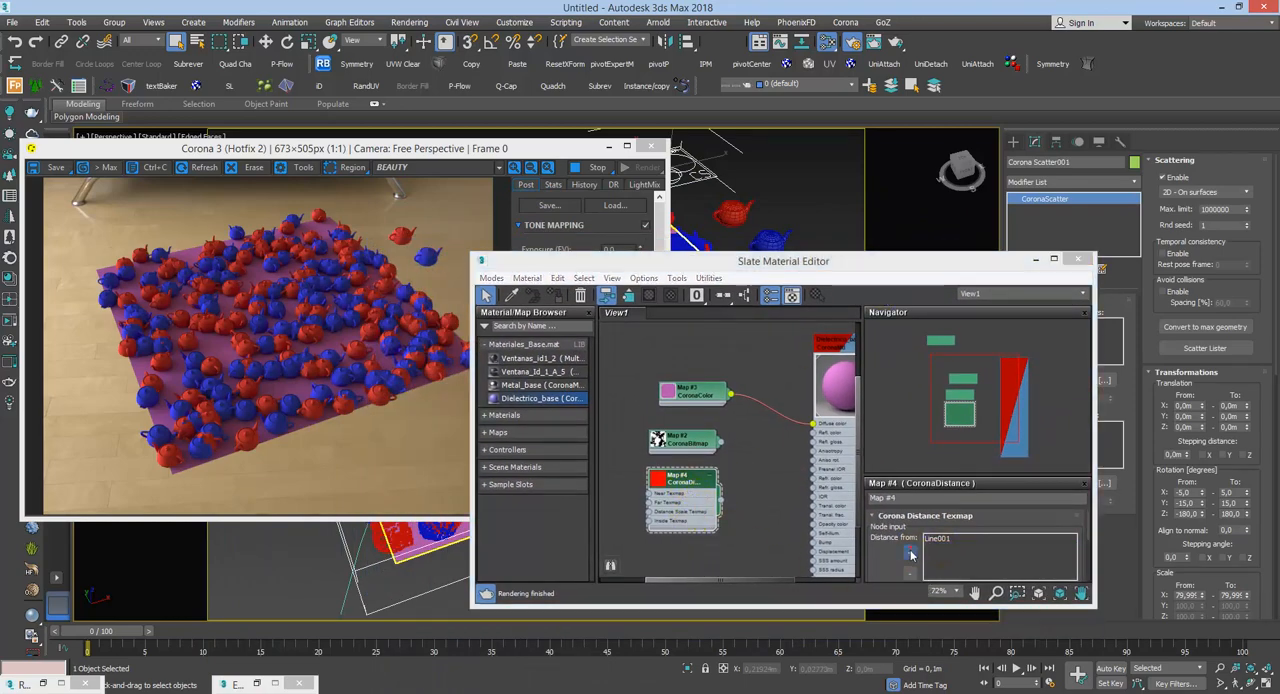
Step: Set the From value of the Corona Scatter001 object's uniform X scale to 50
{"action": "left_click", "coordinate": [892, 281]}
{"action": "left_click_drag", "start_coordinate": [840, 270], "coordinate": [643, 261]}
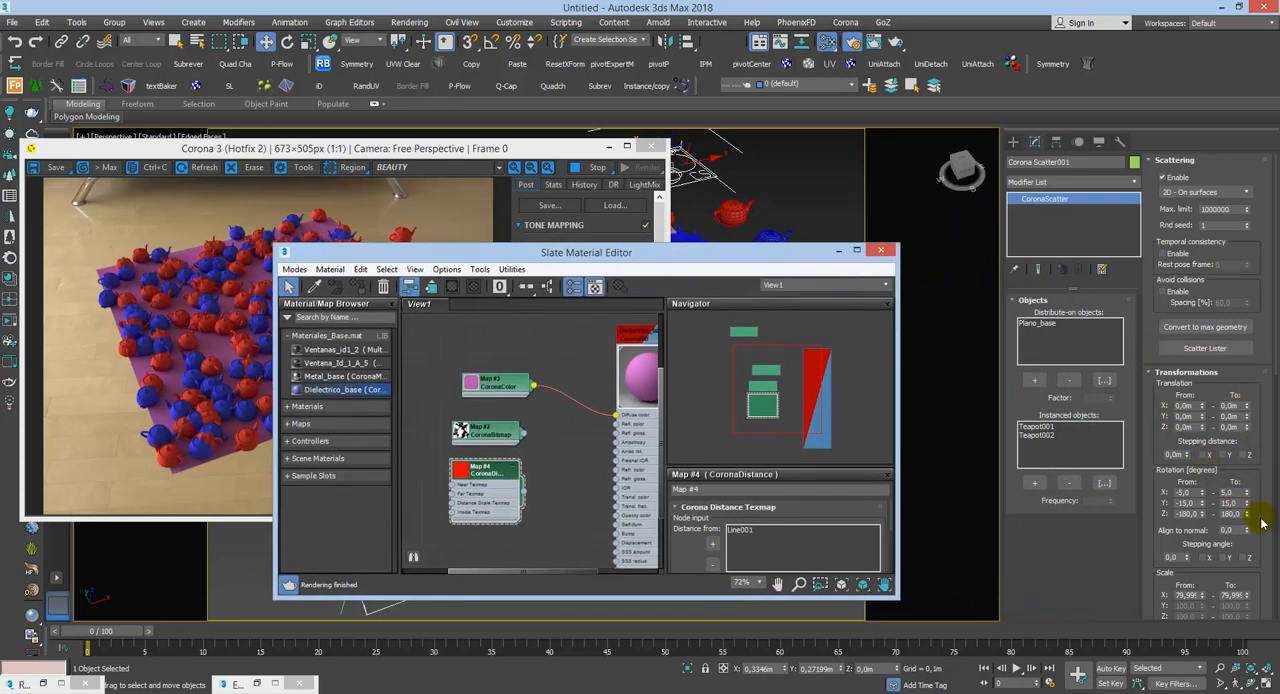
{"action": "left_click_drag", "start_coordinate": [1258, 516], "coordinate": [1260, 403]}
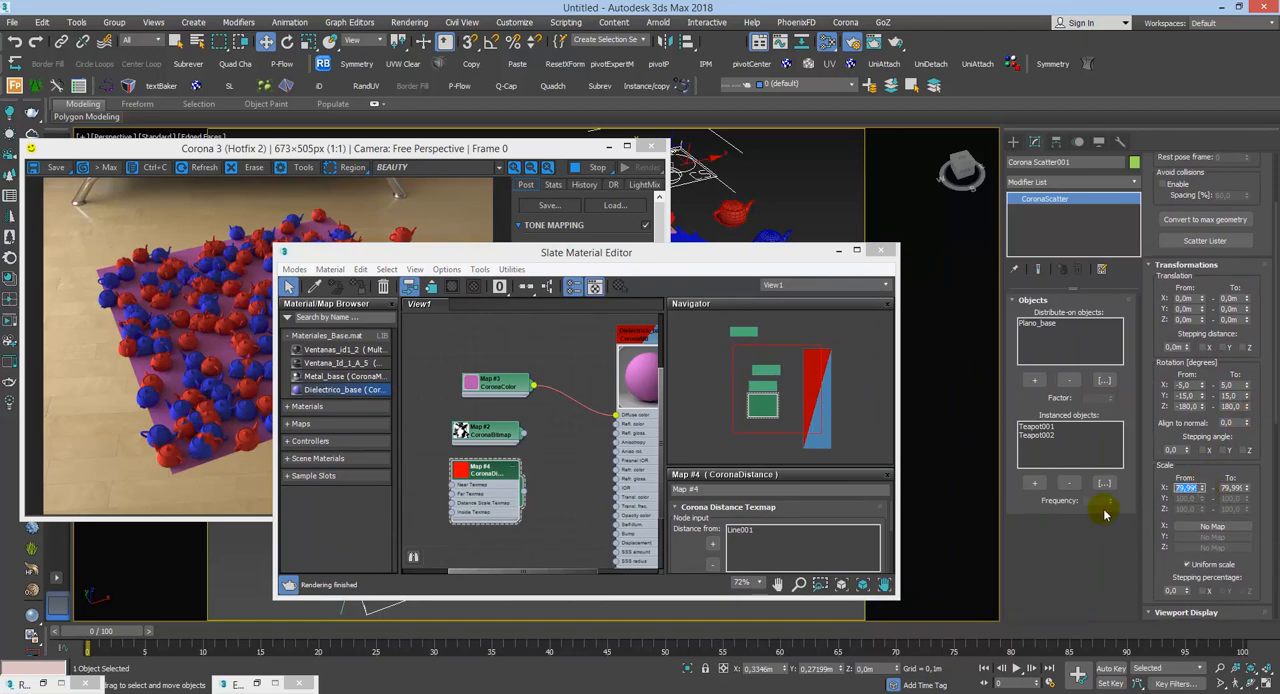
{"action": "type", "text": "5100"}
{"action": "key", "text": "Return"}
{"action": "type", "text": "50"}
{"action": "key", "text": "Return"}
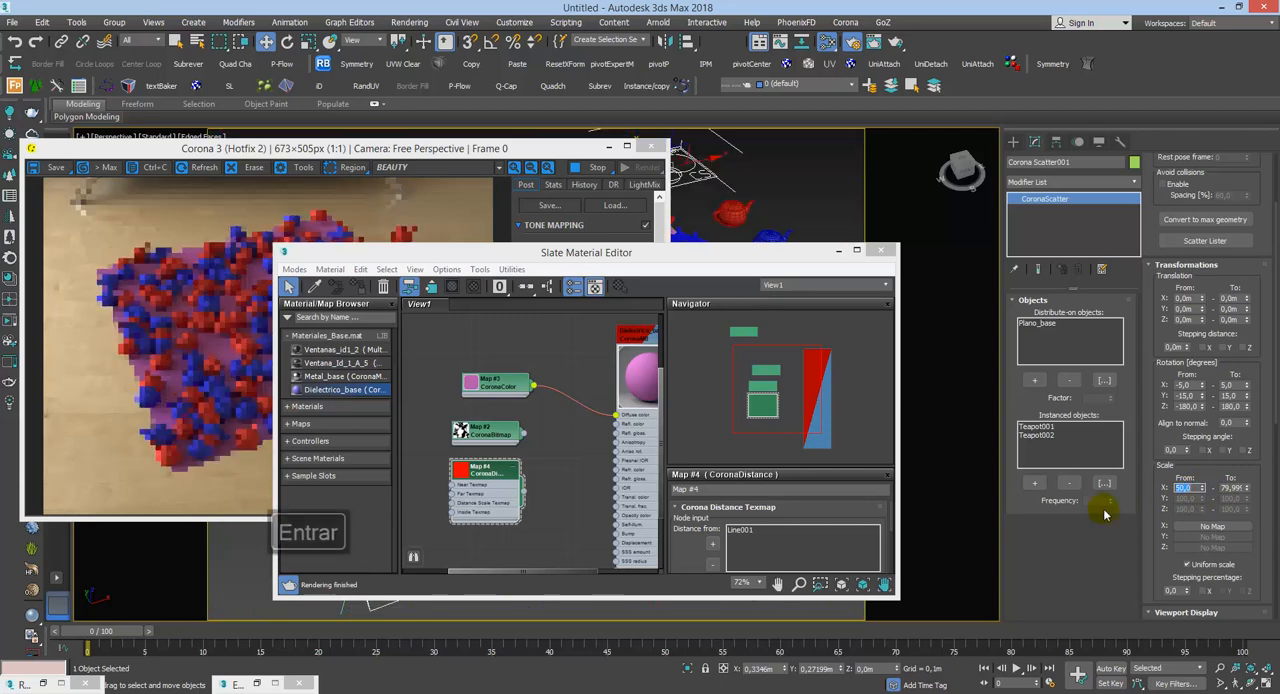
Step: Set the To value of the Corona Scatter001 object's uniform X scale to 50
{"action": "left_click_drag", "start_coordinate": [1242, 488], "coordinate": [1150, 558]}
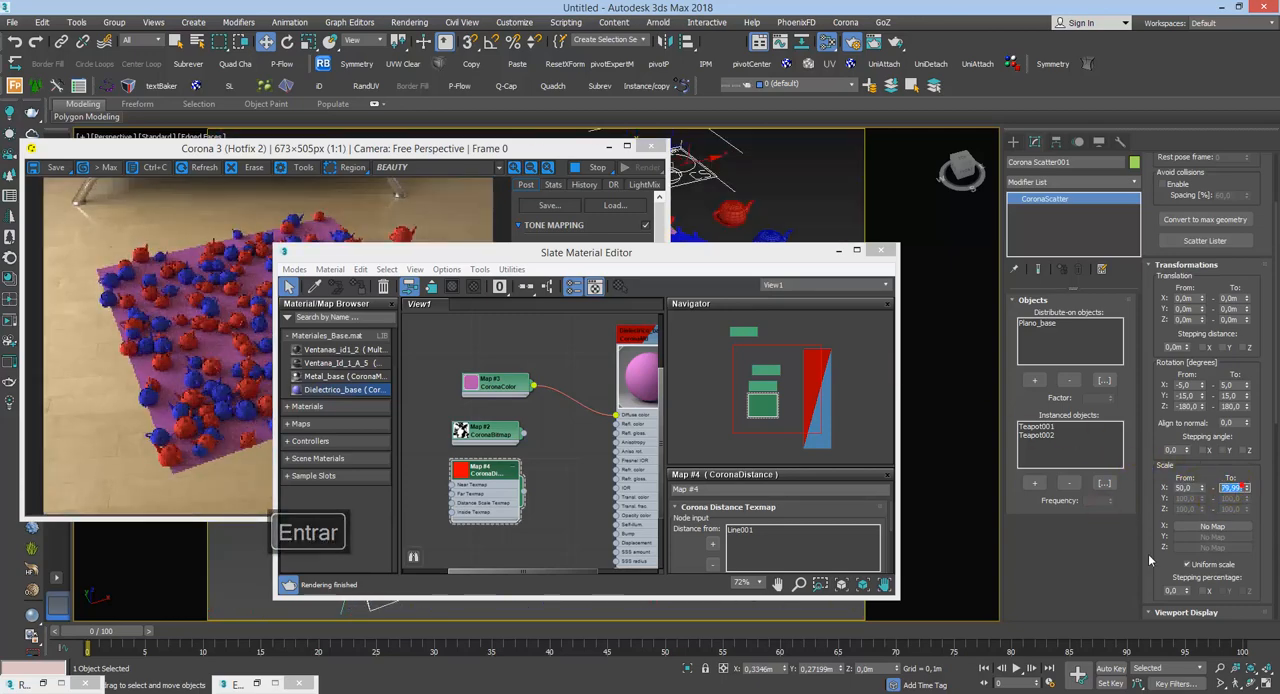
{"action": "type", "text": "5100"}
{"action": "key", "text": "Return"}
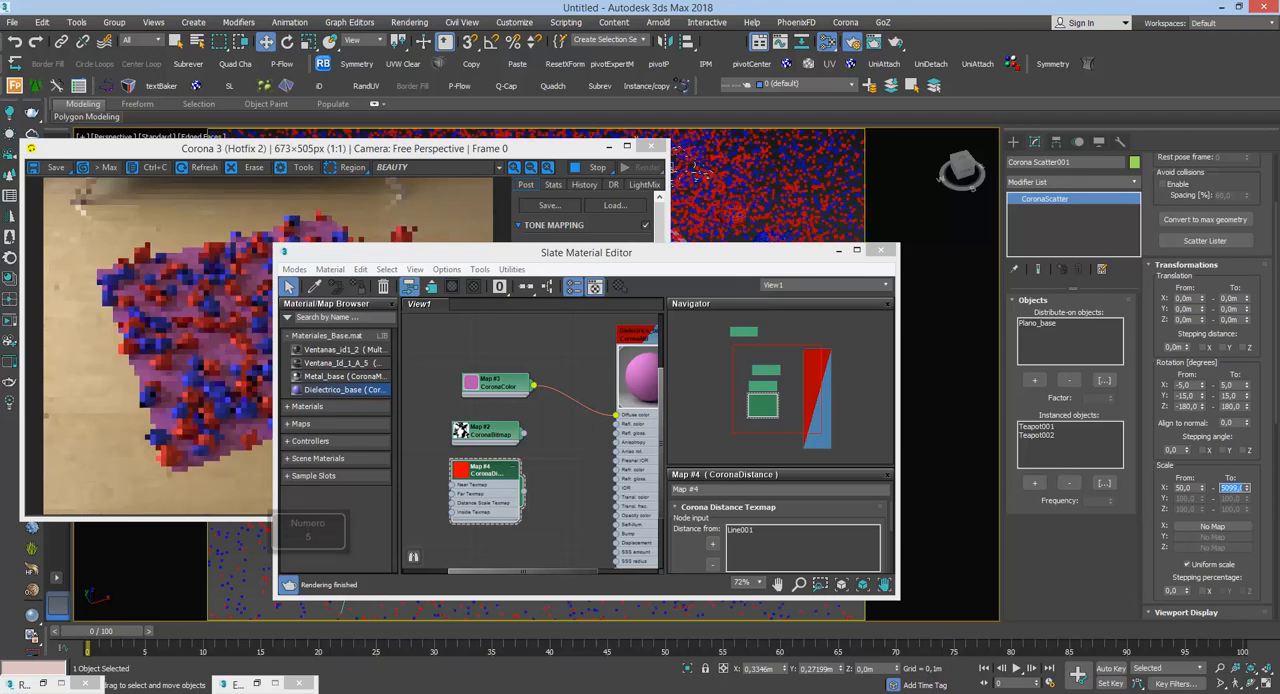
{"action": "type", "text": "50"}
{"action": "key", "text": "Return"}
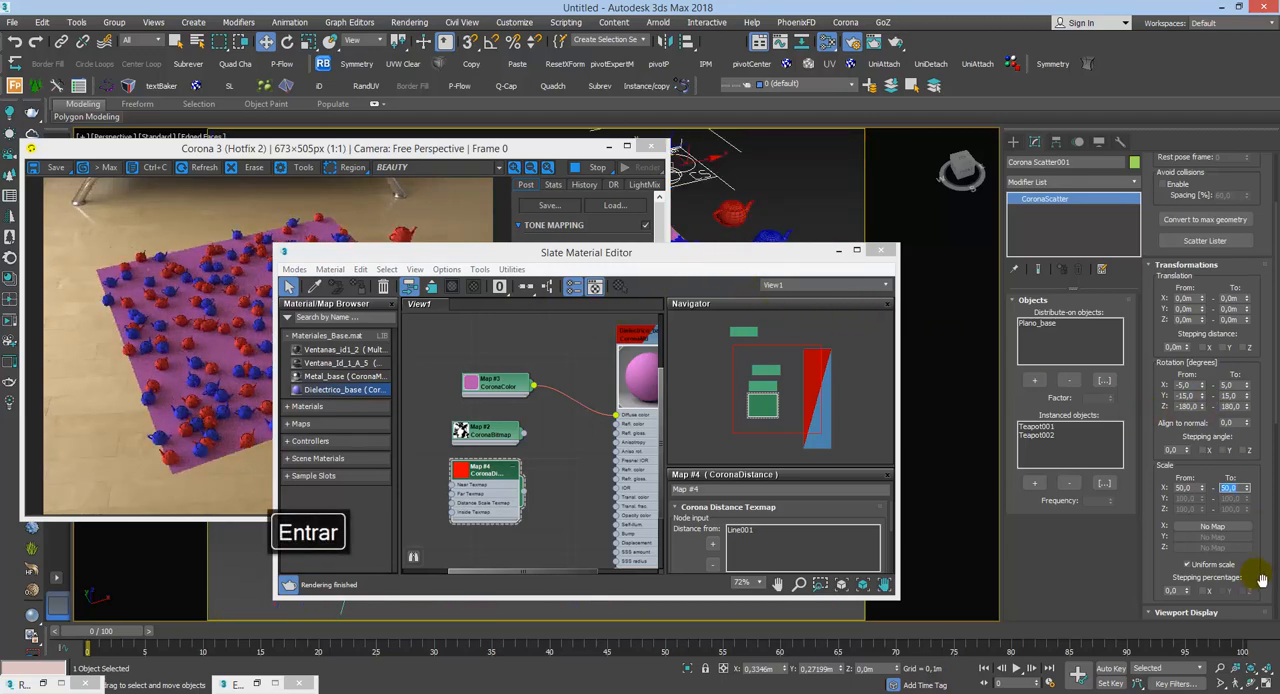
Step: Set the Per square size in the scatter's Surface Scattering settings to 0,1 m
{"action": "left_click_drag", "start_coordinate": [1265, 578], "coordinate": [1252, 236]}
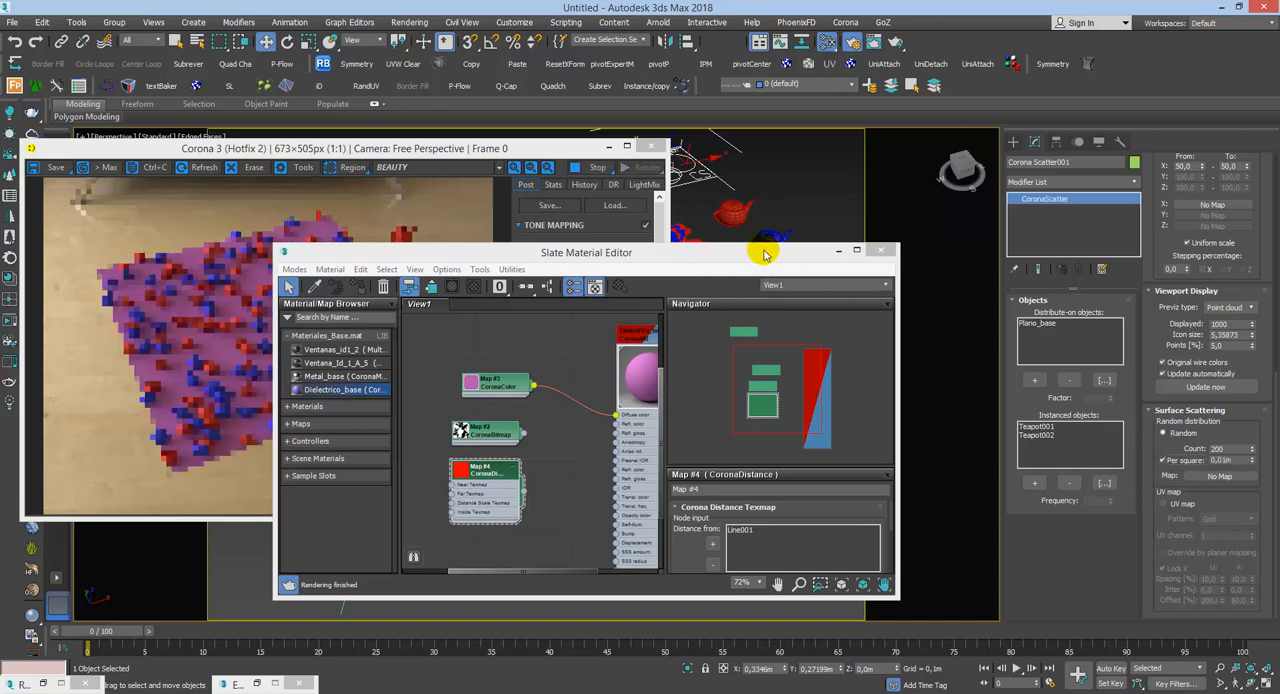
{"action": "left_click_drag", "start_coordinate": [760, 263], "coordinate": [886, 184]}
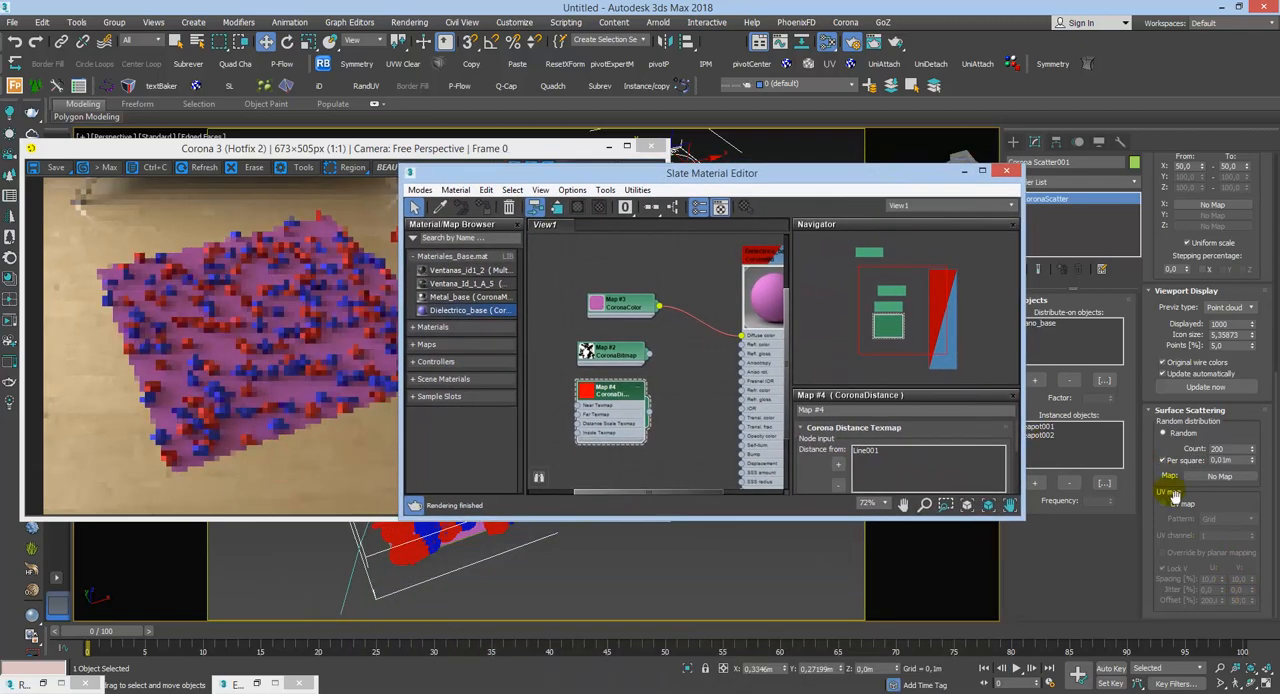
{"action": "double_click", "coordinate": [1222, 460]}
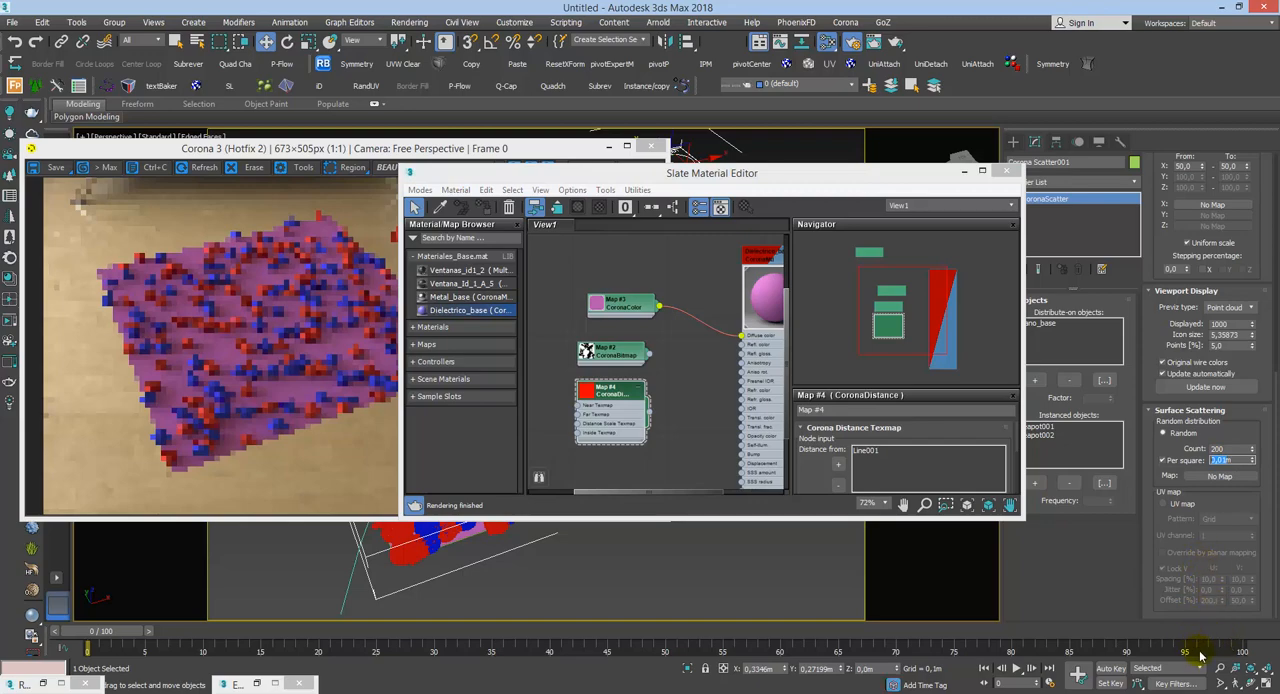
{"action": "type", "text": "0,1"}
{"action": "key", "text": "Return"}
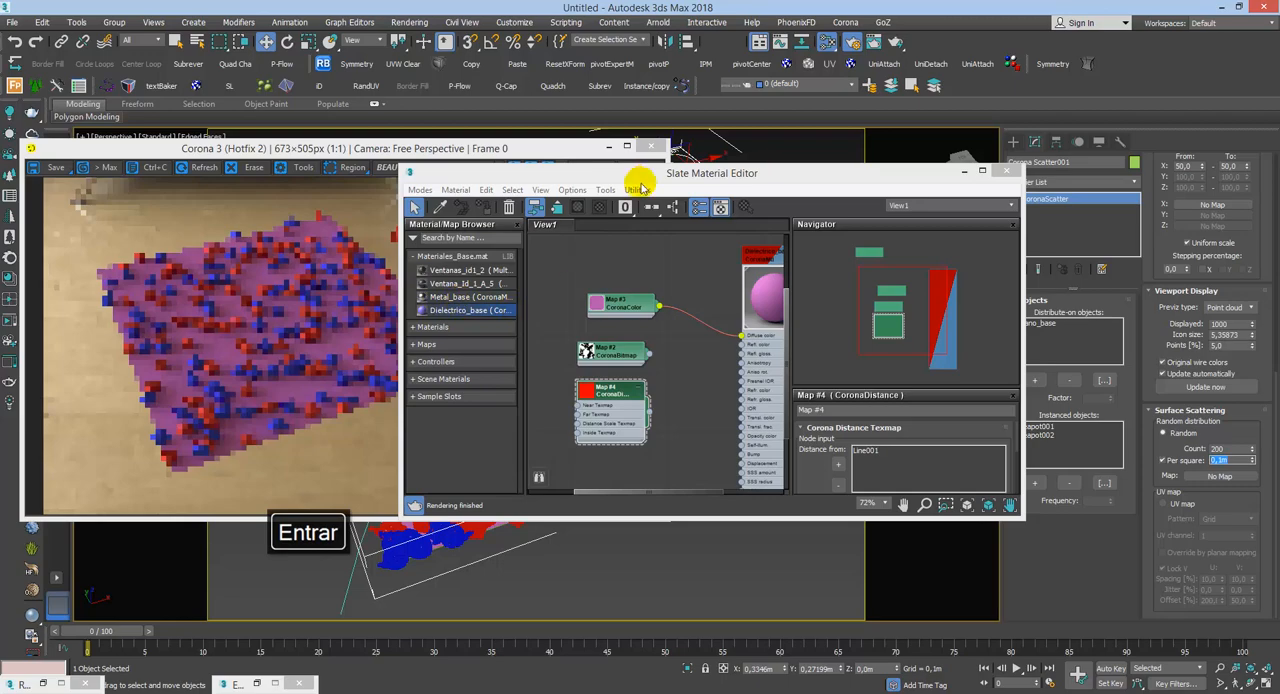
Step: Set the surface scattering Count to 100 and try Per square sizes of 0,2 m and 0,15 m, keeping 0,15 m
{"action": "left_click_drag", "start_coordinate": [634, 177], "coordinate": [637, 282]}
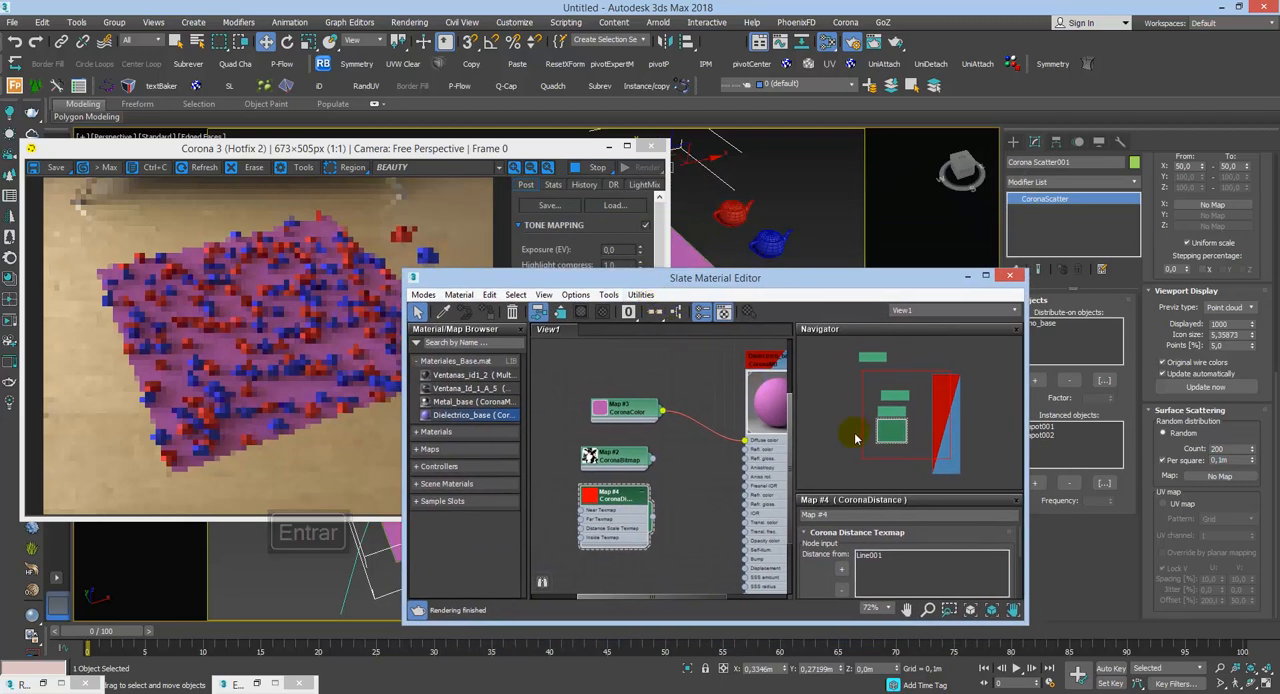
{"action": "double_click", "coordinate": [1222, 449]}
{"action": "type", "text": "100"}
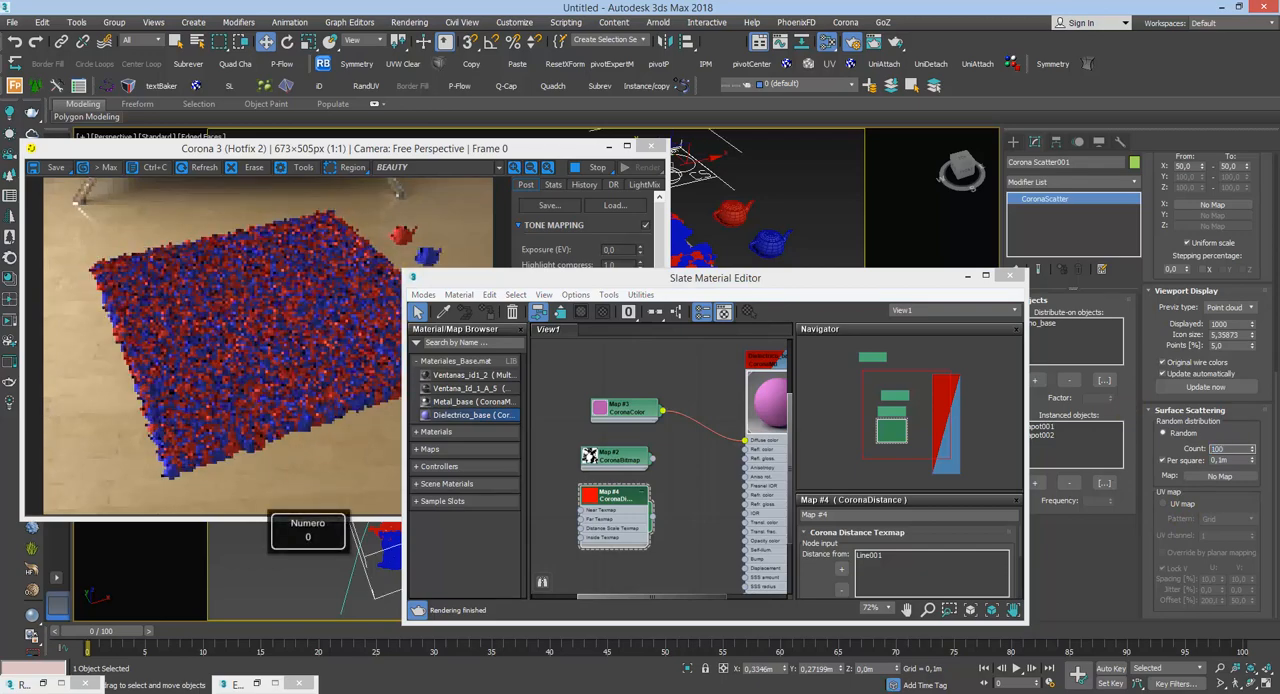
{"action": "left_click", "coordinate": [972, 285]}
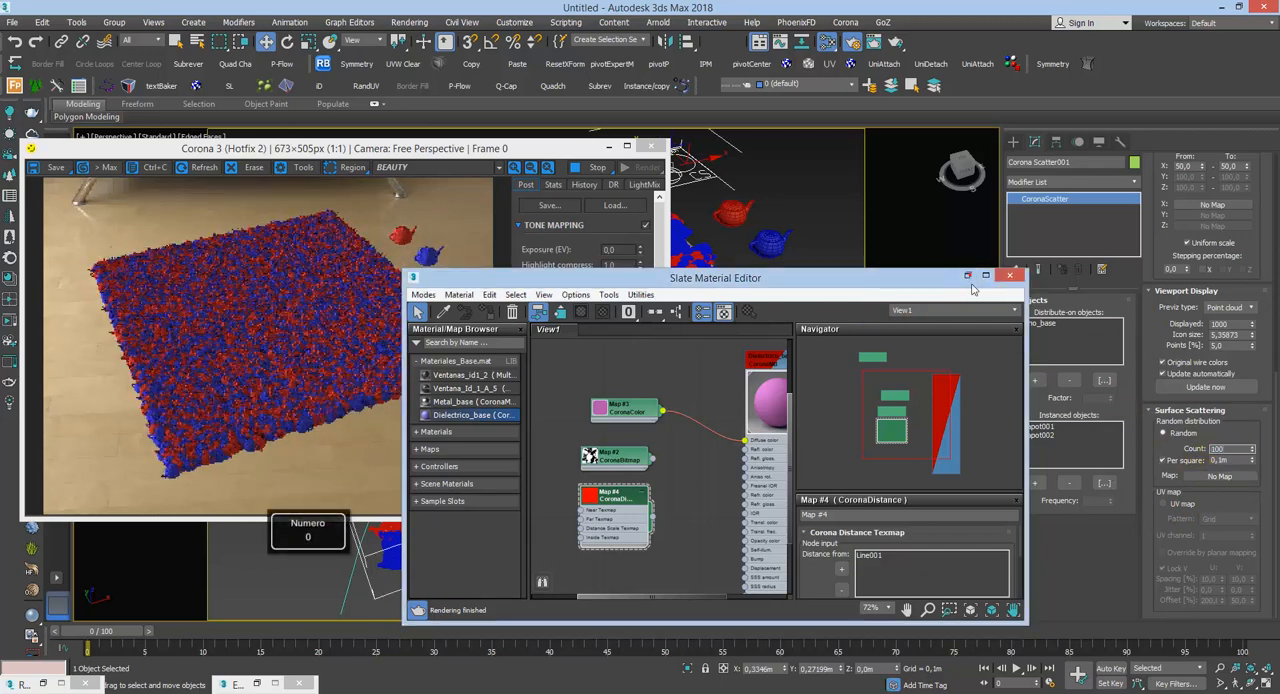
{"action": "left_click", "coordinate": [967, 276]}
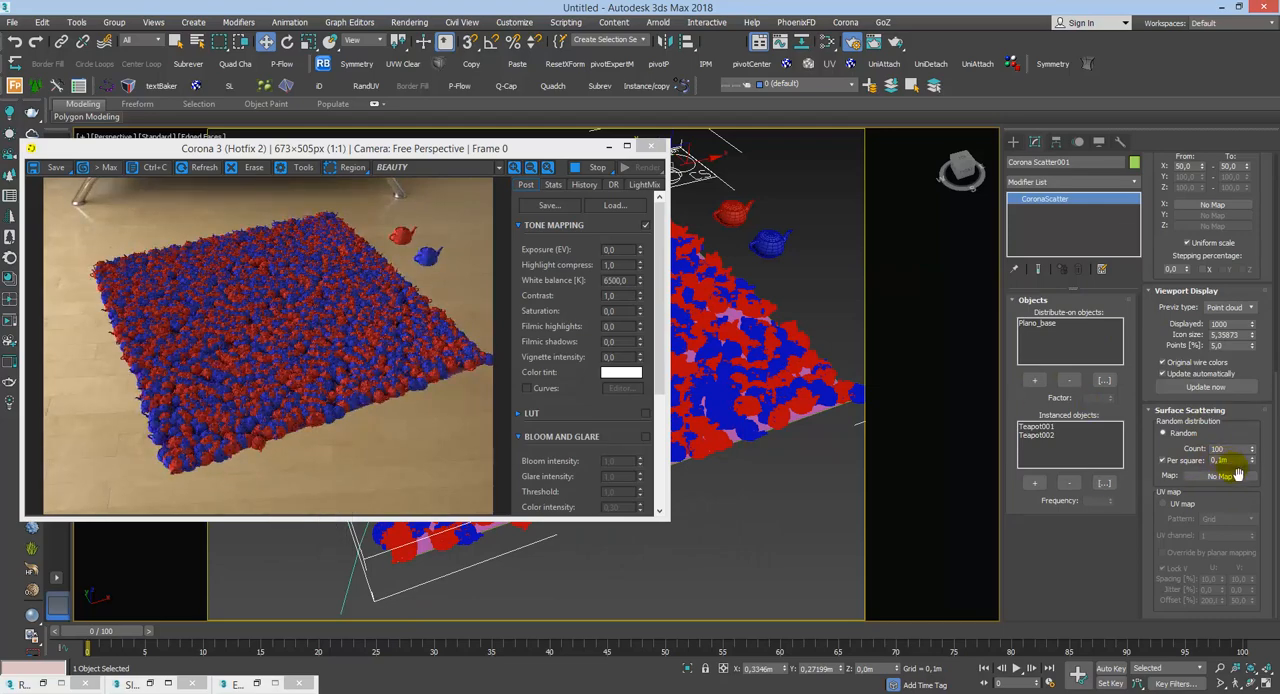
{"action": "key", "text": "Return"}
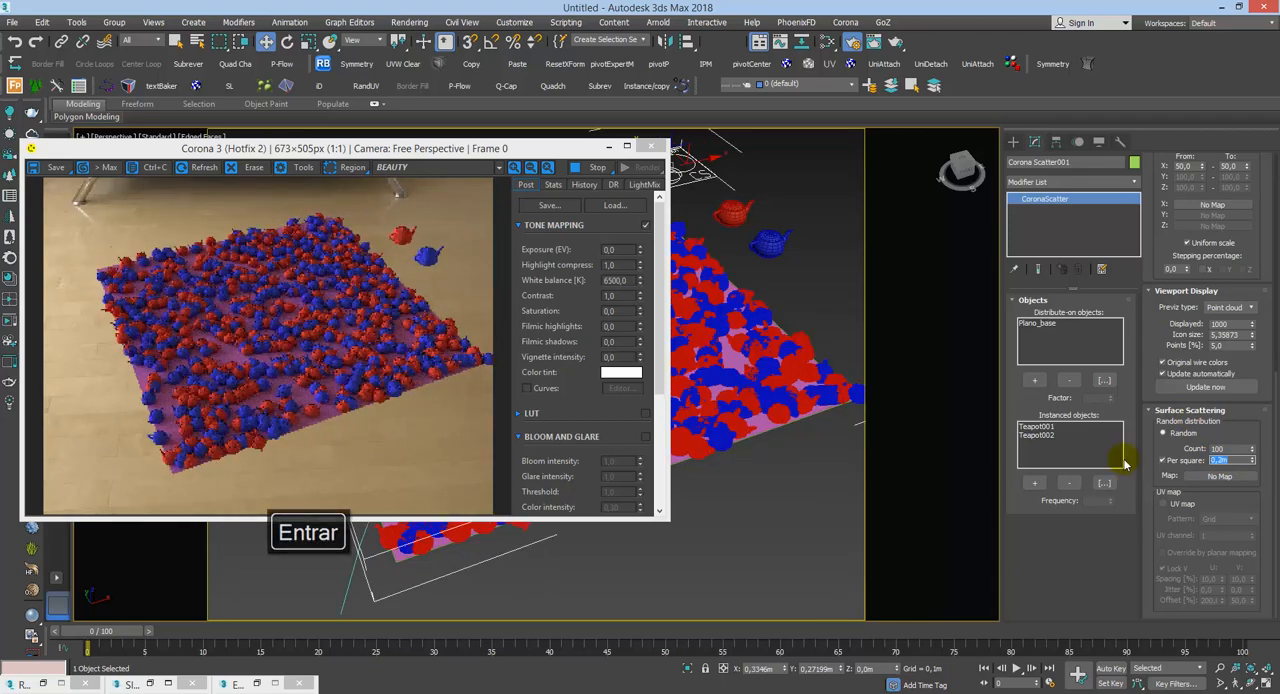
{"action": "key", "text": "Return"}
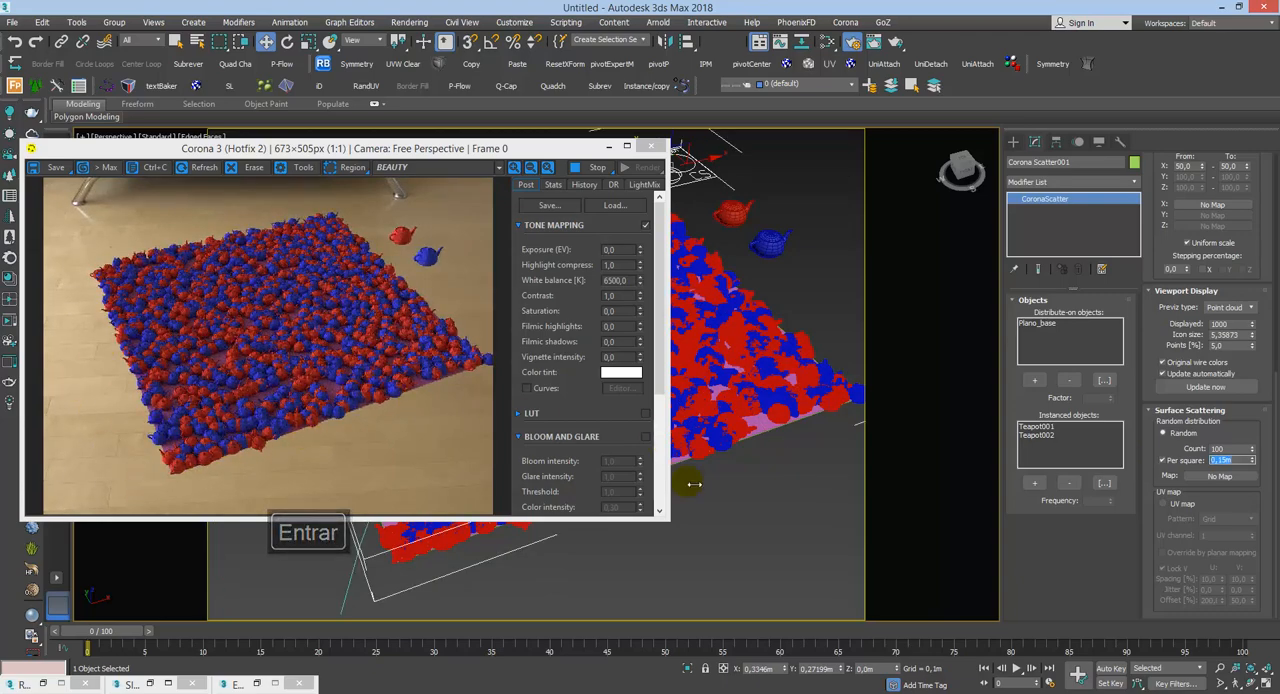
Step: Reopen the Slate Material Editor and reselect the Corona Scatter001 object in the Perspective view
{"action": "left_click", "coordinate": [811, 300]}
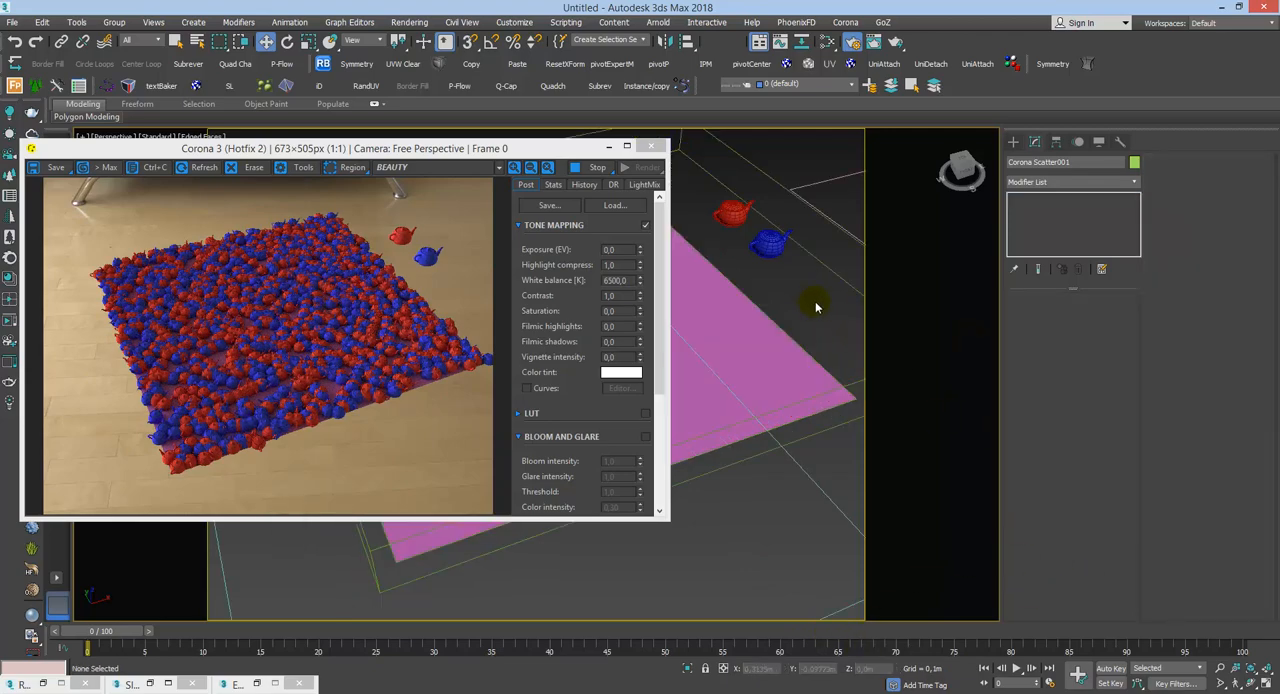
{"action": "key", "text": "m"}
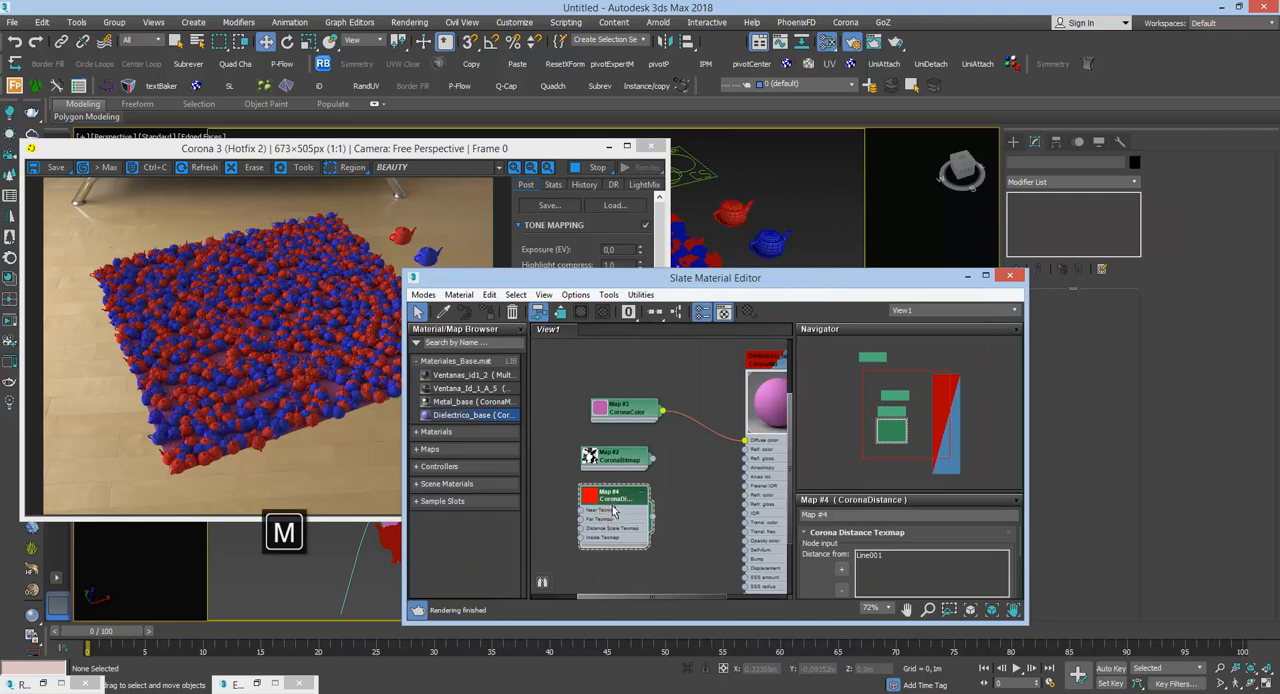
{"action": "left_click", "coordinate": [704, 167]}
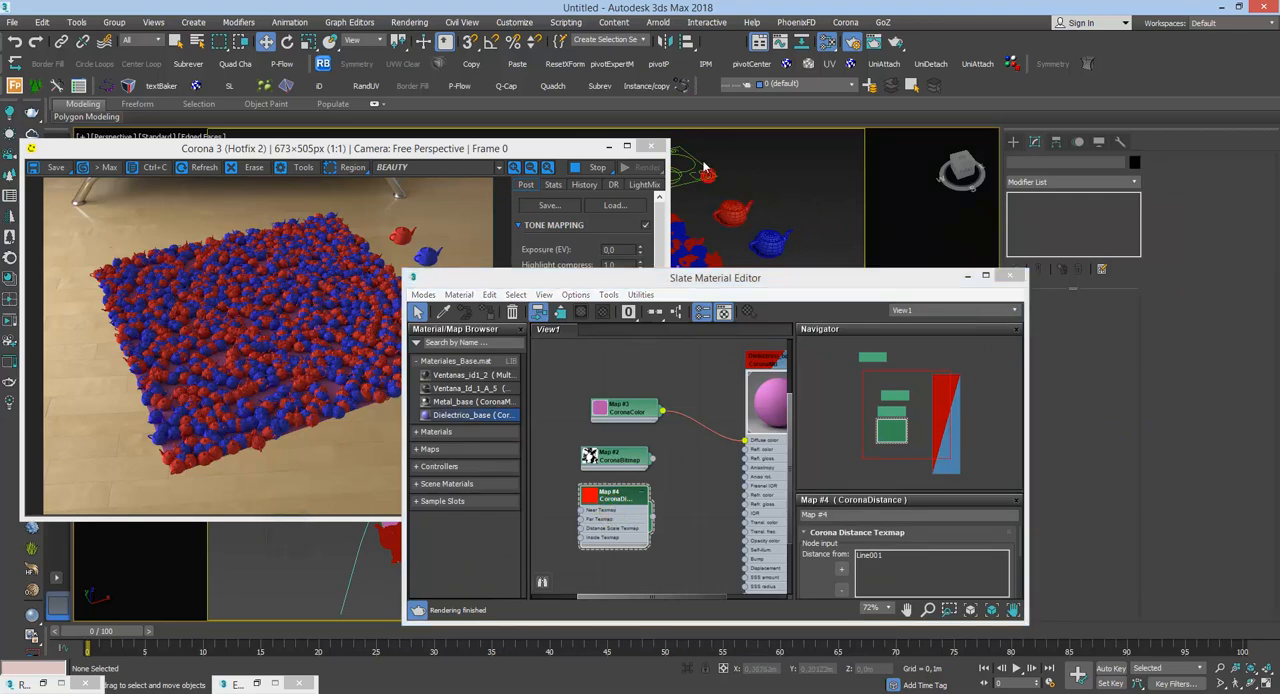
{"action": "left_click", "coordinate": [176, 42]}
{"action": "left_click", "coordinate": [693, 245]}
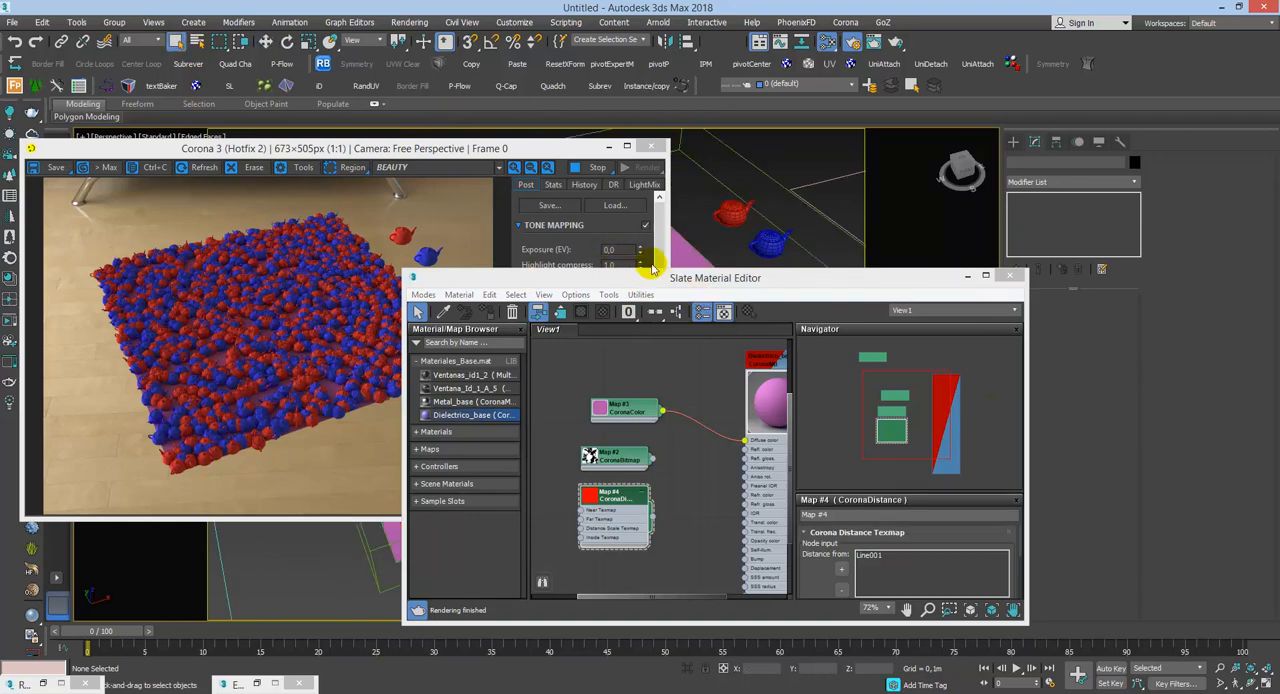
{"action": "left_click_drag", "start_coordinate": [795, 275], "coordinate": [667, 364]}
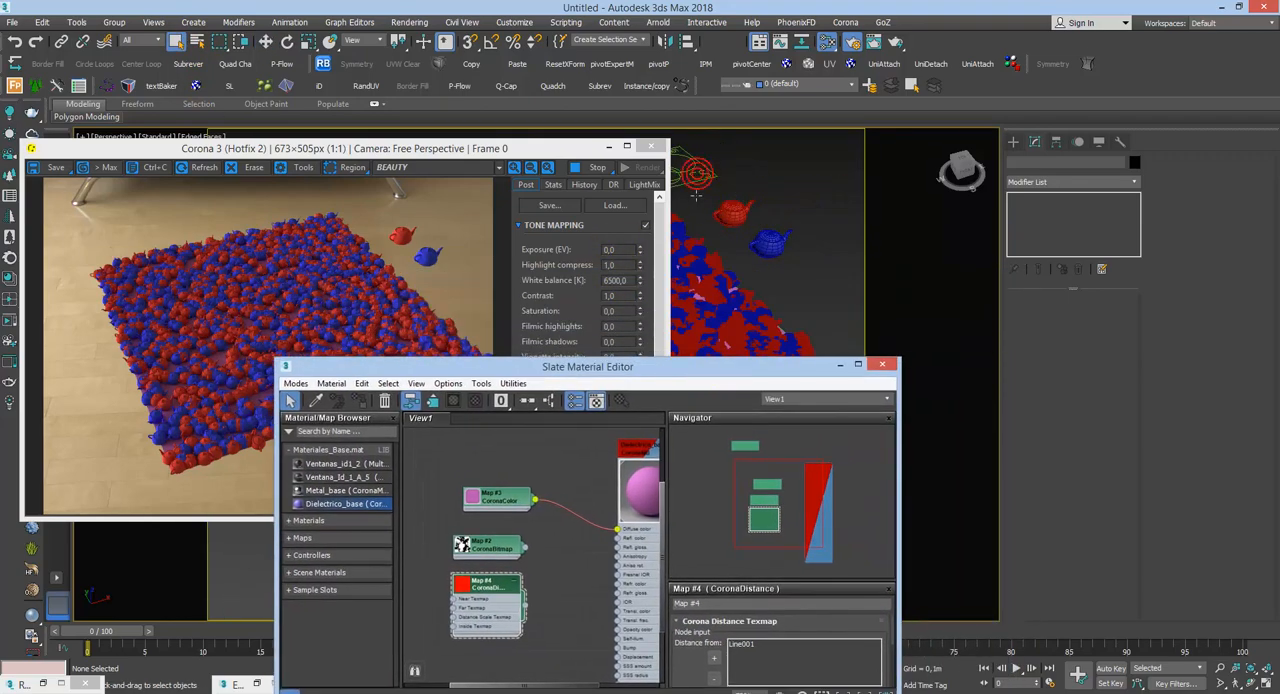
{"action": "left_click", "coordinate": [697, 175]}
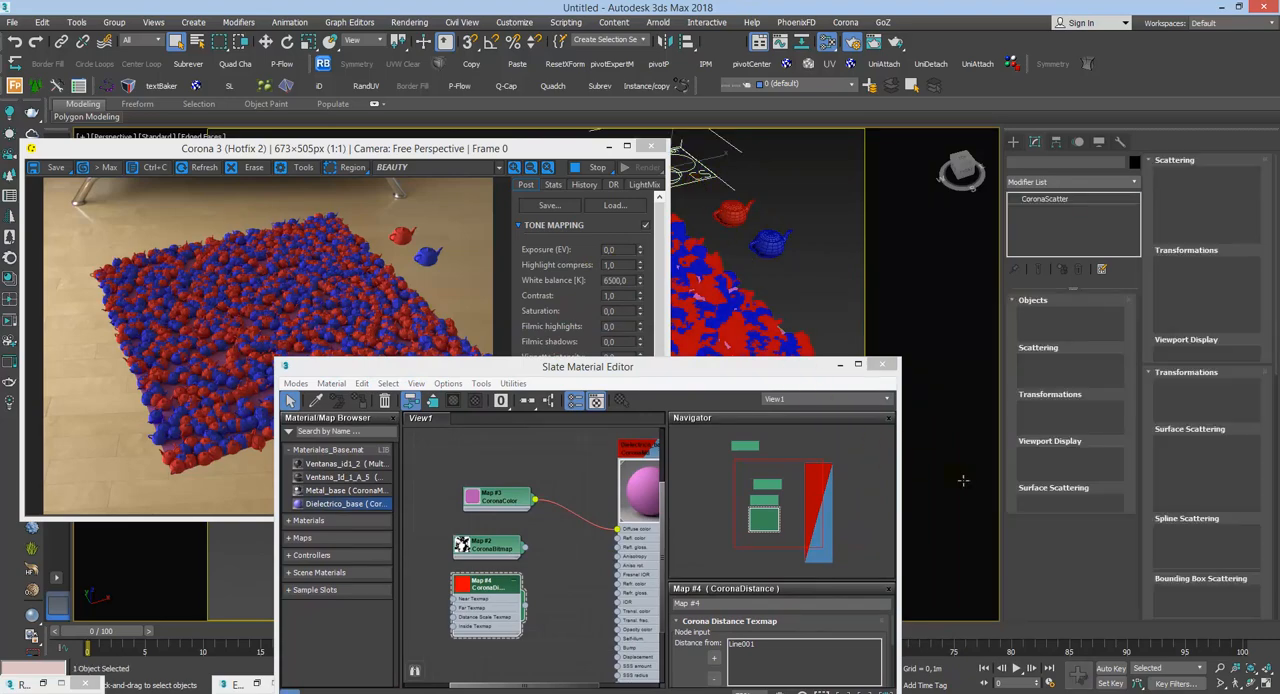
{"action": "key", "text": "Delete"}
{"action": "key", "text": "ctrl+z"}
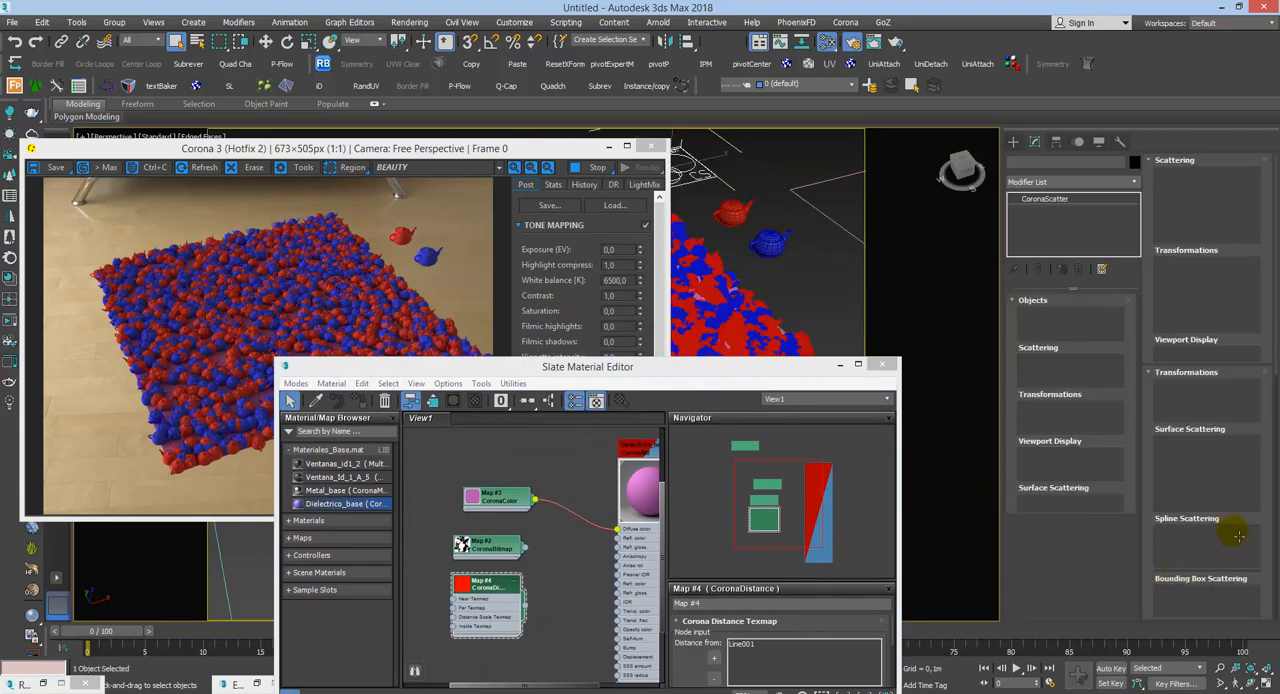
Step: Assign the CoronaDistance map (Map #4) as an instance to the Map slot of the scatter's Surface Scattering settings
{"action": "left_click_drag", "start_coordinate": [1266, 551], "coordinate": [1266, 547]}
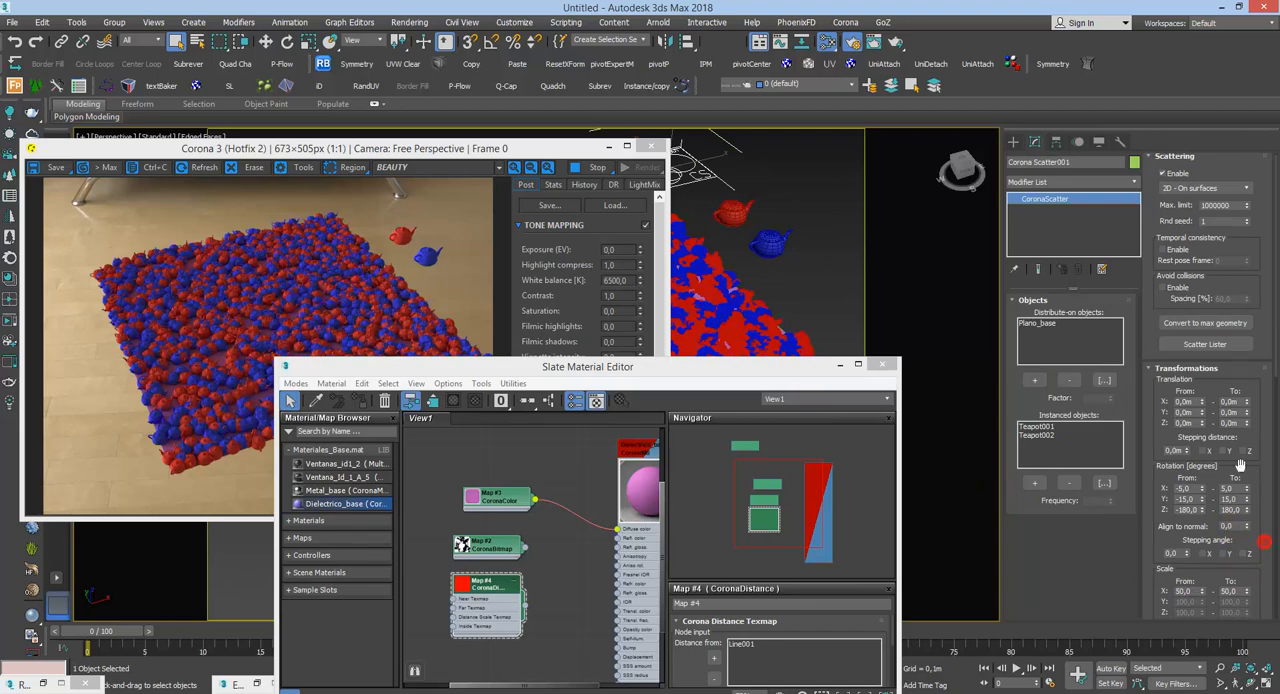
{"action": "left_click", "coordinate": [1163, 372]}
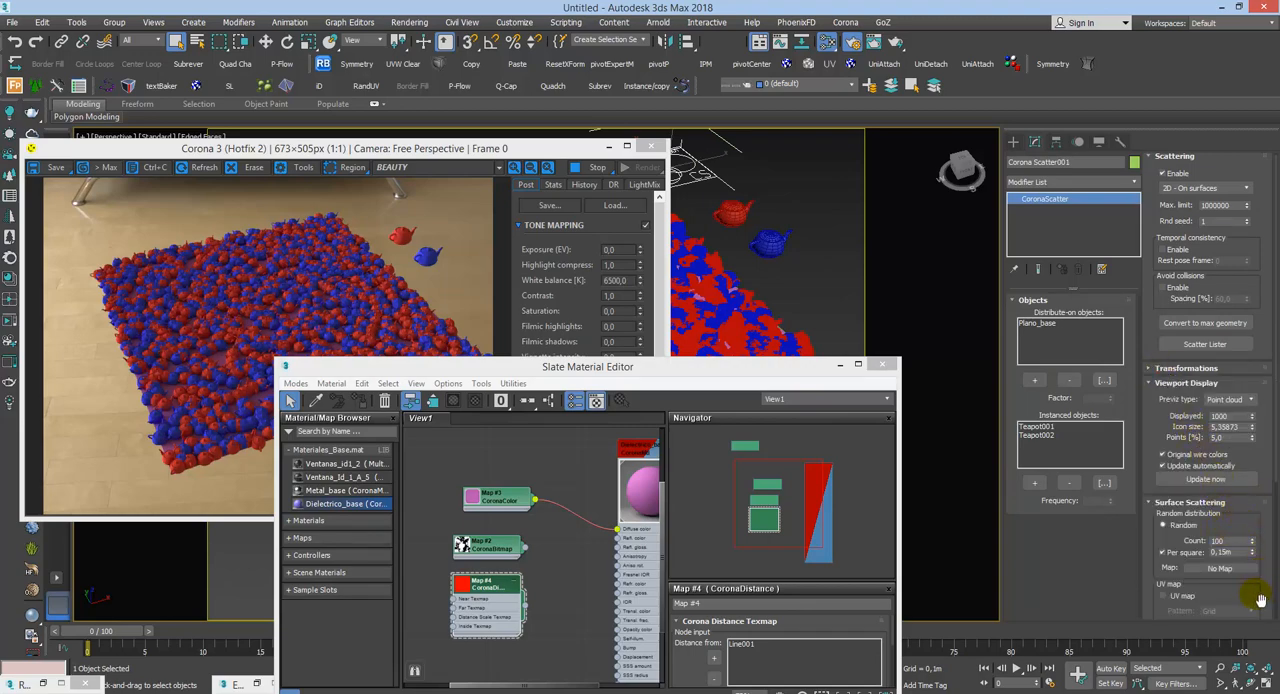
{"action": "left_click_drag", "start_coordinate": [527, 619], "coordinate": [558, 619]}
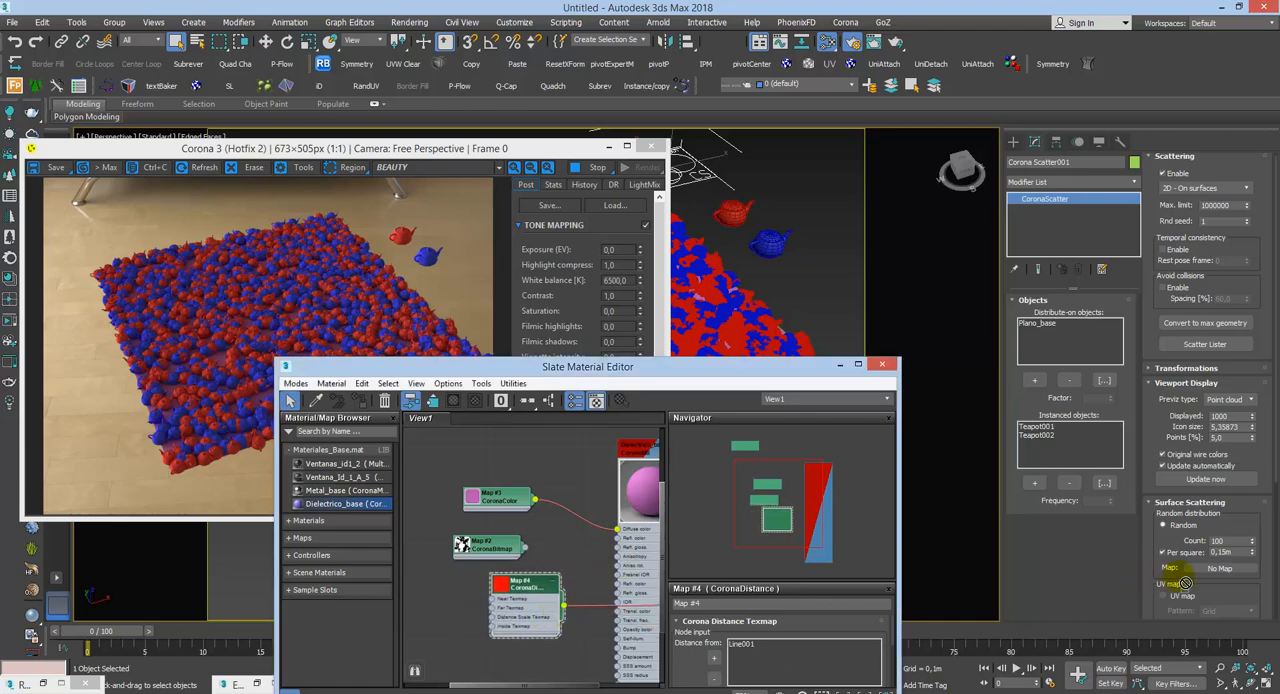
{"action": "left_click_drag", "start_coordinate": [1207, 570], "coordinate": [1210, 568]}
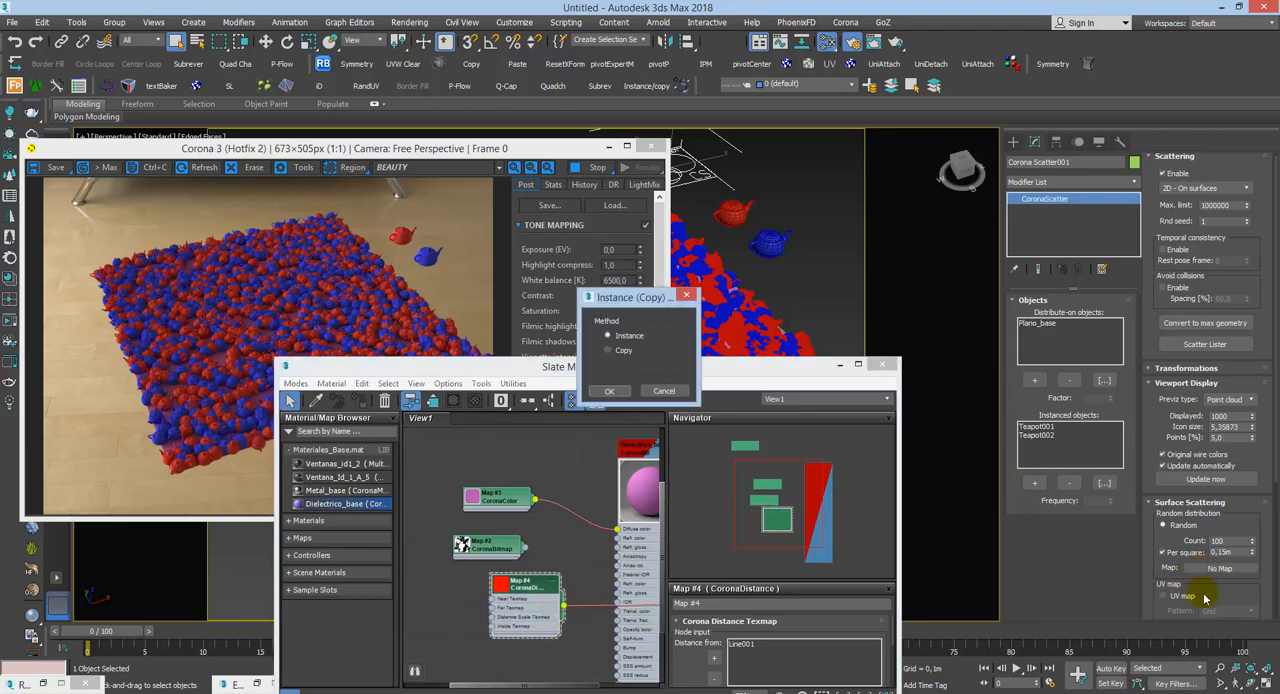
{"action": "left_click", "coordinate": [609, 391]}
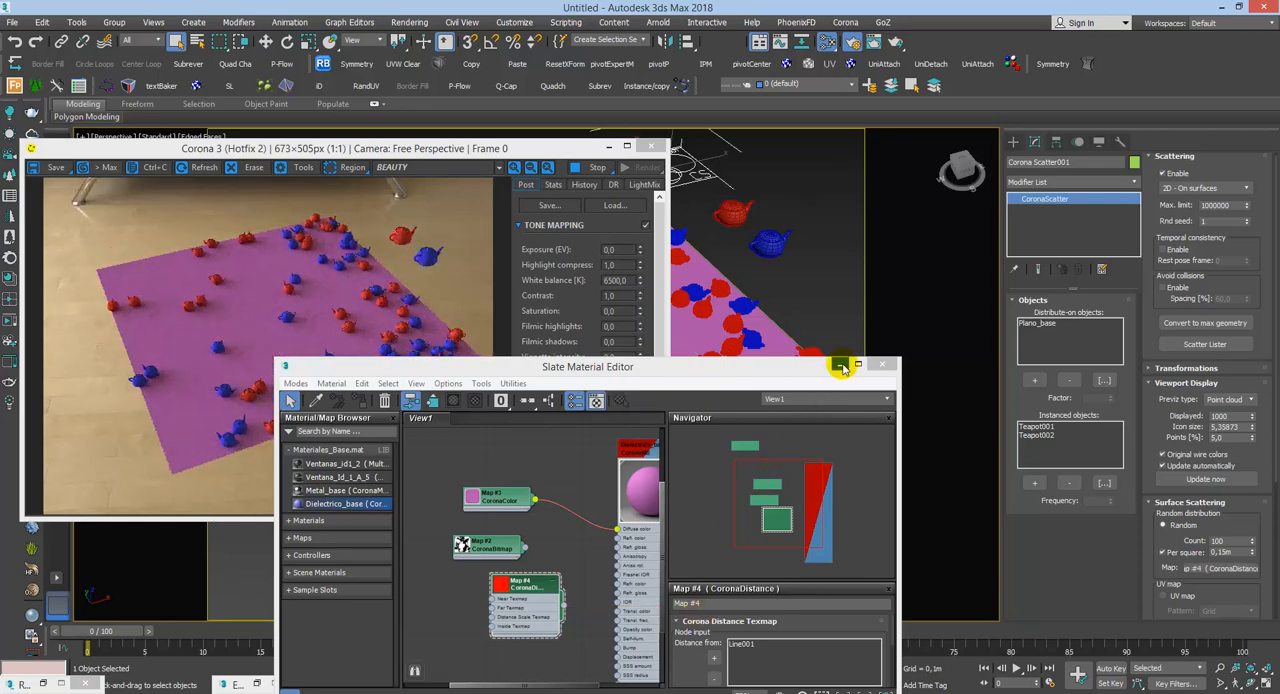
Step: Minimize the Slate Material Editor, set the surface scattering Count to 1000, and turn off Per square
{"action": "left_click", "coordinate": [838, 364]}
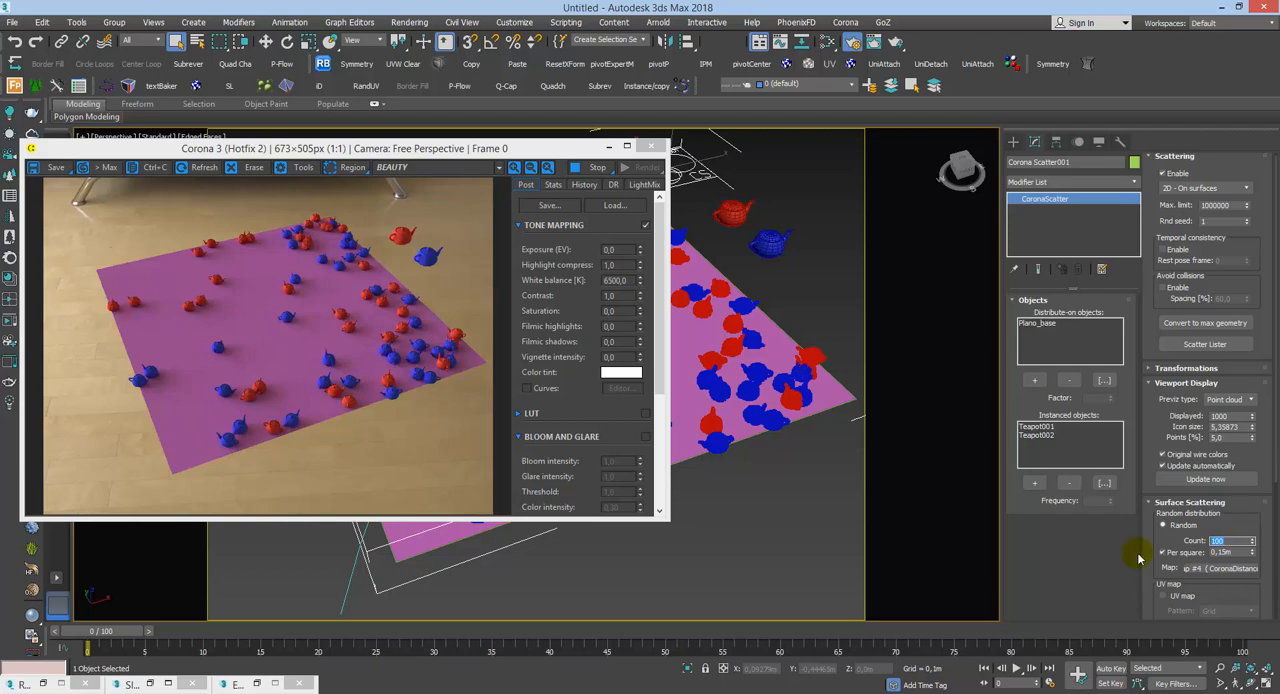
{"action": "type", "text": "000"}
{"action": "key", "text": "Return"}
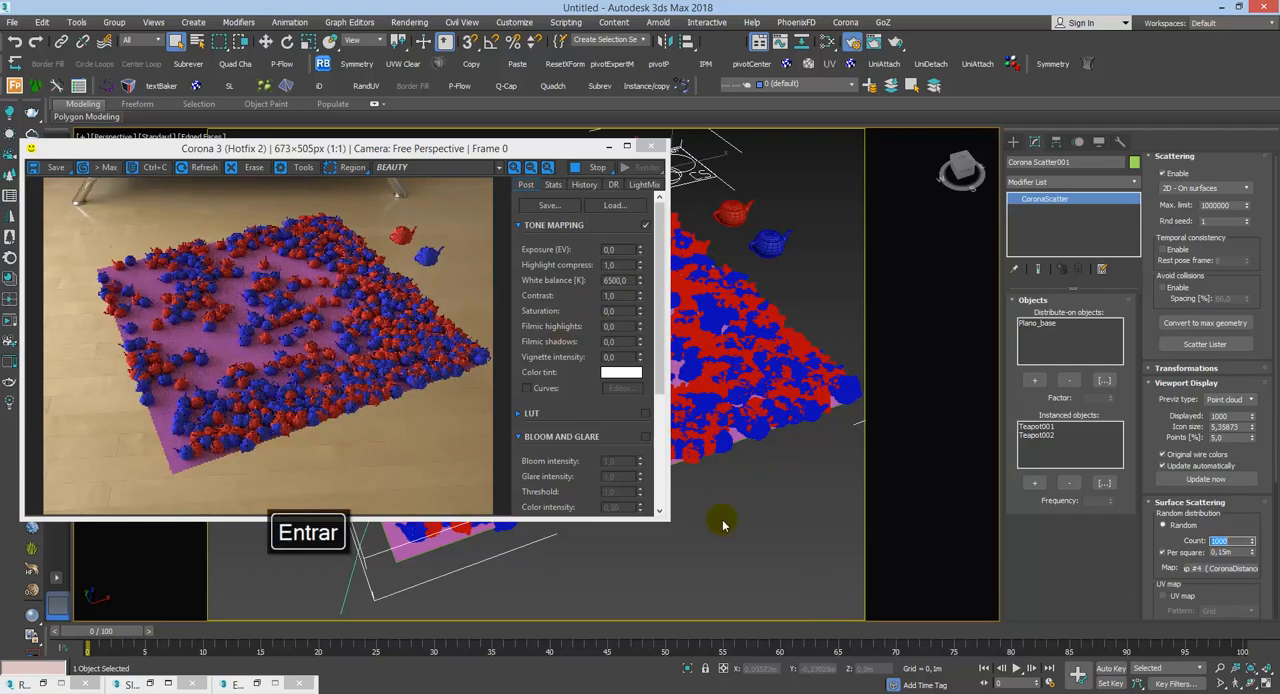
{"action": "left_click", "coordinate": [1168, 566]}
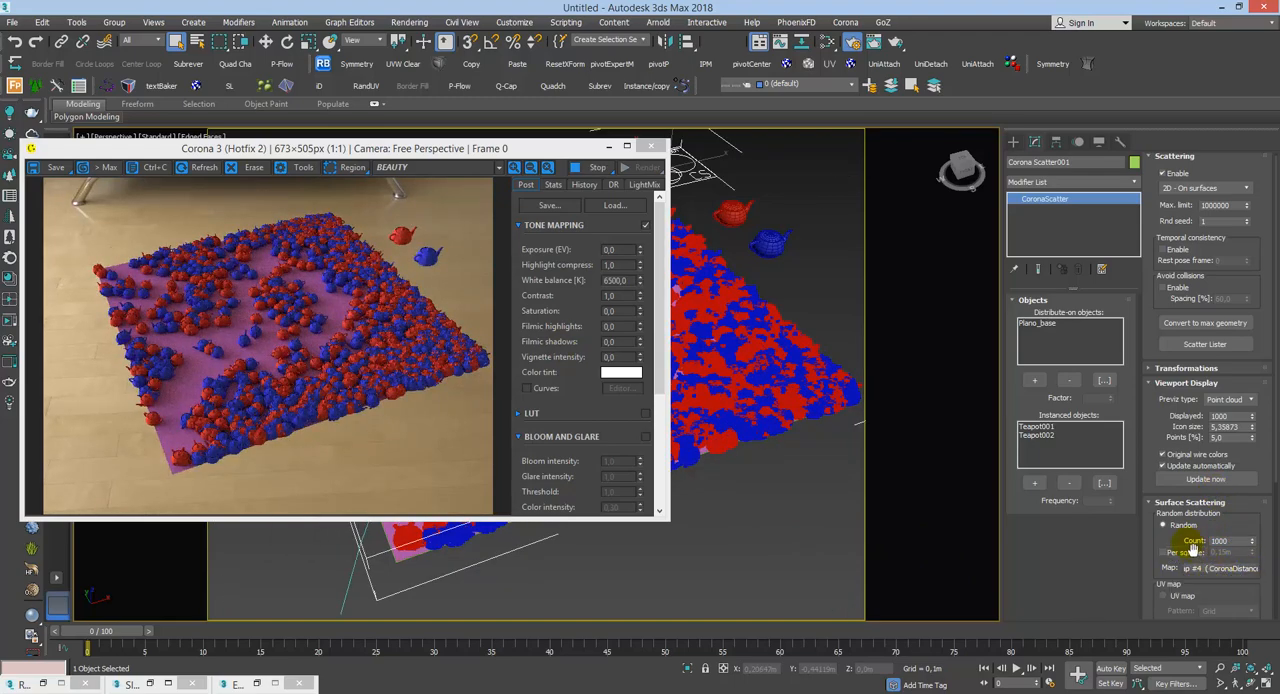
{"action": "mouse_move", "coordinate": [1179, 560]}
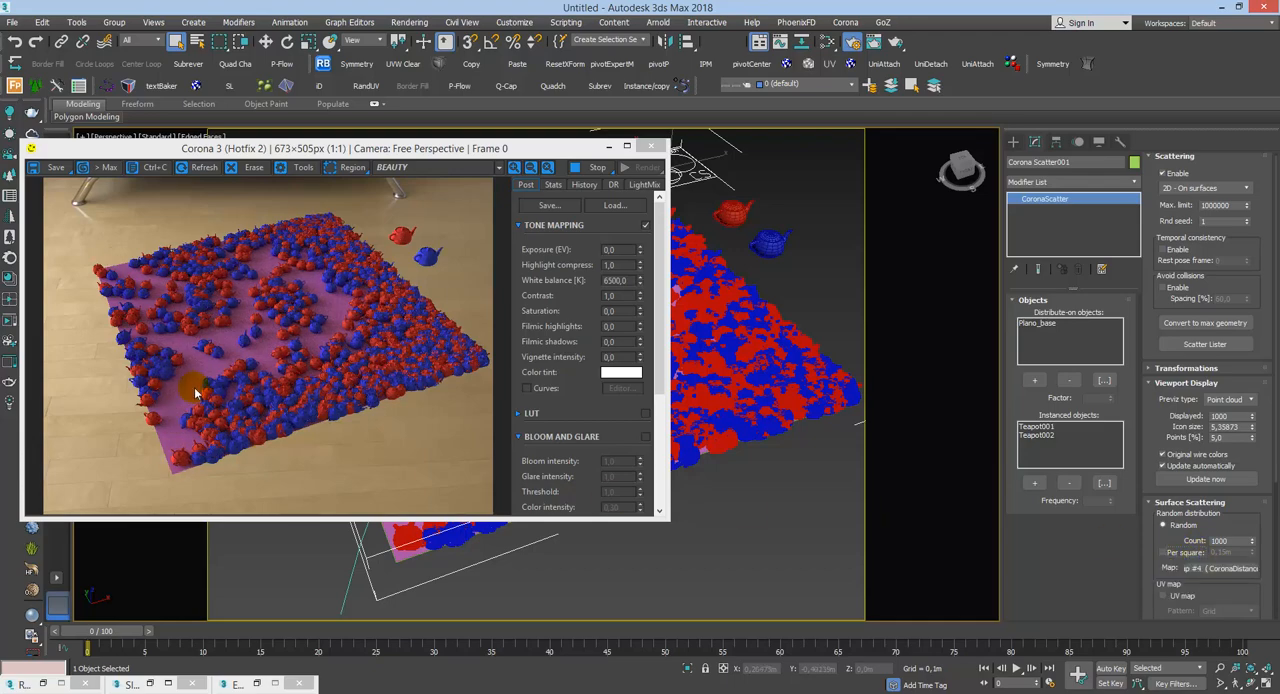
Step: Duplicate the CoronaBitmap map in the Slate Material Editor and place the copy beside the CoronaDistance map
{"action": "left_click_drag", "start_coordinate": [460, 148], "coordinate": [835, 325]}
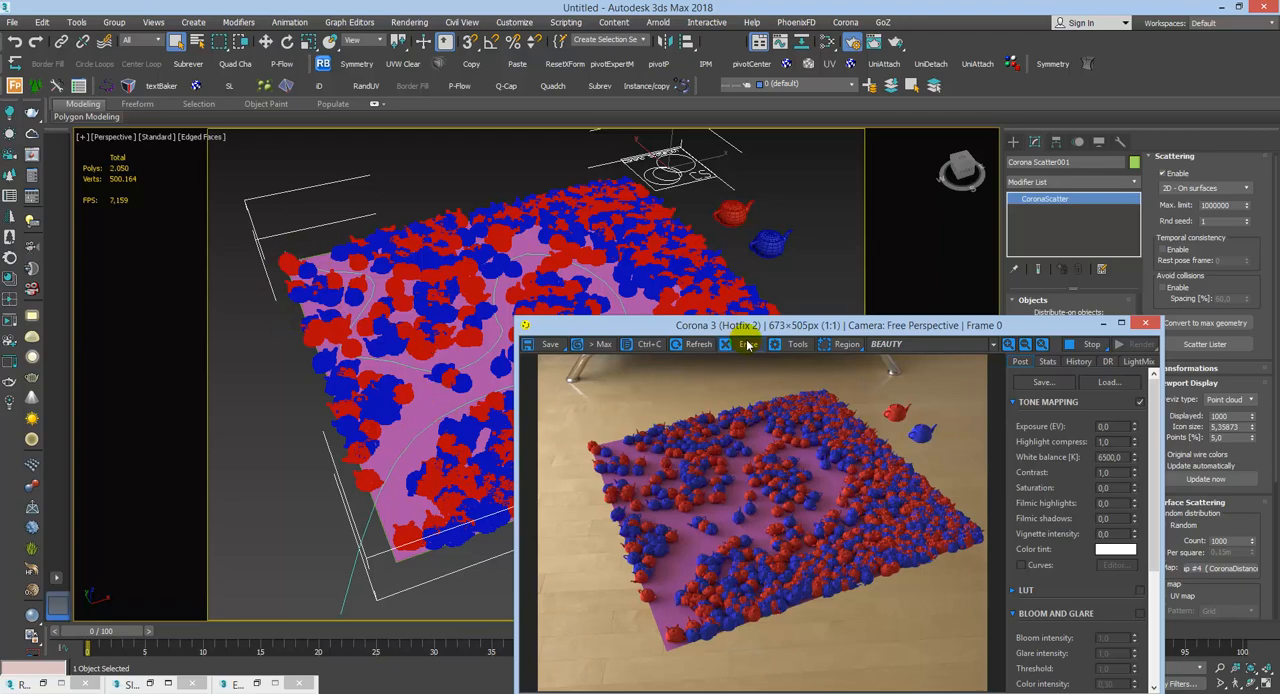
{"action": "left_click_drag", "start_coordinate": [759, 325], "coordinate": [444, 153]}
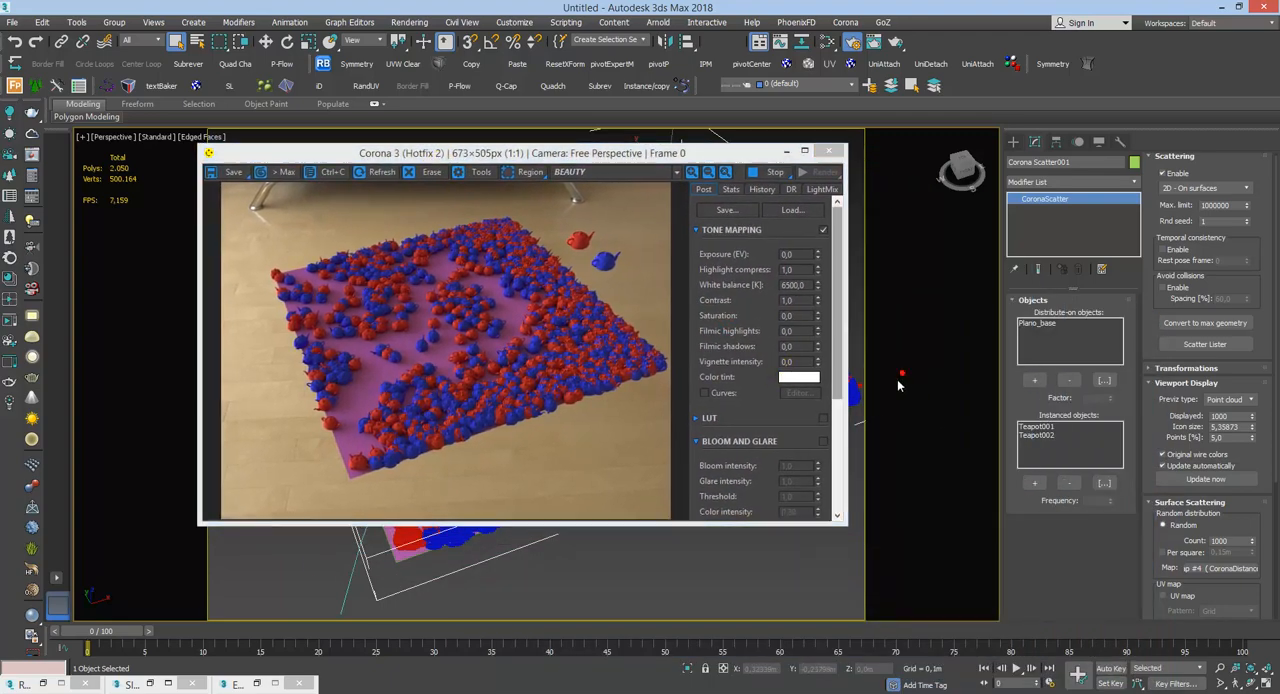
{"action": "key", "text": "m"}
{"action": "left_click_drag", "start_coordinate": [742, 446], "coordinate": [1022, 187]}
{"action": "left_click_drag", "start_coordinate": [808, 365], "coordinate": [765, 433]}
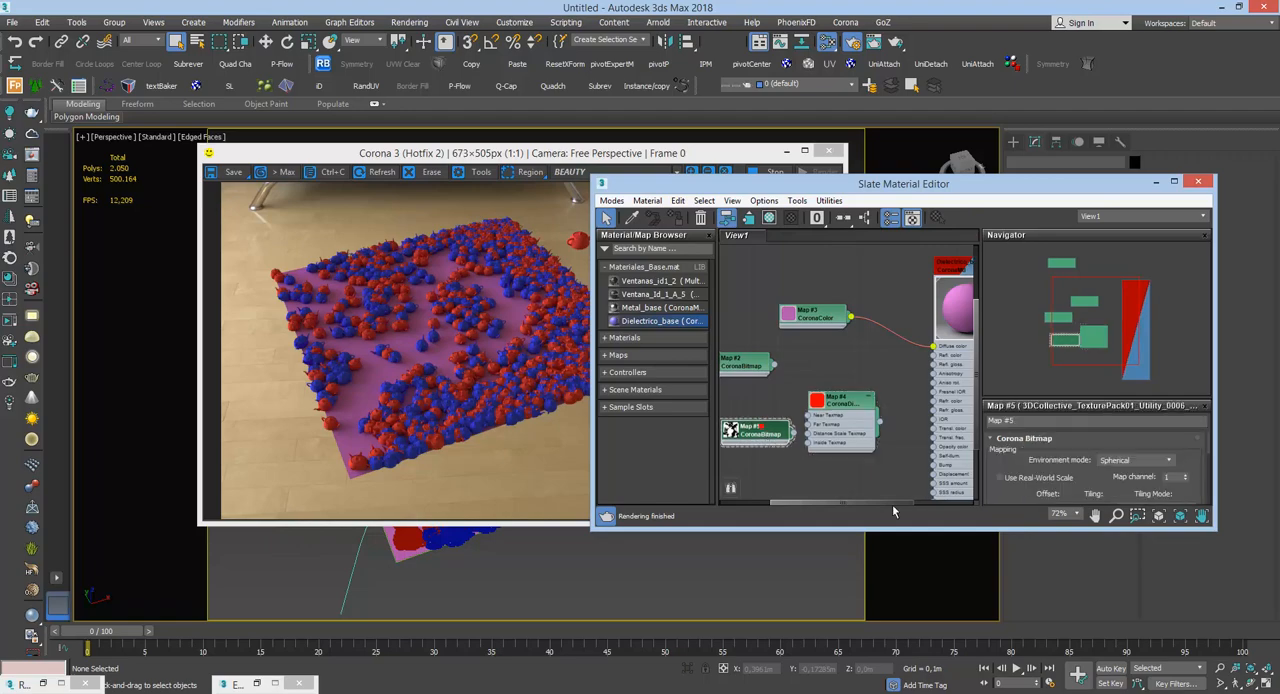
Step: Enlarge the Slate Material Editor and load 3DCollective_TexturePack01_Utility_0020_4K.jpg into the duplicated CoronaBitmap (Map #5)
{"action": "left_click_drag", "start_coordinate": [1086, 186], "coordinate": [1094, 138]}
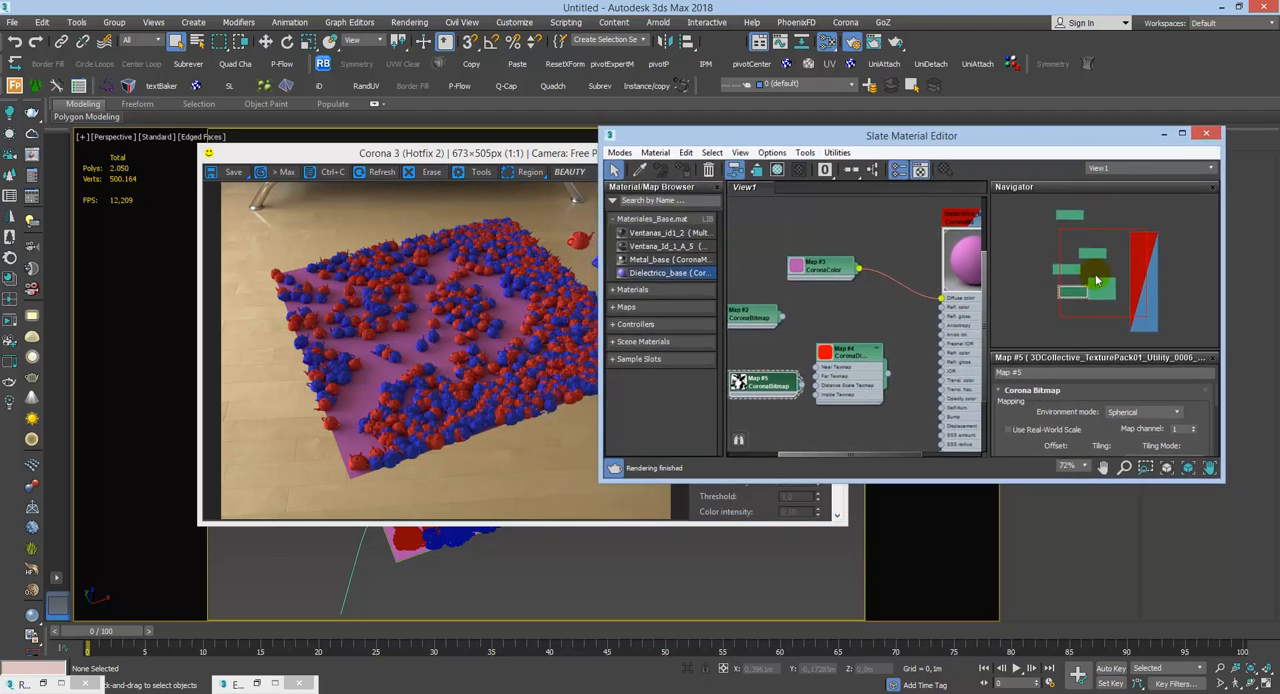
{"action": "left_click_drag", "start_coordinate": [1092, 489], "coordinate": [1092, 638]}
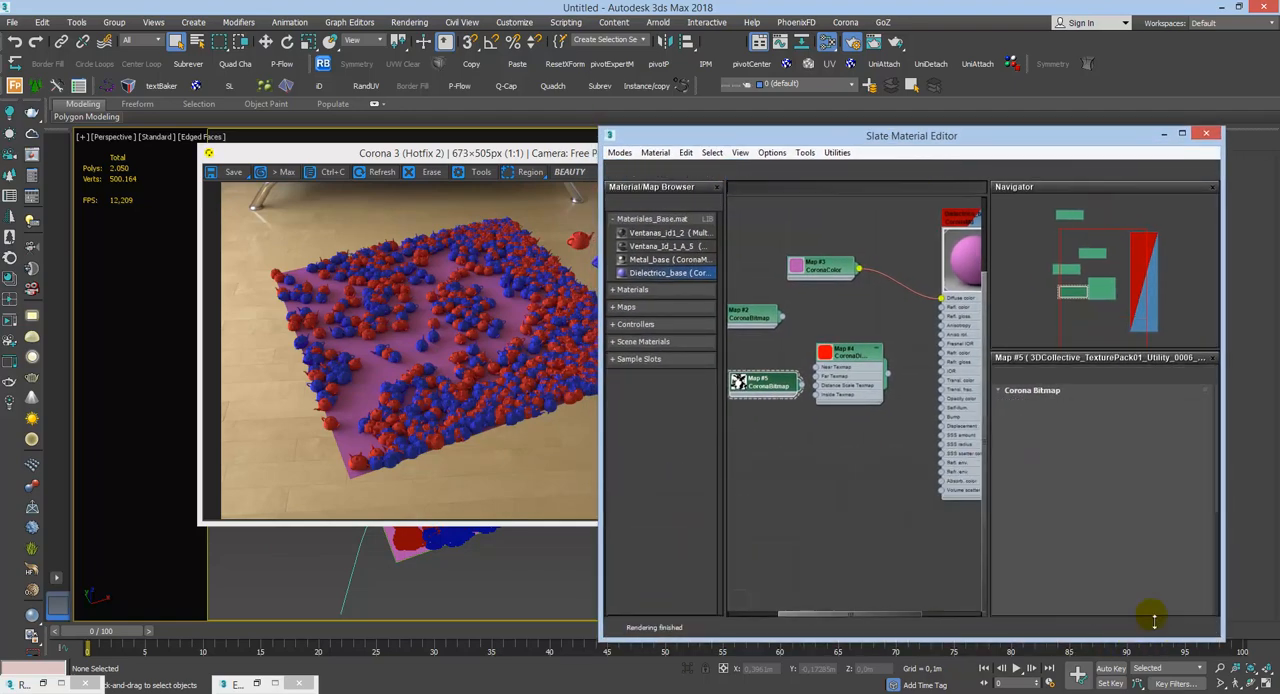
{"action": "scroll", "coordinate": [1185, 529], "scroll_direction": "down", "scroll_amount": 5}
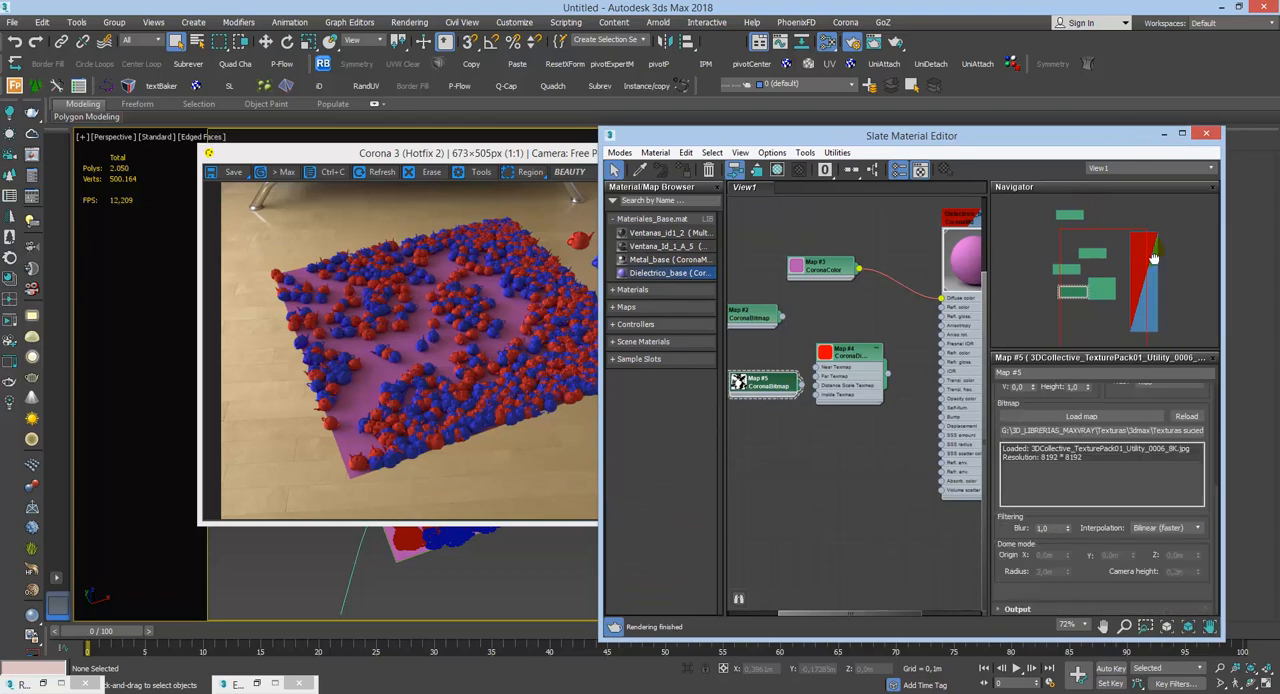
{"action": "scroll", "coordinate": [1130, 450], "scroll_direction": "up", "scroll_amount": 2}
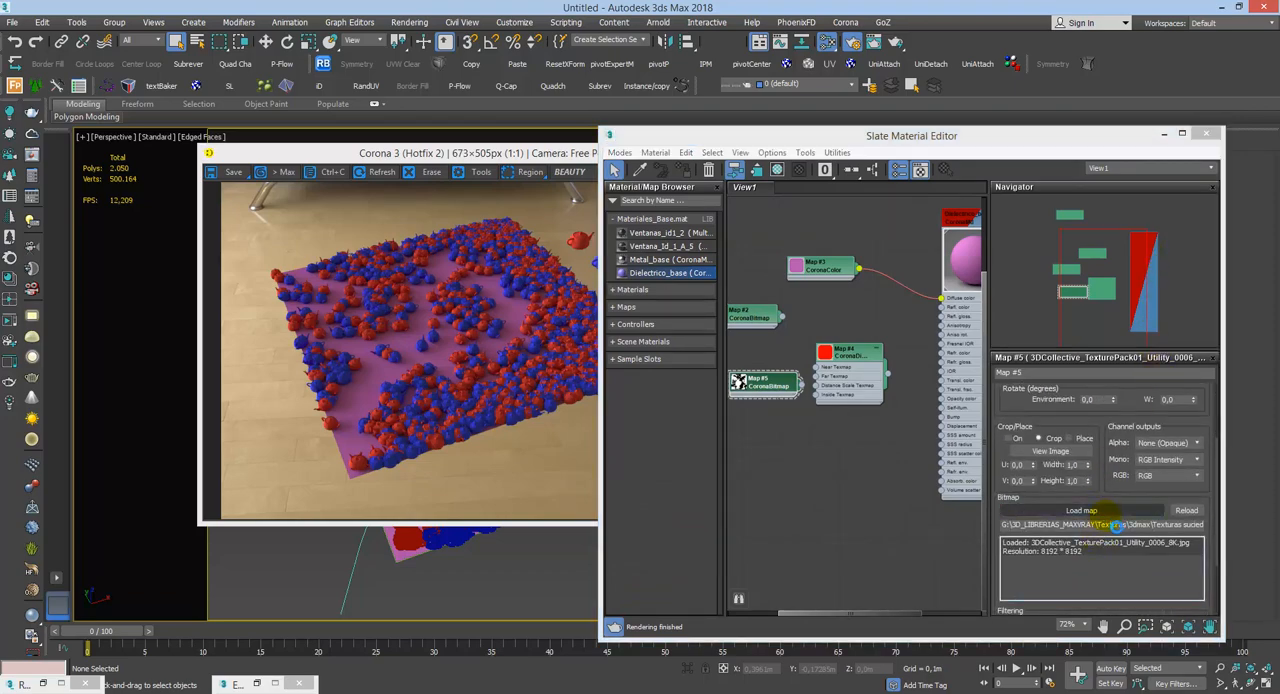
{"action": "left_click", "coordinate": [1112, 524]}
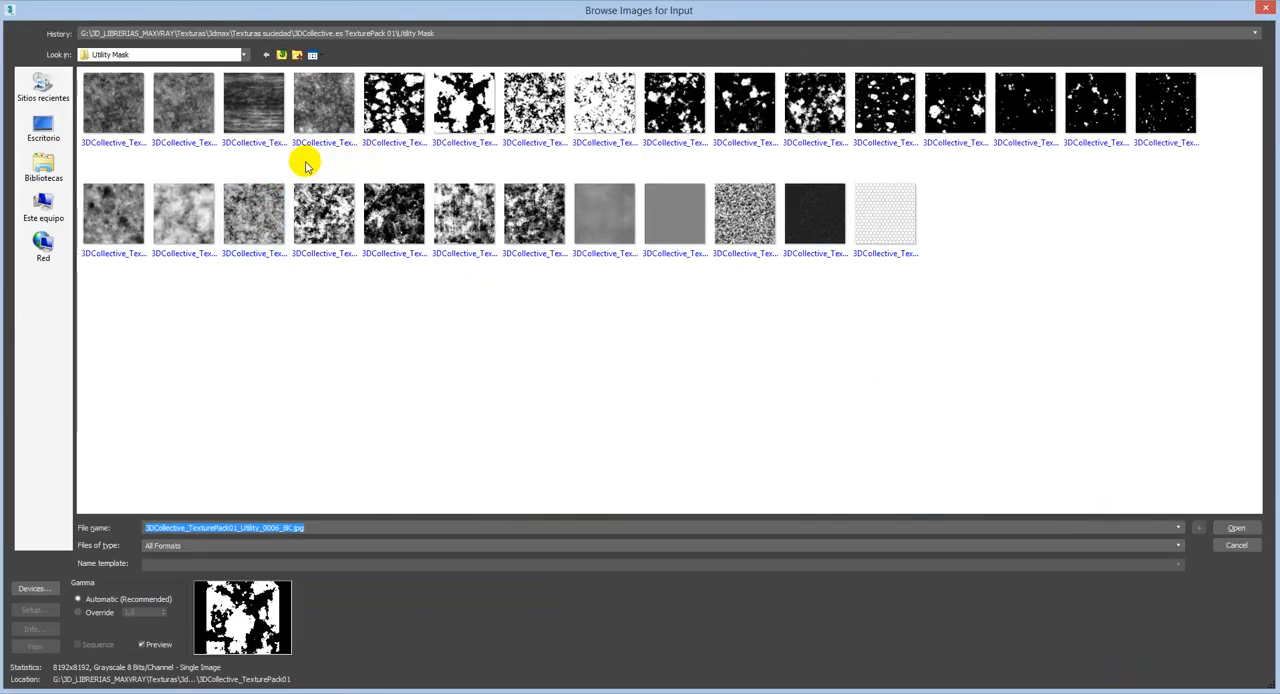
{"action": "double_click", "coordinate": [340, 218]}
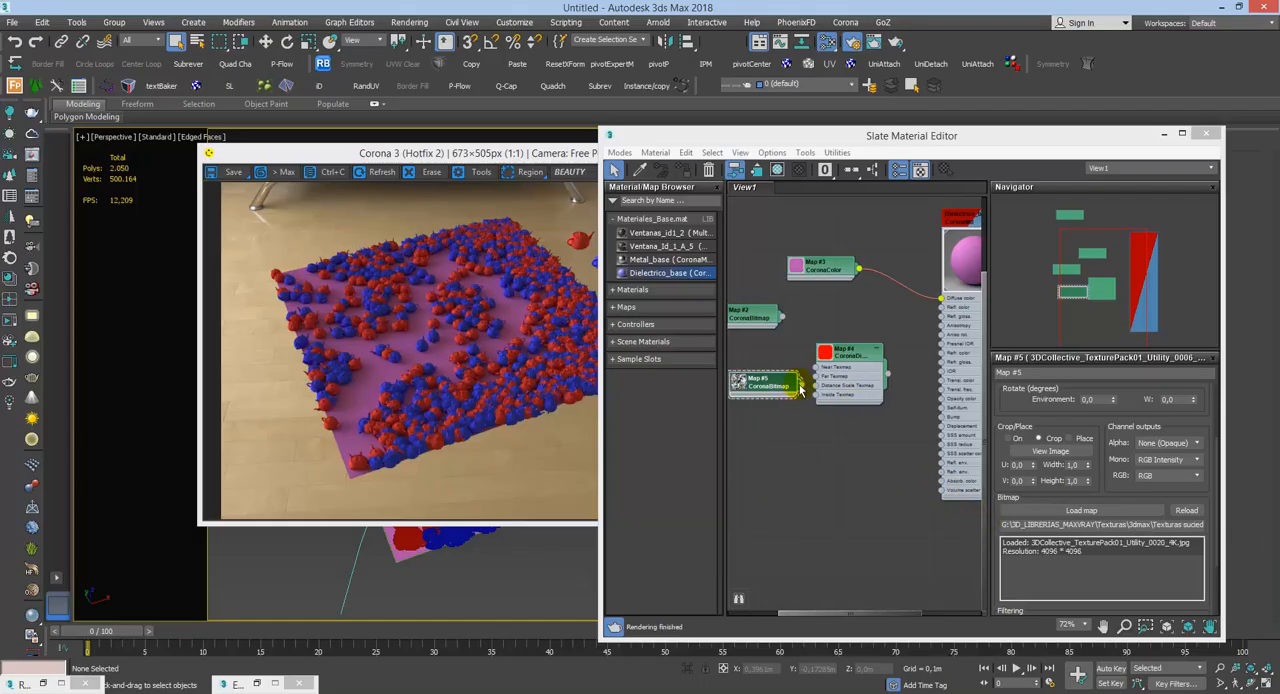
Step: Try the Map #5 bitmap in the Near Texmap input of the CoronaDistance map, switch it to Far Texmap, and move the render window aside
{"action": "left_click_drag", "start_coordinate": [817, 366], "coordinate": [818, 368]}
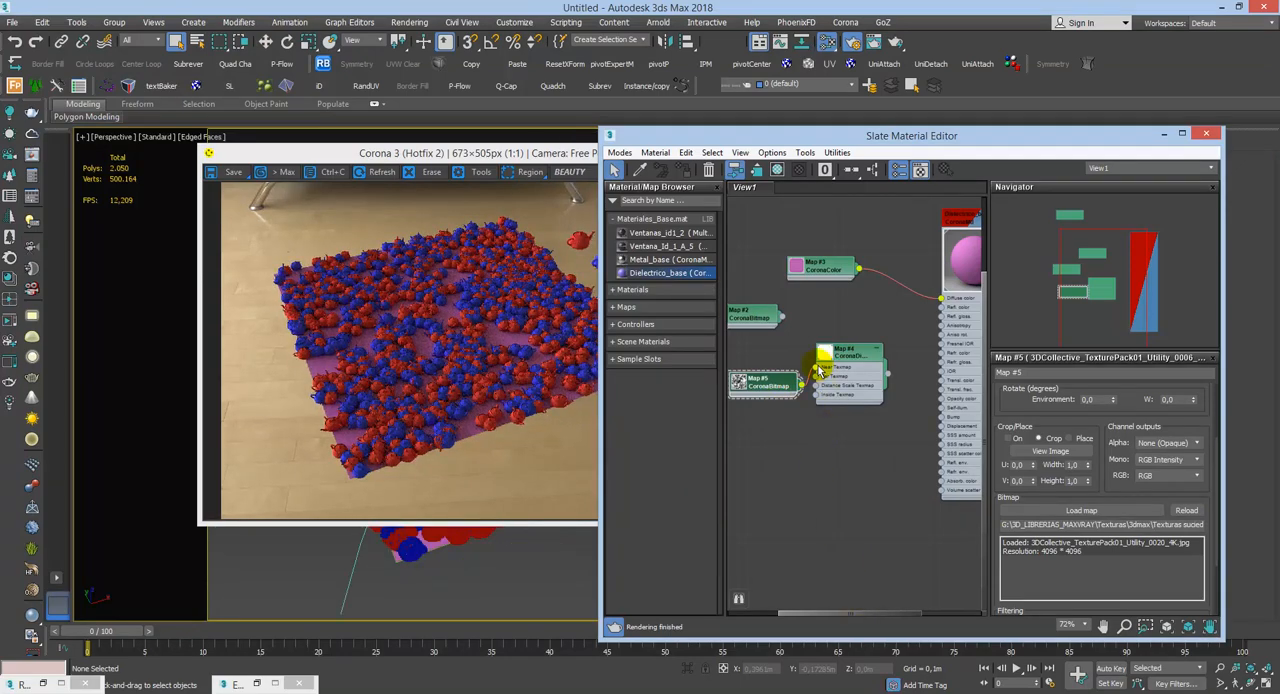
{"action": "left_click_drag", "start_coordinate": [817, 367], "coordinate": [816, 377]}
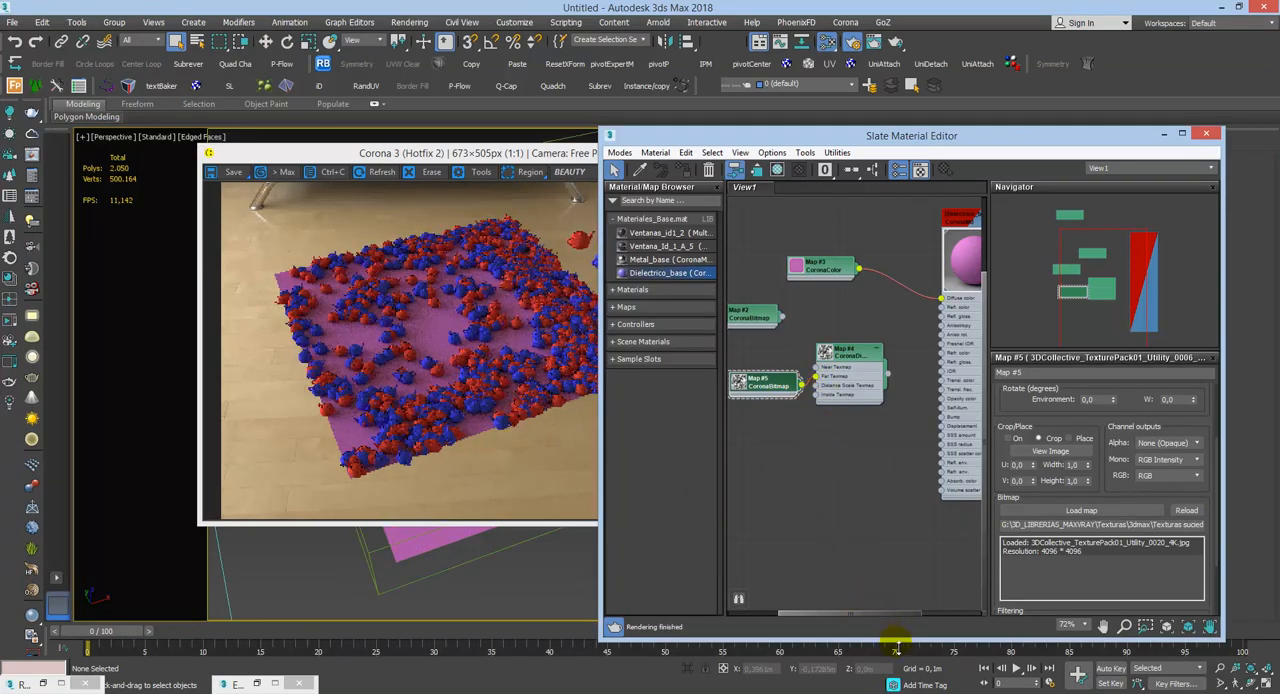
{"action": "left_click", "coordinate": [571, 152]}
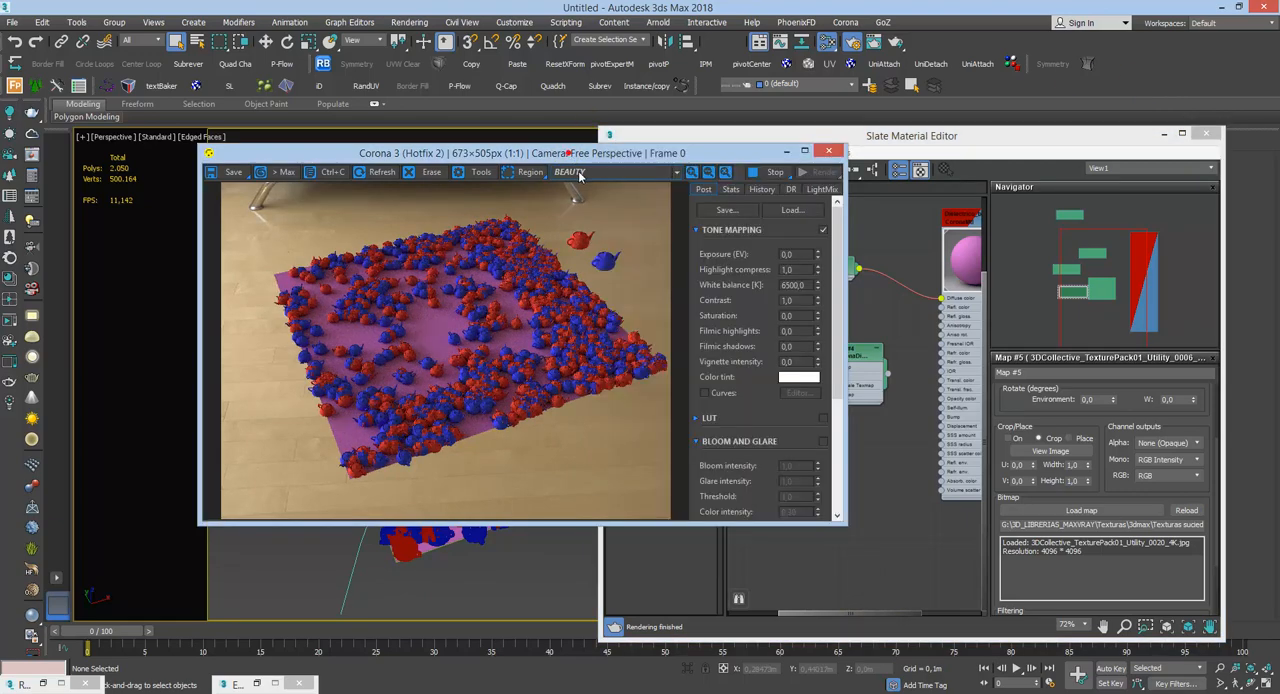
{"action": "left_click_drag", "start_coordinate": [728, 155], "coordinate": [301, 161]}
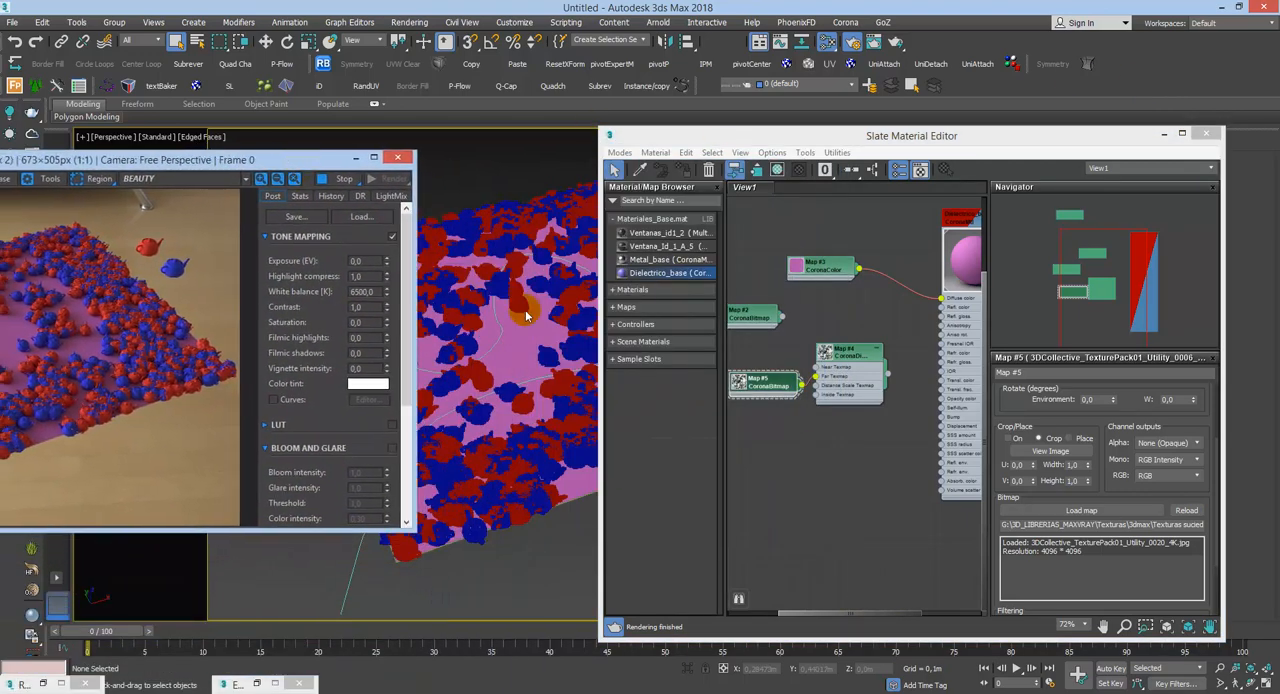
Step: Delete the Map #5 CoronaBitmap node and bring the render preview back beside the Slate Material Editor
{"action": "left_click", "coordinate": [756, 389]}
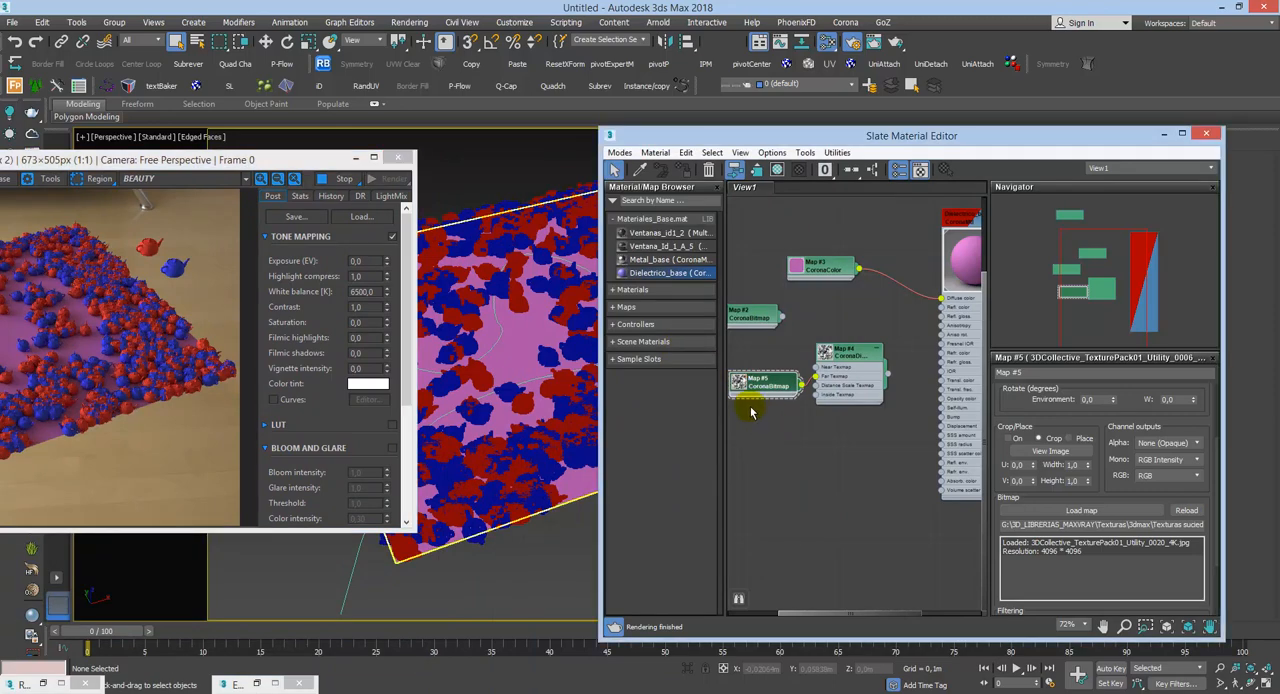
{"action": "key", "text": "Delete"}
{"action": "left_click_drag", "start_coordinate": [283, 163], "coordinate": [612, 172]}
{"action": "left_click", "coordinate": [957, 133]}
Step: Open the CoronaDistance map's parameters and try Distance far values of 0,2 m and 0,1 m
{"action": "middle_click_drag", "start_coordinate": [843, 371], "coordinate": [915, 392]}
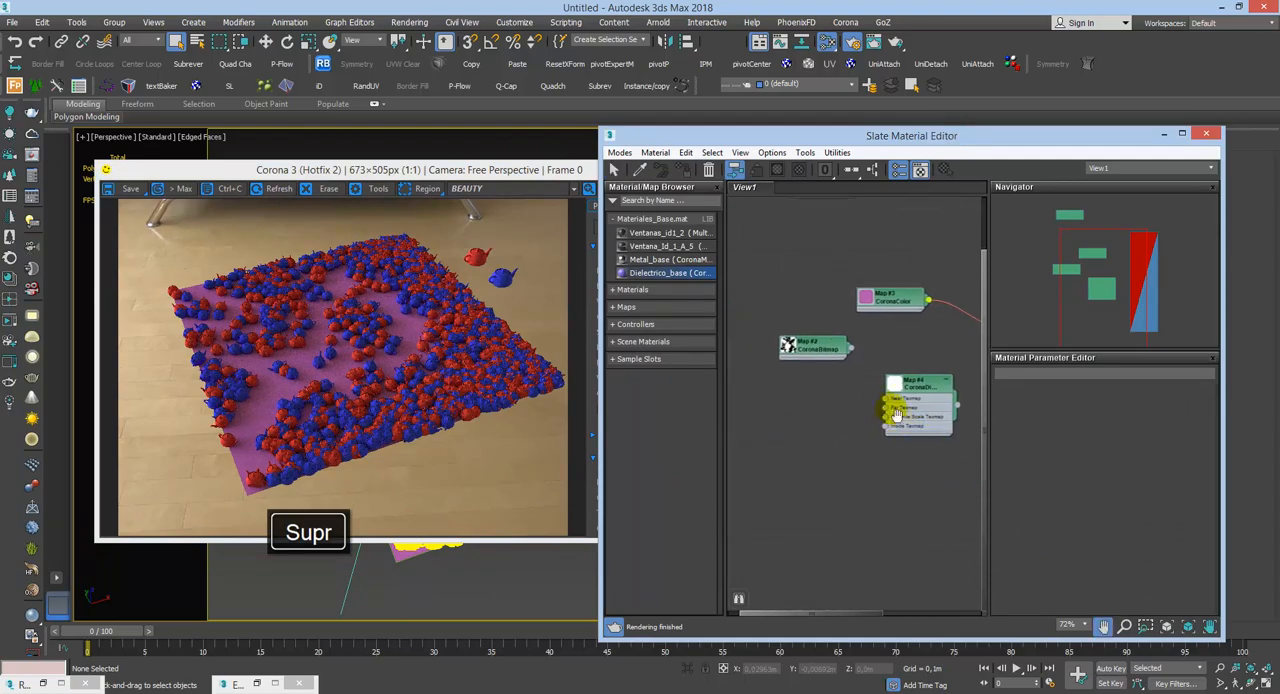
{"action": "double_click", "coordinate": [915, 392]}
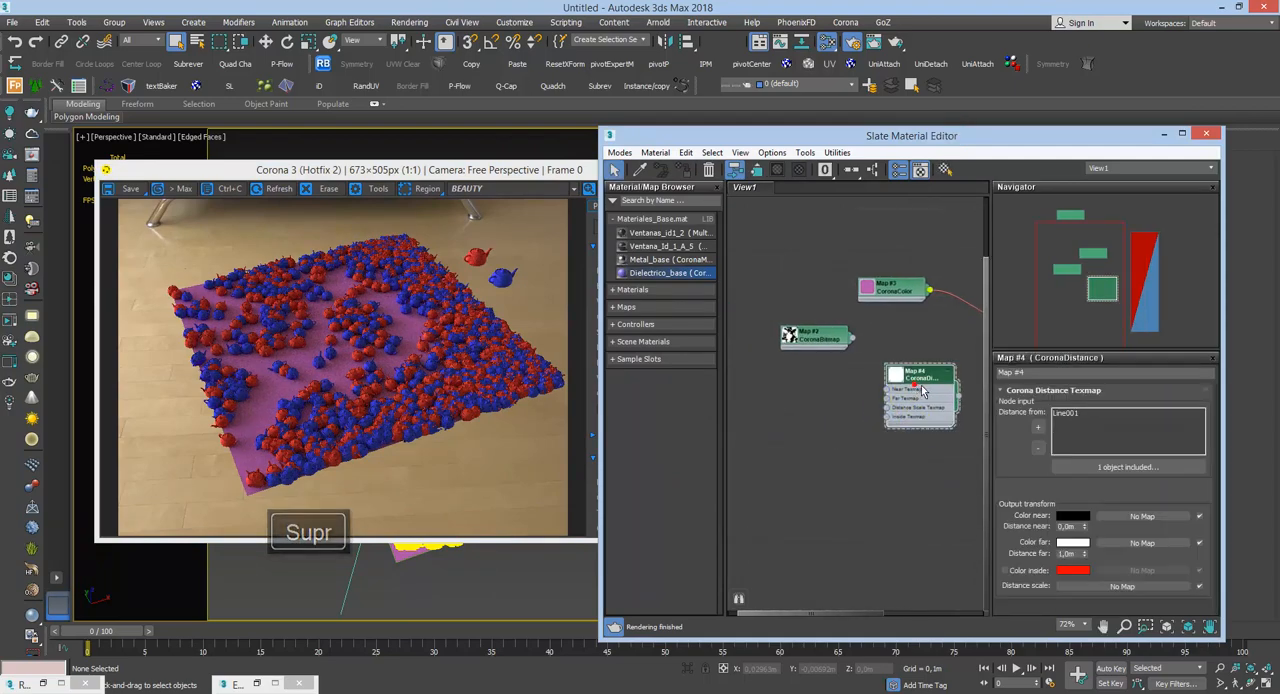
{"action": "left_click", "coordinate": [1068, 526]}
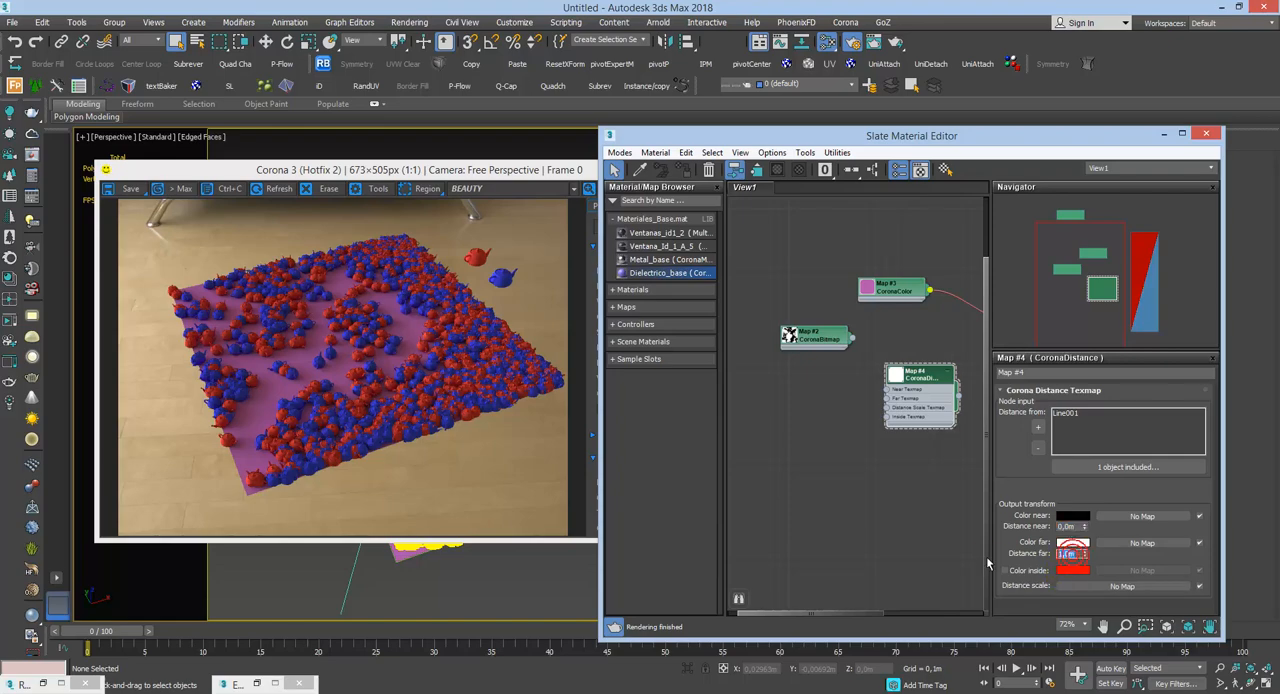
{"action": "key", "text": "Return"}
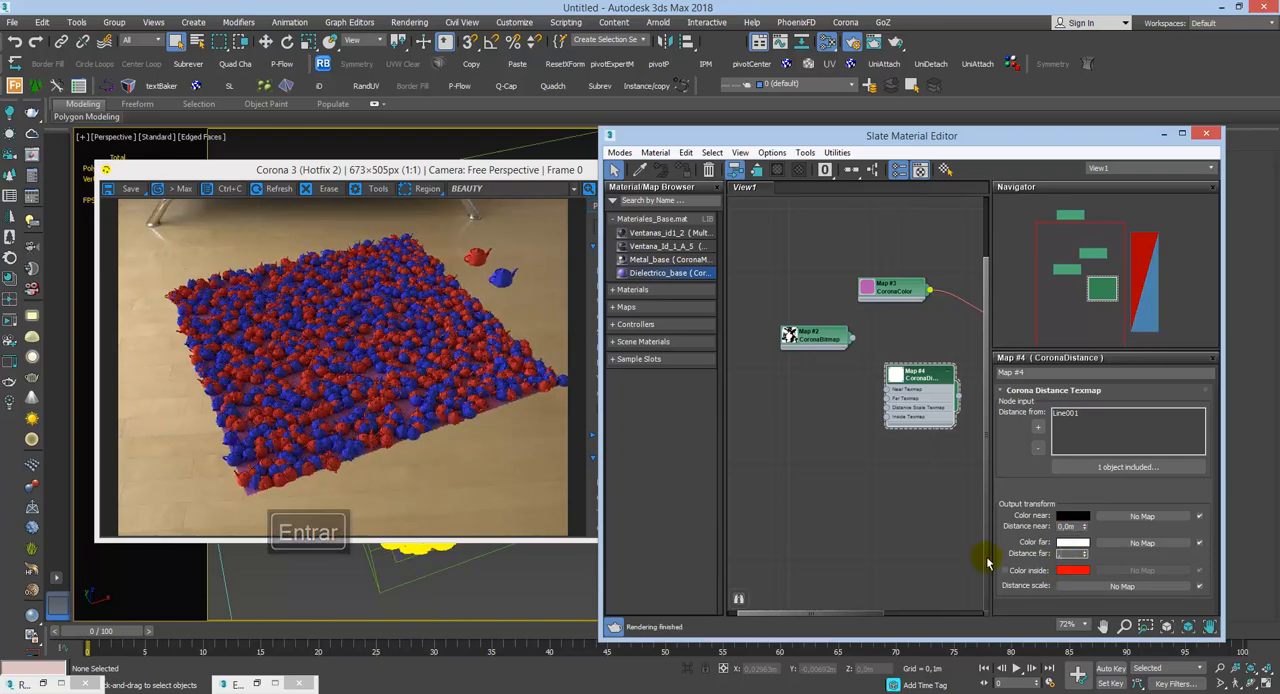
{"action": "type", "text": "0,2m"}
{"action": "key", "text": "Return"}
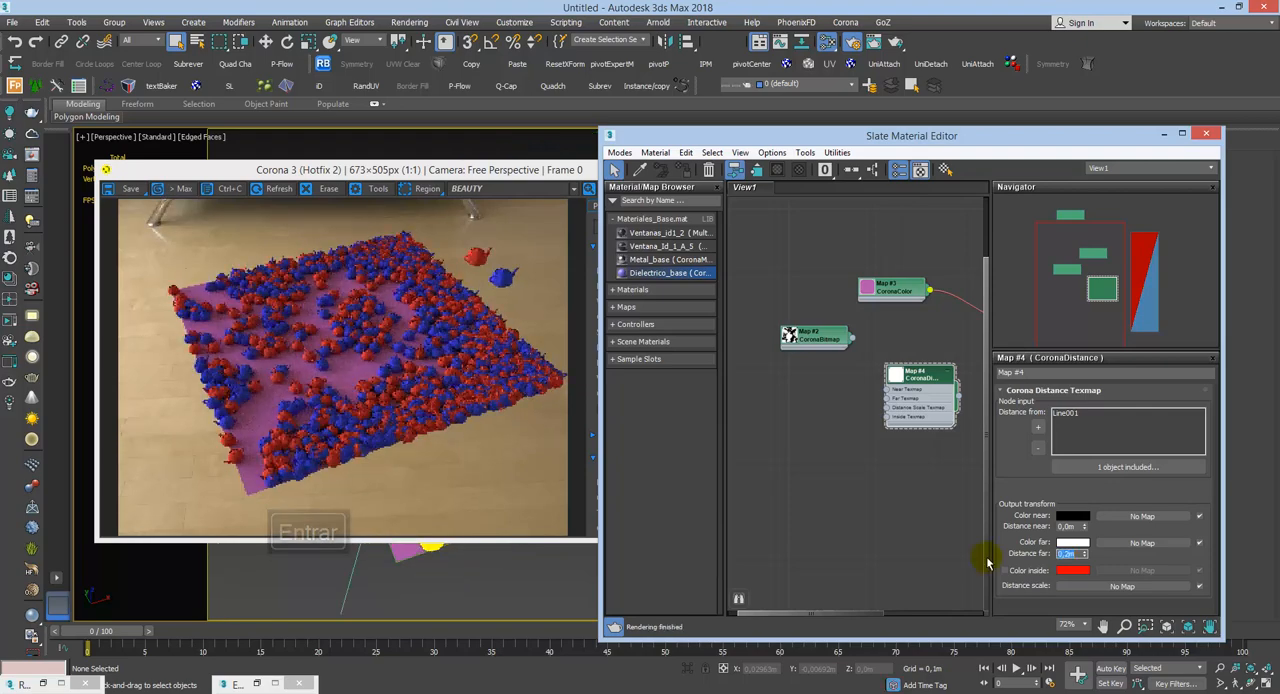
{"action": "key", "text": "BackSpace"}
{"action": "type", "text": ",1"}
{"action": "key", "text": "Return"}
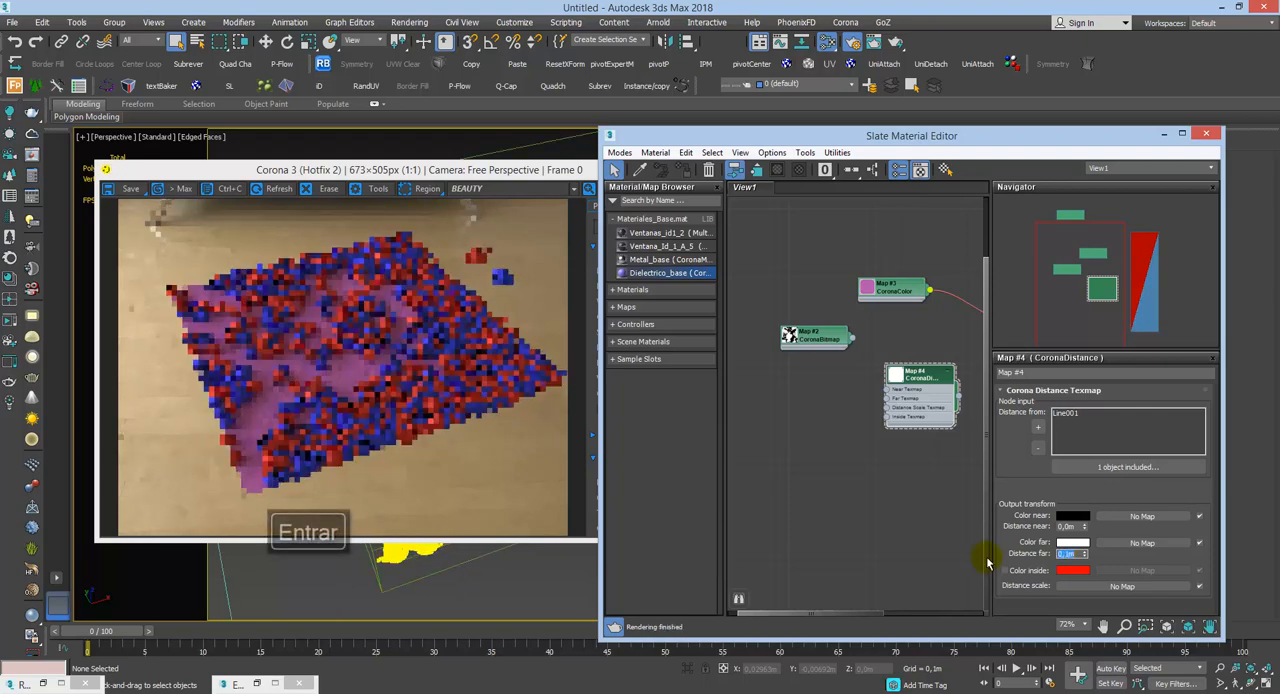
Step: Rearrange the render window and the Slate Material Editor so the viewport, render and map parameters can be seen together
{"action": "left_click", "coordinate": [738, 150]}
{"action": "left_click", "coordinate": [741, 148]}
{"action": "left_click_drag", "start_coordinate": [748, 137], "coordinate": [872, 232]}
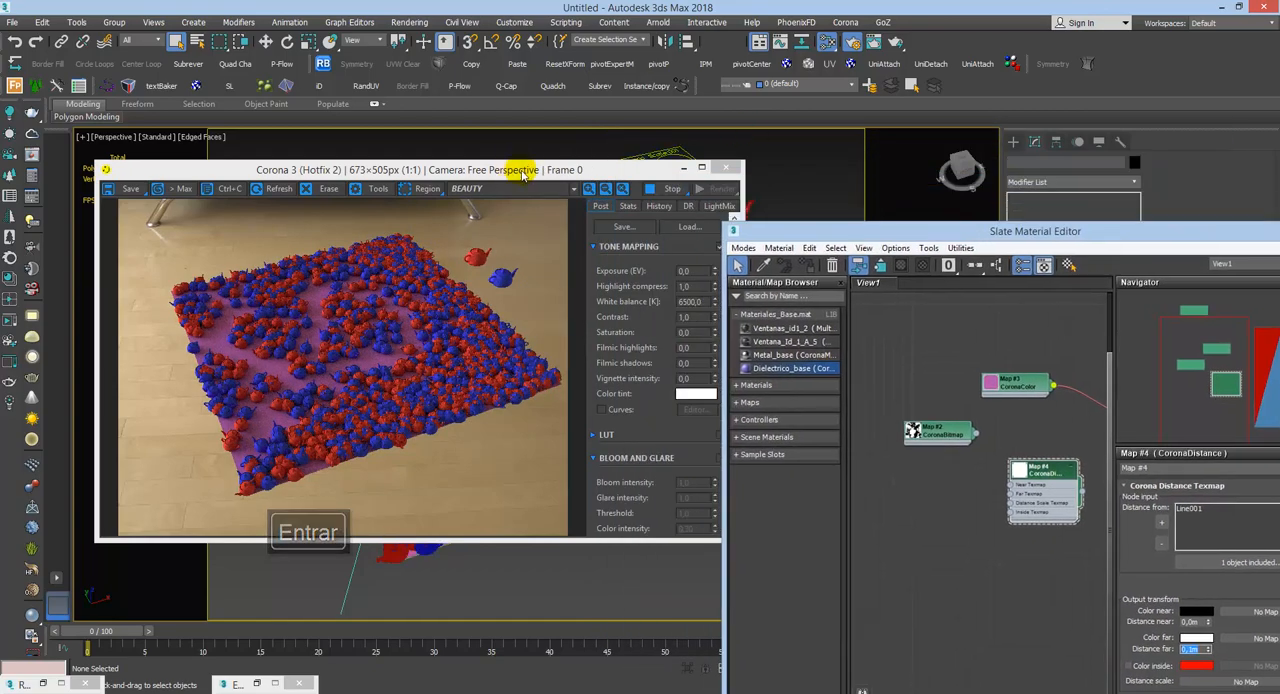
{"action": "left_click_drag", "start_coordinate": [558, 176], "coordinate": [573, 439]}
{"action": "left_click_drag", "start_coordinate": [538, 498], "coordinate": [517, 317]}
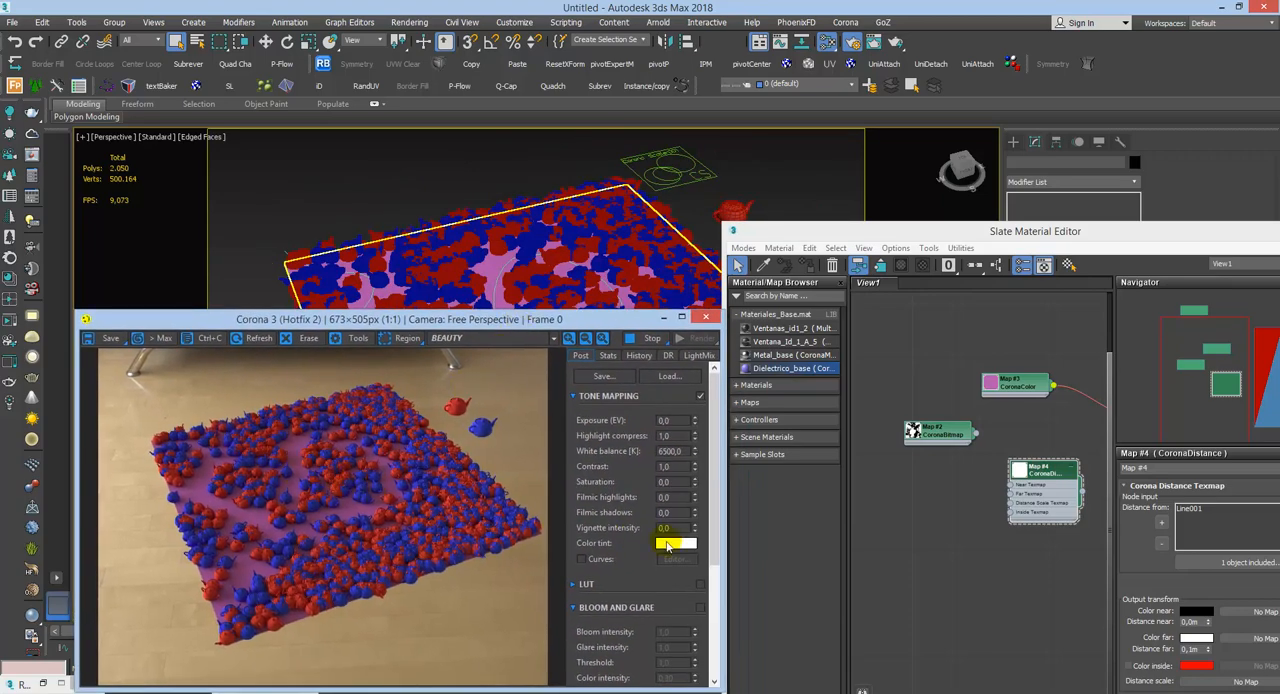
{"action": "left_click_drag", "start_coordinate": [1052, 234], "coordinate": [939, 189]}
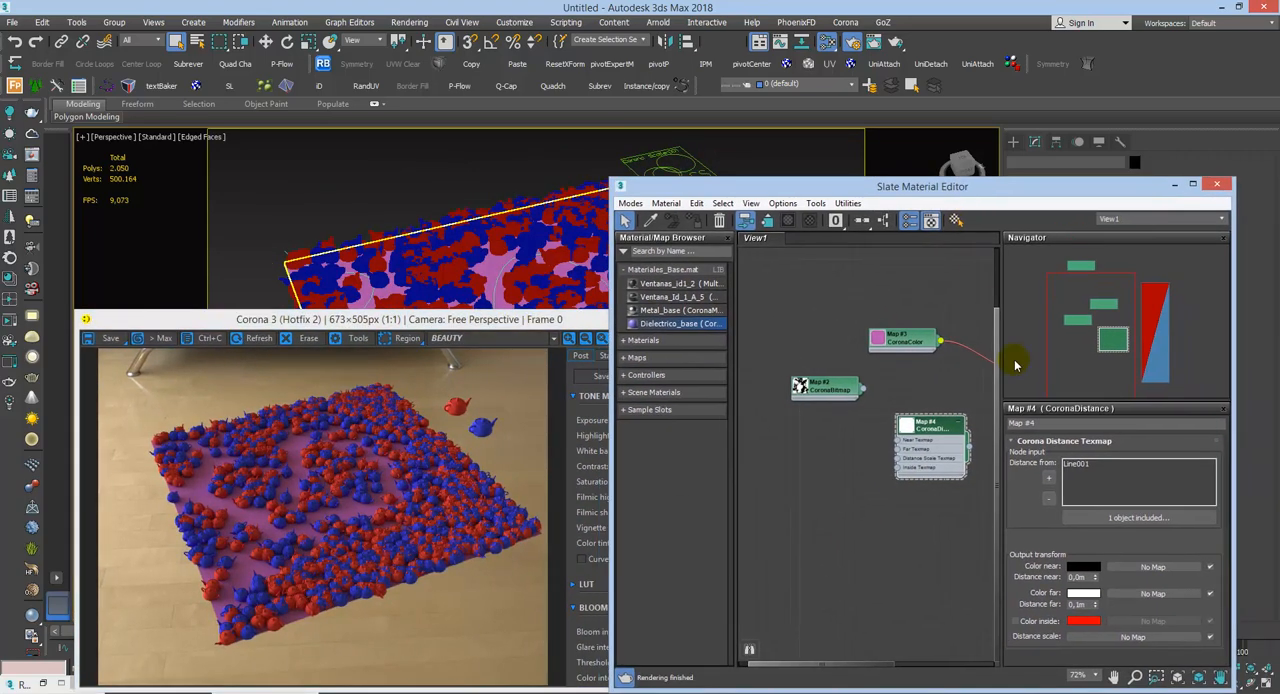
Step: Try Distance near values of 0,1 m, 1 m, 0,01 m and 0,05 m on the CoronaDistance map, leaving its near color as is
{"action": "left_click", "coordinate": [1084, 569]}
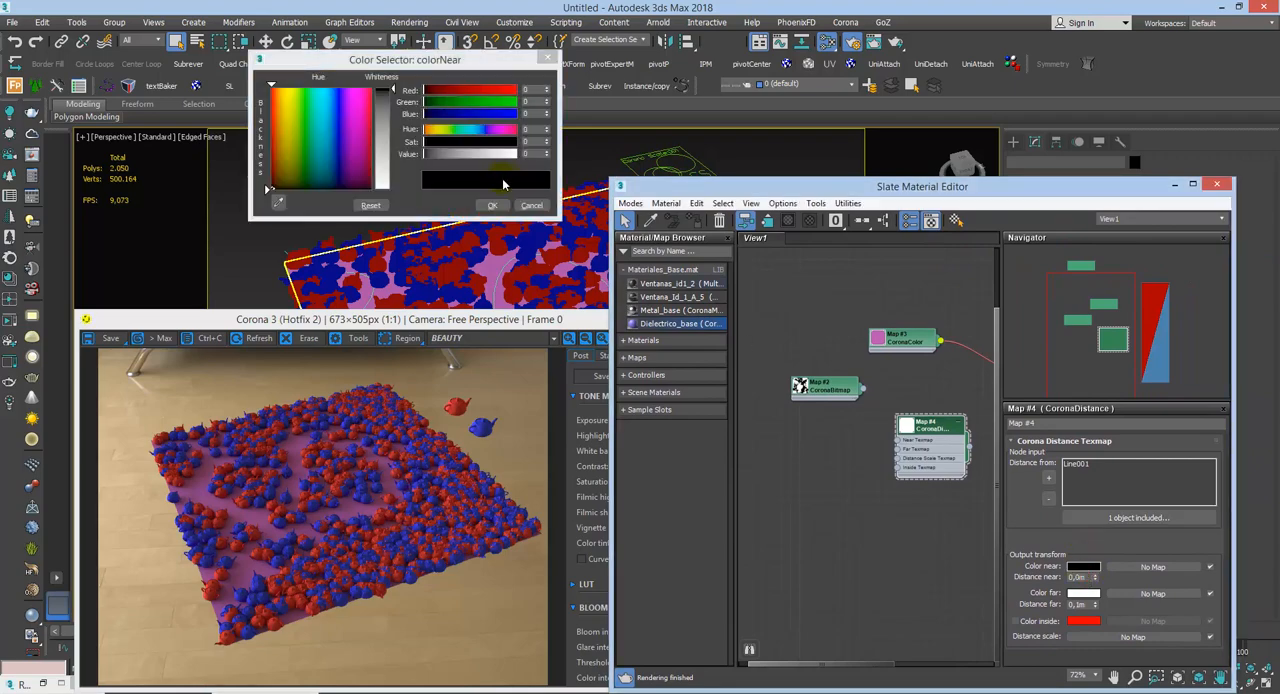
{"action": "left_click", "coordinate": [532, 205]}
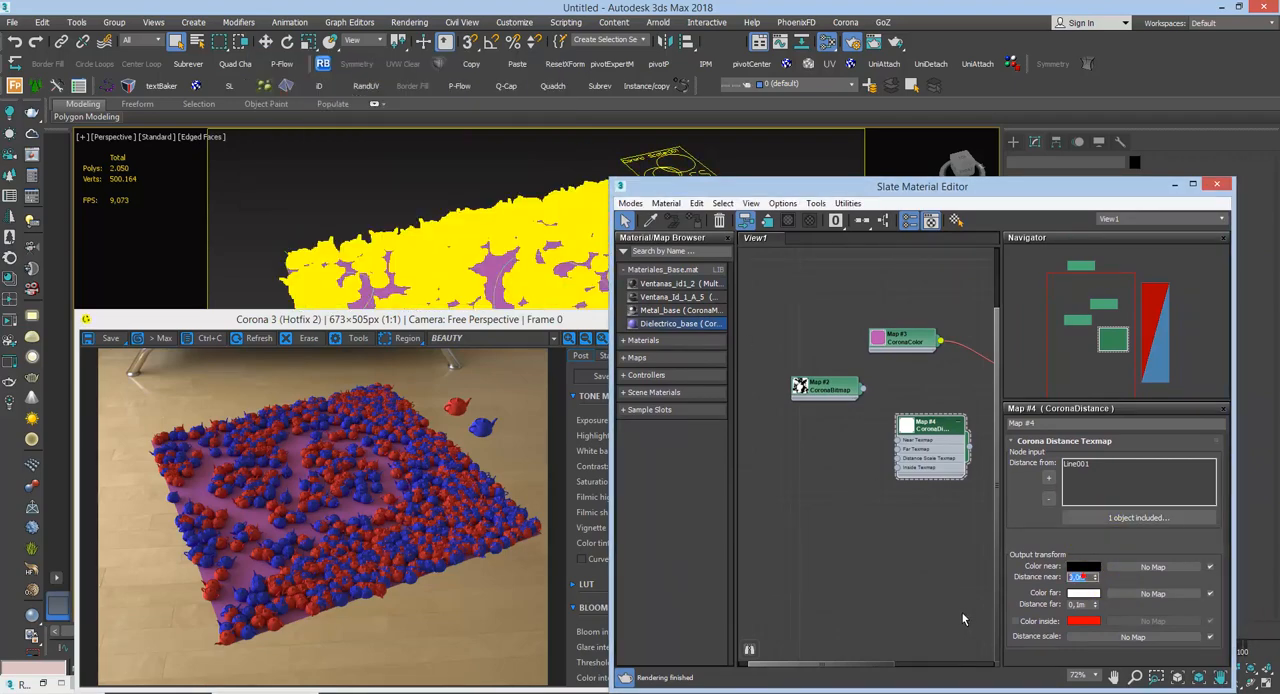
{"action": "key", "text": "Return"}
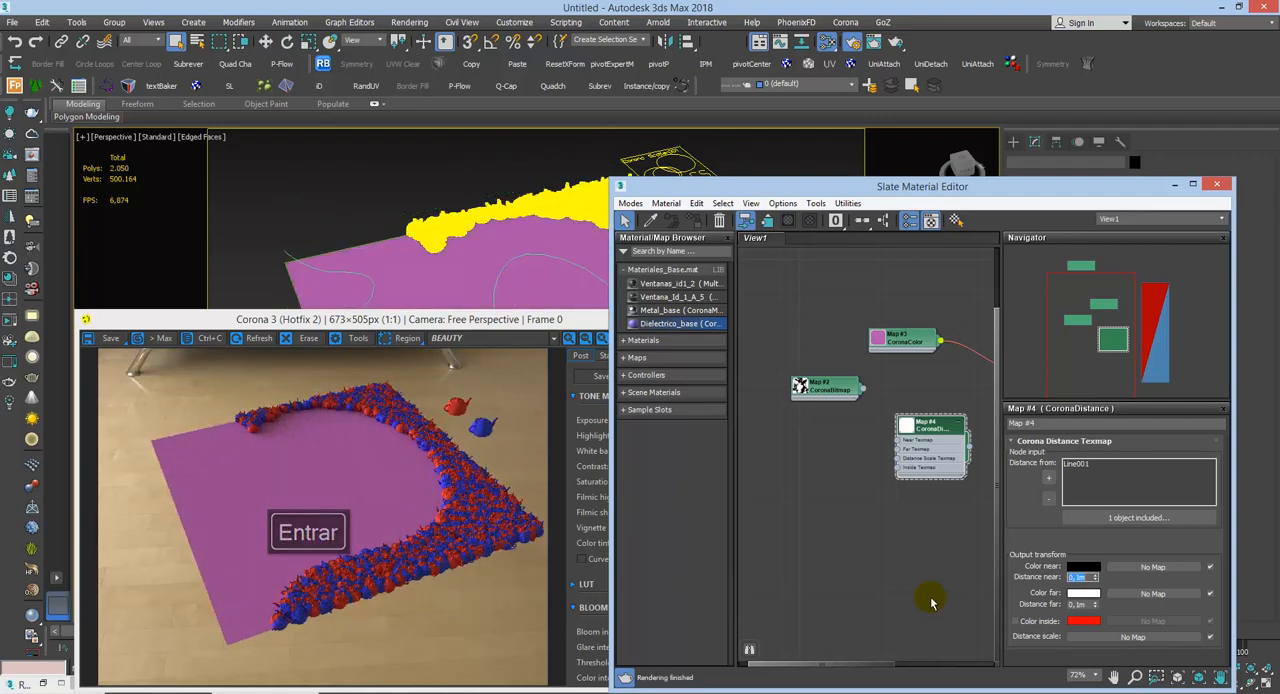
{"action": "type", "text": "1"}
{"action": "key", "text": "Return"}
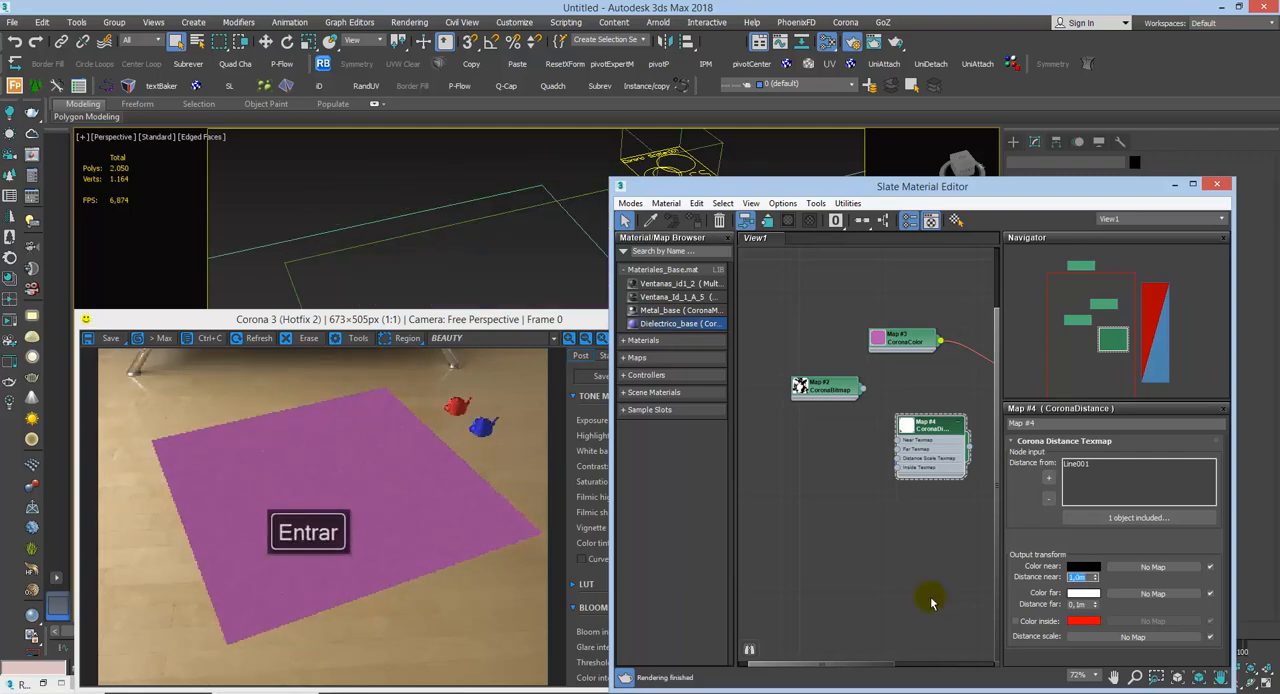
{"action": "type", "text": ",01"}
{"action": "key", "text": "Return"}
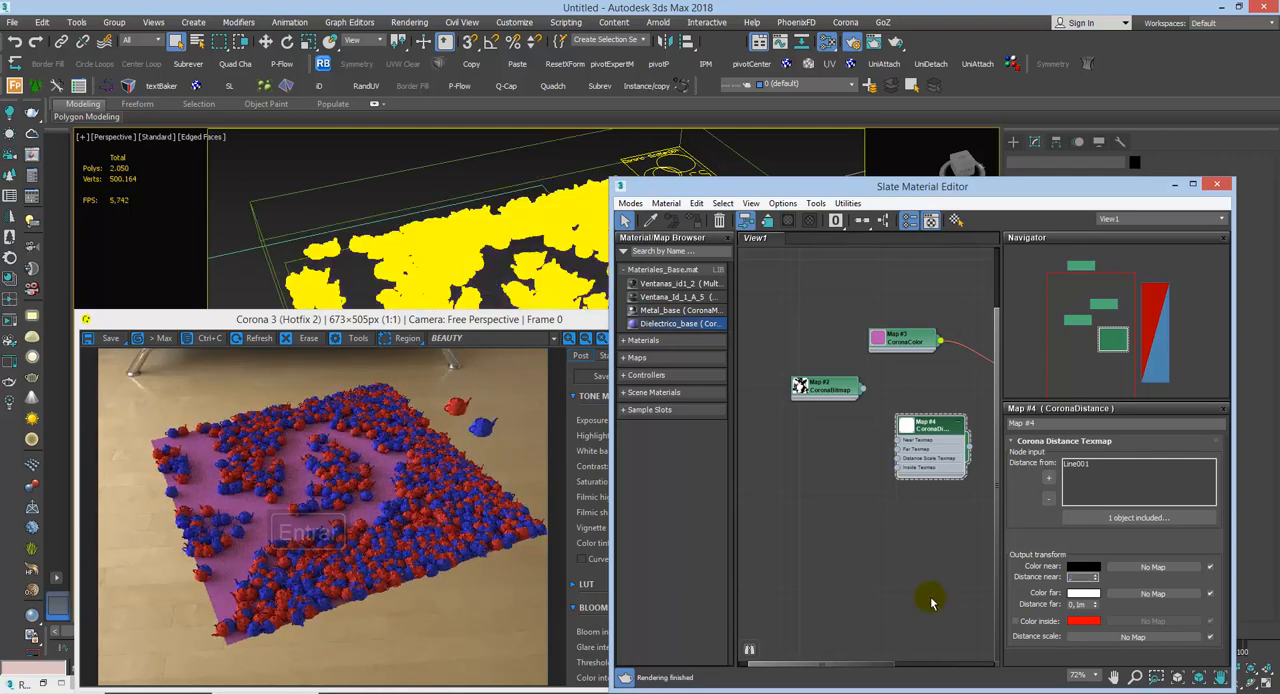
{"action": "type", "text": "0,05"}
{"action": "key", "text": "Return"}
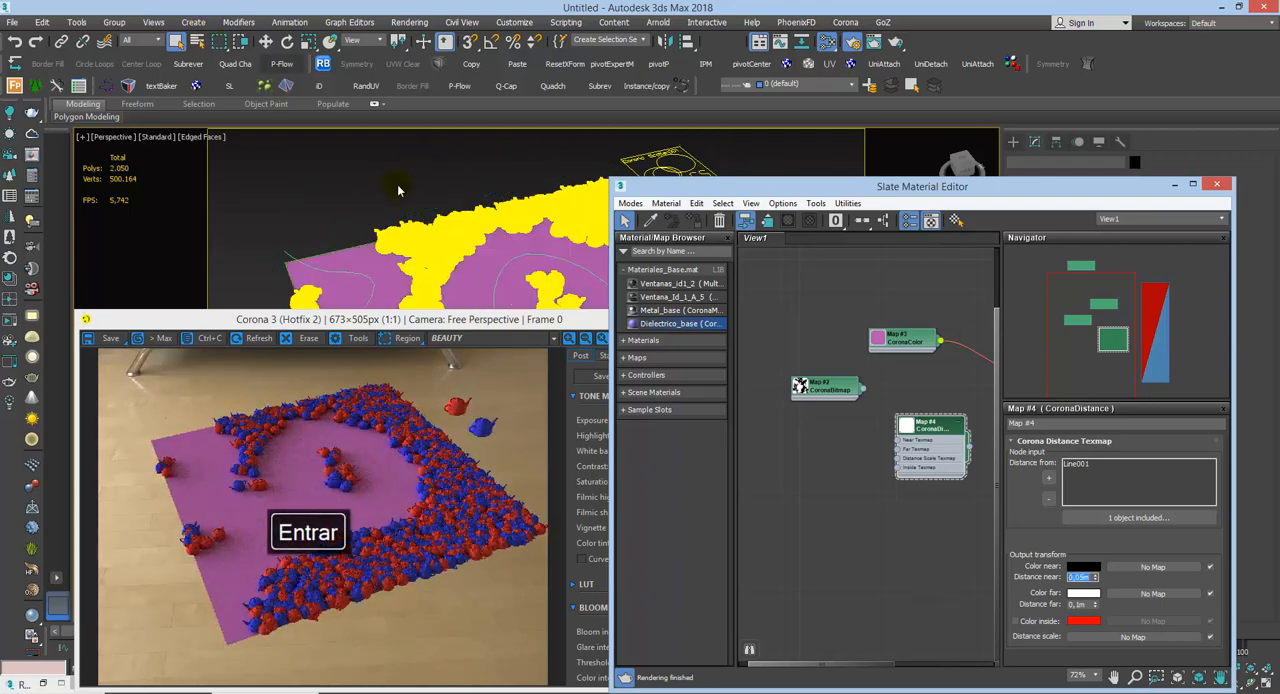
Step: Reposition the Slate Material Editor and render window to compare the viewport scatter with the render
{"action": "left_click_drag", "start_coordinate": [767, 189], "coordinate": [842, 342]}
{"action": "left_click_drag", "start_coordinate": [537, 321], "coordinate": [561, 311]}
{"action": "left_click", "coordinate": [997, 590]}
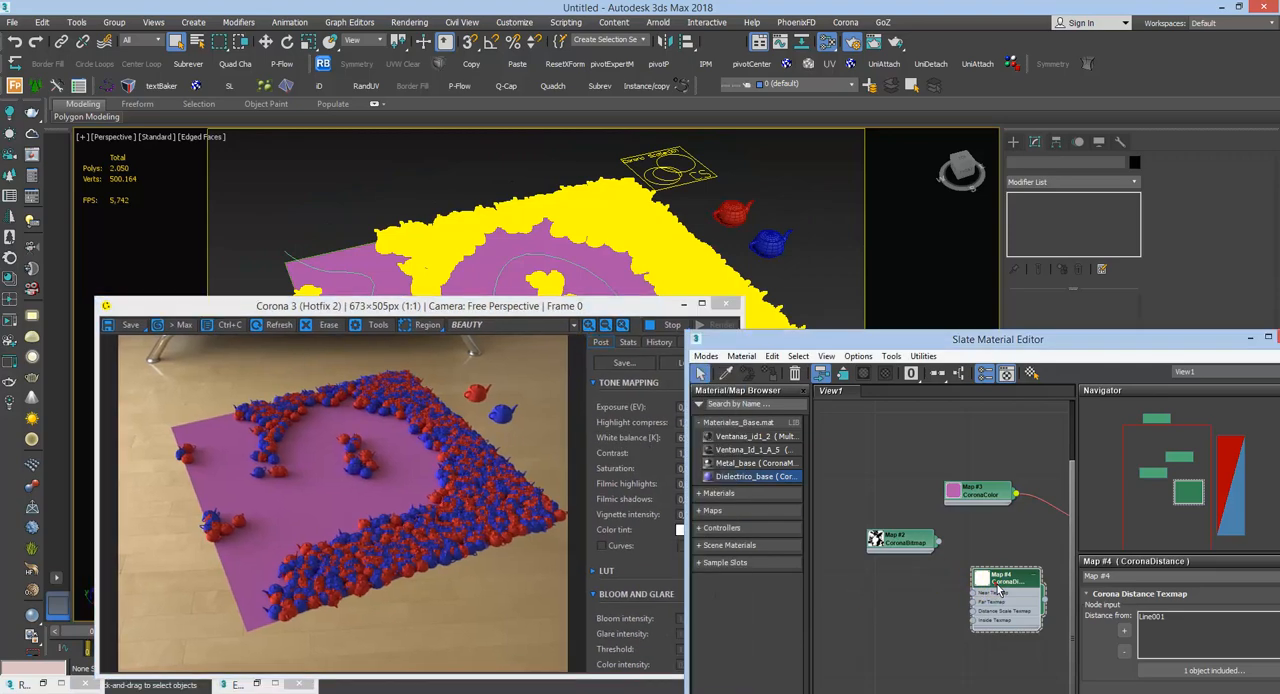
{"action": "left_click_drag", "start_coordinate": [1090, 340], "coordinate": [1032, 225]}
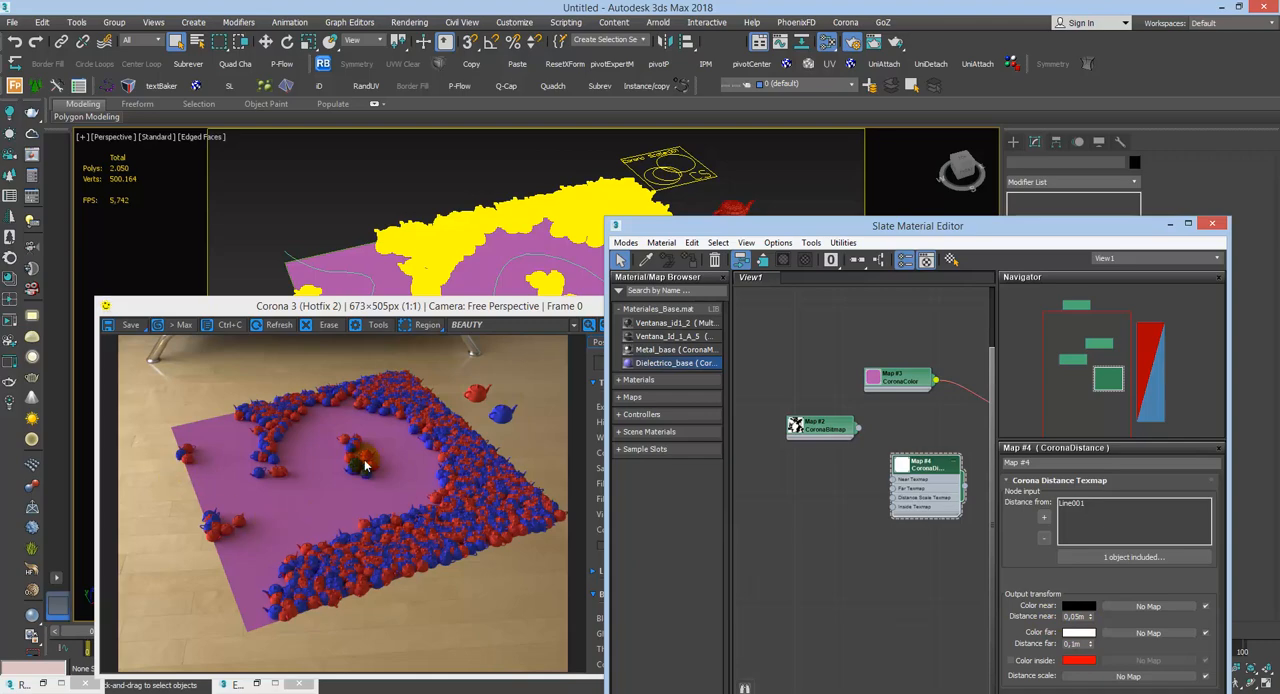
Step: Set the CoronaDistance map's Distance near to 0 m, try 0,3 m for Distance far, and set it to 0,4 m
{"action": "left_click_drag", "start_coordinate": [1088, 619], "coordinate": [923, 590]}
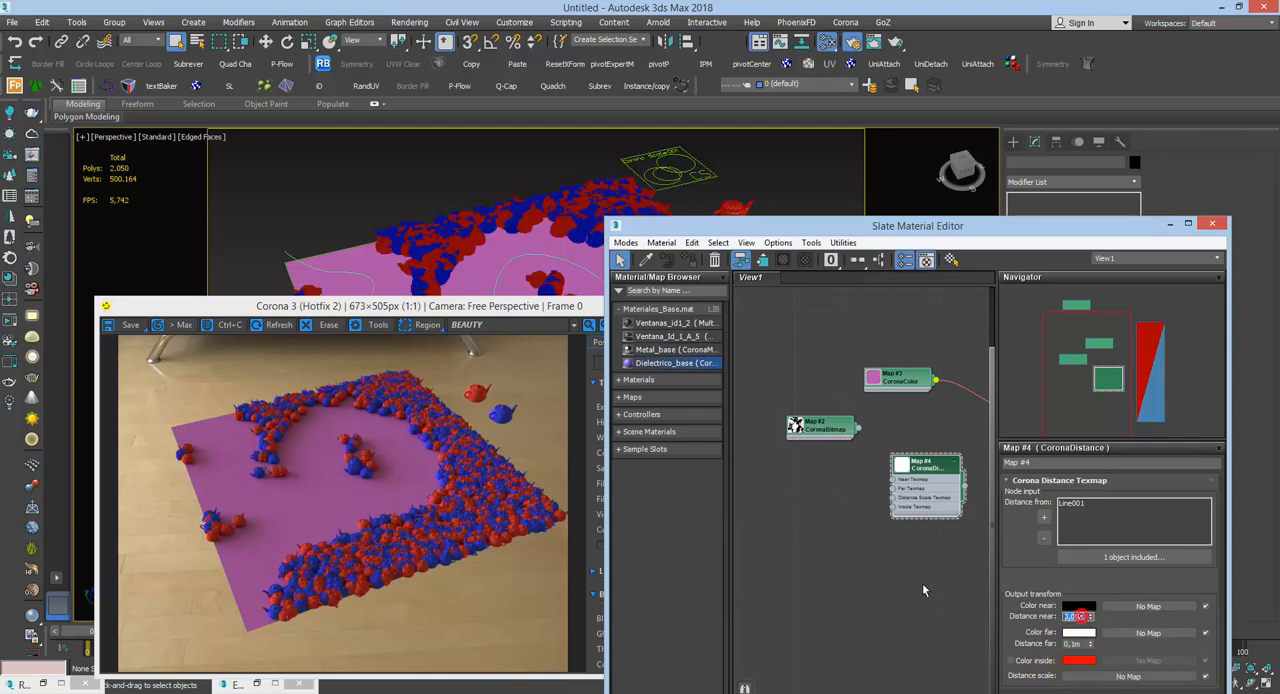
{"action": "type", "text": "0"}
{"action": "key", "text": "Return"}
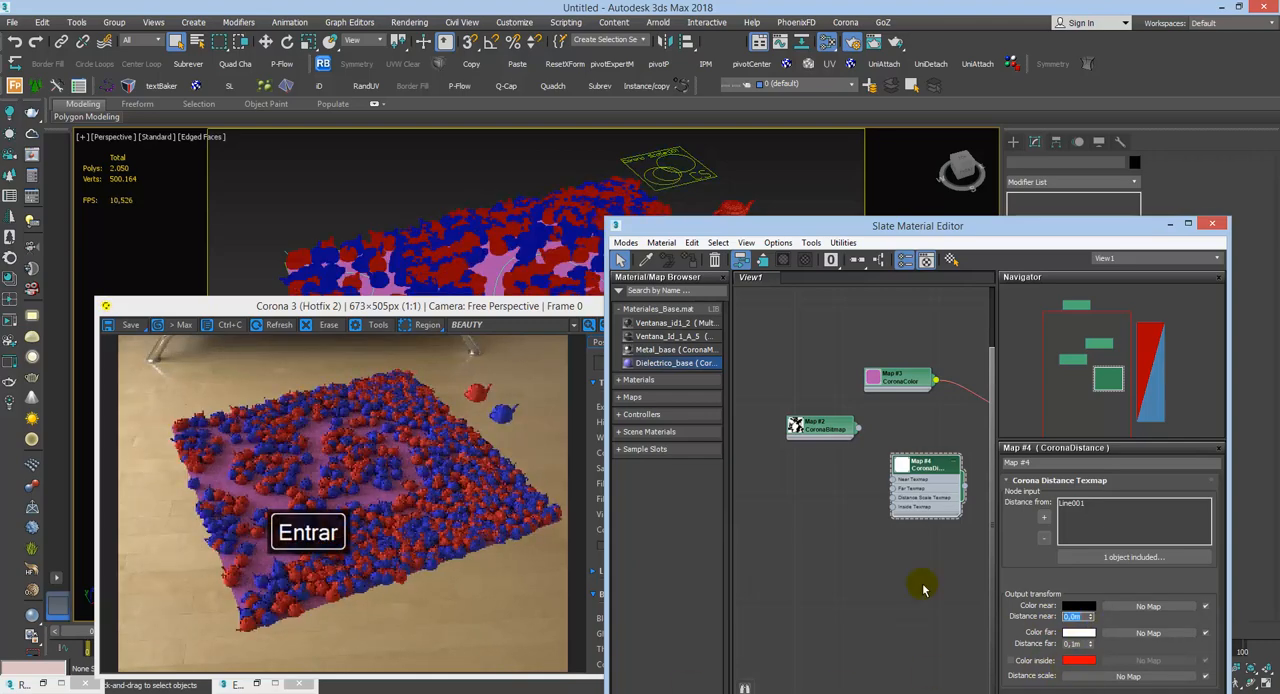
{"action": "left_click_drag", "start_coordinate": [1086, 645], "coordinate": [911, 616]}
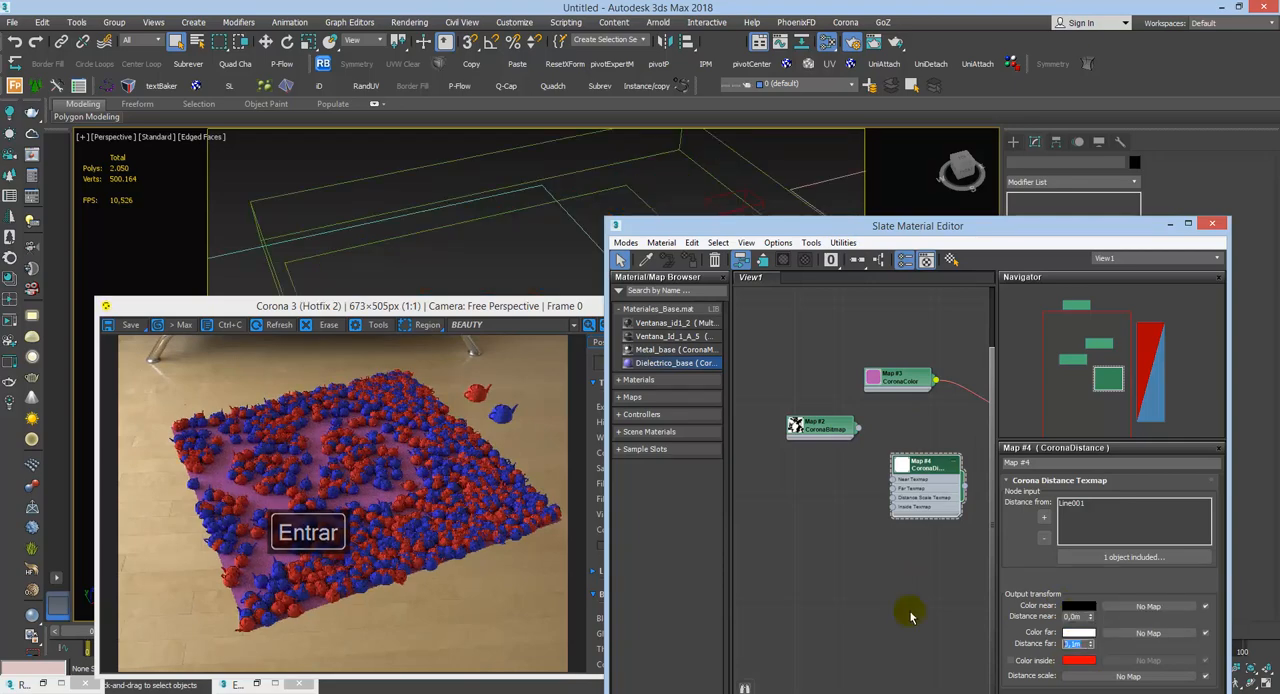
{"action": "type", "text": "0,3"}
{"action": "key", "text": "Return"}
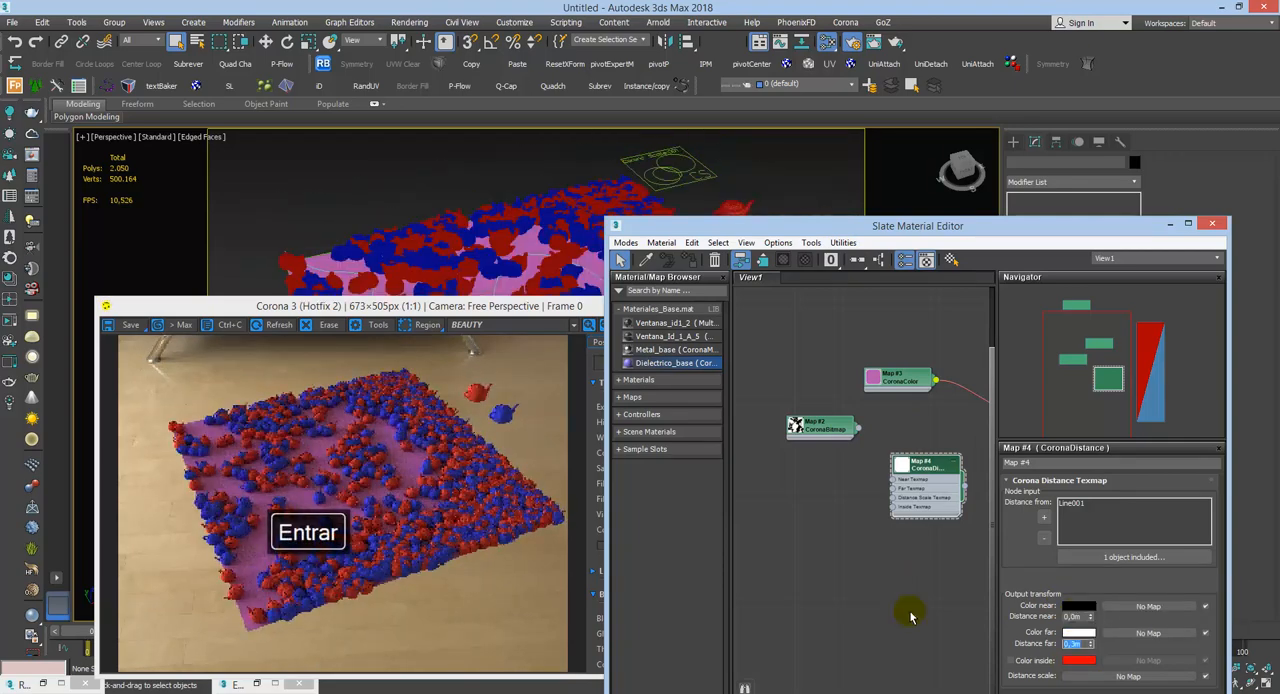
{"action": "type", "text": "0,4"}
{"action": "key", "text": "Return"}
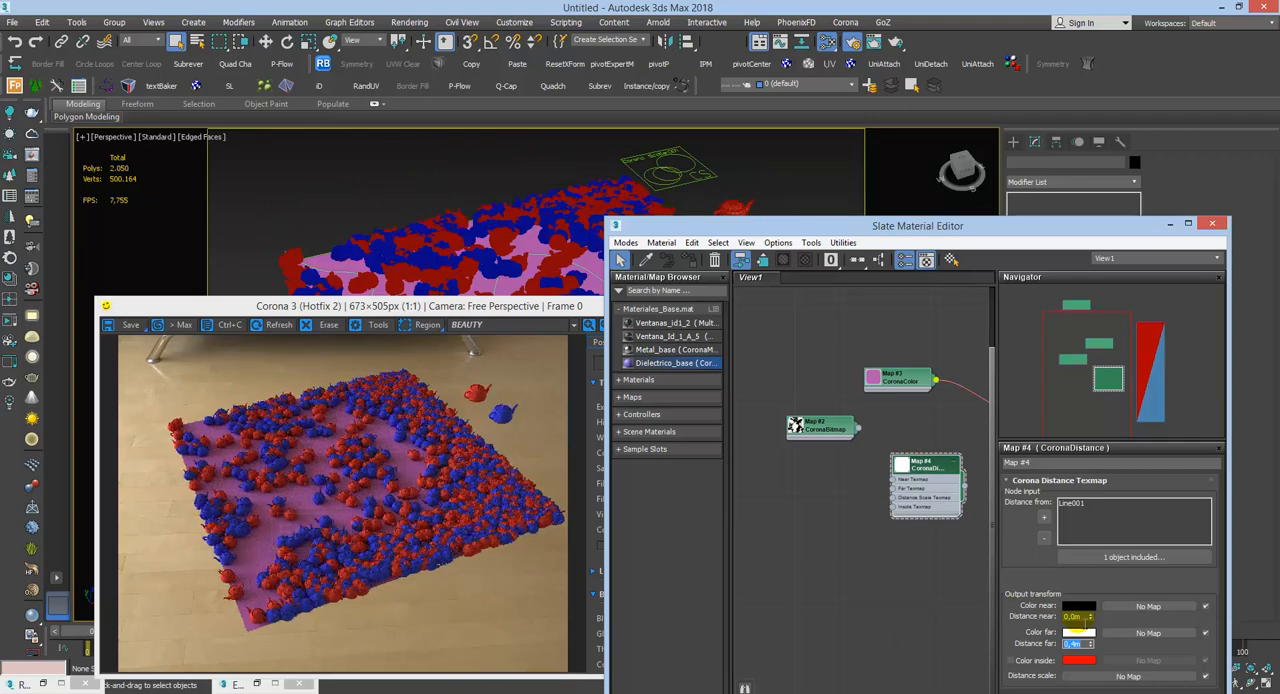
Step: Set the CoronaDistance map's Distance near to 0,02 m and minimize the Slate Material Editor
{"action": "type", "text": "0,02"}
{"action": "key", "text": "Return"}
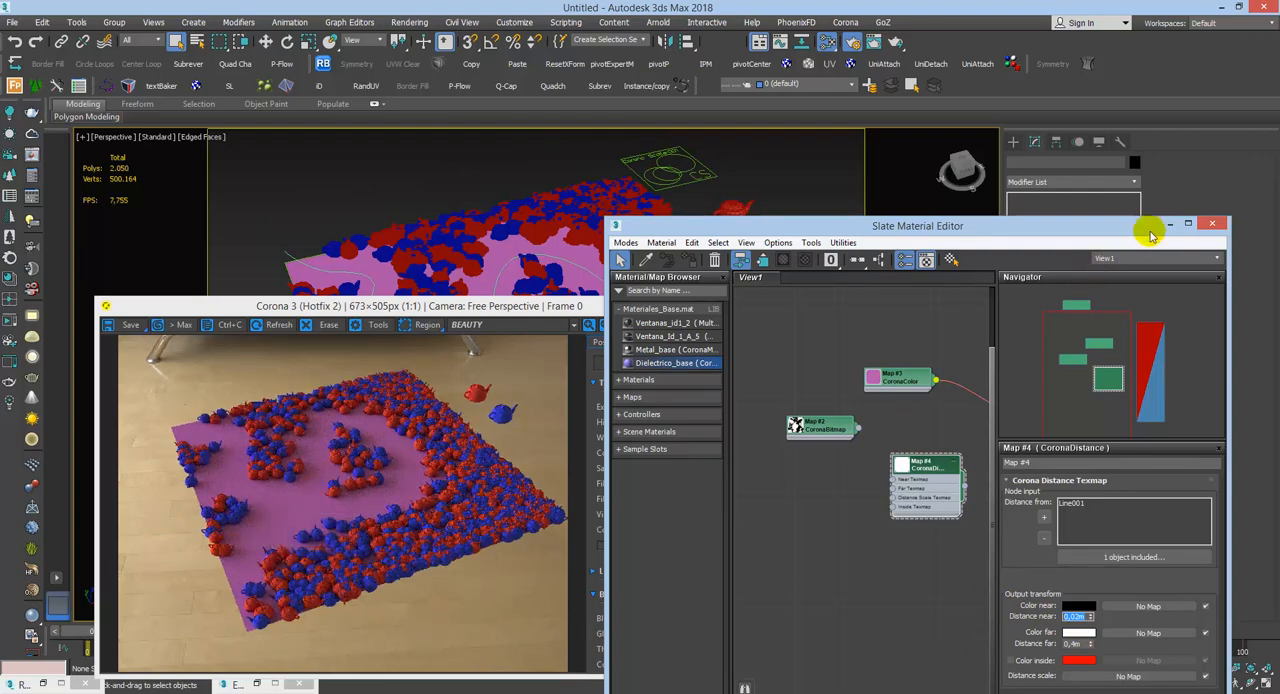
{"action": "left_click", "coordinate": [1170, 225]}
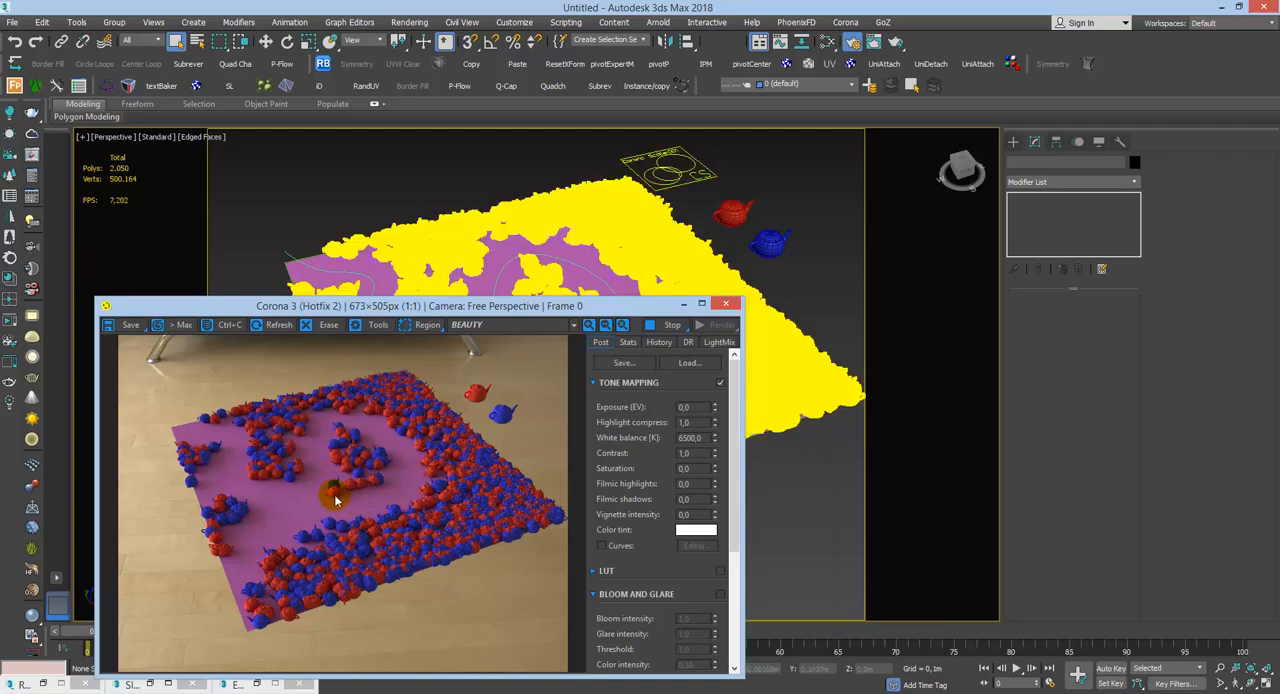
{"action": "key", "text": "m"}
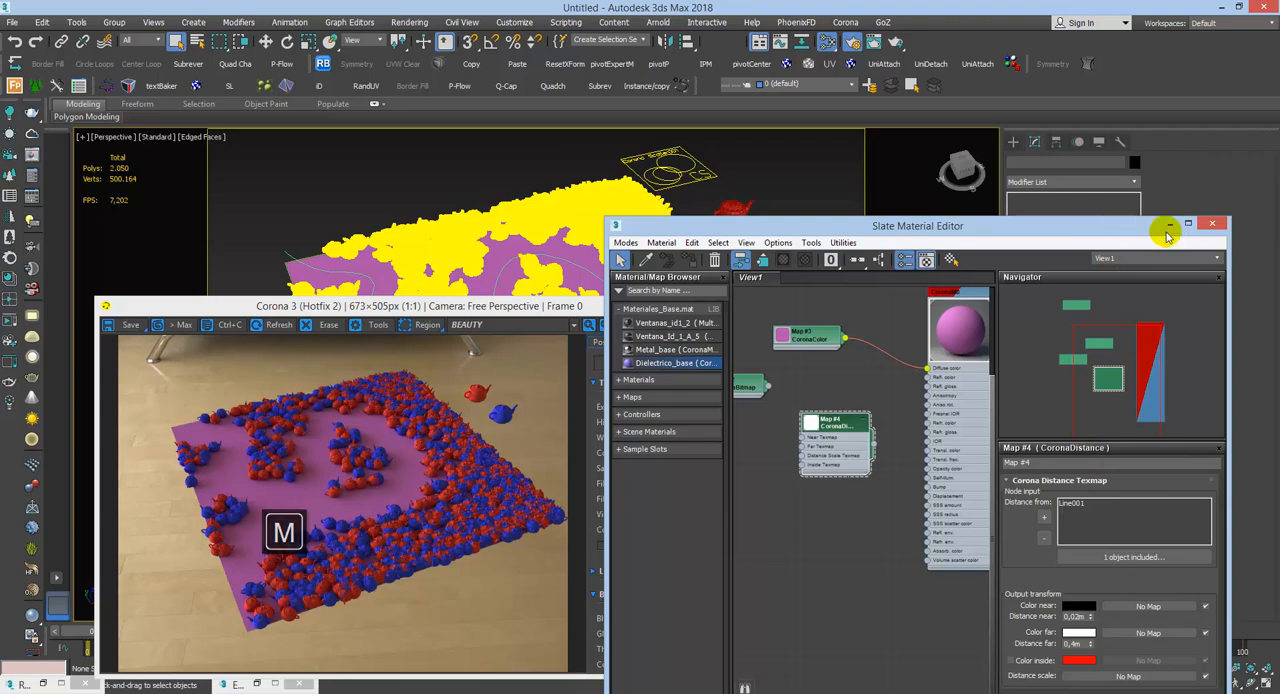
{"action": "left_click", "coordinate": [1167, 226]}
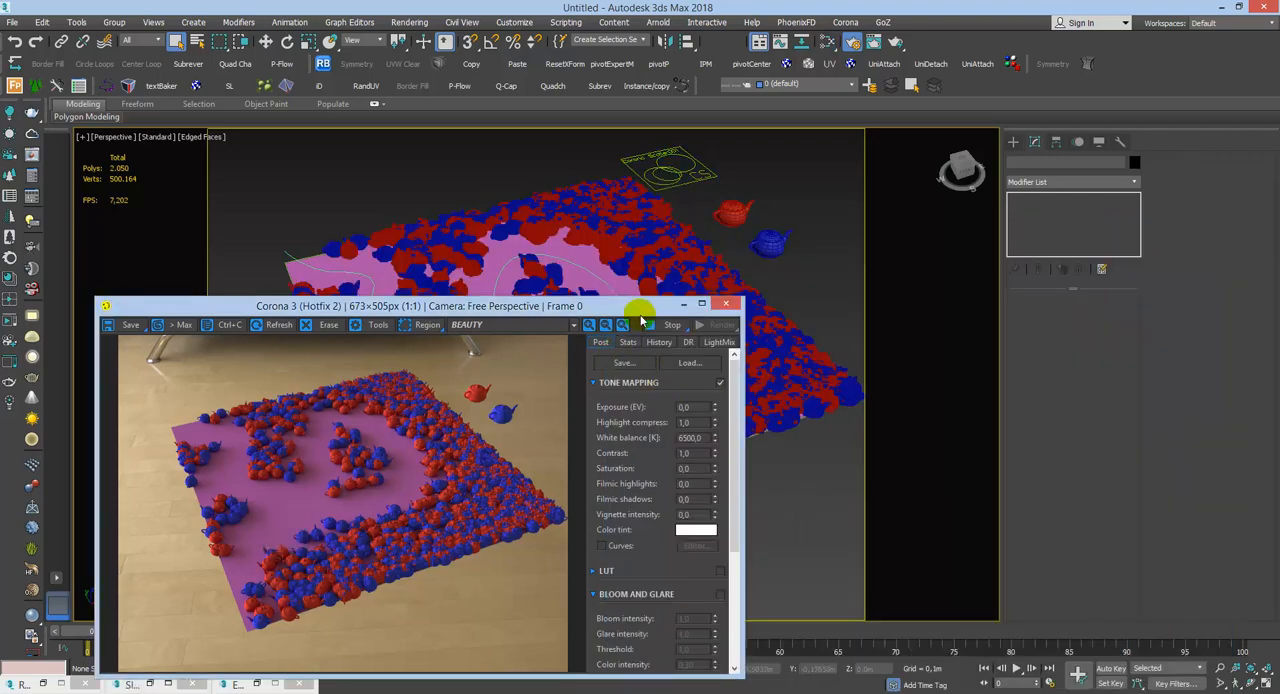
Step: Select the Corona Scatter object, try upper limits of 150 and 100 for its uniform X scale range, and set the limit to 120
{"action": "left_click", "coordinate": [688, 176]}
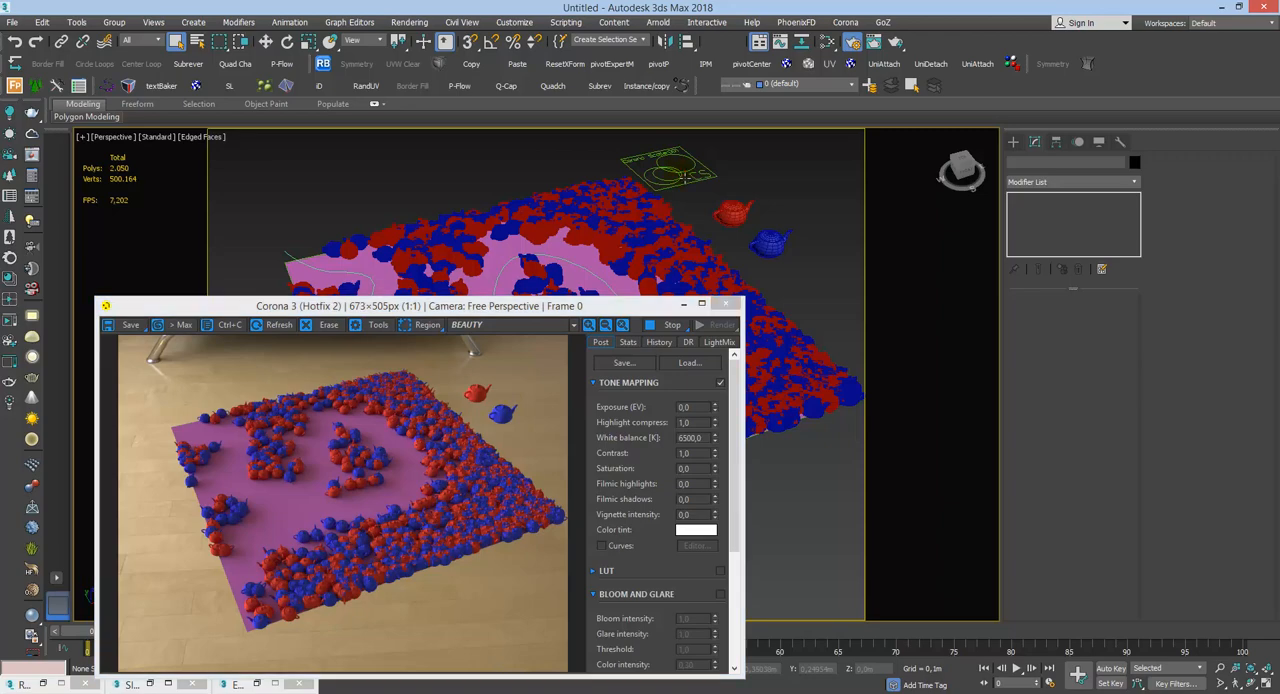
{"action": "left_click", "coordinate": [1103, 572]}
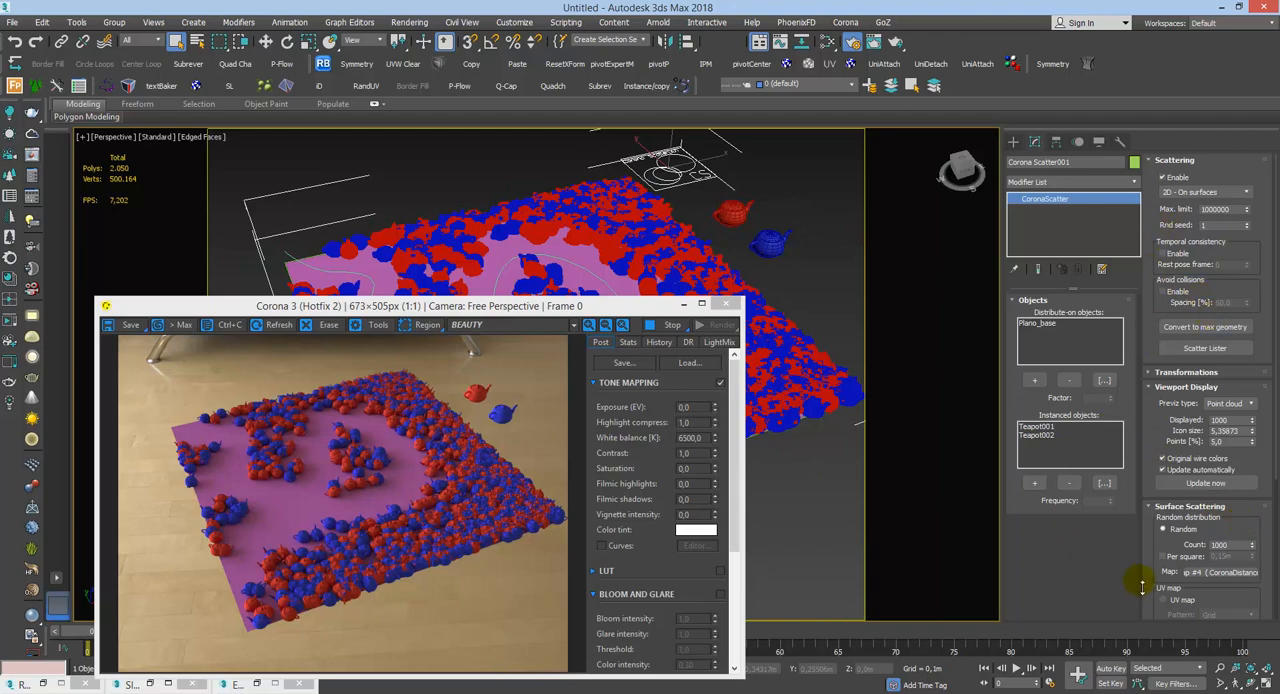
{"action": "left_click_drag", "start_coordinate": [1257, 528], "coordinate": [1227, 326]}
{"action": "left_click", "coordinate": [1212, 373]}
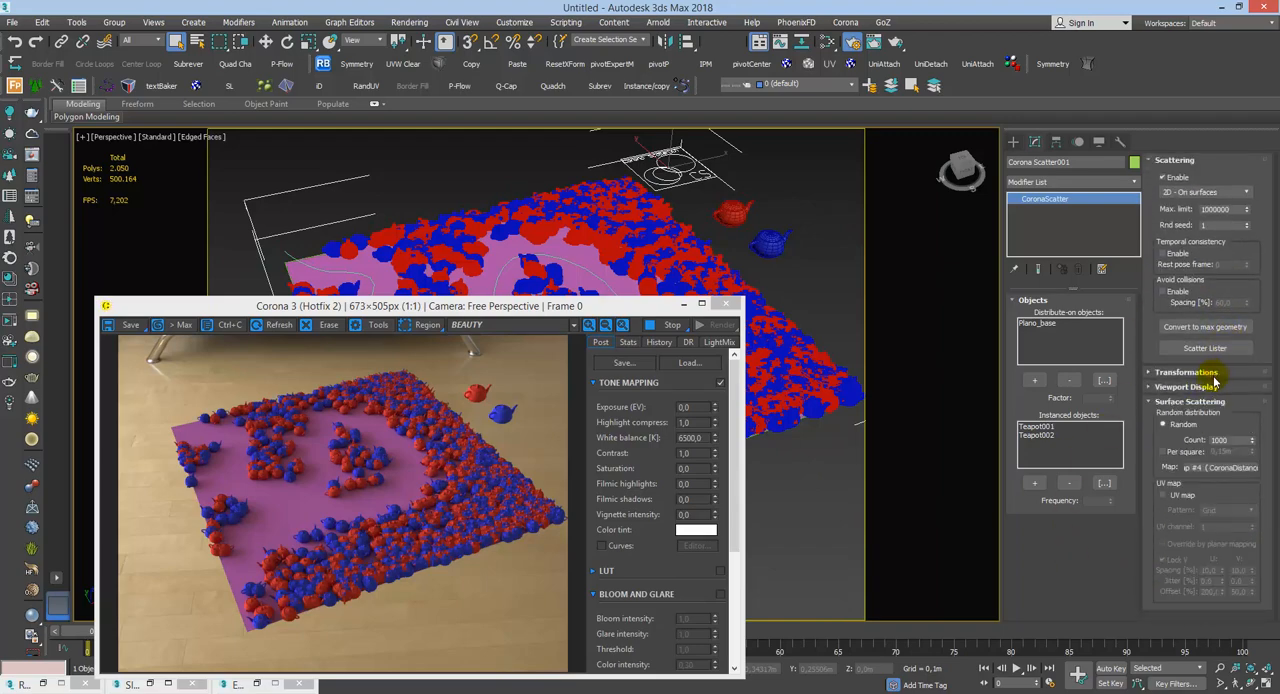
{"action": "left_click", "coordinate": [1205, 402]}
{"action": "left_click", "coordinate": [1208, 372]}
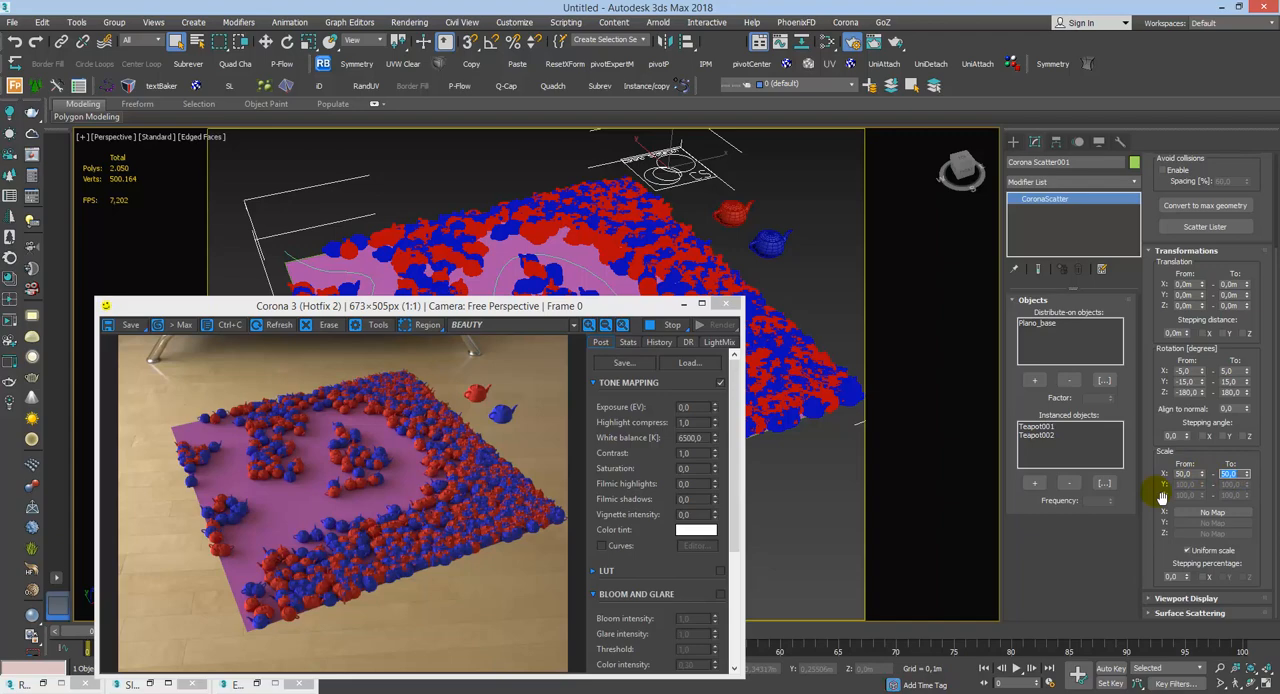
{"action": "type", "text": "150"}
{"action": "key", "text": "Return"}
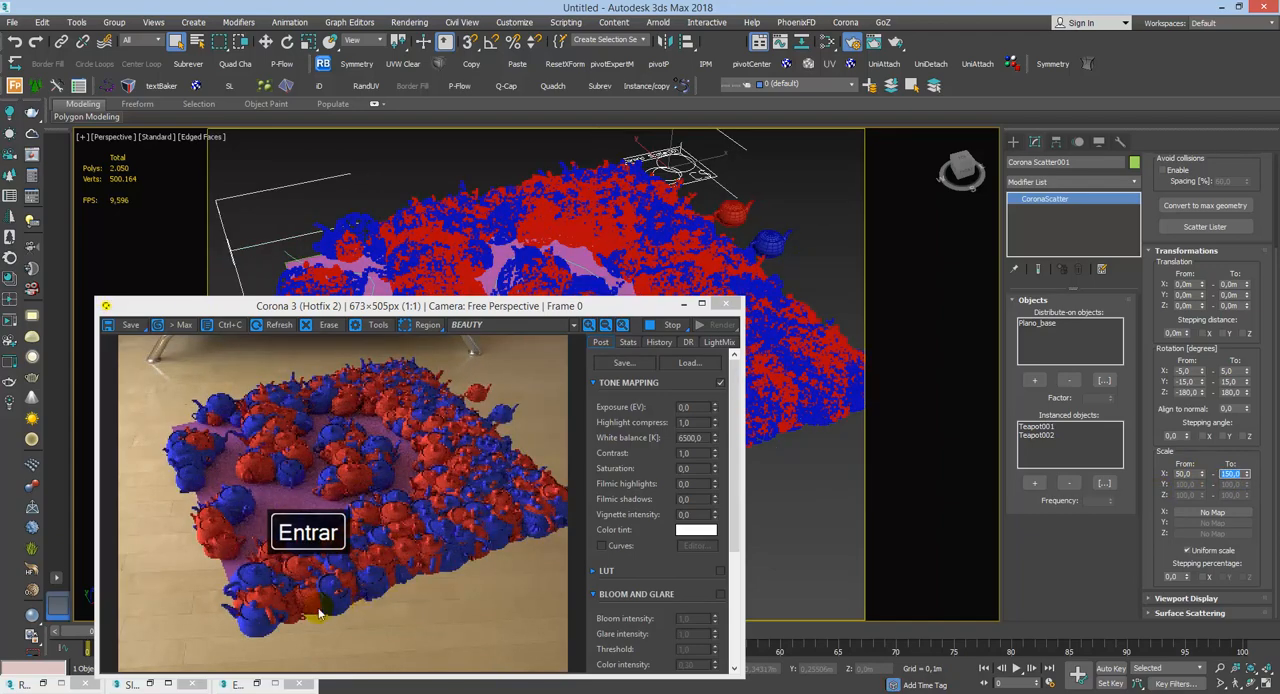
{"action": "type", "text": "100"}
{"action": "key", "text": "Return"}
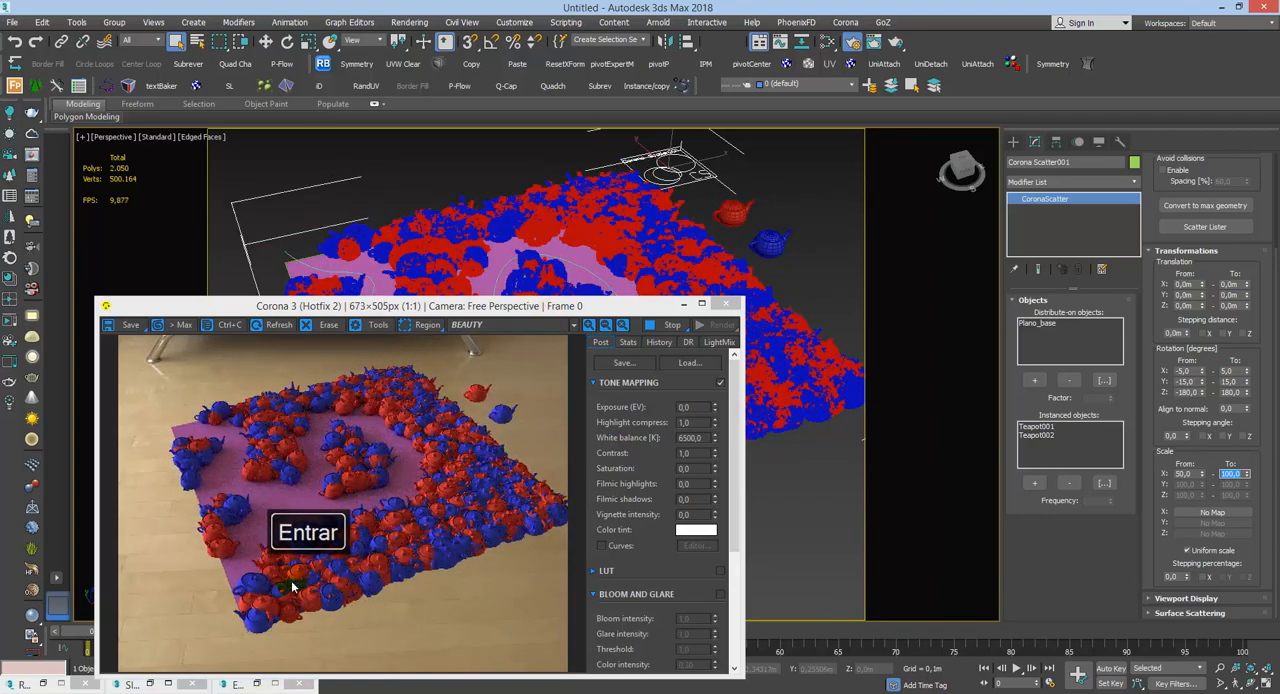
{"action": "type", "text": "120"}
{"action": "key", "text": "Return"}
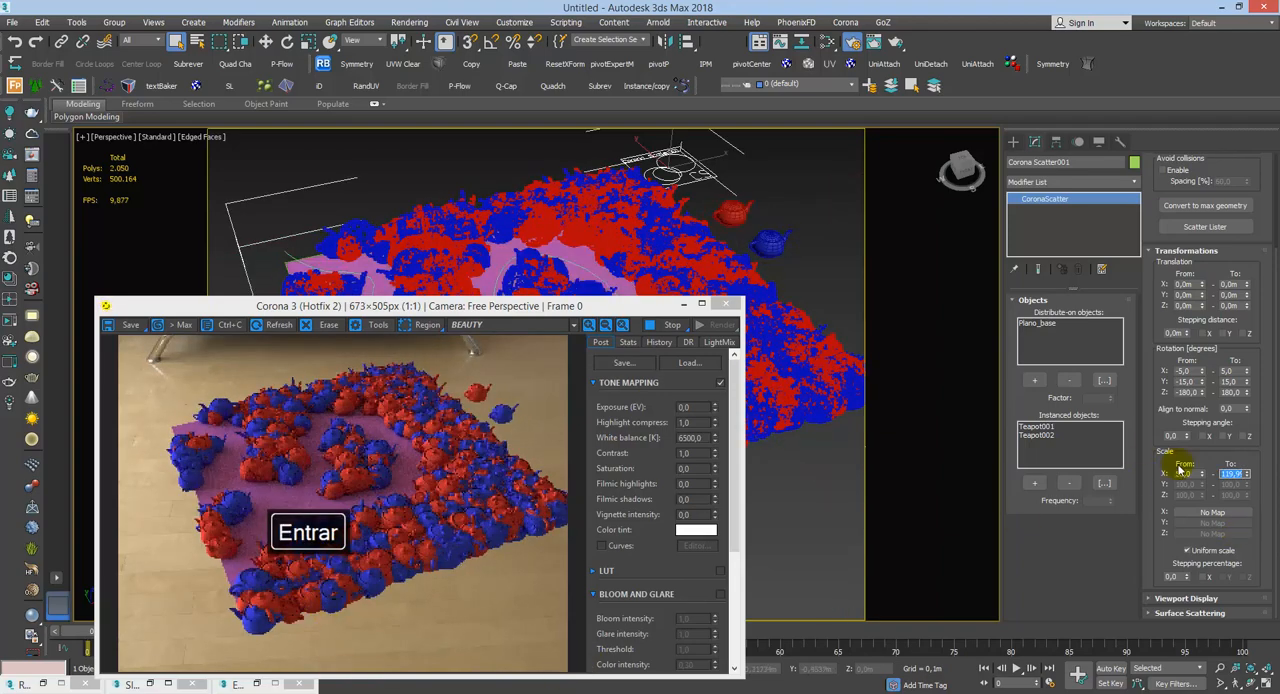
Step: Enable Avoid collisions on the scatter, try a spacing of 20%, set it to 30%, and stop the render
{"action": "scroll", "coordinate": [1240, 300], "scroll_direction": "up", "scroll_amount": 3}
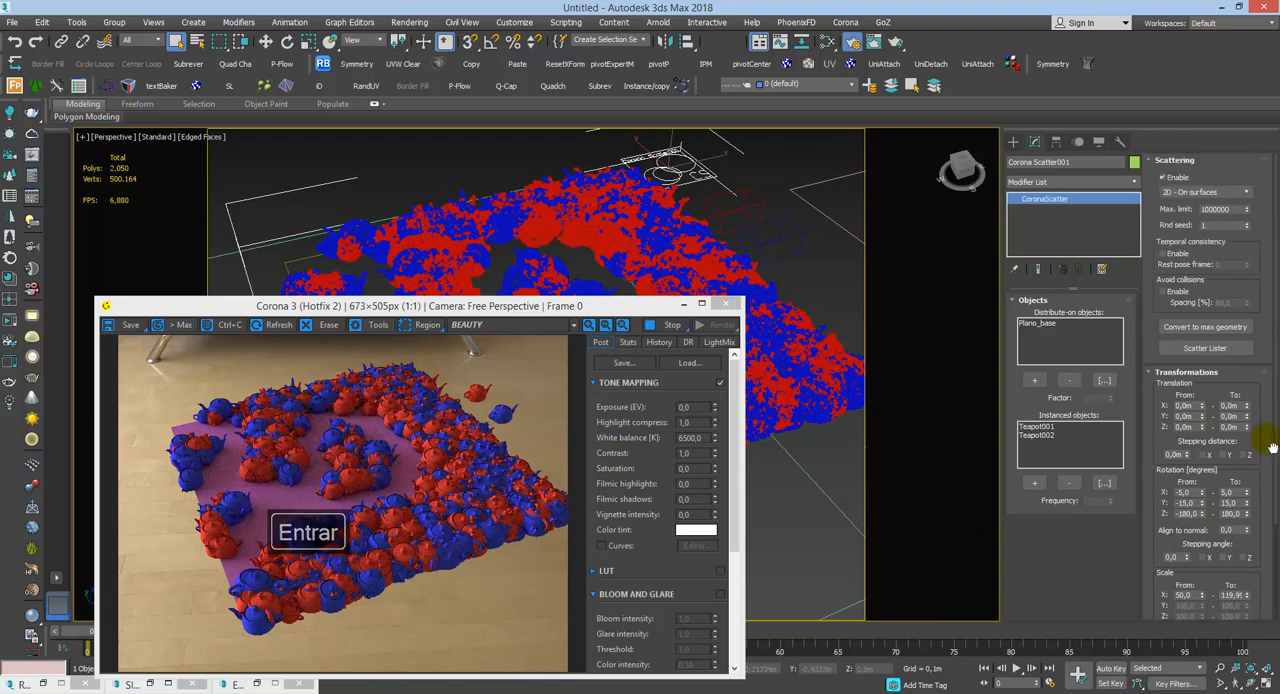
{"action": "left_click", "coordinate": [1165, 291]}
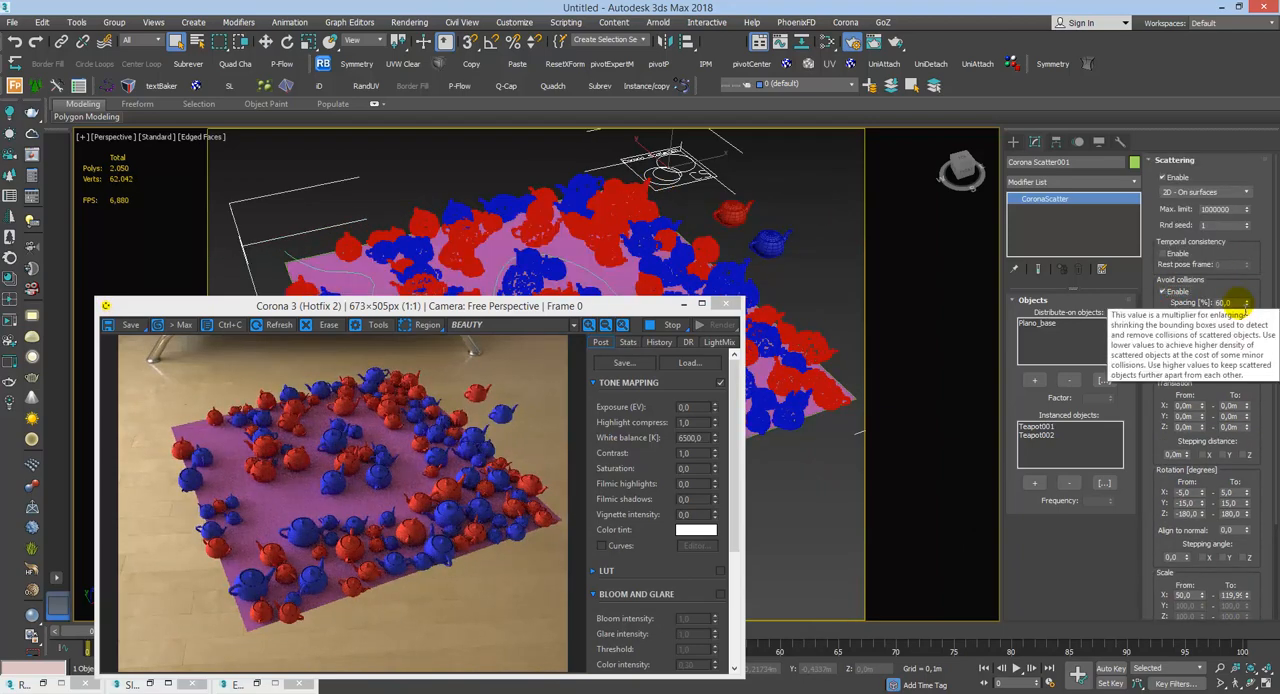
{"action": "double_click", "coordinate": [1232, 303]}
{"action": "type", "text": "20"}
{"action": "key", "text": "Return"}
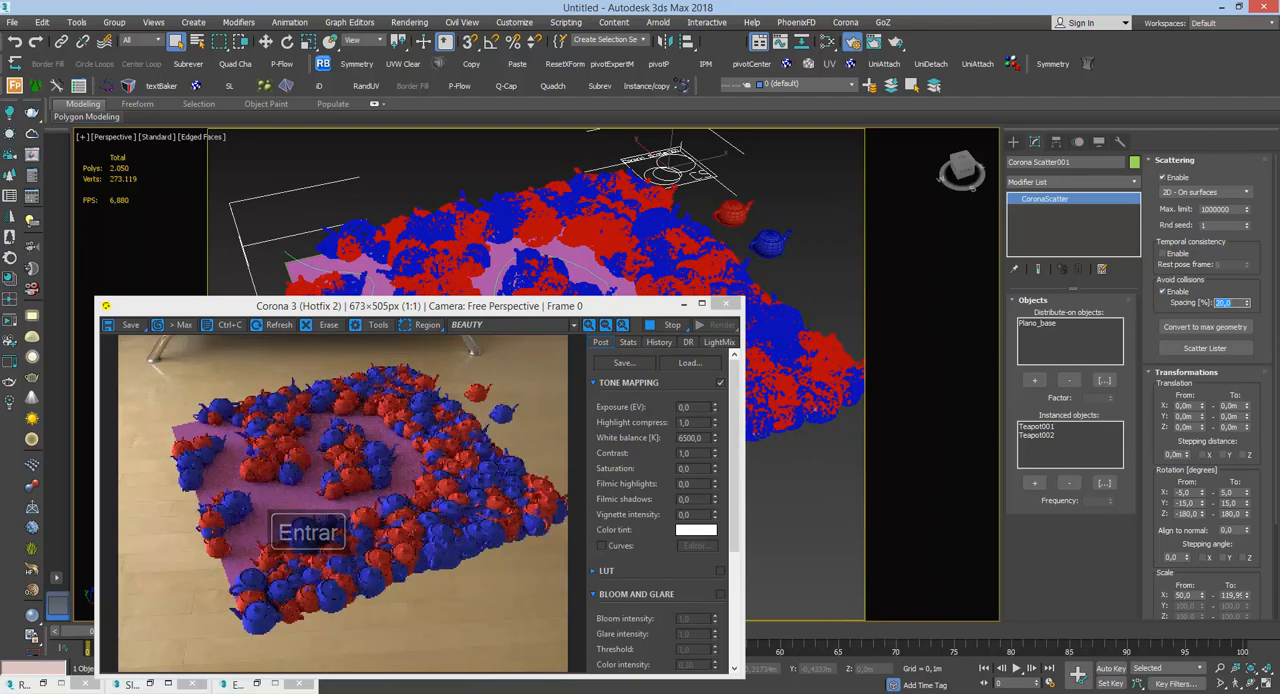
{"action": "type", "text": "30"}
{"action": "key", "text": "Return"}
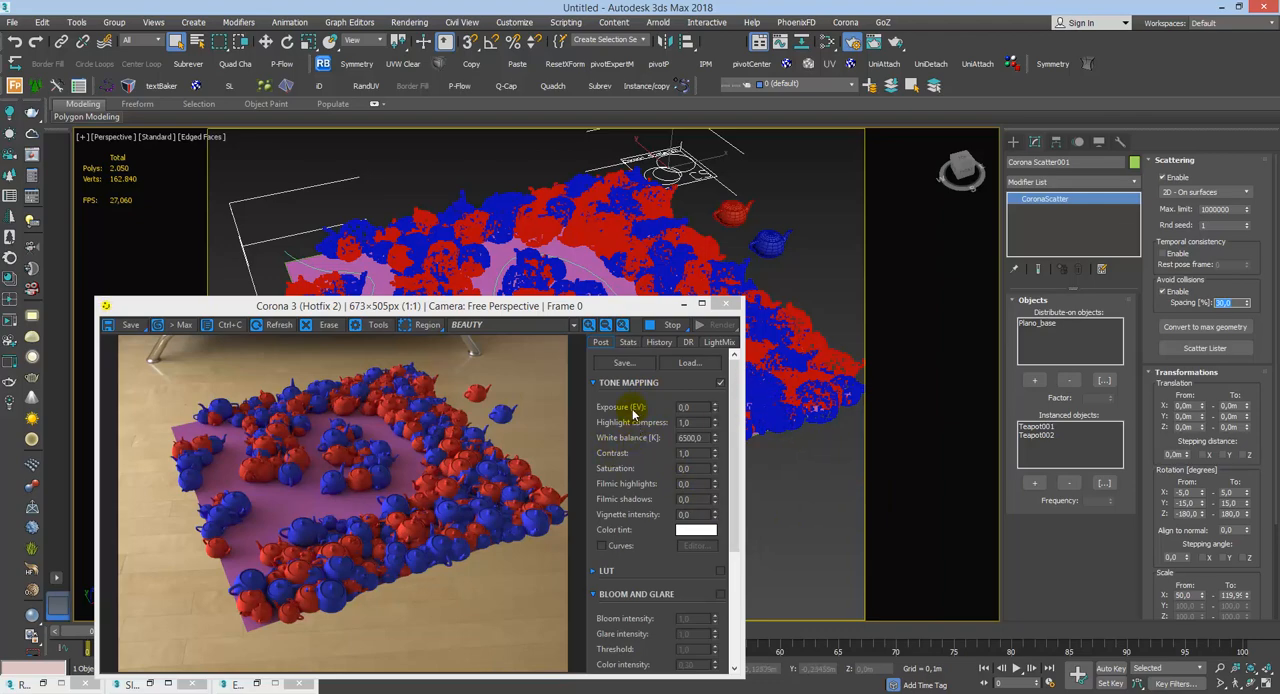
{"action": "left_click", "coordinate": [664, 325]}
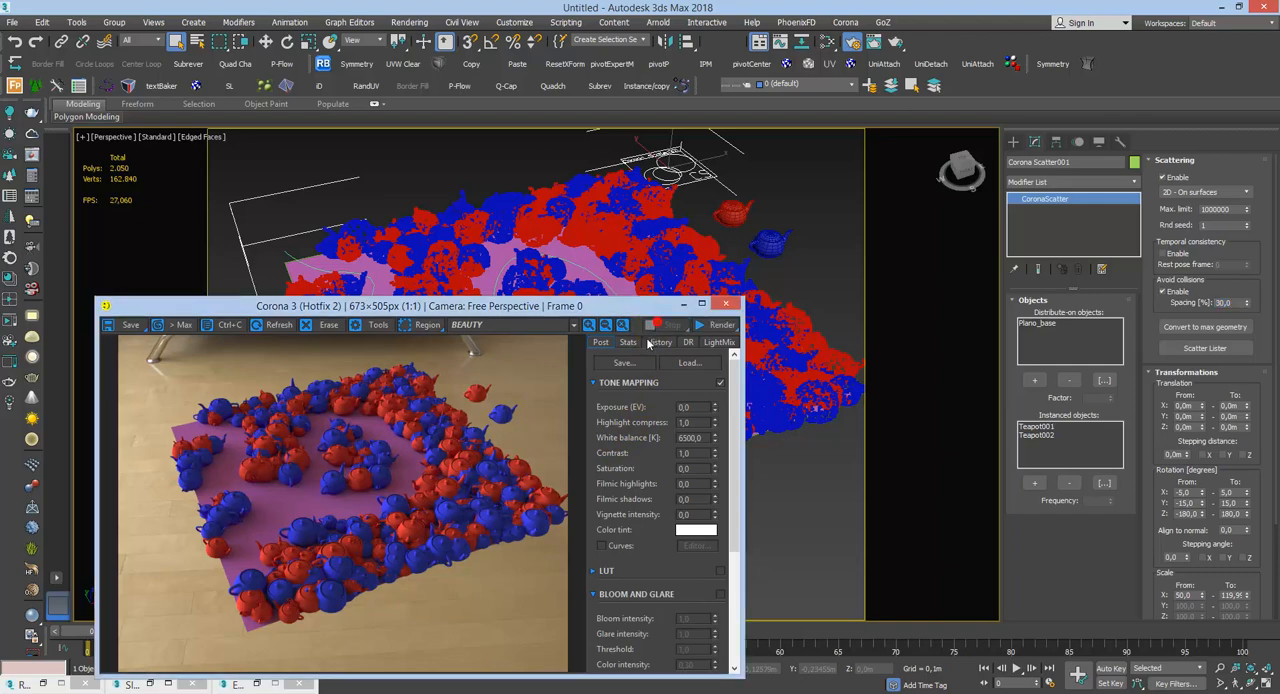